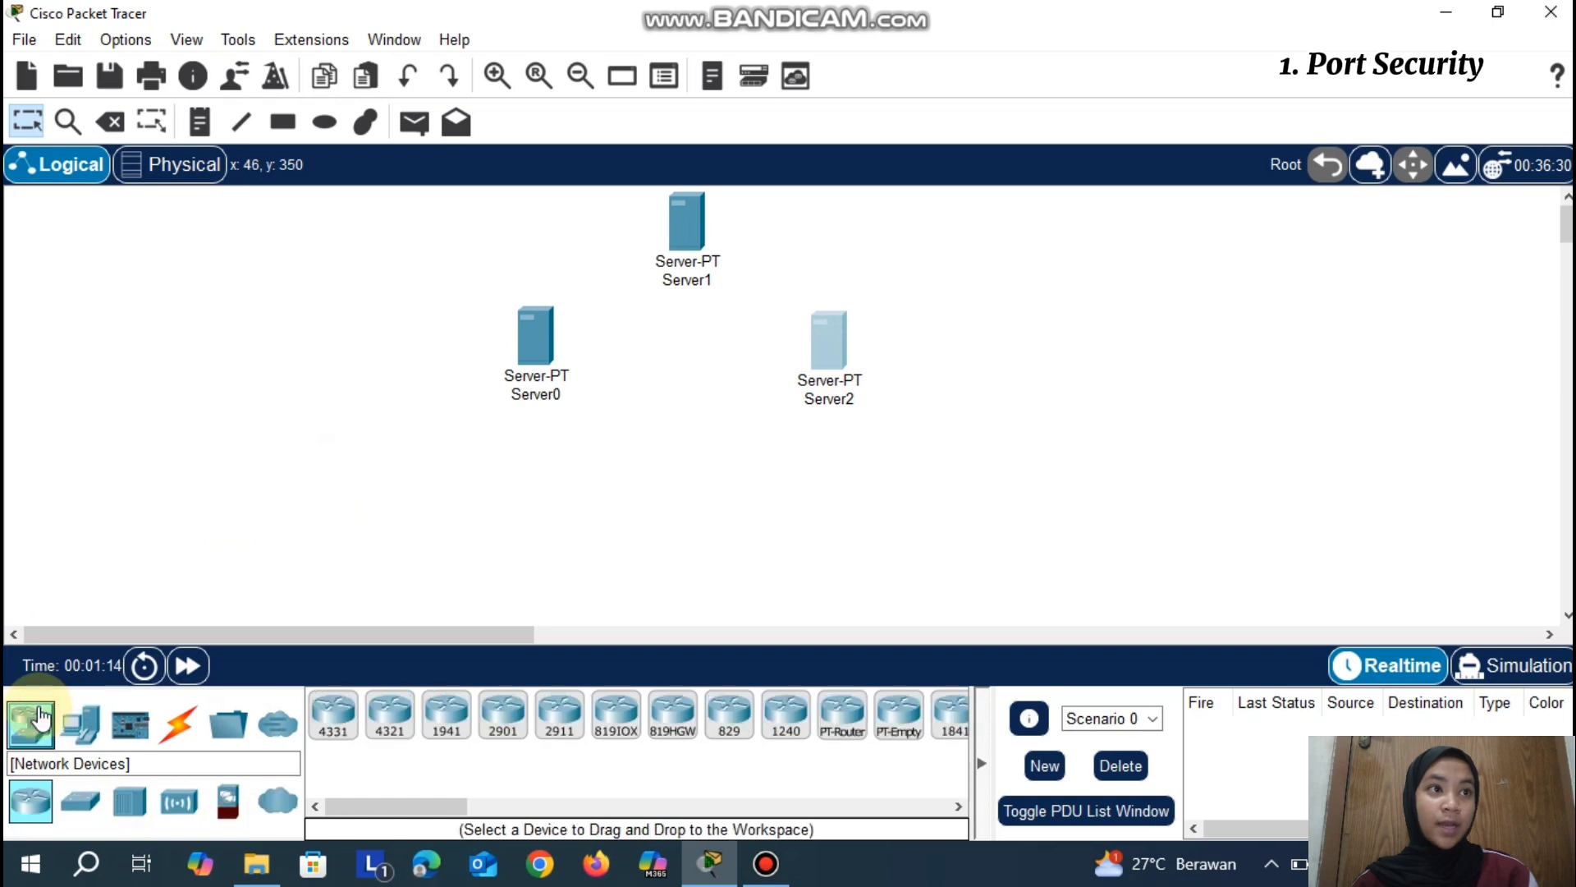
# Place a 2960 switch in the middle of the three servers and a PC directly below the switch
pyautogui.click(80, 800)
pyautogui.click(329, 722)
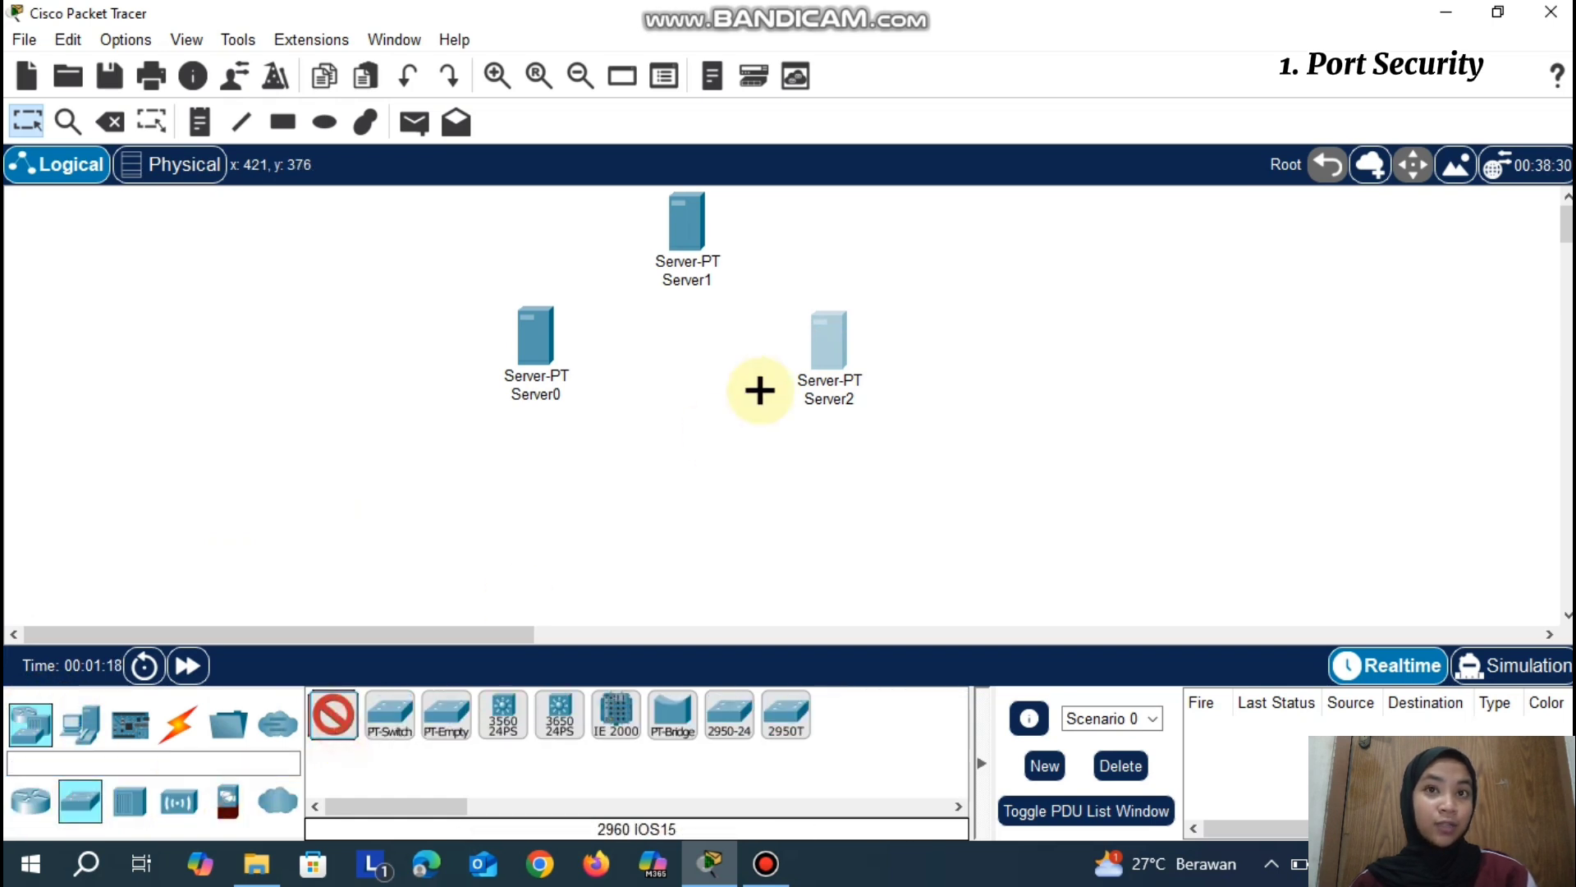
pyautogui.click(688, 387)
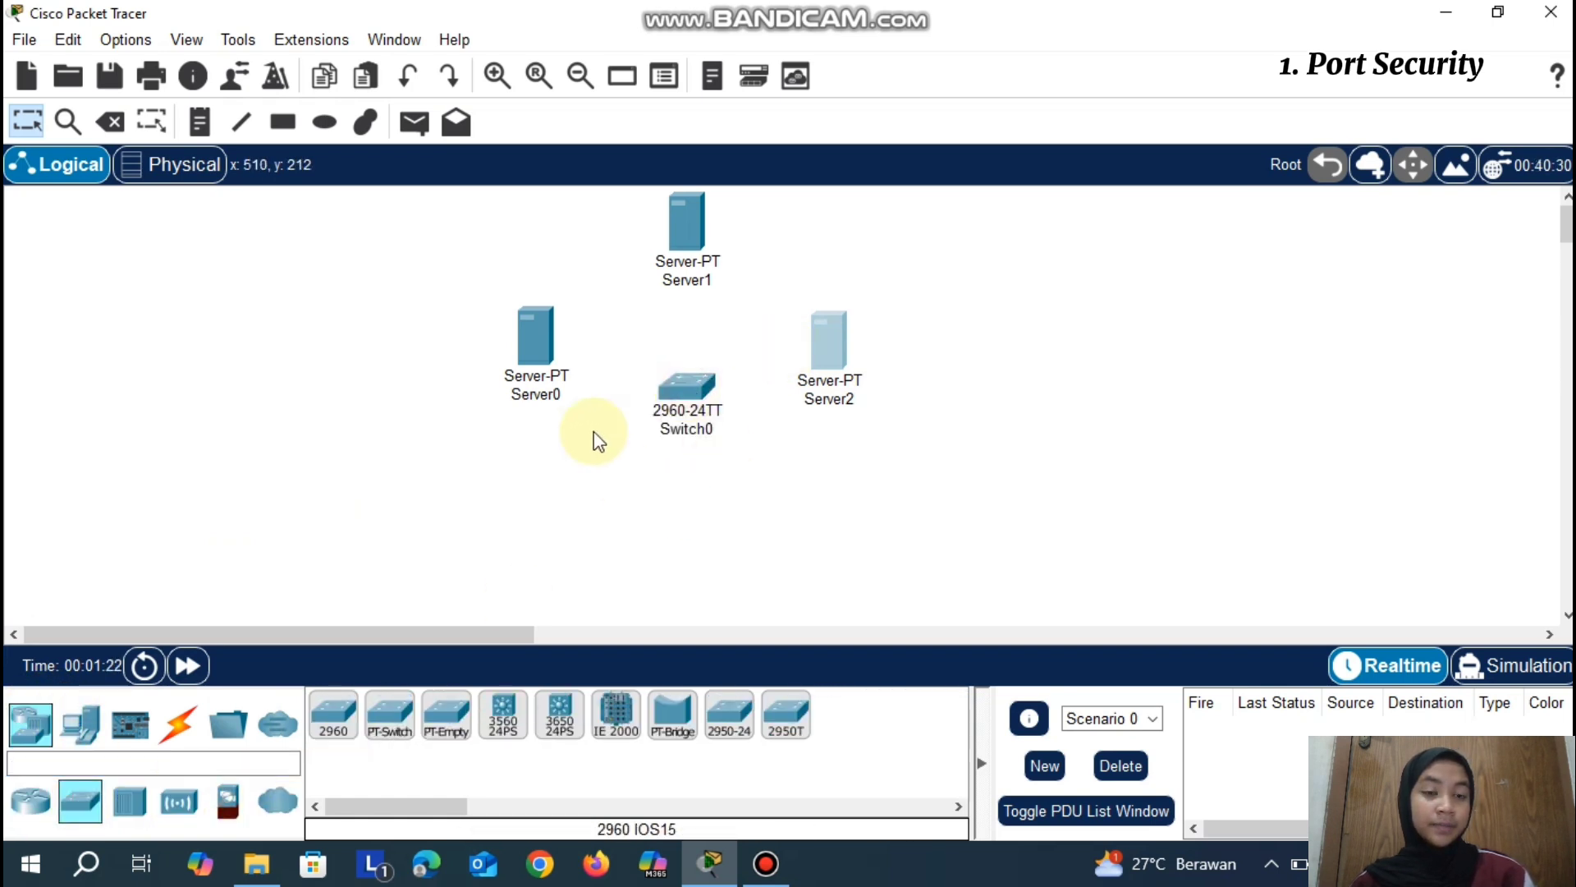
pyautogui.click(81, 724)
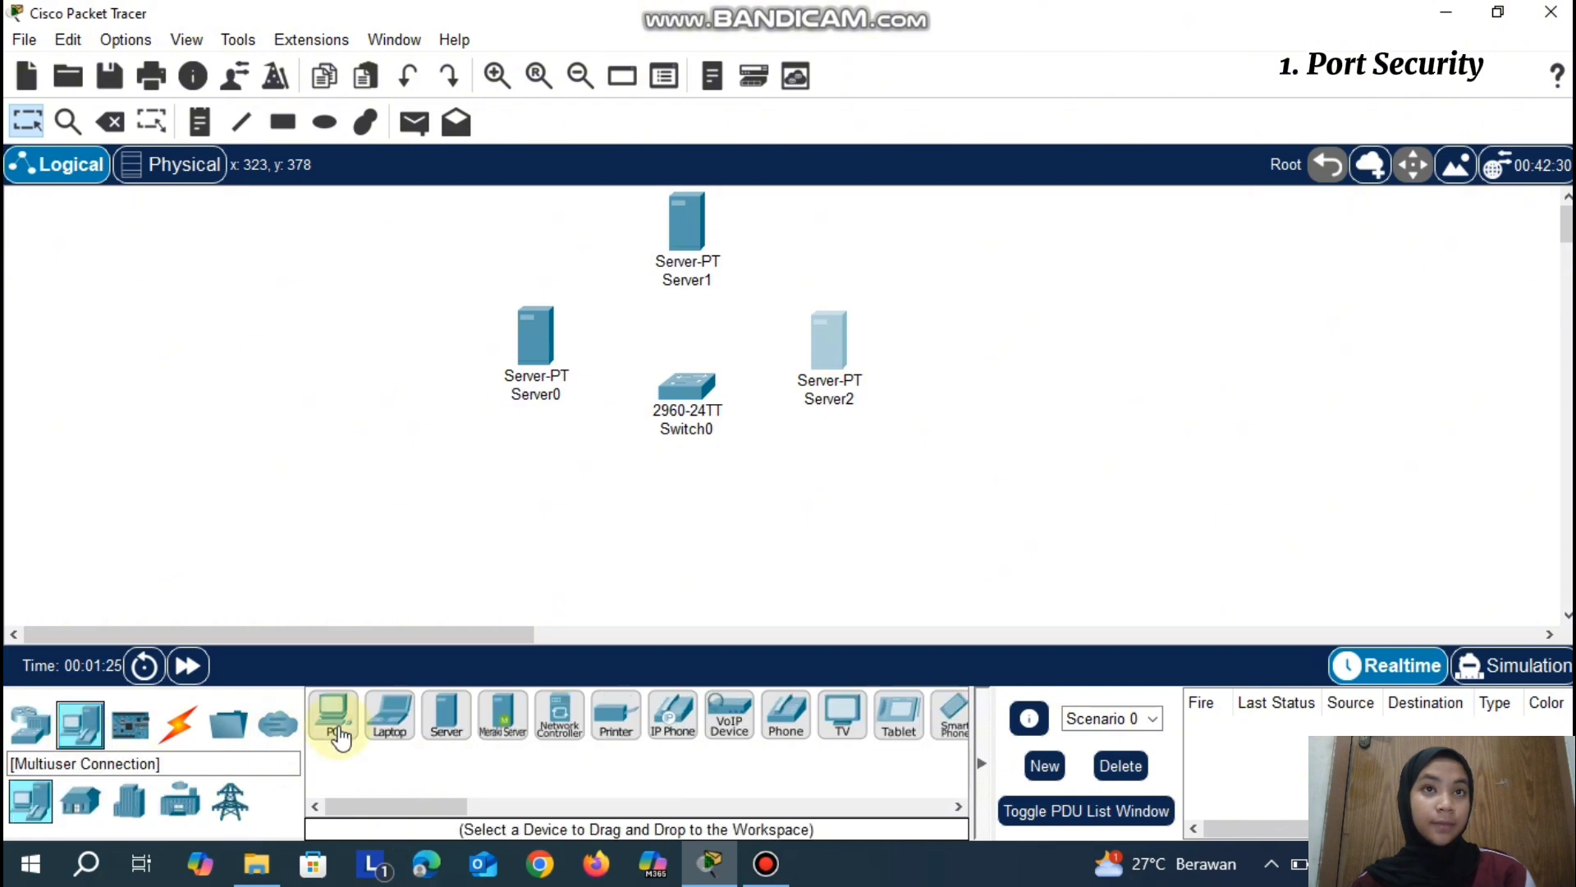
pyautogui.click(339, 733)
pyautogui.click(690, 525)
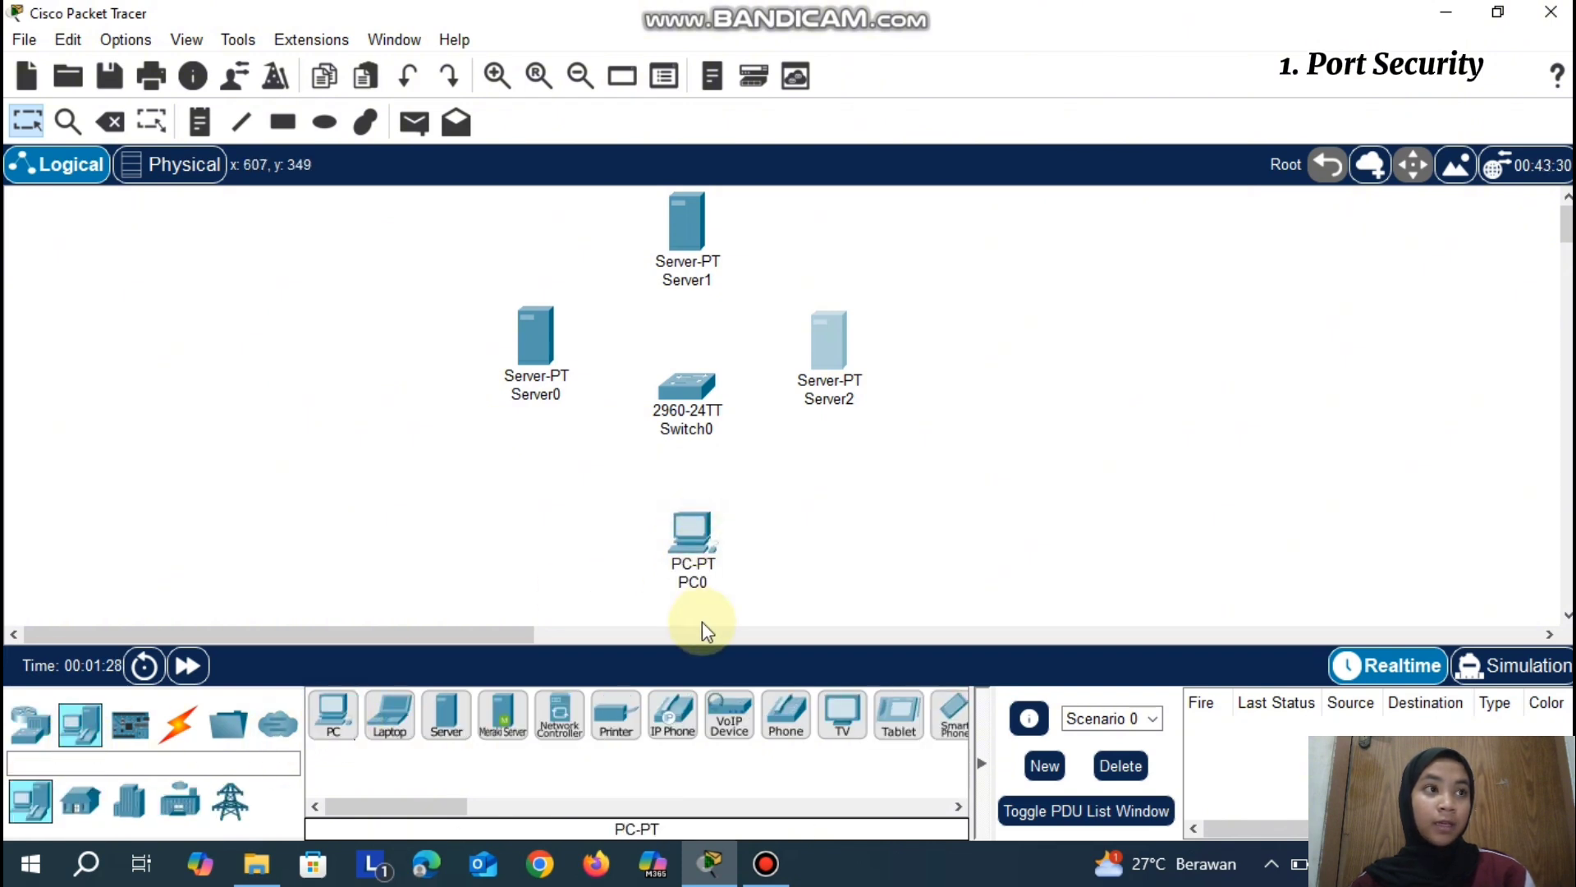
# Connect Server2 and Server1 to Switch0 using the automatically chosen connection type
pyautogui.click(174, 726)
pyautogui.click(335, 714)
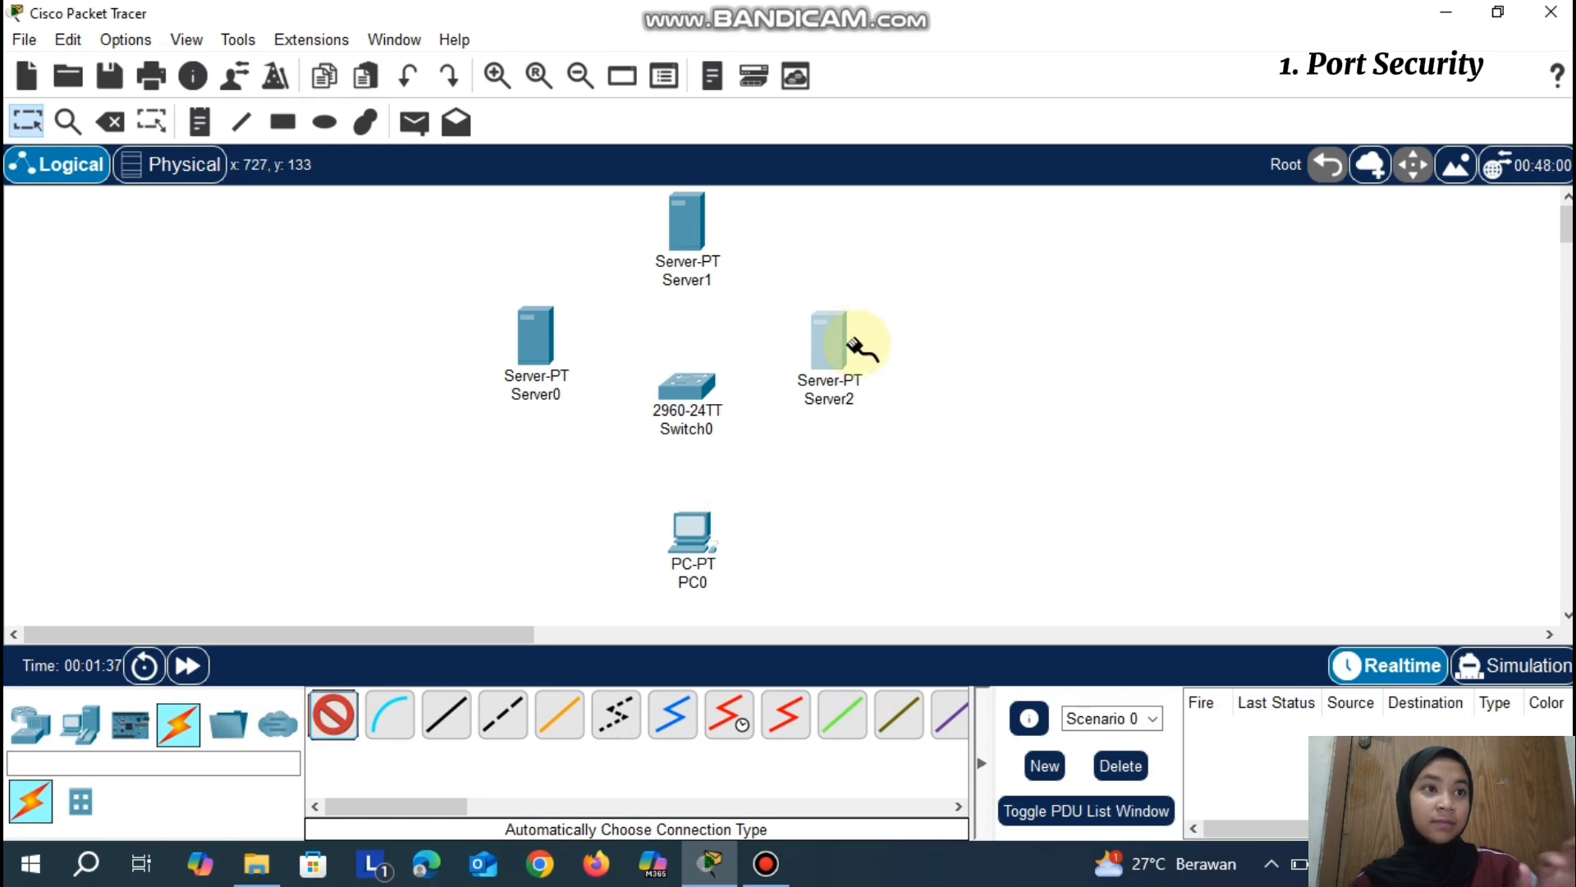
pyautogui.click(835, 354)
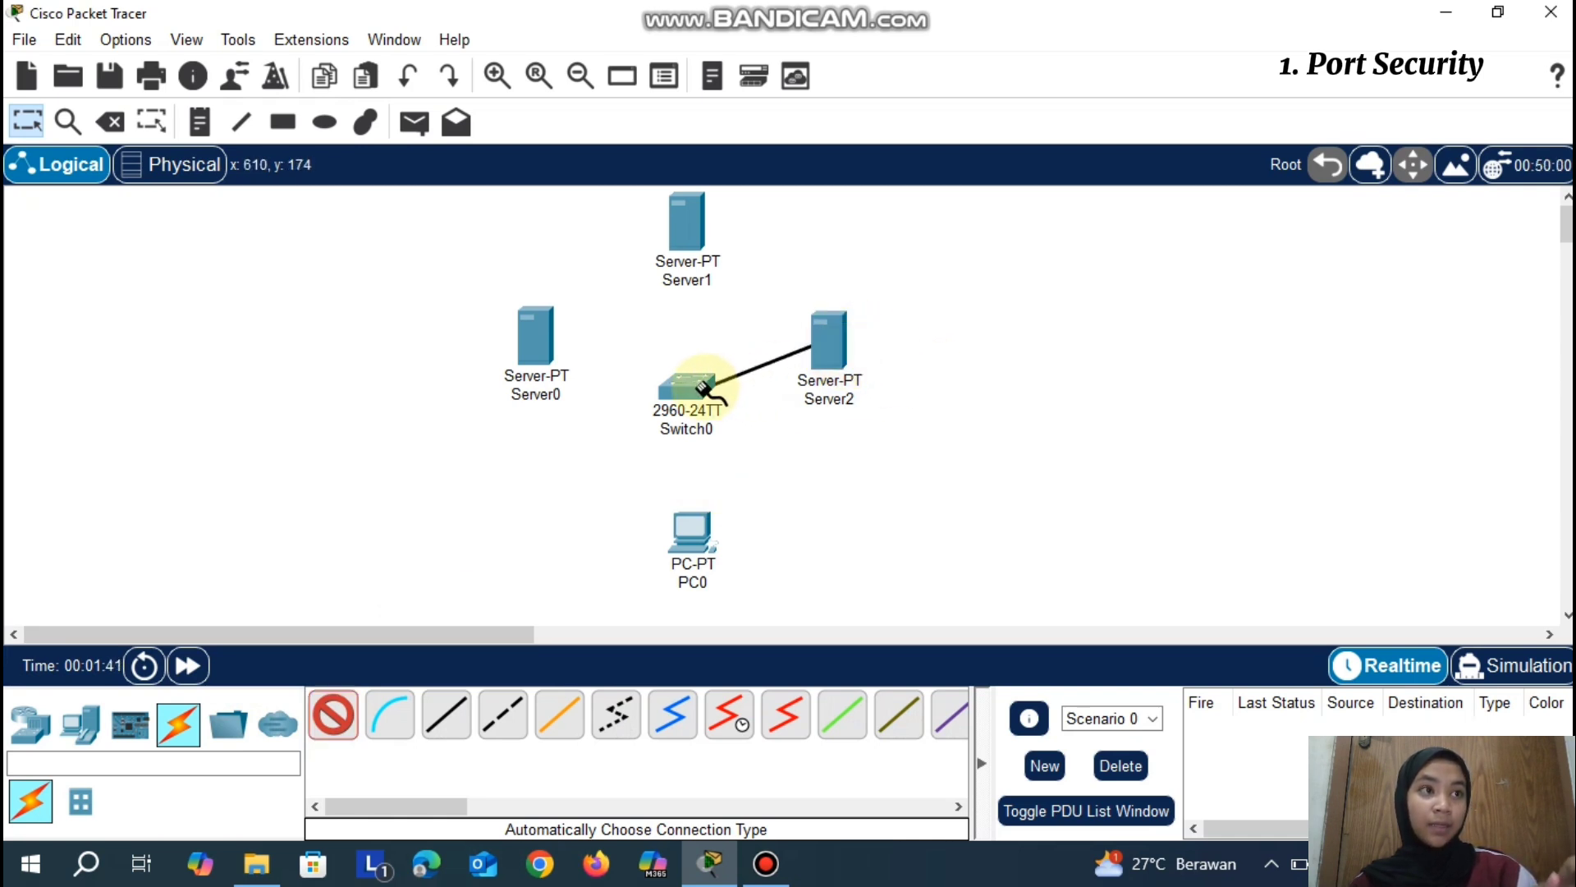
pyautogui.click(687, 386)
pyautogui.click(693, 246)
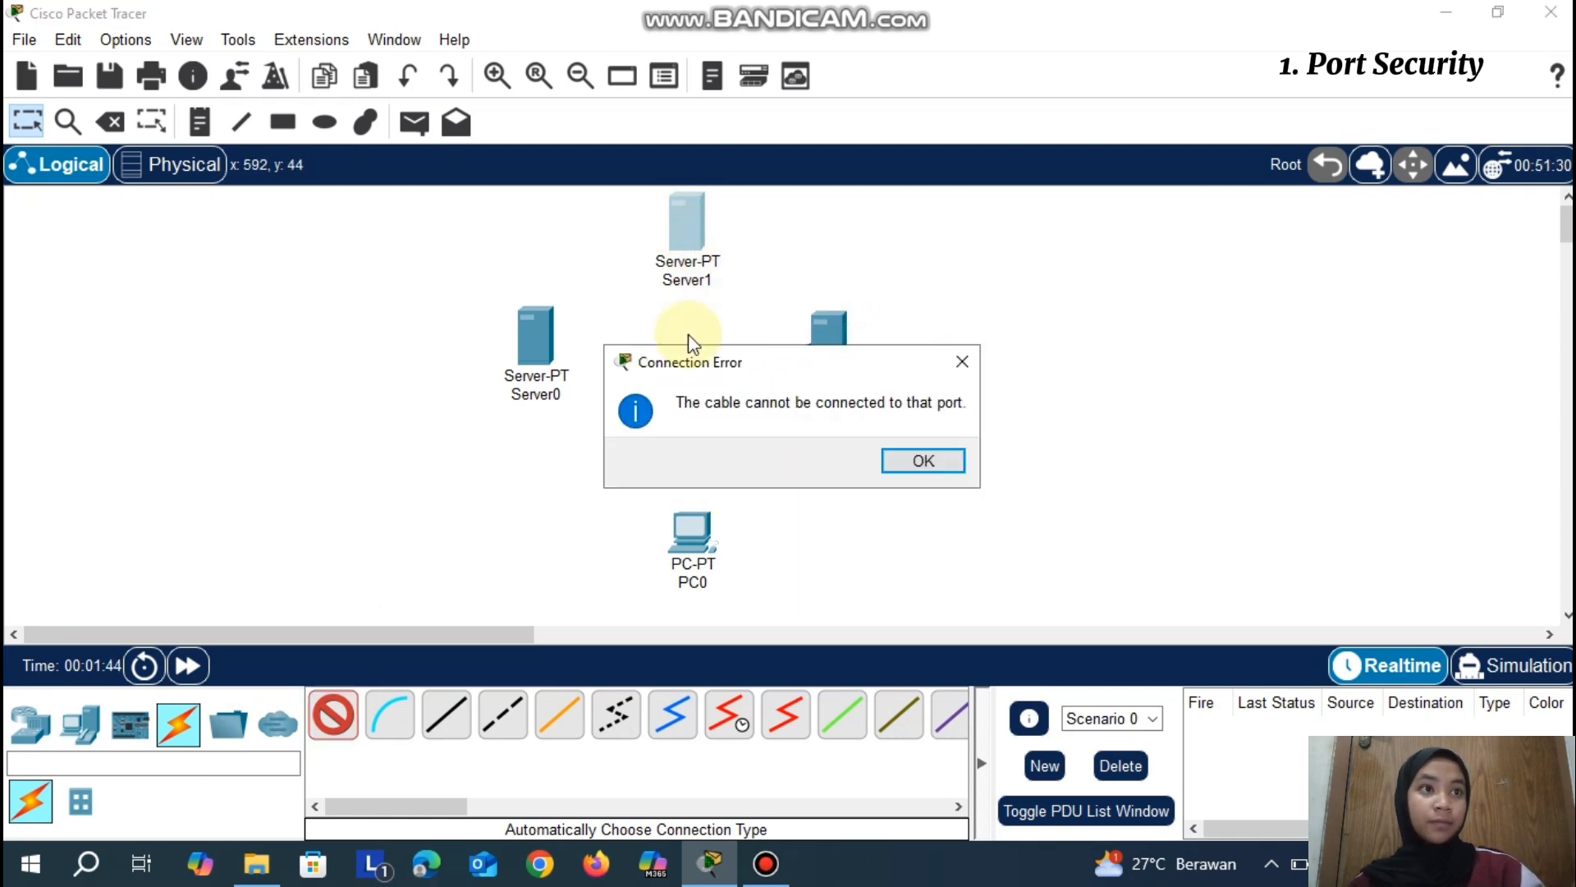
pyautogui.click(928, 462)
pyautogui.click(688, 388)
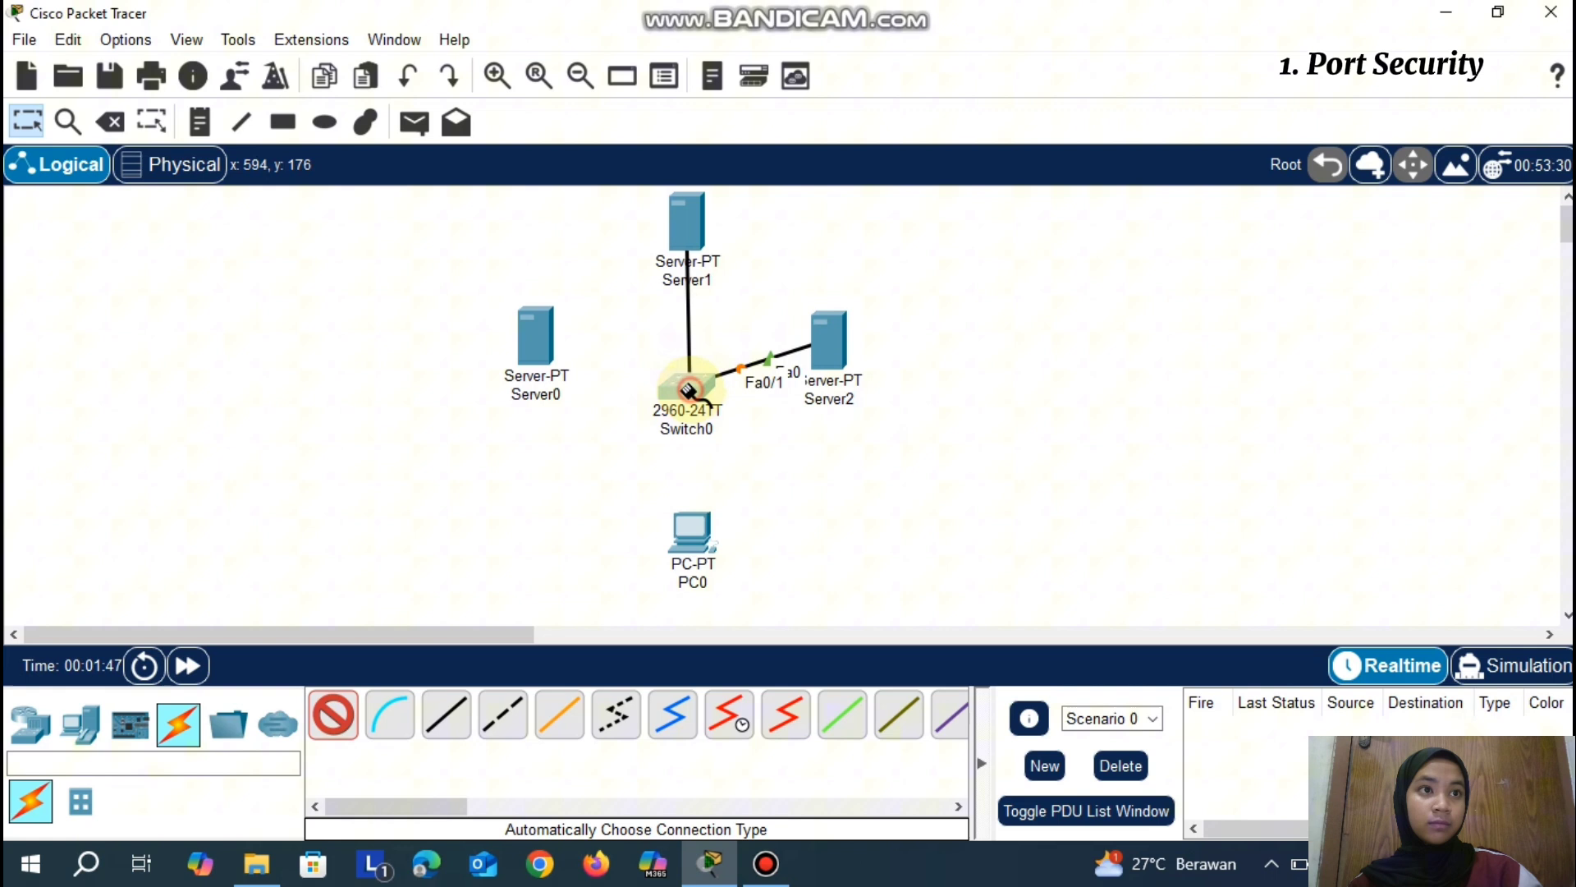
# Connect Server0 and PC0 to Switch0 using the automatic connection type, and leave the cabling tool
pyautogui.click(538, 336)
pyautogui.click(679, 387)
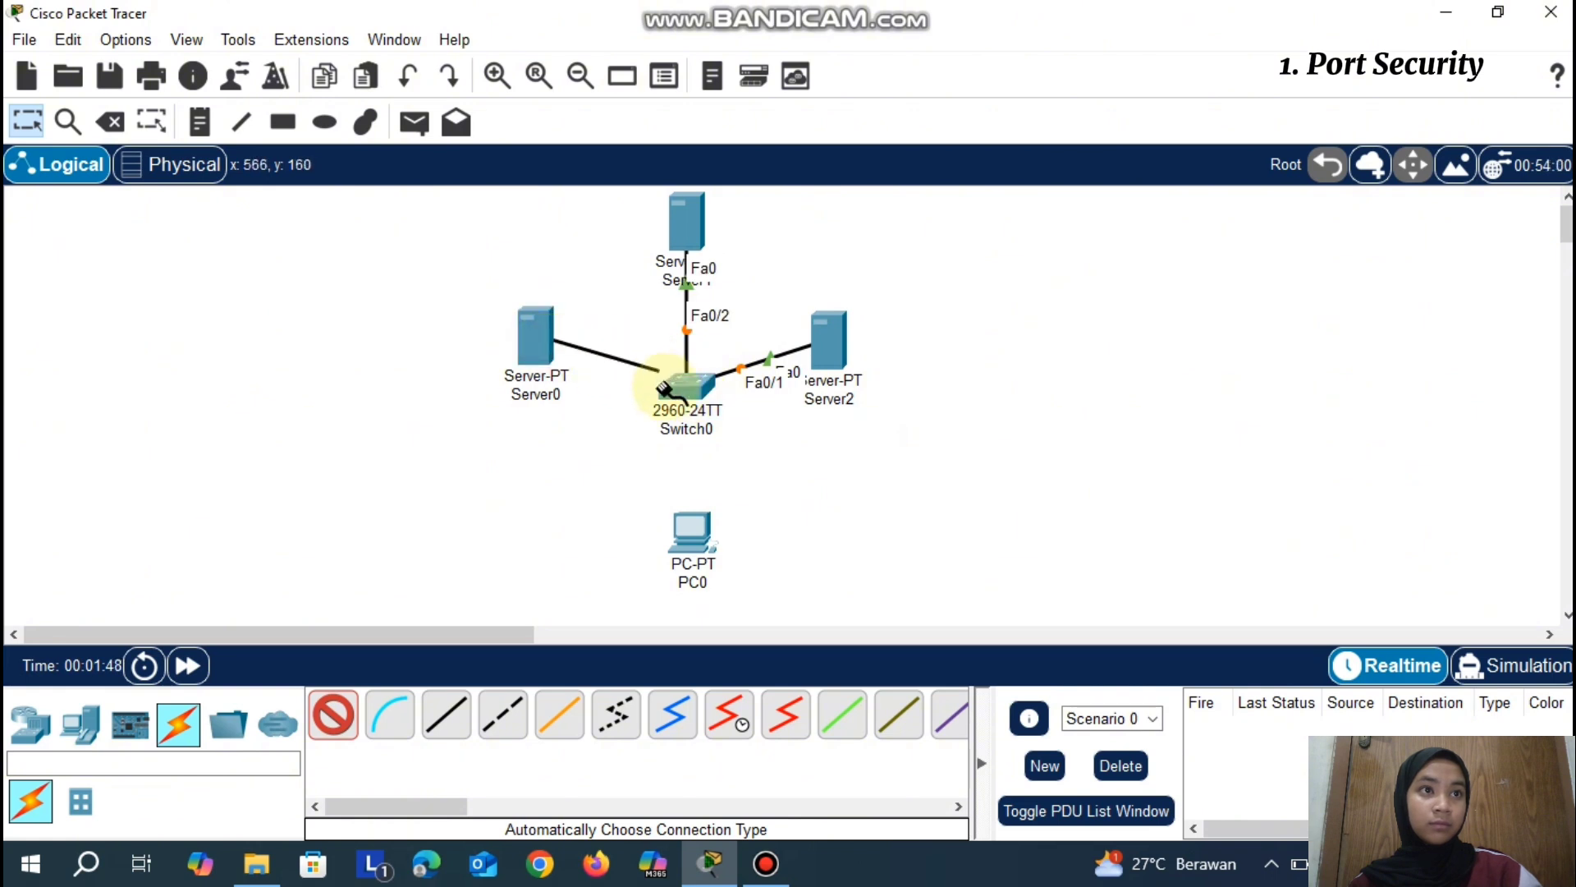
pyautogui.click(693, 532)
pyautogui.click(696, 386)
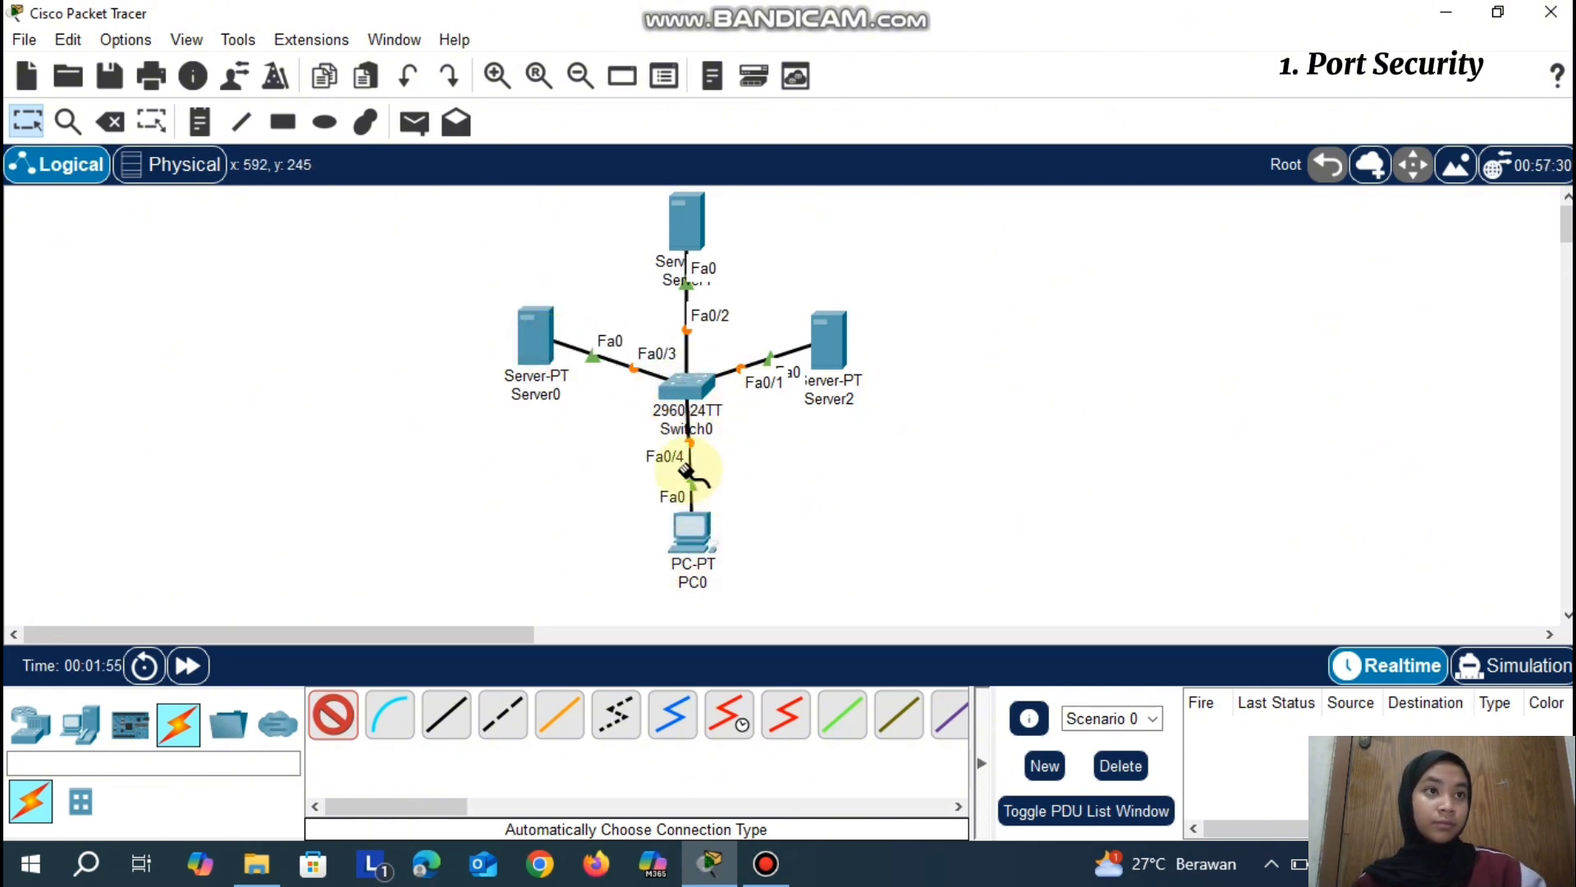
pyautogui.click(27, 122)
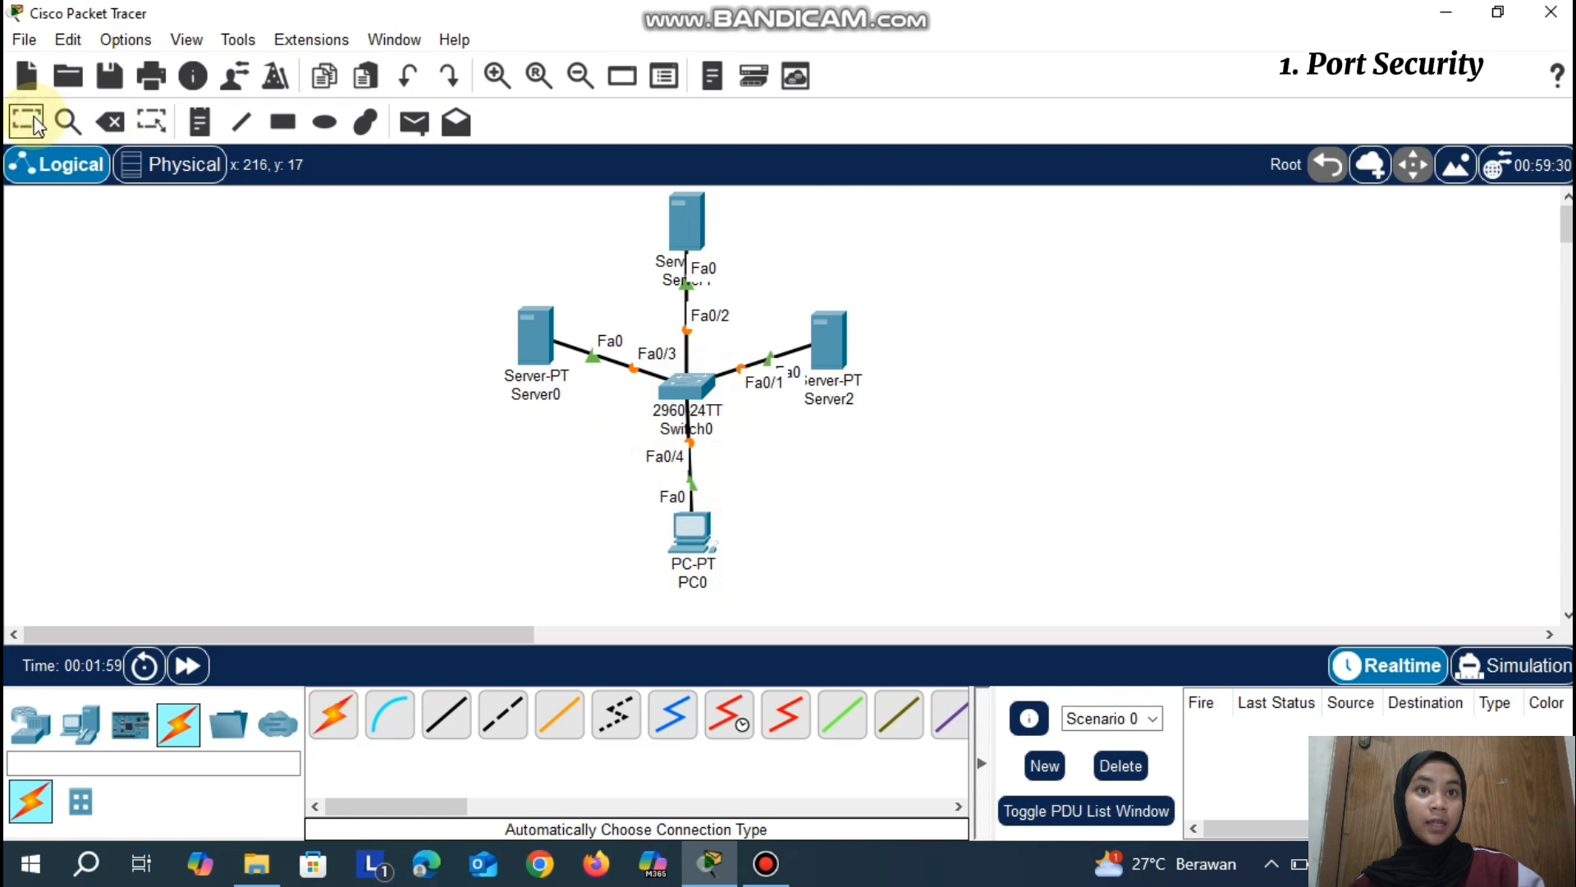
# Try to rename Server0 as Server1
pyautogui.click(538, 394)
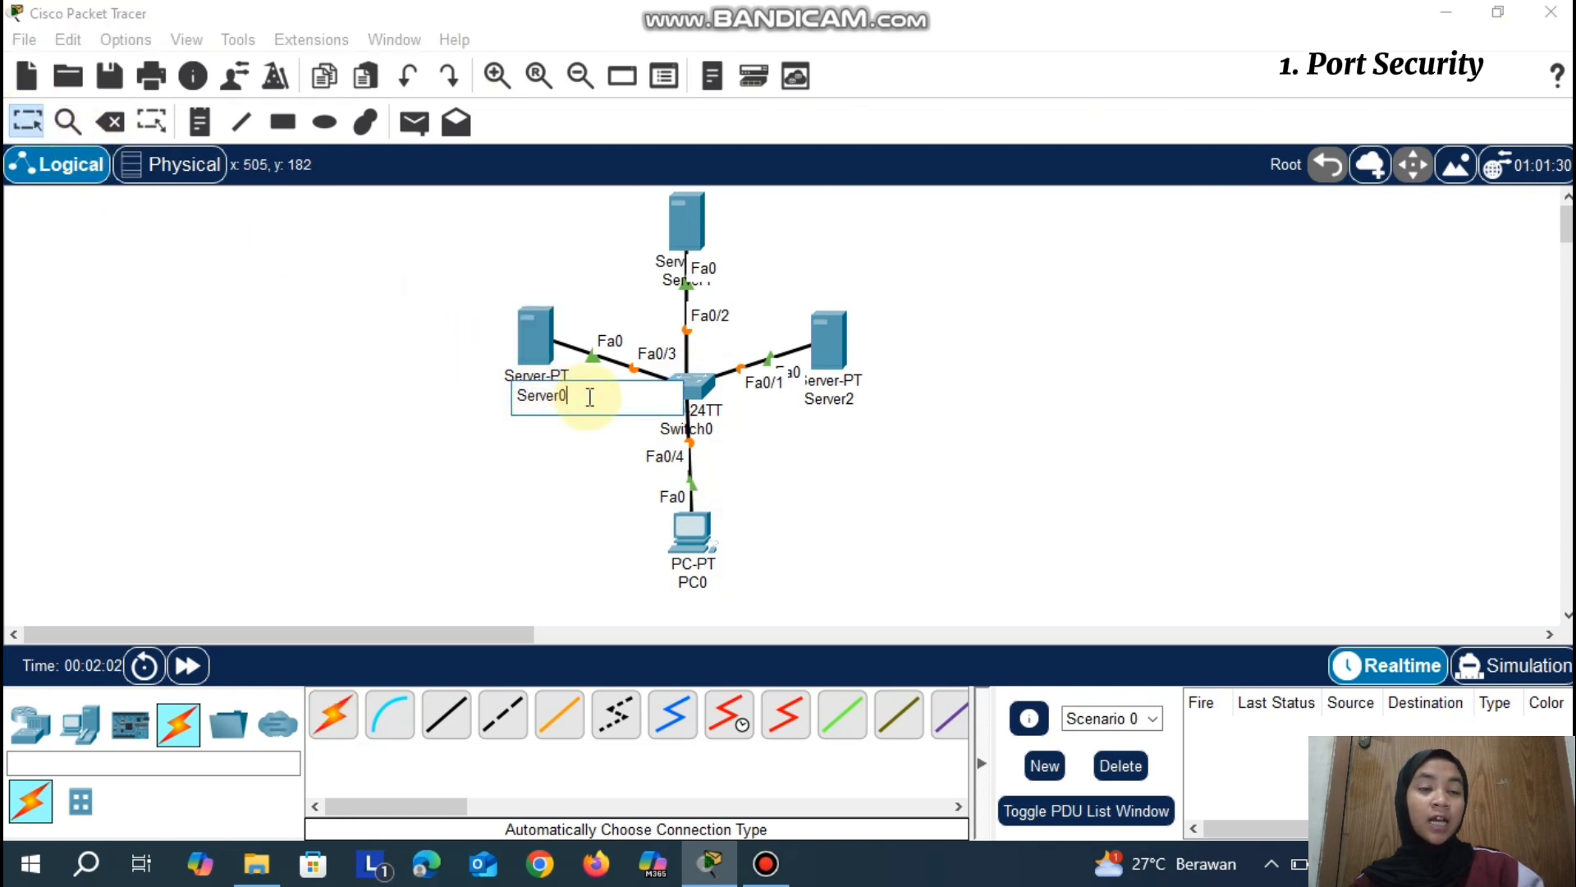
pyautogui.press('BackSpace')
pyautogui.write('1')
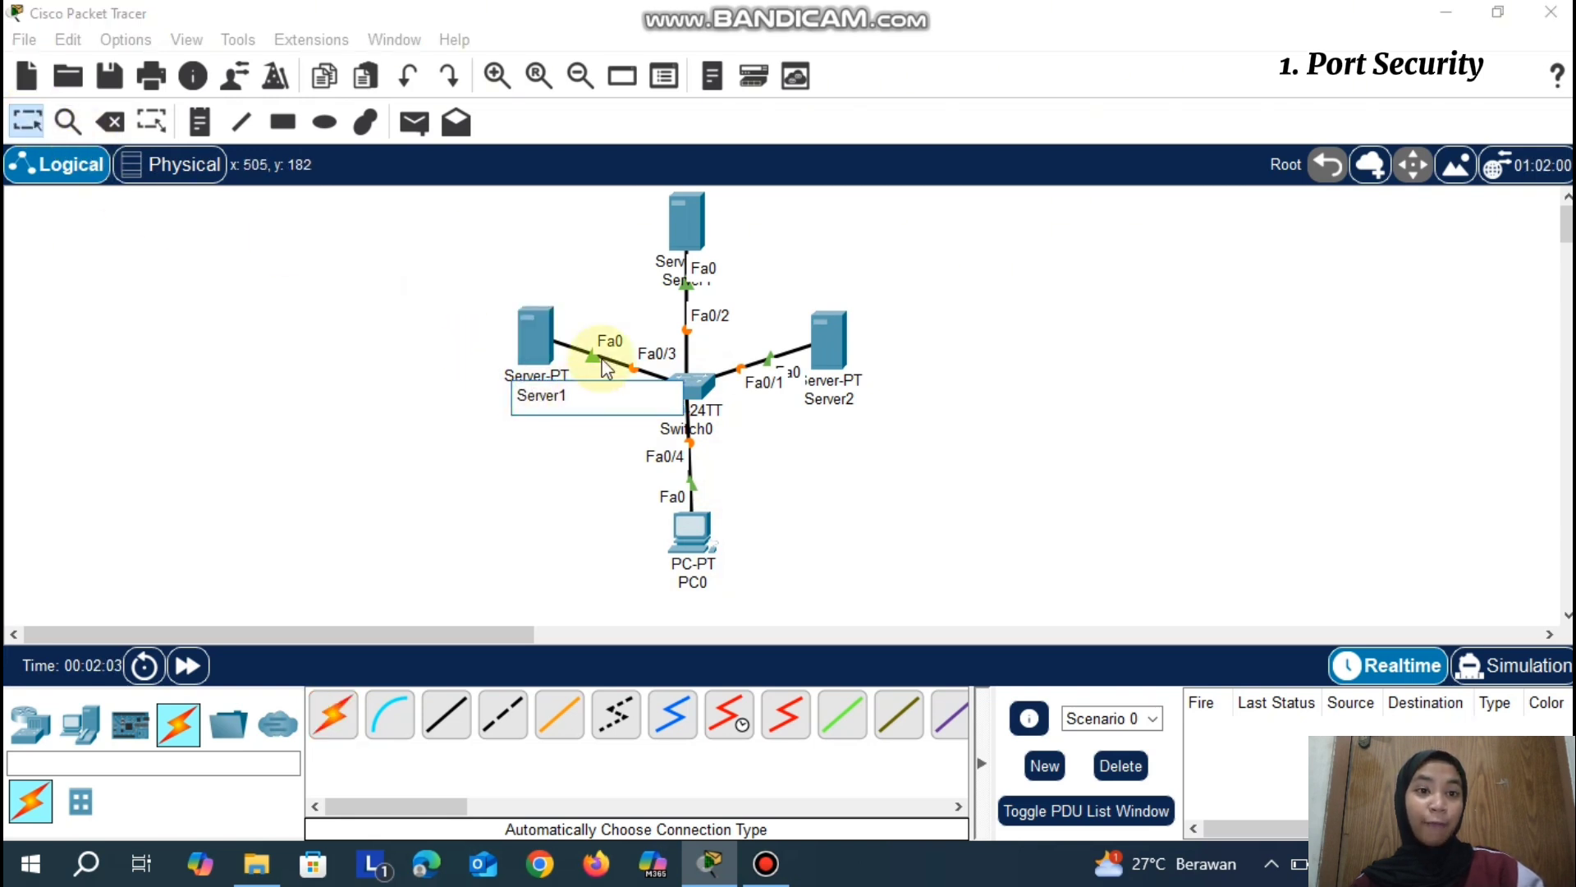
pyautogui.click(679, 278)
pyautogui.click(918, 463)
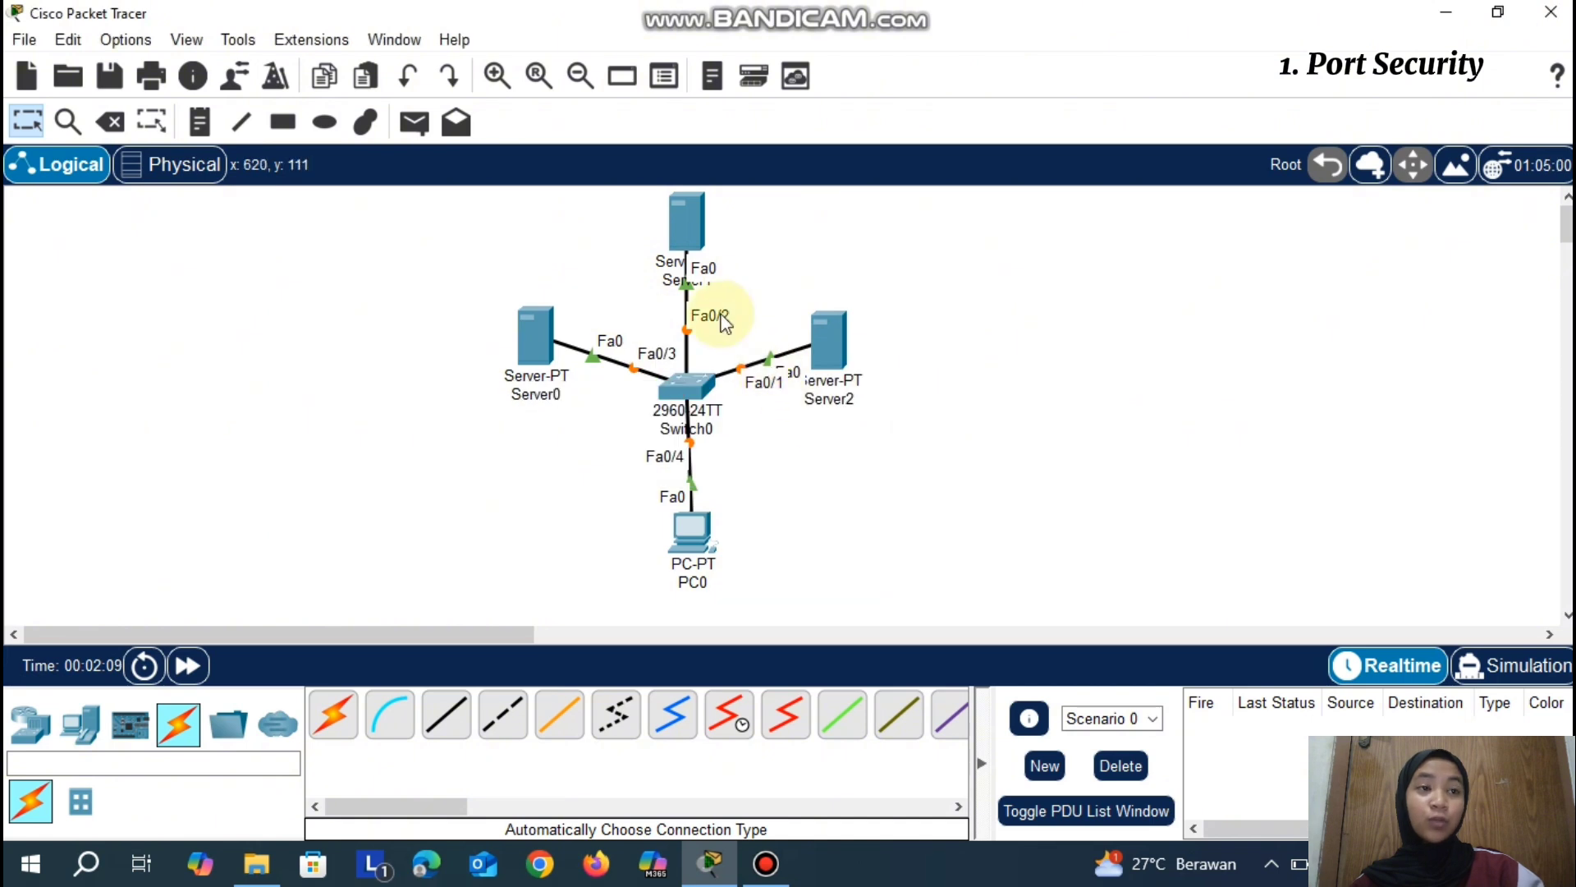
# Rename Server2 as Server3
pyautogui.click(858, 402)
pyautogui.click(868, 403)
pyautogui.press('BackSpace')
pyautogui.press('Return')
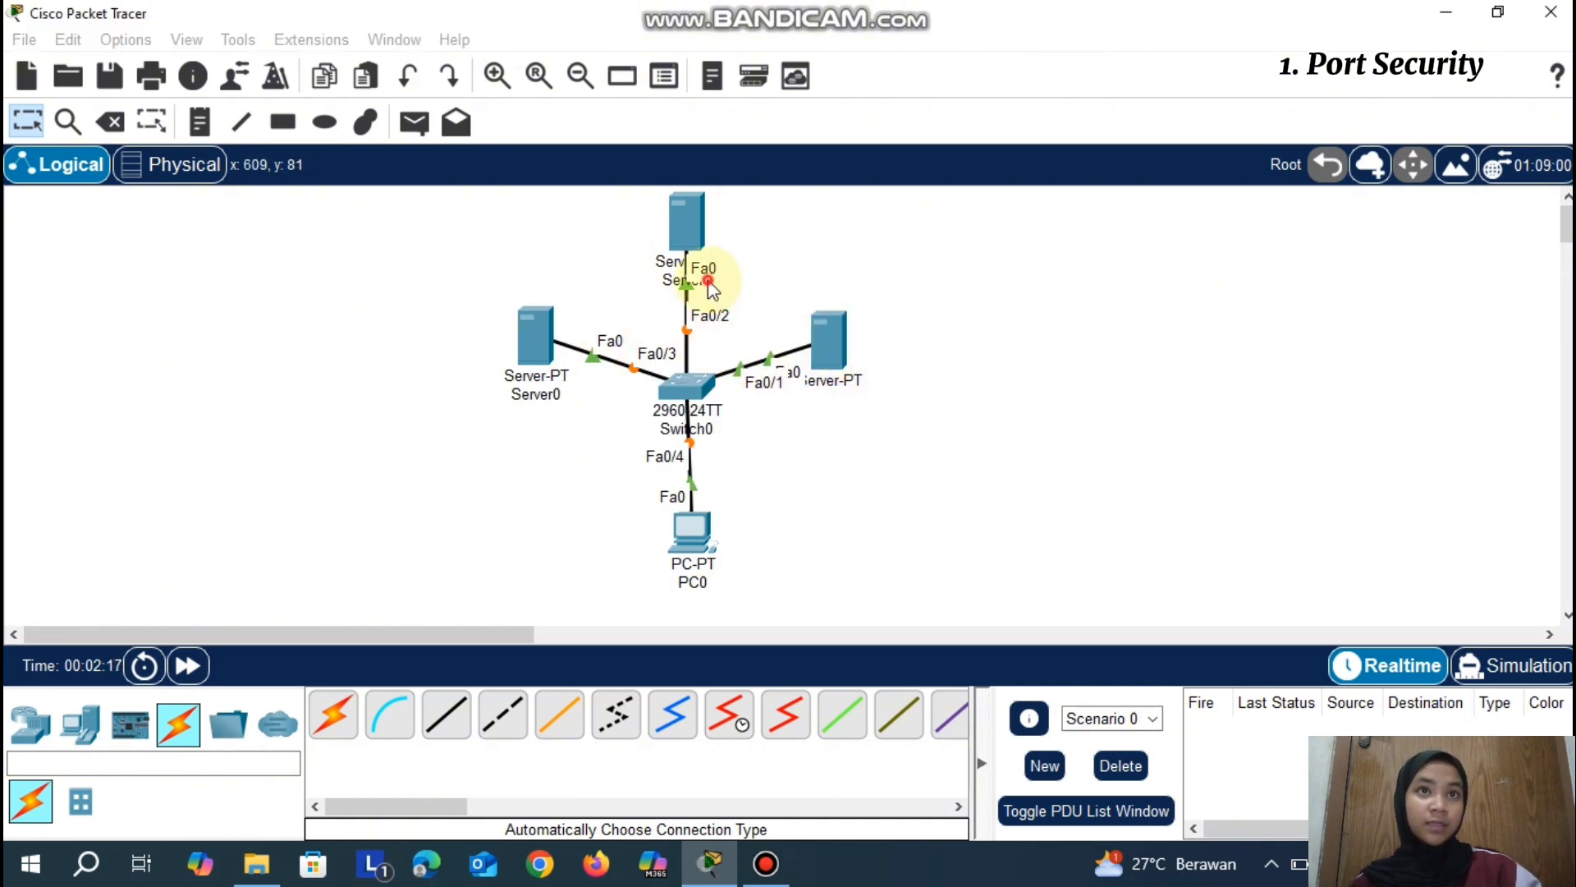
# Rename the server above the switch as Server2
pyautogui.click(714, 282)
pyautogui.press('BackSpace')
pyautogui.write('2')
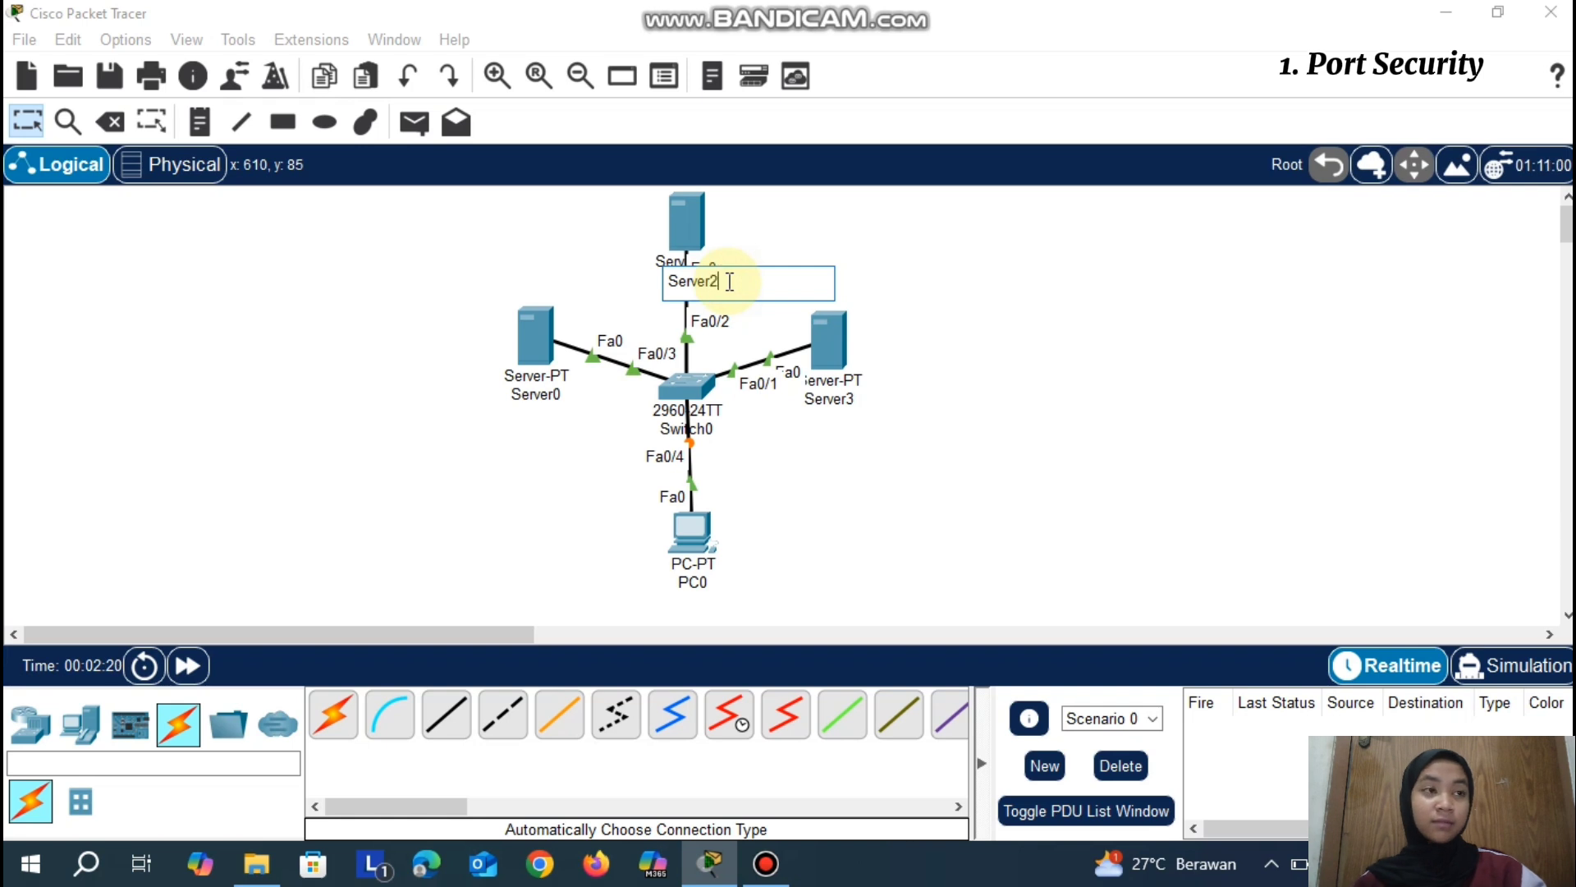
pyautogui.press('Return')
# Rename Server0 as Server1
pyautogui.click(544, 399)
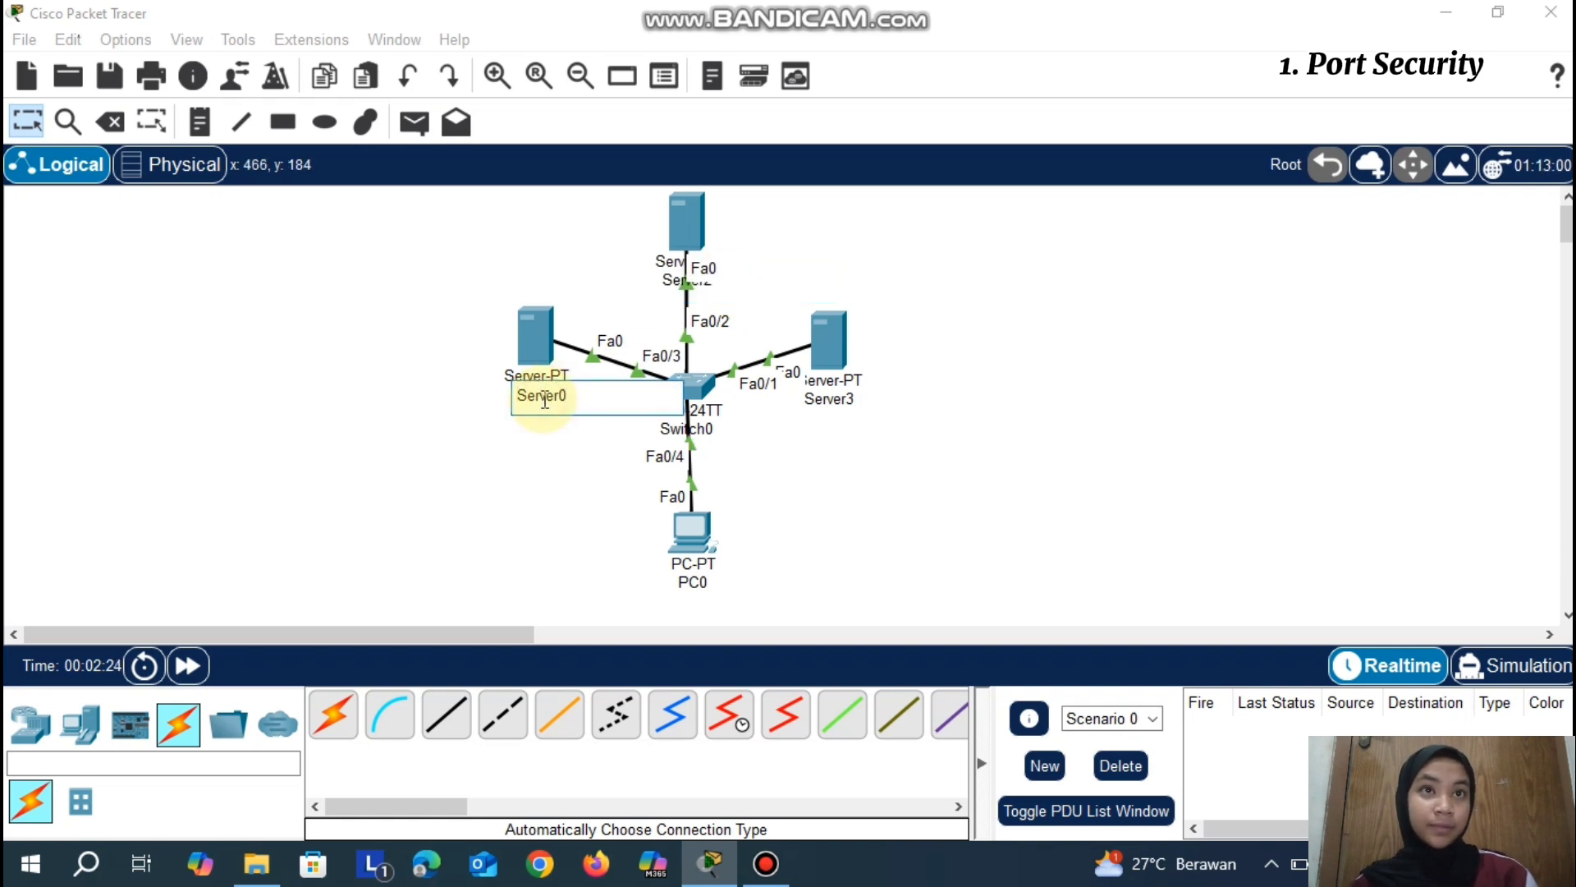
pyautogui.press('BackSpace')
pyautogui.write('1')
pyautogui.press('Return')
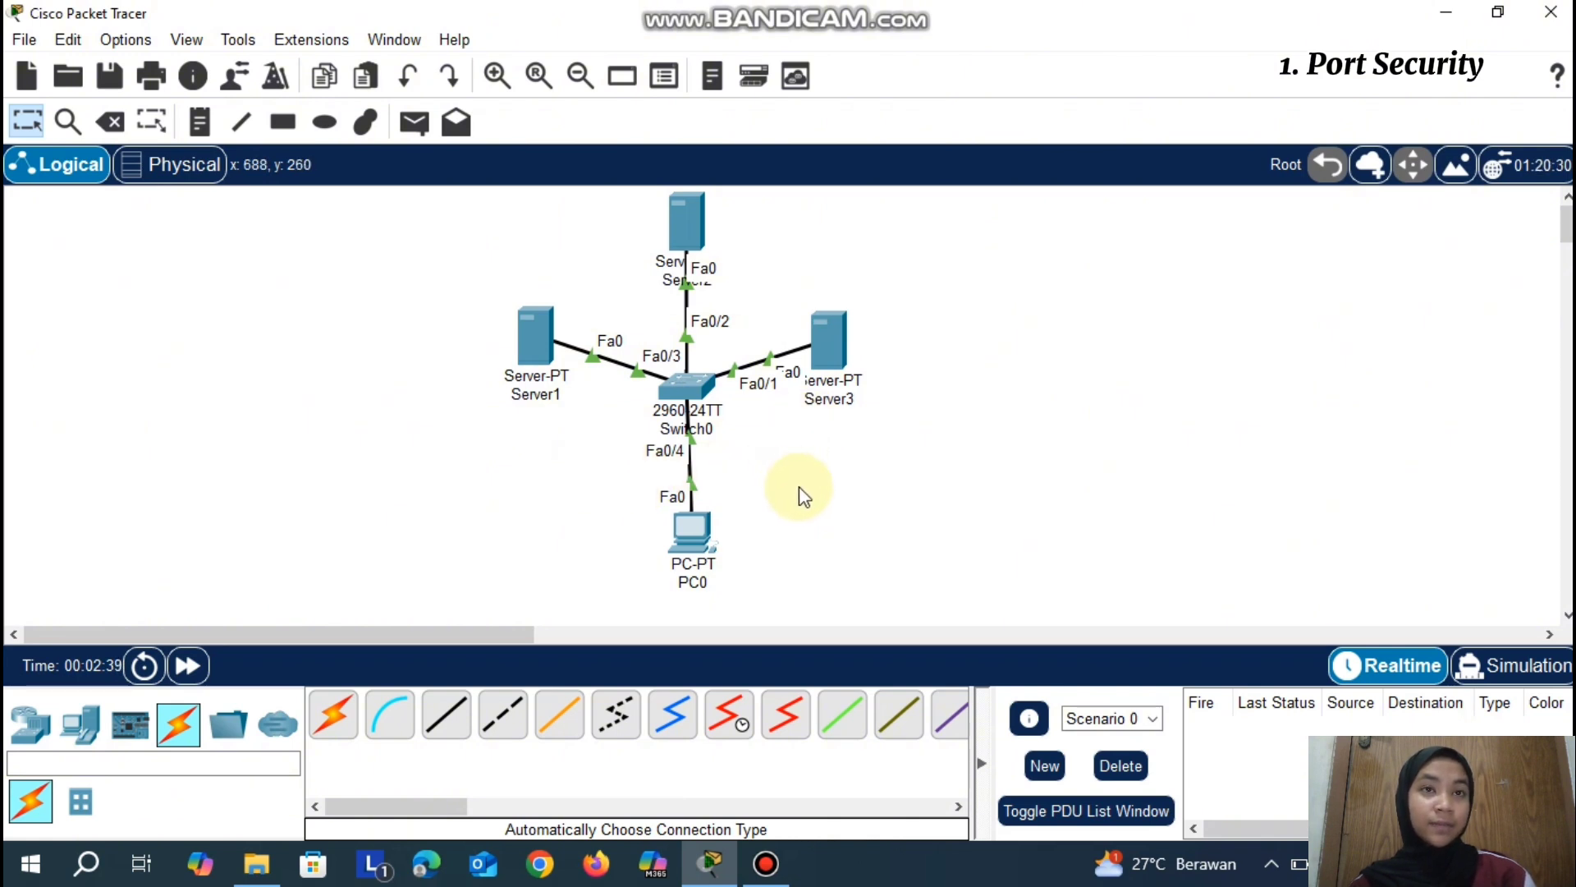
# Rename the PC below the switch as client
pyautogui.click(705, 585)
pyautogui.press('BackSpace')
pyautogui.press('BackSpace')
pyautogui.press('BackSpace')
pyautogui.write('c')
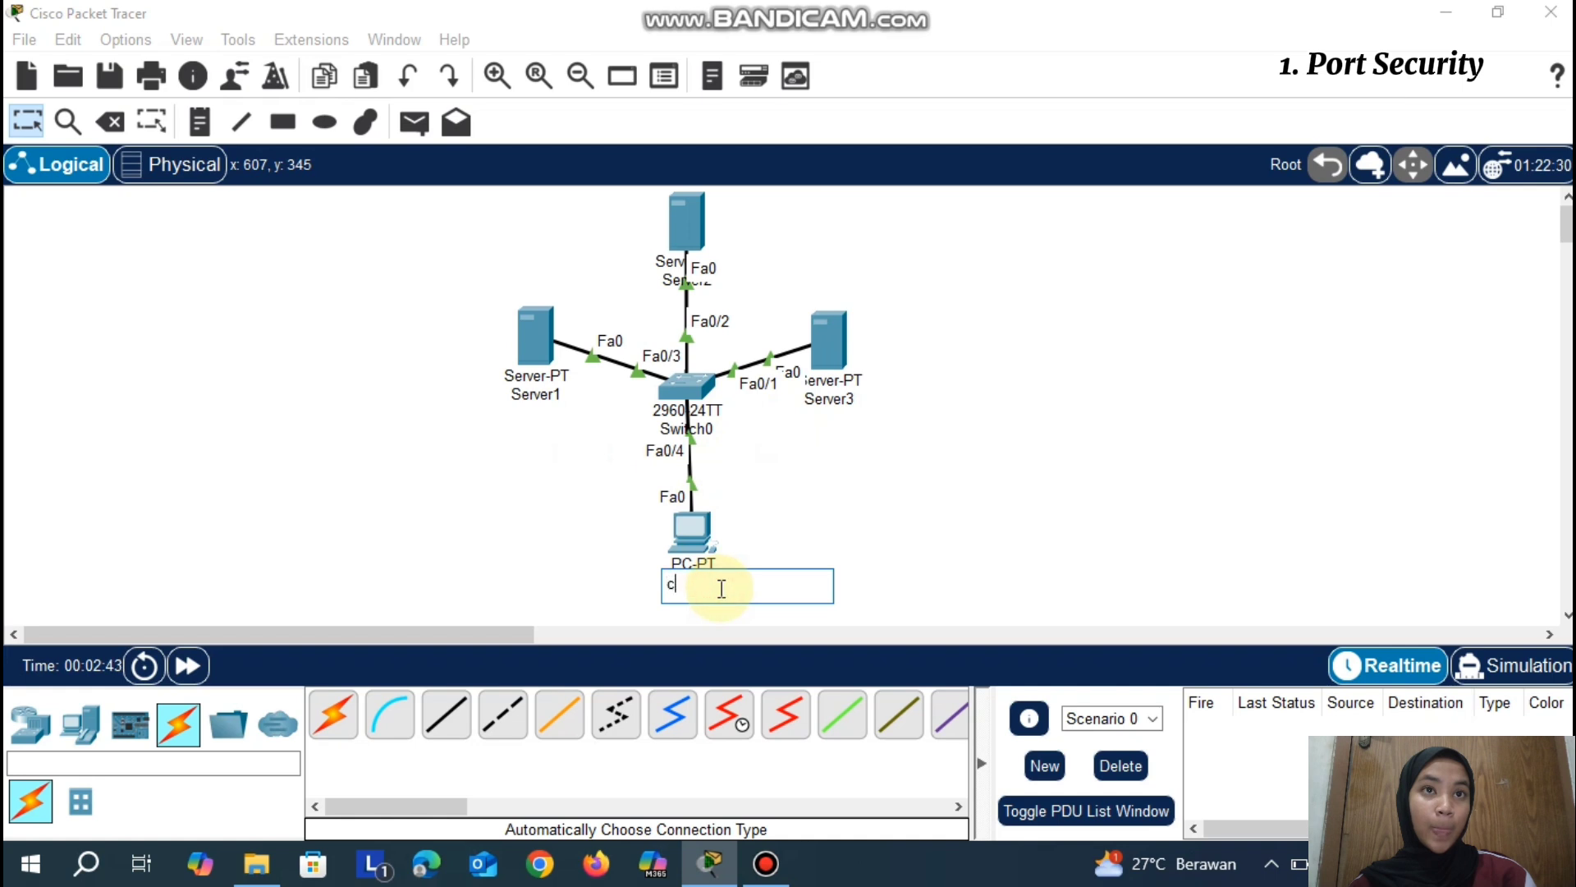
pyautogui.write('lient')
pyautogui.press('Return')
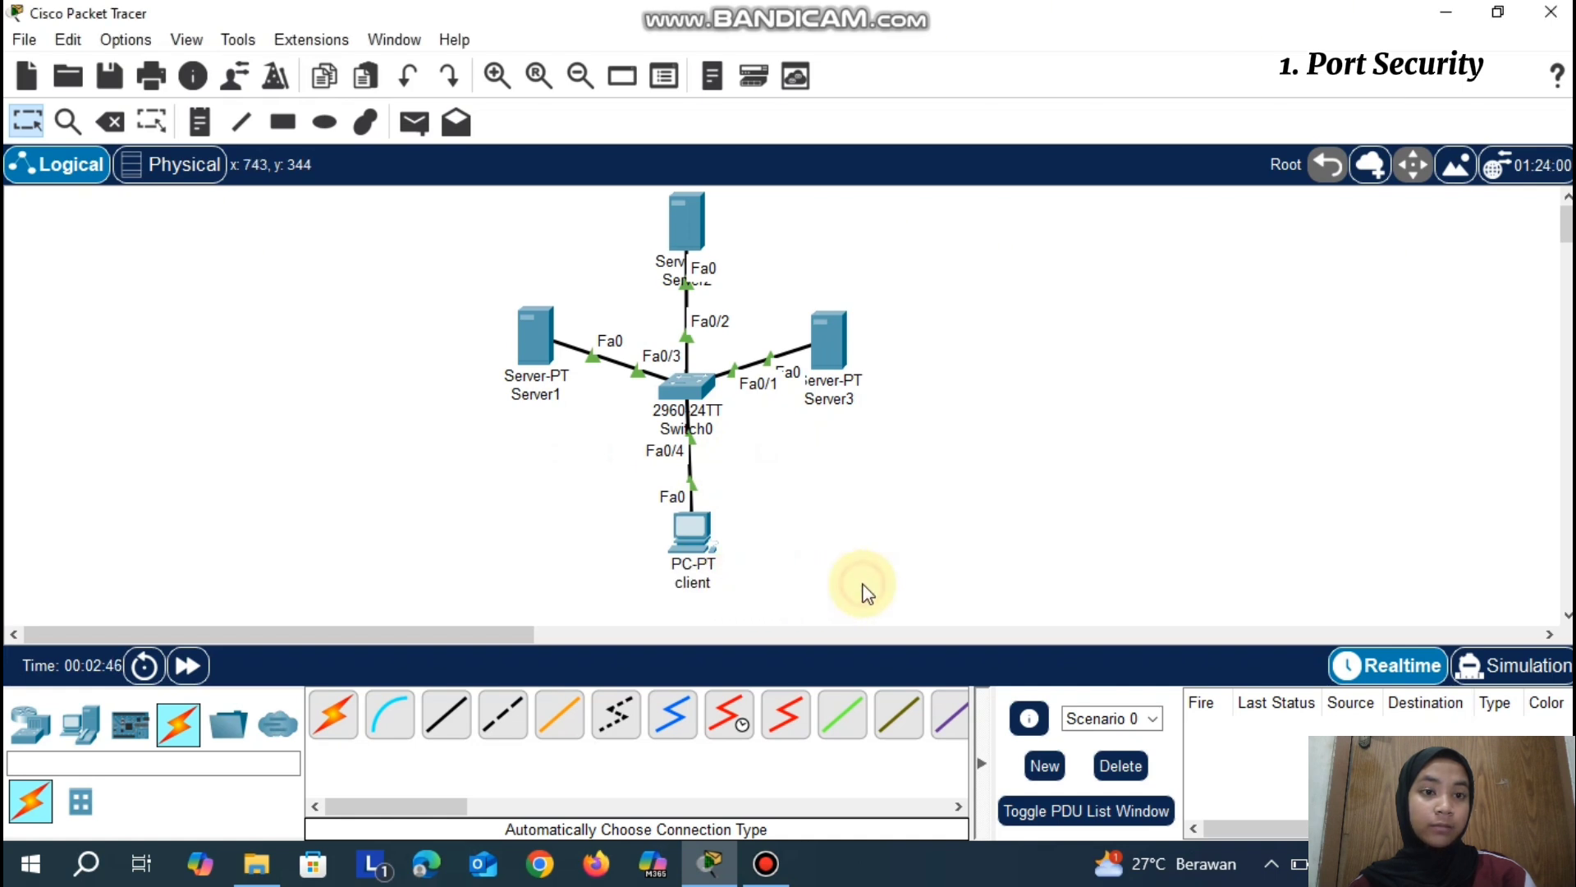
# Spread the topology by moving Server3 and Server1 farther out on opposite sides of Switch0
pyautogui.moveTo(831, 345); pyautogui.dragTo(984, 308)
pyautogui.click(532, 337)
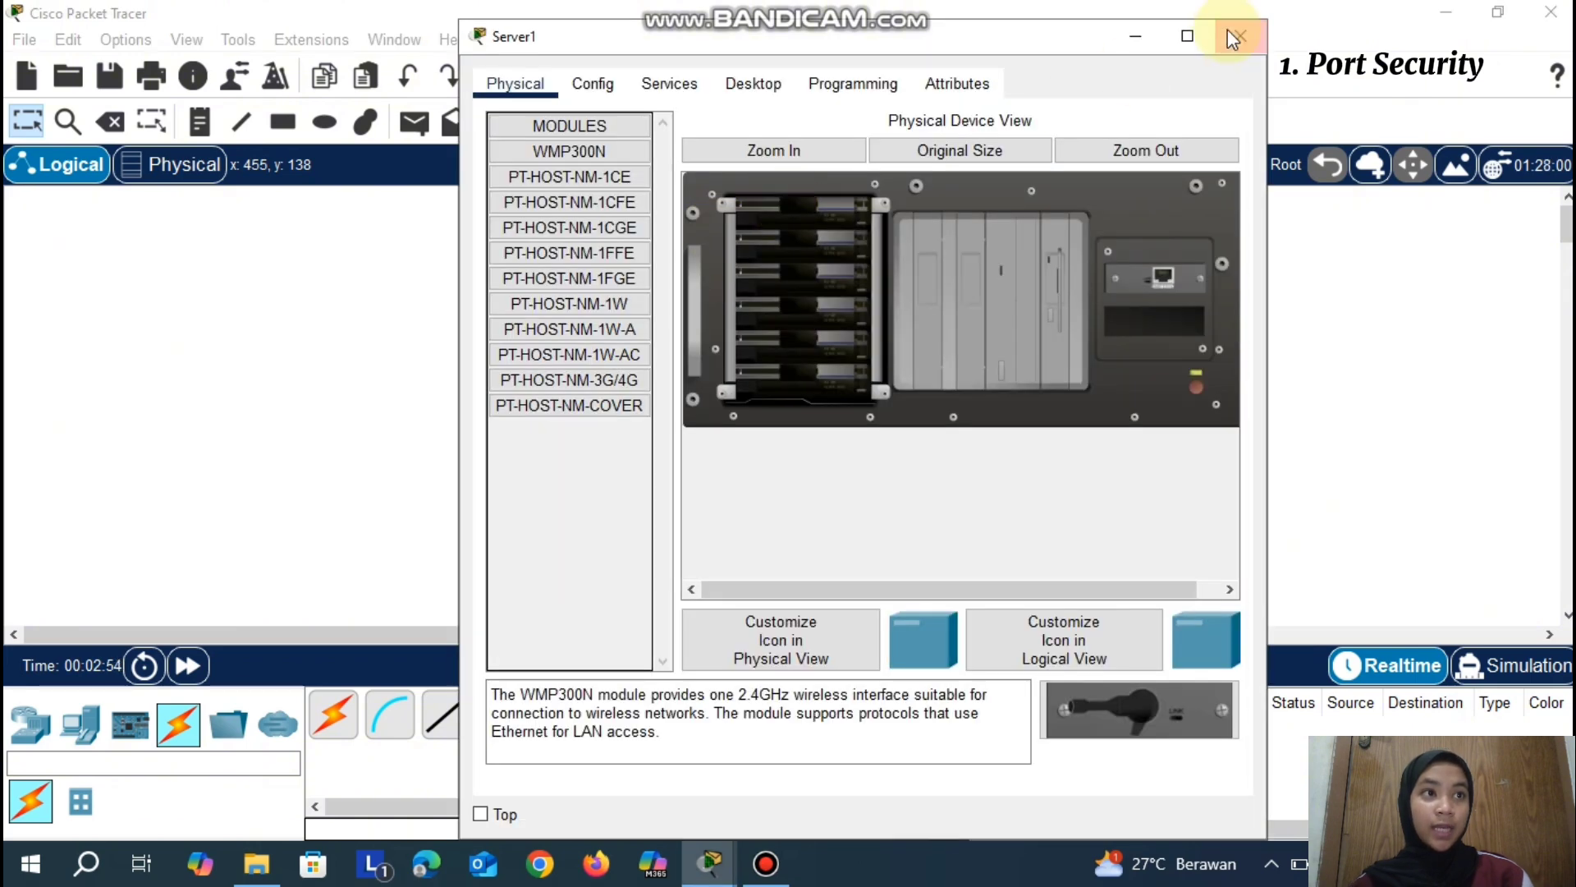
pyautogui.click(1232, 36)
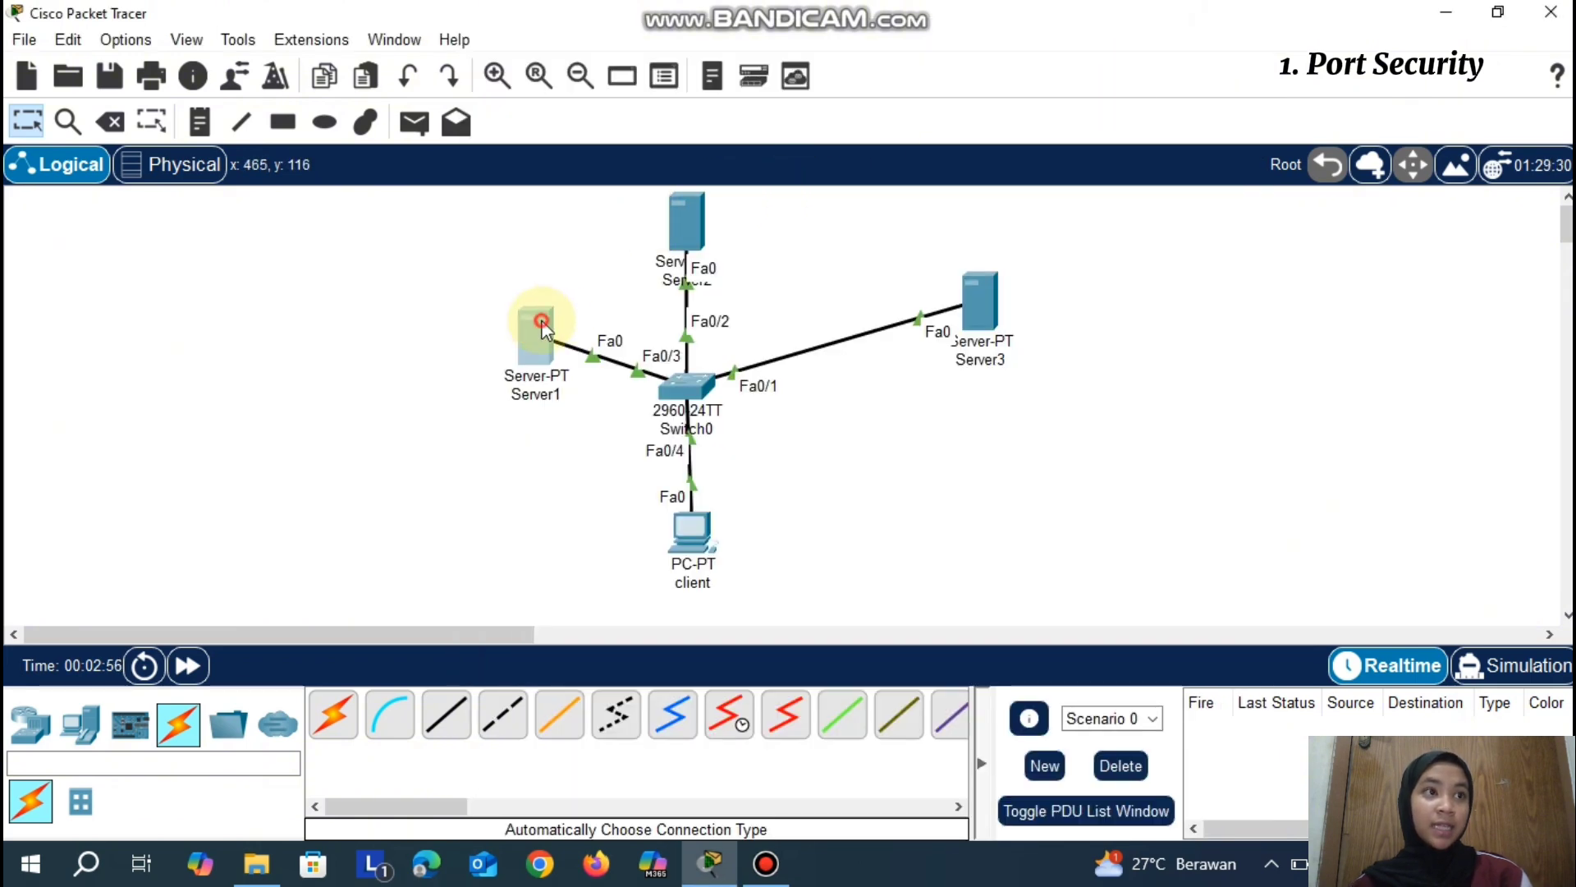
pyautogui.moveTo(535, 327); pyautogui.dragTo(439, 278)
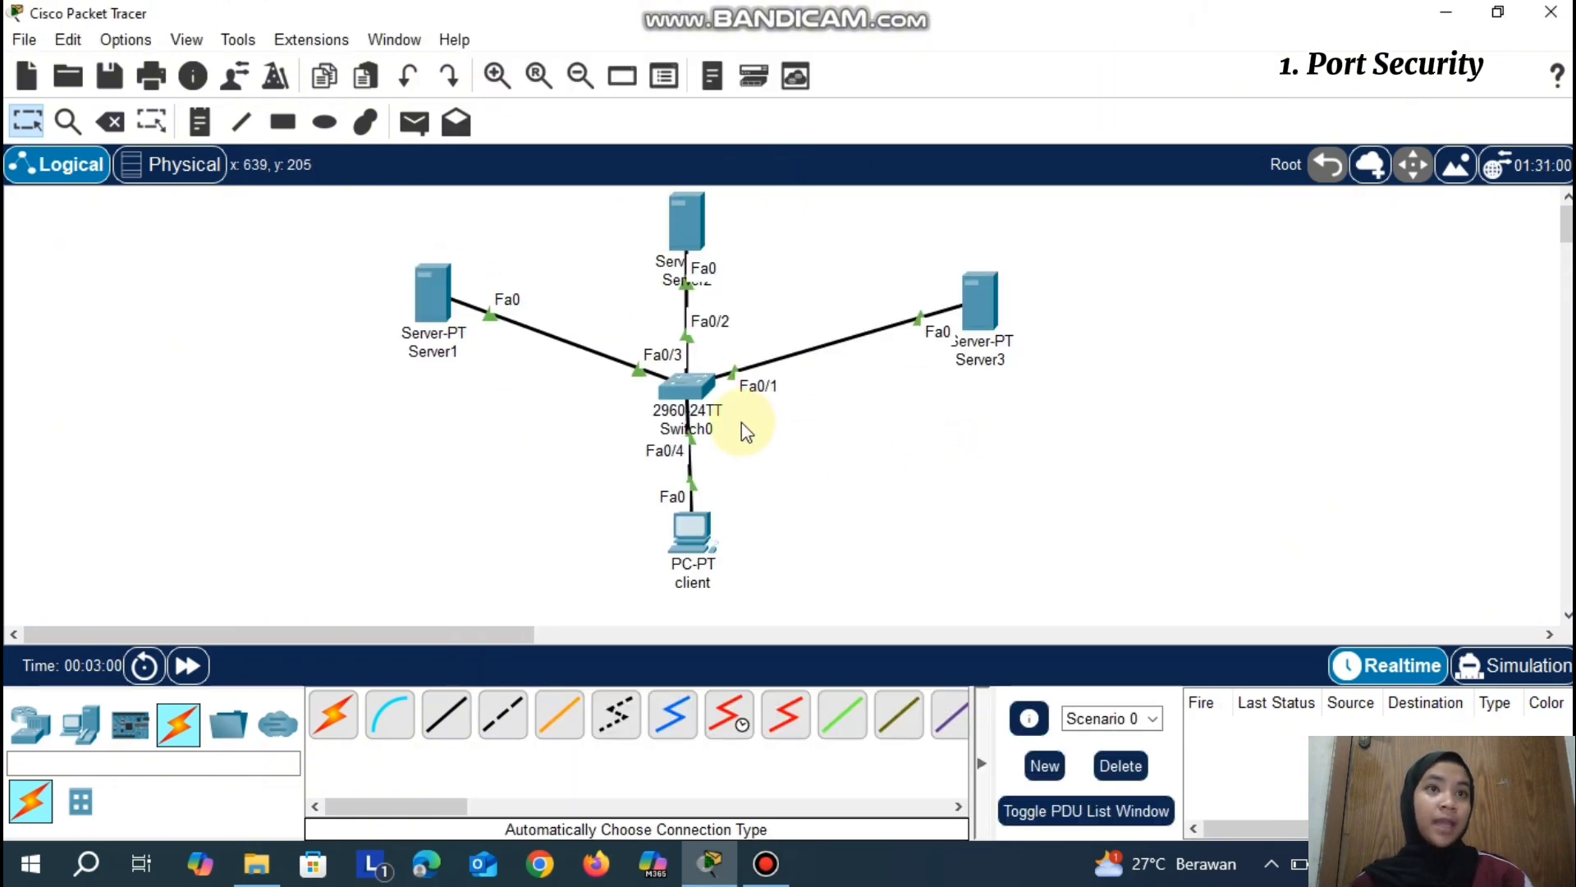
pyautogui.moveTo(432, 297); pyautogui.dragTo(244, 327)
pyautogui.moveTo(297, 261); pyautogui.dragTo(398, 297)
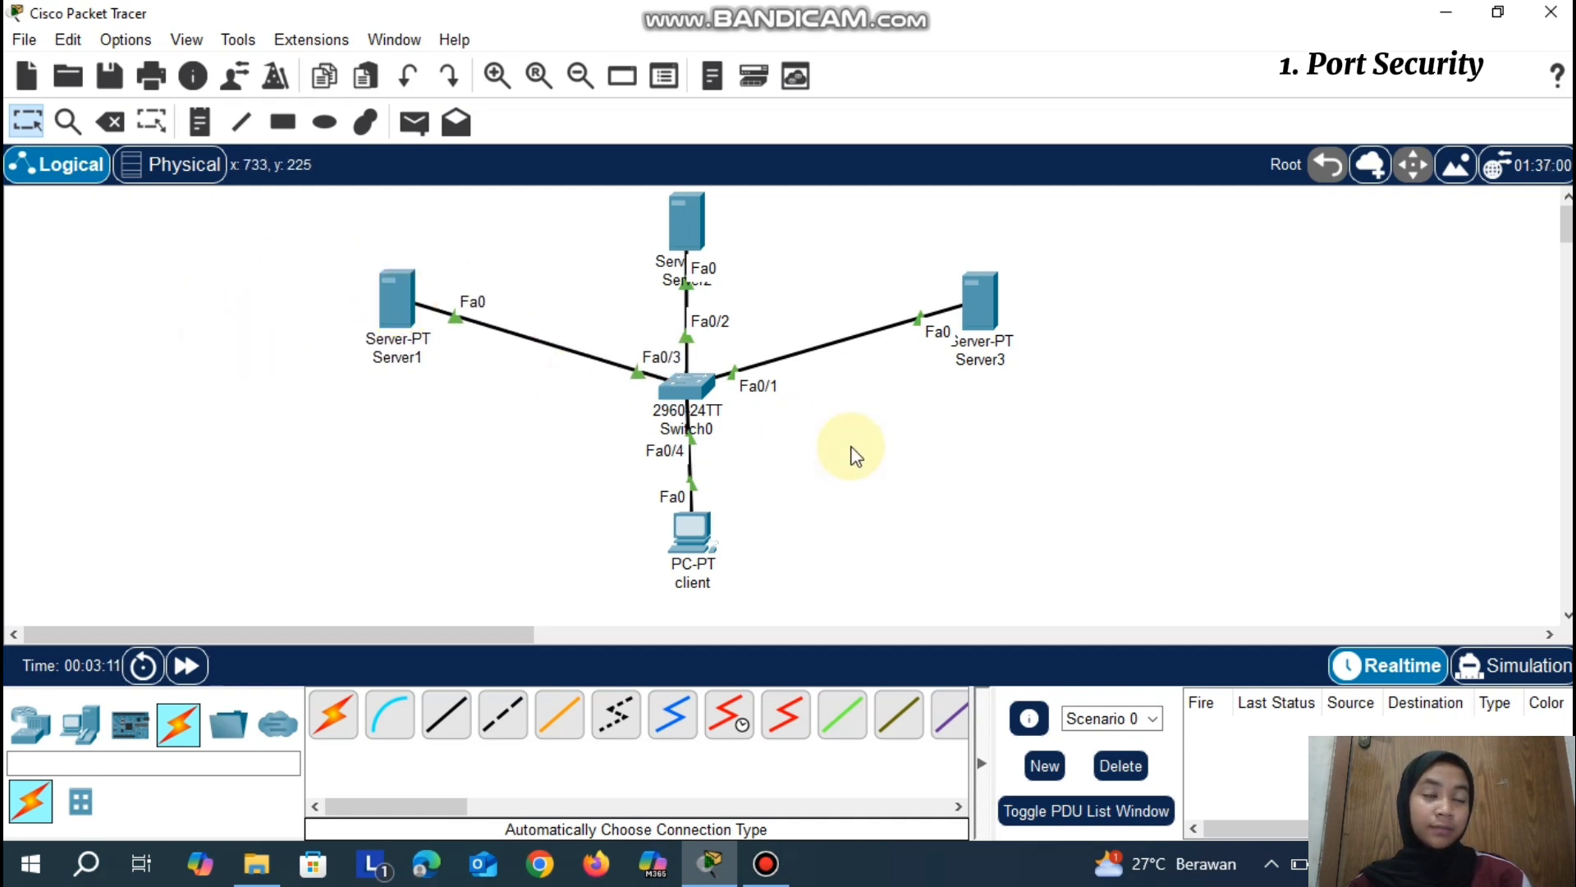
# Place a second PC above and beyond Server3 and name it hacker
pyautogui.click(80, 724)
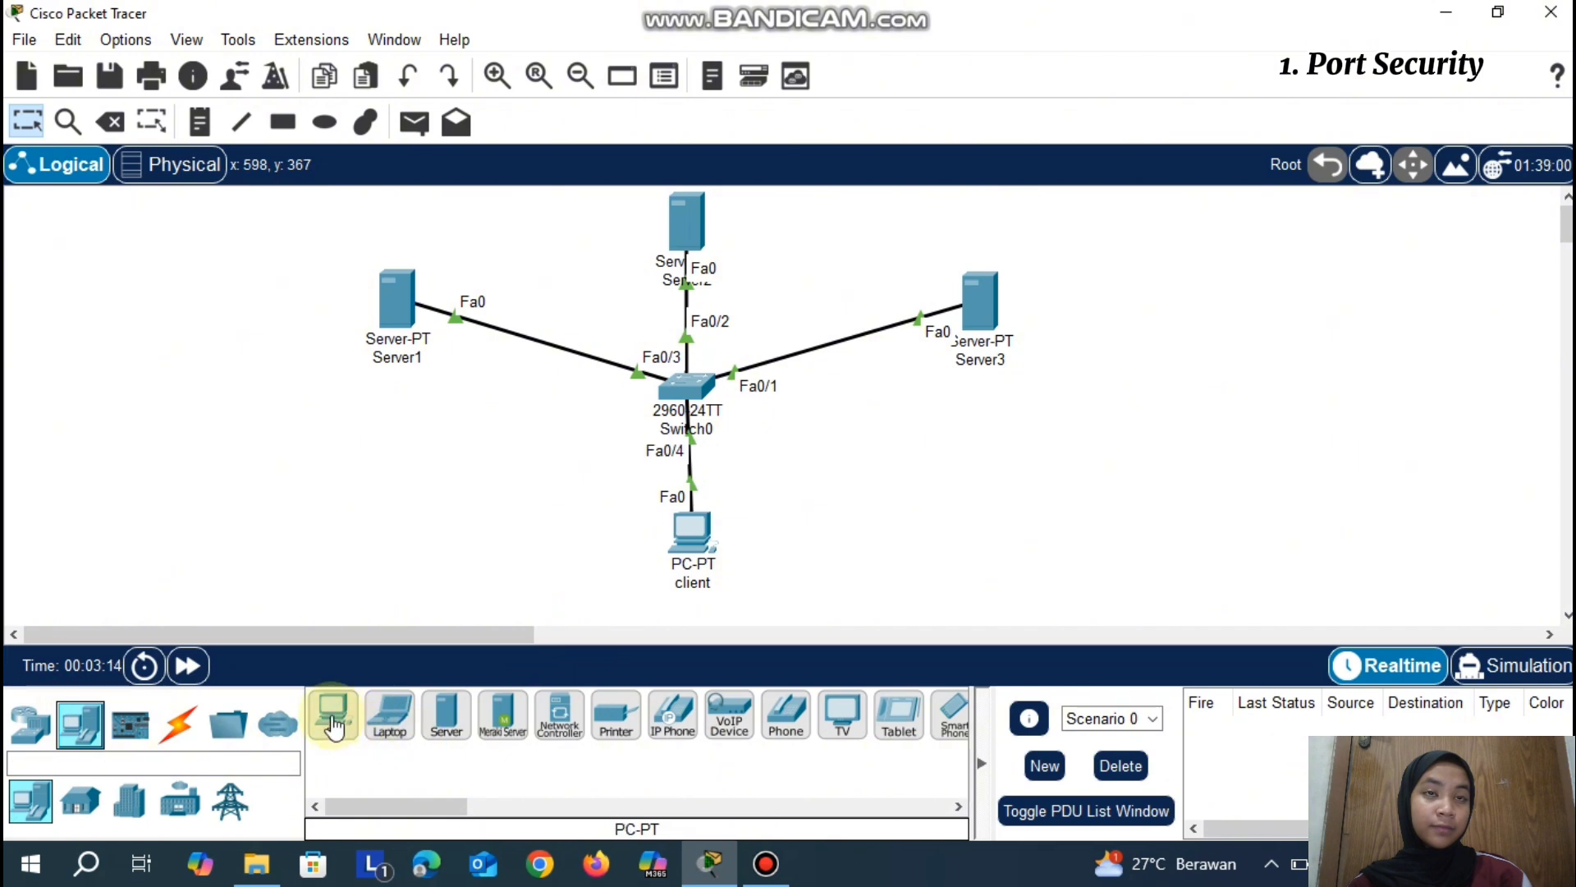
pyautogui.click(330, 723)
pyautogui.click(1102, 207)
pyautogui.click(1115, 264)
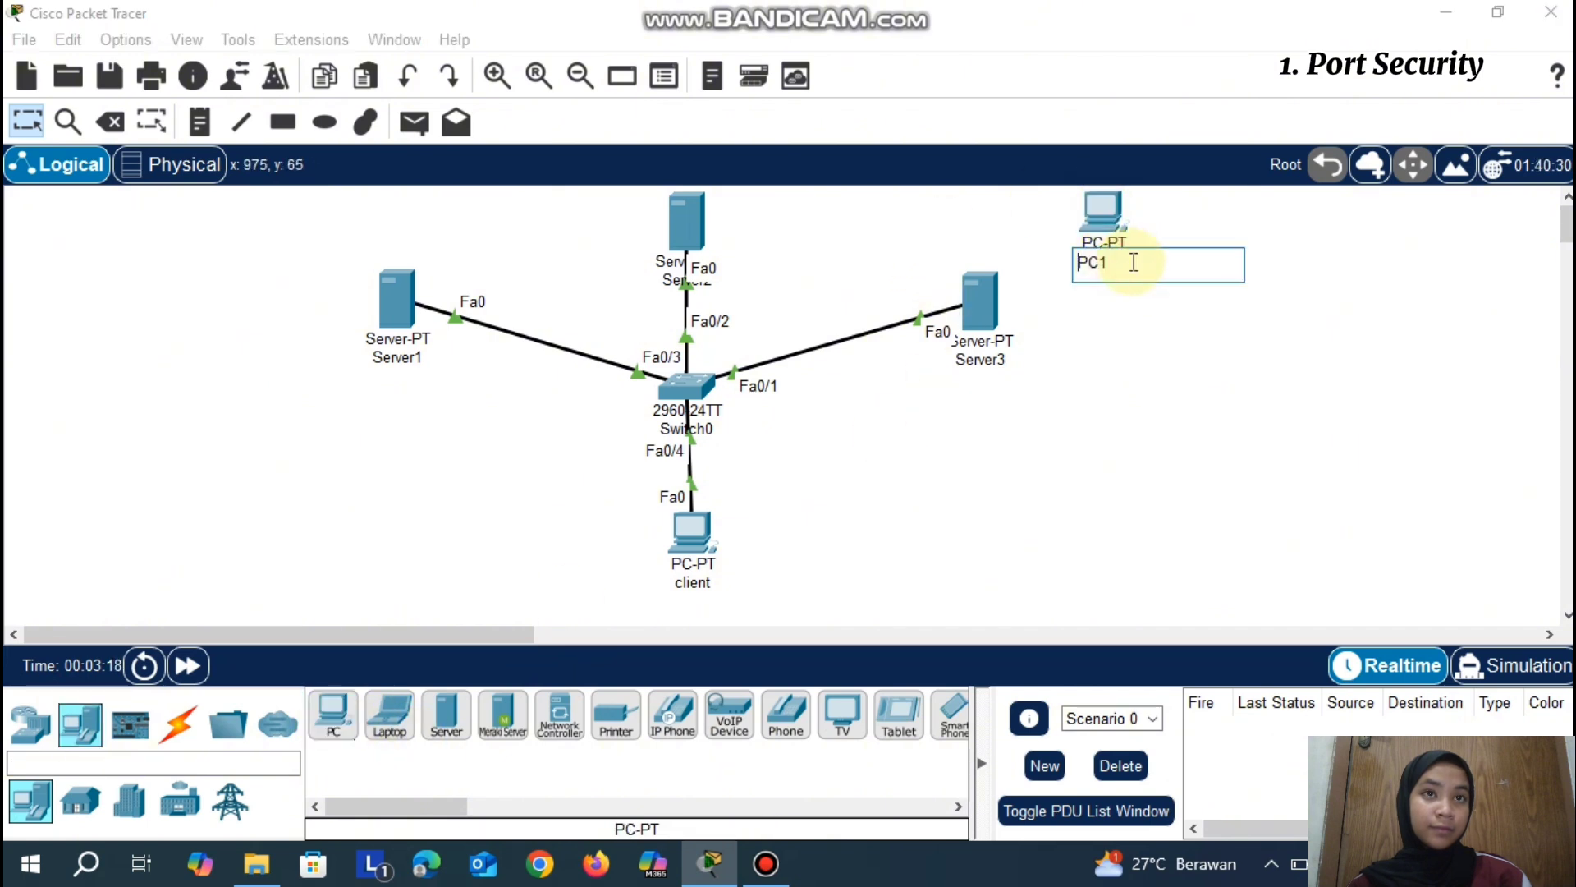
pyautogui.press('BackSpace')
pyautogui.press('BackSpace')
pyautogui.press('BackSpace')
pyautogui.write('hacker')
pyautogui.click(1123, 352)
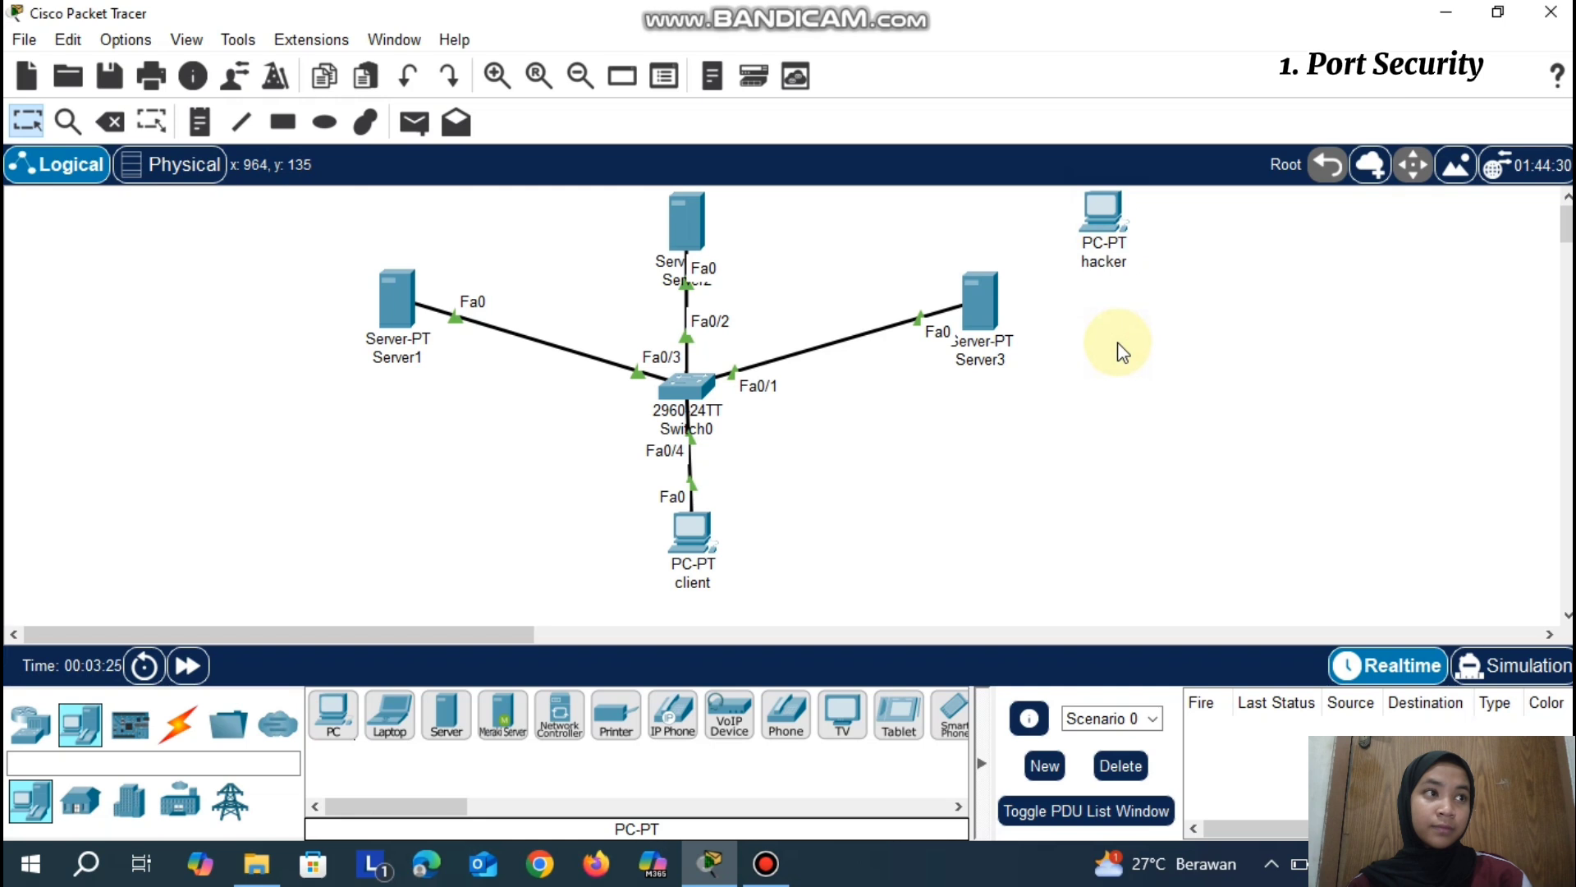
# Move the device end of Switch0's Fa0/1 cable from Server3 to FastEthernet0 on the hacker PC
pyautogui.click(913, 321)
pyautogui.click(1102, 215)
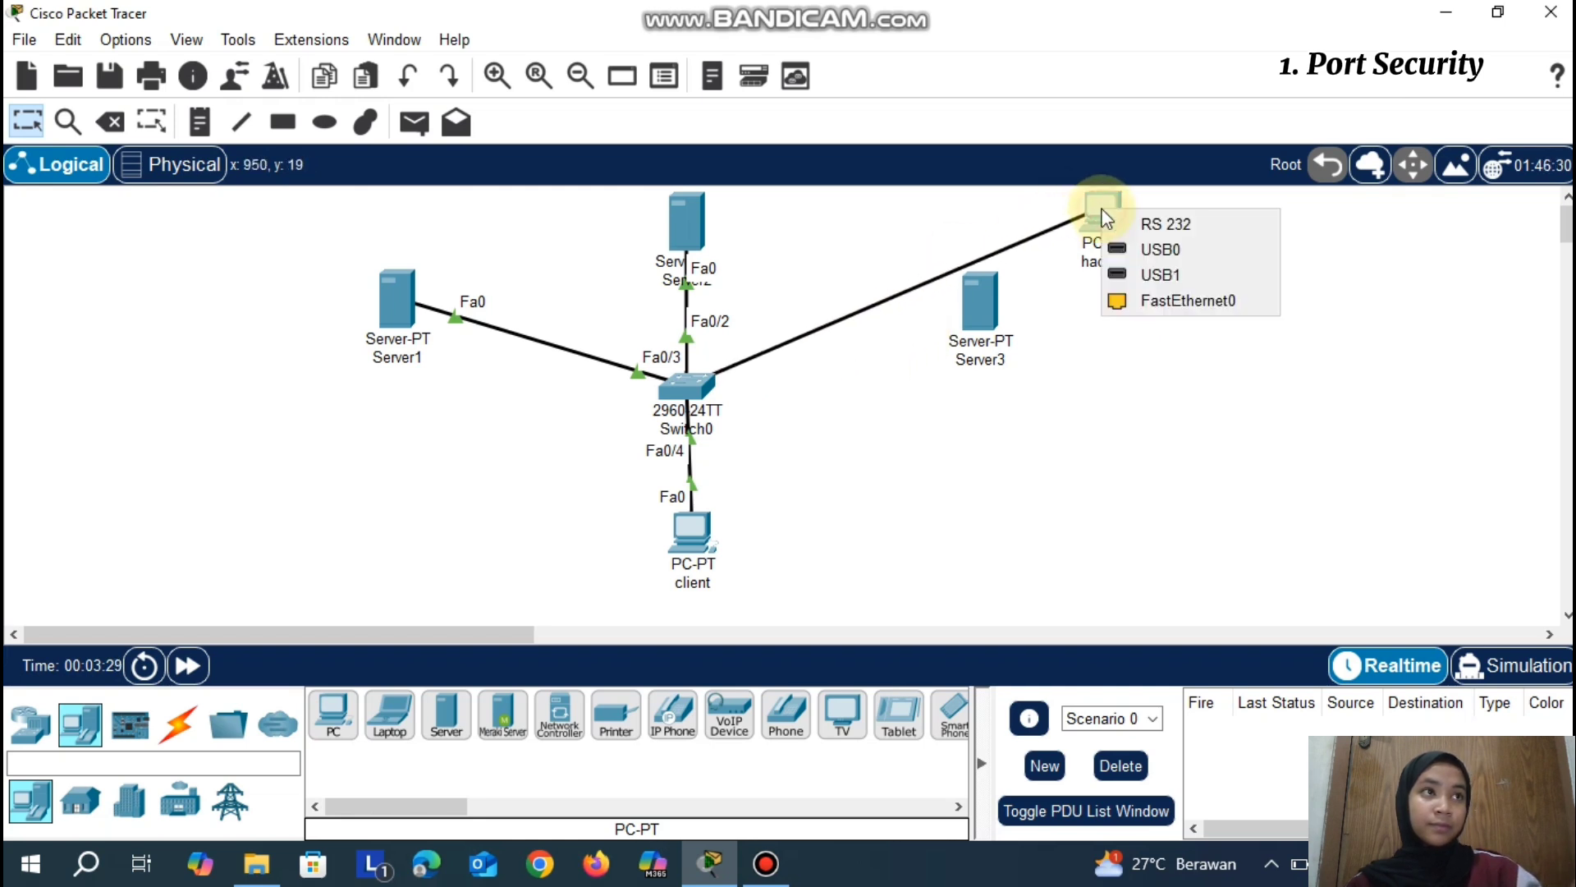
pyautogui.click(1149, 300)
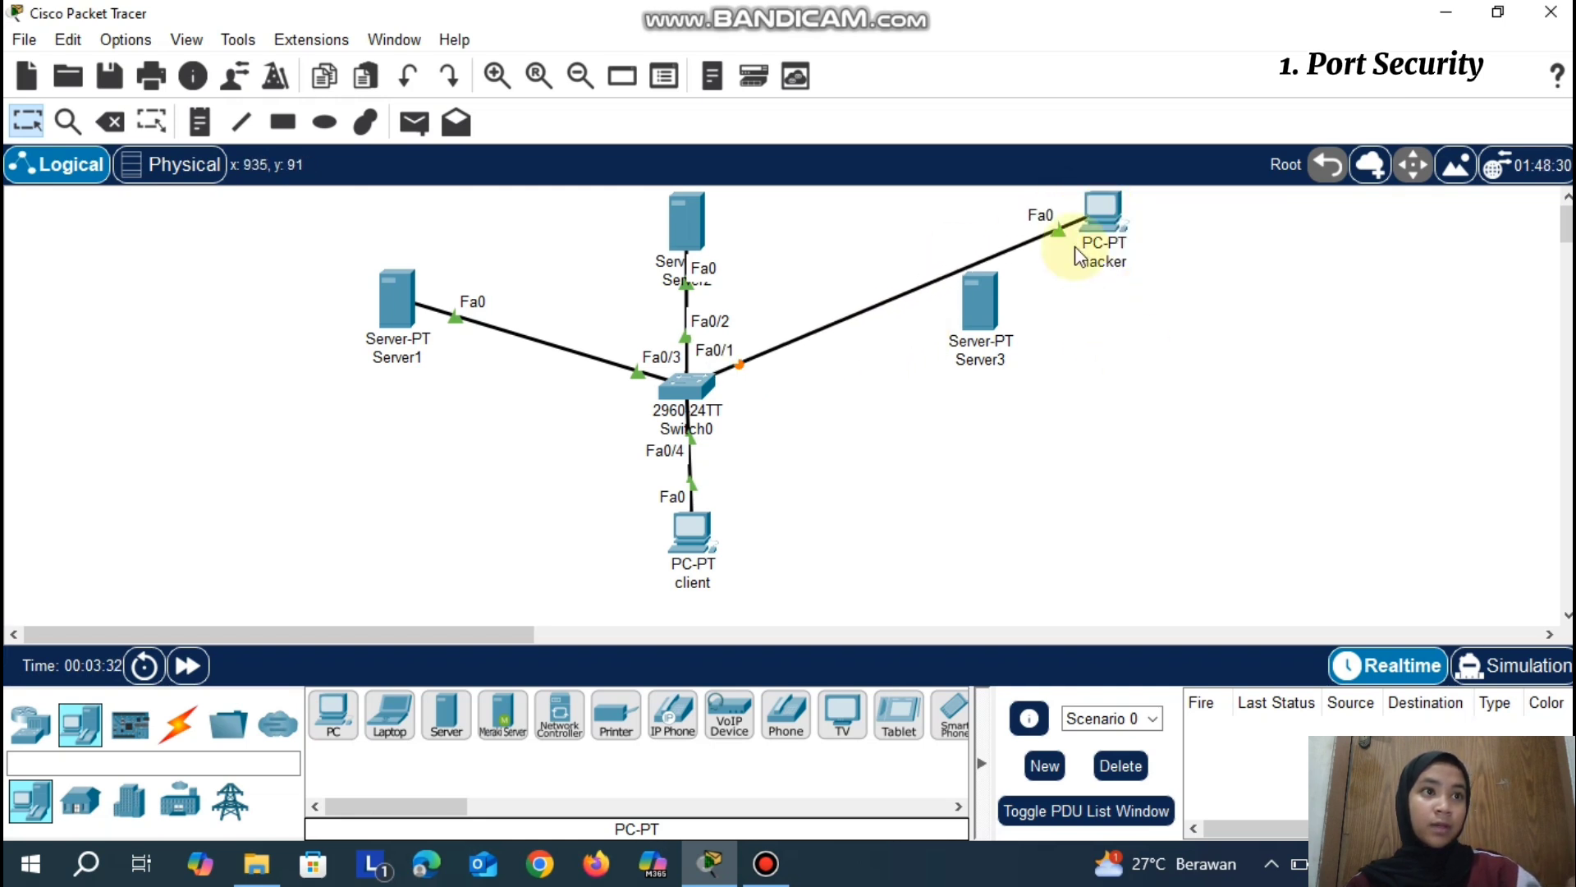
pyautogui.moveTo(995, 359); pyautogui.dragTo(996, 364)
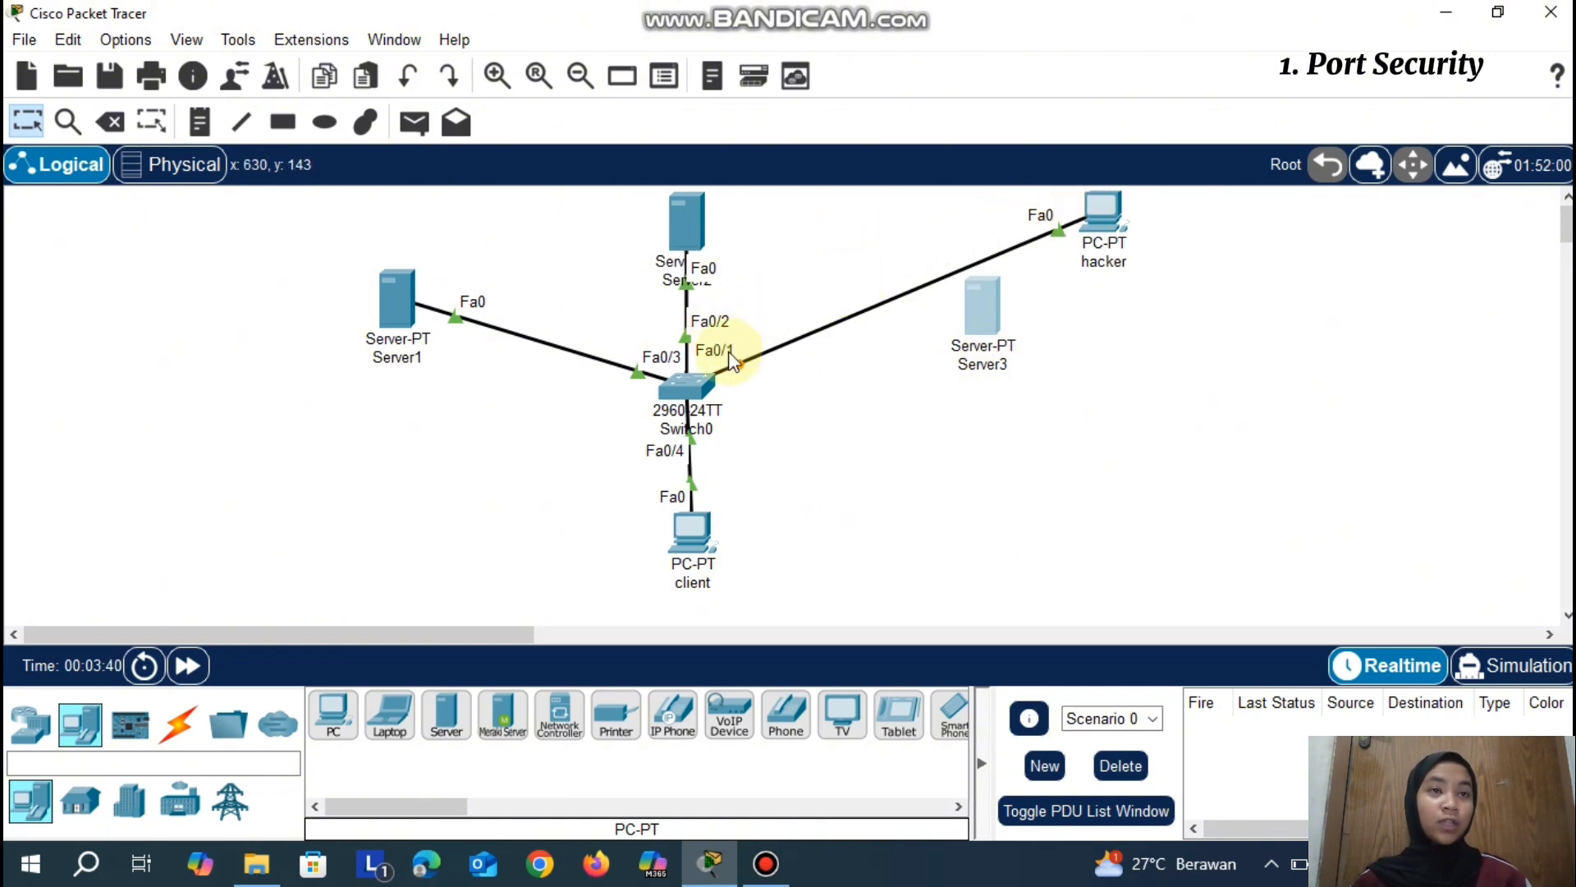
pyautogui.moveTo(1118, 253)
pyautogui.moveTo(1092, 213); pyautogui.dragTo(1209, 365)
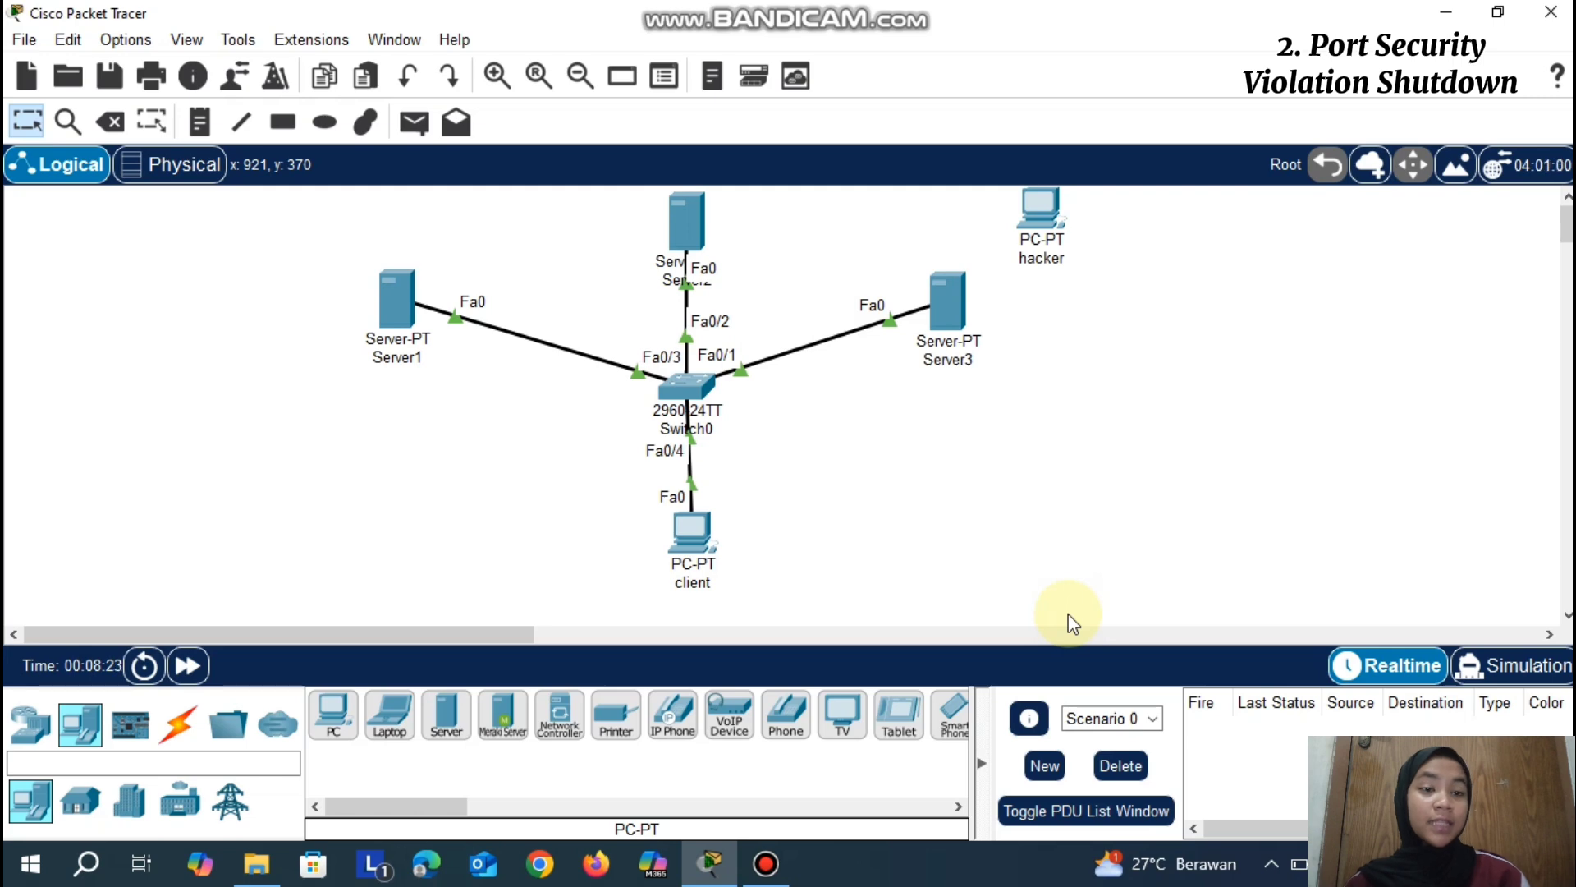
# Assign Server1 the static IPv4 address 192.168.50.1 with the automatically filled subnet mask
pyautogui.click(389, 284)
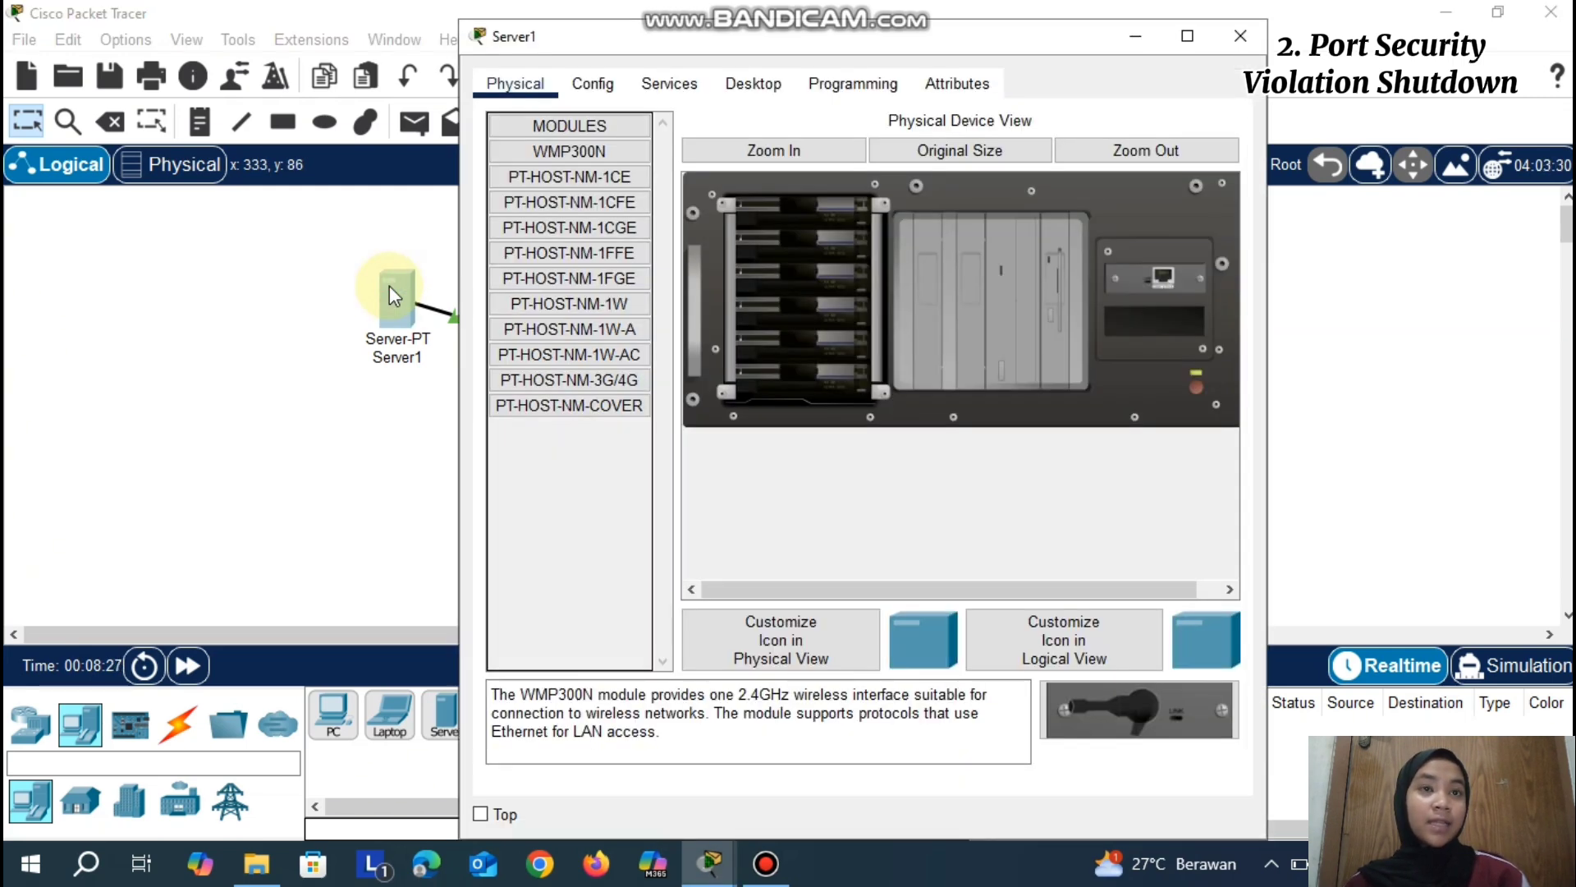
pyautogui.click(752, 83)
pyautogui.click(598, 160)
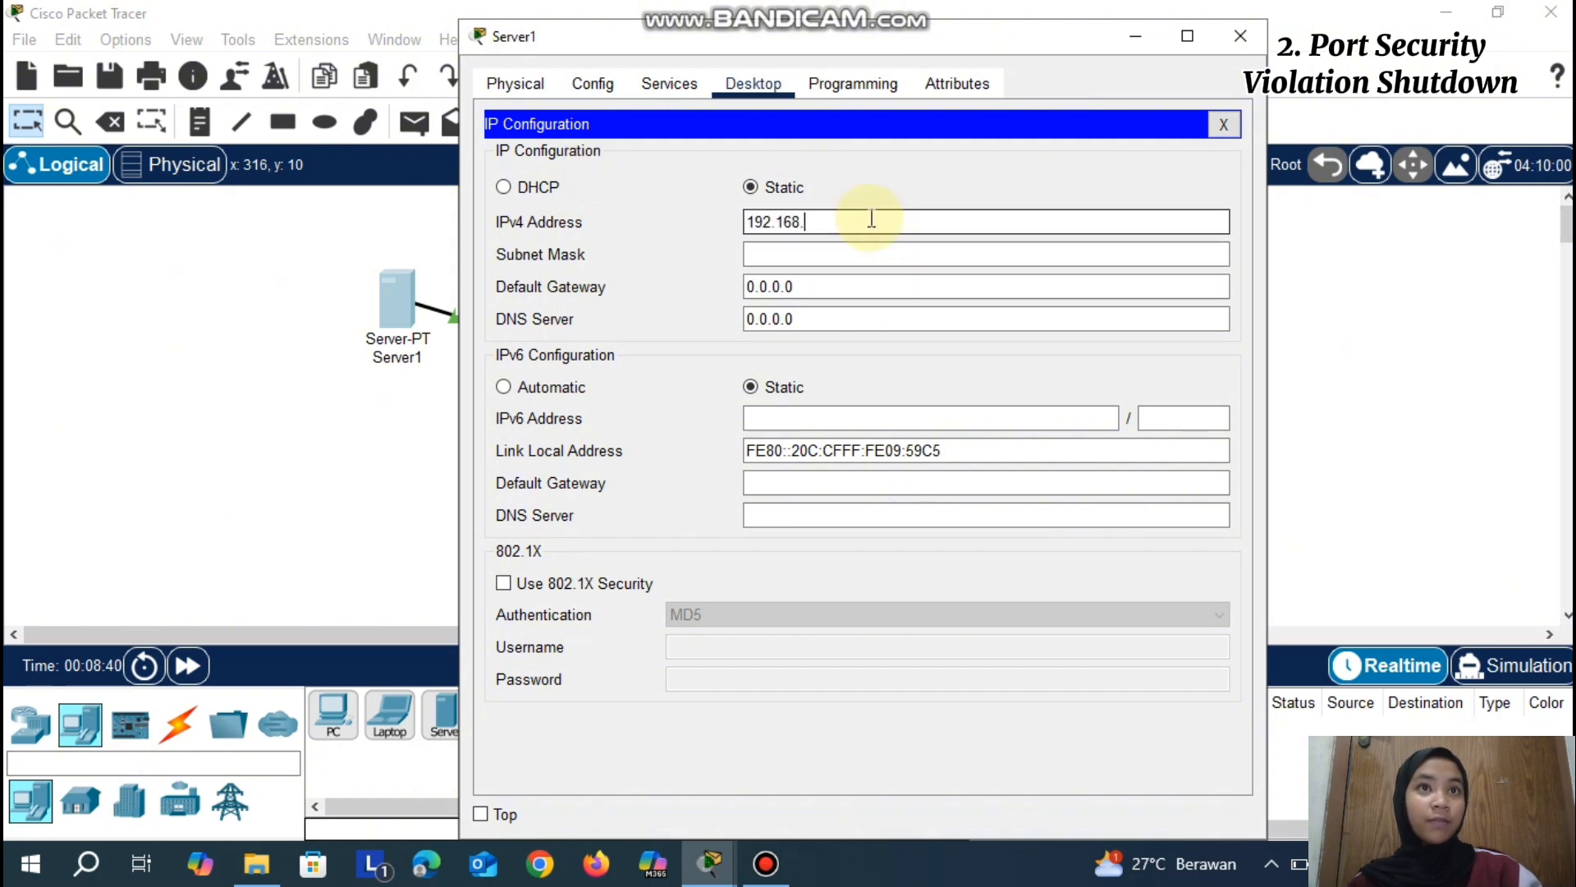
pyautogui.click(854, 253)
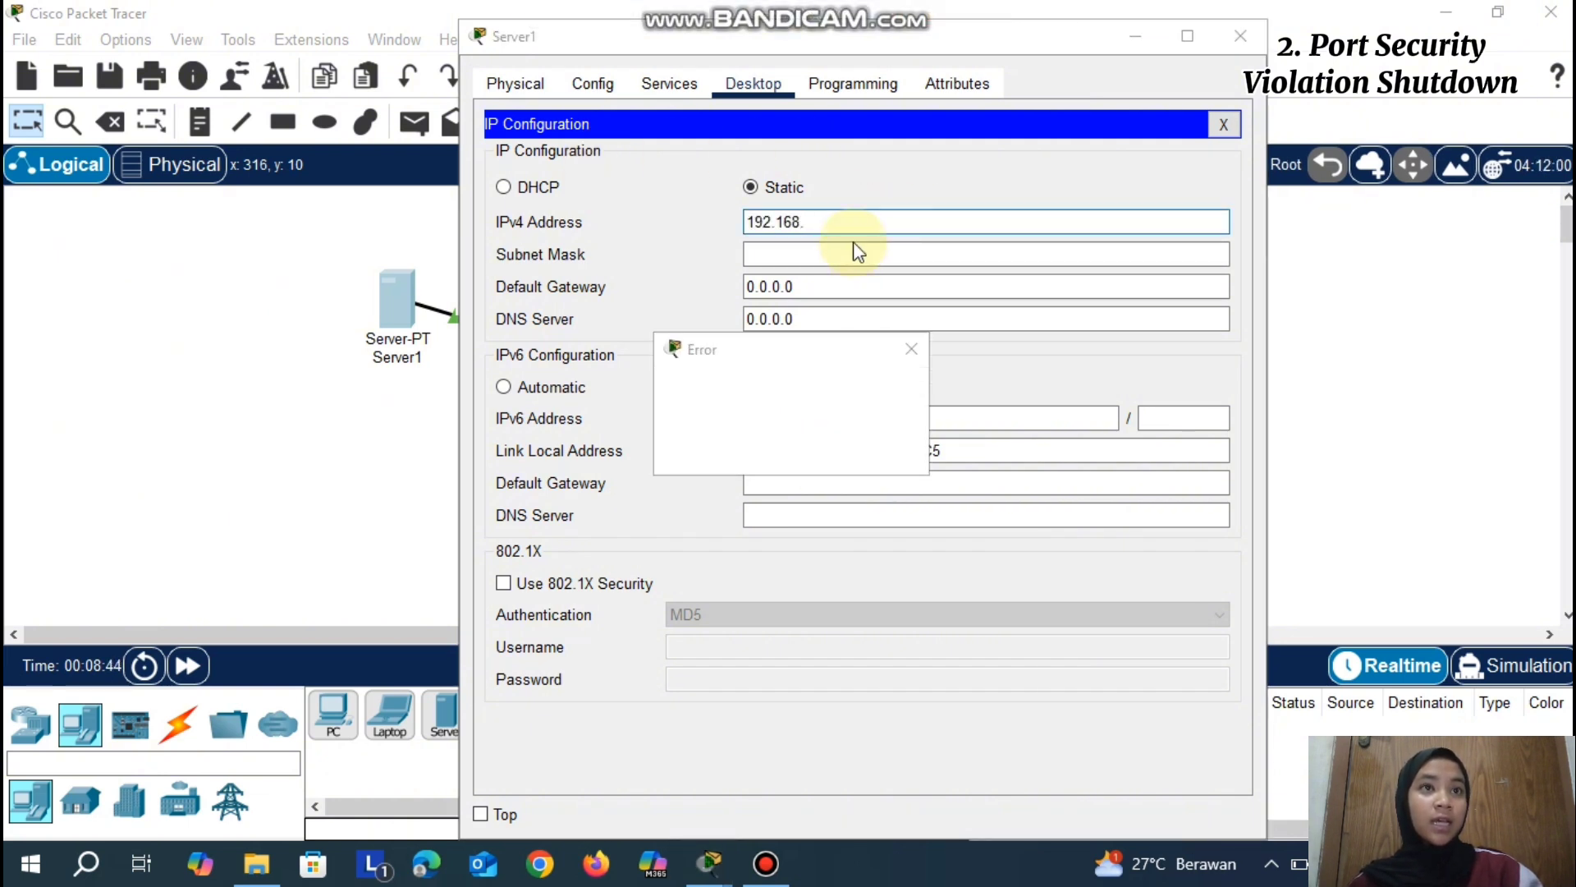
pyautogui.click(912, 350)
pyautogui.click(841, 224)
pyautogui.write('192')
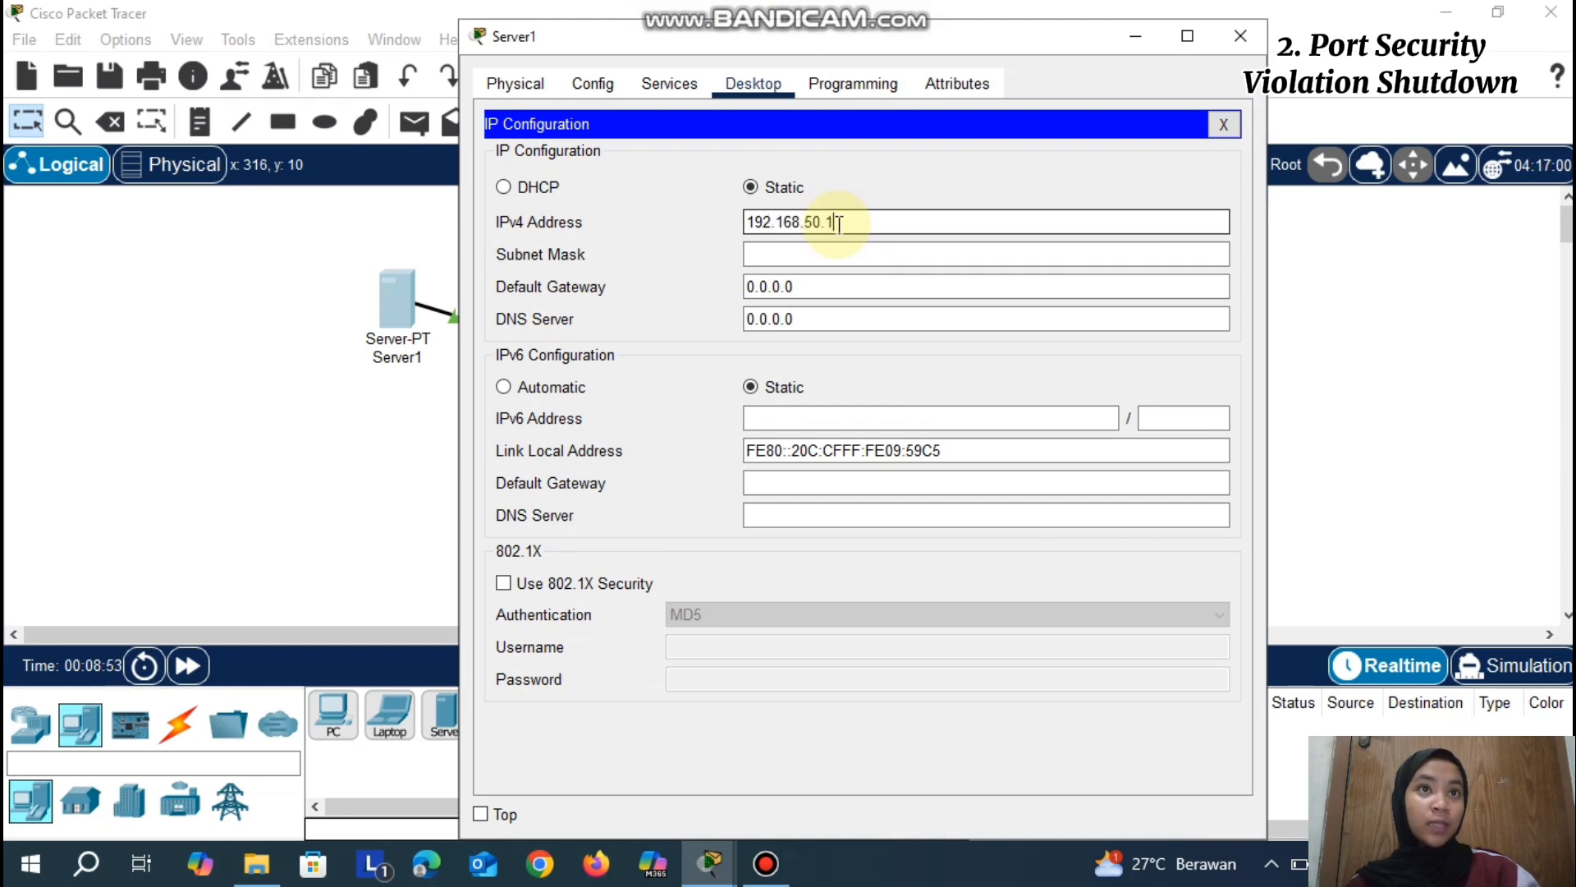
pyautogui.write('.168.50.1')
pyautogui.click(837, 253)
pyautogui.click(1241, 35)
# Assign Server2 the static IPv4 address 192.168.50.2 with subnet mask 255.255.255.0
pyautogui.click(701, 218)
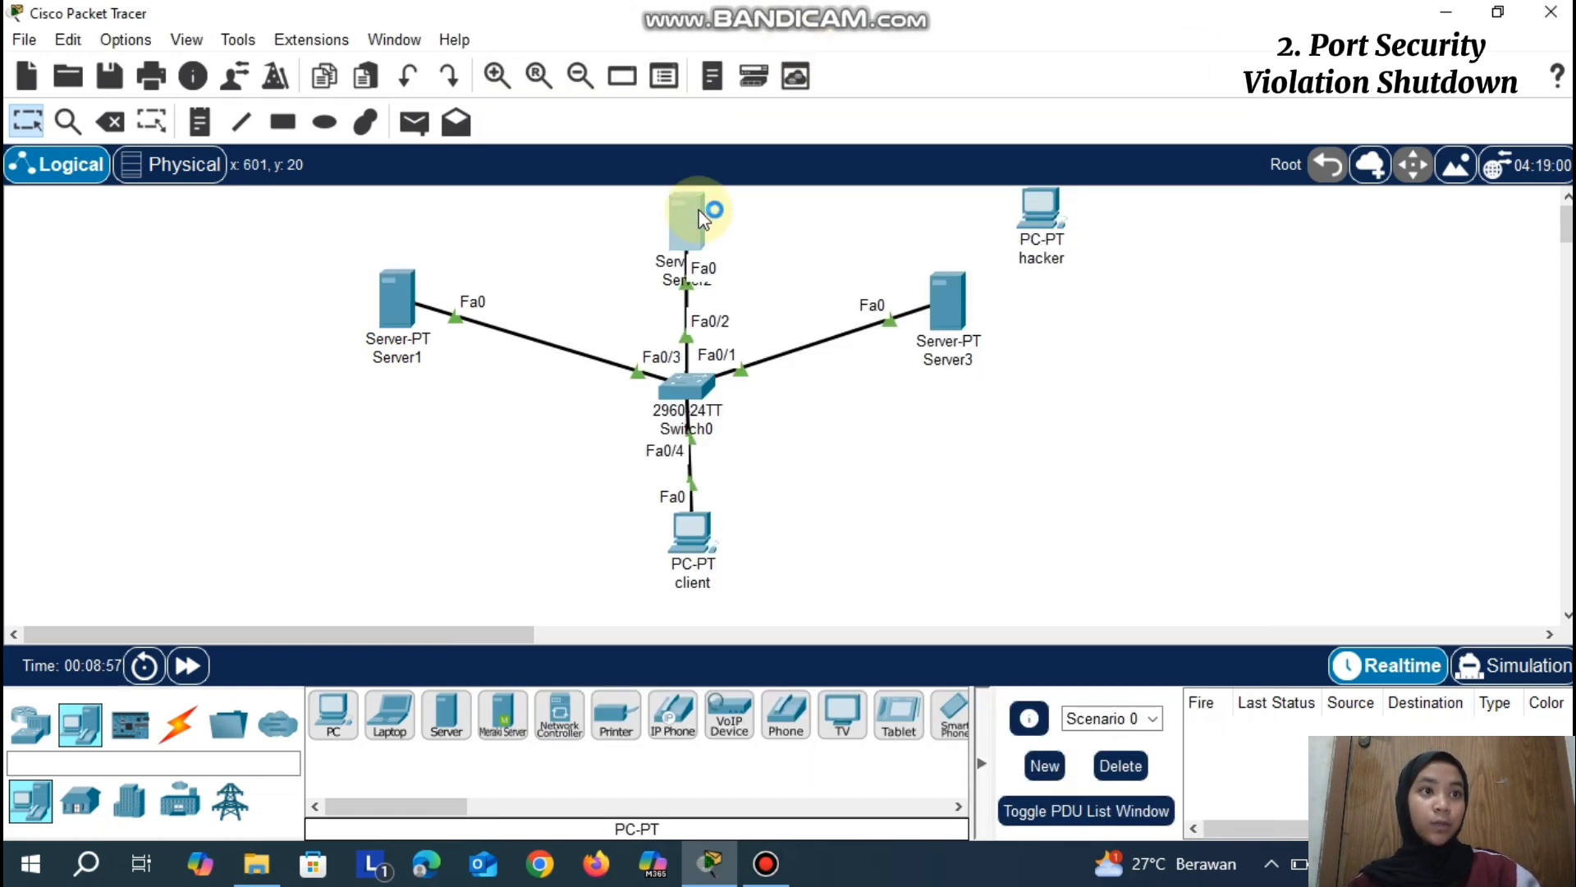
pyautogui.click(749, 83)
pyautogui.click(578, 150)
pyautogui.click(830, 219)
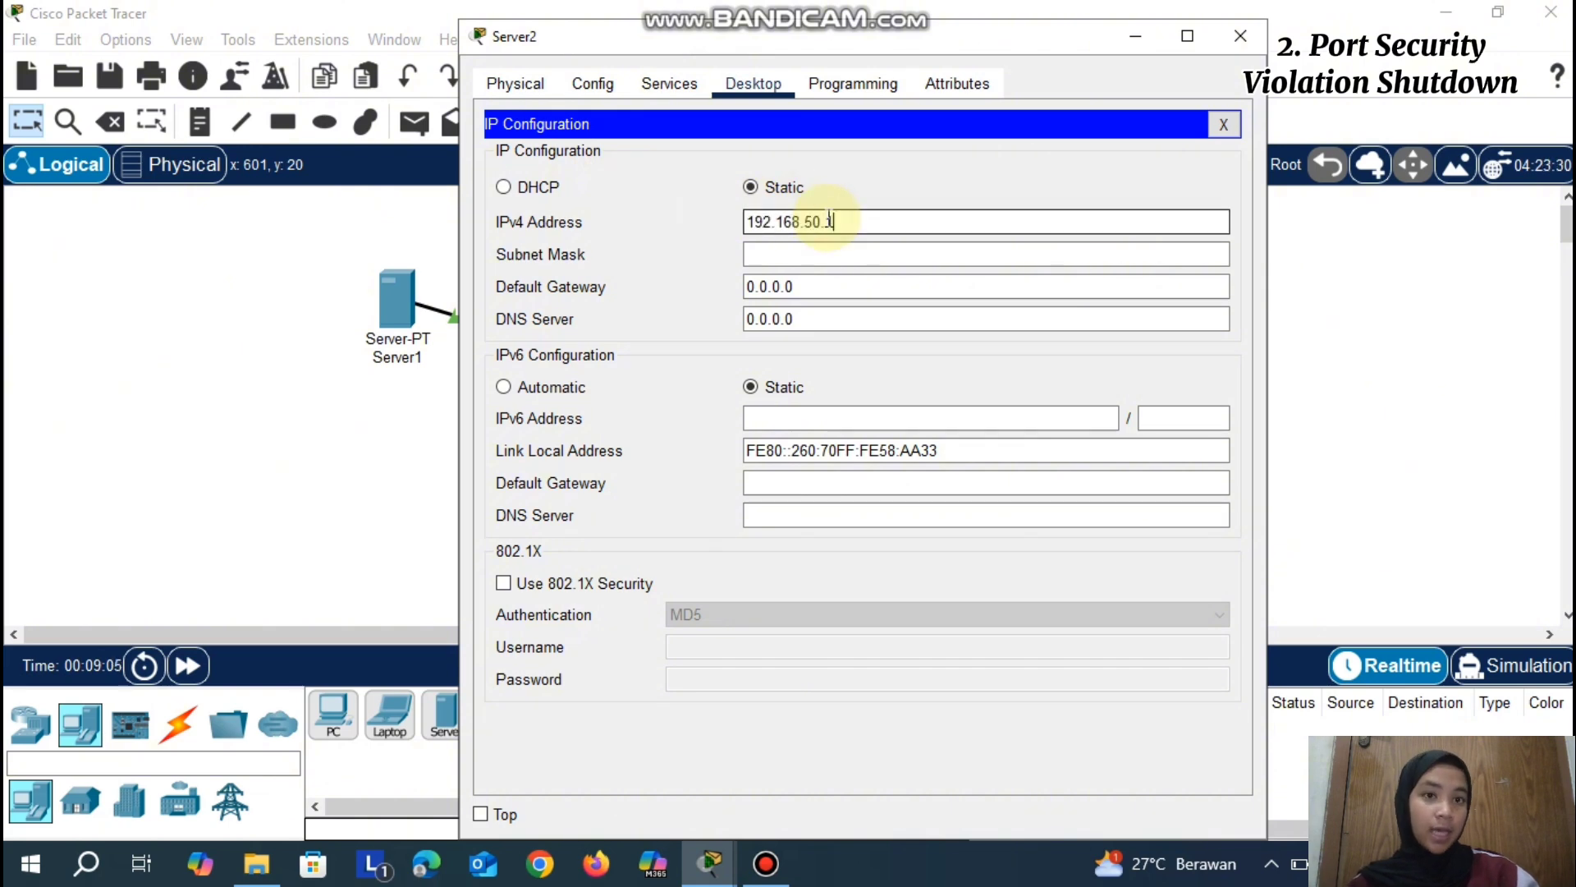
pyautogui.write('192.168.50.2')
pyautogui.click(878, 253)
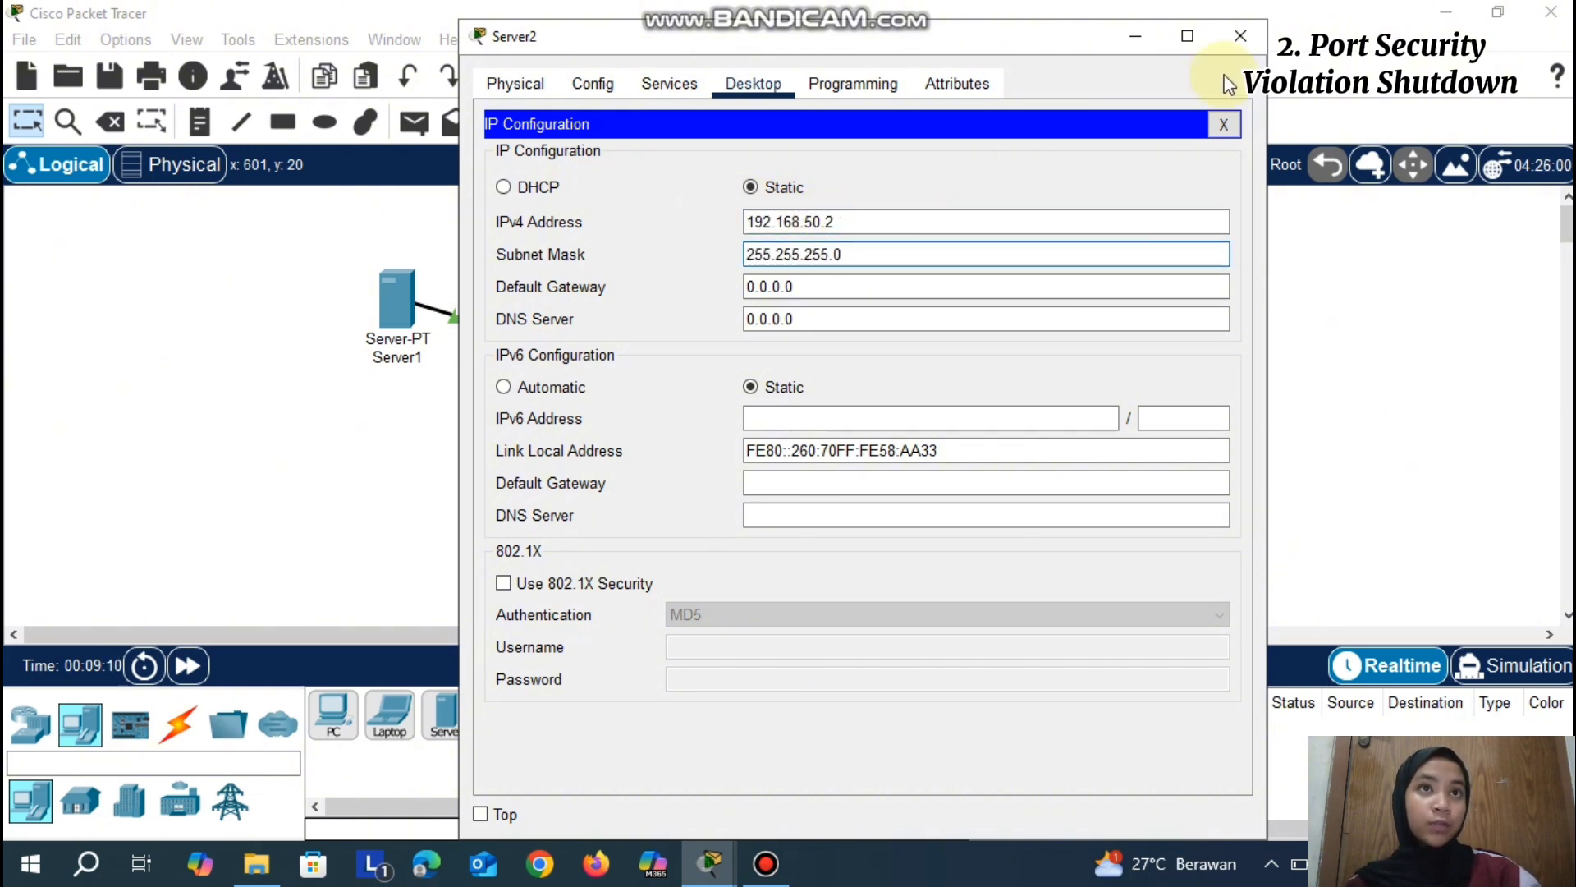
pyautogui.click(1241, 35)
# Assign Server3 the static IPv4 address 192.168.50.3 with the automatically filled subnet mask
pyautogui.click(944, 300)
pyautogui.click(762, 87)
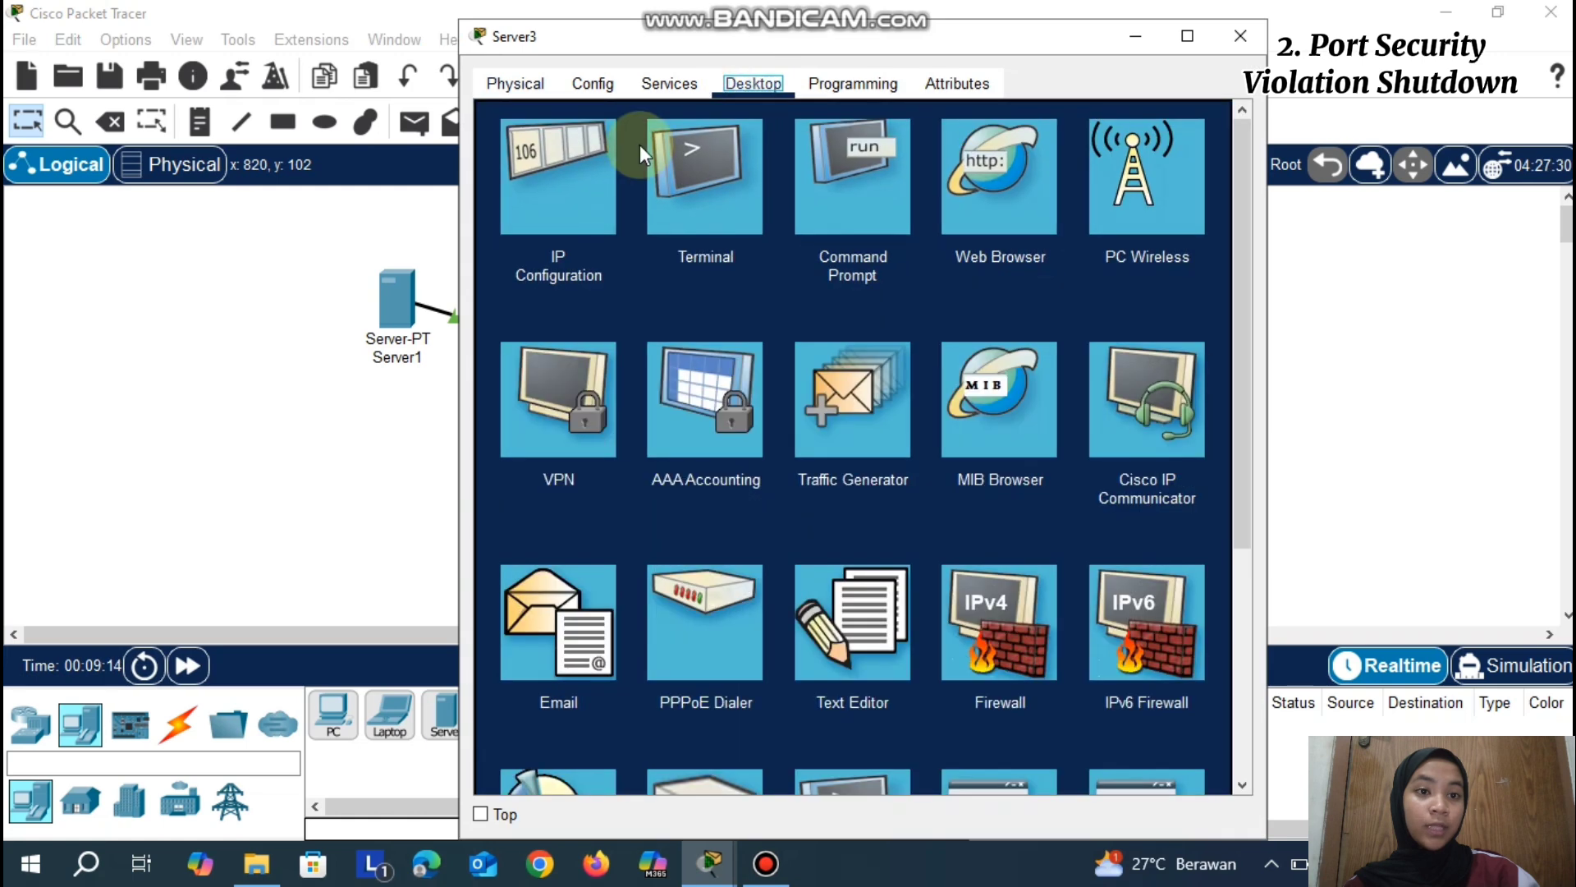
pyautogui.click(624, 152)
pyautogui.click(786, 222)
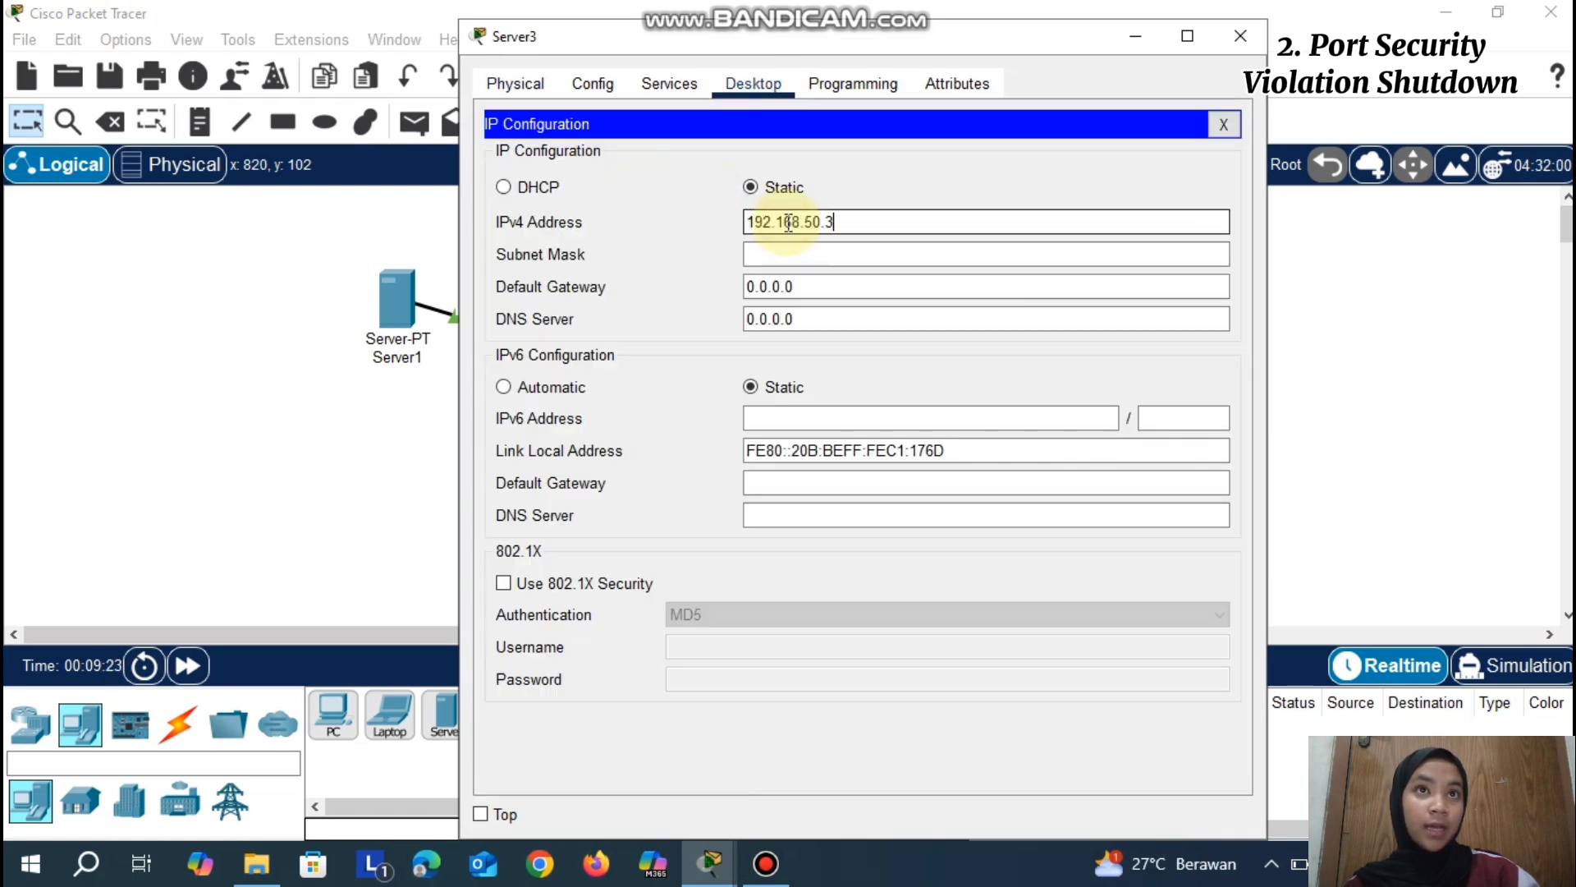
pyautogui.write('192.168.50.3')
pyautogui.click(873, 250)
pyautogui.click(1248, 36)
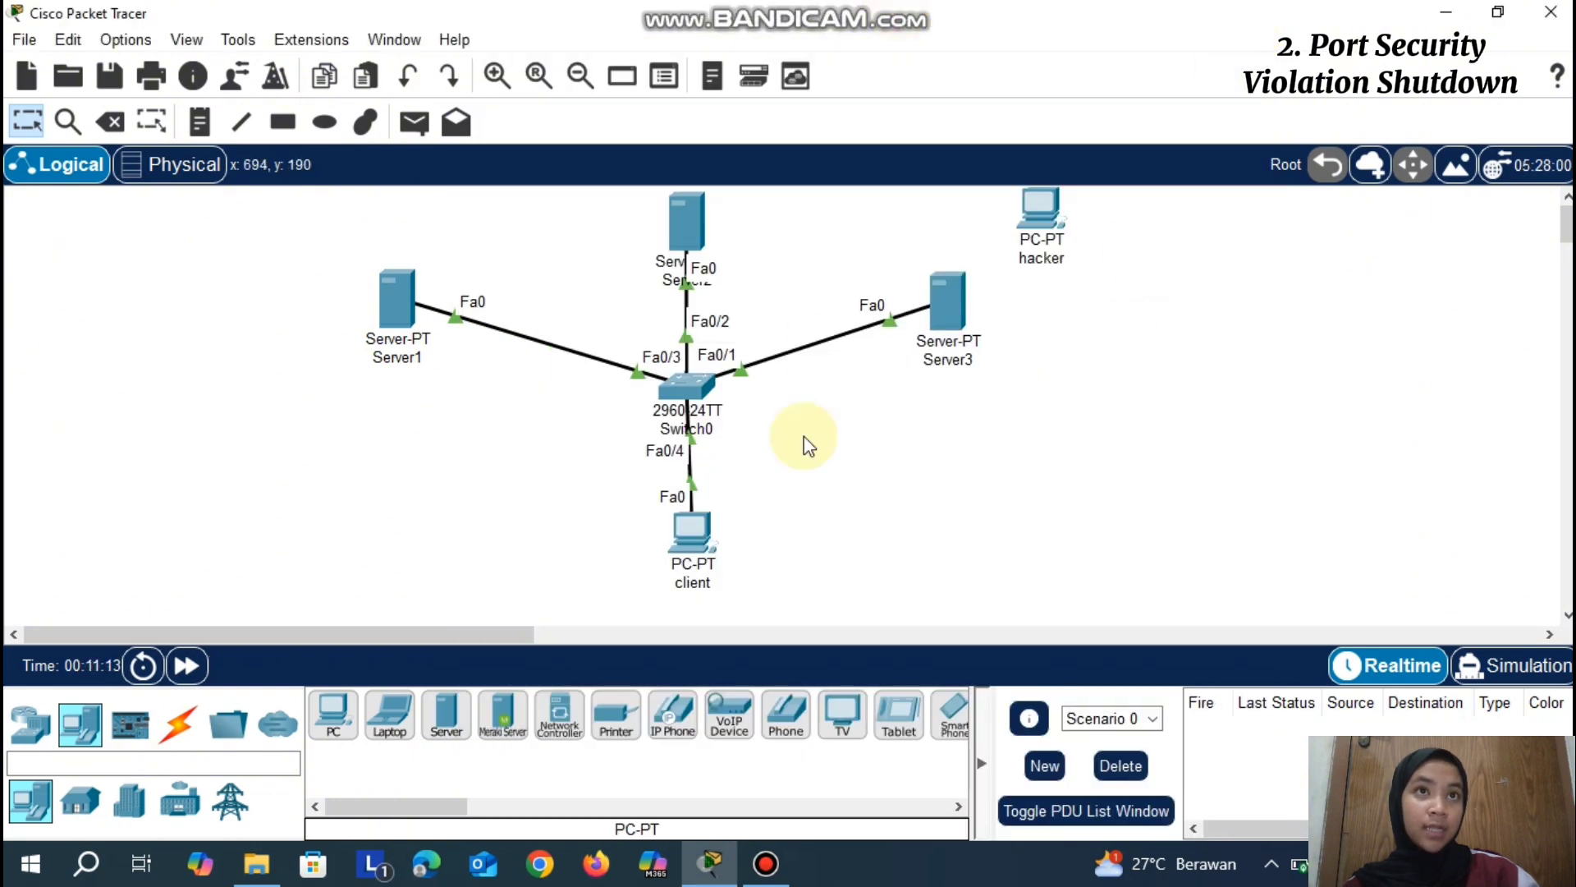
# Assign the client PC the static IPv4 address 192.168.50.4 with subnet mask 255.255.255.0
pyautogui.click(708, 535)
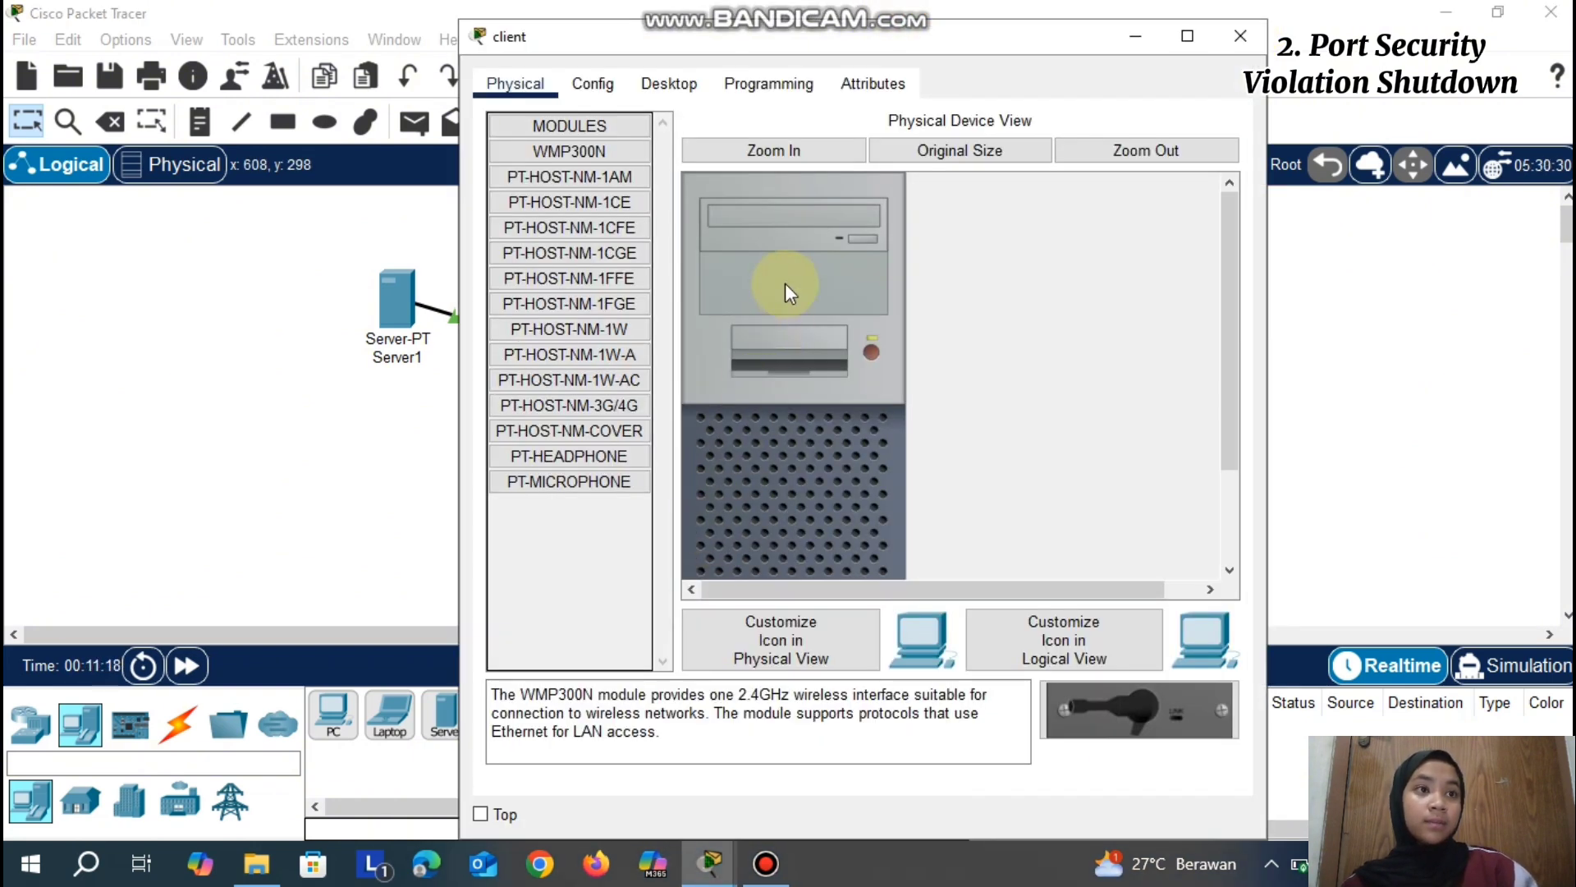
pyautogui.click(669, 83)
pyautogui.click(578, 164)
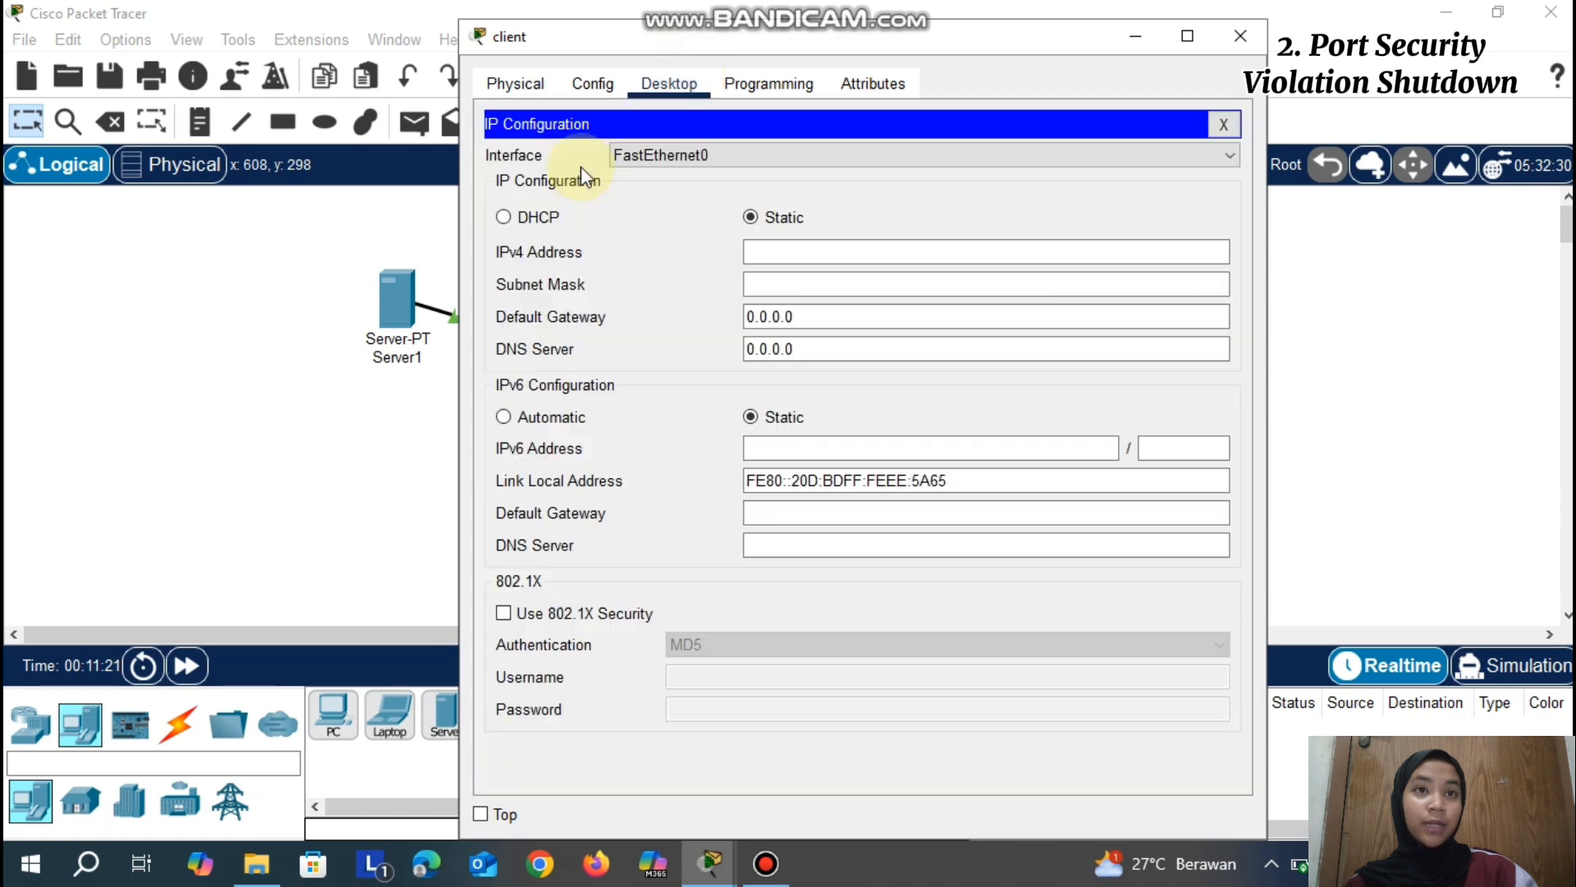
pyautogui.click(834, 250)
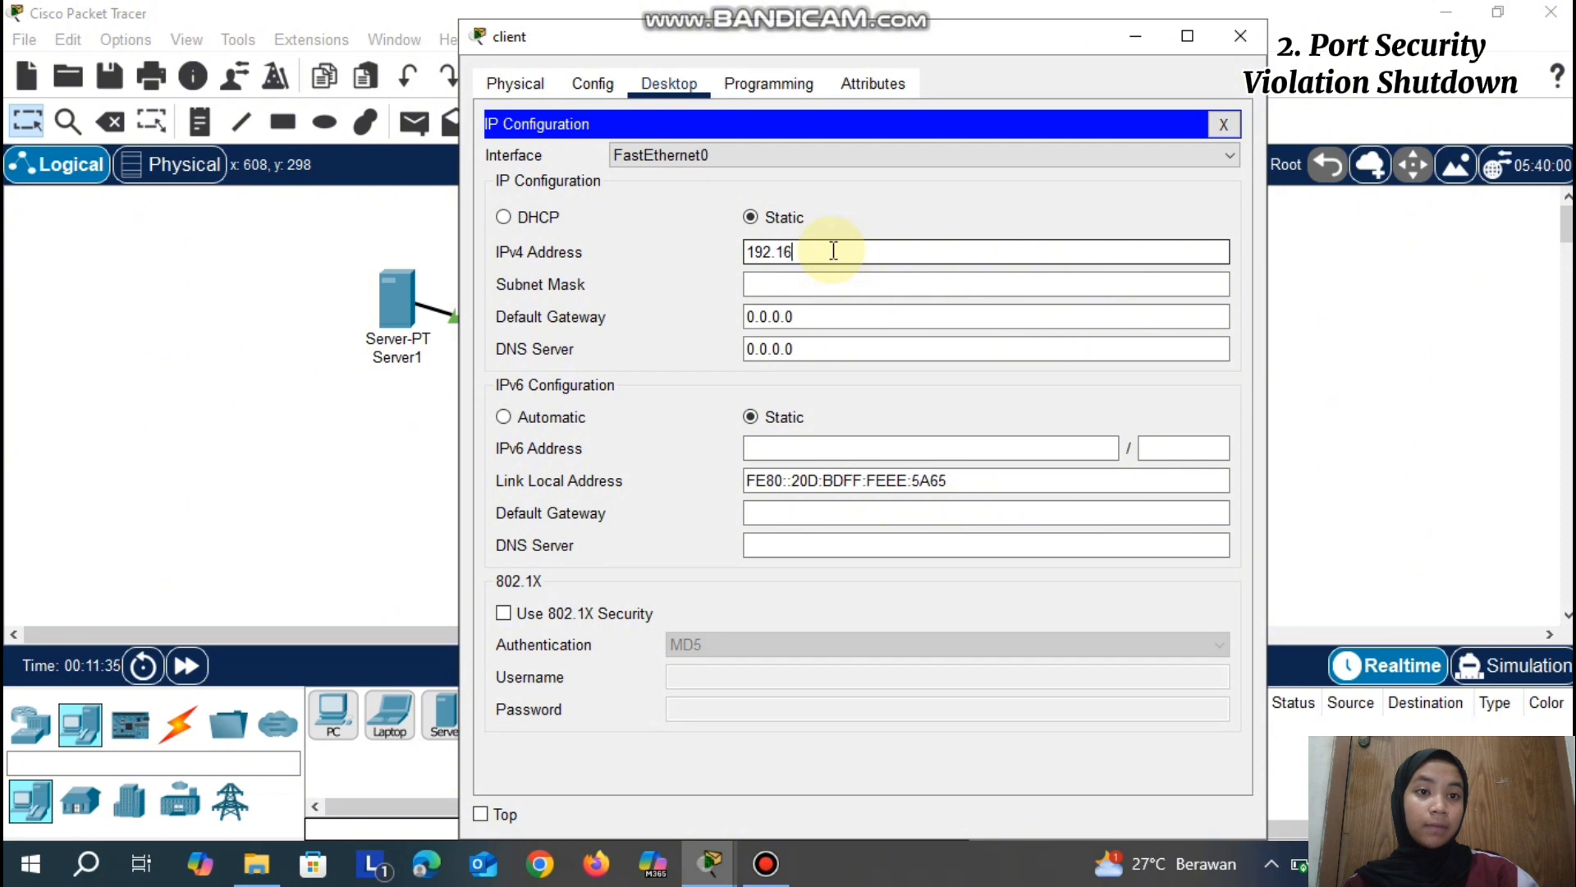
pyautogui.write('192.168.50.4')
pyautogui.click(854, 283)
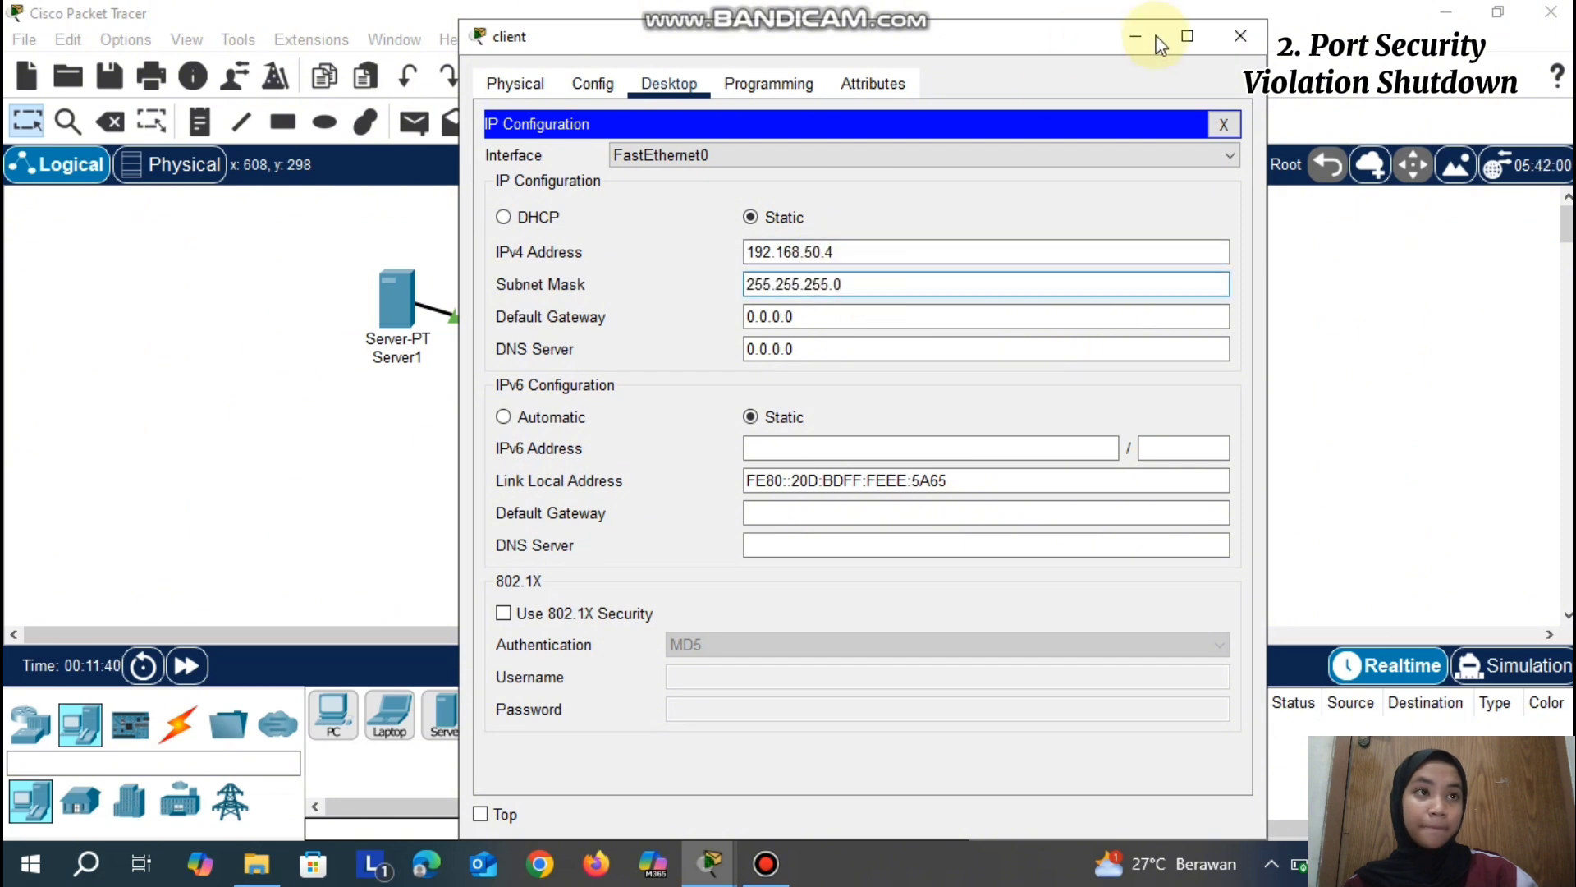
pyautogui.click(1146, 37)
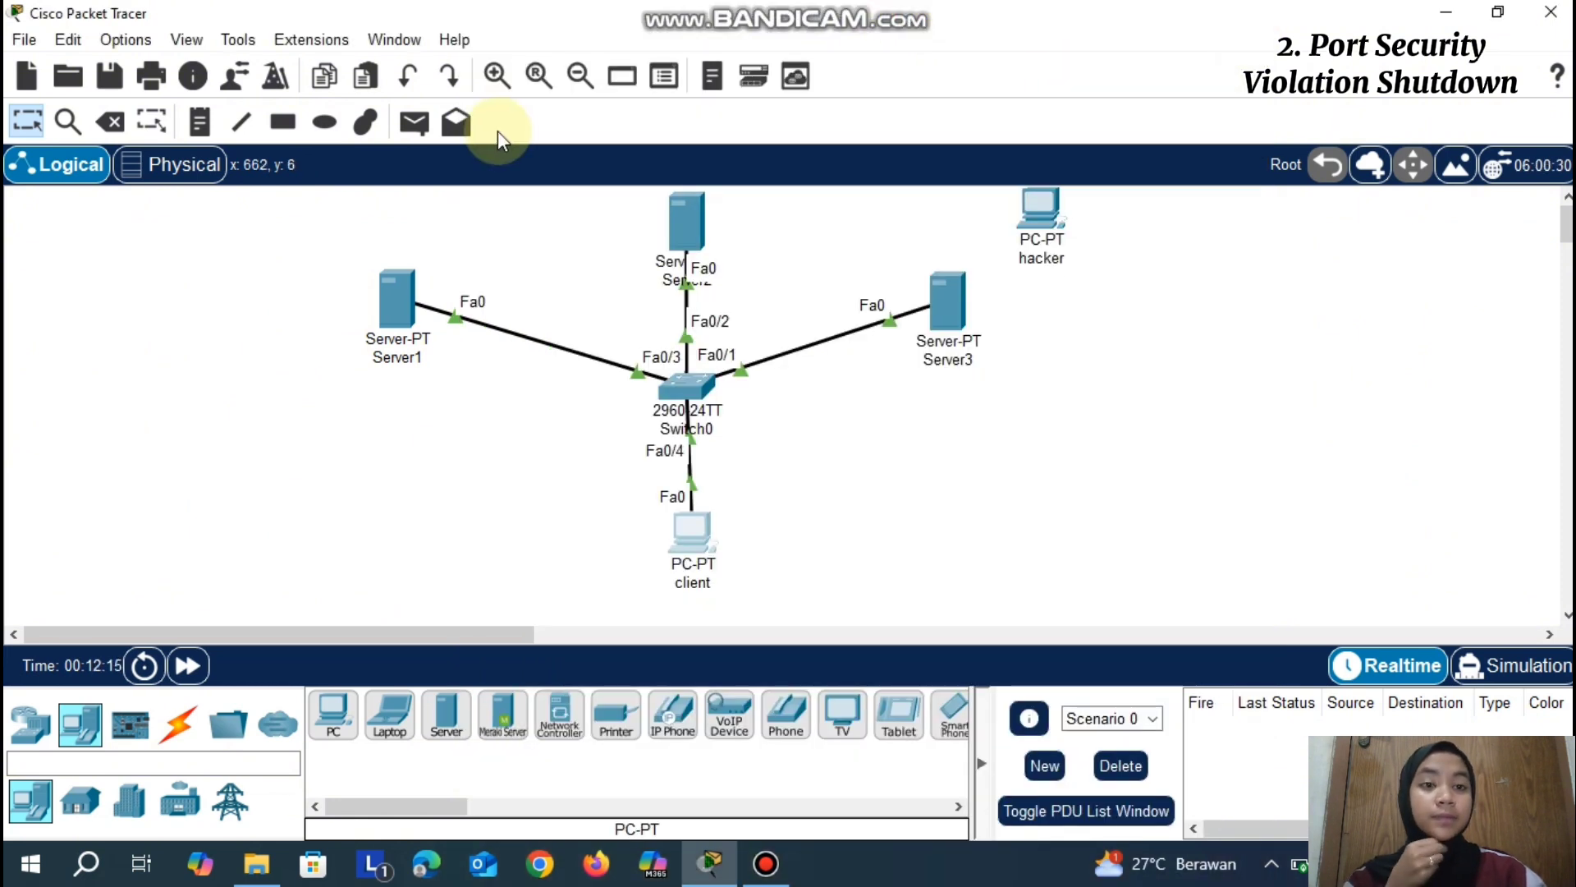
# Test connectivity with a simple PDU from each of Server1, Server2 and Server3 to the client, and delete the test scenario
pyautogui.click(415, 121)
pyautogui.click(398, 301)
pyautogui.click(693, 536)
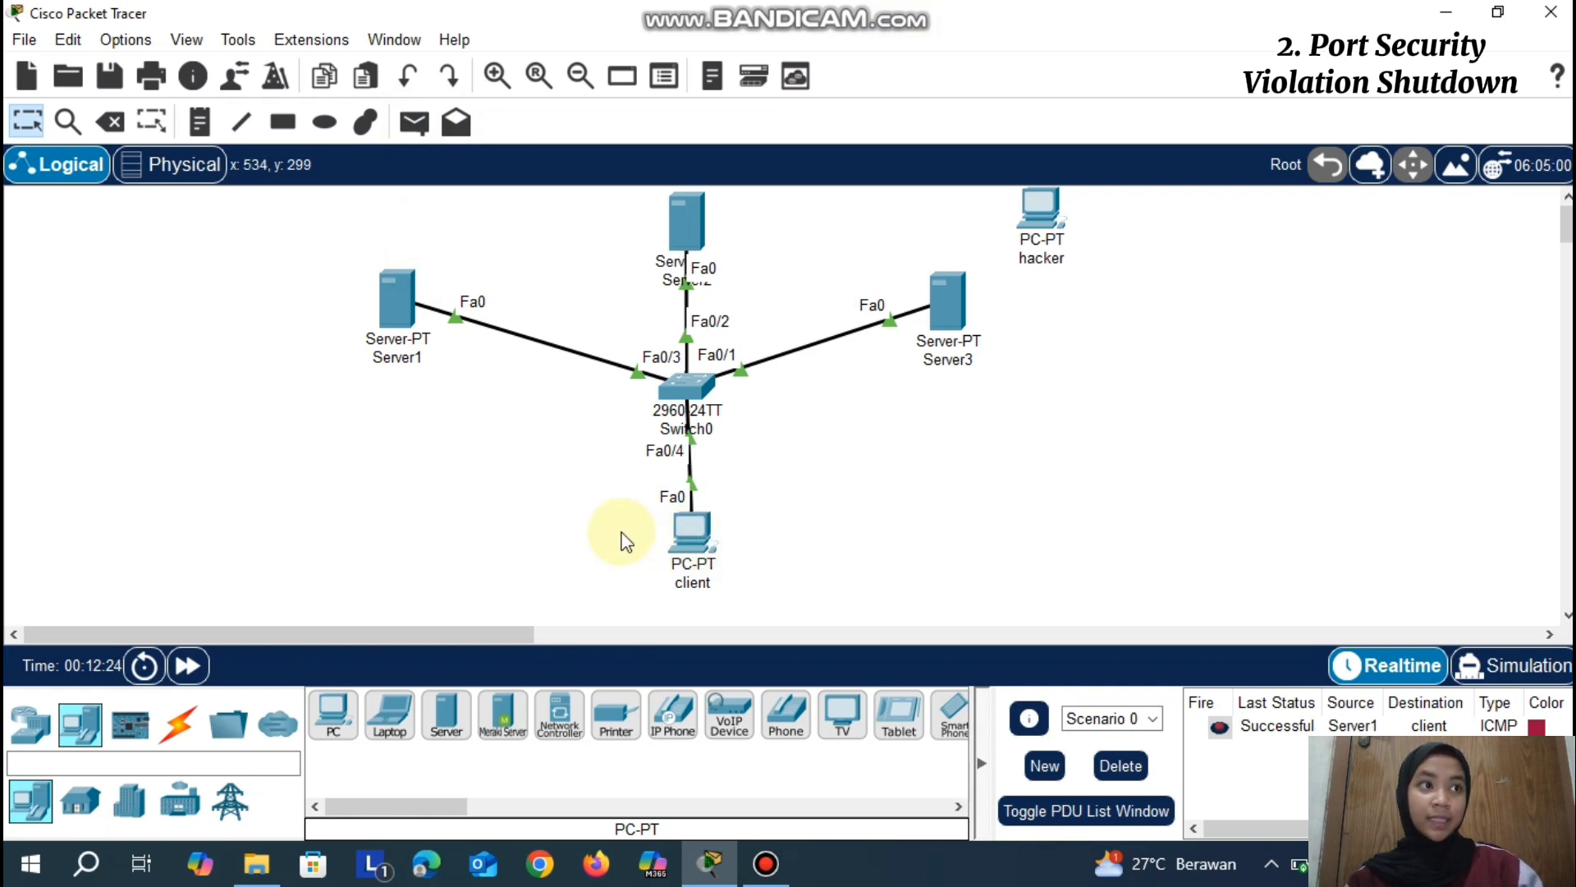
pyautogui.click(414, 122)
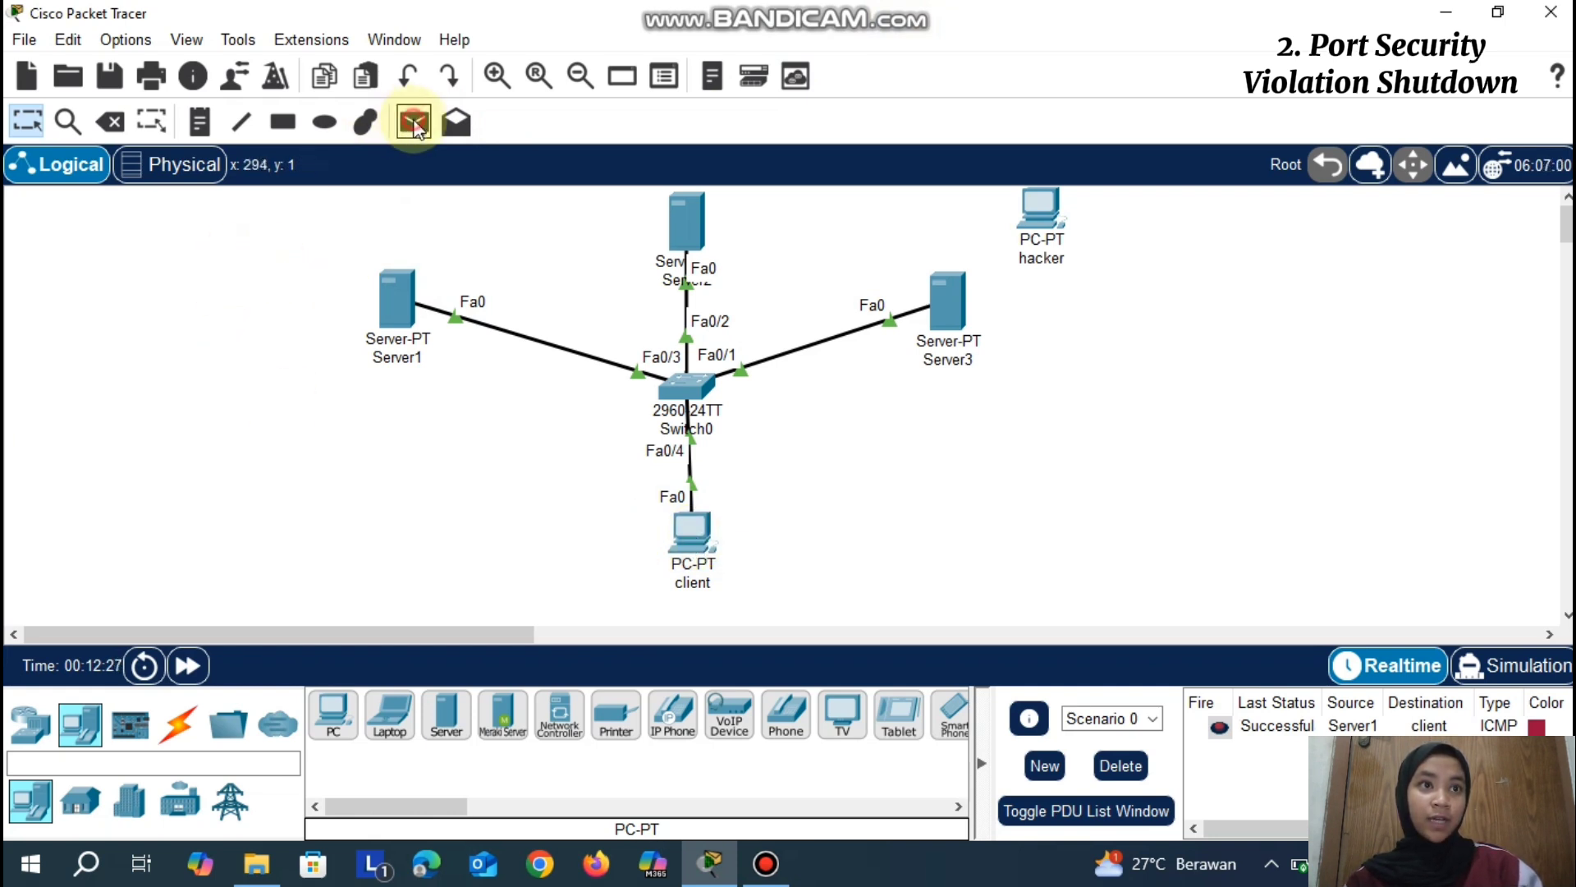
pyautogui.click(683, 222)
pyautogui.click(693, 529)
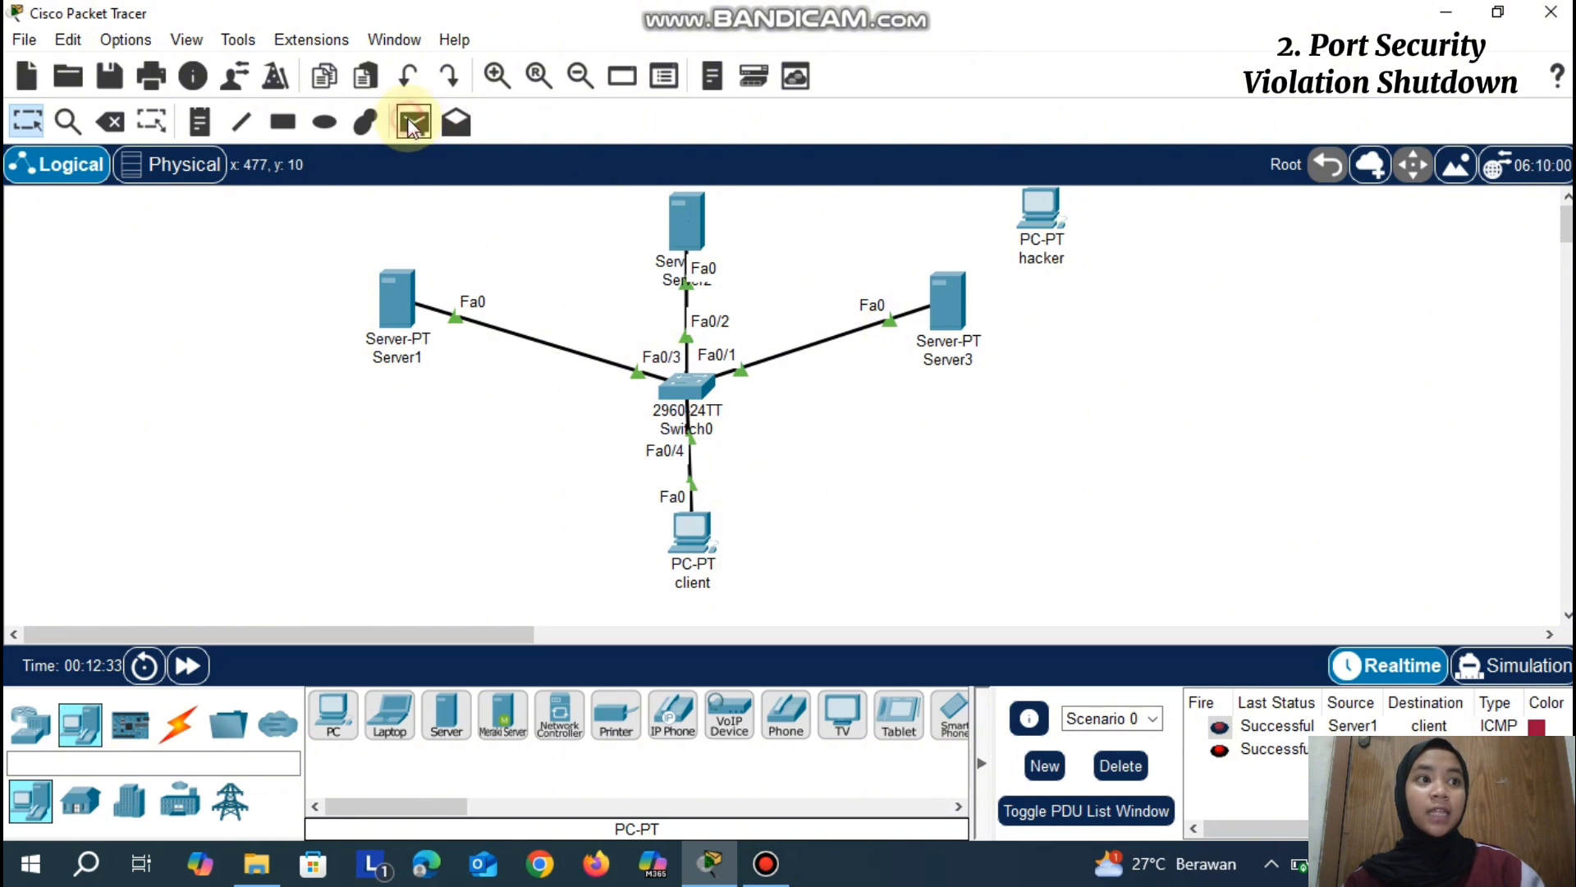
pyautogui.click(947, 299)
pyautogui.click(692, 525)
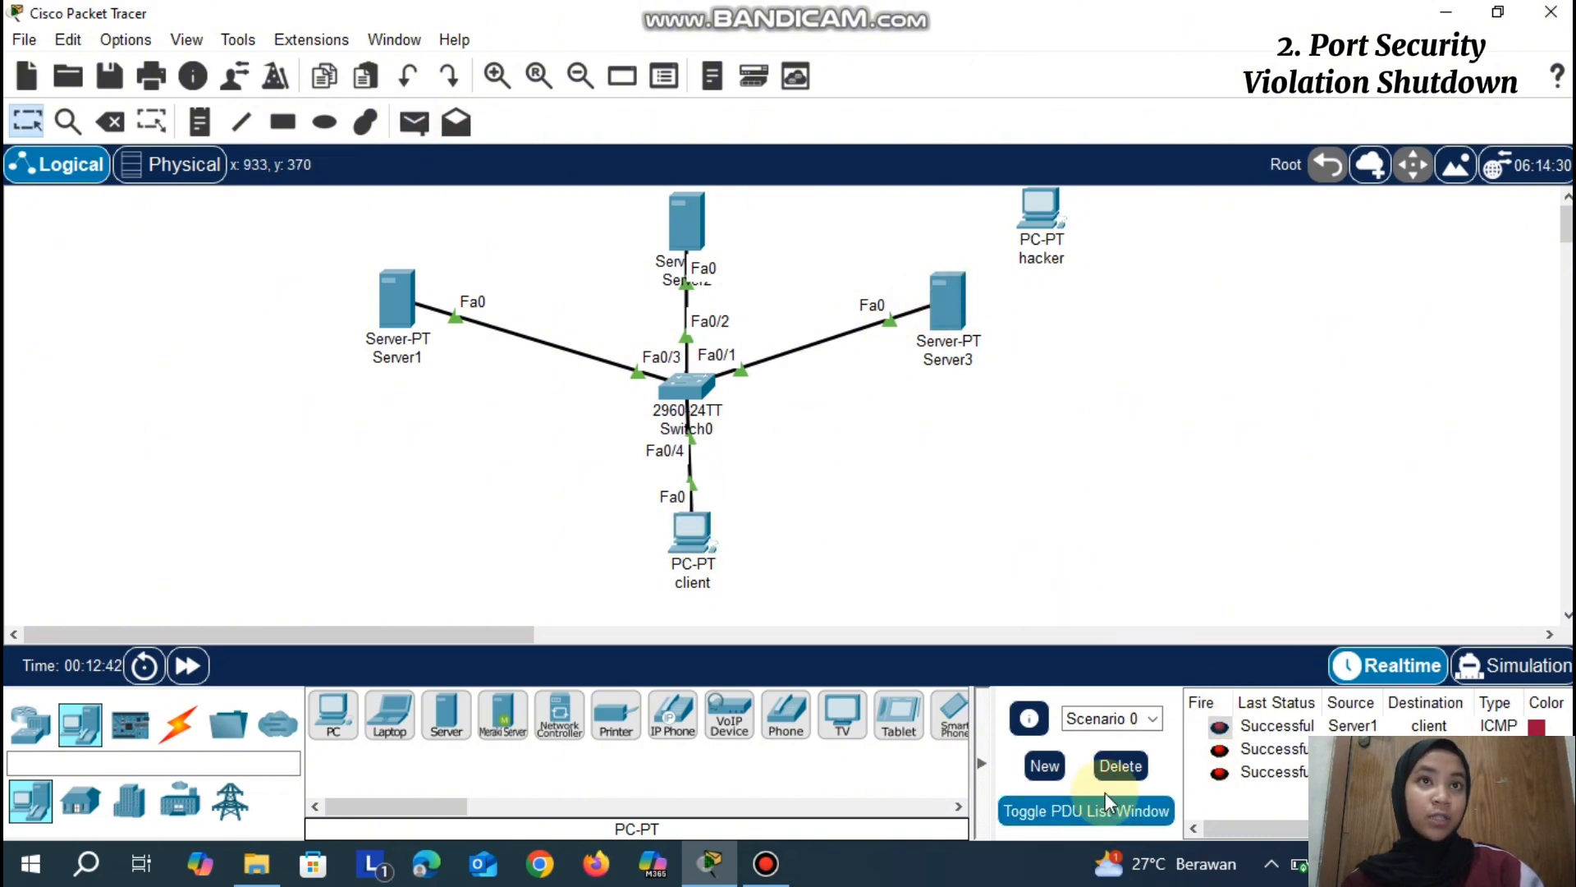
pyautogui.click(1120, 766)
# Open Switch0's command line beside the topology and enter global configuration mode with en and conf t
pyautogui.click(673, 391)
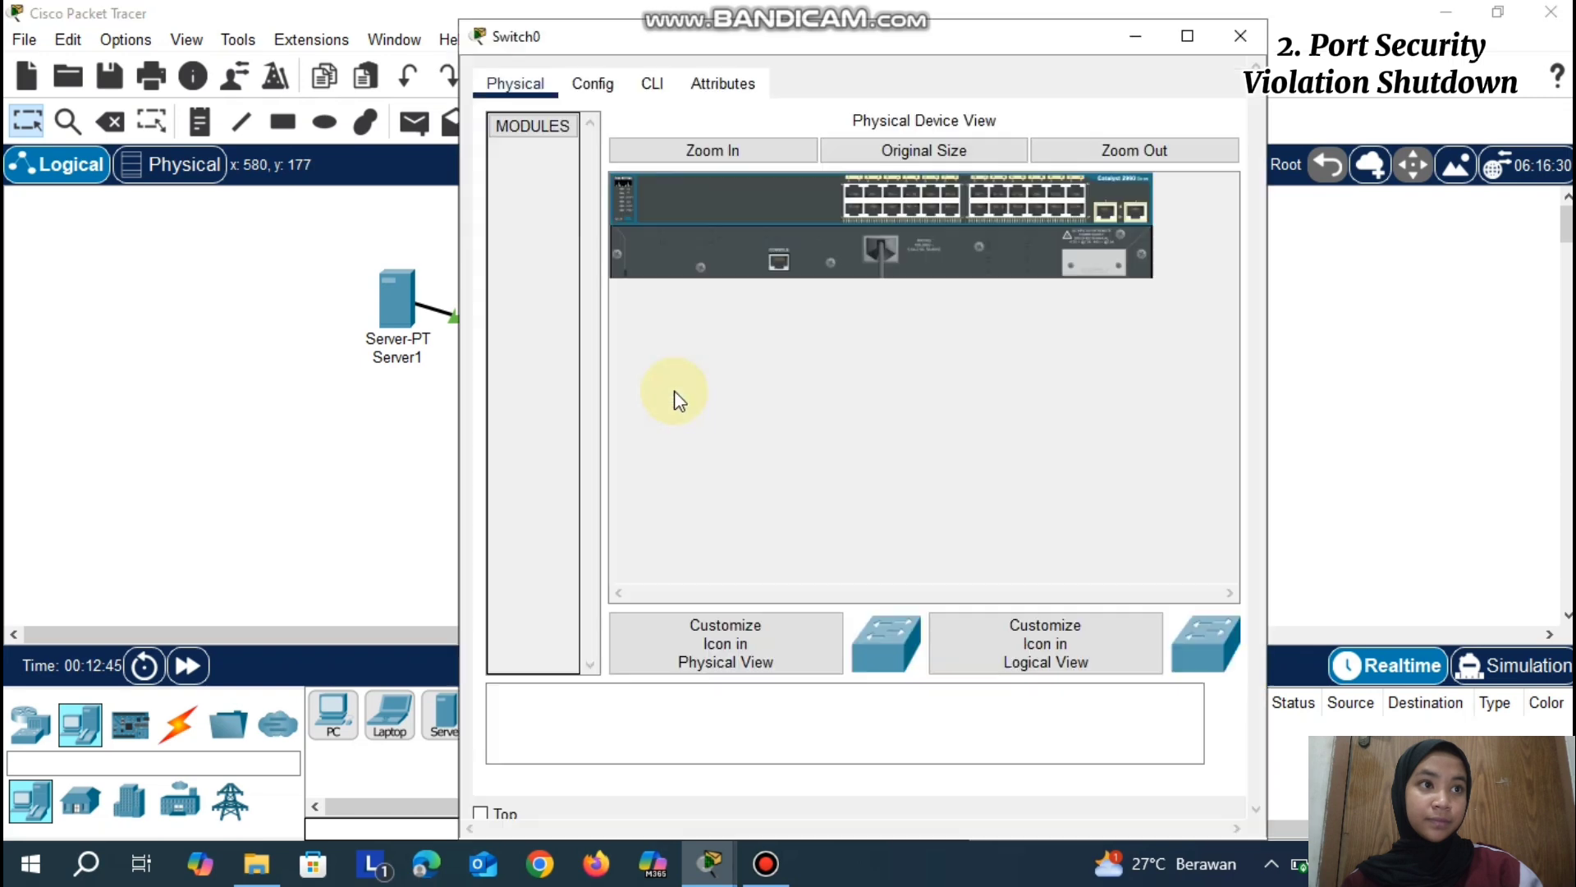
pyautogui.click(653, 83)
pyautogui.press('Return')
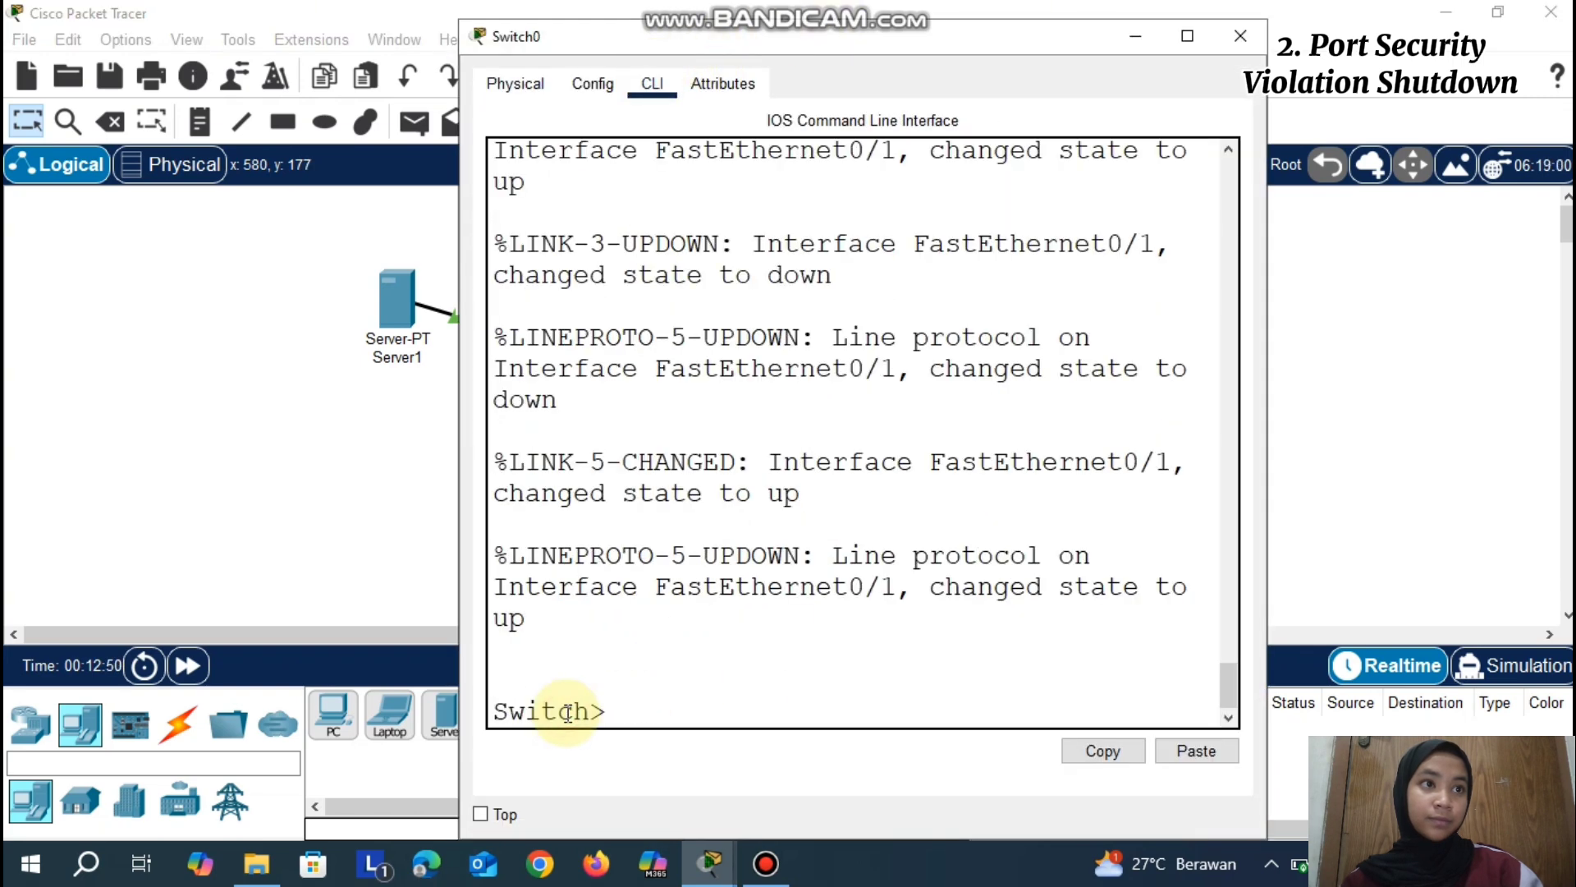
pyautogui.moveTo(480, 35); pyautogui.dragTo(936, 67)
pyautogui.scroll(-4, 918, 310)
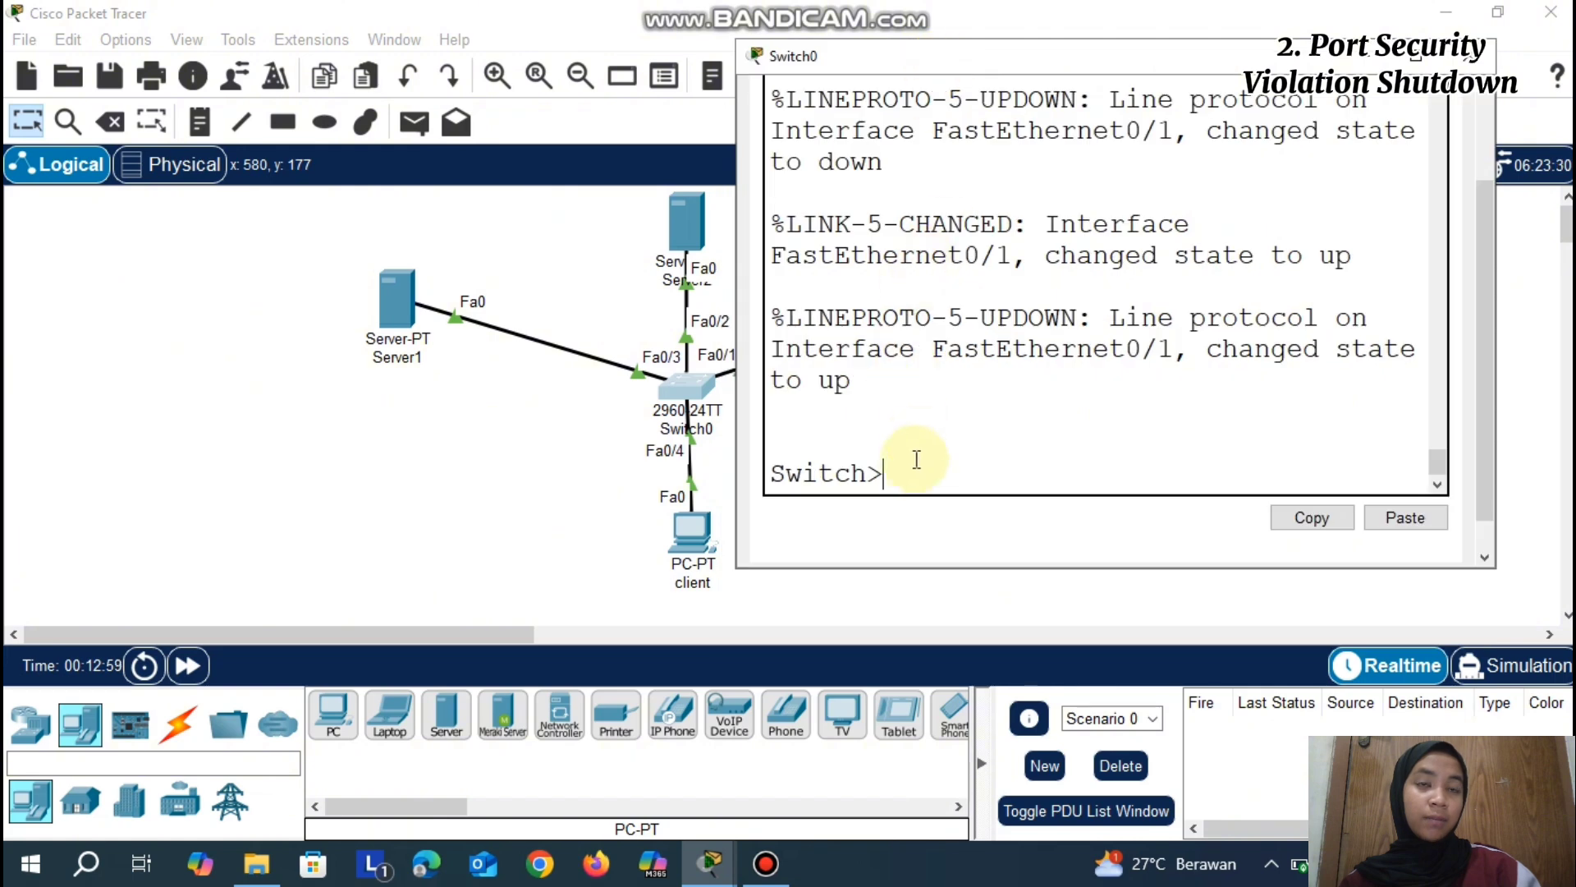
pyautogui.write('en')
pyautogui.press('Return')
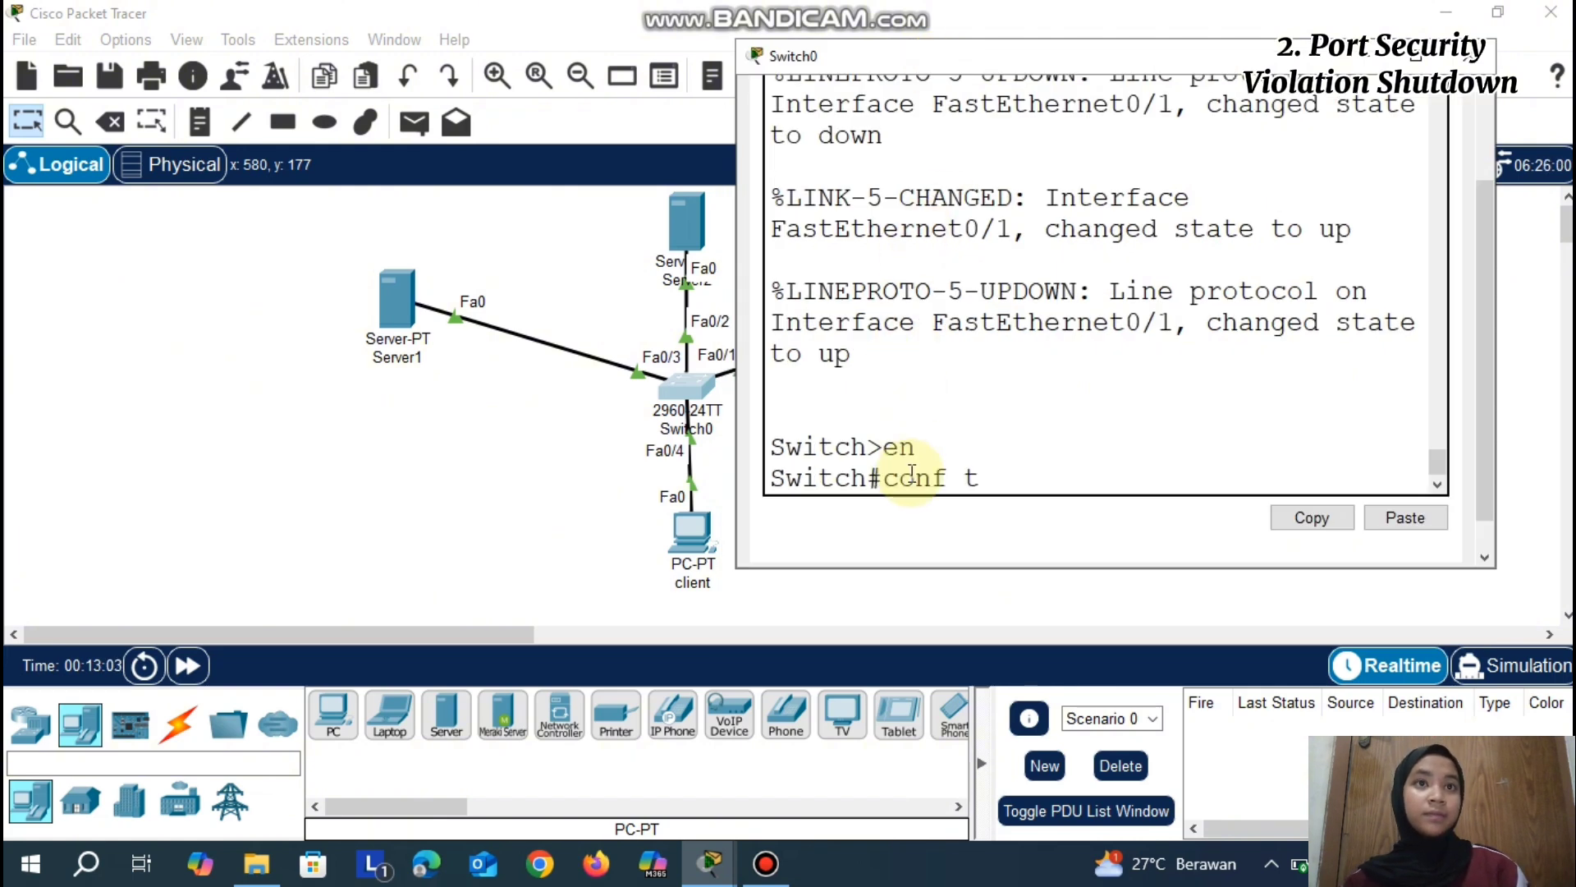
pyautogui.write('conf t')
pyautogui.press('Return')
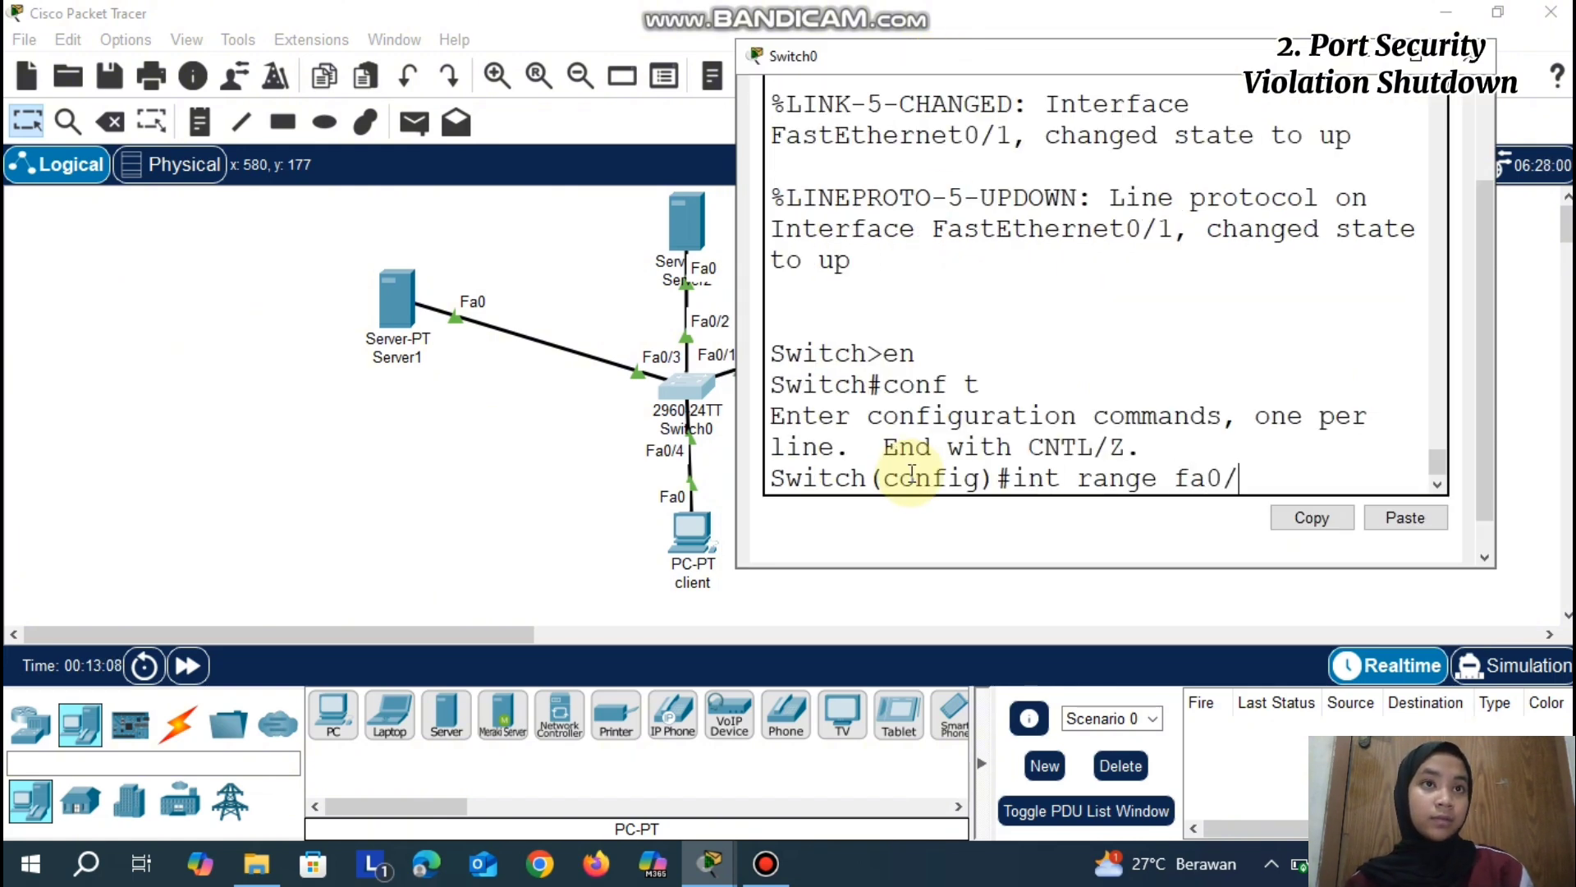
# Configure Switch0's interface range fa0/1-3 with switchport mode access and exit to global configuration
pyautogui.press('Return')
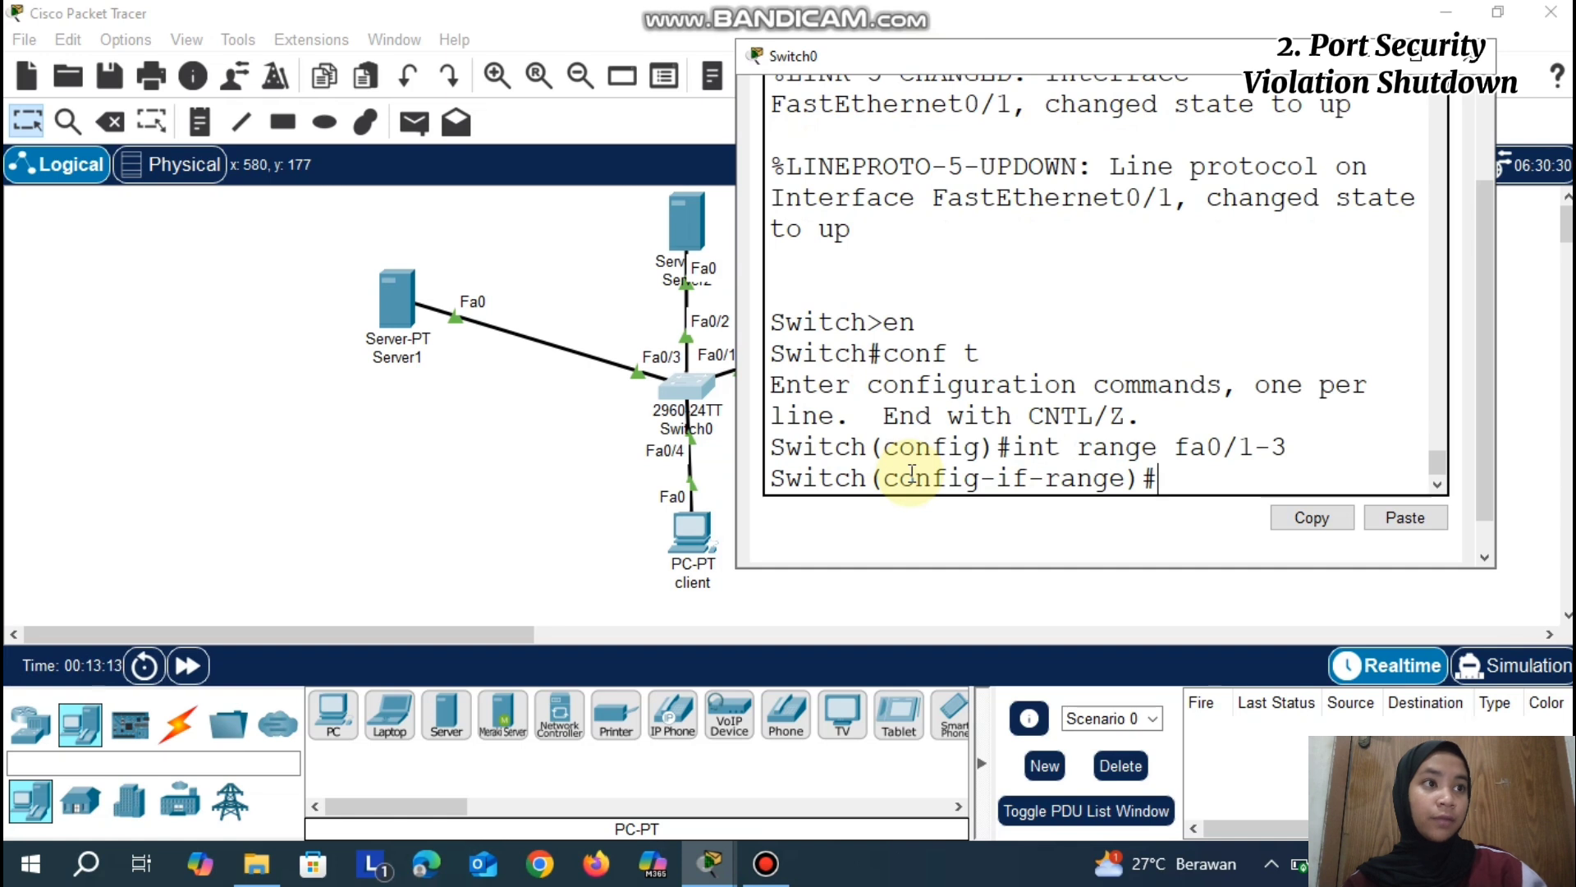
pyautogui.write('switchport mode acce')
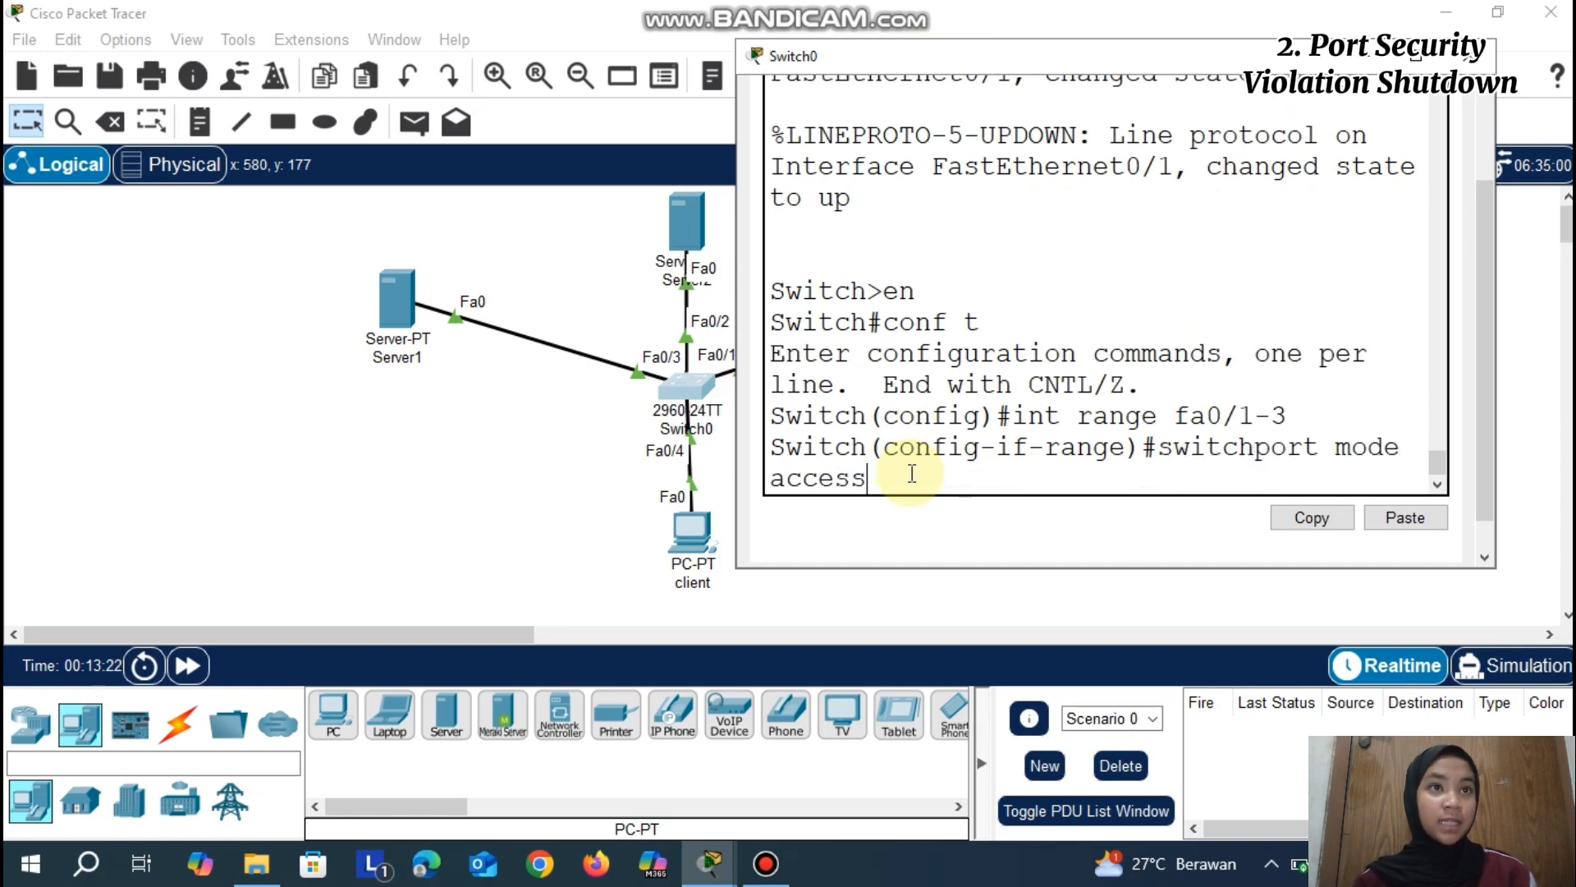
pyautogui.write('ss')
pyautogui.press('Return')
pyautogui.write('exit')
pyautogui.press('Return')
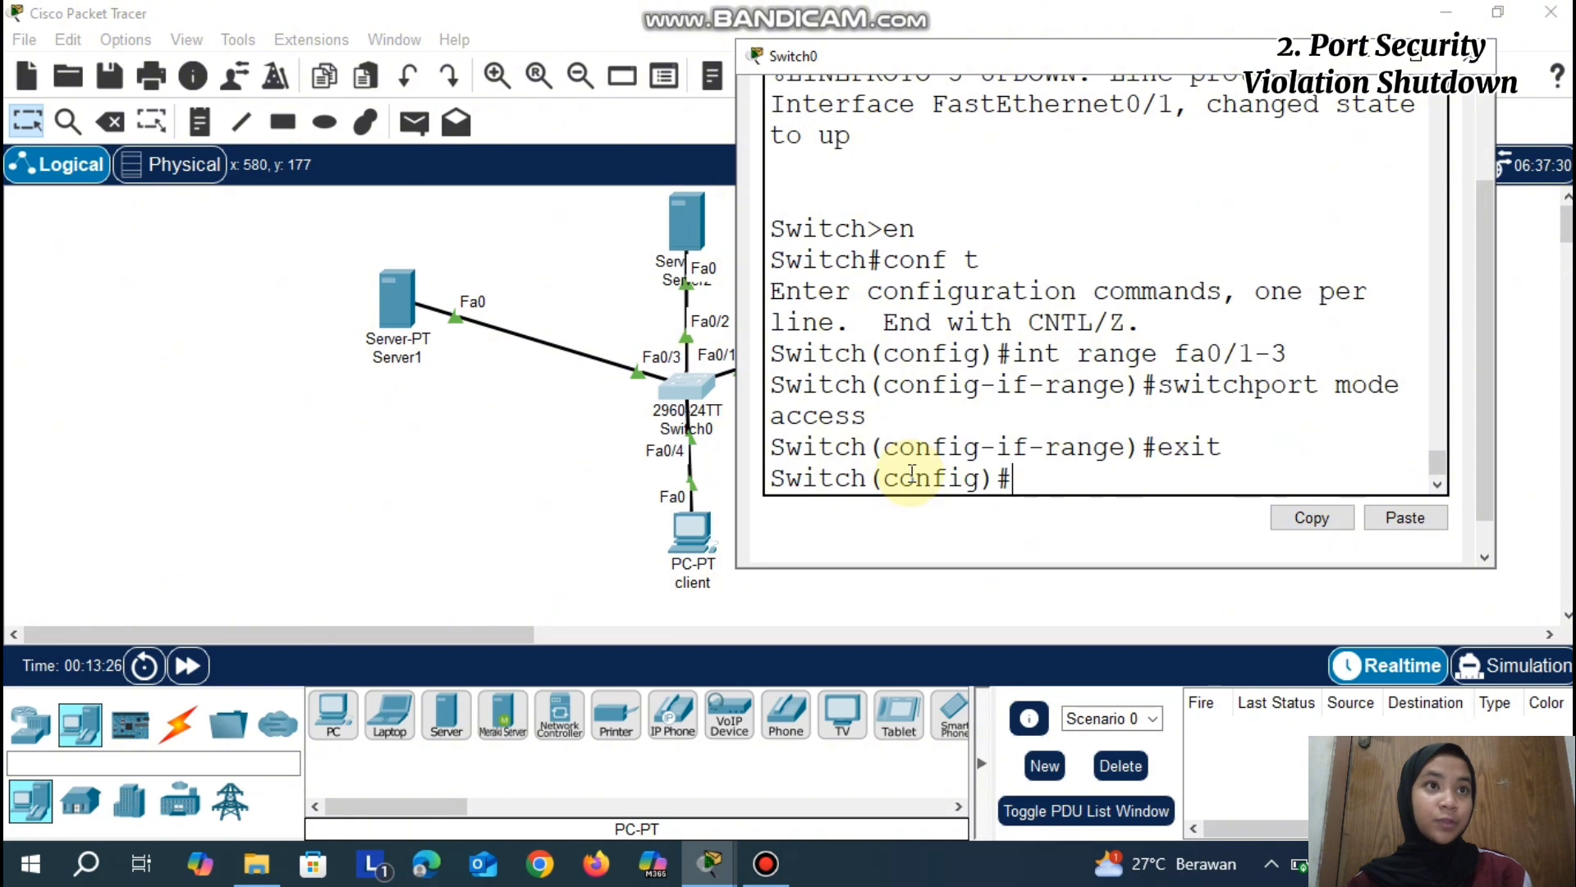
# Put Switch0's window aside and shift the whole topology, including the hacker PC, left in the workspace
pyautogui.click(1395, 56)
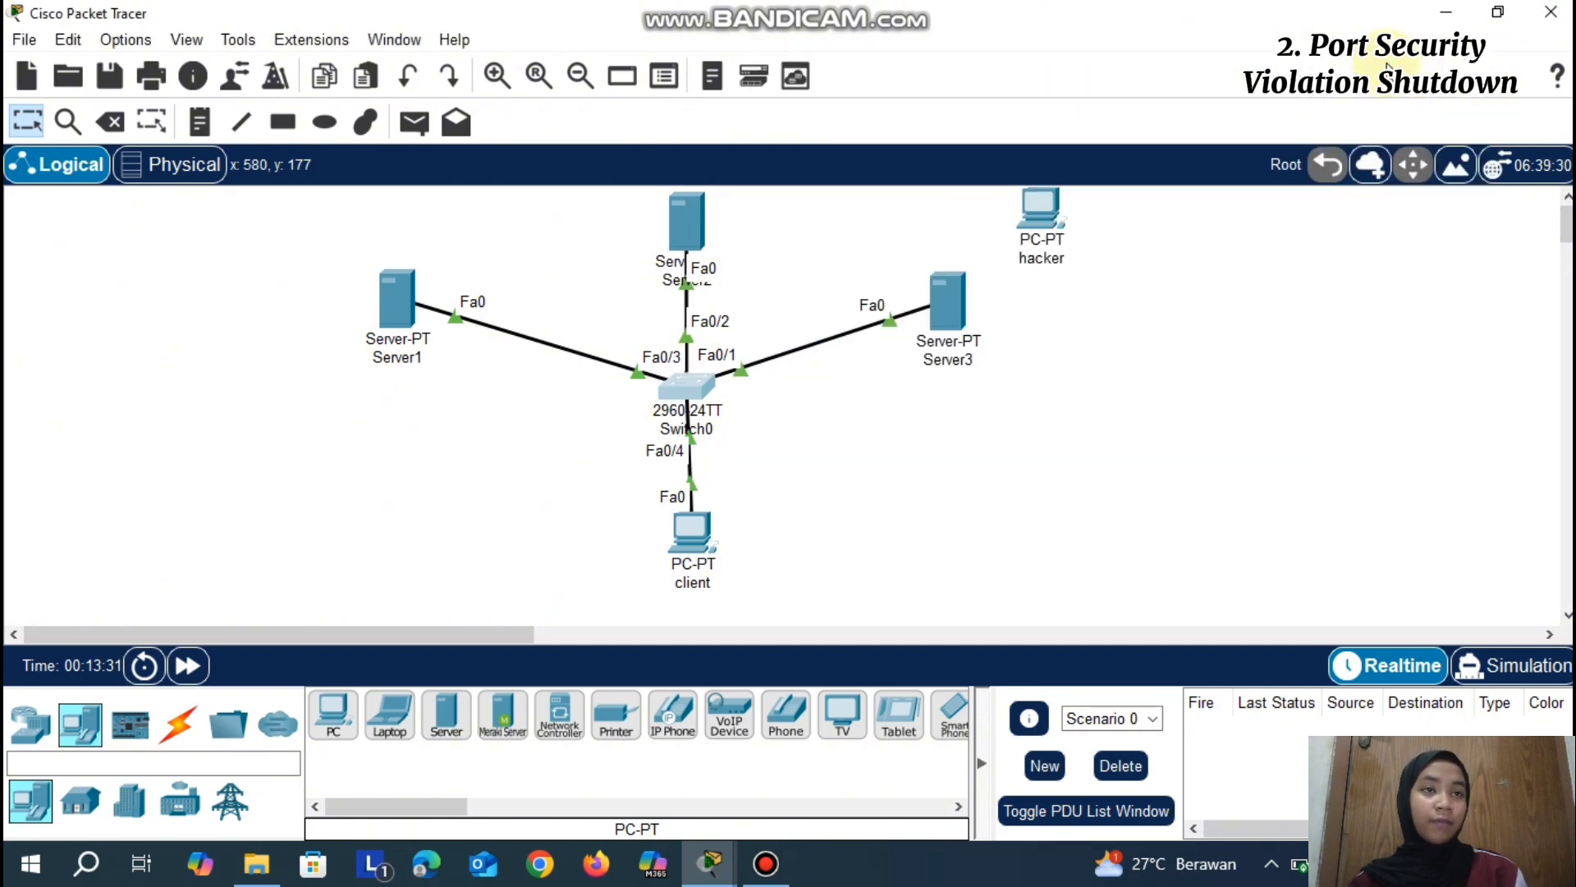
pyautogui.moveTo(310, 203); pyautogui.dragTo(1129, 526)
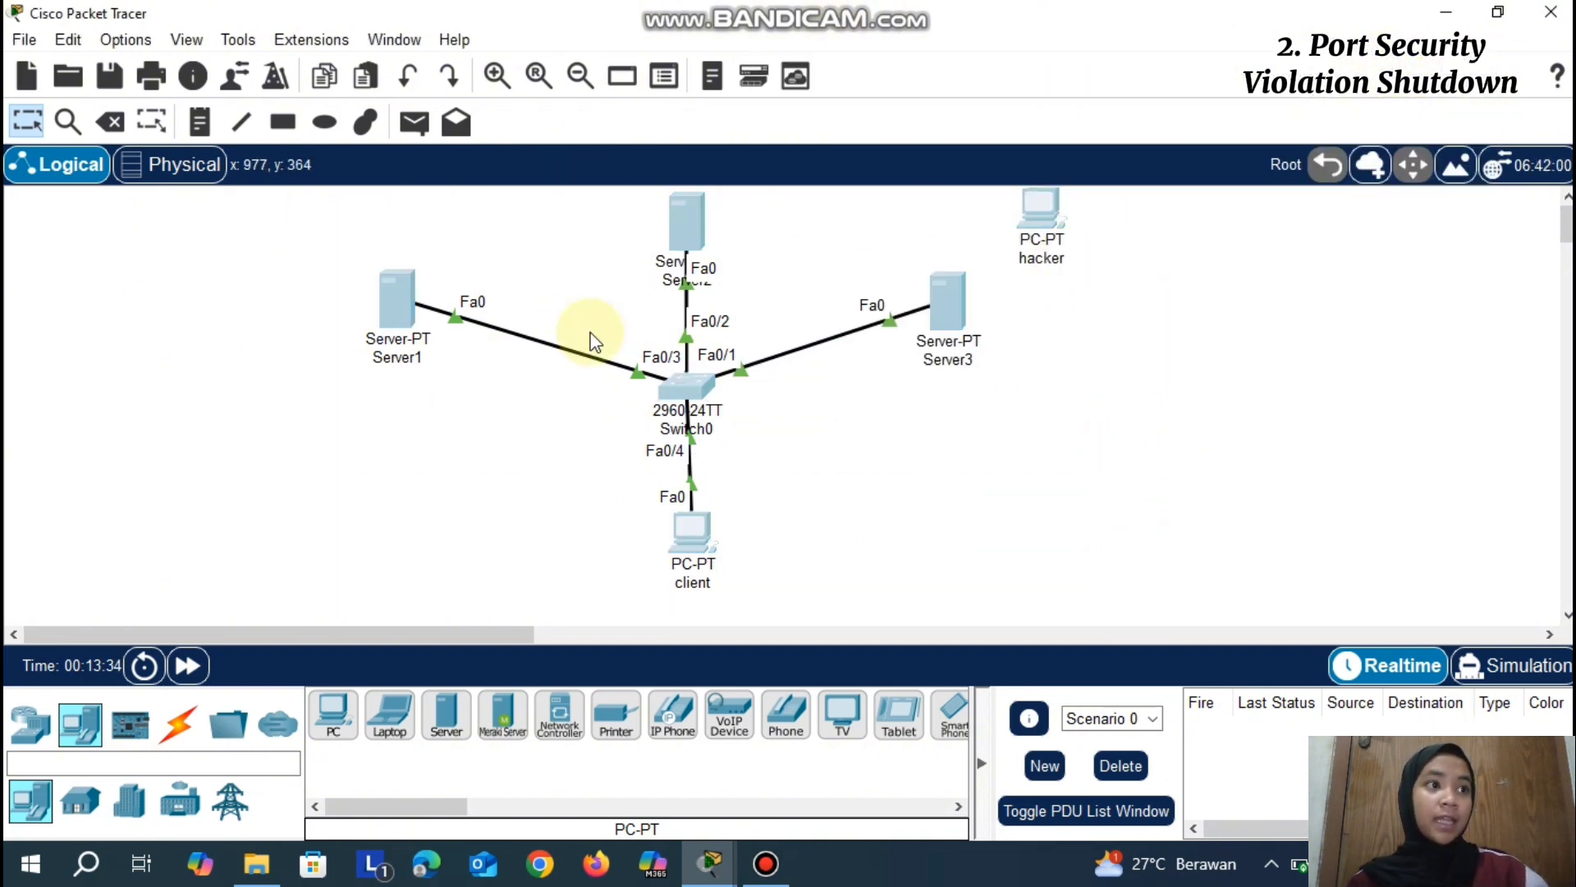
pyautogui.moveTo(580, 291); pyautogui.dragTo(513, 288)
pyautogui.moveTo(358, 190); pyautogui.dragTo(1170, 612)
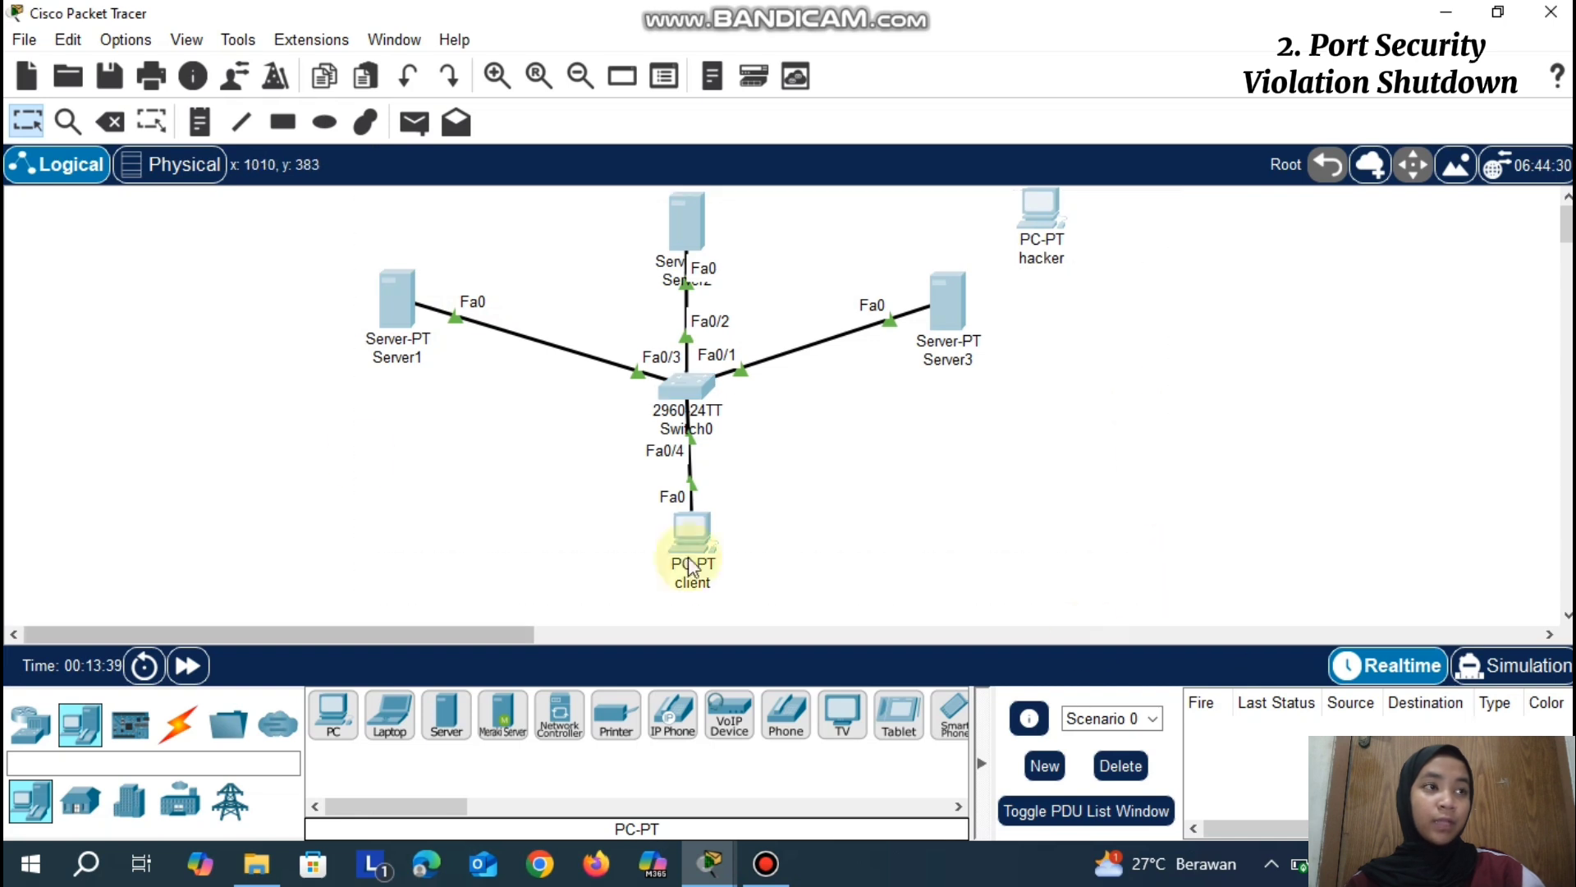
pyautogui.moveTo(491, 412)
pyautogui.mouseDown()
pyautogui.moveTo(436, 432)
pyautogui.moveTo(471, 435)
pyautogui.mouseUp()
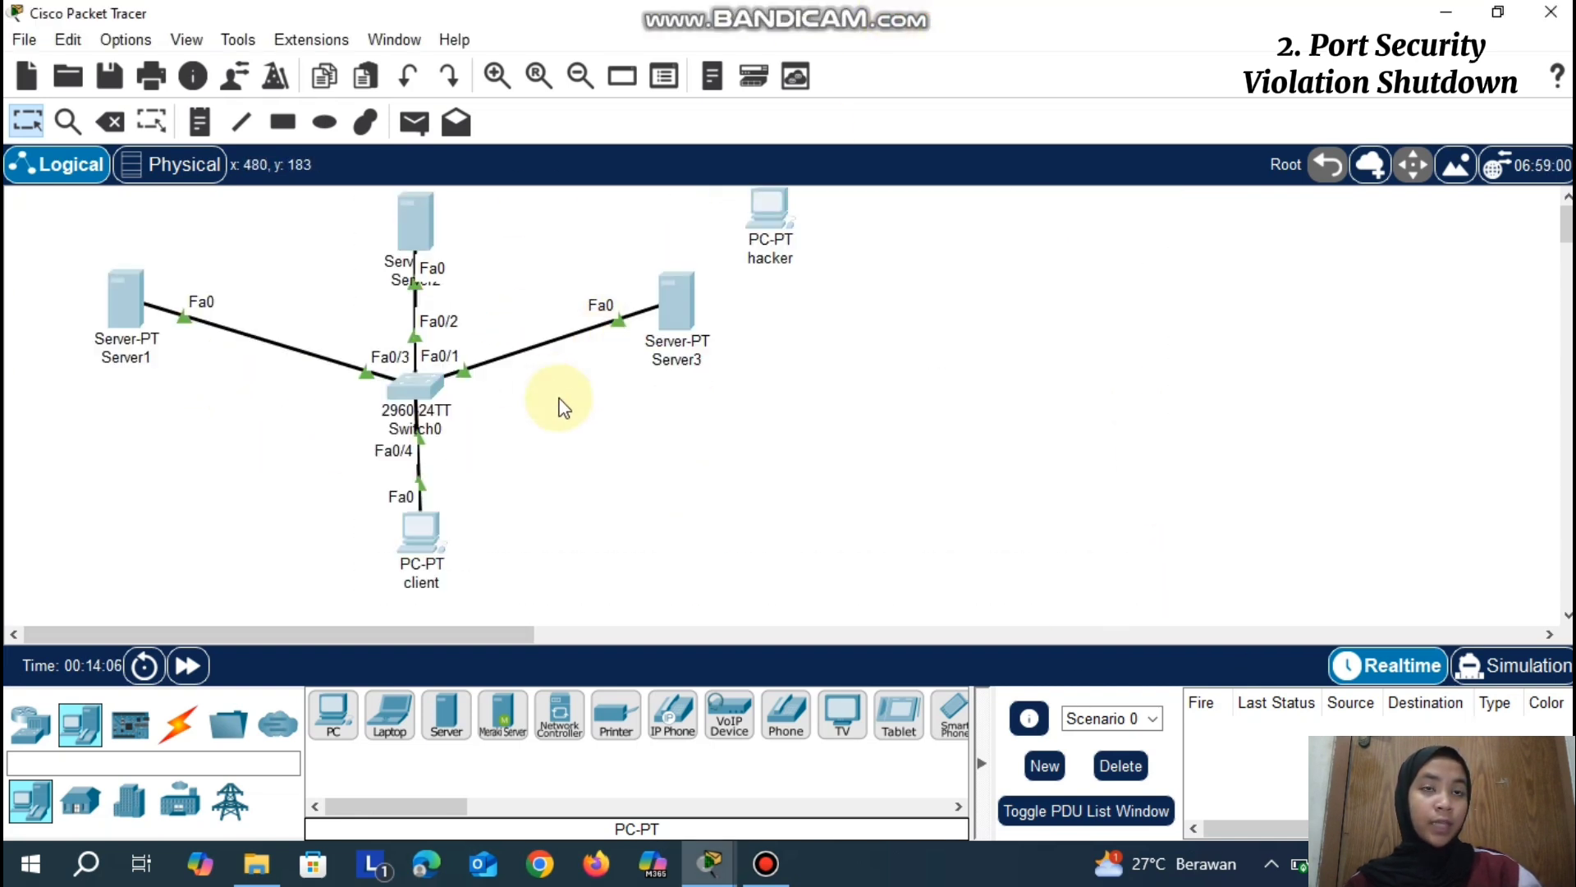
# Reopen Switch0's command line beside the topology, keeping Server3 uncovered and the latest configuration prompt in view
pyautogui.click(412, 382)
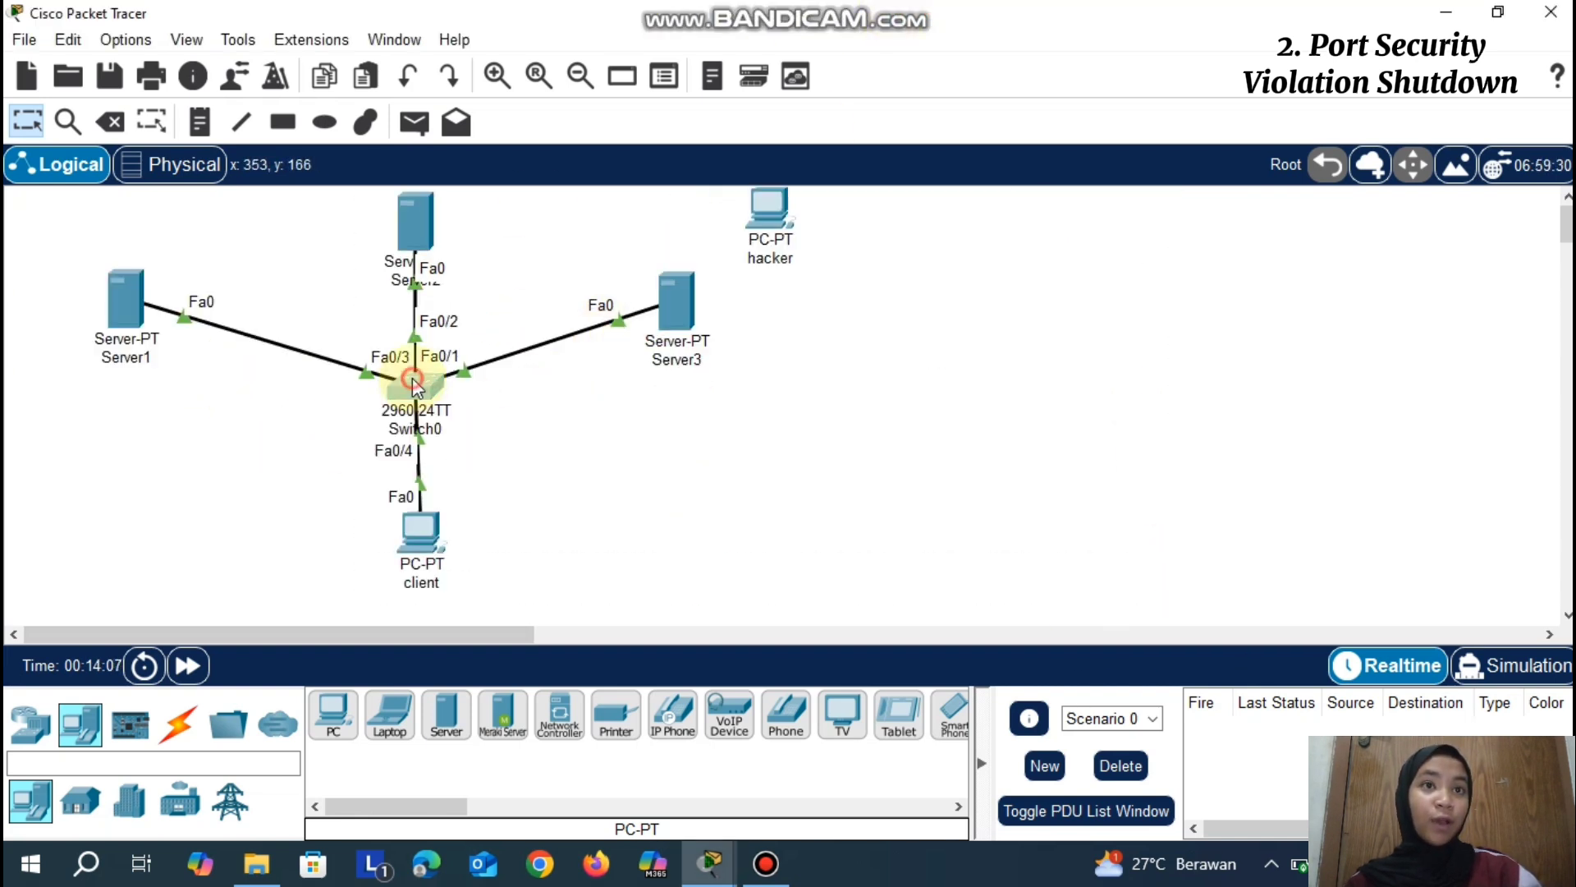
pyautogui.moveTo(735, 18); pyautogui.dragTo(789, 327)
pyautogui.moveTo(949, 341); pyautogui.dragTo(825, 101)
pyautogui.scroll(-5, 839, 439)
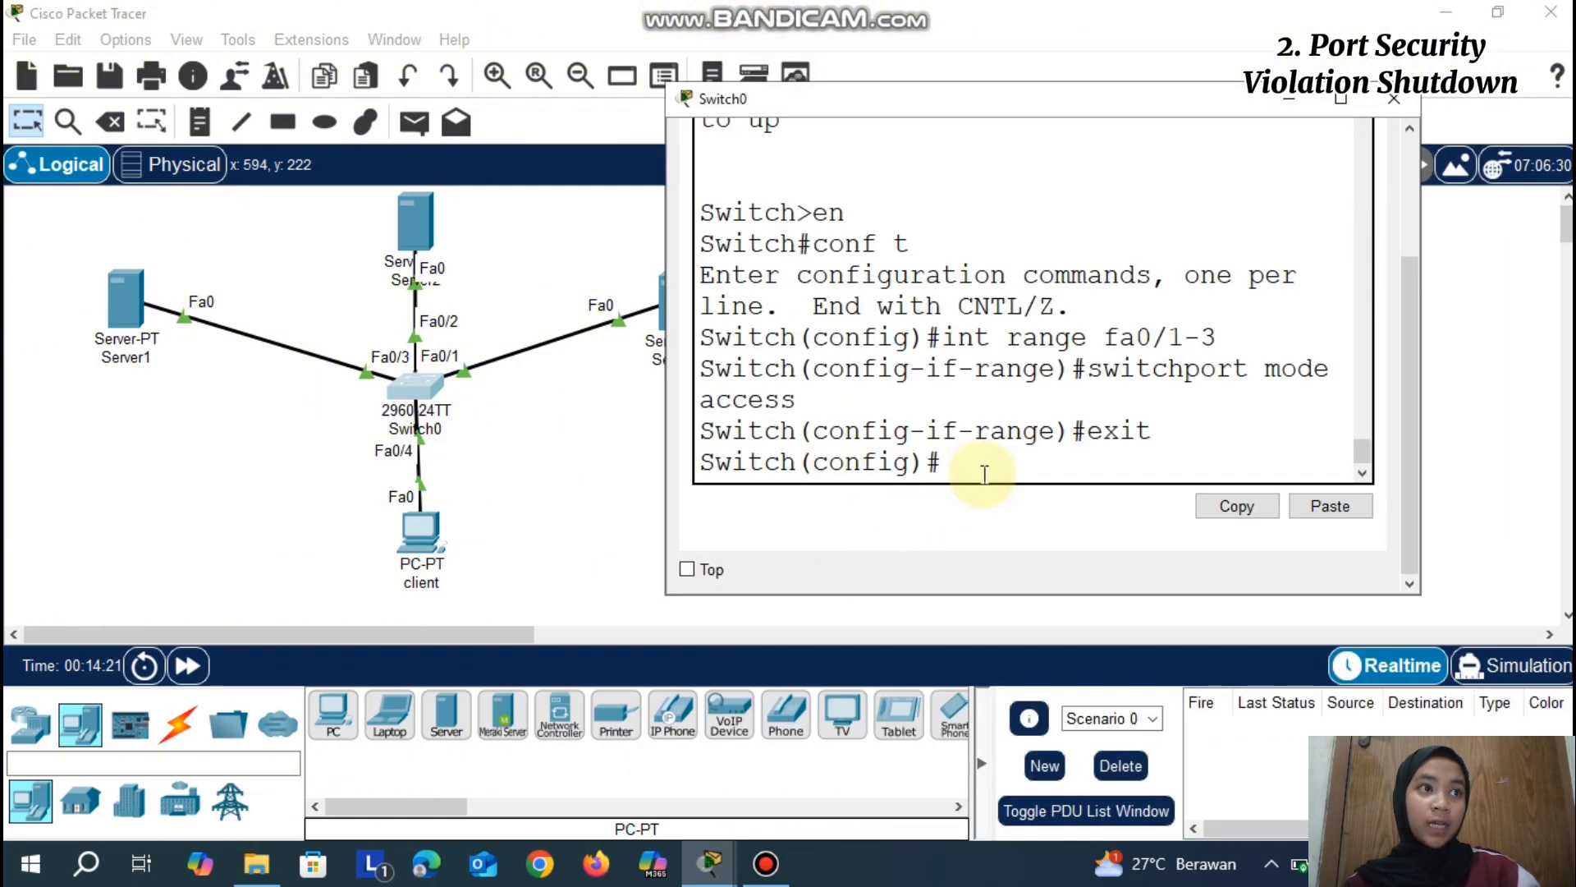
pyautogui.moveTo(973, 100); pyautogui.dragTo(1019, 97)
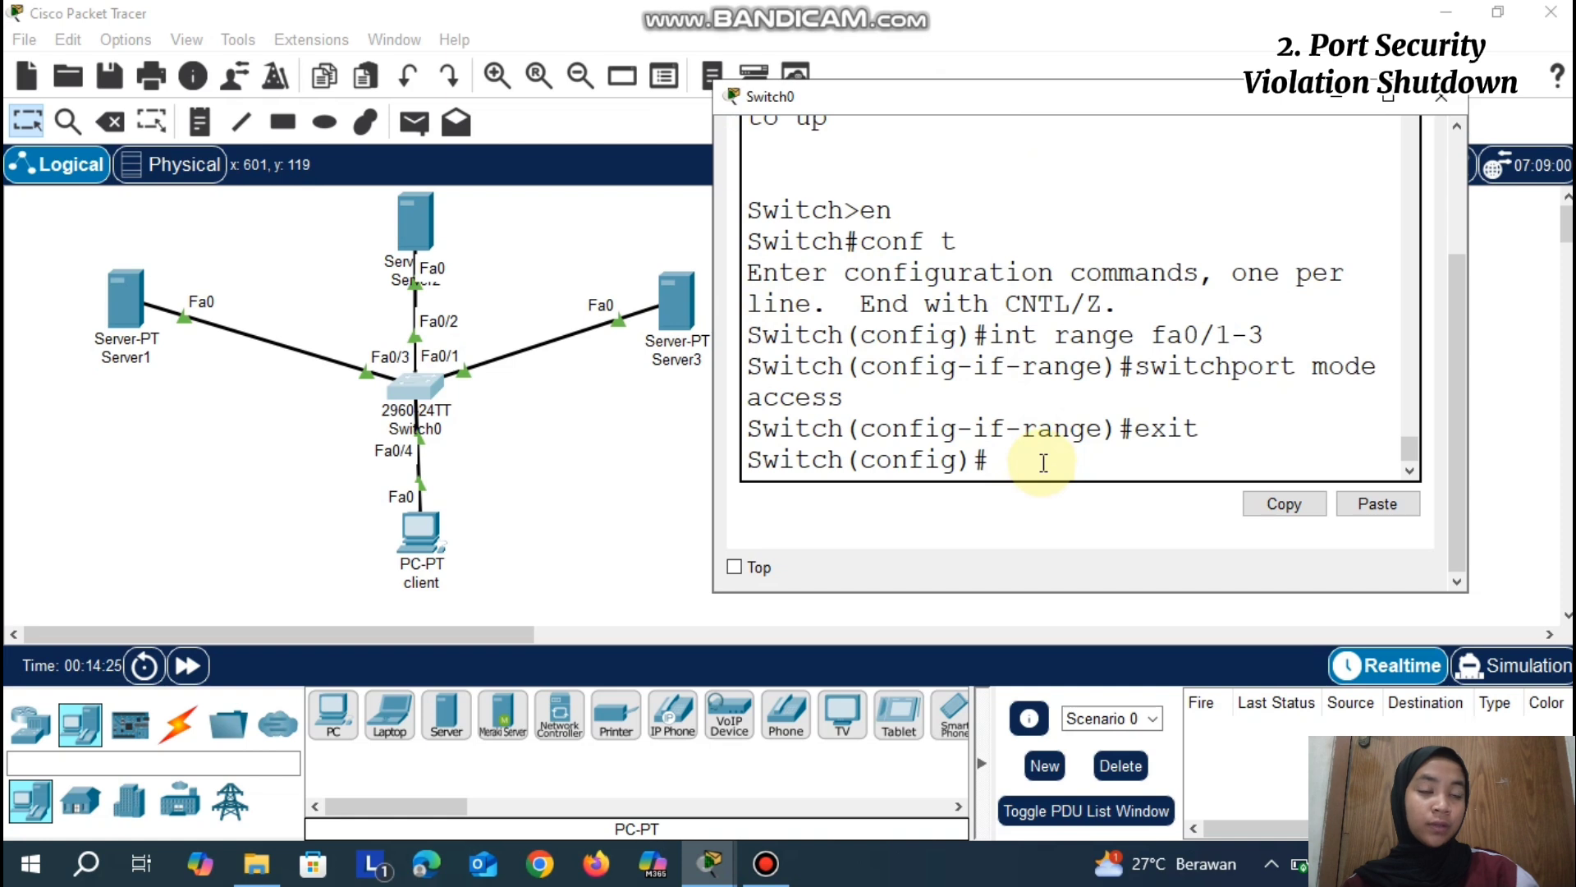
# Enter interface fa0/1 on Switch0 and enable port security with switchport port-security
pyautogui.write('int fa0/1')
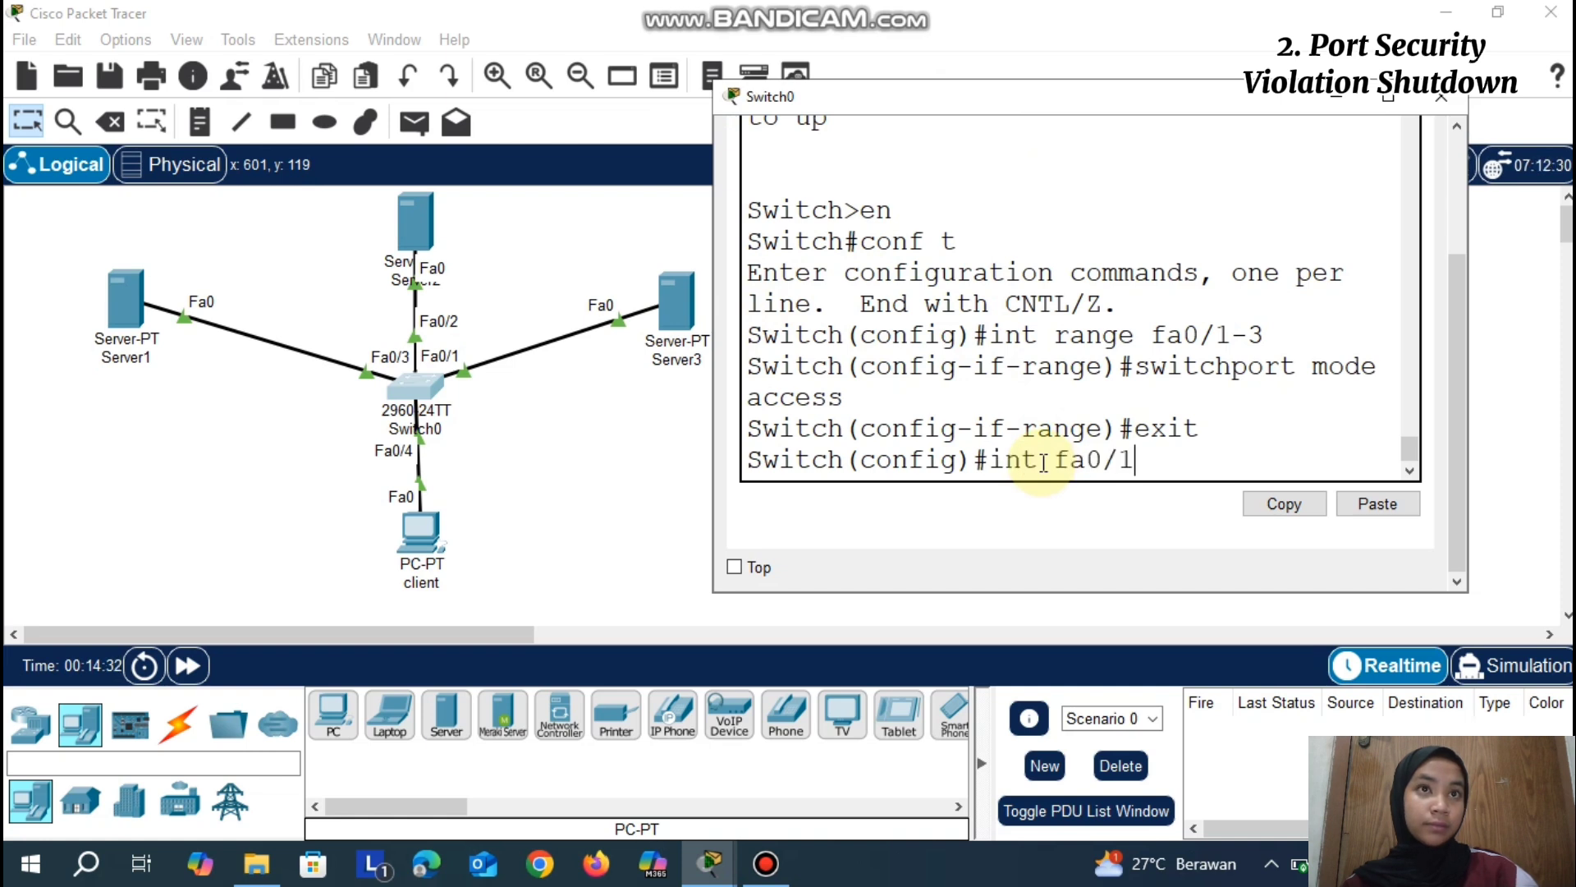
pyautogui.press('Return')
pyautogui.write('switchport port-')
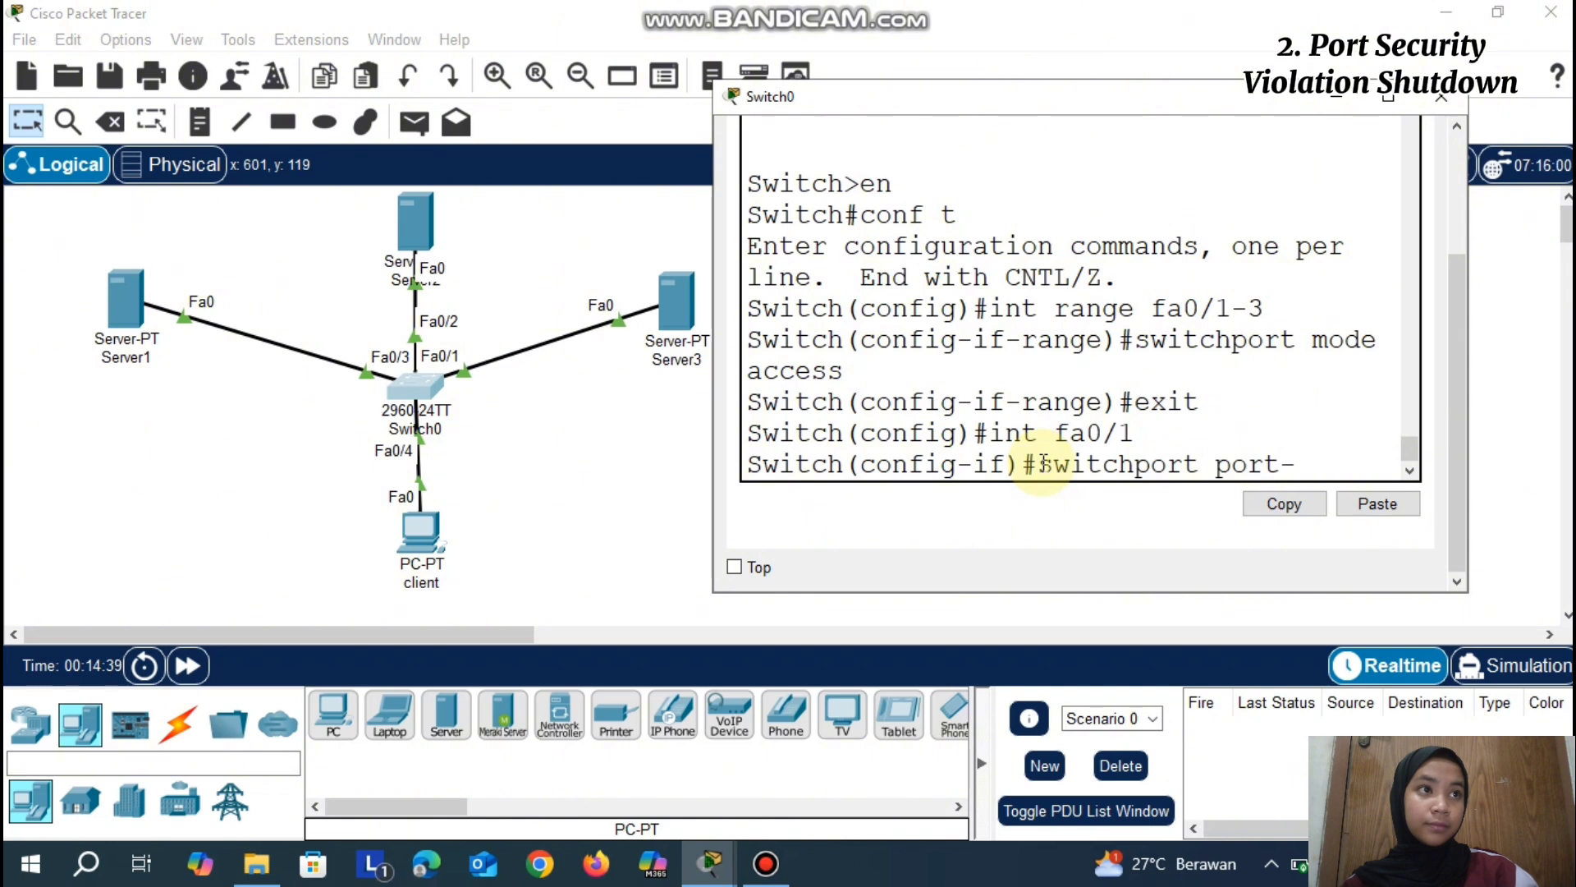
pyautogui.write('securit')
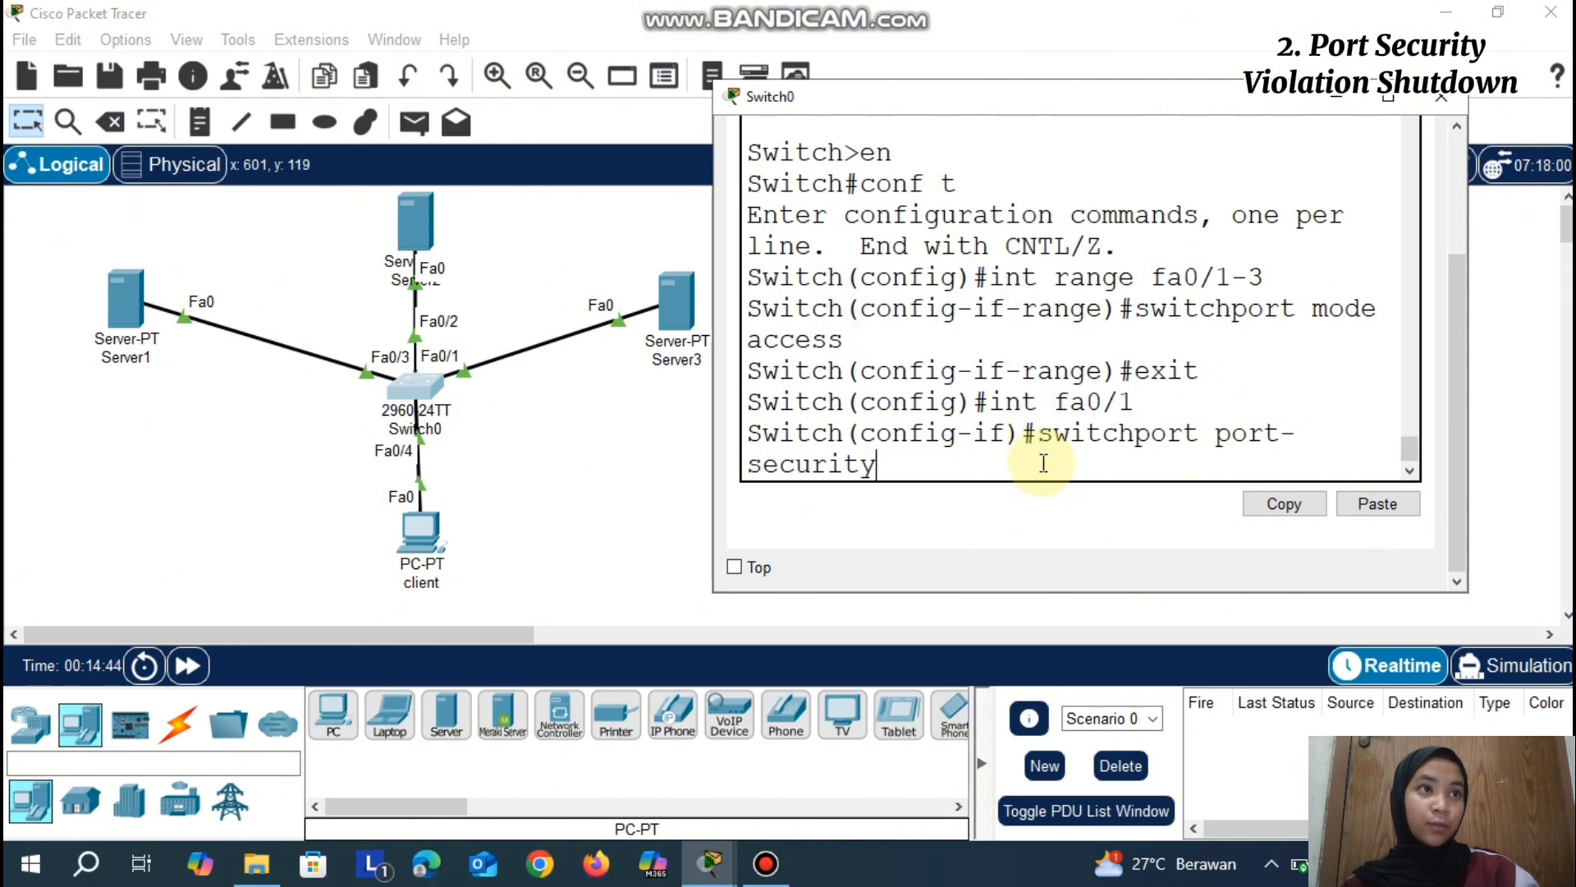
pyautogui.write('y')
pyautogui.press('Return')
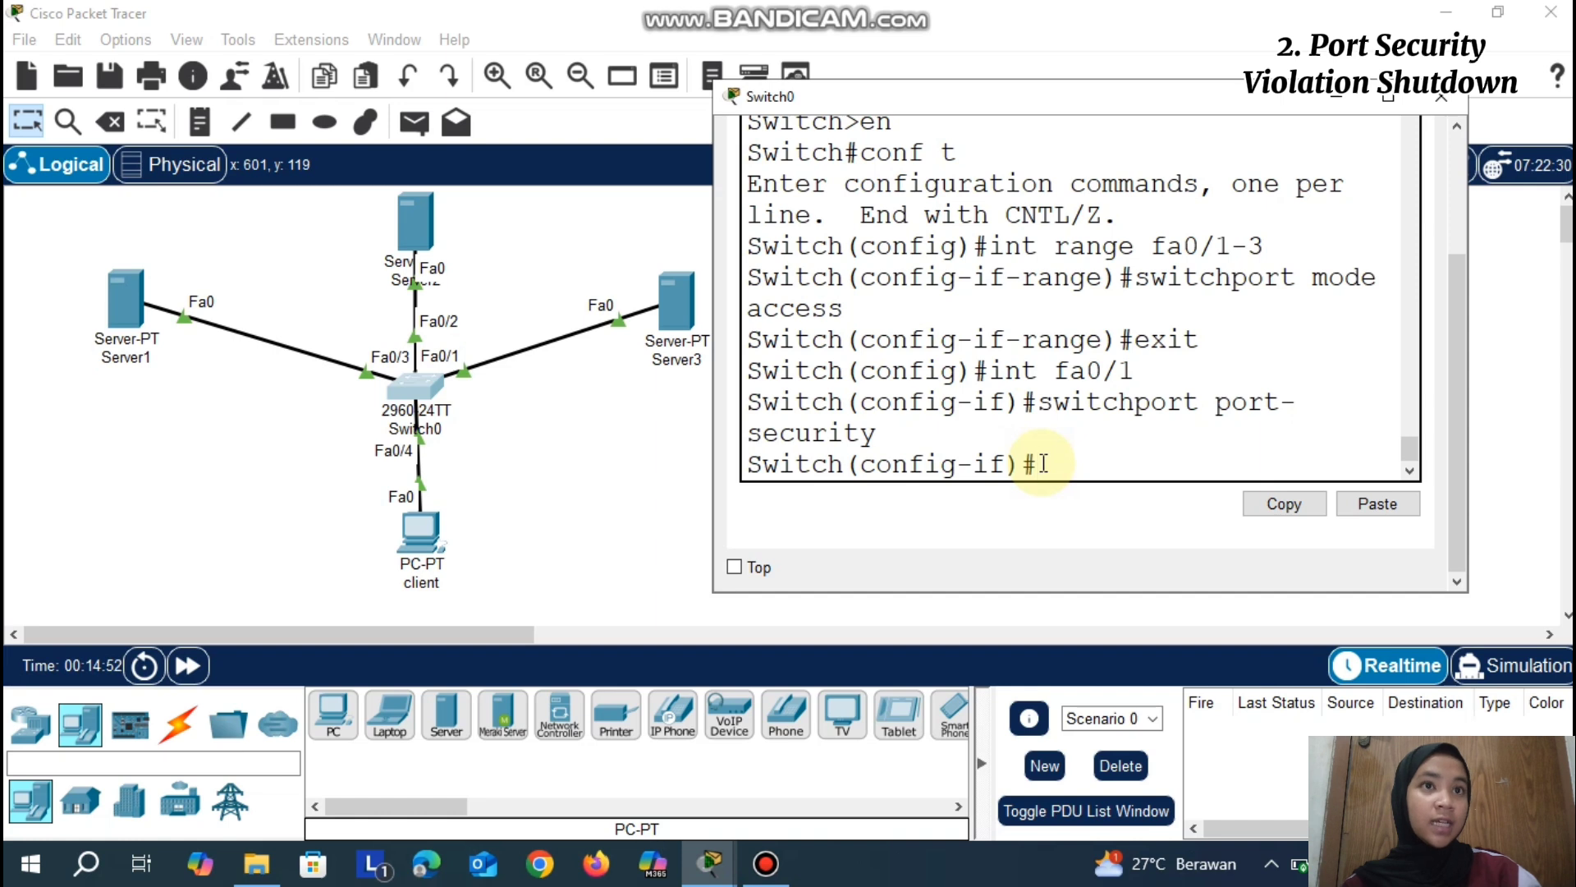
# Begin the command switchport port-security mac-address for interface fa0/1 without running it
pyautogui.write('switchport ')
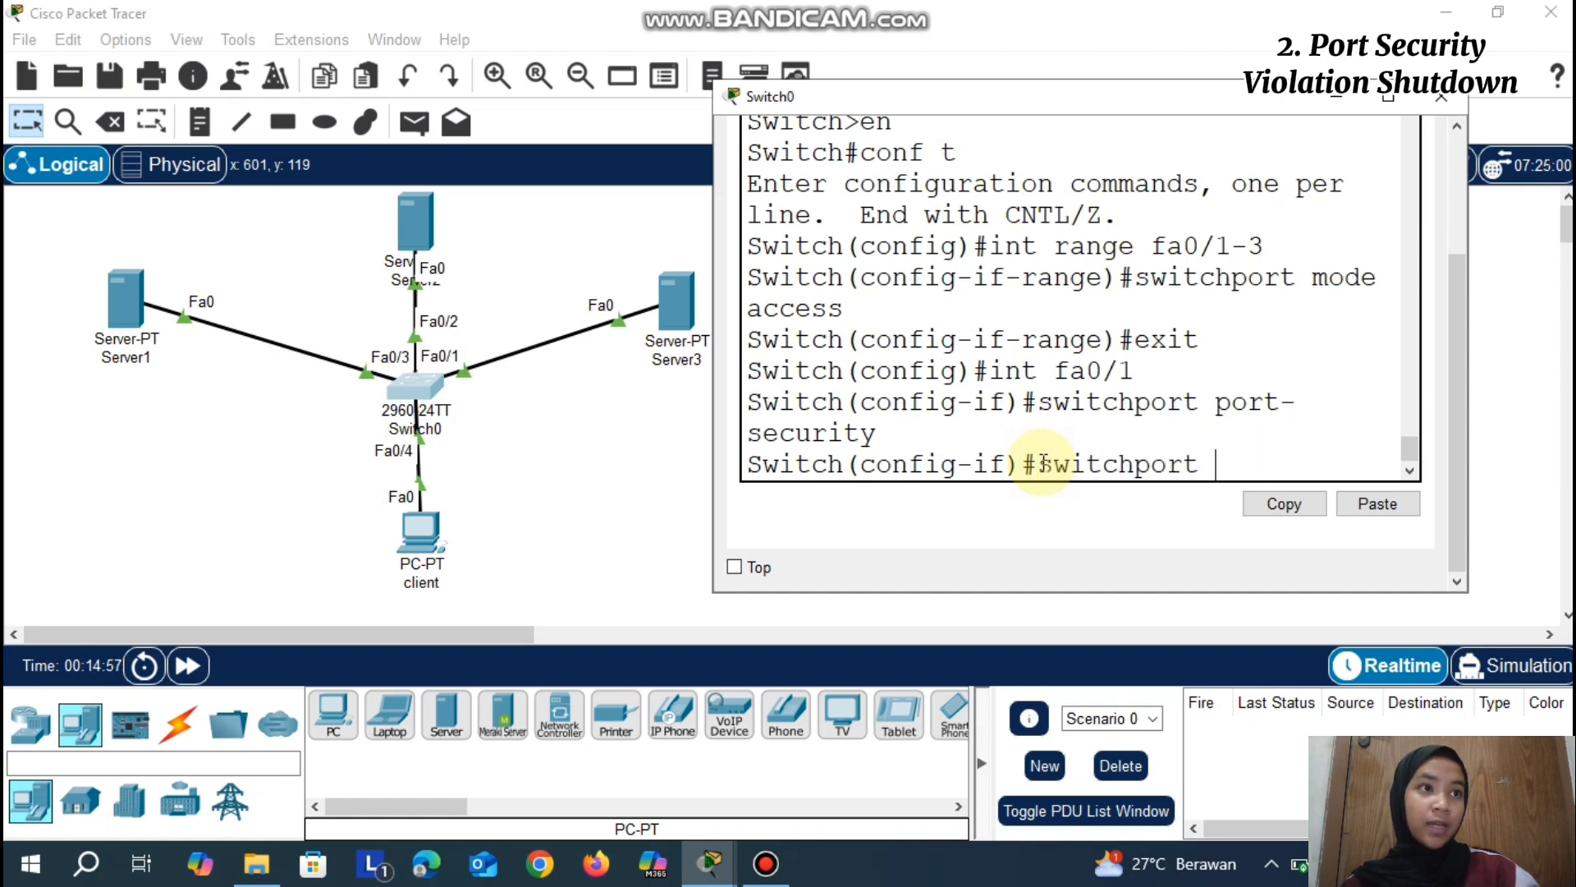
pyautogui.write('port-secu')
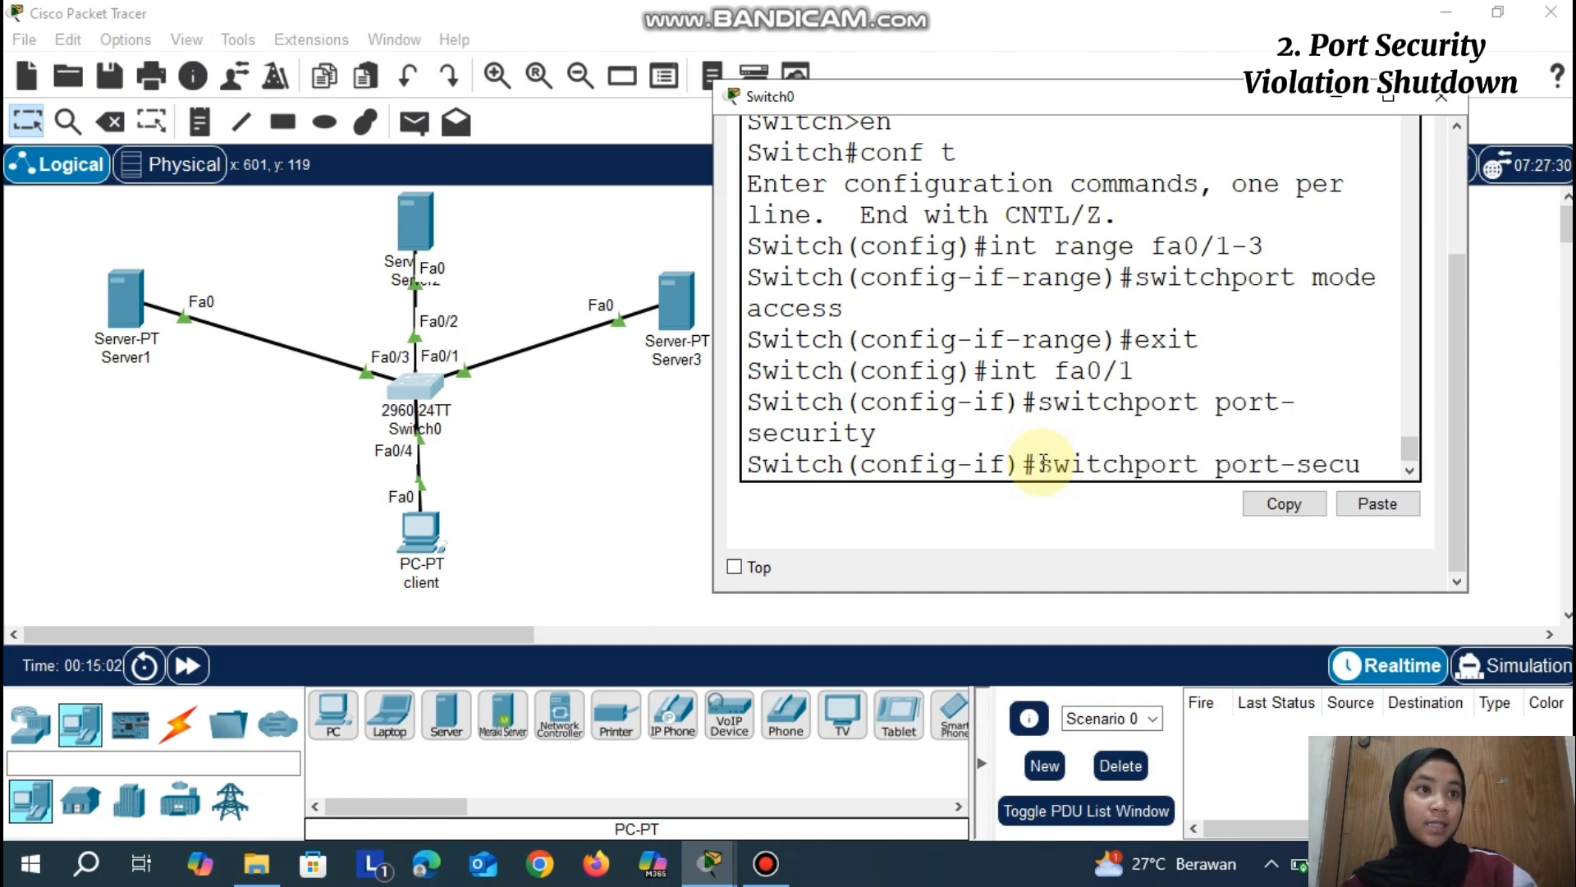
pyautogui.write('rity mac-')
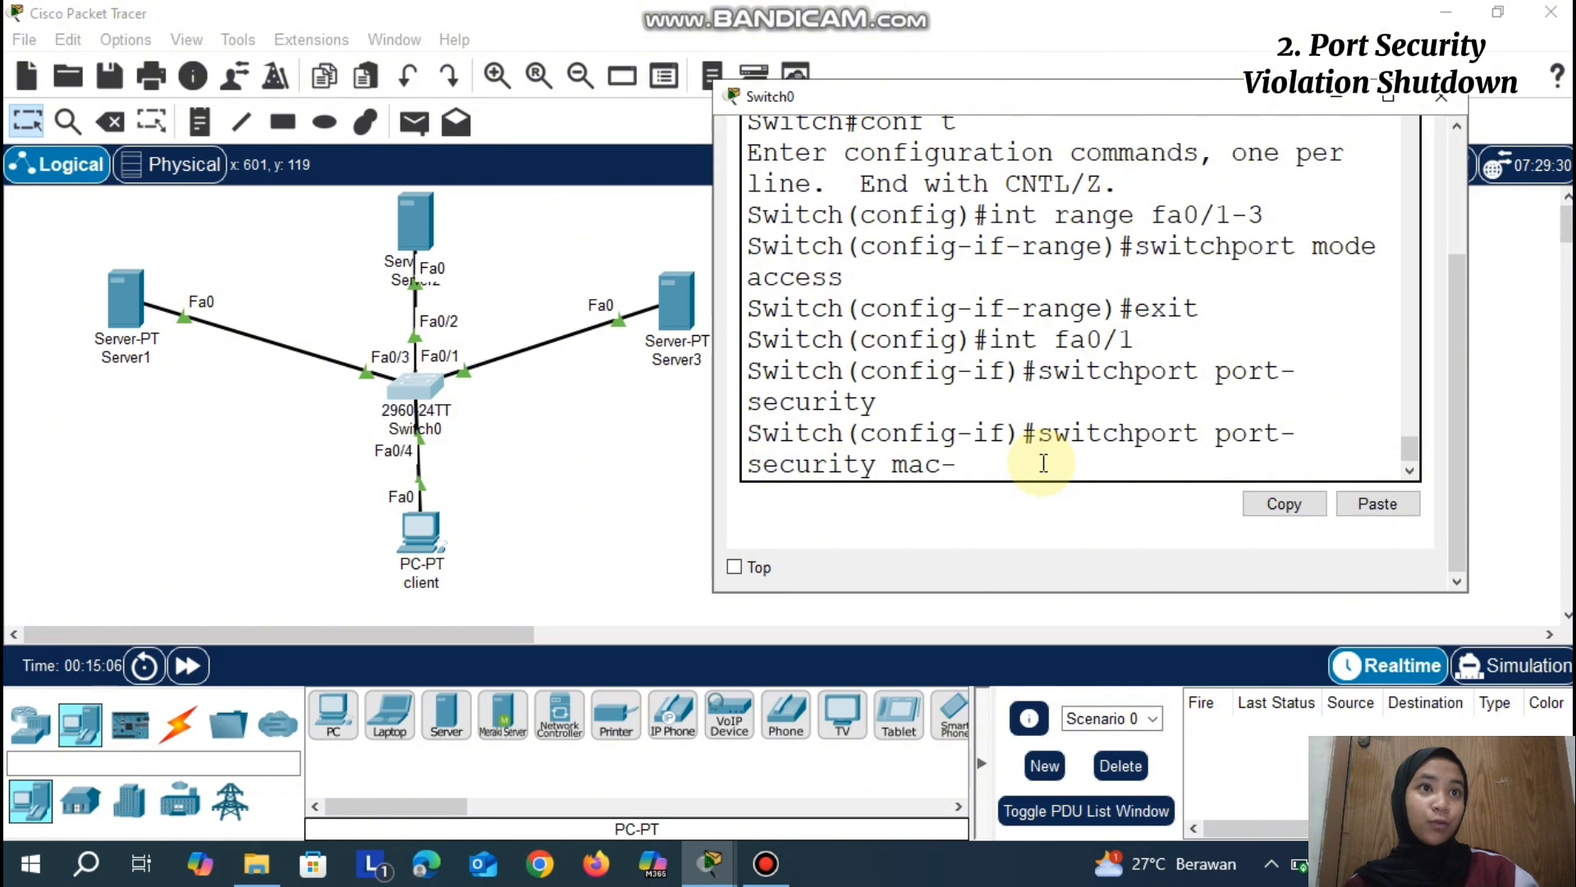
pyautogui.write('address')
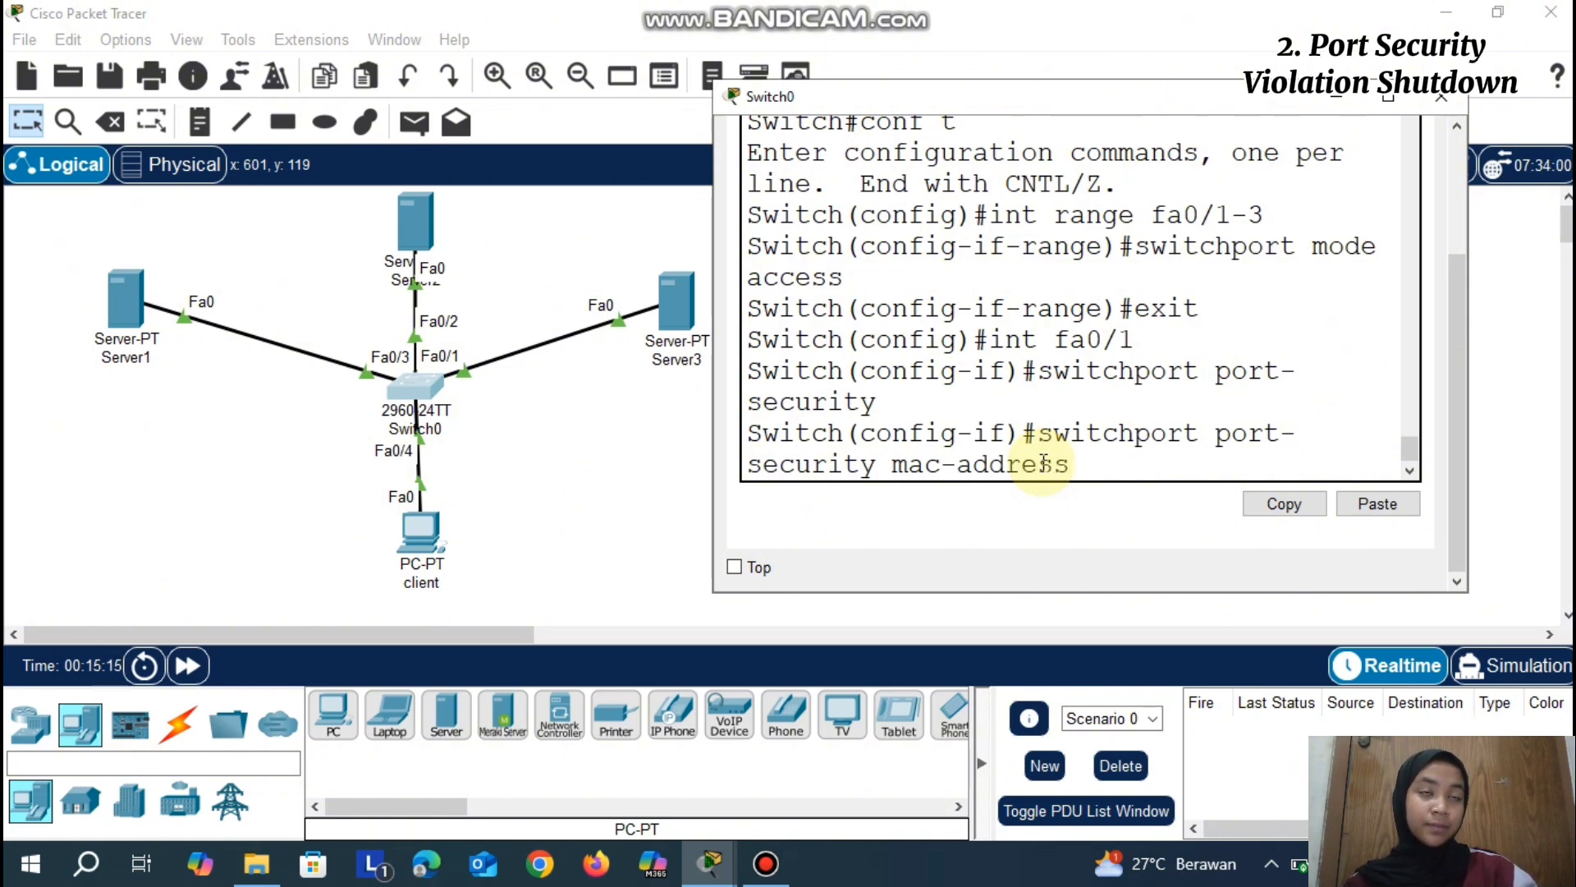
# Copy the MAC address of Server3's FastEthernet0 interface and close the server's window
pyautogui.click(684, 315)
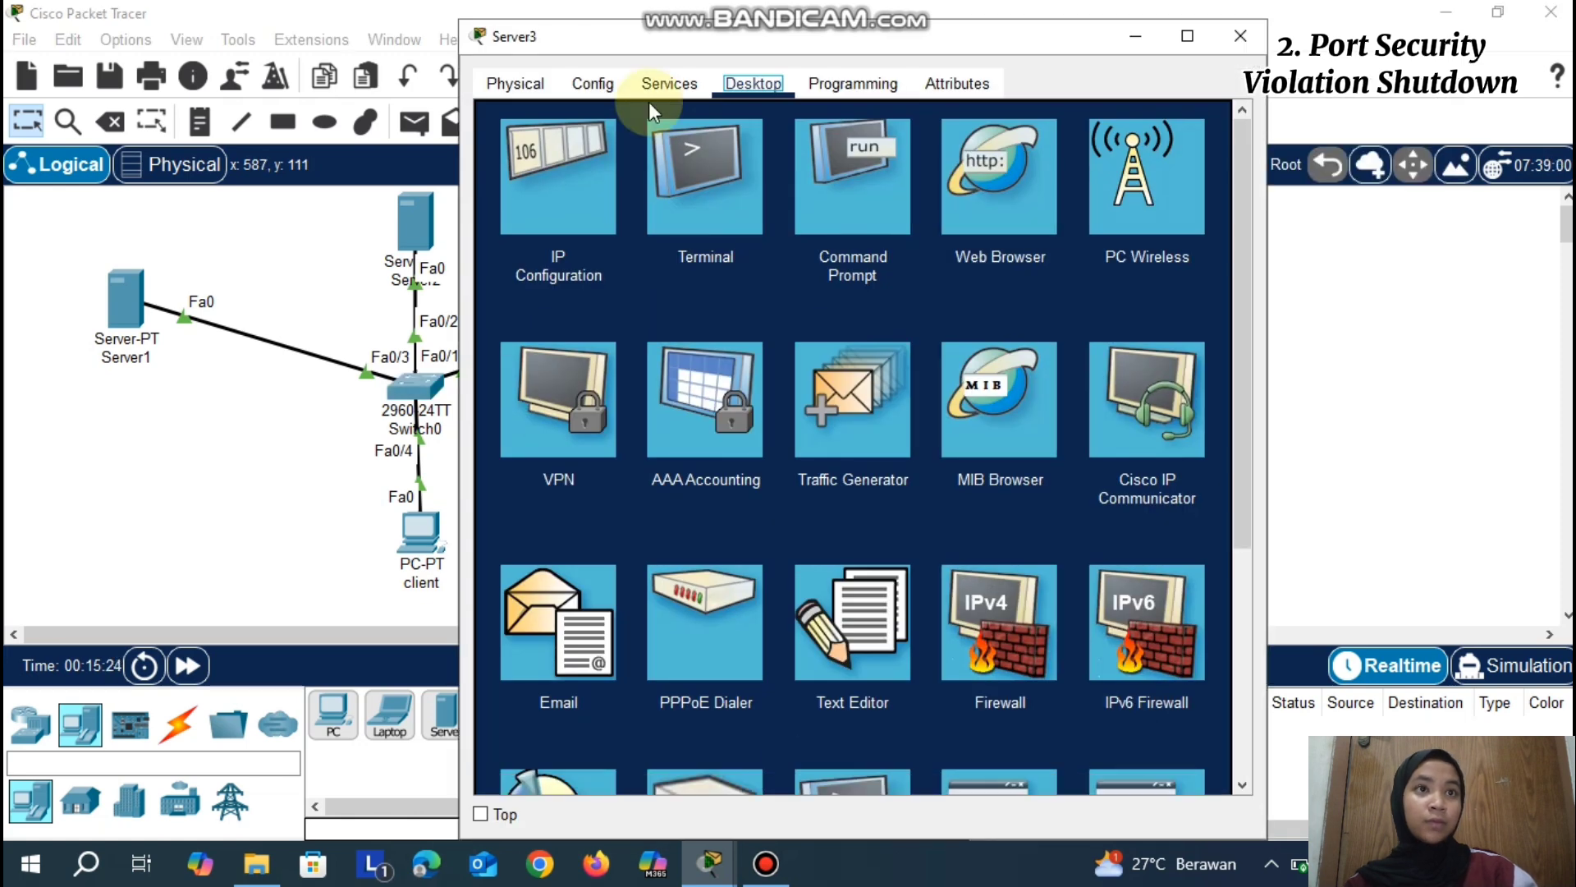
pyautogui.click(652, 89)
pyautogui.click(621, 92)
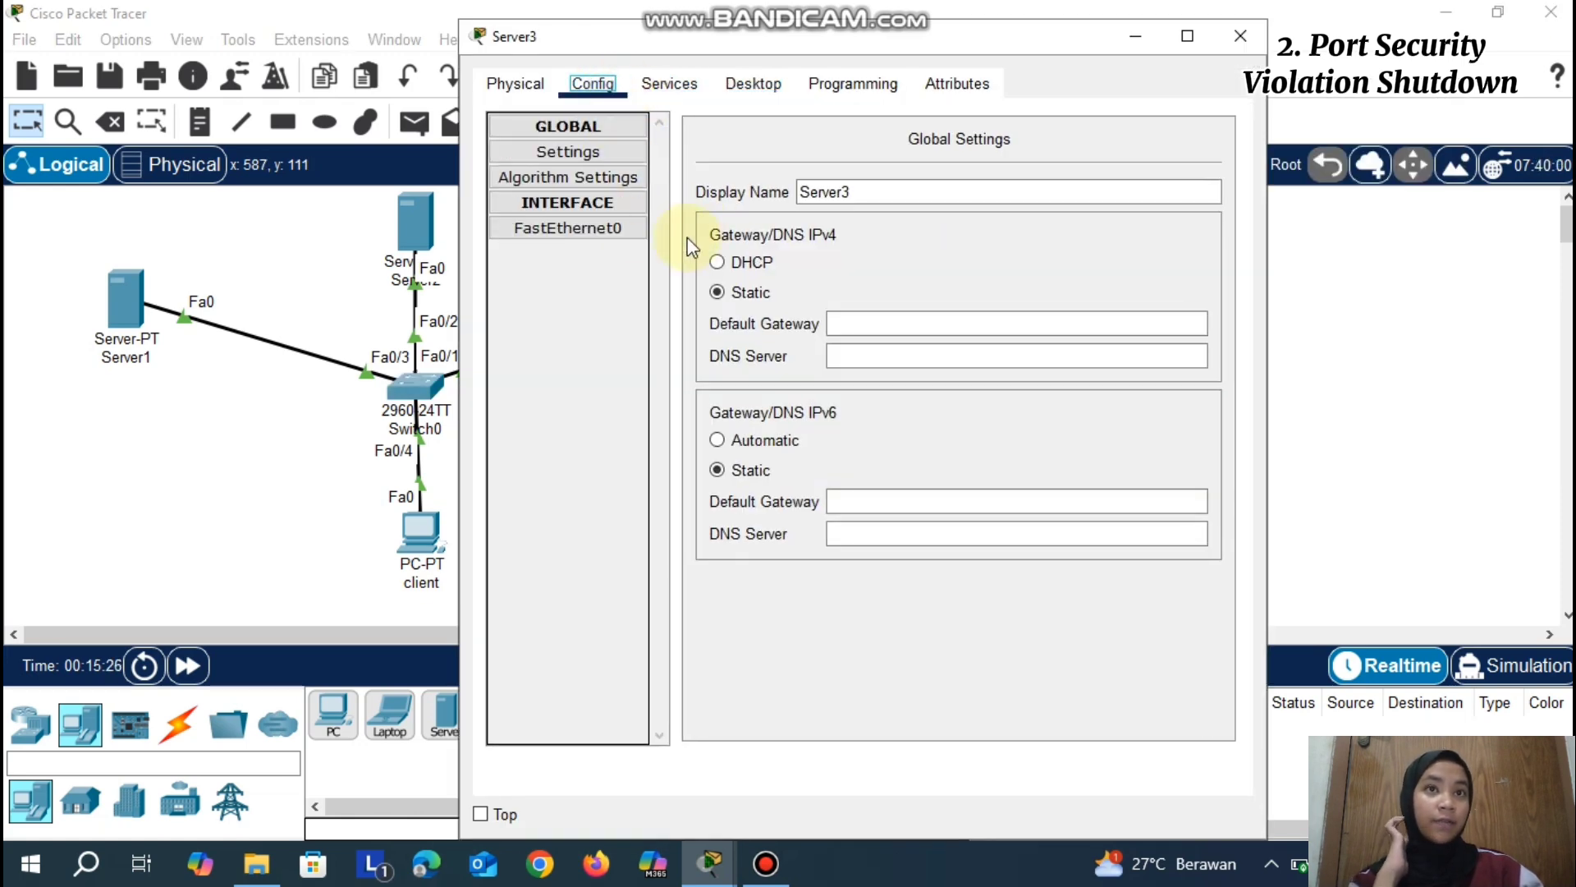
pyautogui.click(607, 222)
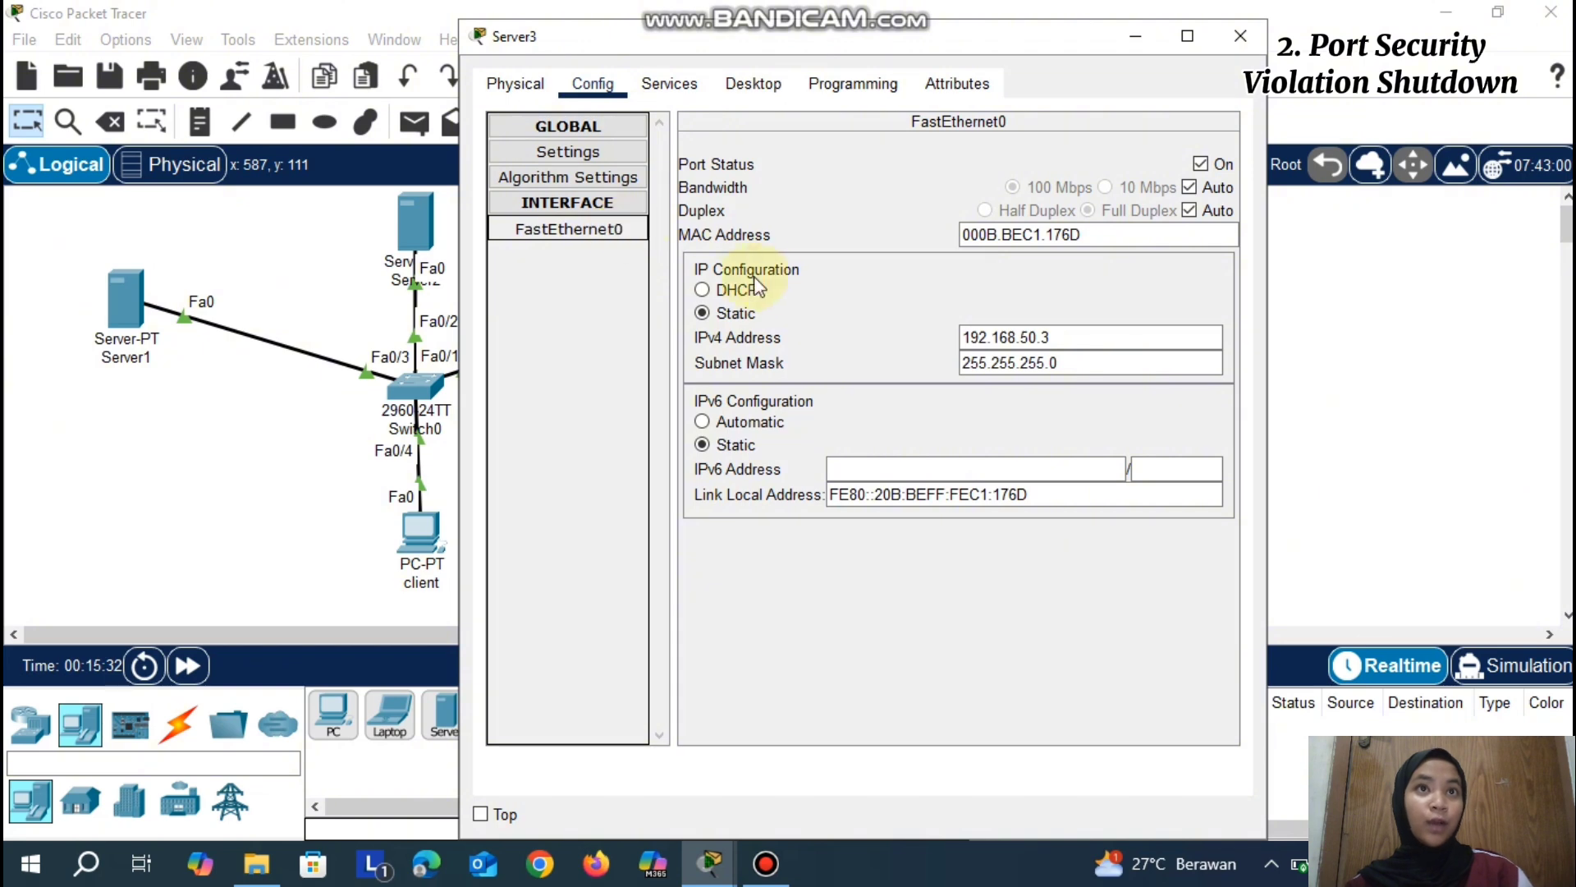
pyautogui.moveTo(1121, 236); pyautogui.dragTo(953, 238)
pyautogui.hotkey('ctrl', 'c')
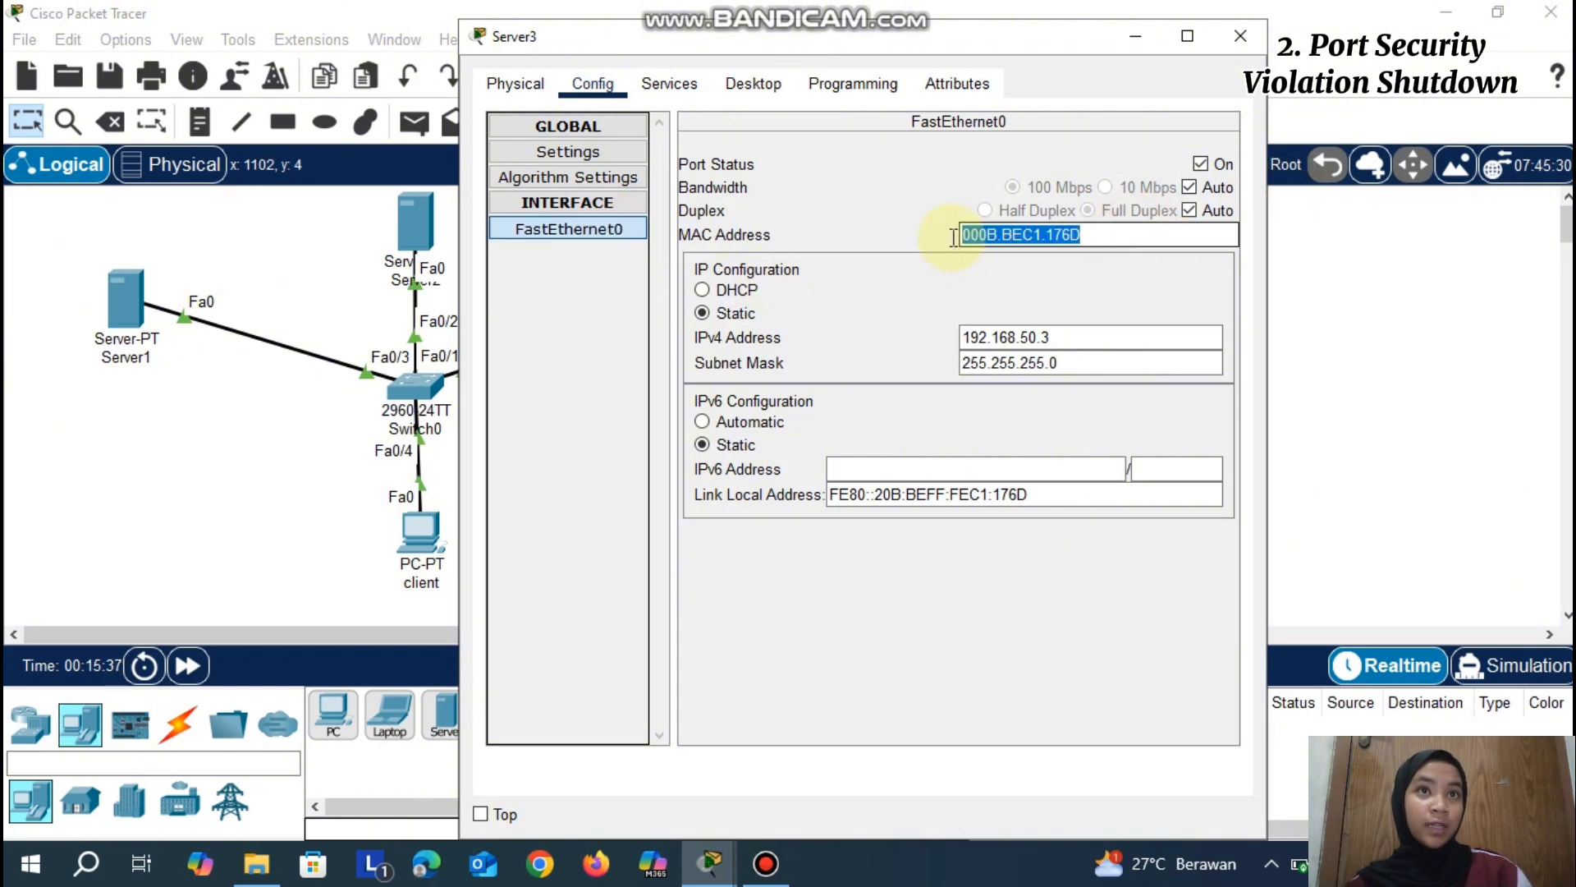
pyautogui.click(1241, 35)
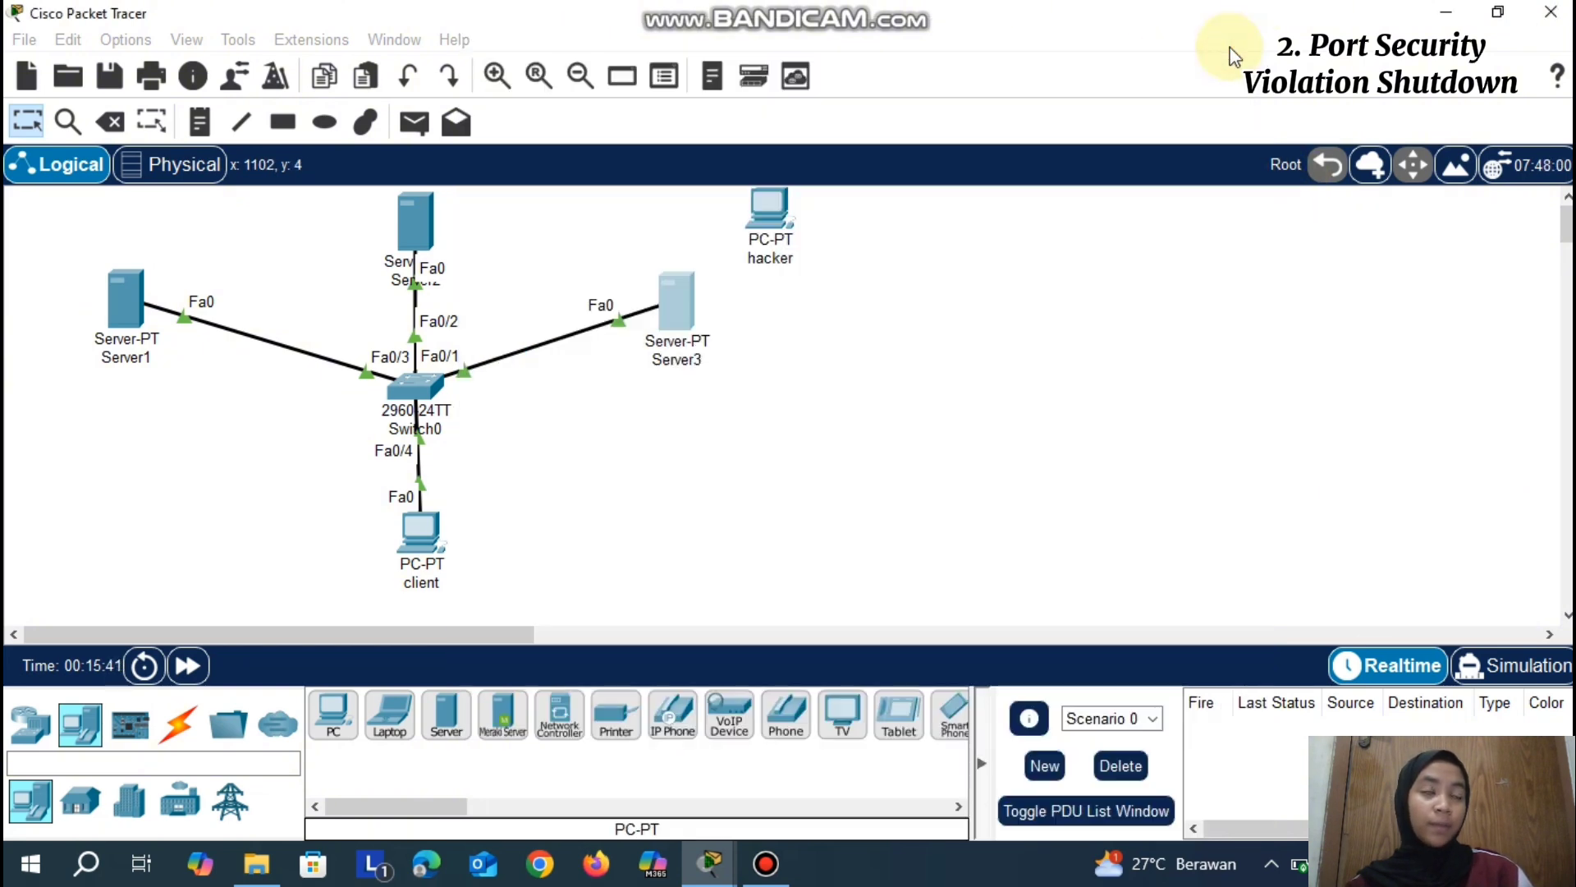
# Complete Switch0's pending port-security mac-address command with the copied address 000B.BEC1.176D and run it
pyautogui.click(414, 385)
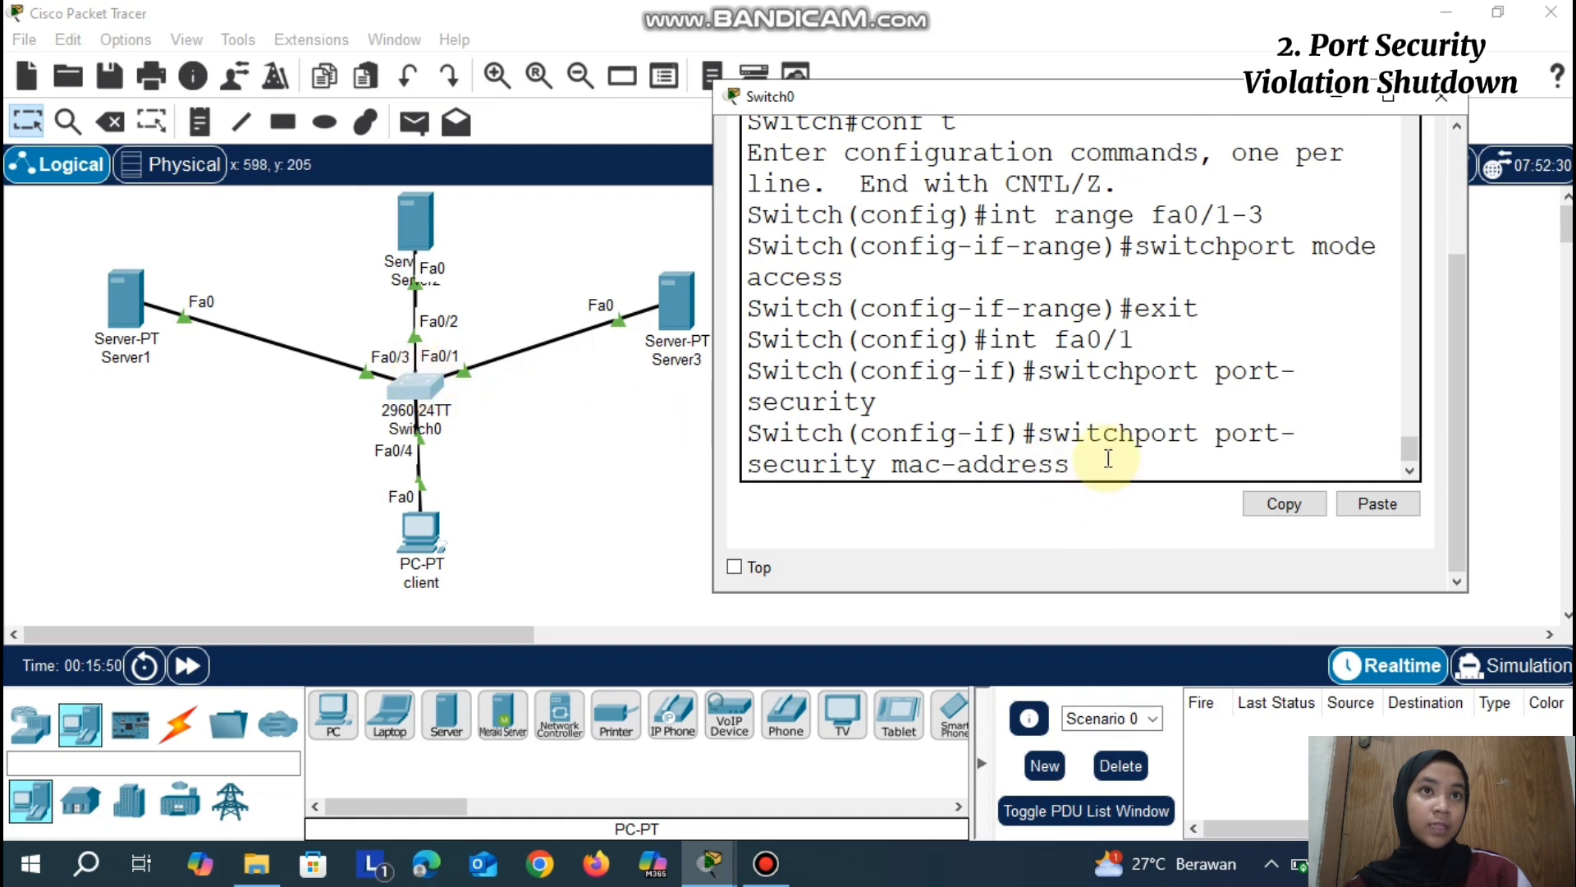
pyautogui.rightClick(1108, 459)
pyautogui.click(1158, 495)
pyautogui.press('Return')
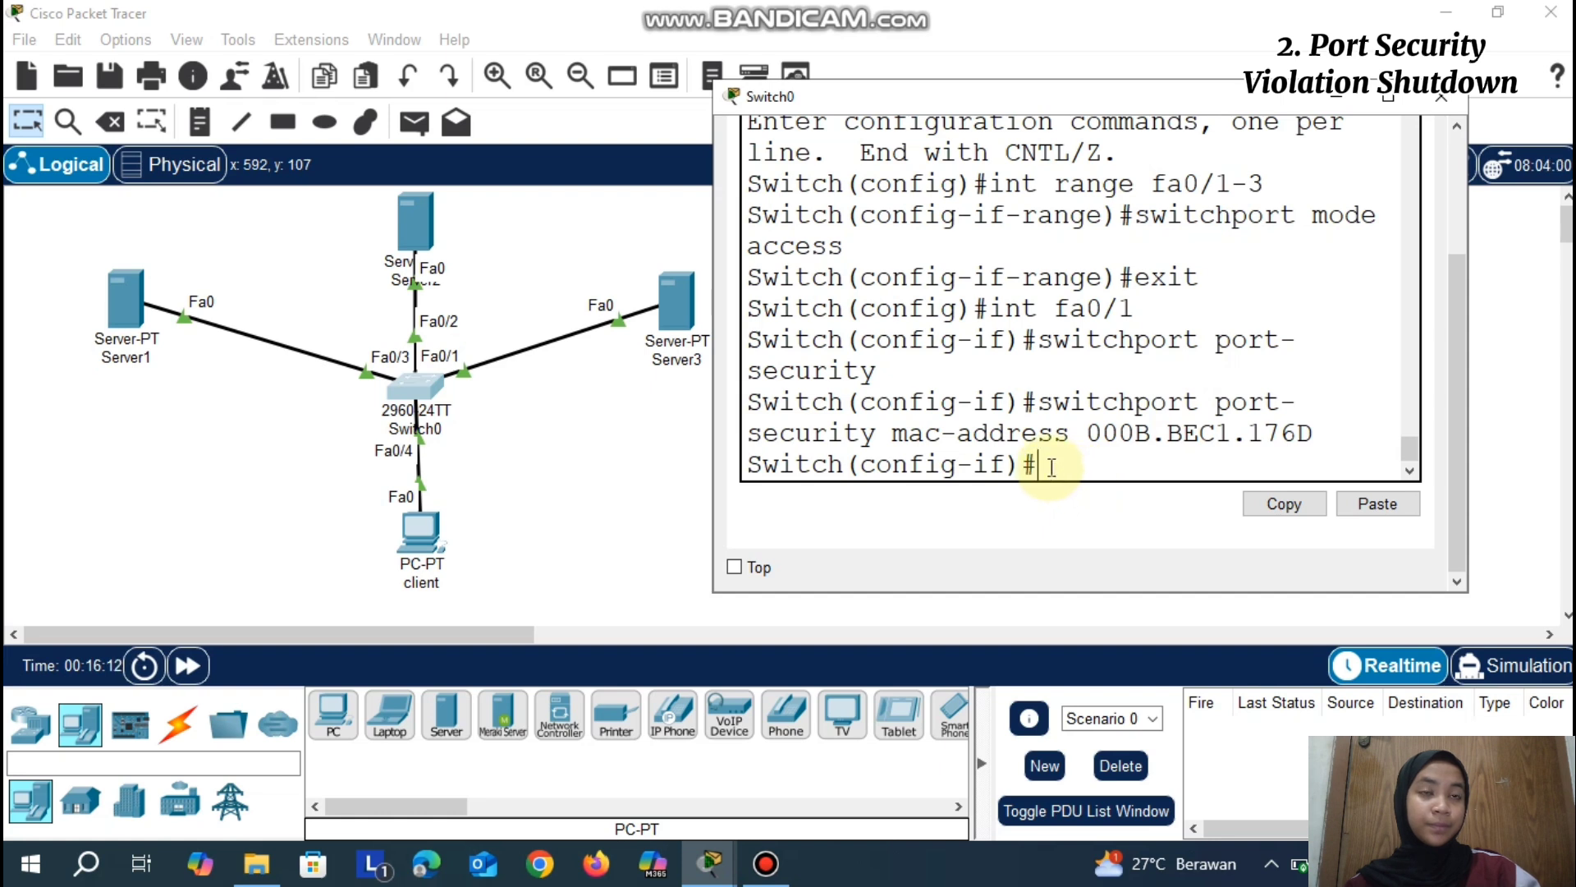
# Limit fa0/1 to one secure address with switchport port-security maximum 1
pyautogui.write('switchport port-securyt')
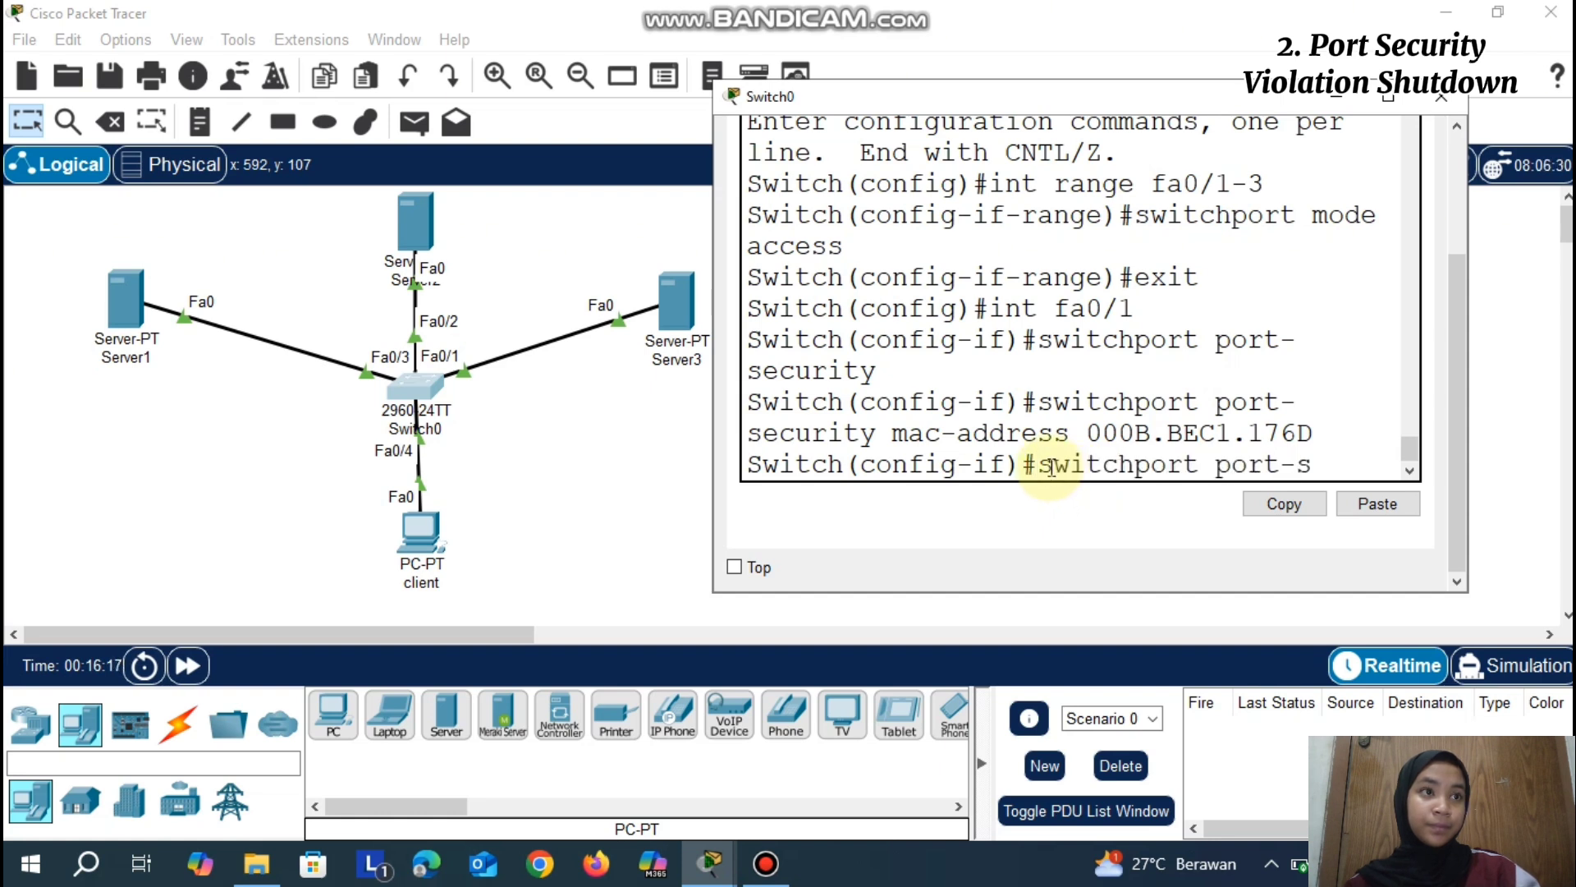
pyautogui.press('BackSpace')
pyautogui.press('BackSpace')
pyautogui.write('ity')
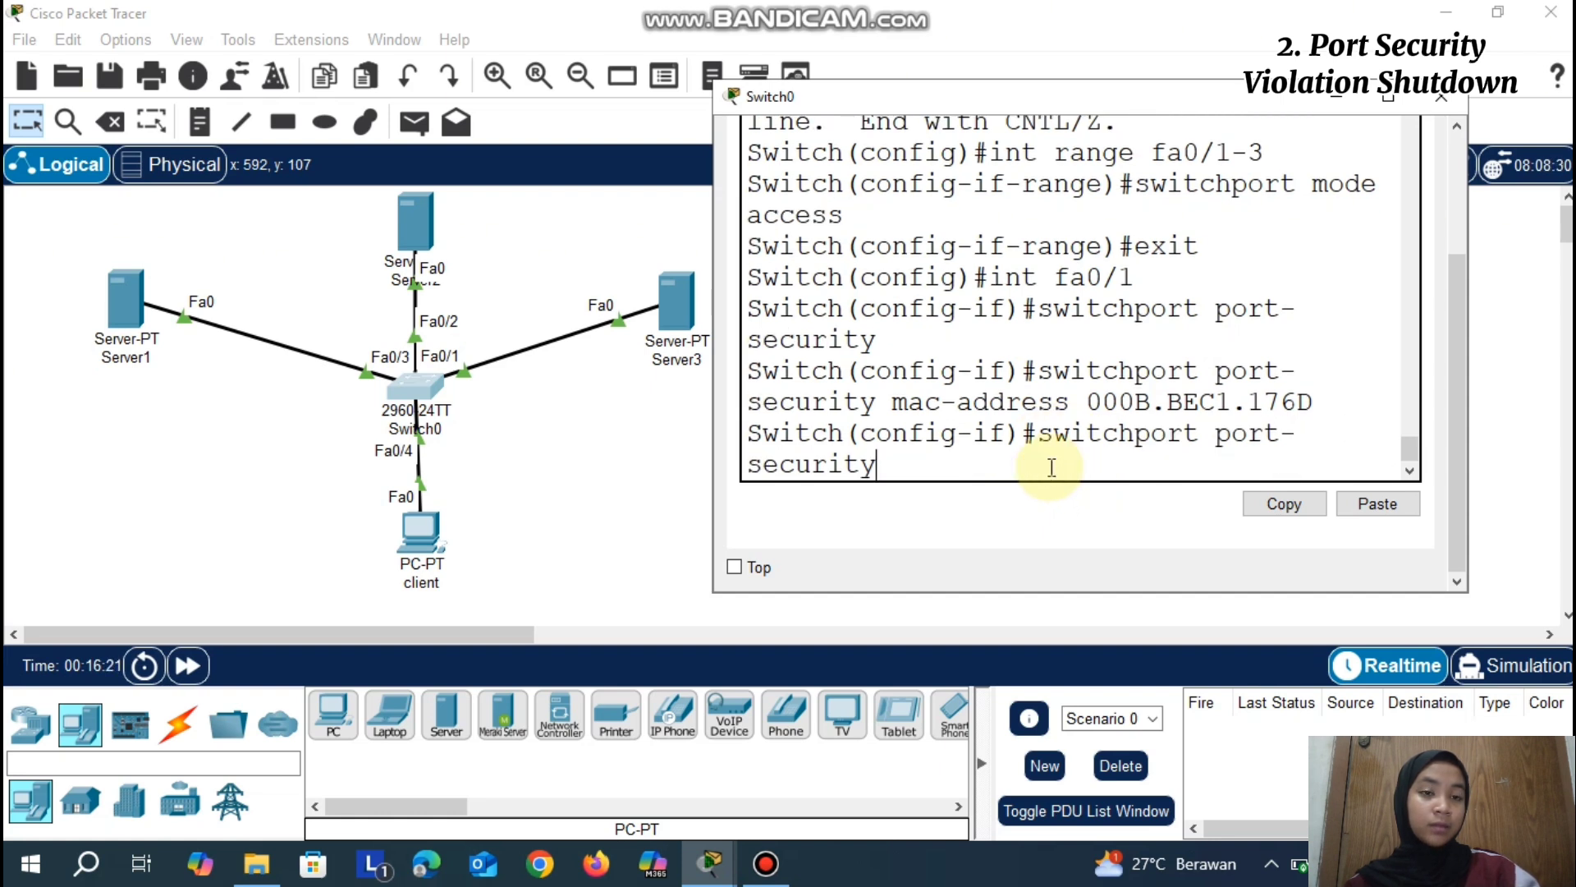
pyautogui.write(' mac')
pyautogui.press('BackSpace')
pyautogui.write('ximum')
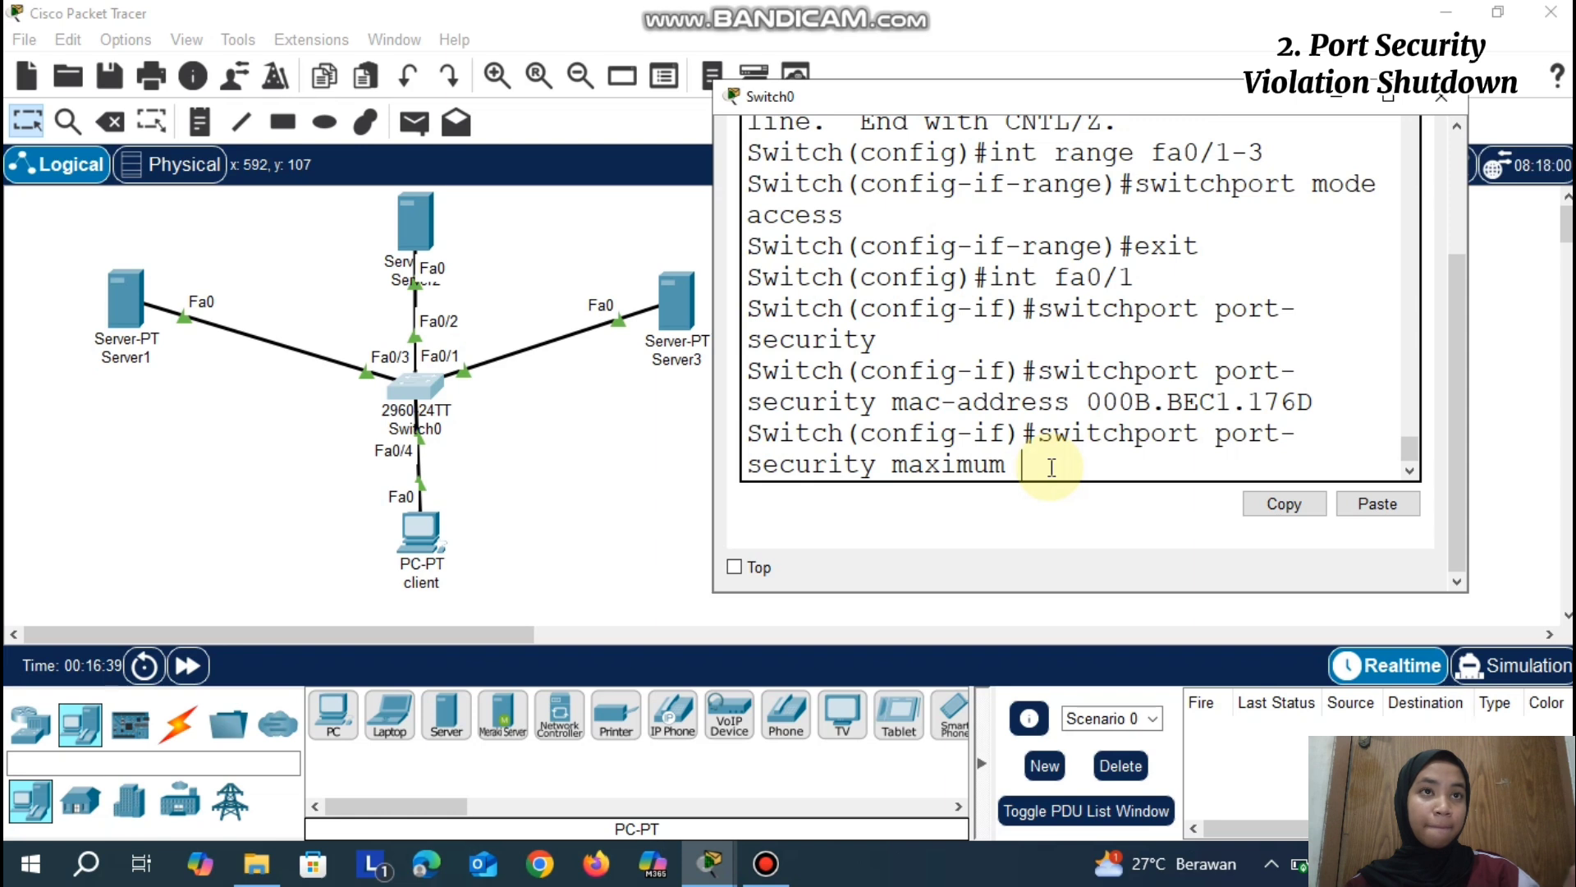
pyautogui.write(' 1')
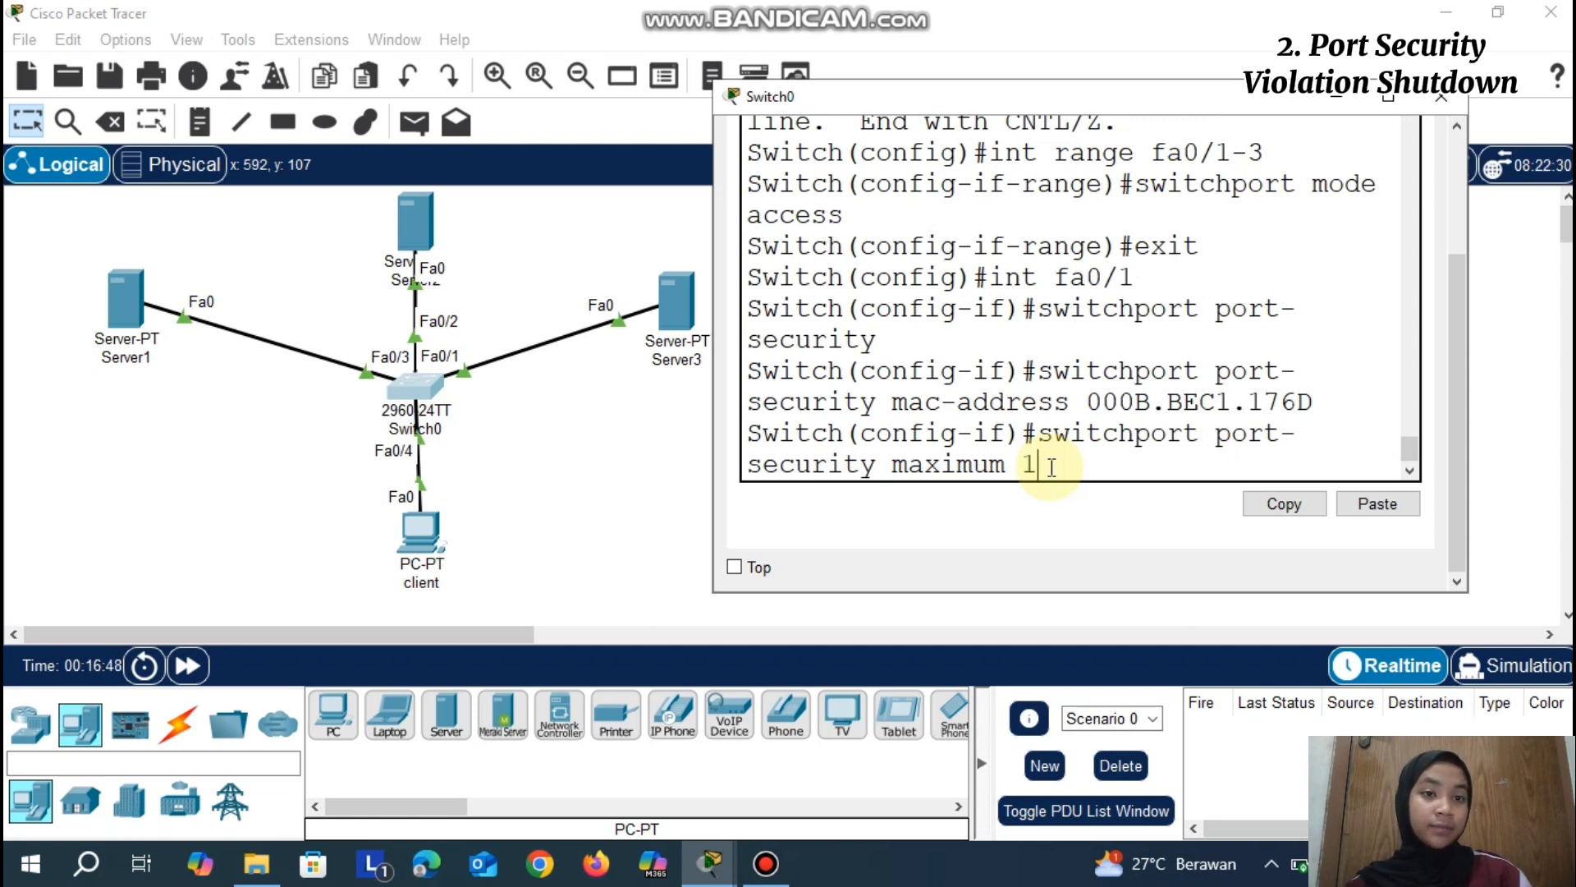
pyautogui.press('Return')
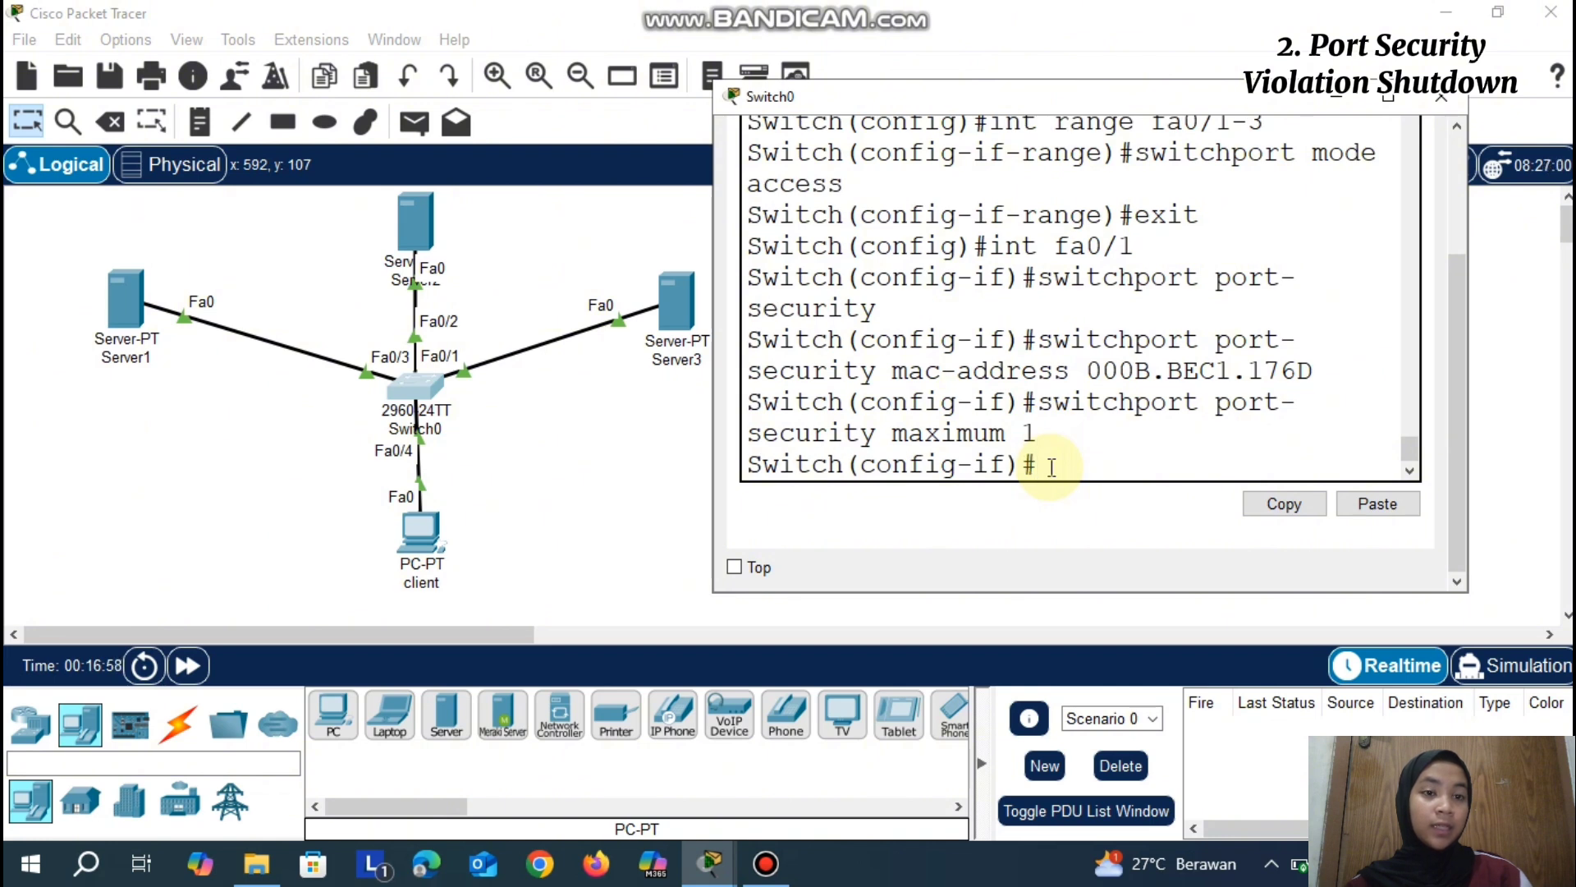
# Set fa0/1's violation mode with switchport port-security violation shutdown and put Switch0's window away
pyautogui.write('switchport por')
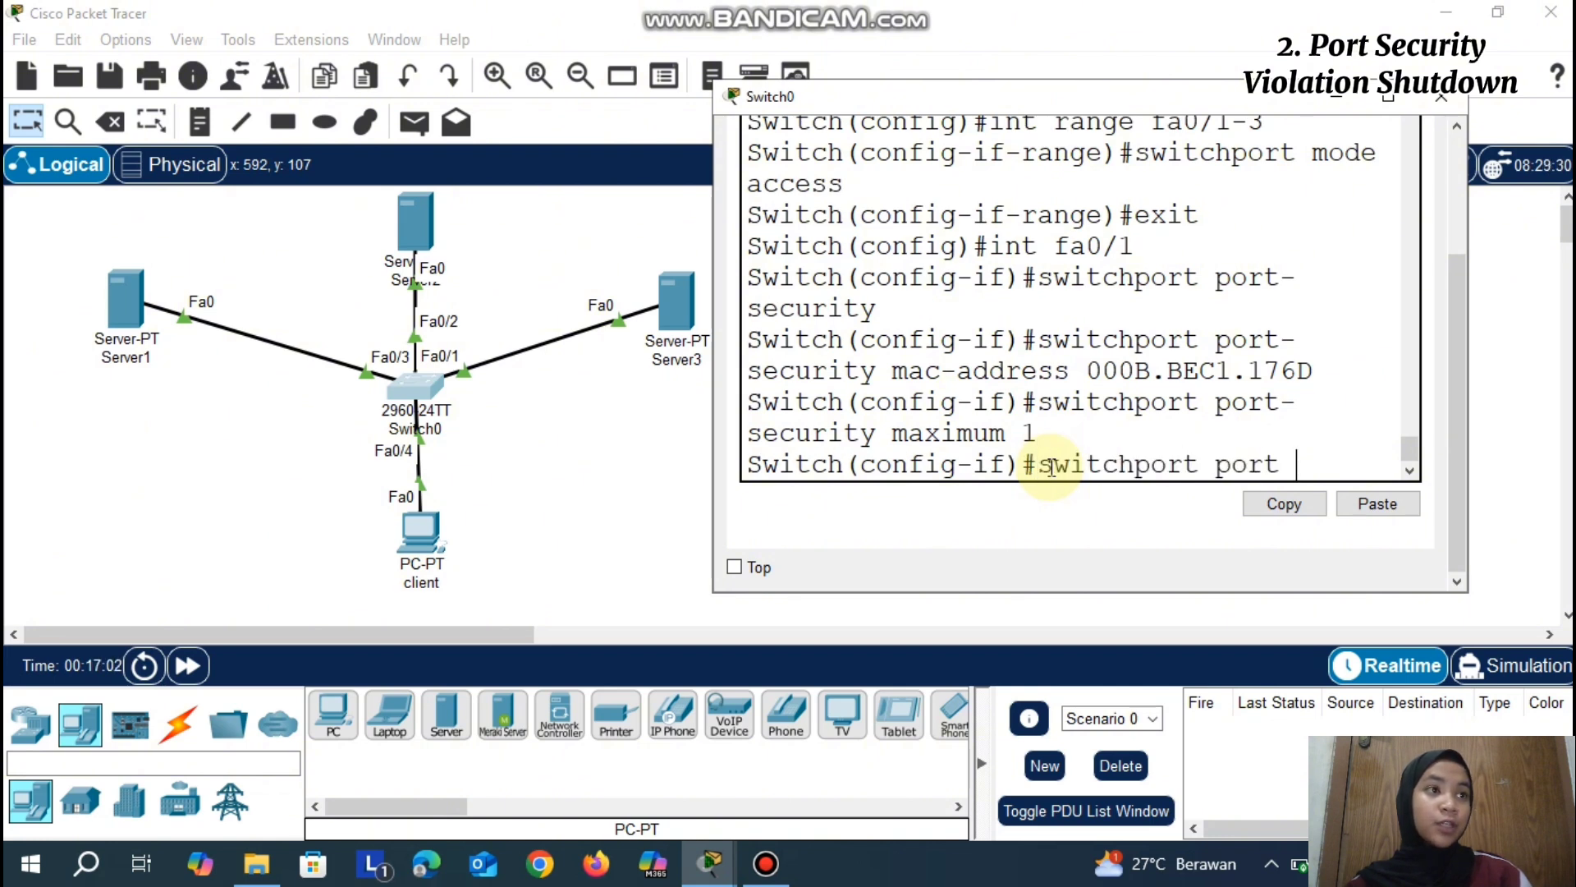
pyautogui.write('t-sec')
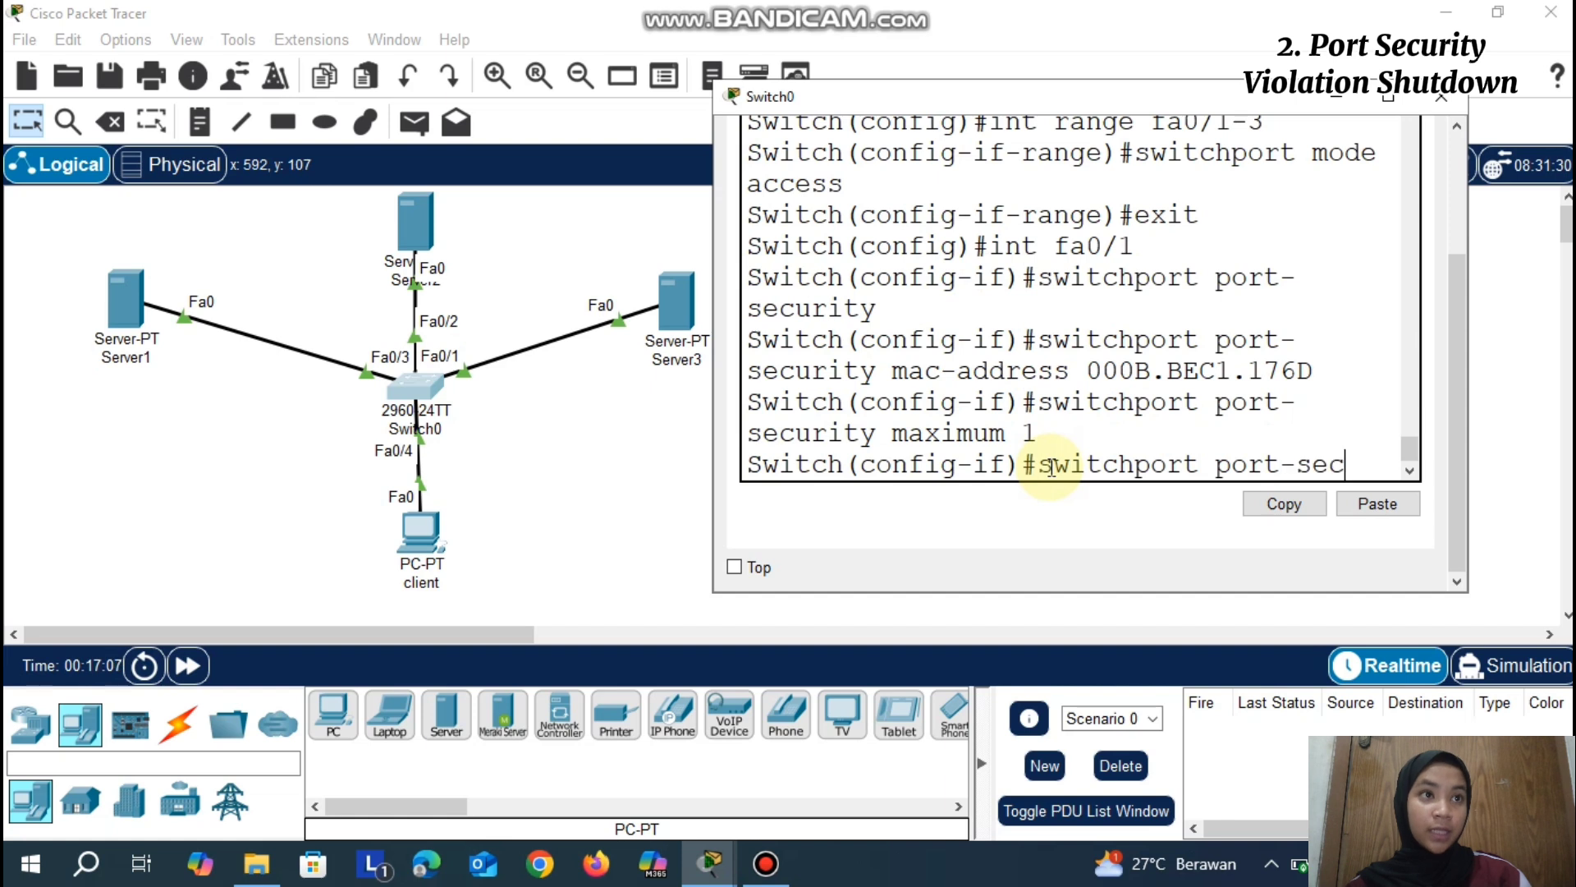
pyautogui.write('urity violation shutdoe')
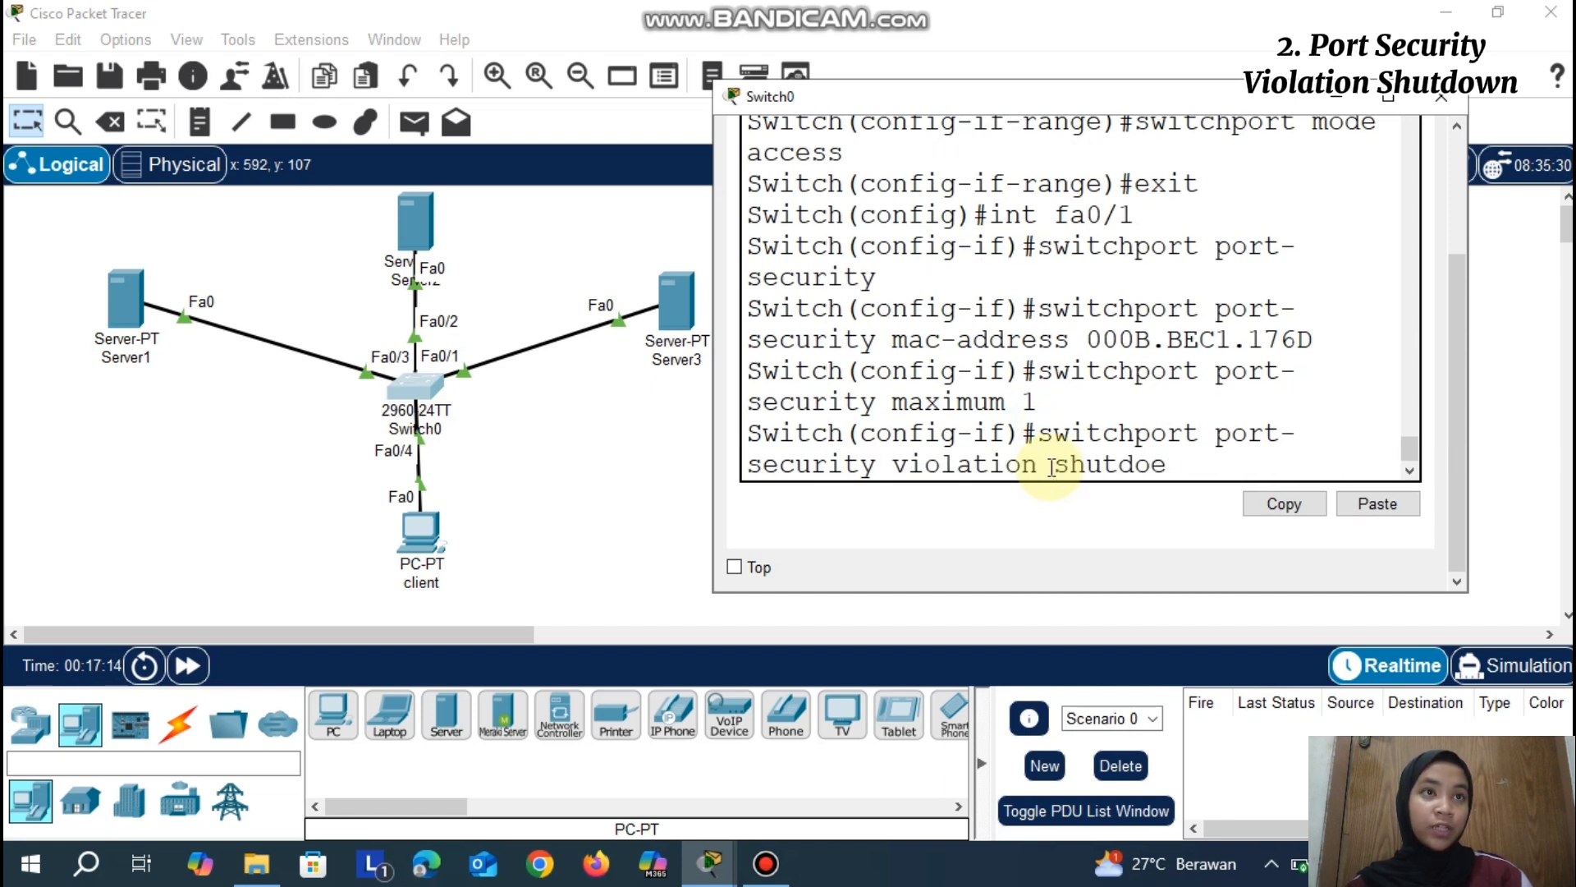
pyautogui.press('BackSpace')
pyautogui.write('wn')
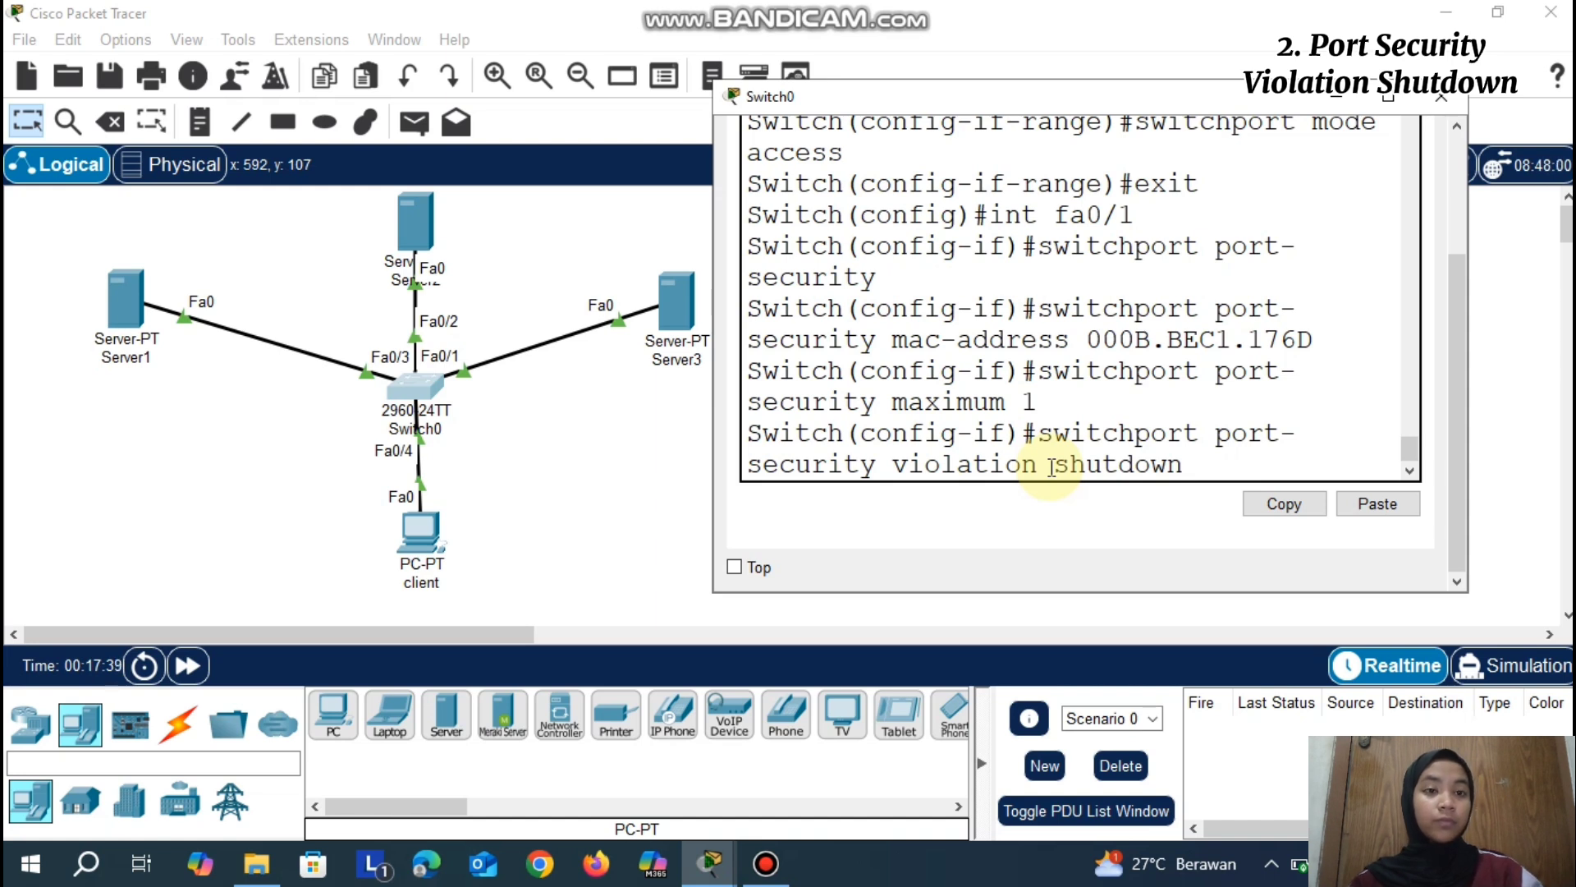
pyautogui.press('Return')
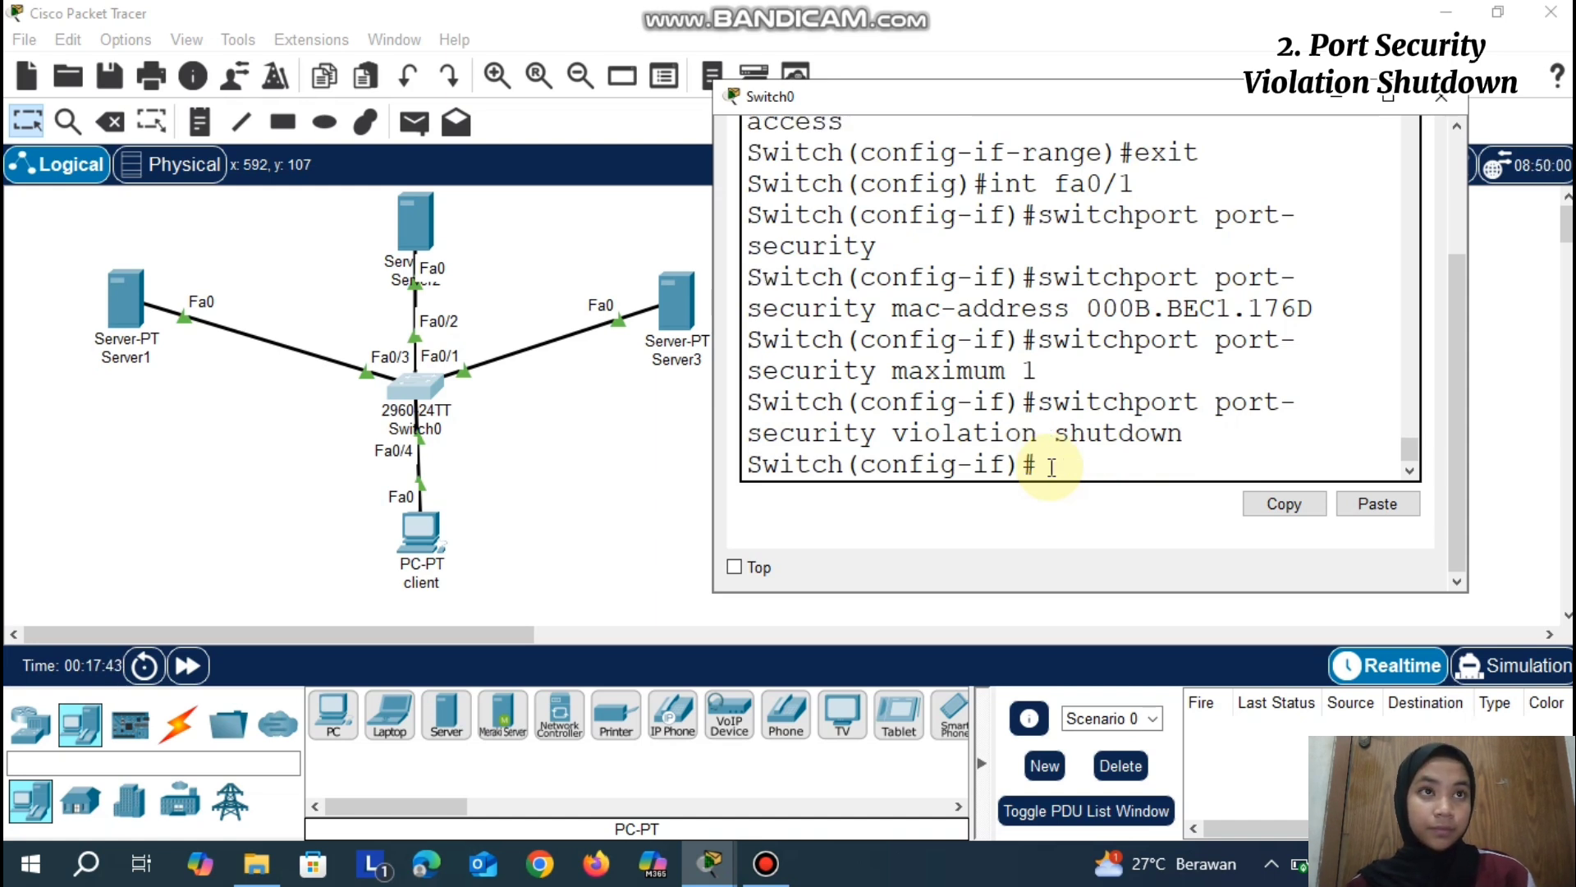
pyautogui.click(1337, 97)
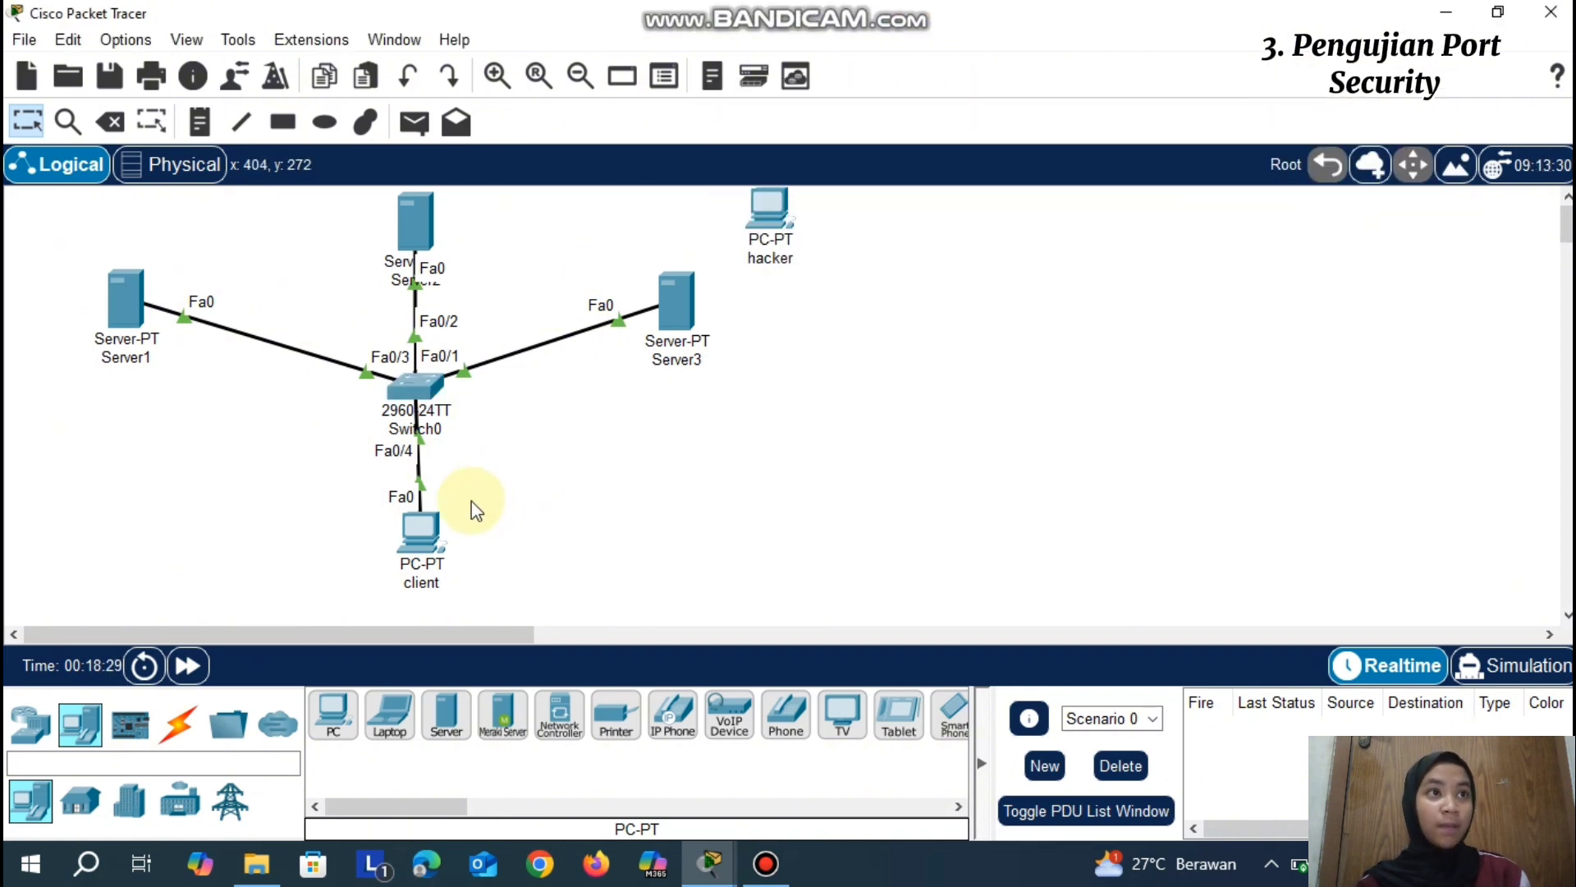
# Move the Server3 end of the Fa0/1 cable to the hacker PC's FastEthernet0 port and fast-forward the simulation time
pyautogui.moveTo(628, 331); pyautogui.dragTo(769, 210)
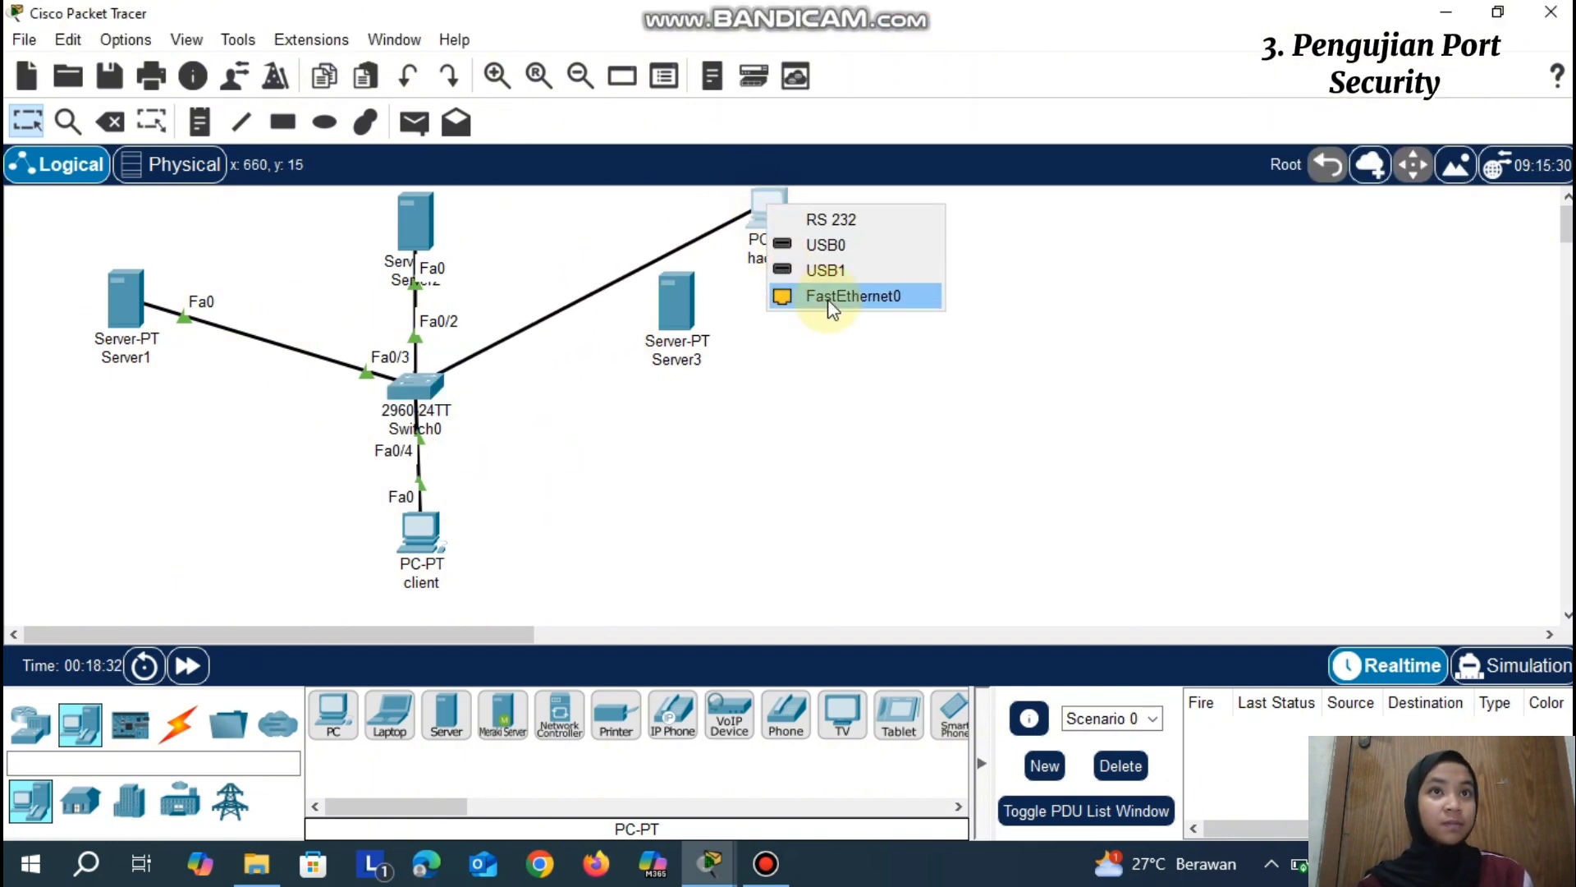
pyautogui.click(830, 301)
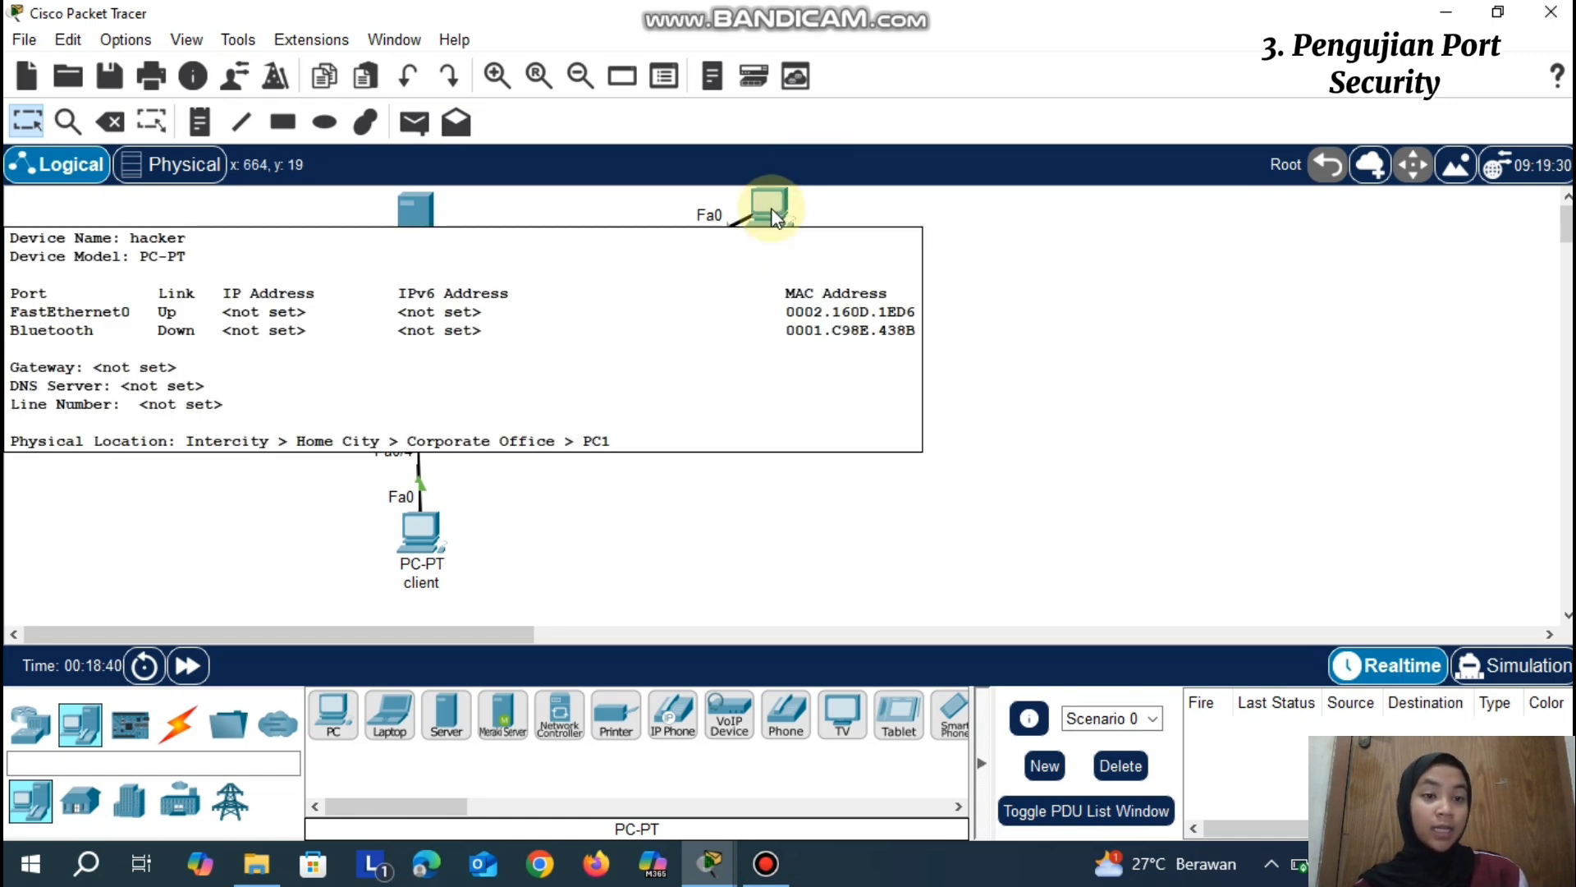
pyautogui.click(188, 665)
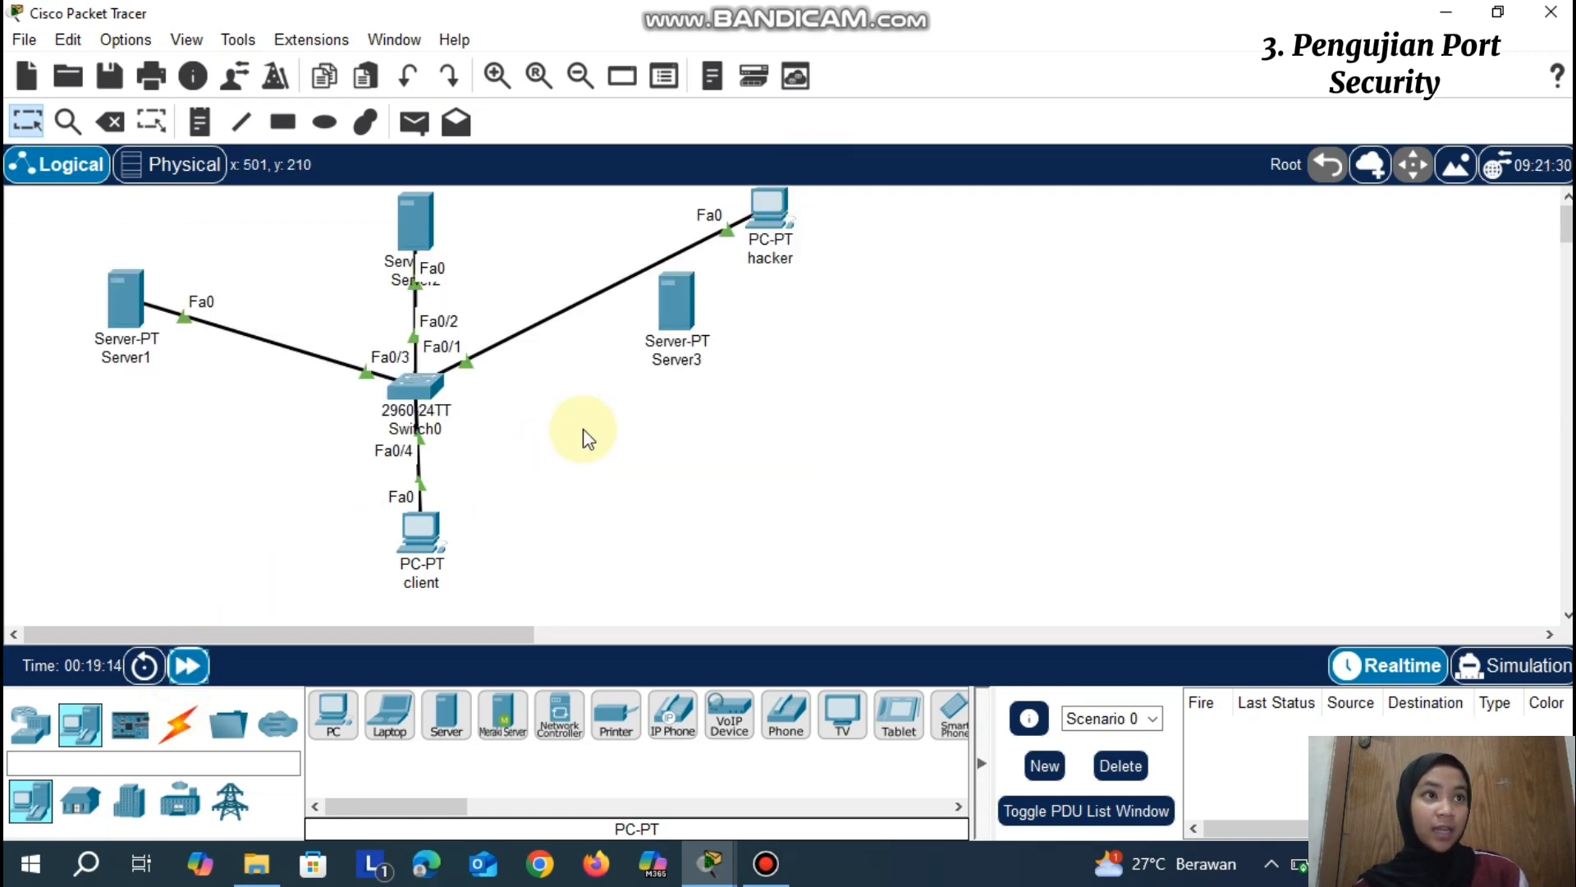
# Test connectivity with a simple PDU from the hacker PC to the client
pyautogui.click(414, 124)
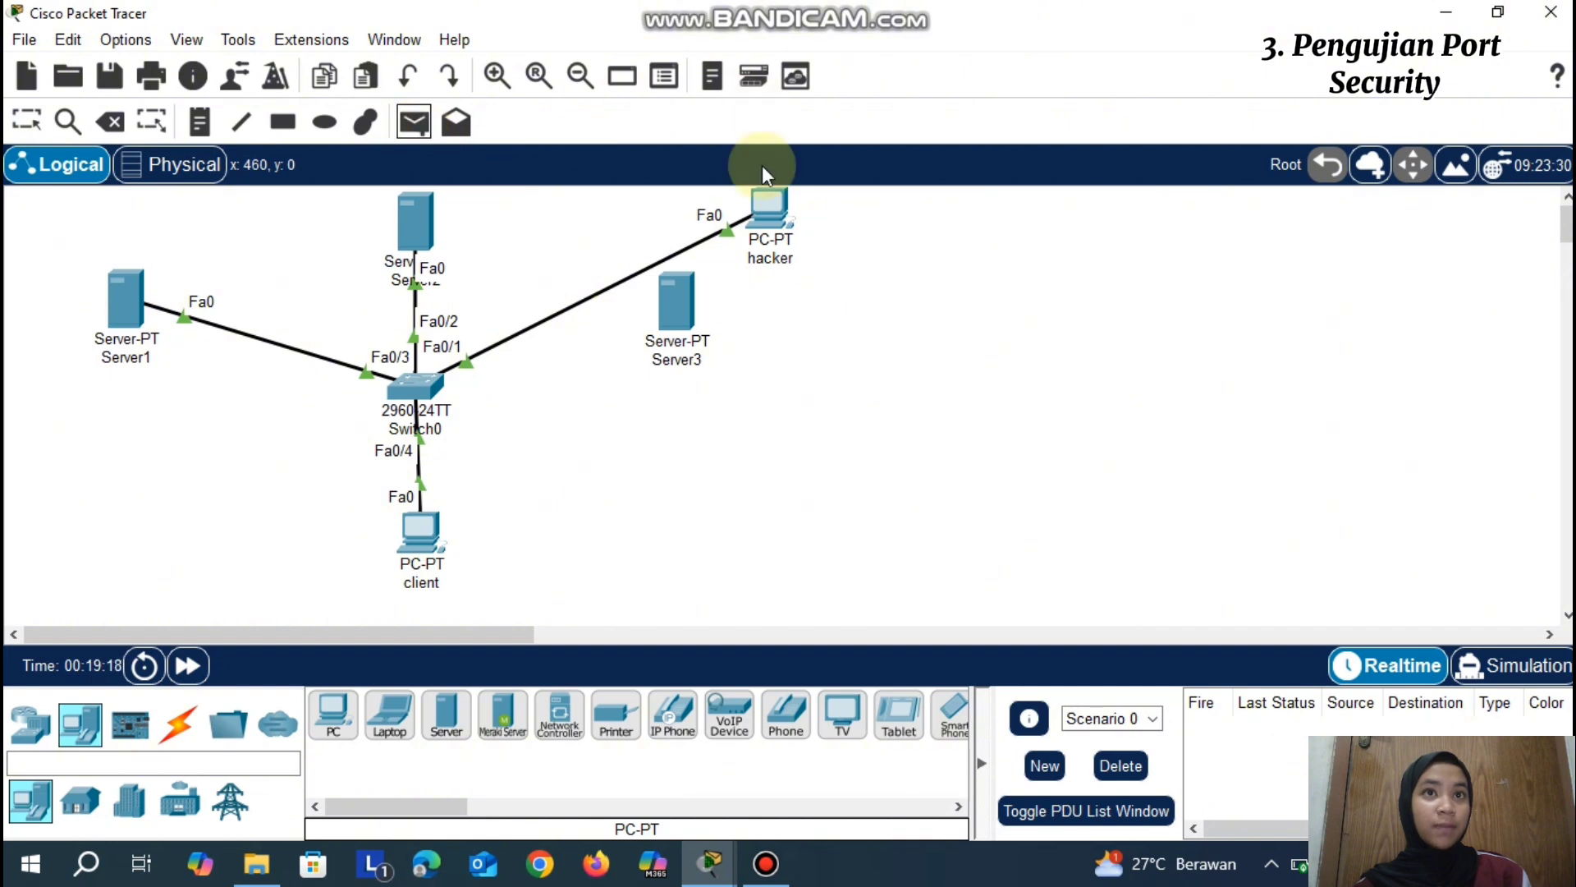
pyautogui.click(770, 207)
pyautogui.click(428, 523)
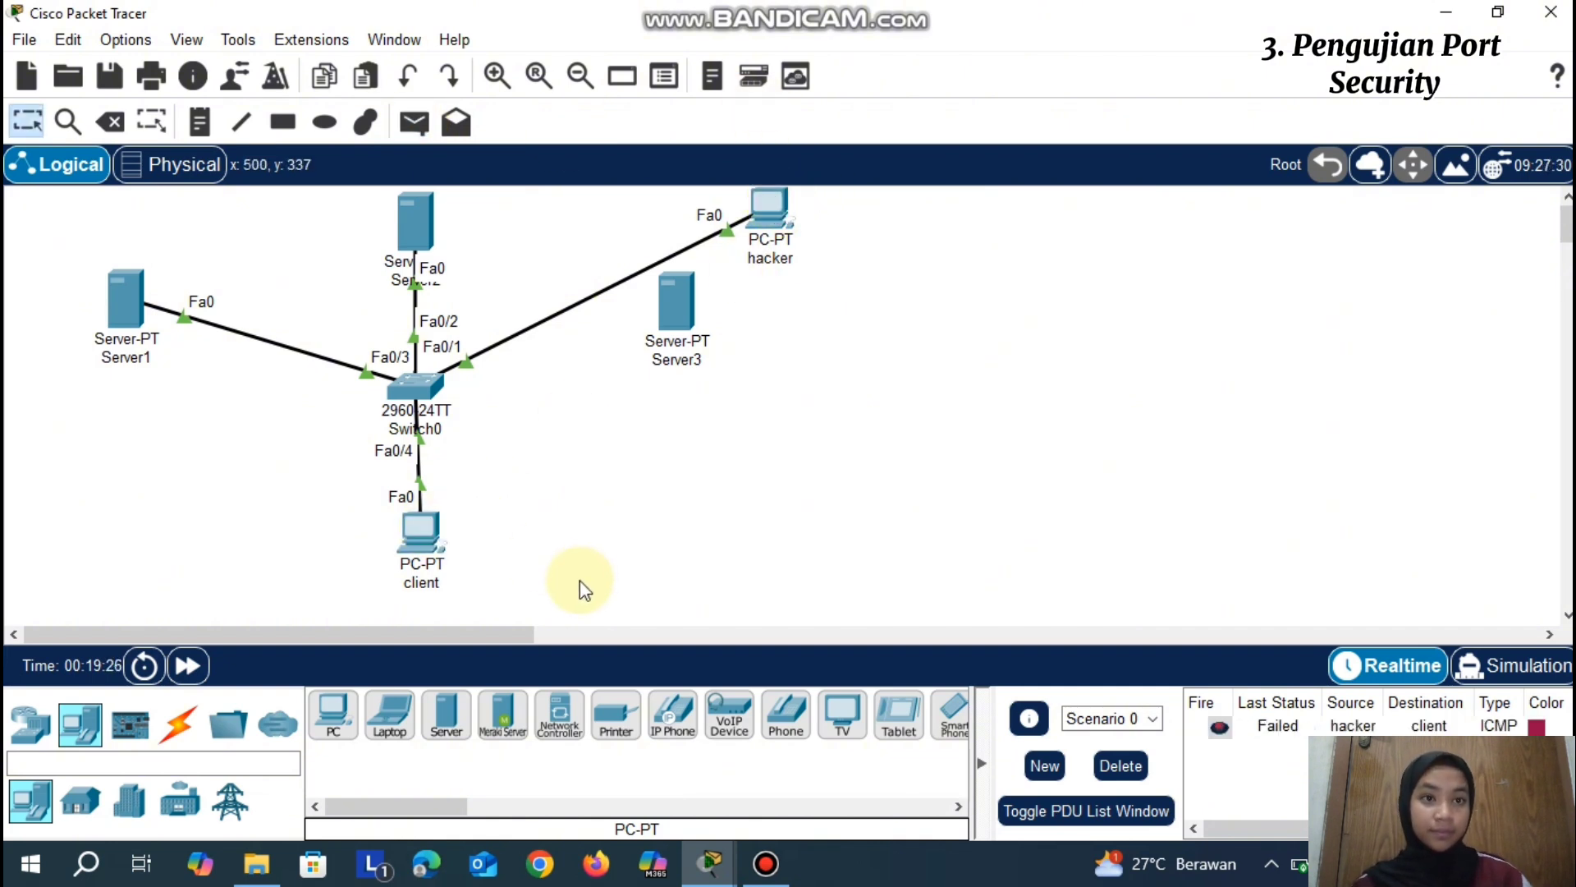
# Repeat the simple PDU test from the hacker PC to the client
pyautogui.click(415, 123)
pyautogui.click(772, 210)
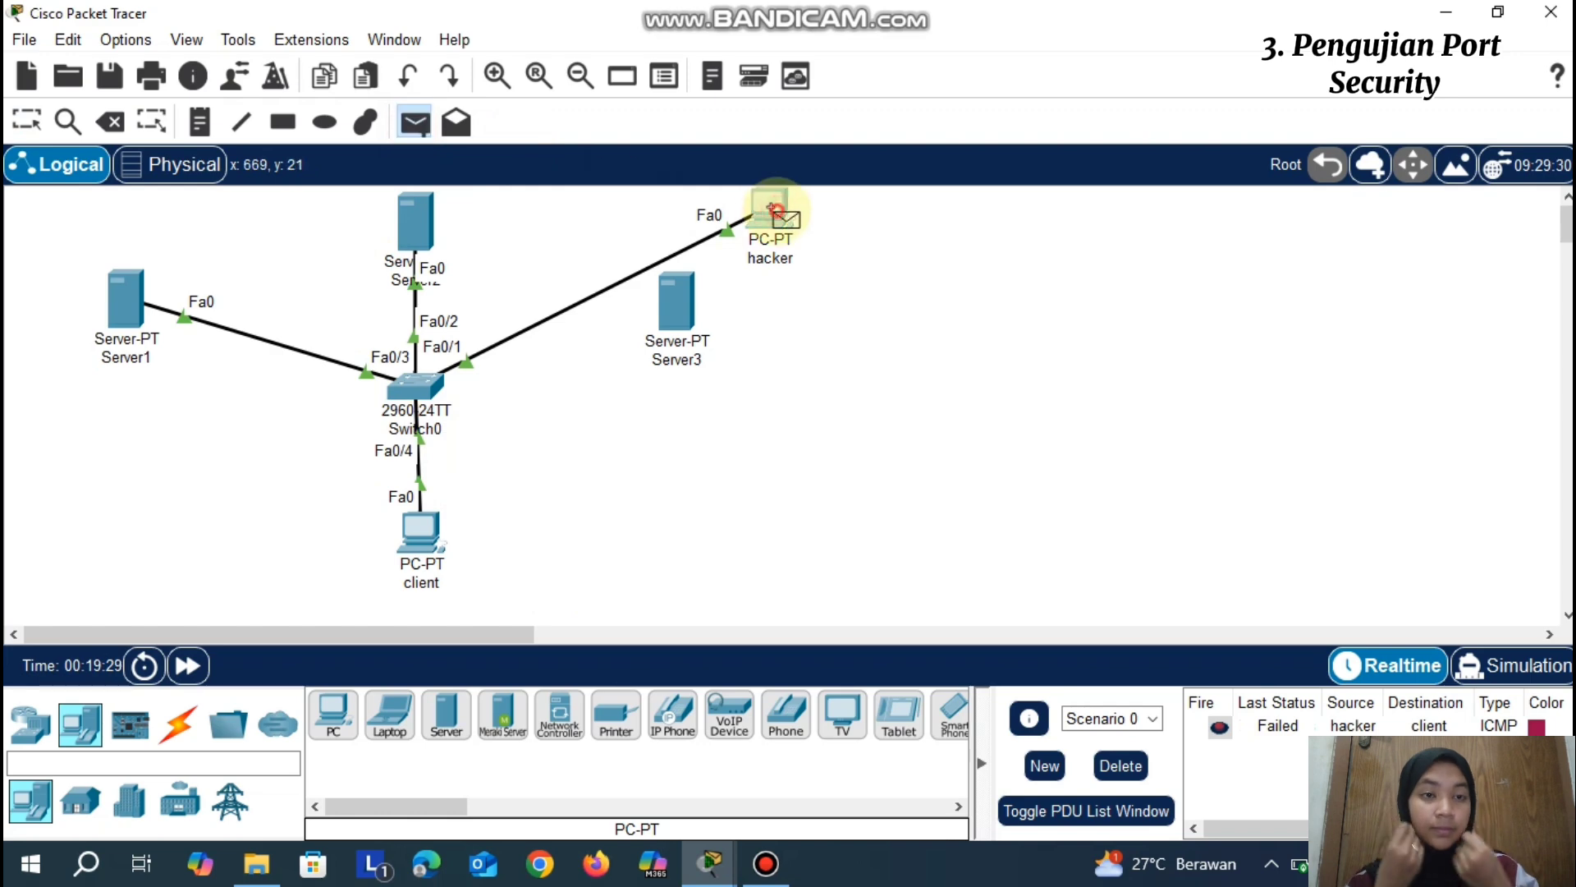
pyautogui.click(423, 526)
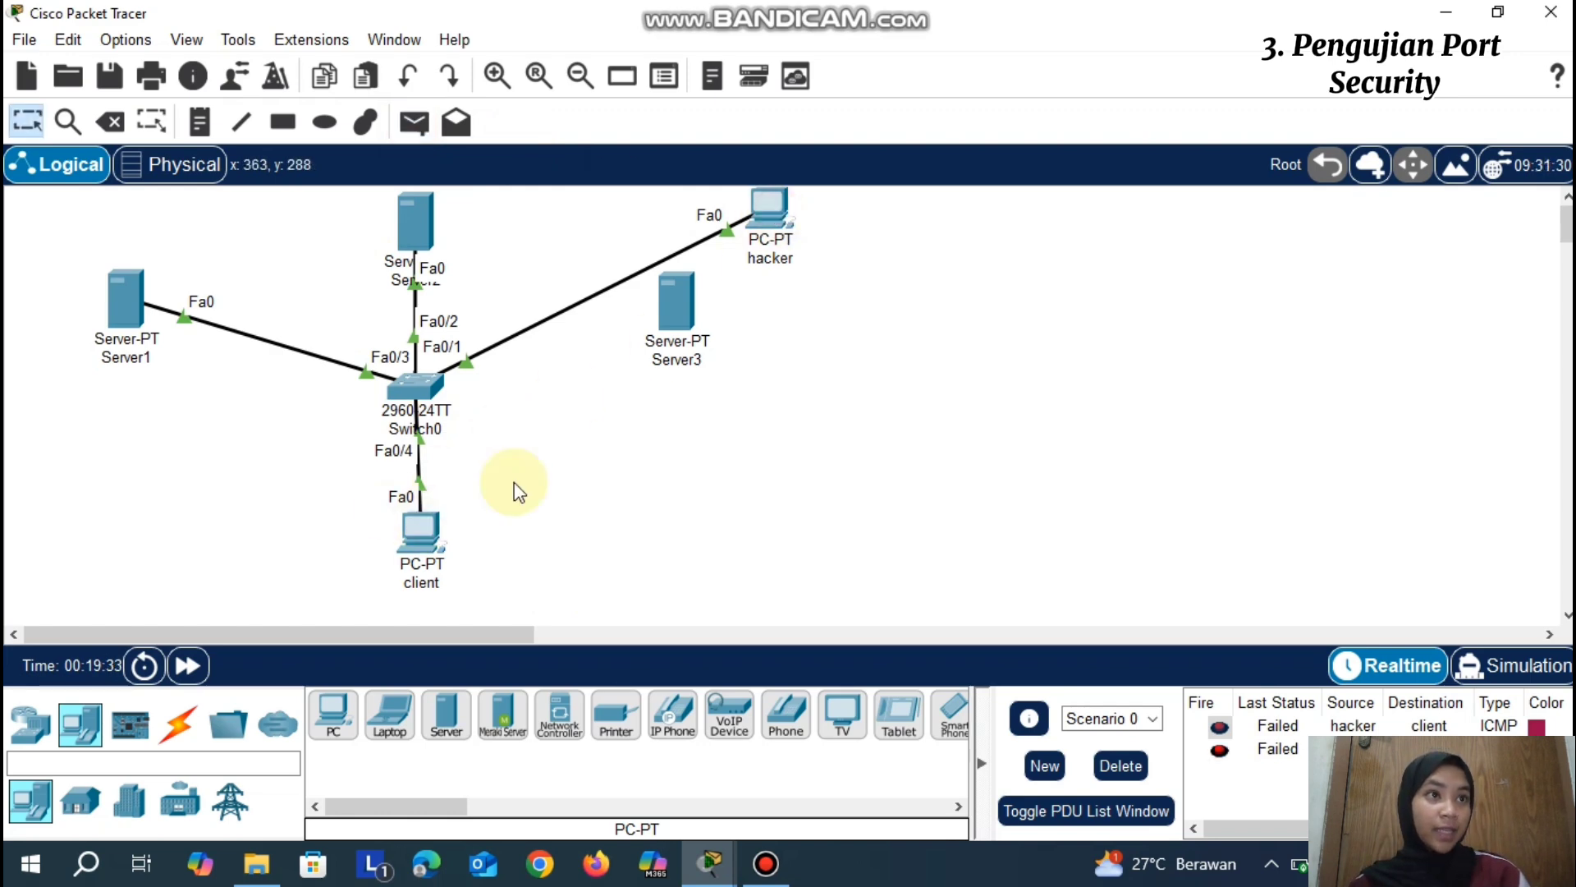
# Give the hacker PC the static IPv4 address 192.168.50.5 with the default subnet mask and close its window
pyautogui.click(771, 214)
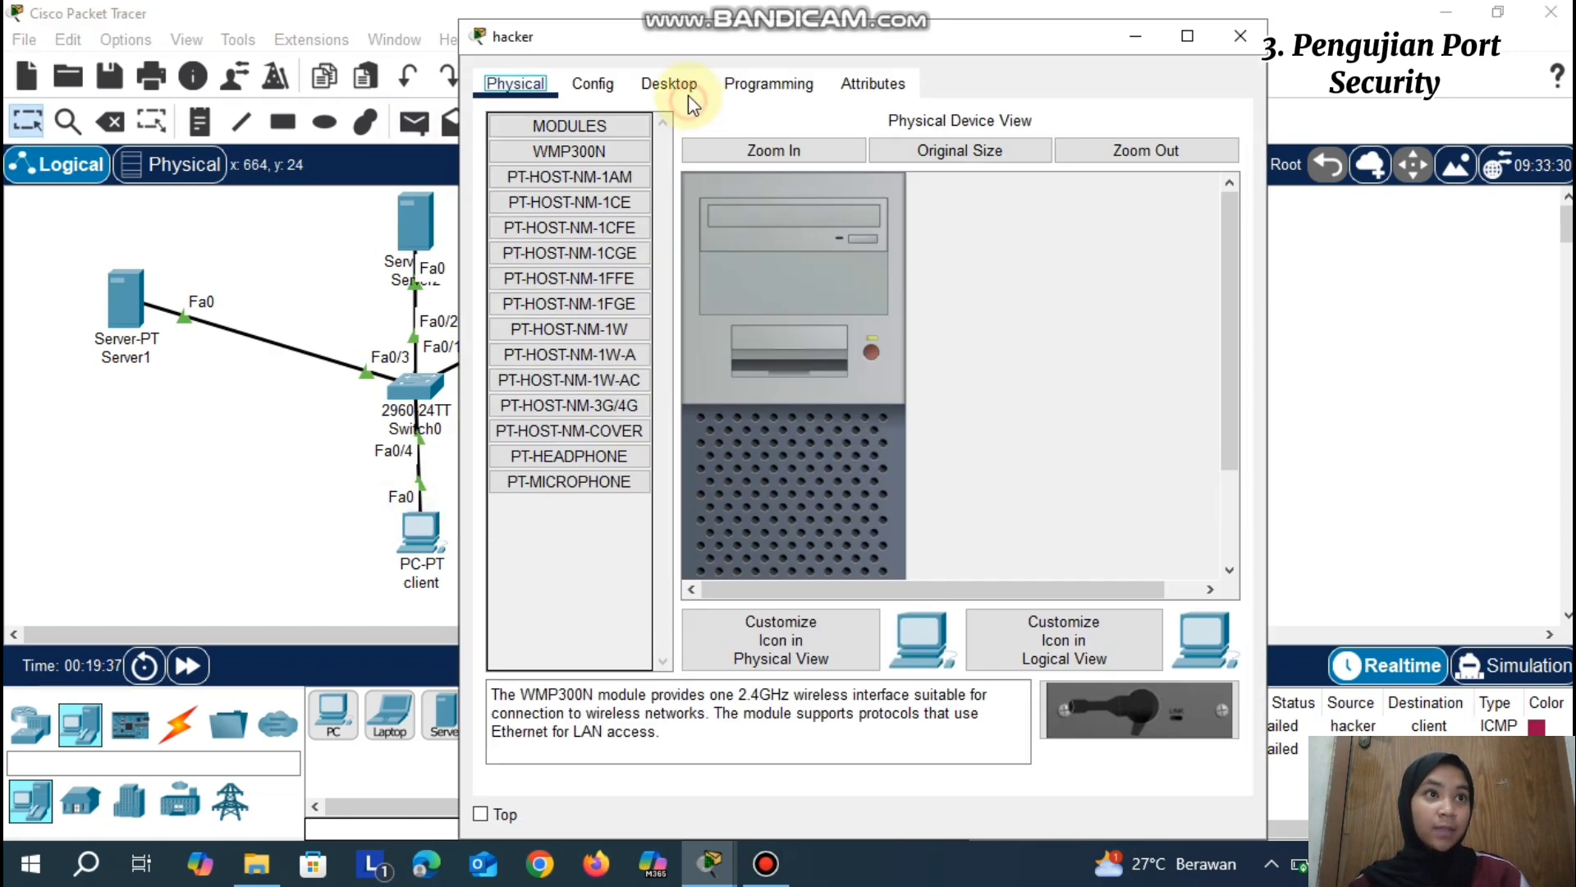
pyautogui.click(682, 89)
pyautogui.click(564, 202)
pyautogui.click(777, 253)
pyautogui.write('192')
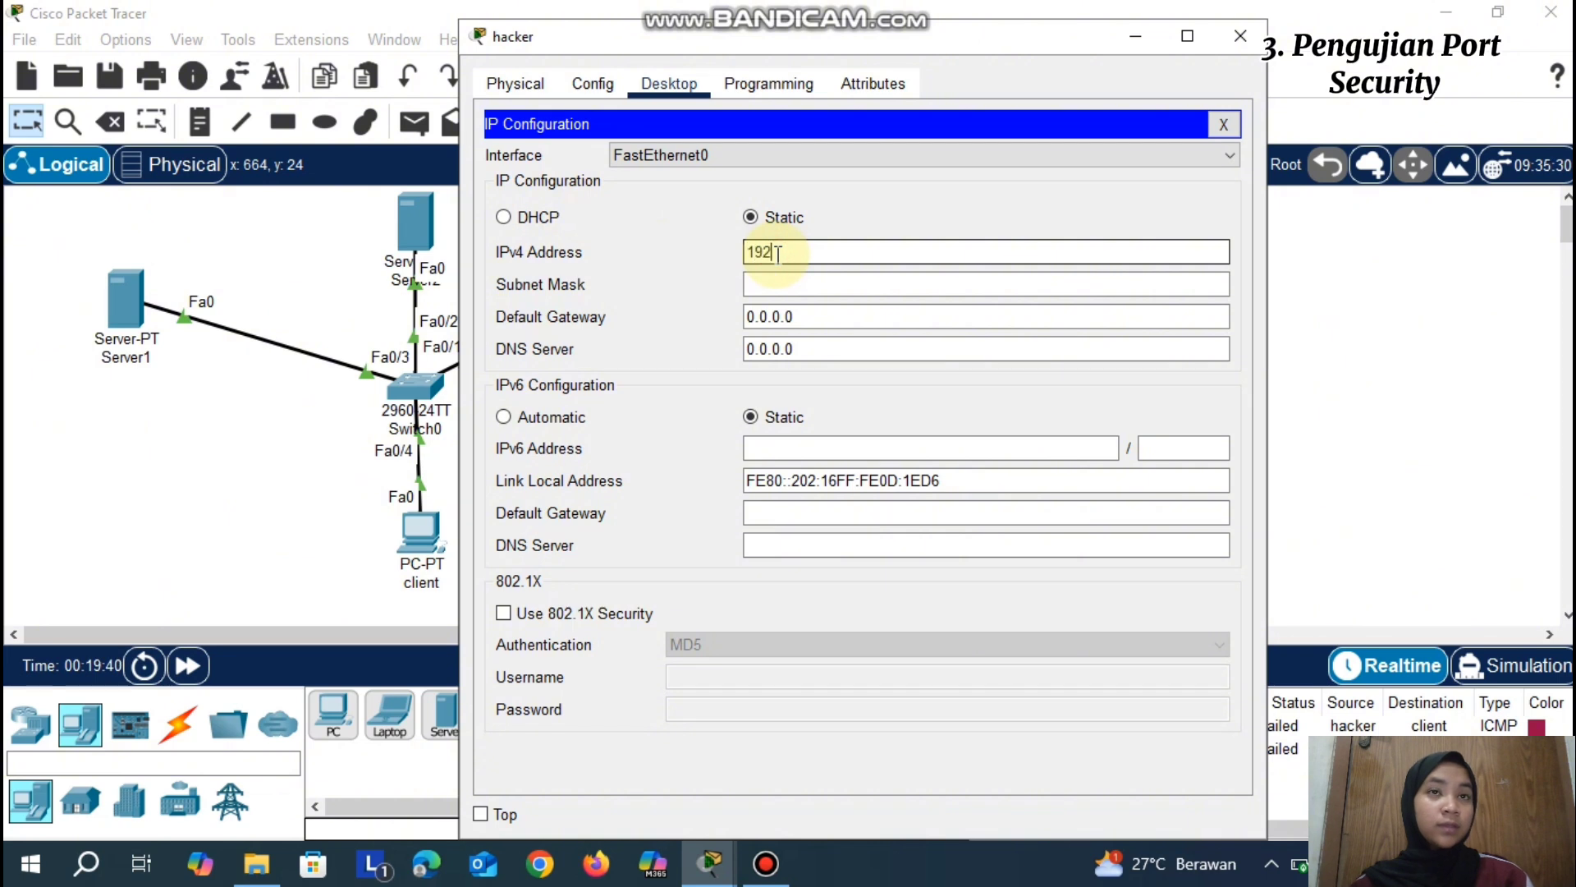
pyautogui.write('.168.50.5')
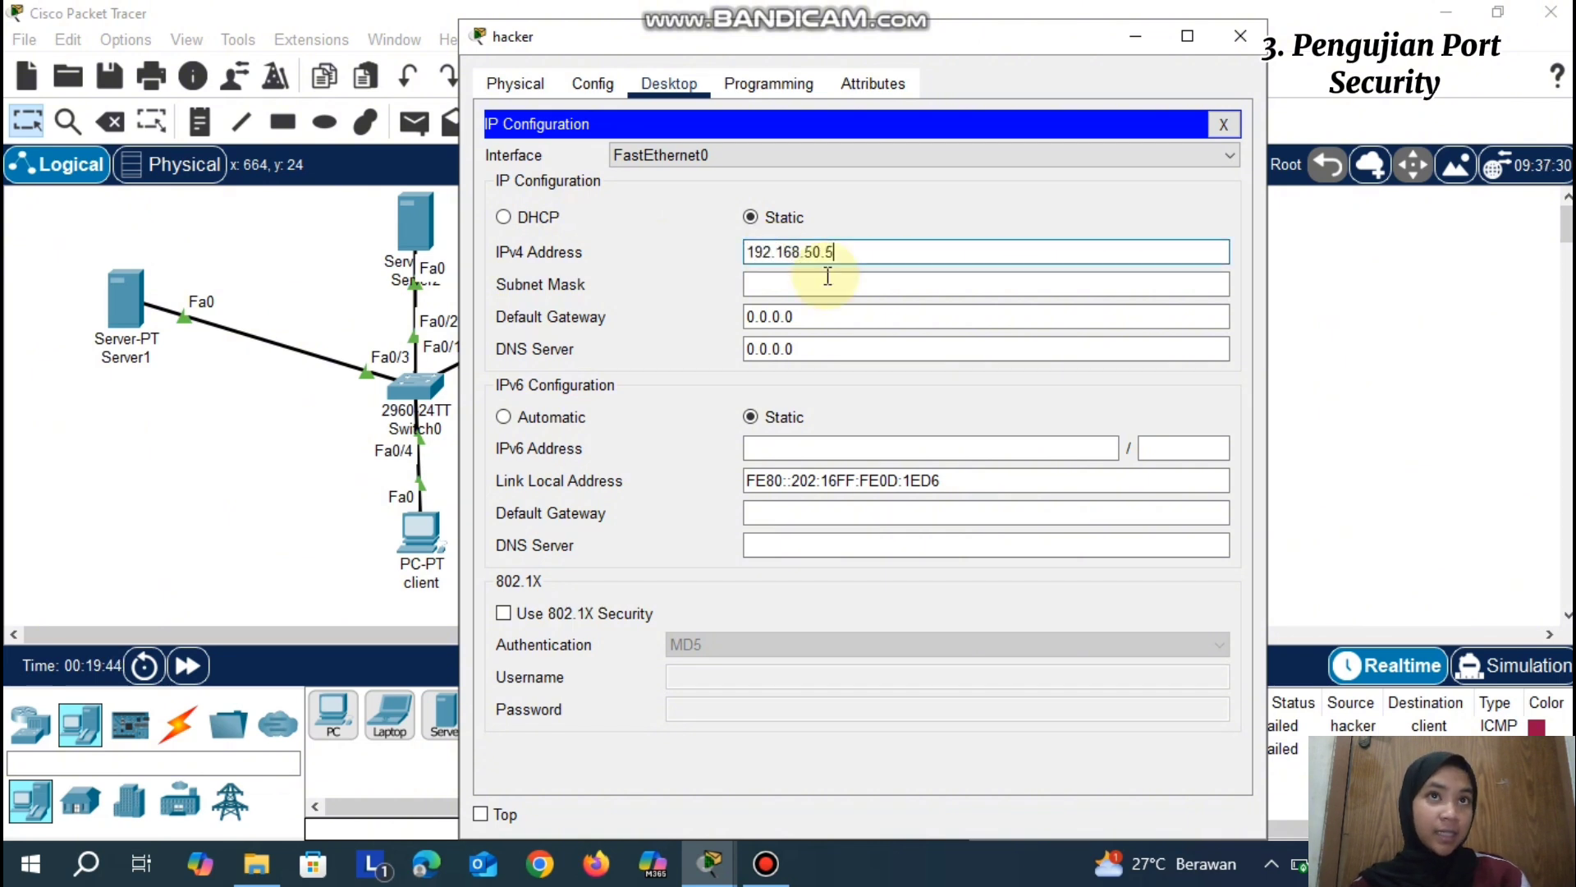
pyautogui.click(830, 285)
pyautogui.click(1231, 39)
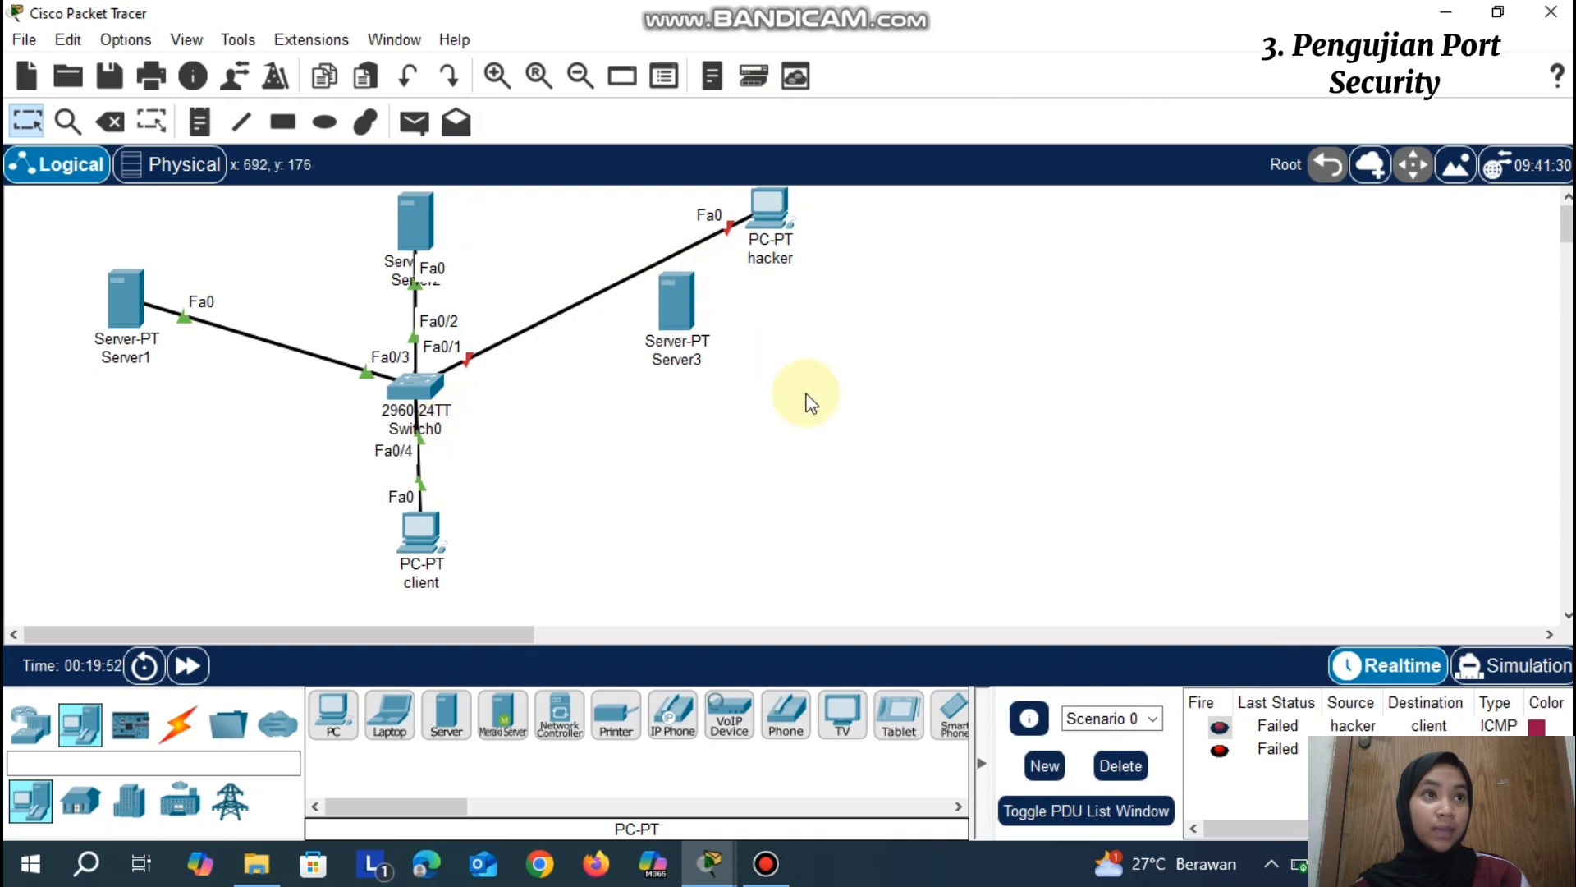
# Delete the PDU test scenario and move the hacker PC's end of the Fa0/1 cable back to Server3's FastEthernet0 port
pyautogui.click(1121, 765)
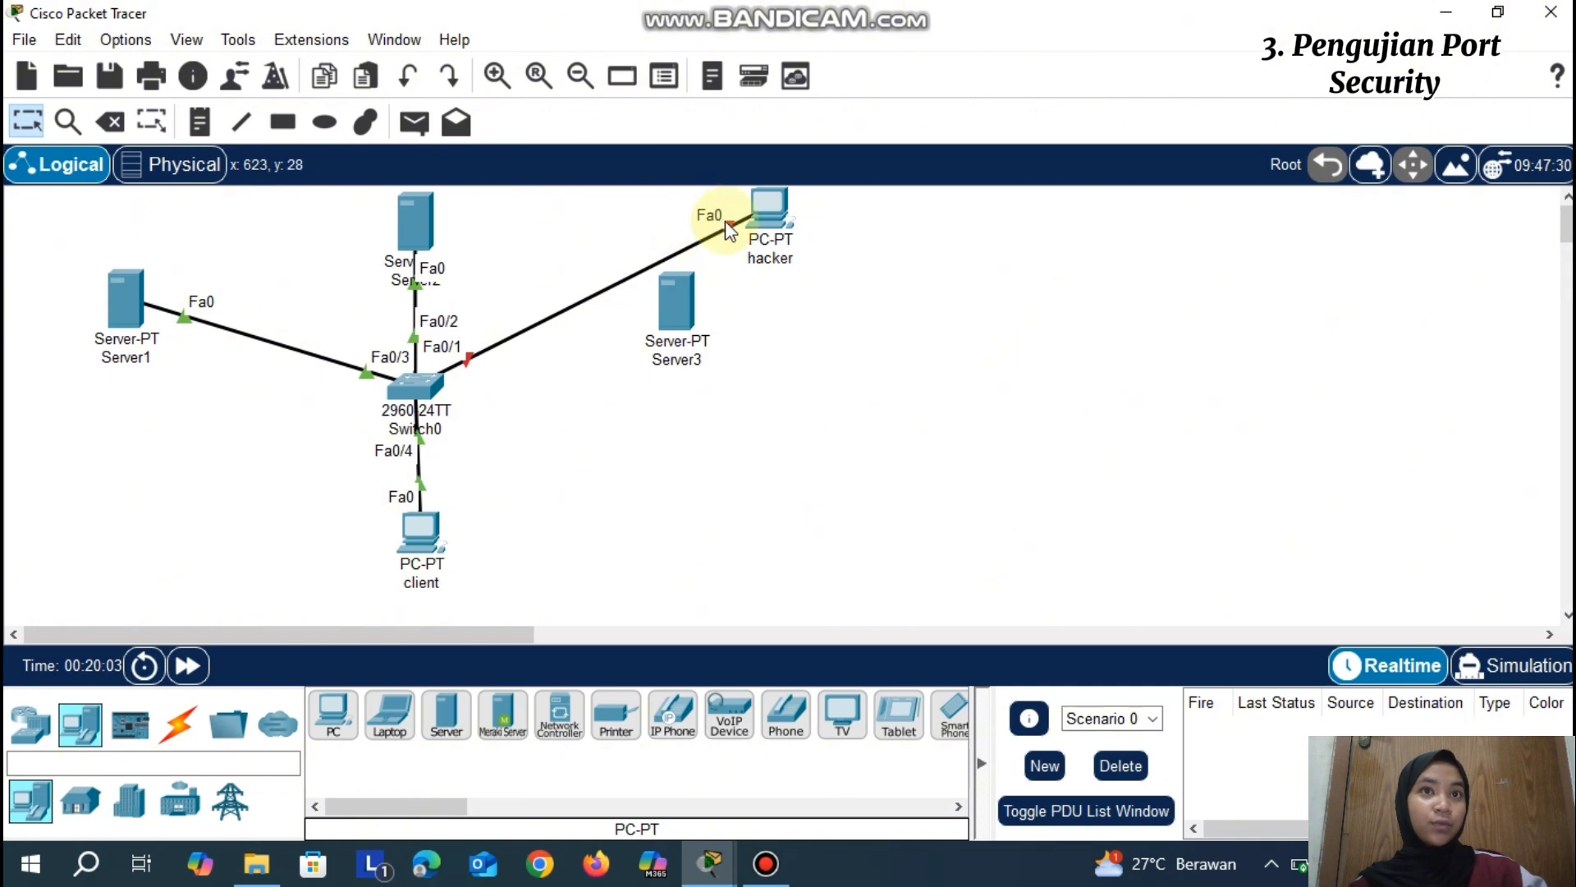
pyautogui.moveTo(727, 246); pyautogui.dragTo(689, 322)
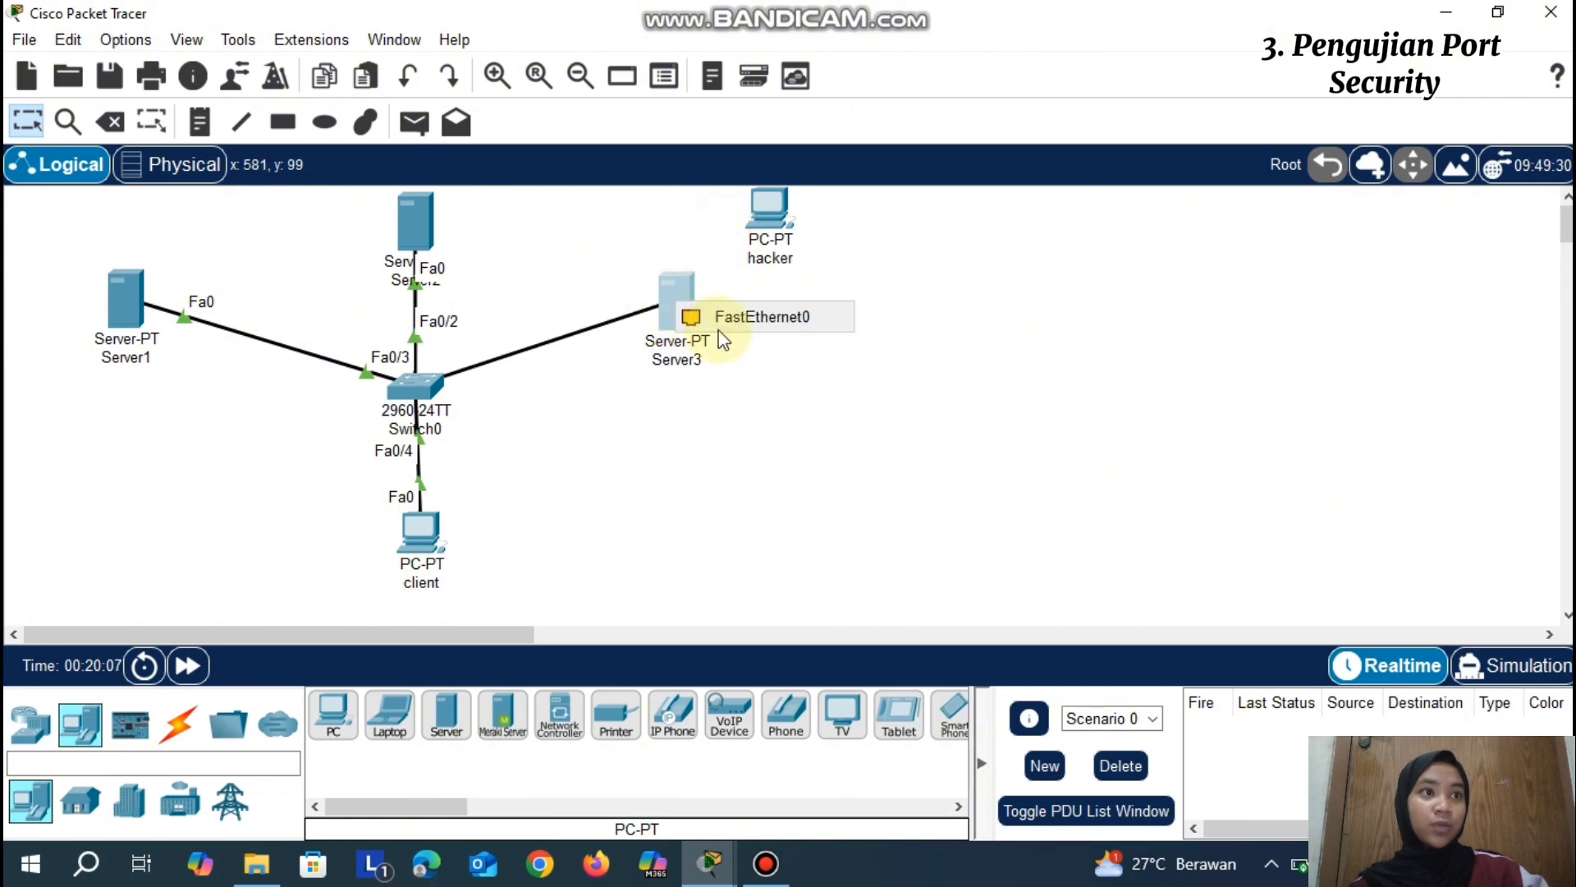
pyautogui.click(743, 314)
pyautogui.moveTo(663, 319)
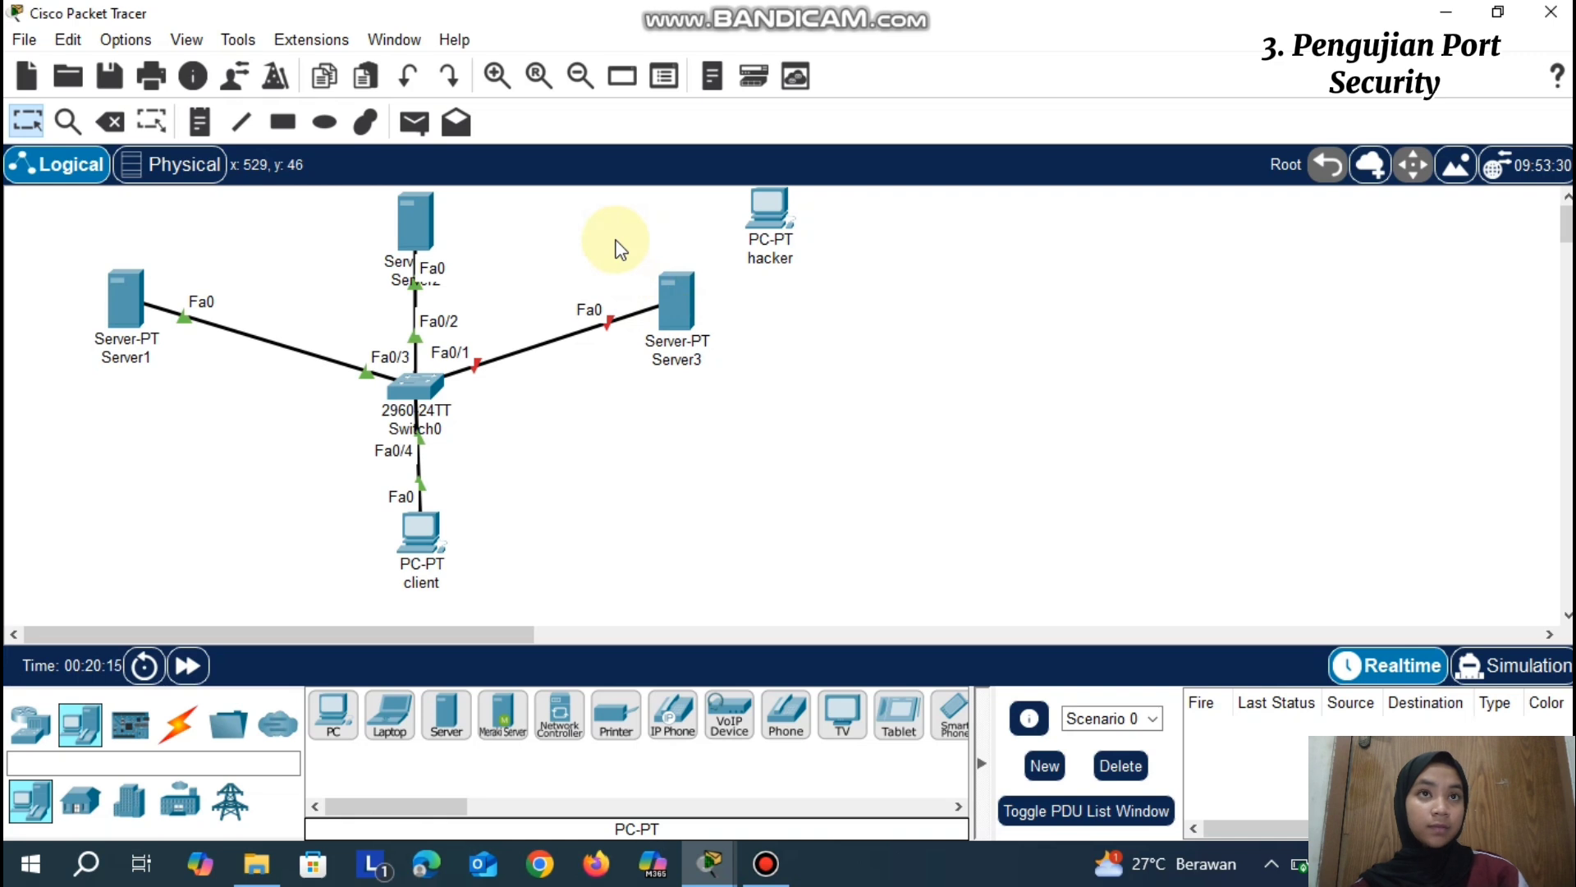
# In Switch0's CLI, leave and re-enter interface fa0/1 and enable it with no shutdown
pyautogui.click(415, 386)
pyautogui.click(885, 707)
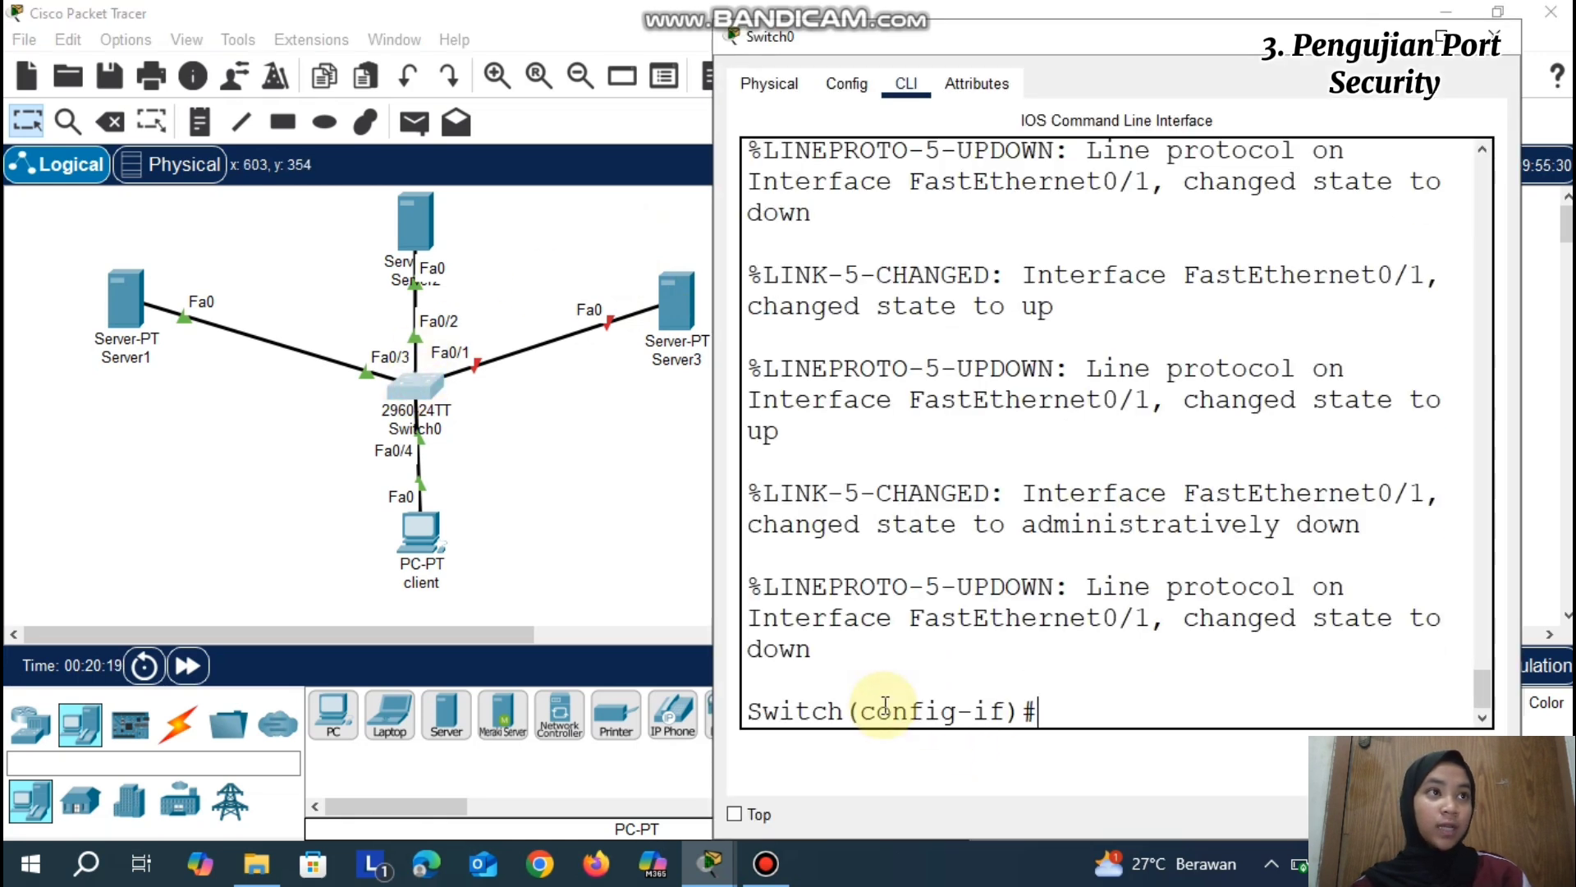
pyautogui.write('exit')
pyautogui.press('Return')
pyautogui.write('int f')
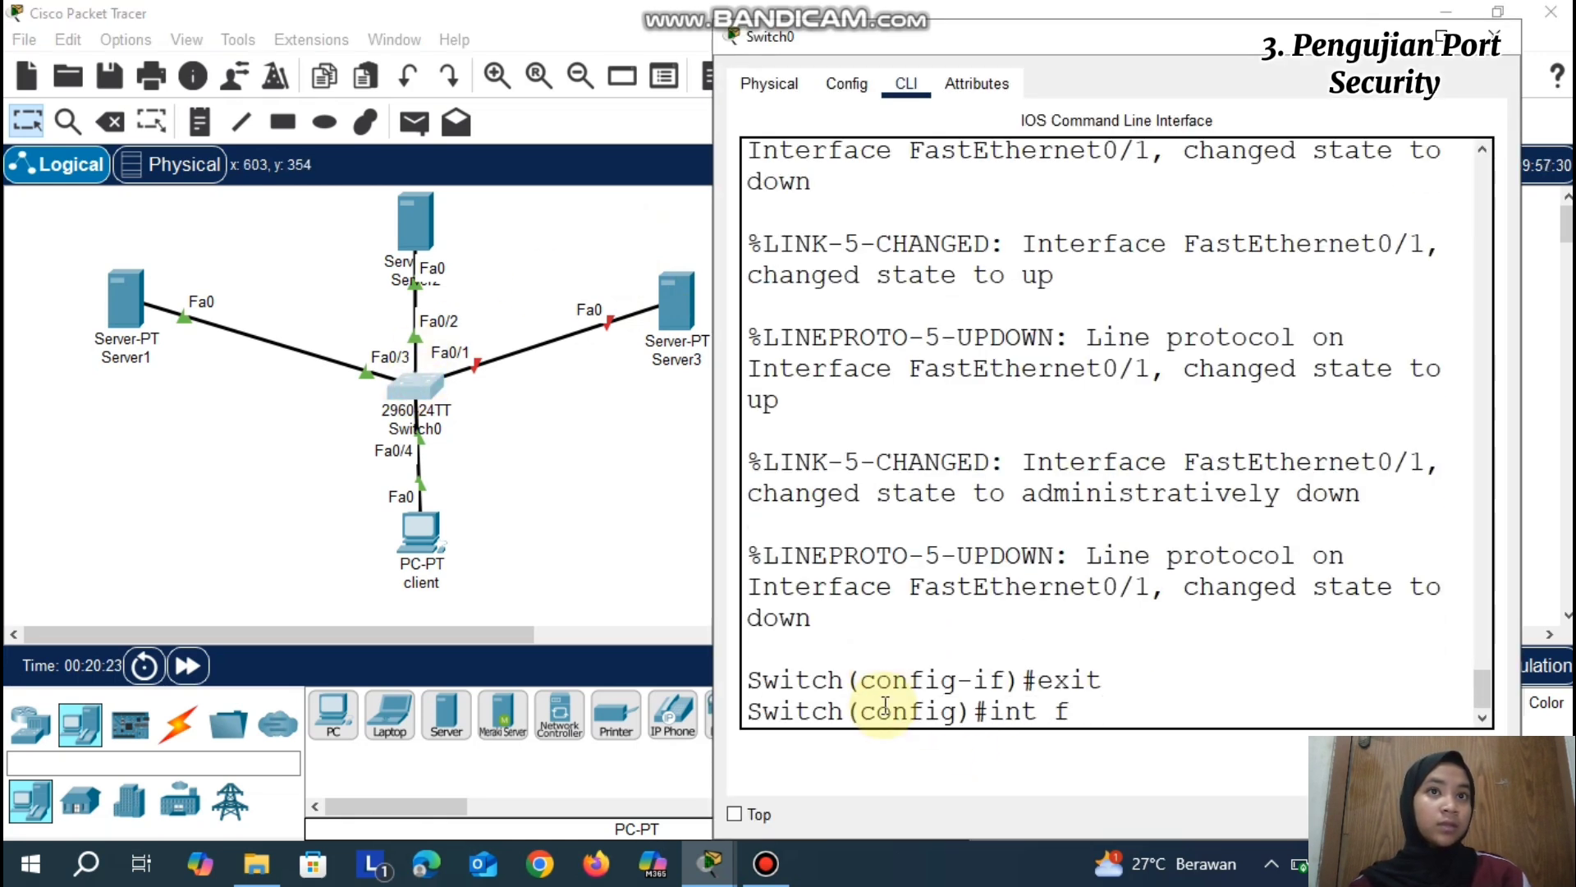
pyautogui.write('a0/1')
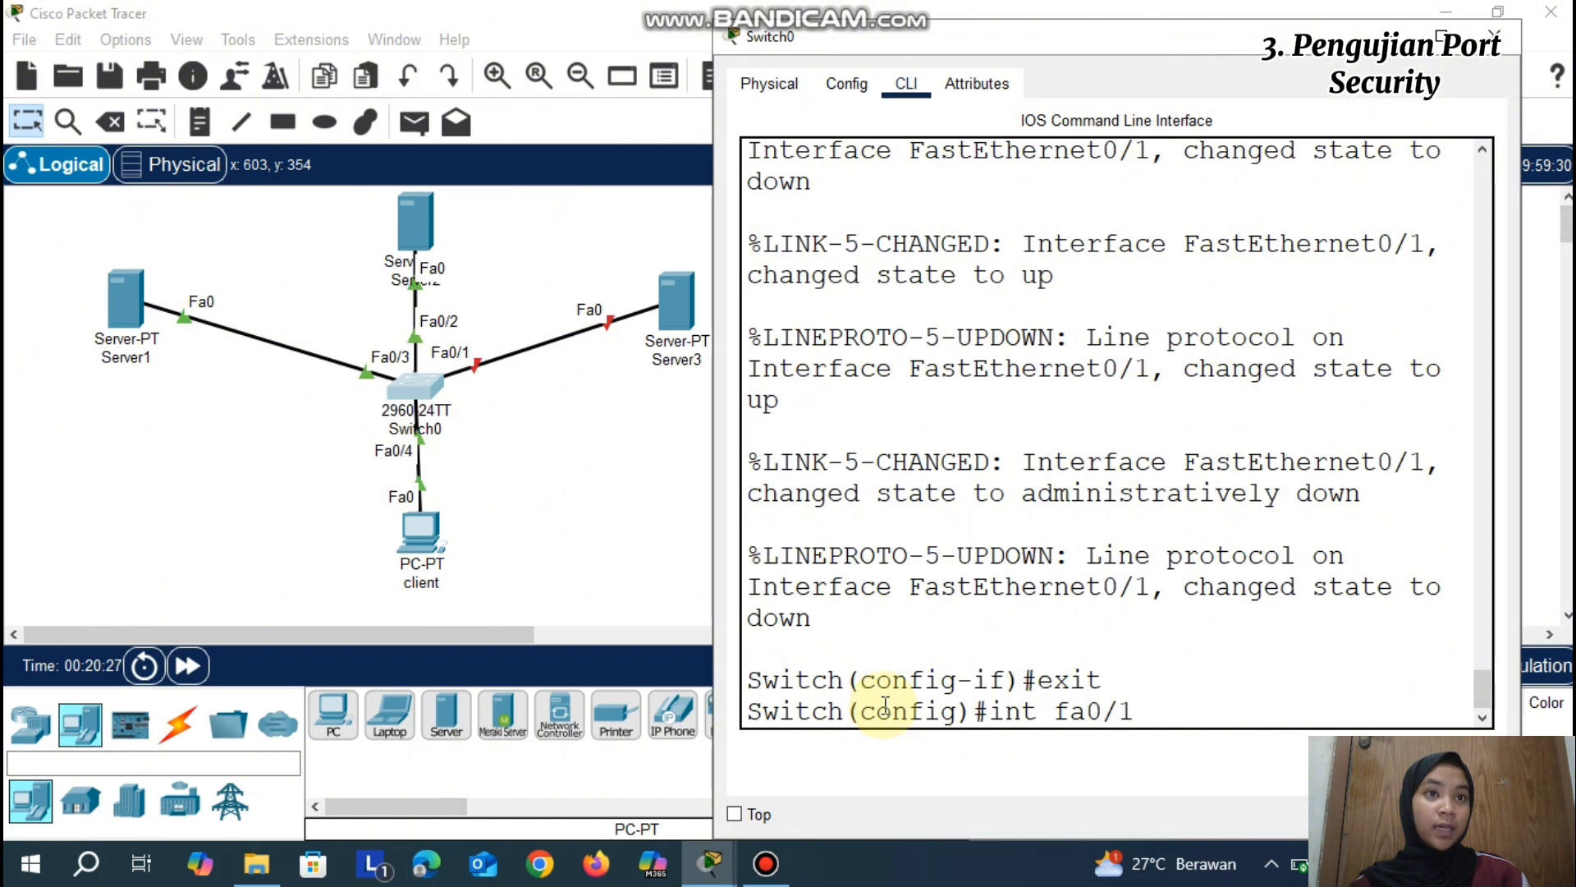
pyautogui.press('Return')
pyautogui.write('no shutdown')
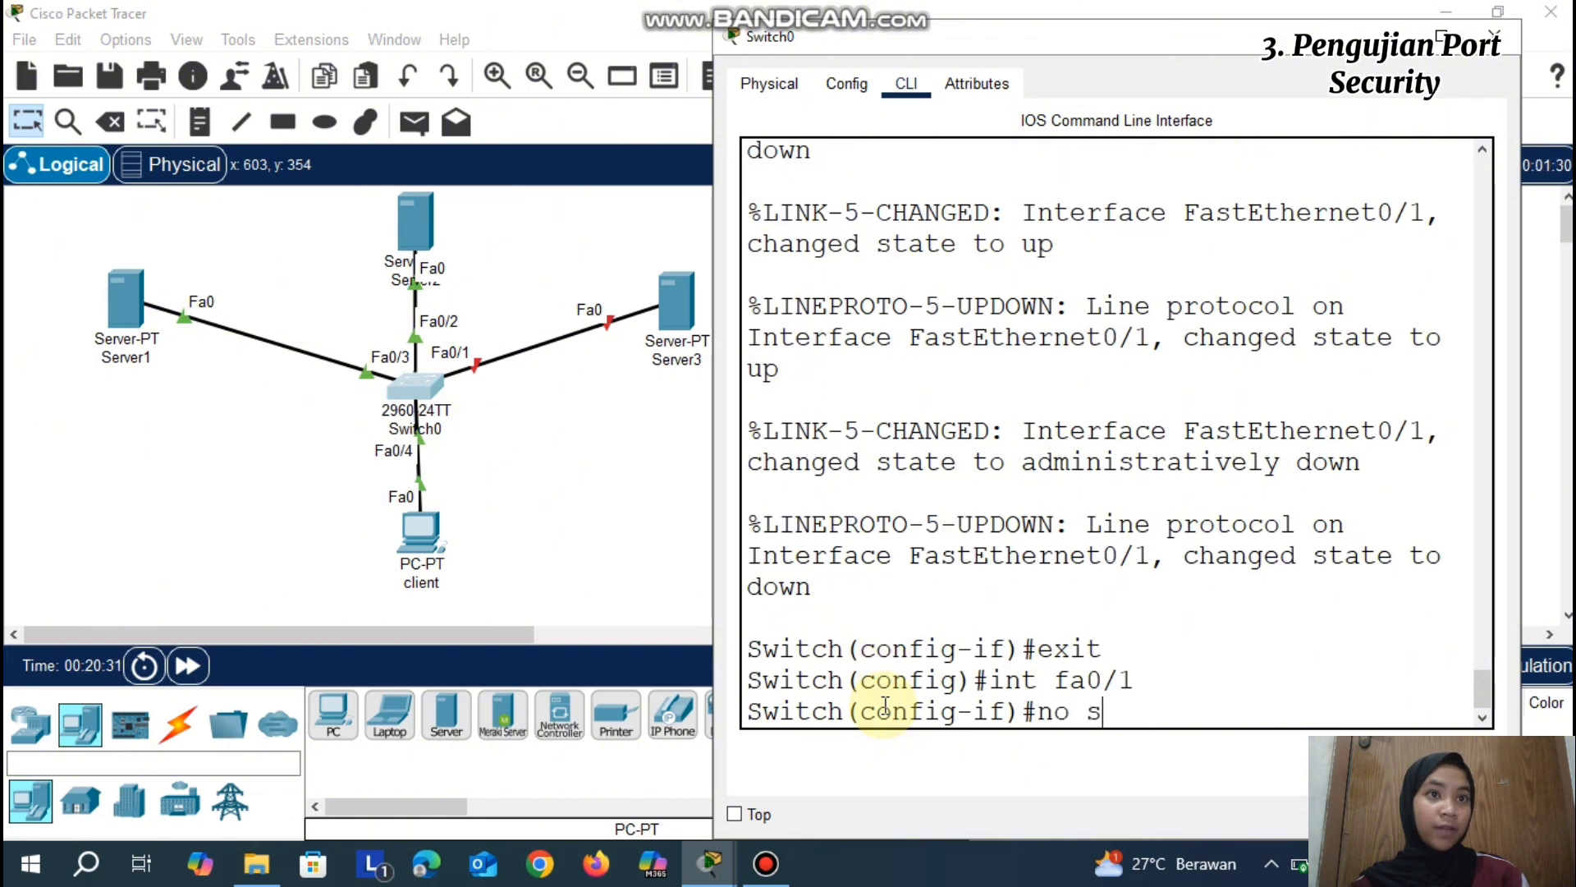
pyautogui.press('Return')
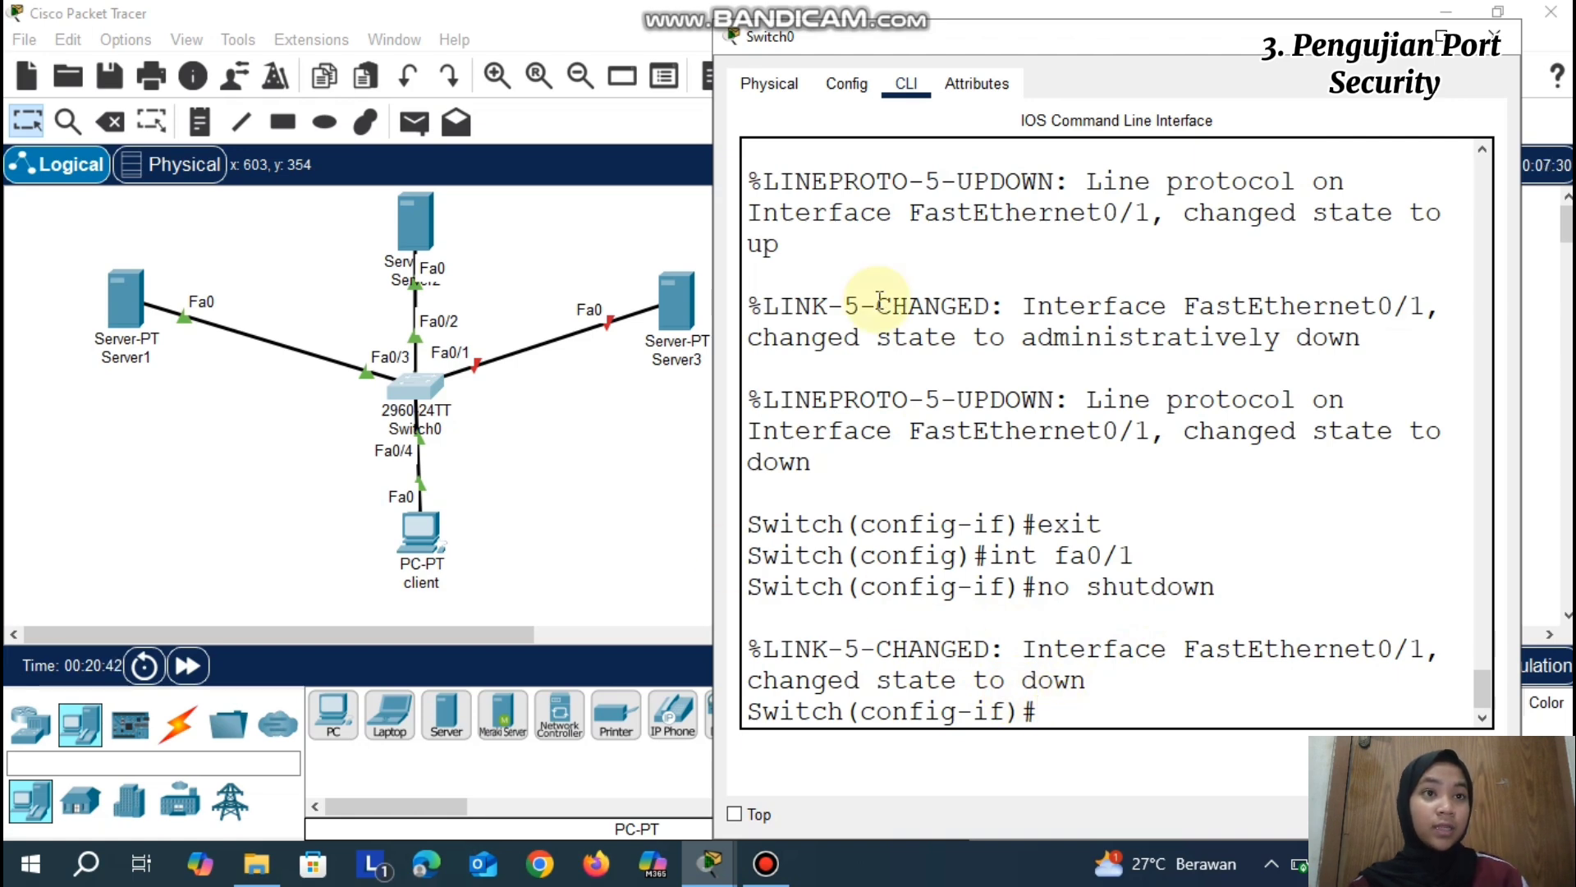
# Shrink Switch0's window to uncover the workspace and try to repeat no shutdown on fa0/1
pyautogui.moveTo(716, 32); pyautogui.dragTo(918, 151)
pyautogui.write('no shurdon')
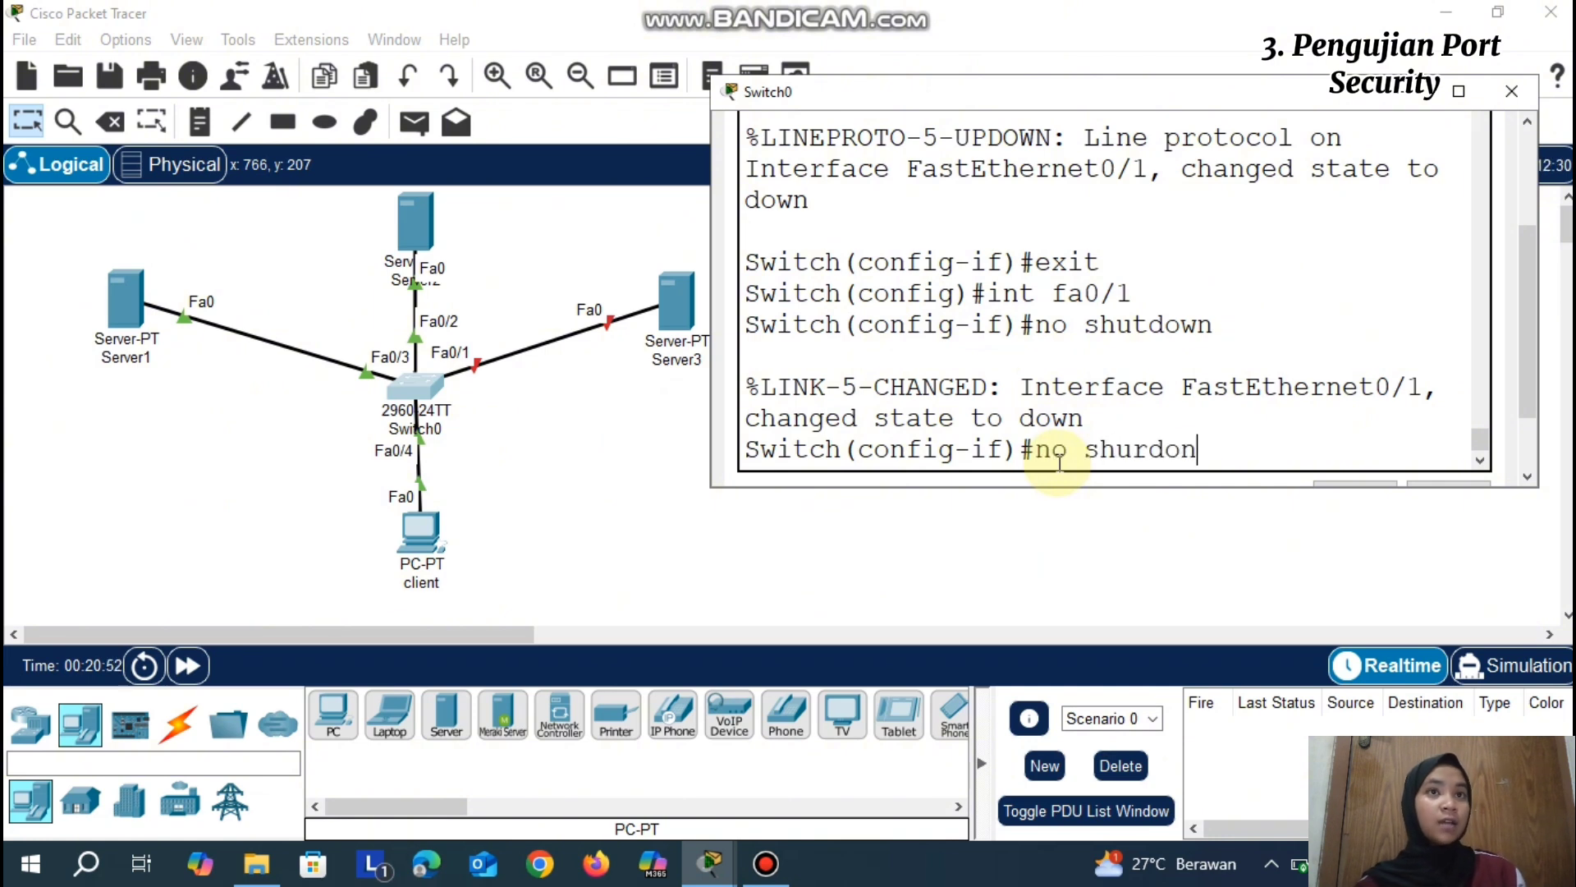
pyautogui.press('BackSpace')
pyautogui.write('wn')
pyautogui.press('Return')
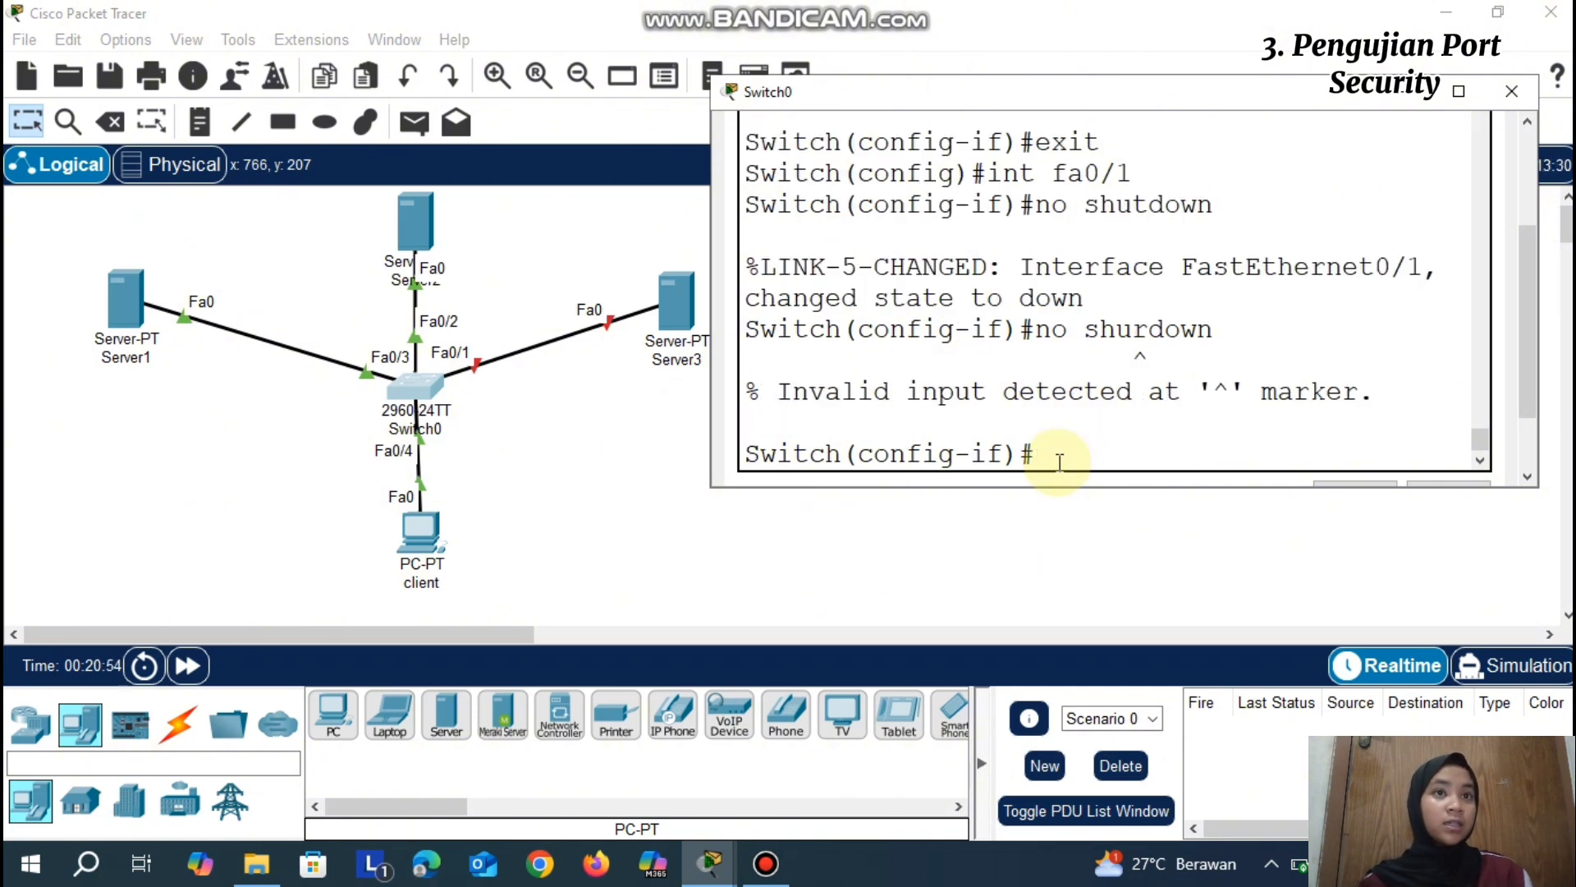
# Reset fa0/1 with shutdown followed by no shutdown and put Switch0's window away
pyautogui.write('no')
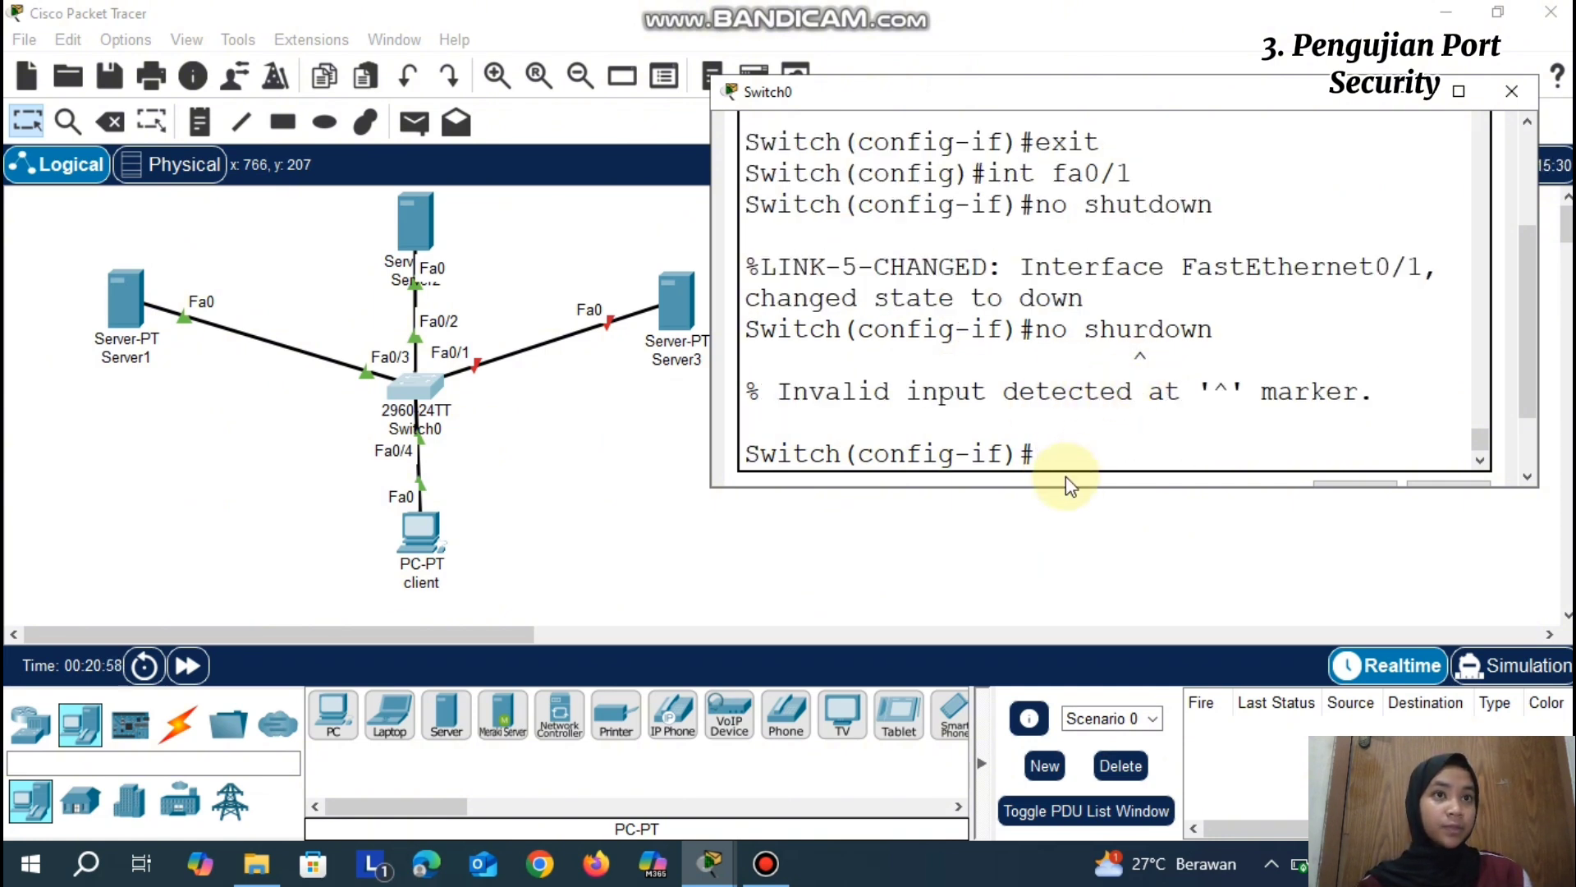
pyautogui.write('shutdown')
pyautogui.press('Return')
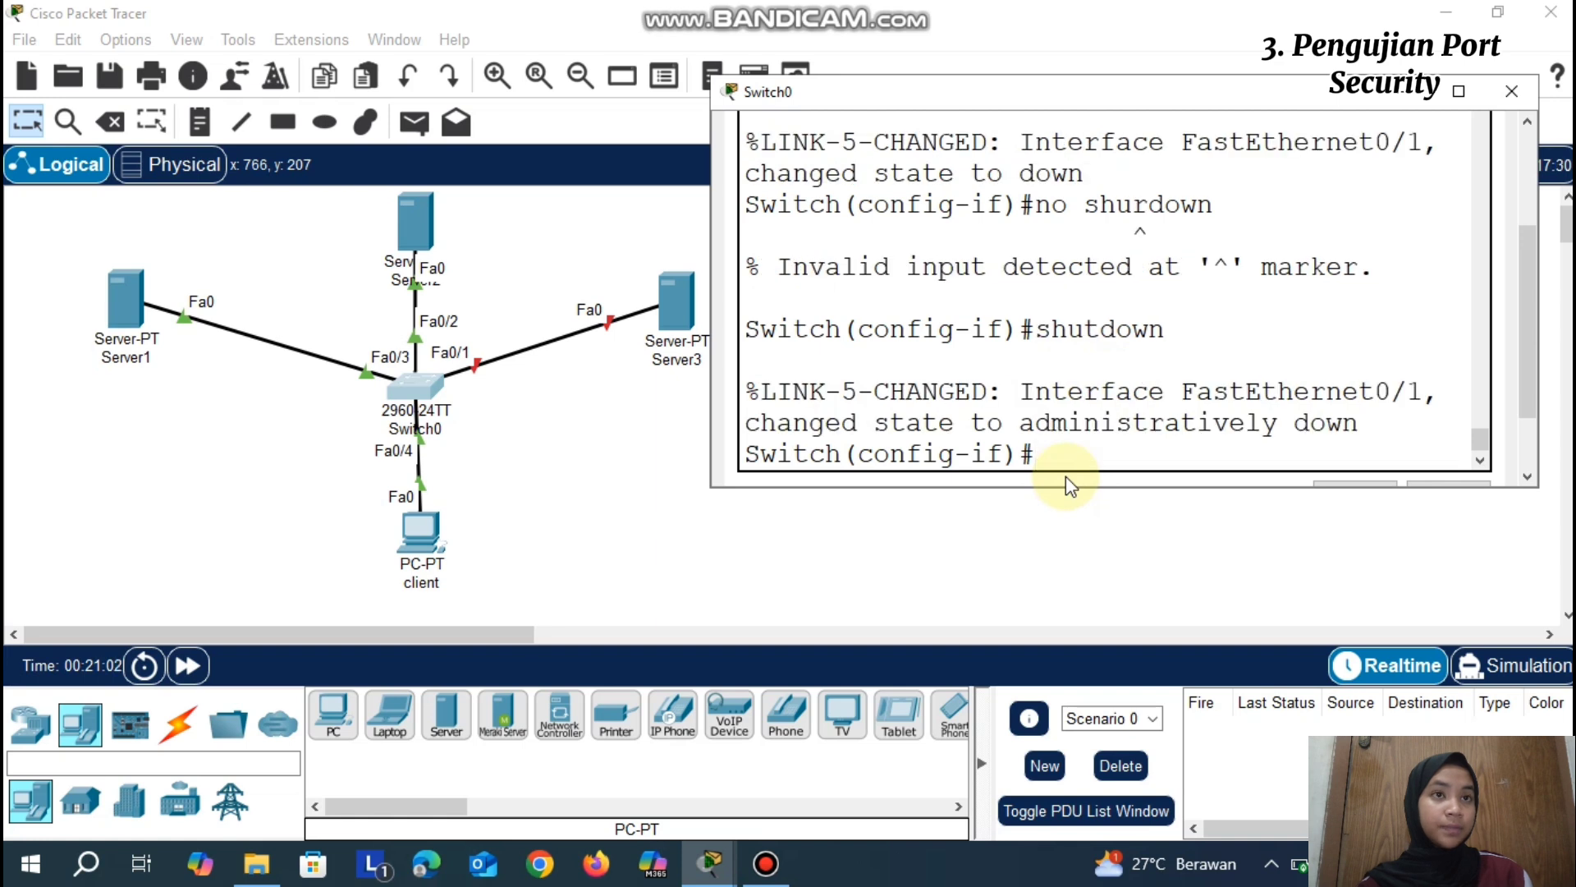
pyautogui.write('no shutdown')
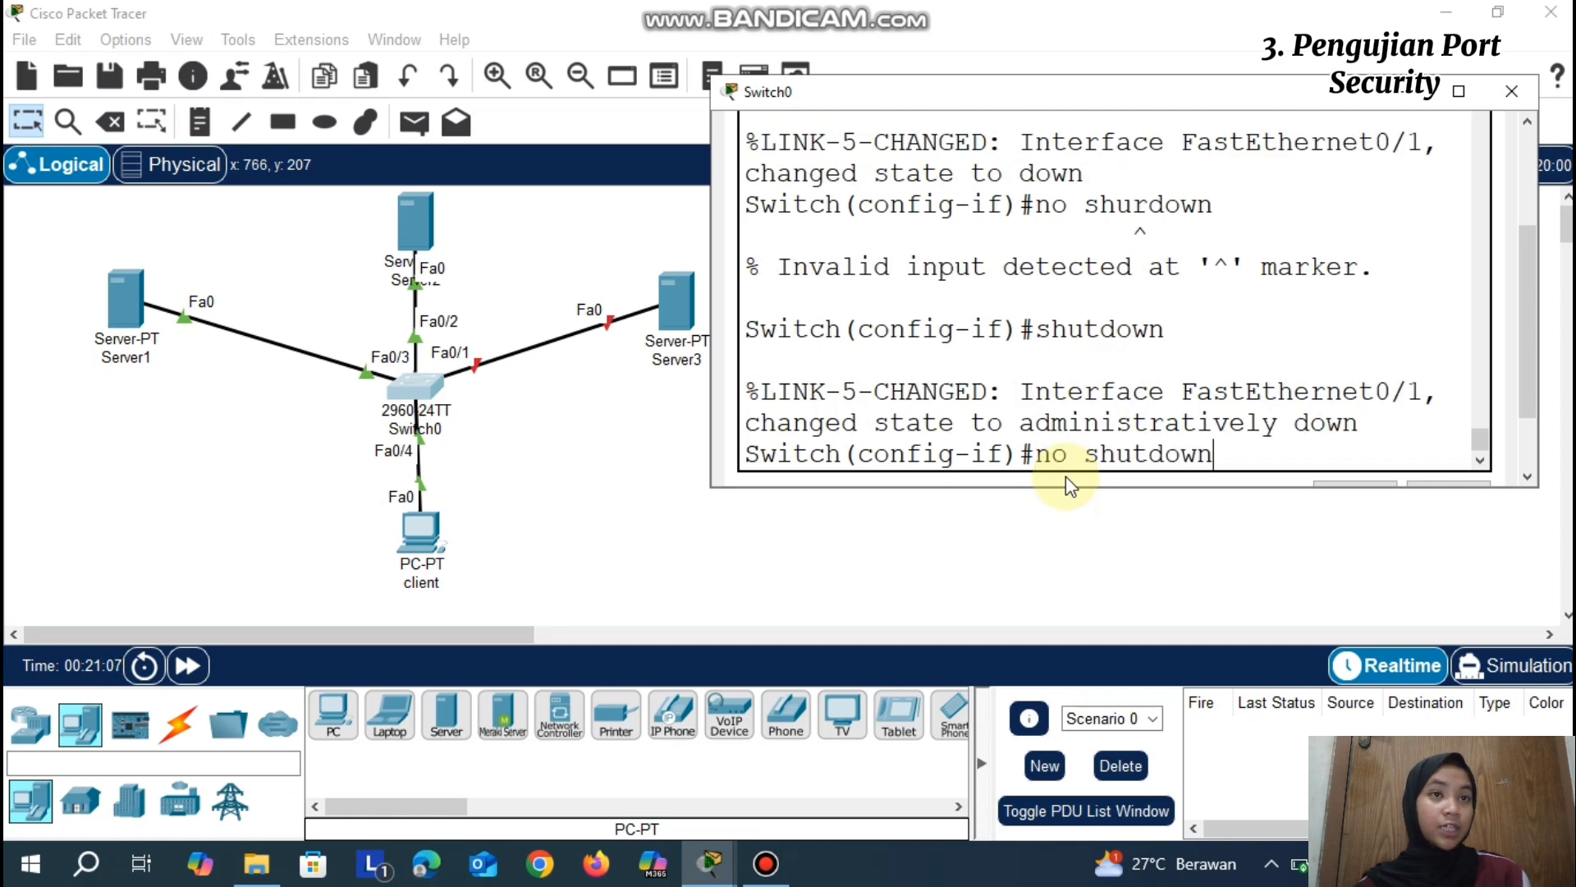
pyautogui.press('Return')
pyautogui.press('Return')
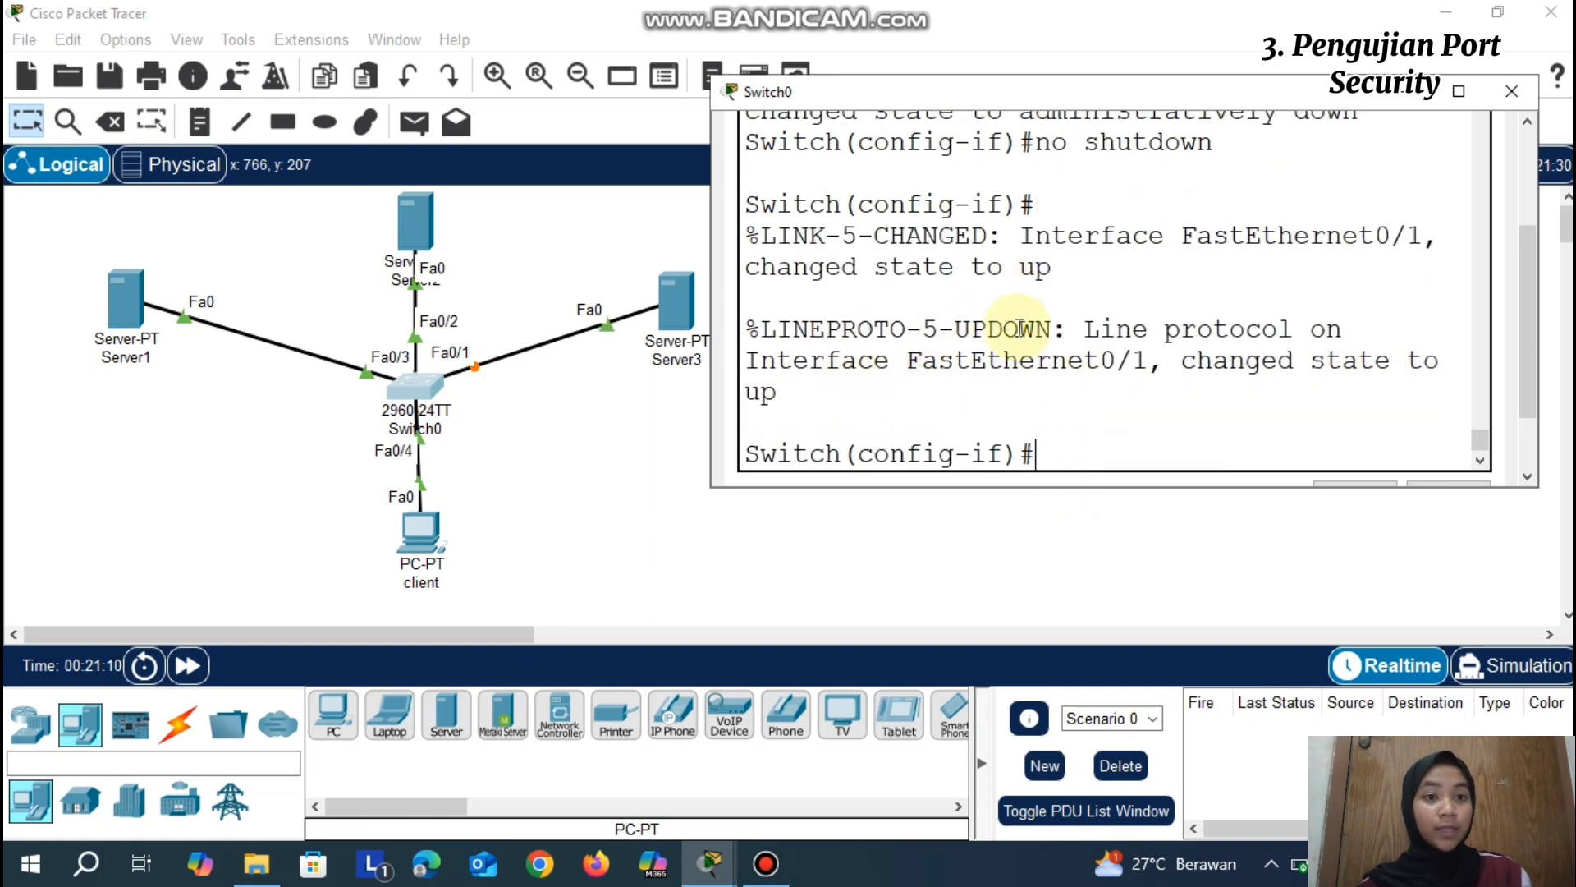
pyautogui.click(1409, 93)
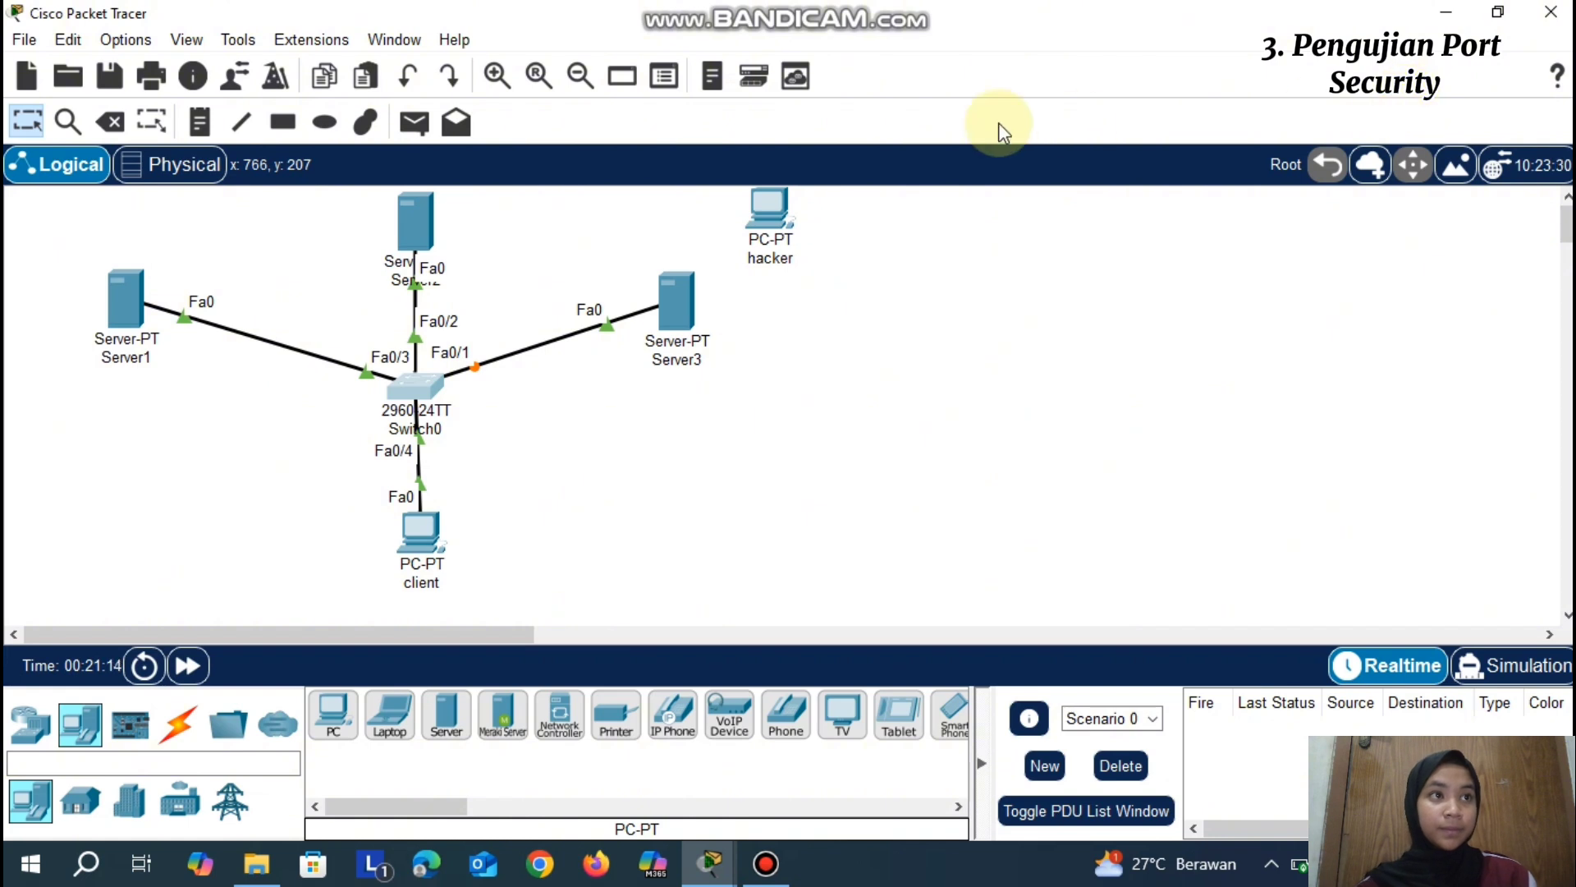
# Reconnect the Server3 end of the Fa0/1 cable to the hacker PC's FastEthernet0 port and fast-forward the simulation time
pyautogui.moveTo(617, 322); pyautogui.dragTo(767, 215)
pyautogui.click(767, 215)
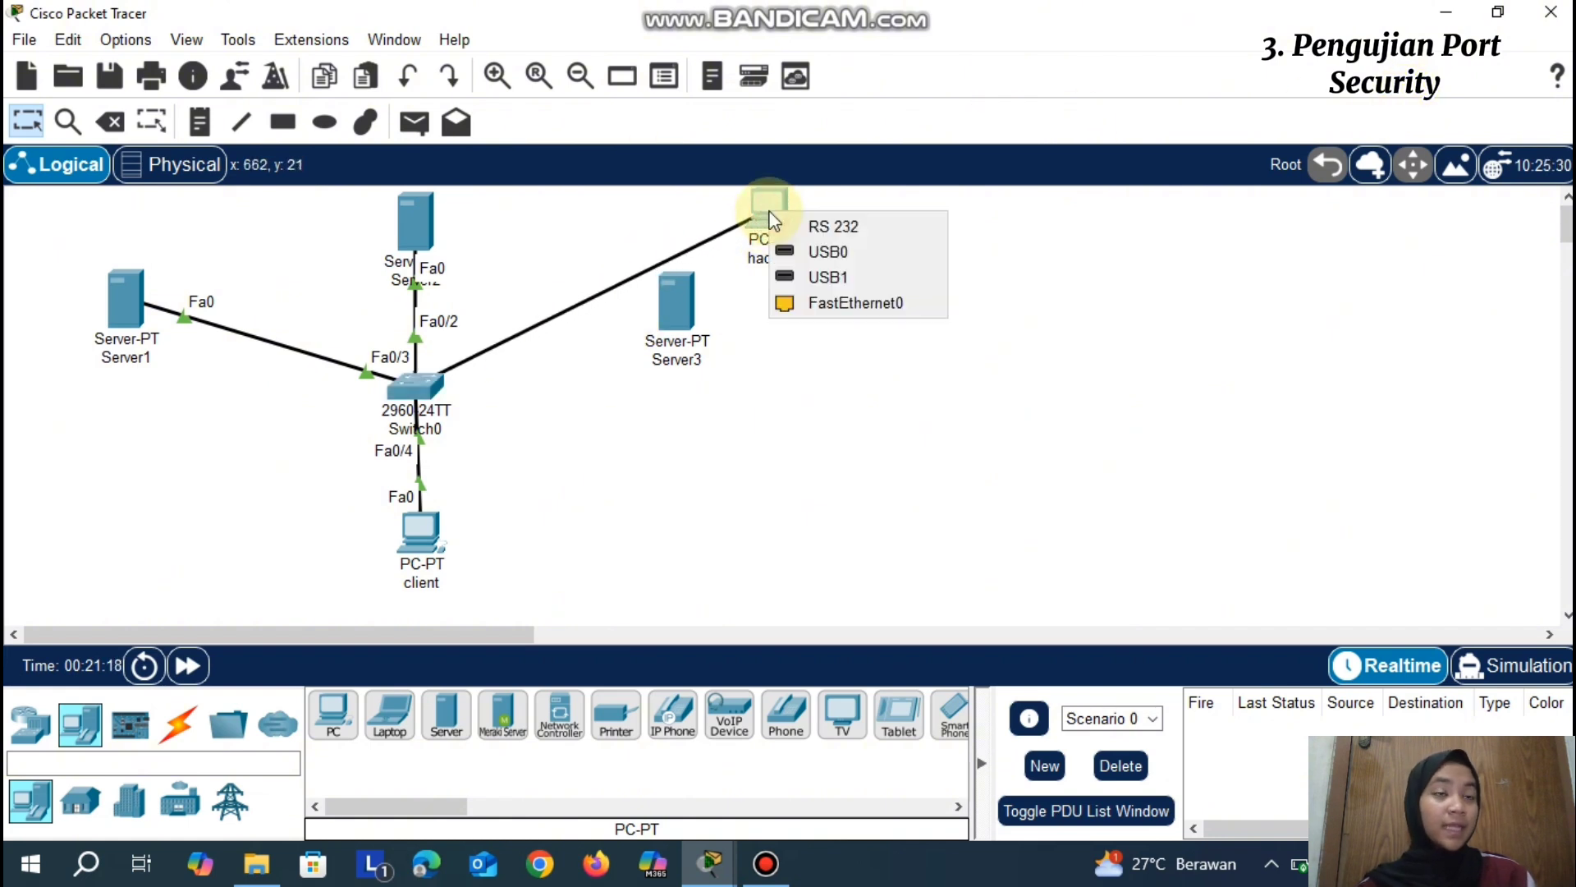
pyautogui.click(847, 304)
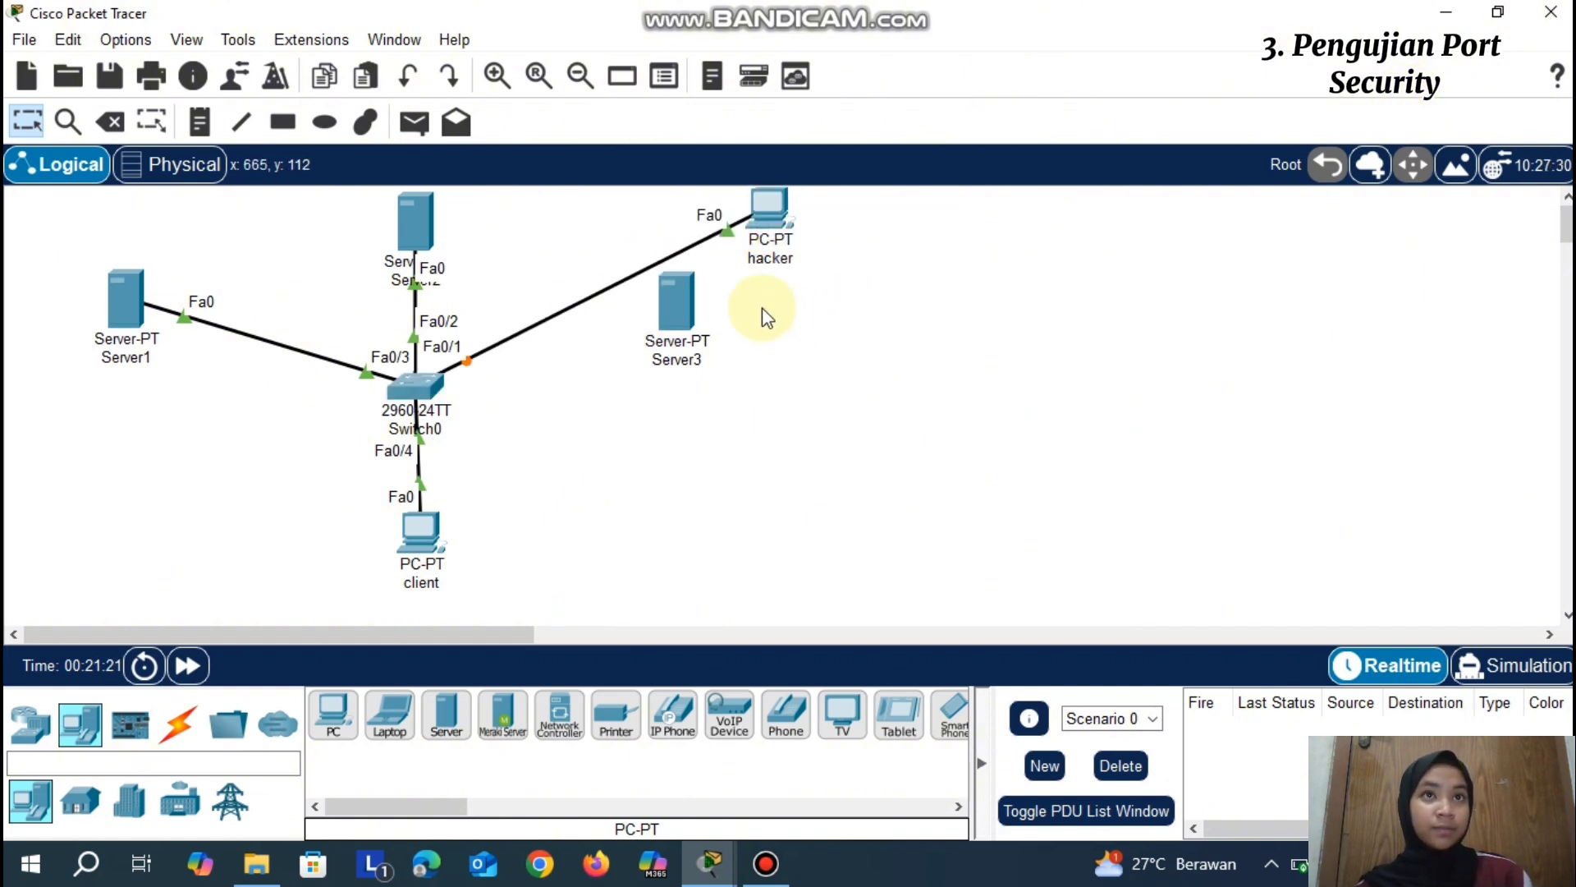
pyautogui.click(187, 665)
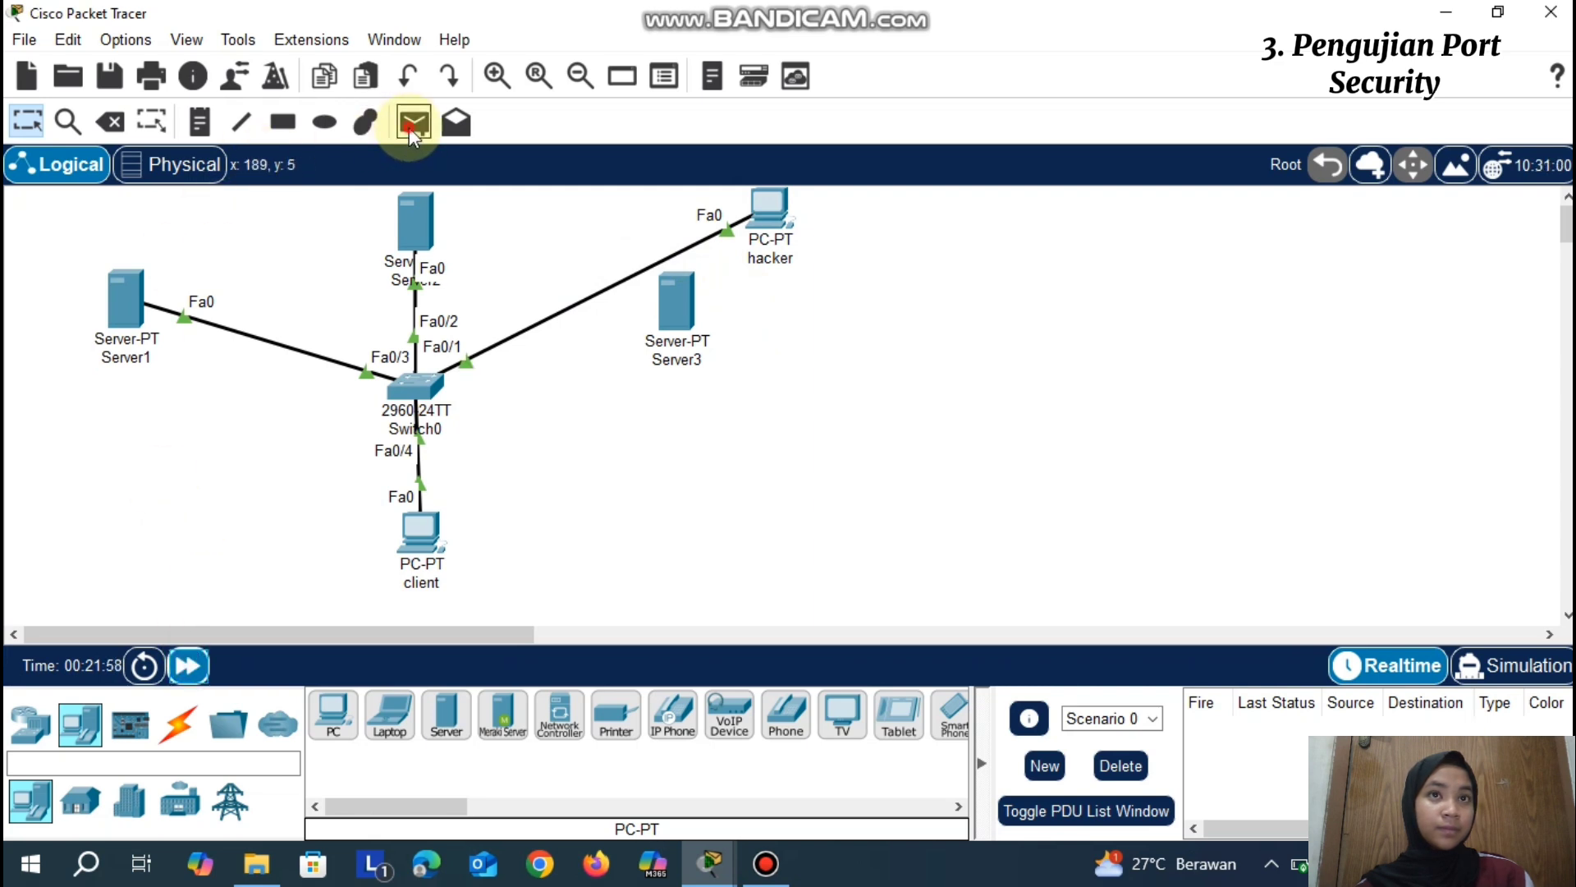
# Send a simple PDU from the hacker PC to the client to trigger the port-security check
pyautogui.click(413, 123)
pyautogui.click(769, 209)
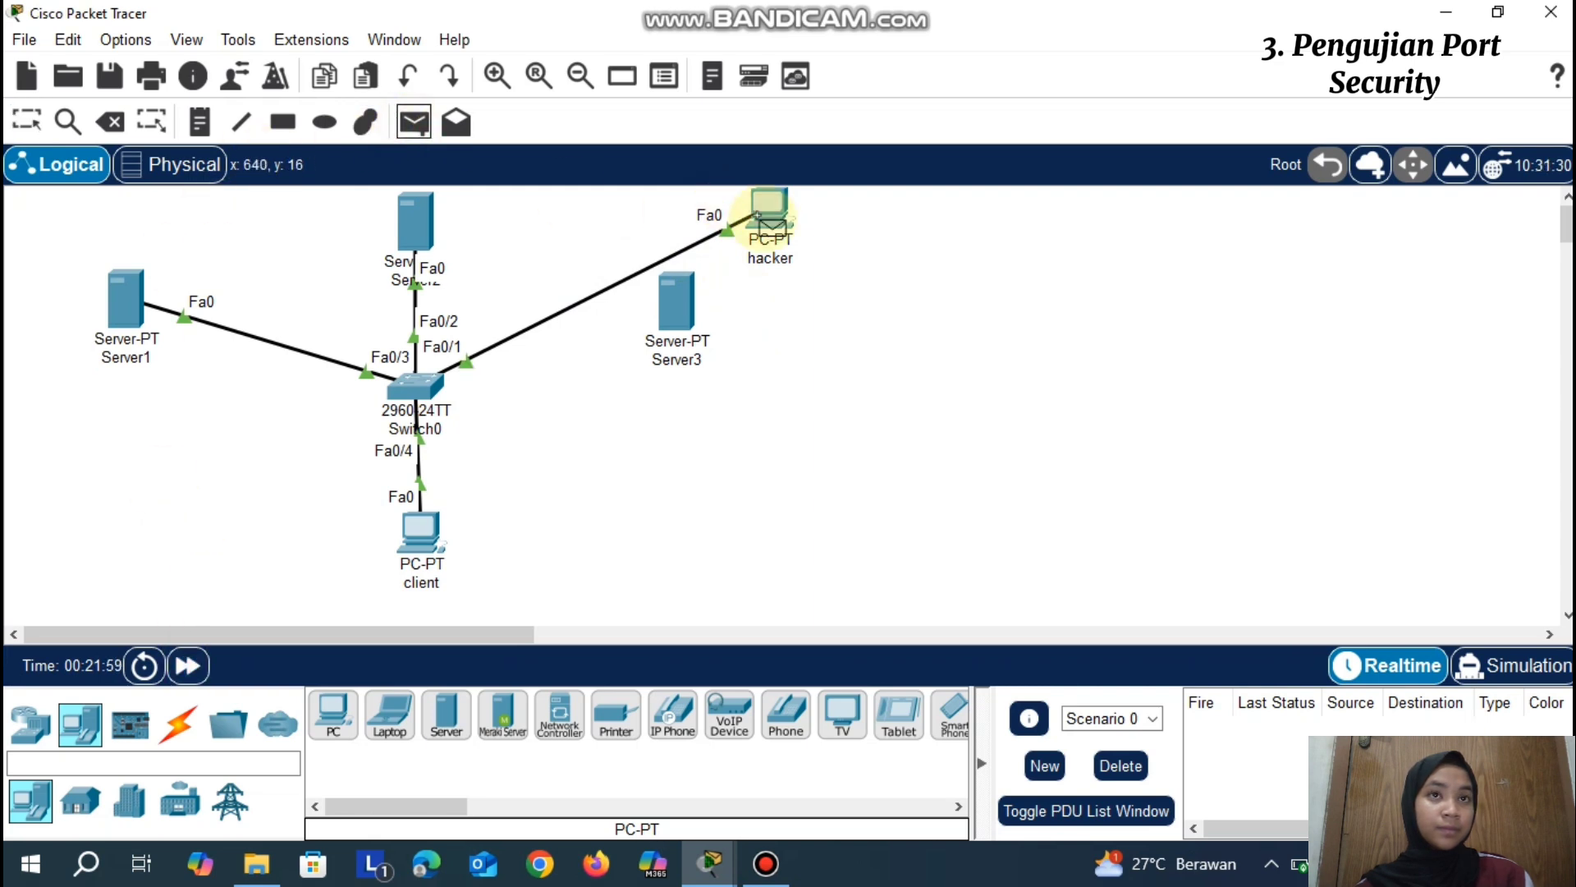
pyautogui.click(420, 530)
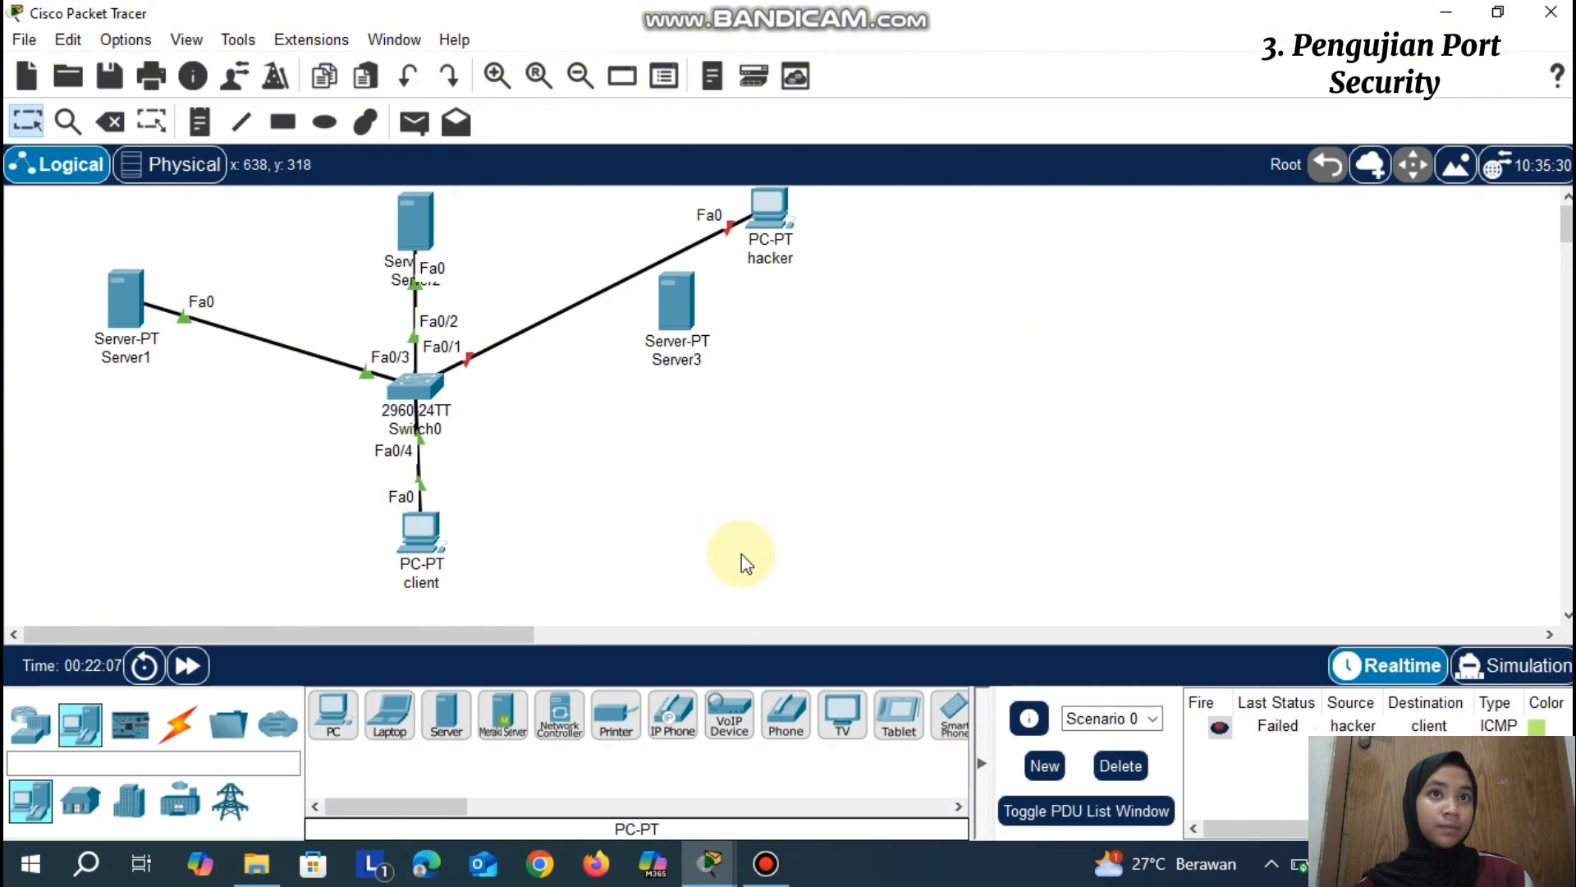
# Reopen Switch0's CLI in a smaller window and exit from interface configuration to privileged EXEC mode
pyautogui.click(414, 386)
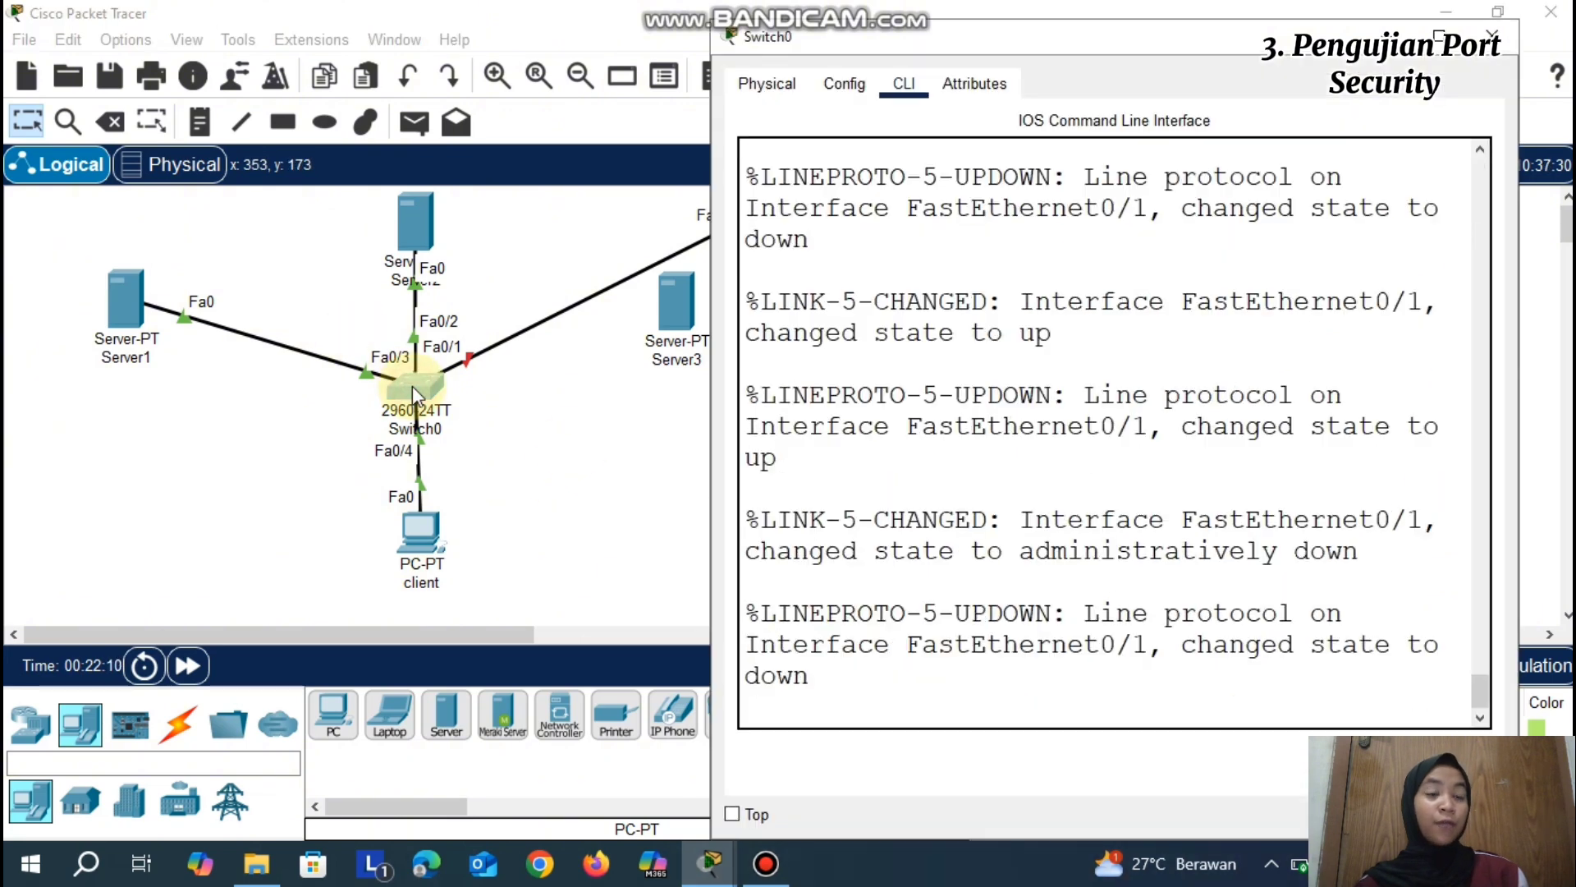
pyautogui.moveTo(711, 18); pyautogui.dragTo(804, 153)
pyautogui.scroll(-5, 846, 279)
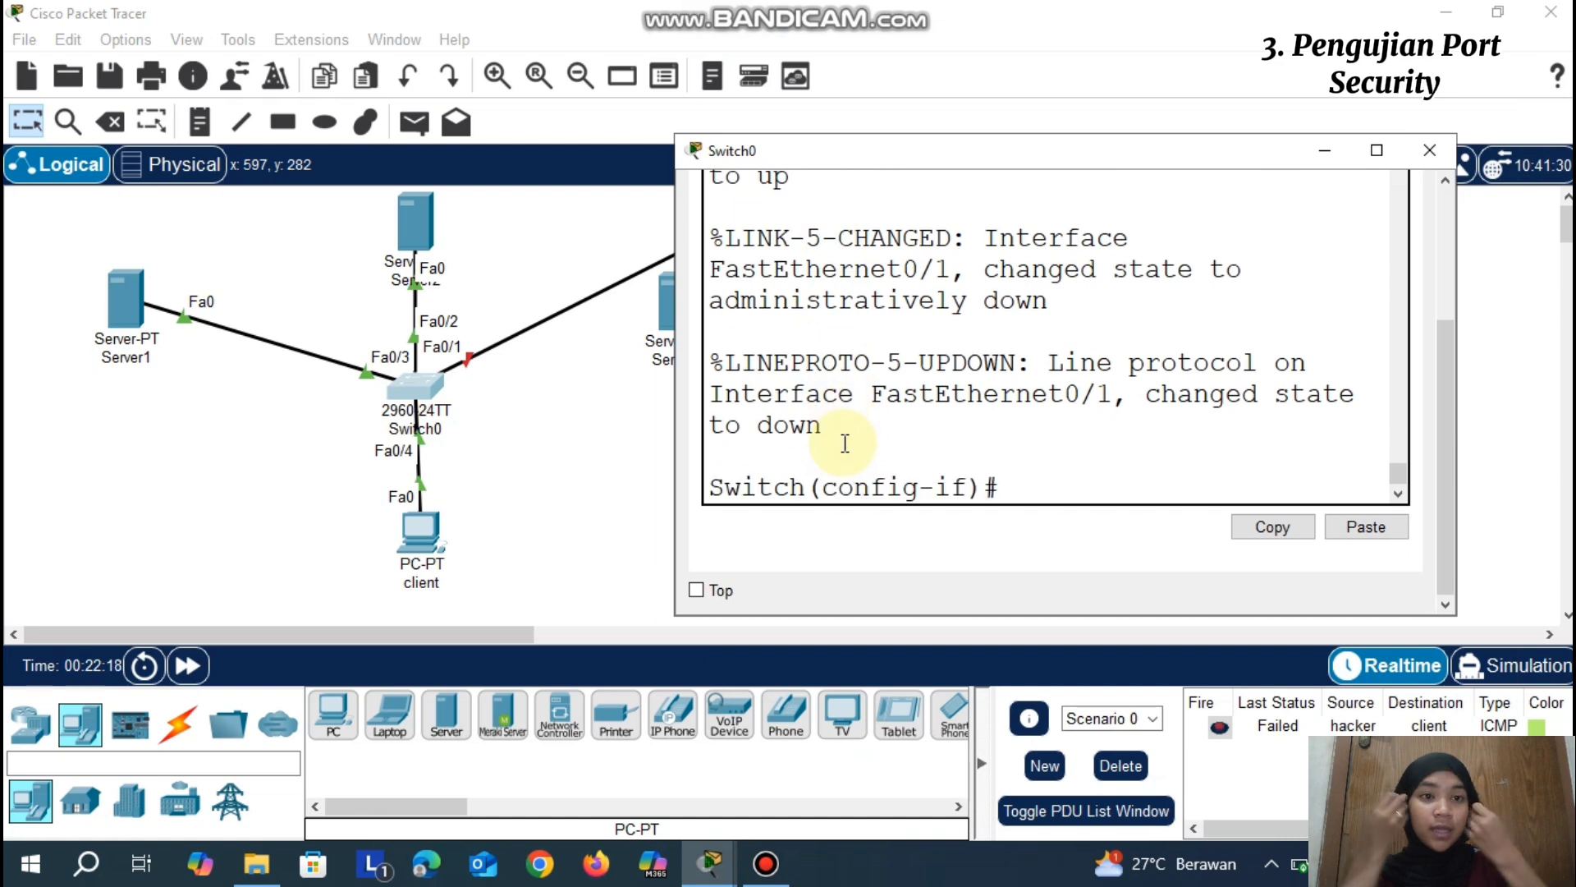
pyautogui.write('exit')
pyautogui.press('Return')
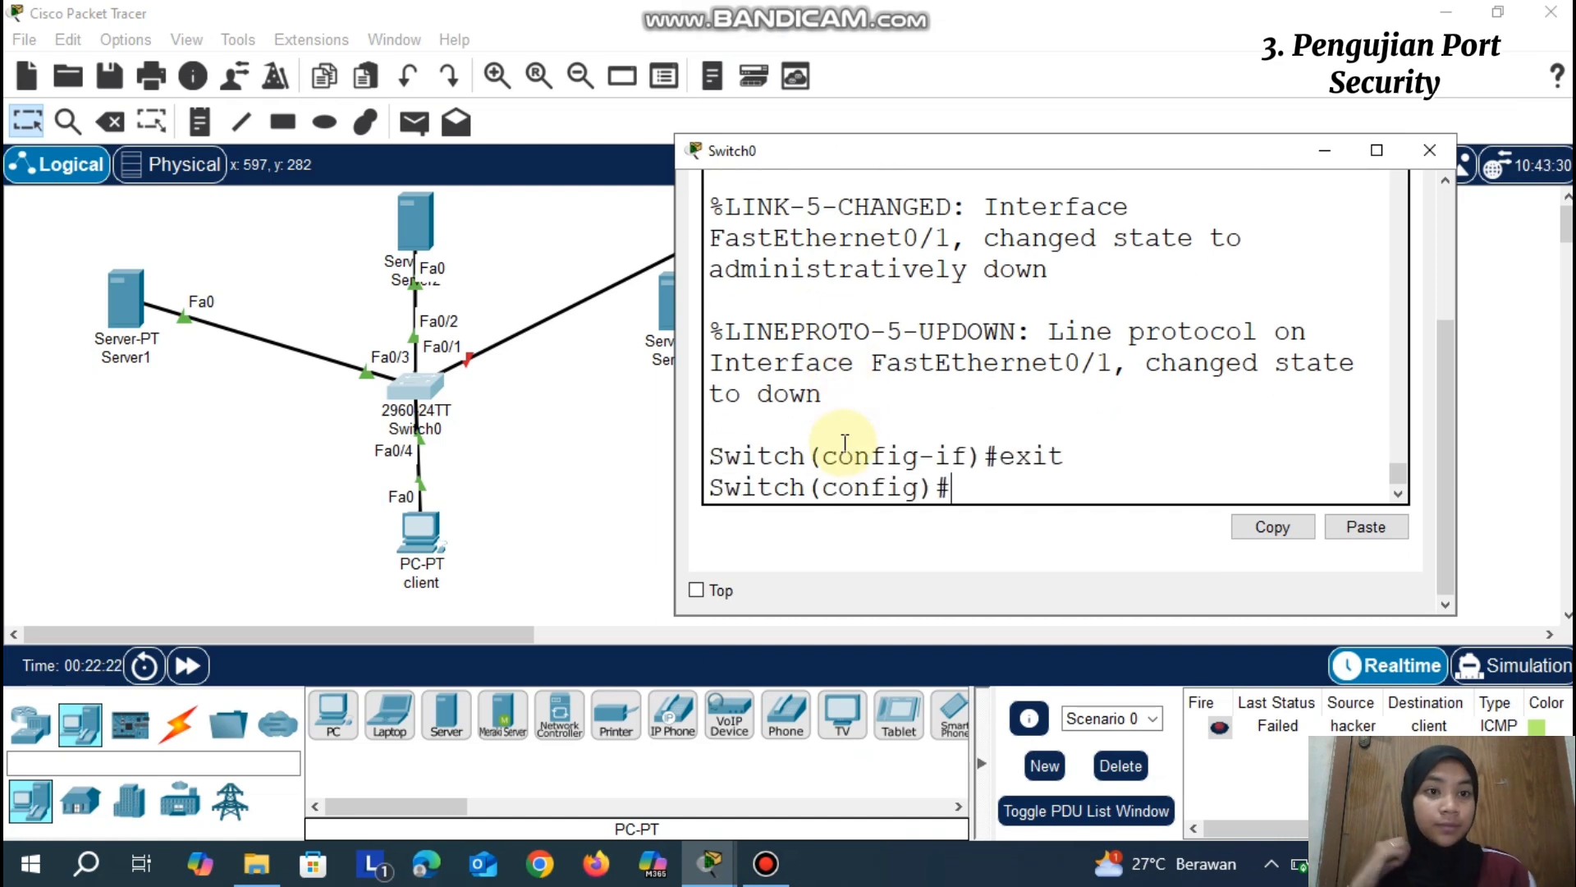
pyautogui.write('conf t')
pyautogui.press('Return')
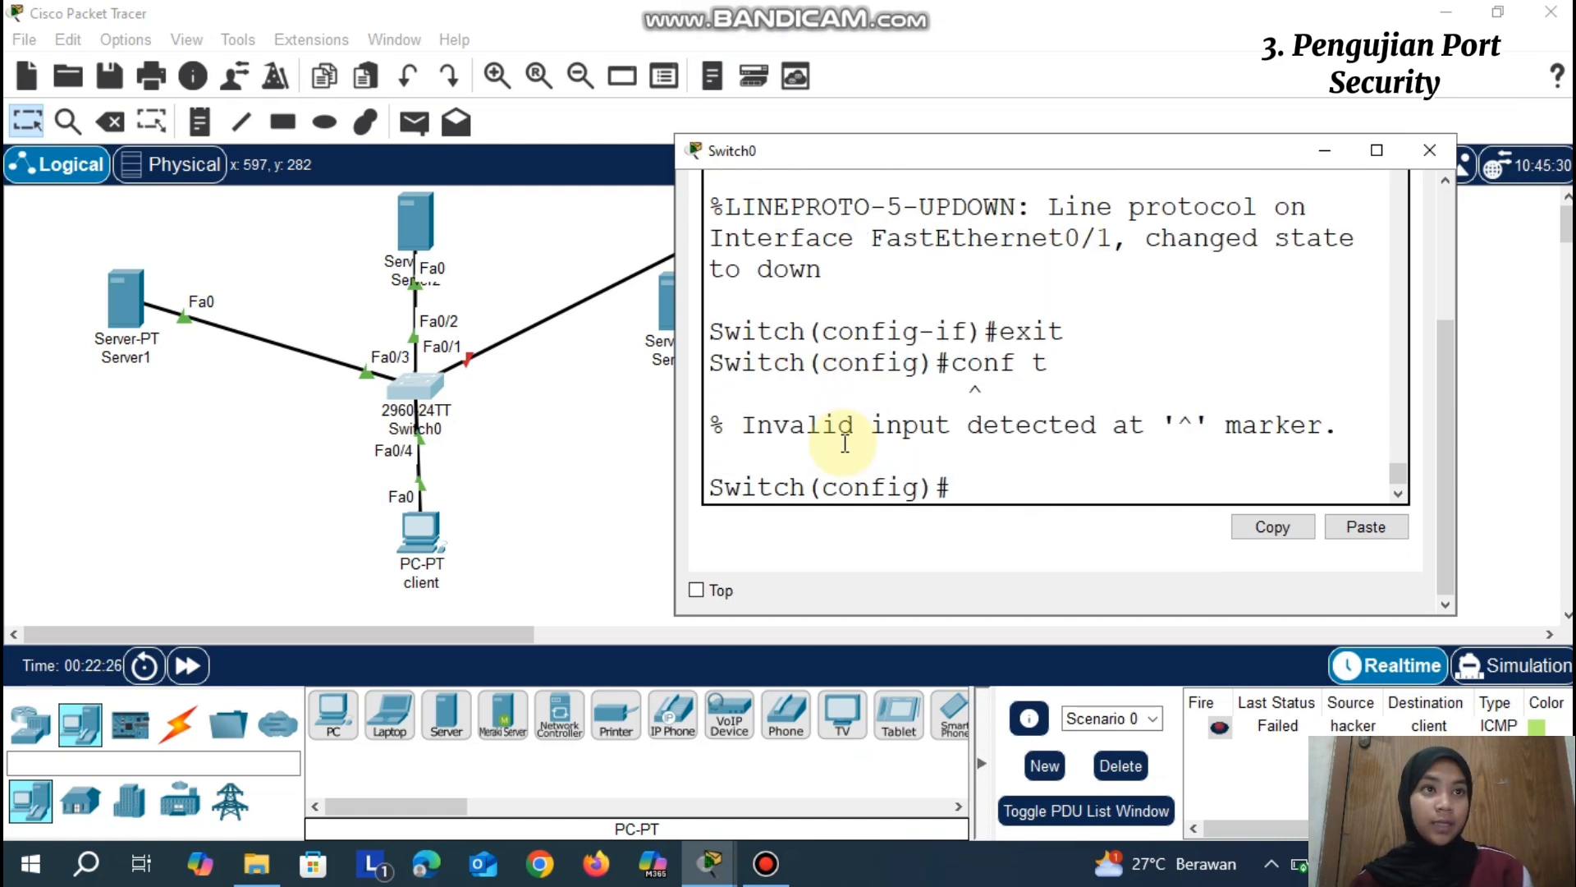
pyautogui.write('exit')
pyautogui.press('Return')
# Display fa0/1's port-security status with show port-security int fa0/1 and review the output
pyautogui.write('show')
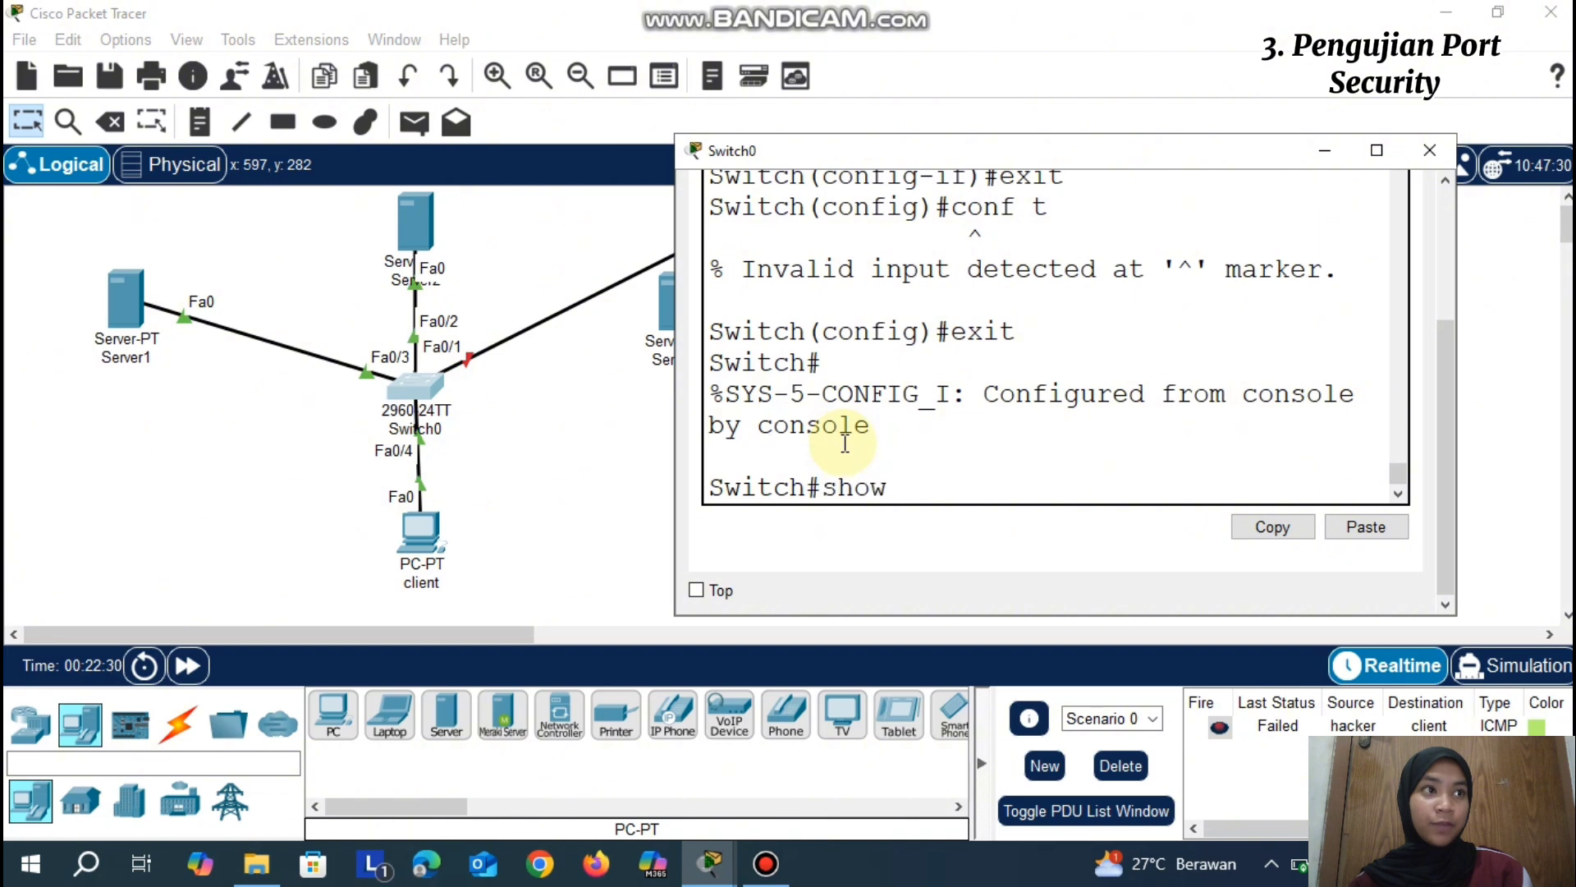
pyautogui.write(' port-securi')
pyautogui.press('BackSpace')
pyautogui.write('urit')
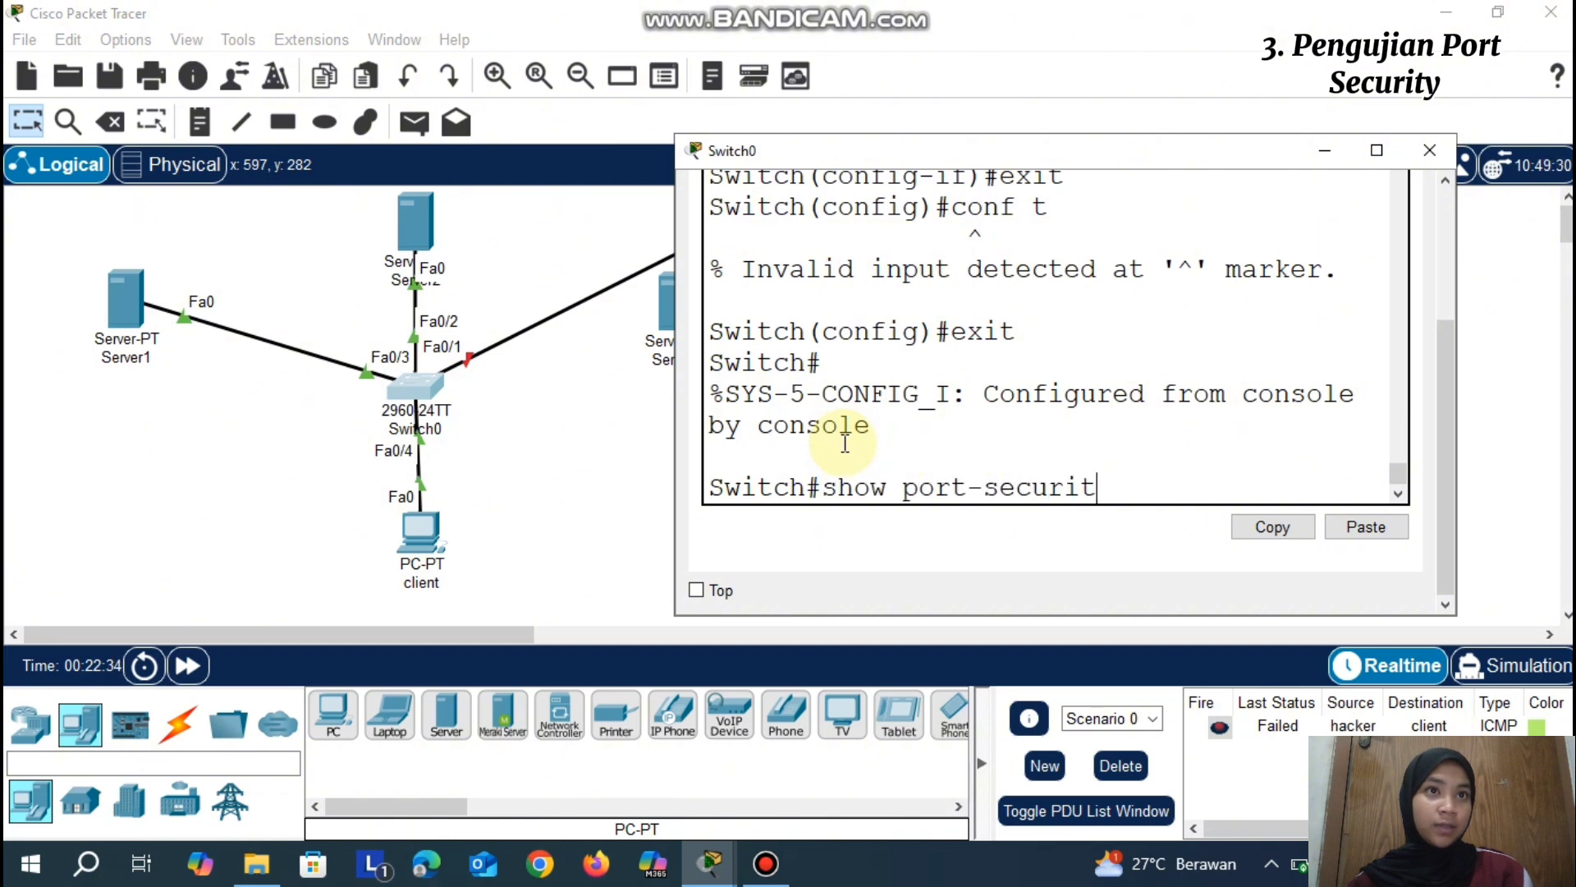
pyautogui.write('y int fa0/1')
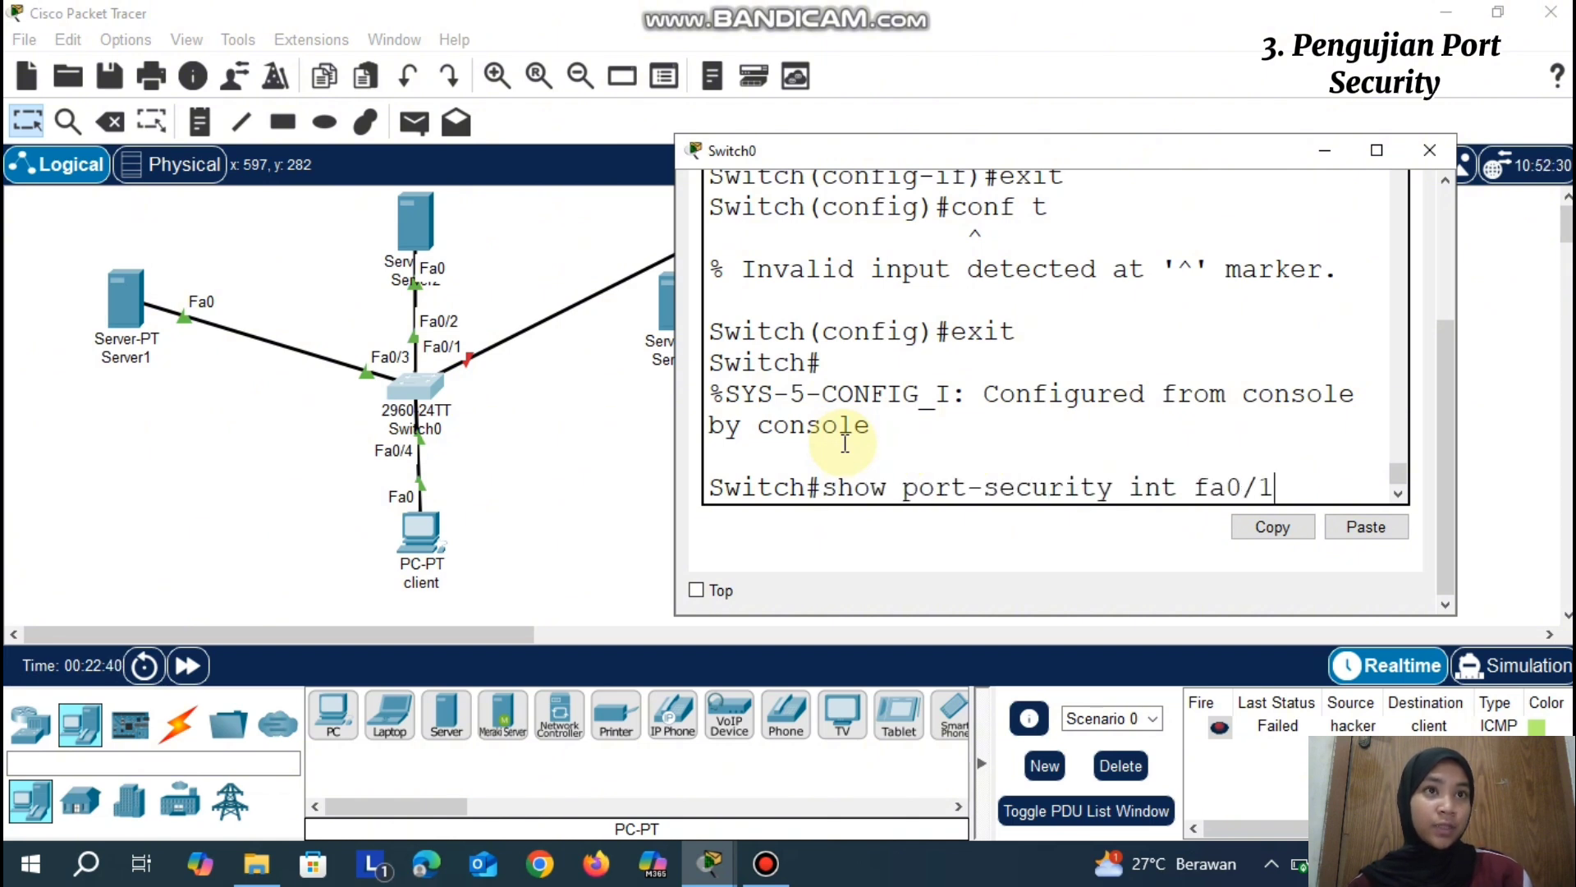
pyautogui.press('Return')
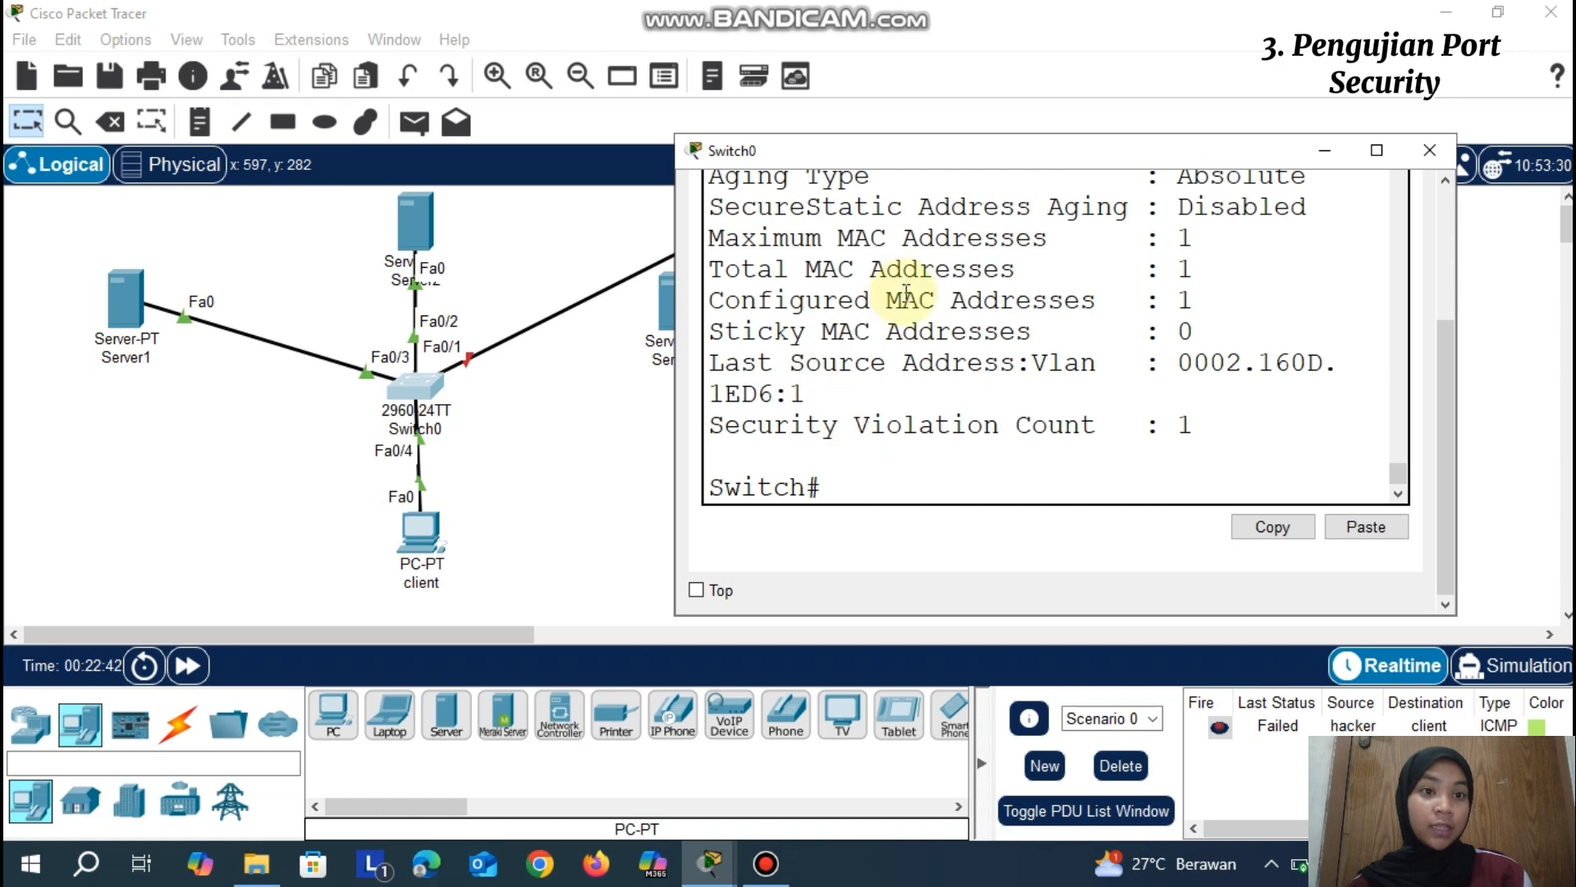
pyautogui.scroll(2, 906, 293)
pyautogui.scroll(-2, 906, 294)
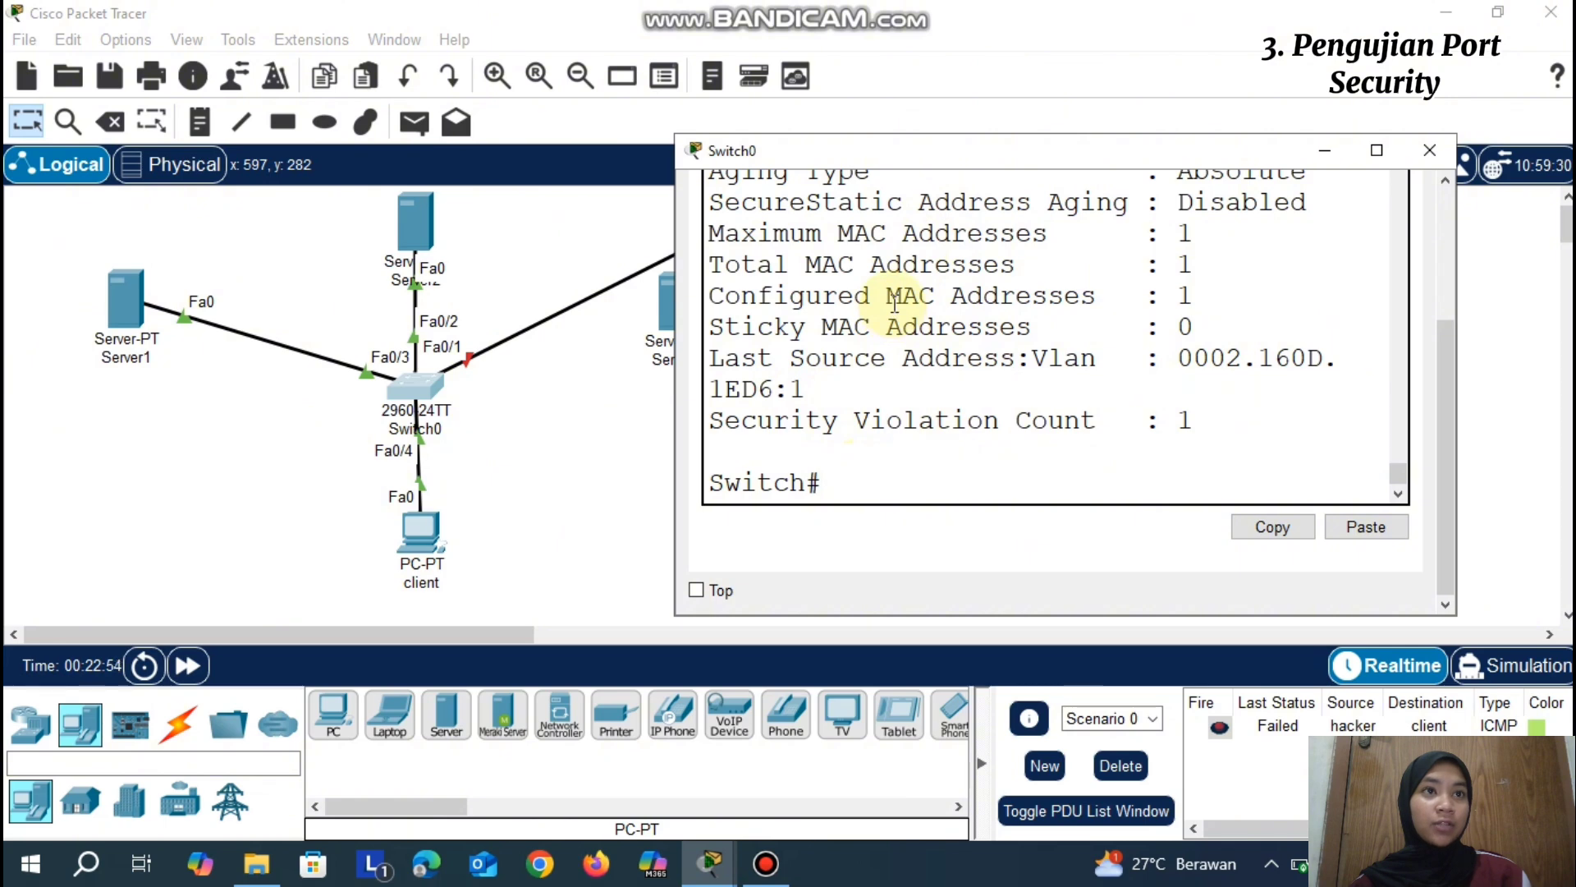
# Check the hacker PC's FastEthernet0 MAC address against the last source address in Switch0's port-security output
pyautogui.click(1323, 155)
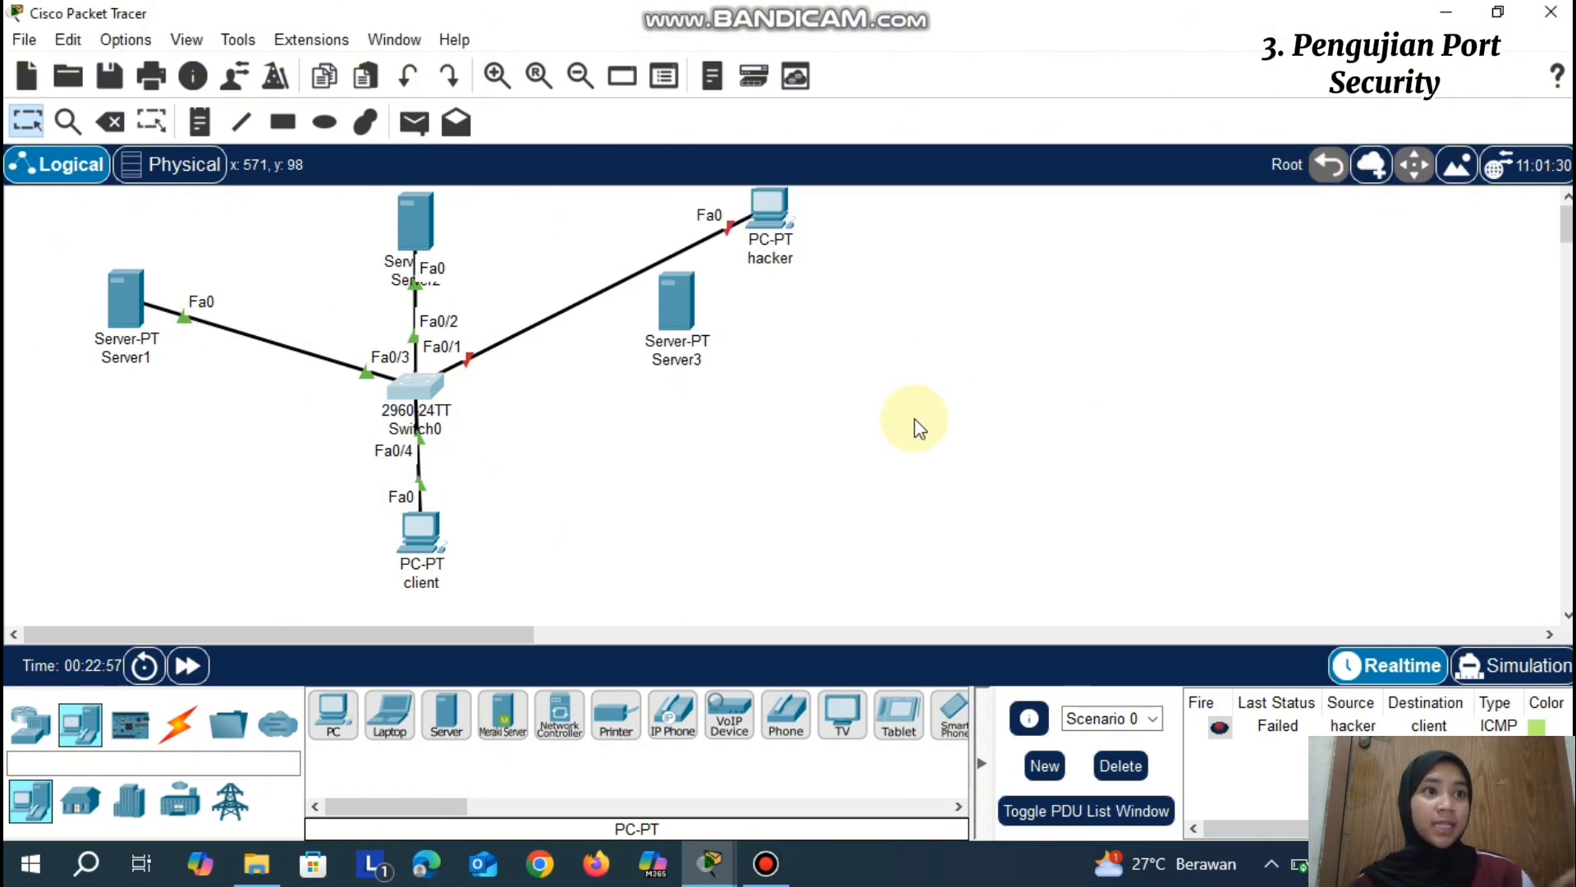
pyautogui.click(767, 215)
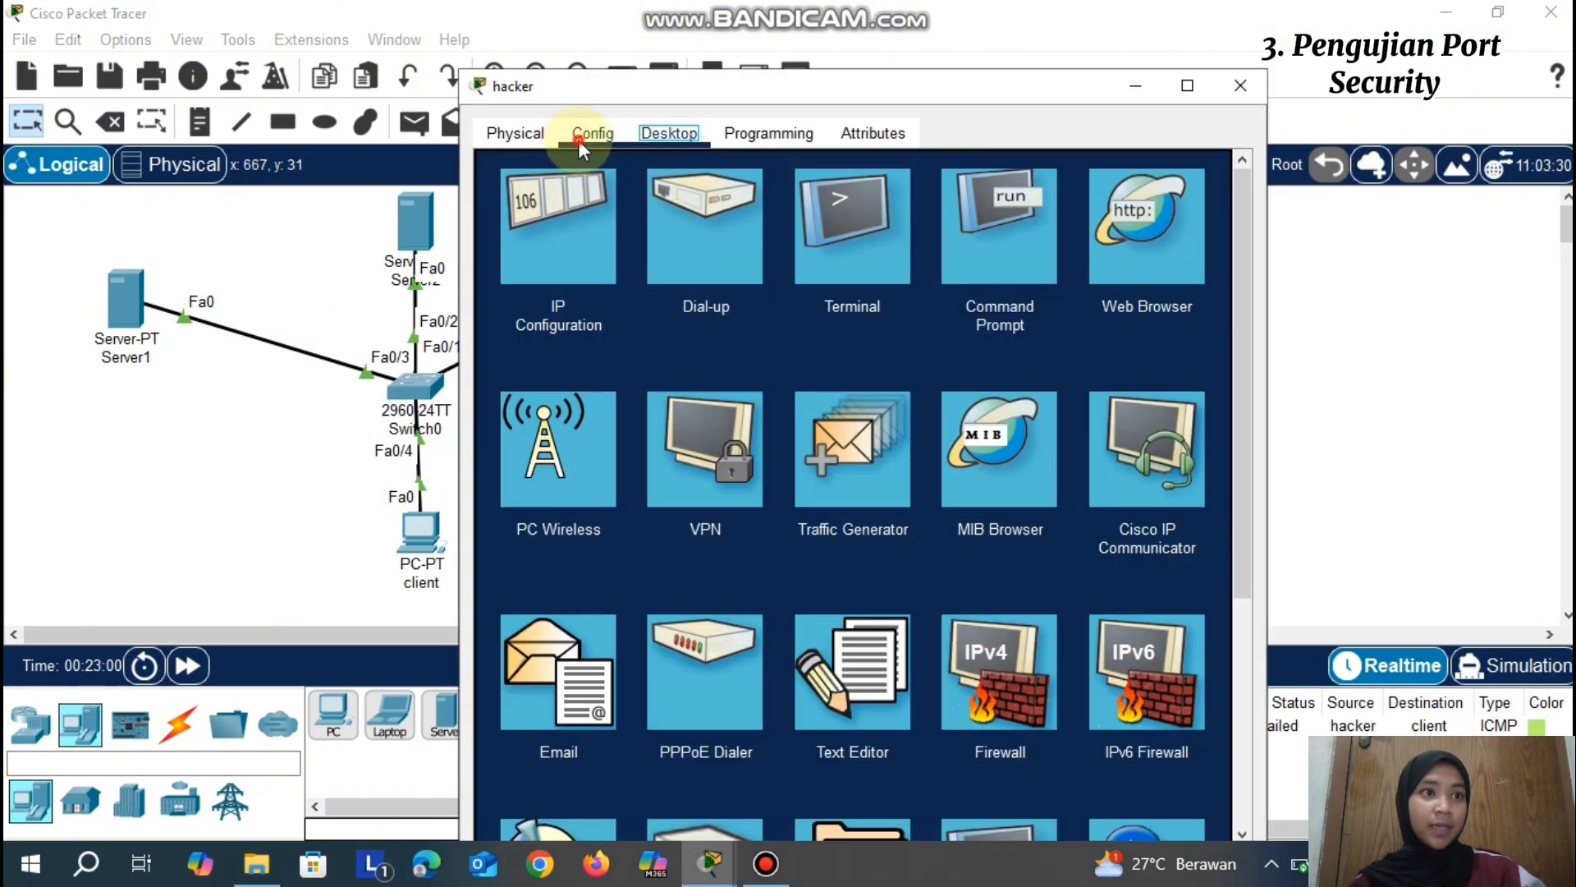
pyautogui.click(587, 134)
pyautogui.click(581, 278)
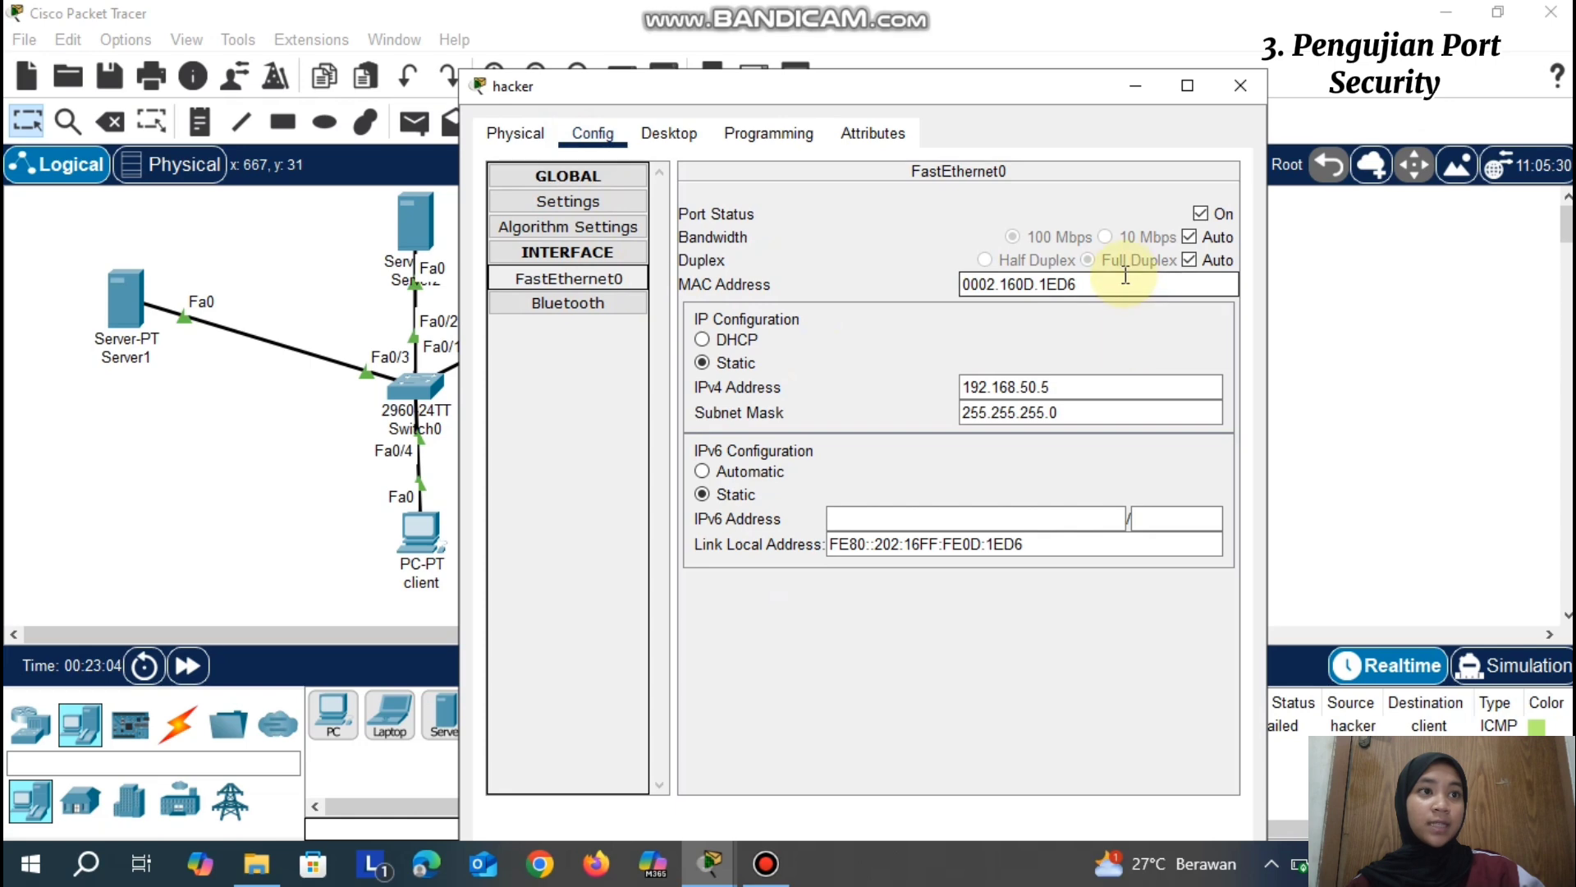
pyautogui.moveTo(711, 864)
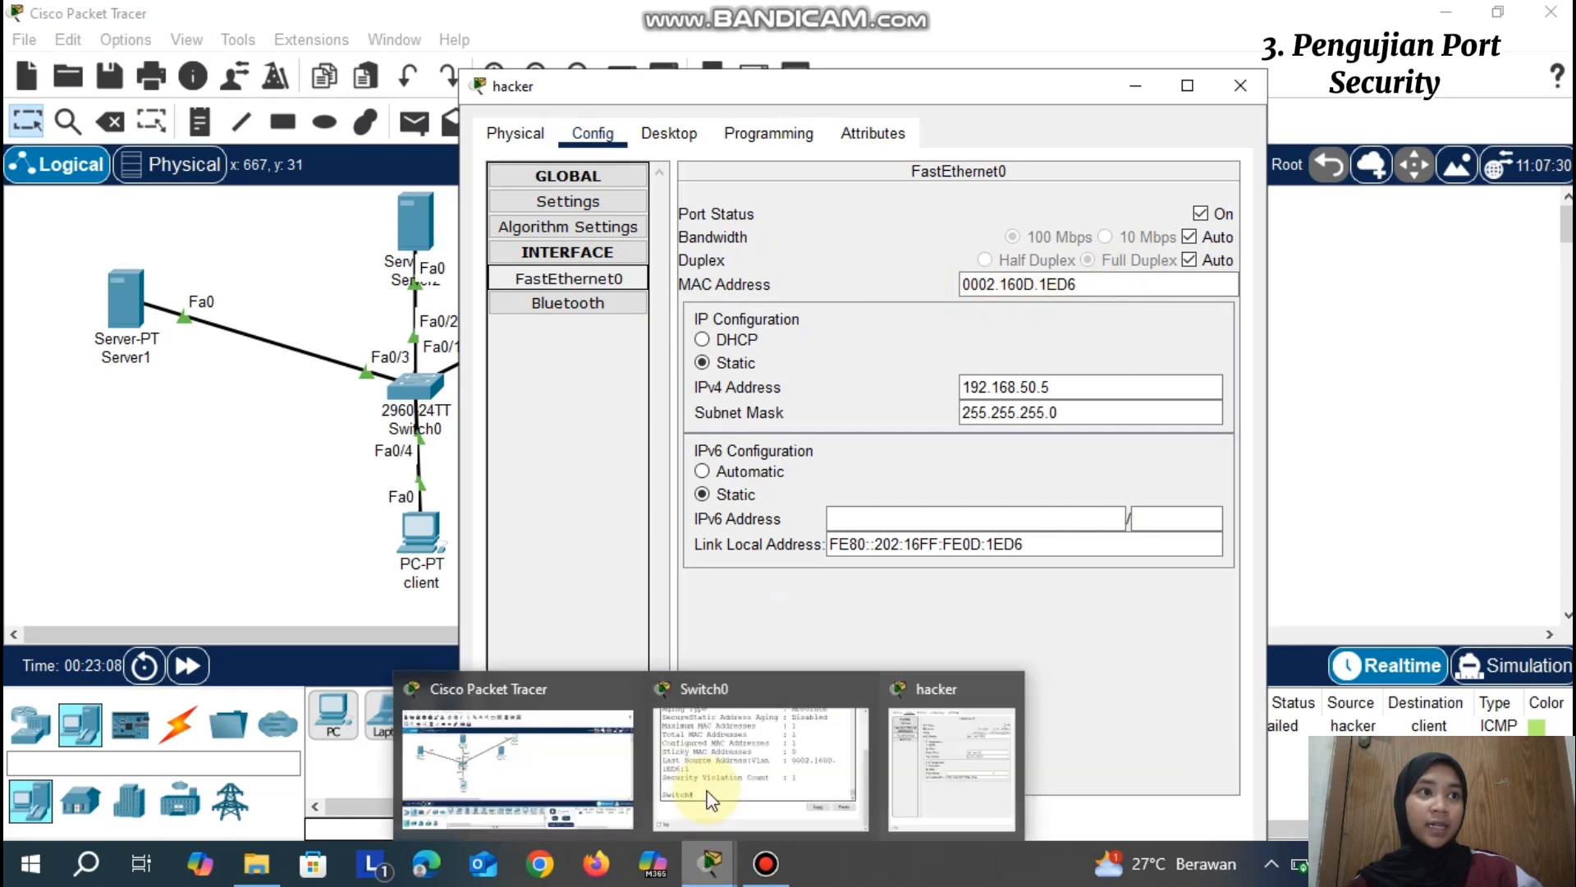
pyautogui.click(733, 762)
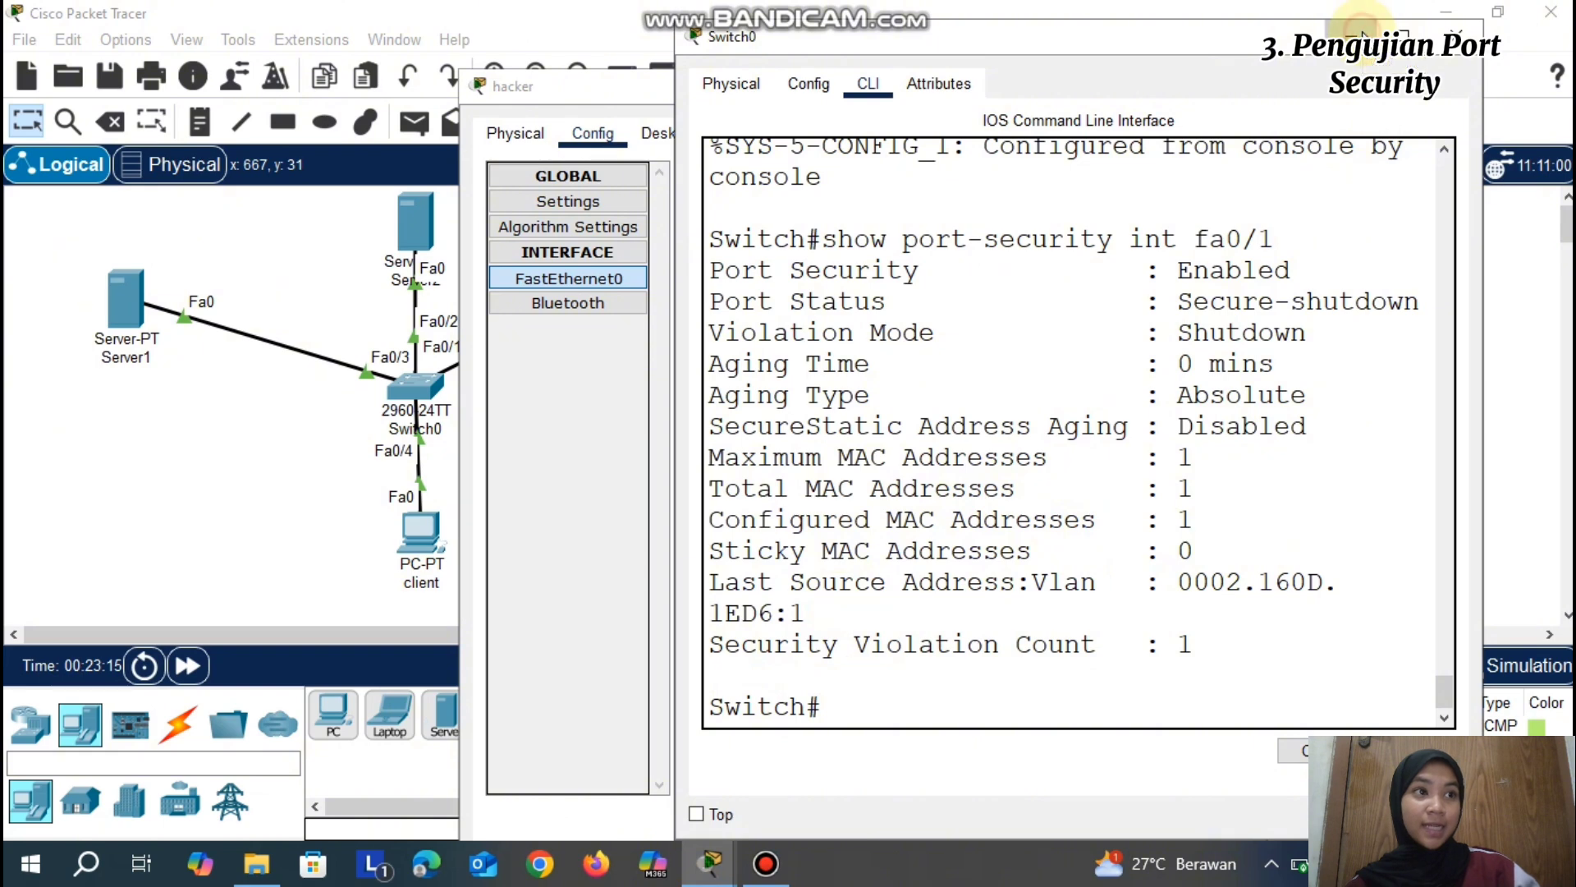
# Minimize the device windows and move the hacker PC's end of the Fa0/1 cable back to Server3's FastEthernet0 port
pyautogui.click(1352, 34)
pyautogui.click(1135, 85)
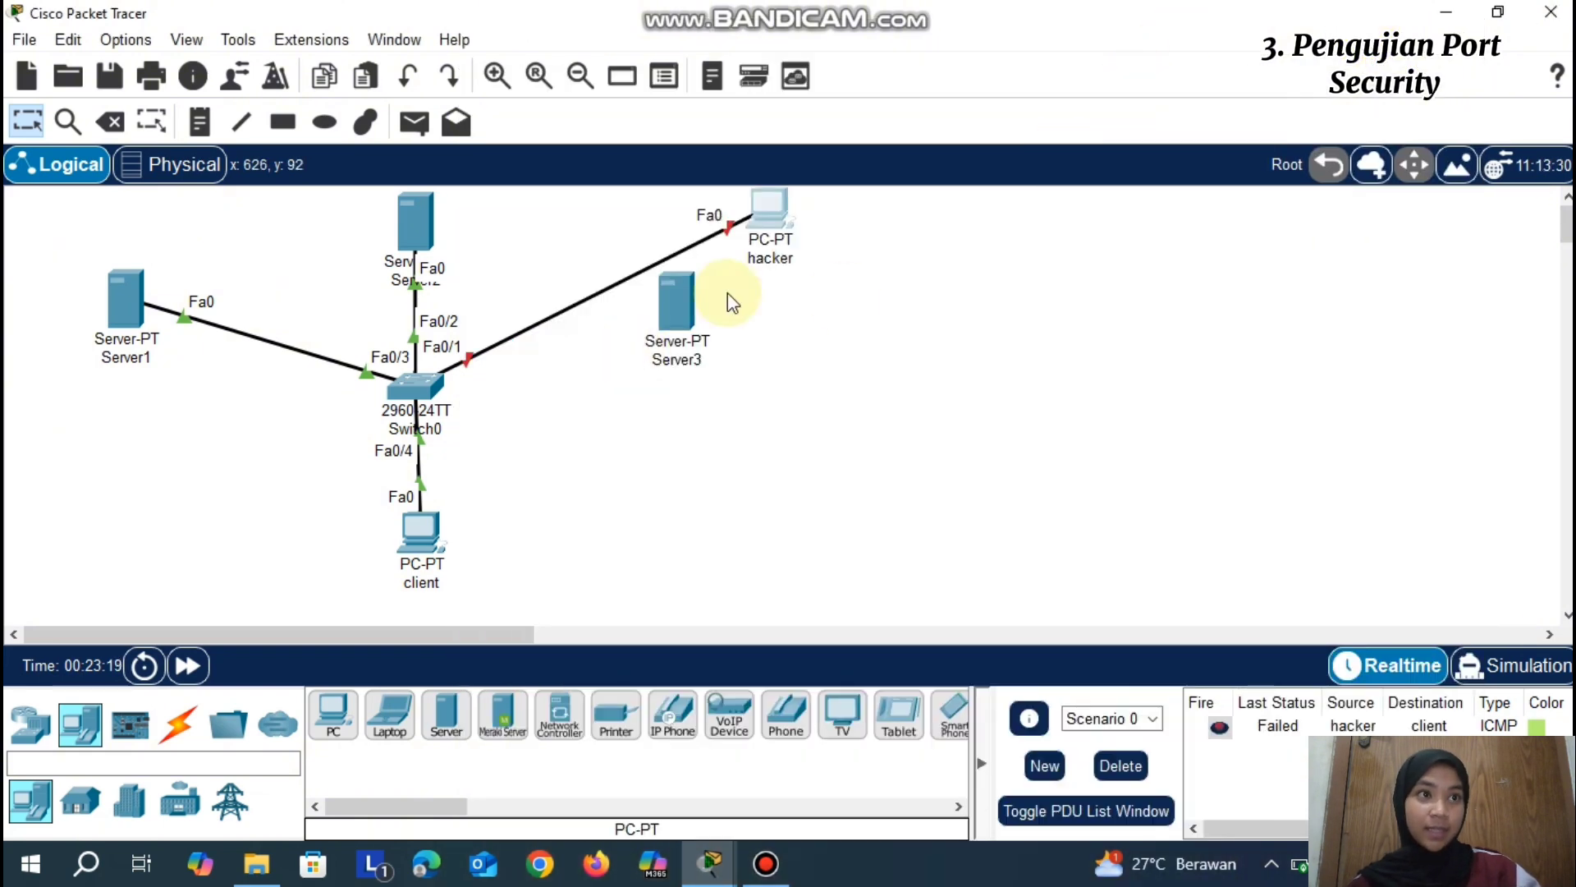
pyautogui.moveTo(727, 227); pyautogui.dragTo(676, 303)
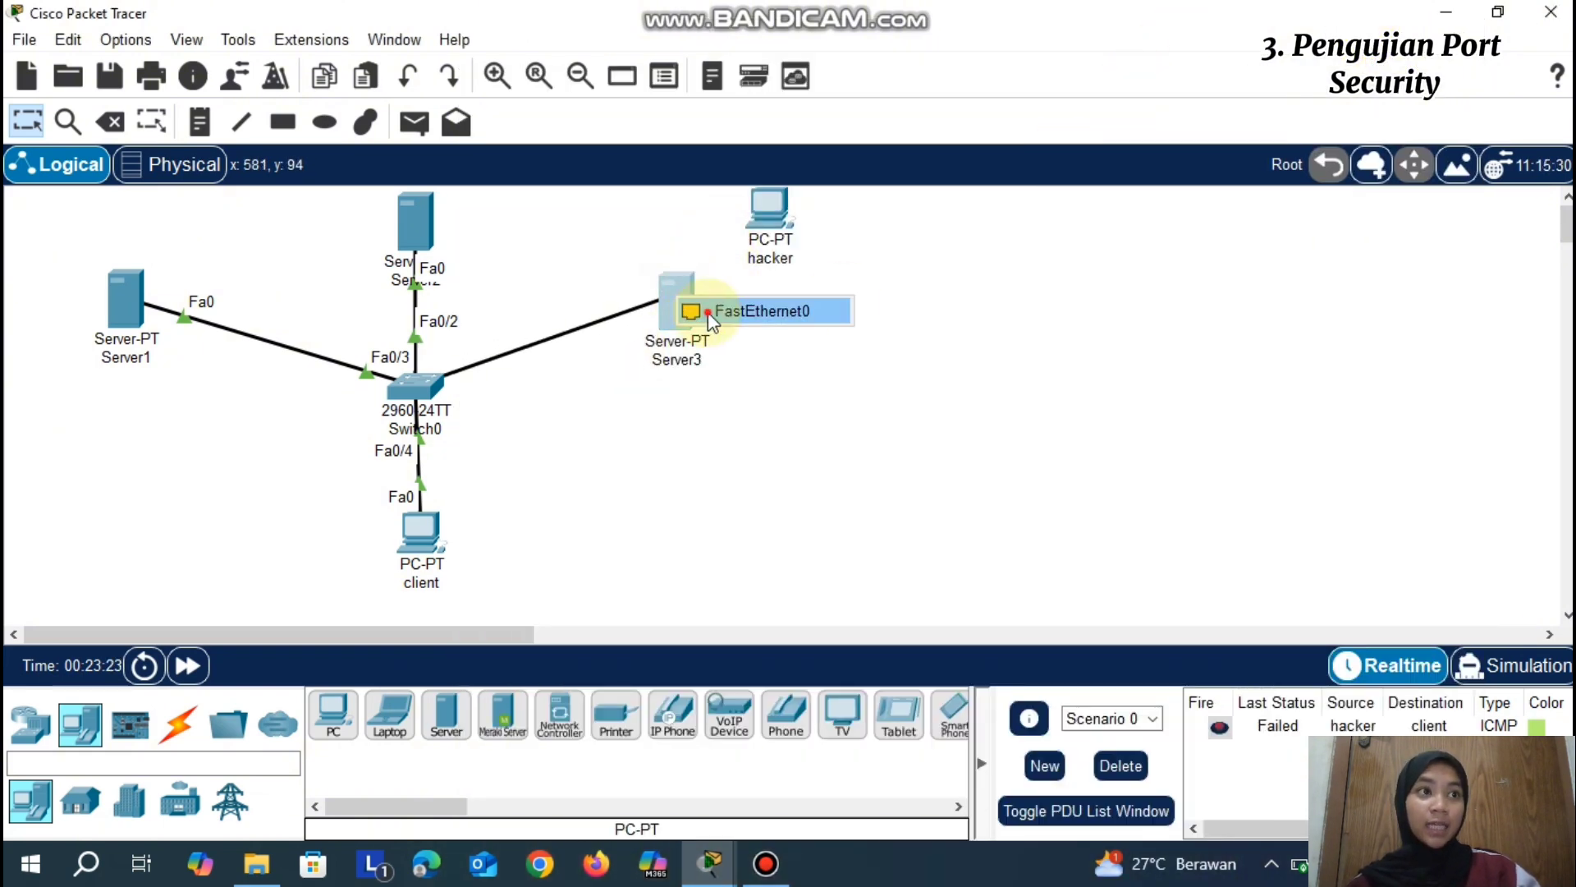
pyautogui.click(715, 311)
# Reopen Switch0's CLI in a smaller window and enter interface configuration mode for fa0/1
pyautogui.click(415, 379)
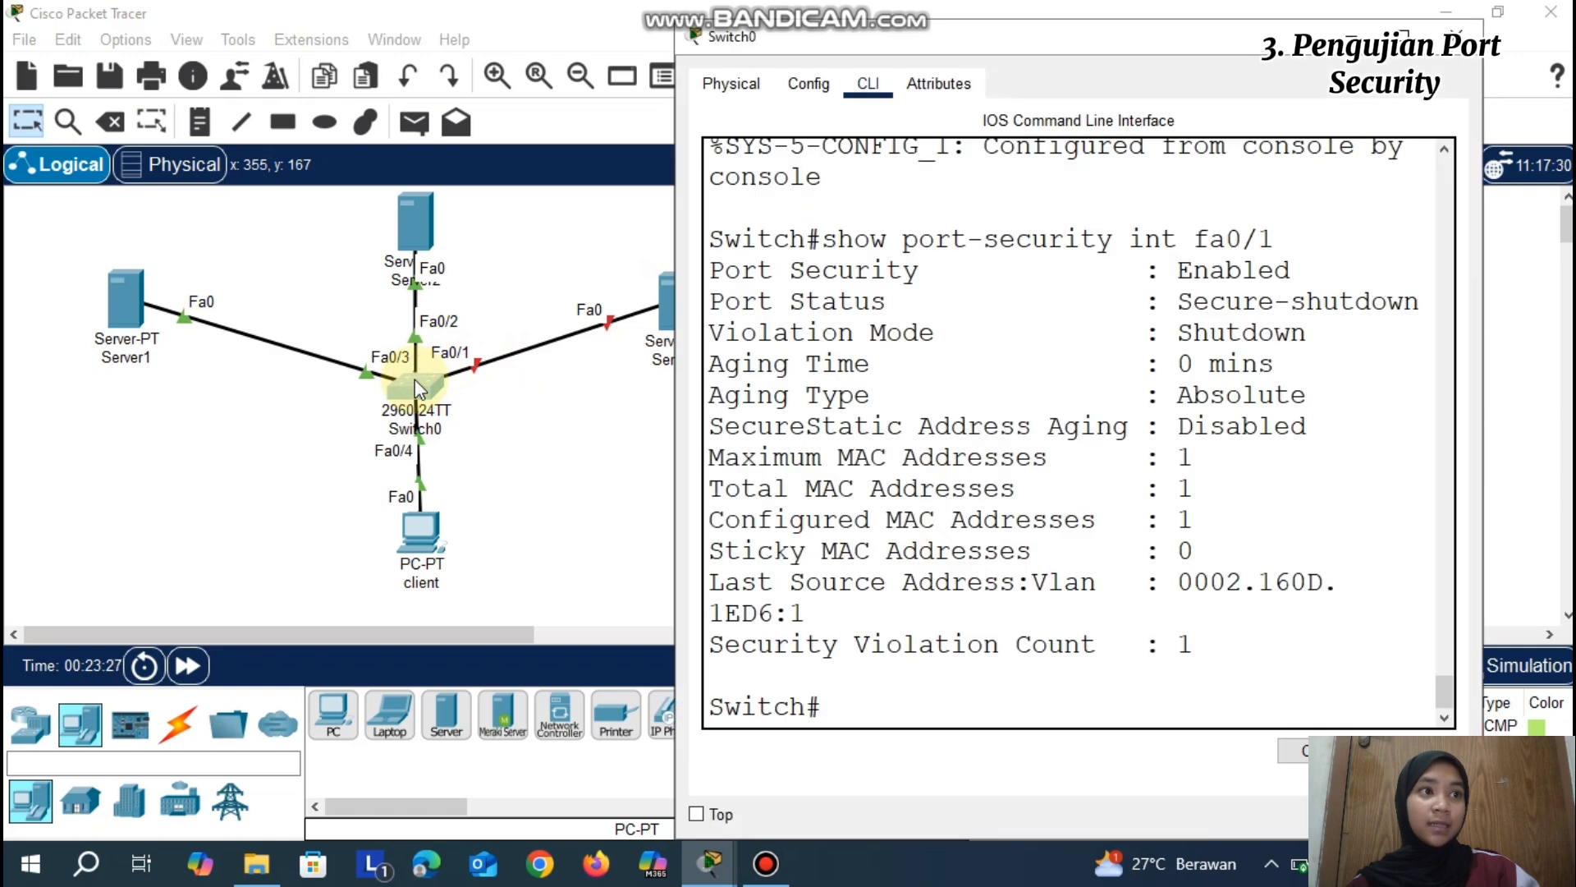
pyautogui.moveTo(676, 21); pyautogui.dragTo(669, 311)
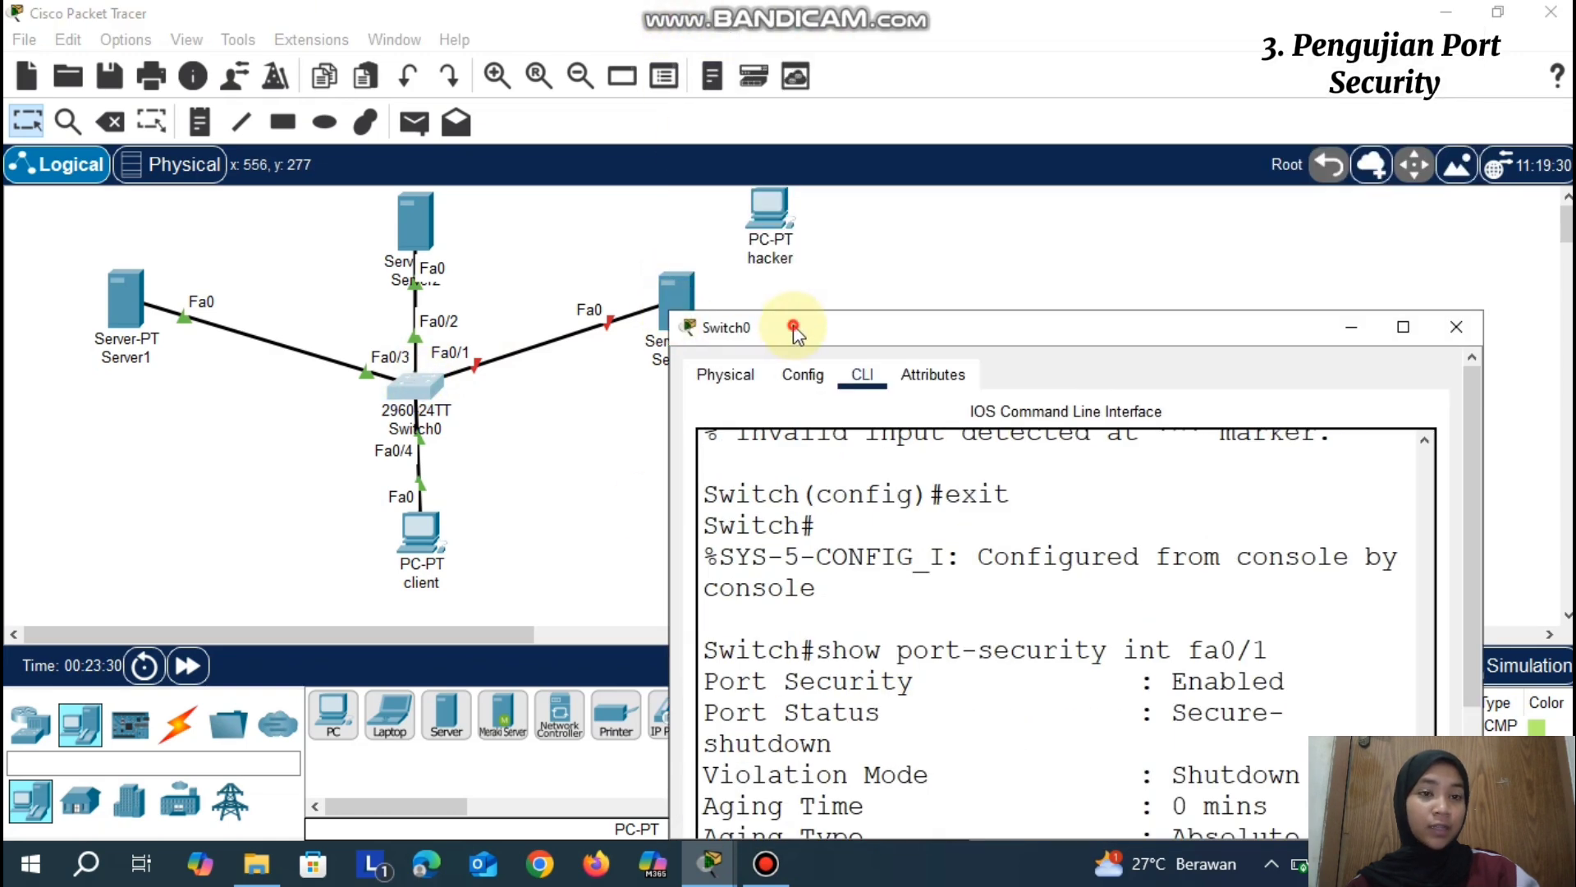
pyautogui.moveTo(794, 328); pyautogui.dragTo(771, 77)
pyautogui.scroll(-5, 836, 365)
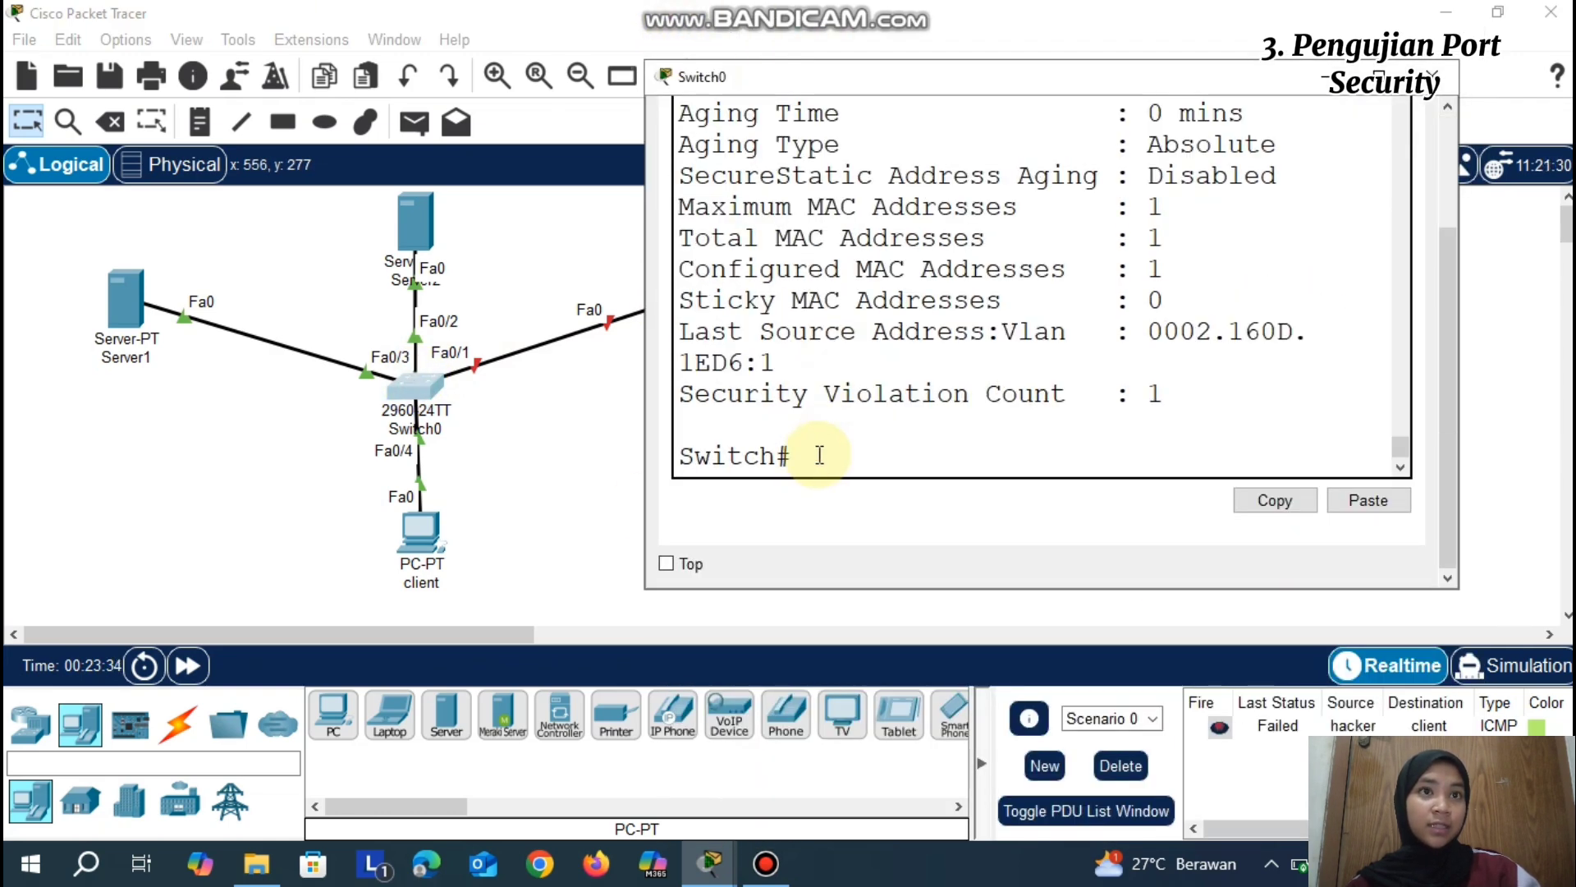
pyautogui.write('conf t')
pyautogui.press('Return')
pyautogui.write('int fa0/1')
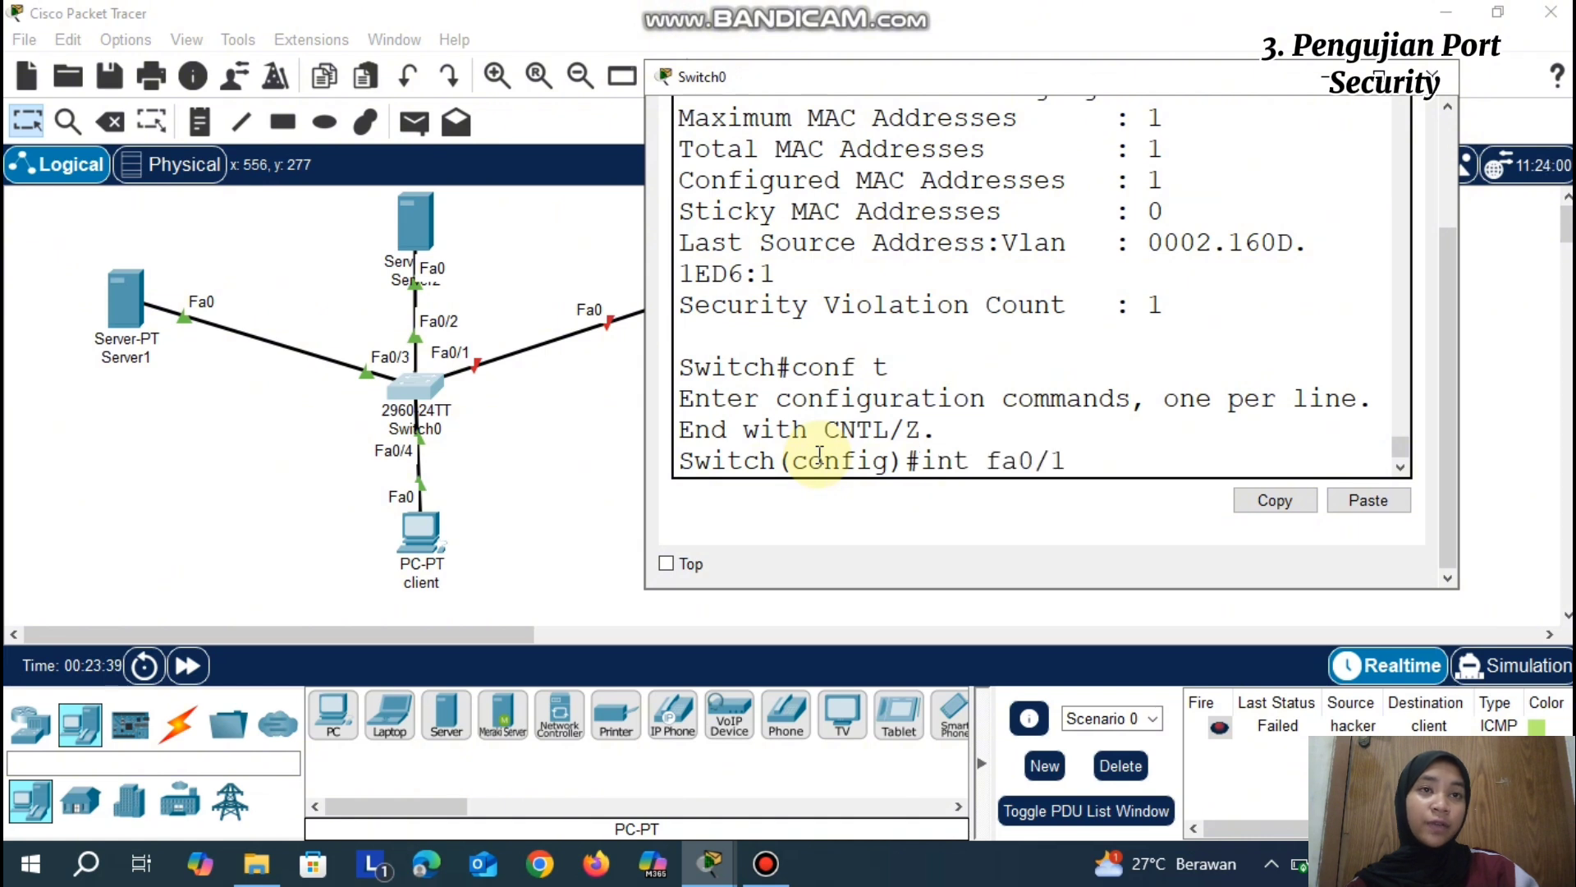
pyautogui.press('Return')
# Restart the fa0/1 interface with shutdown followed by no shutdown
pyautogui.write('shutdown')
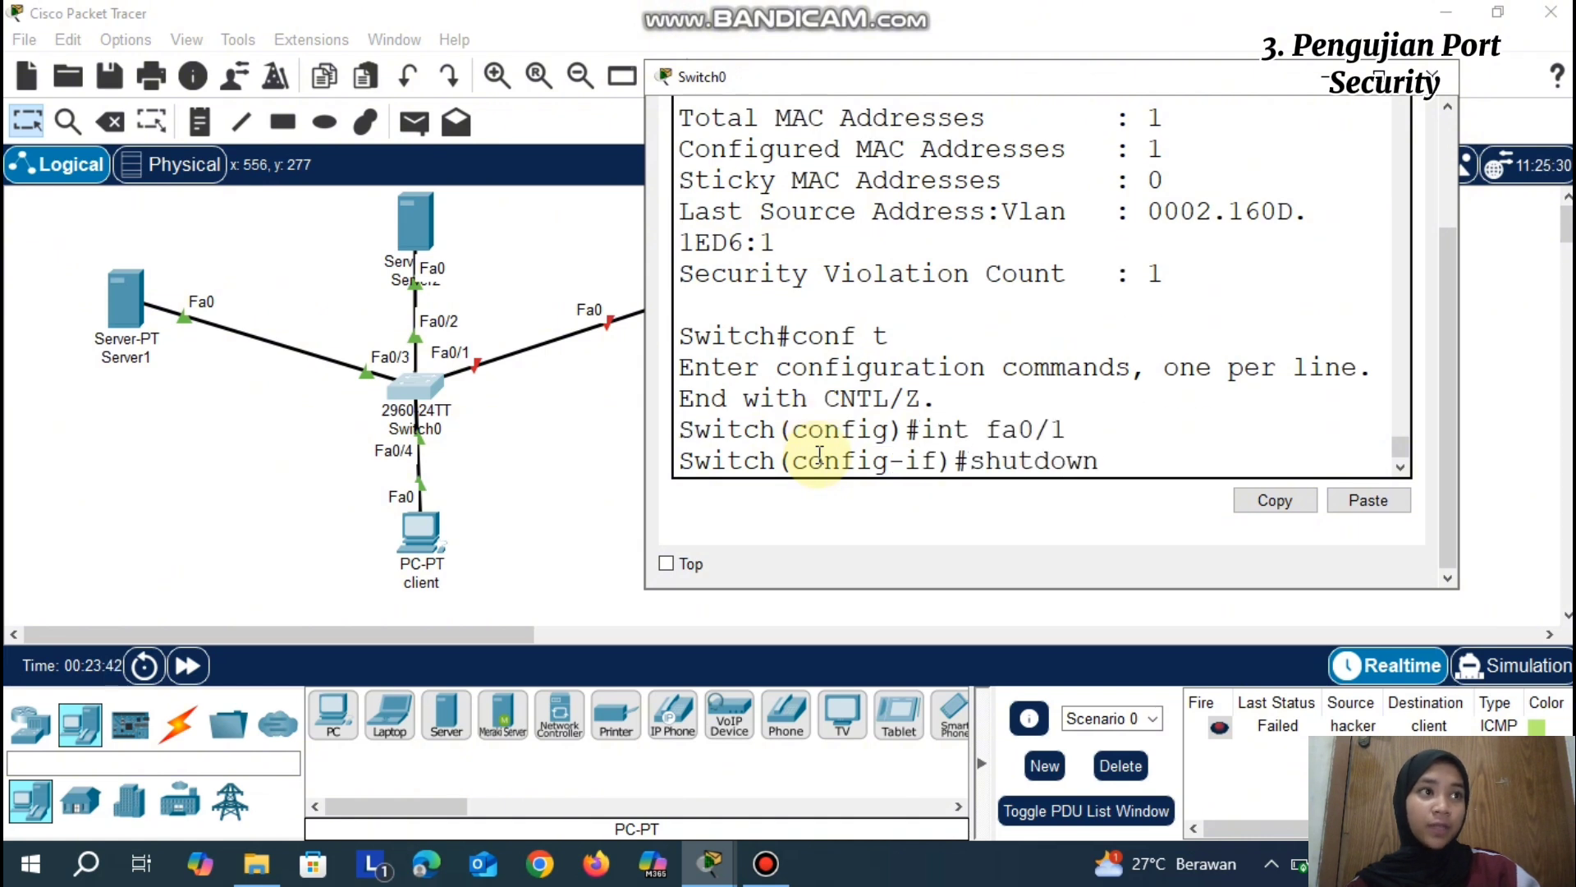
pyautogui.press('Return')
pyautogui.write('no shutdown')
pyautogui.press('Return')
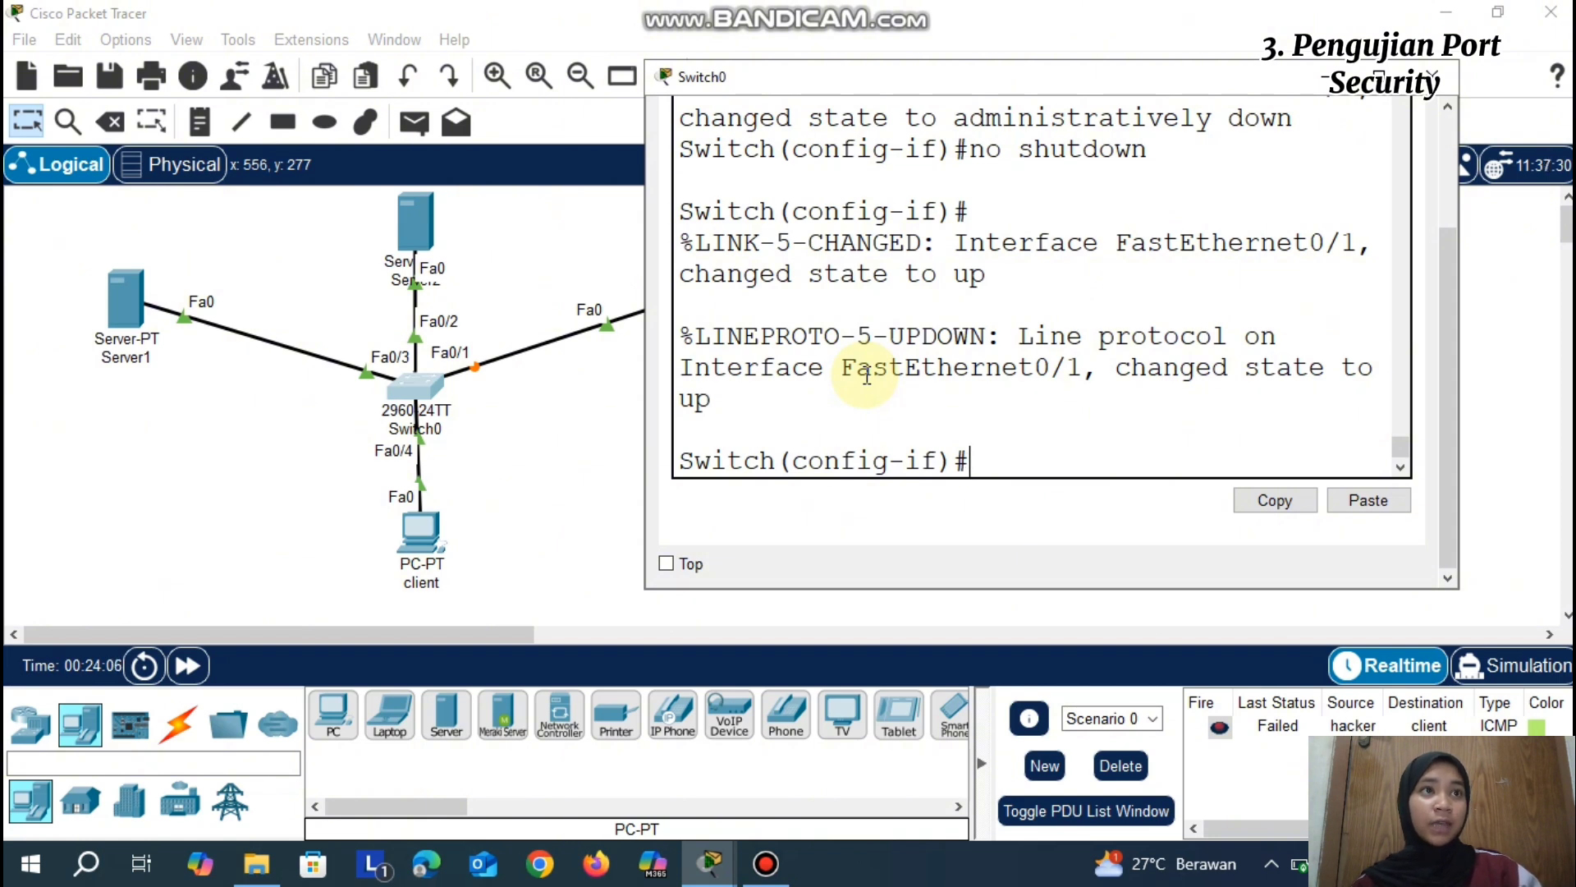
pyautogui.moveTo(928, 18)
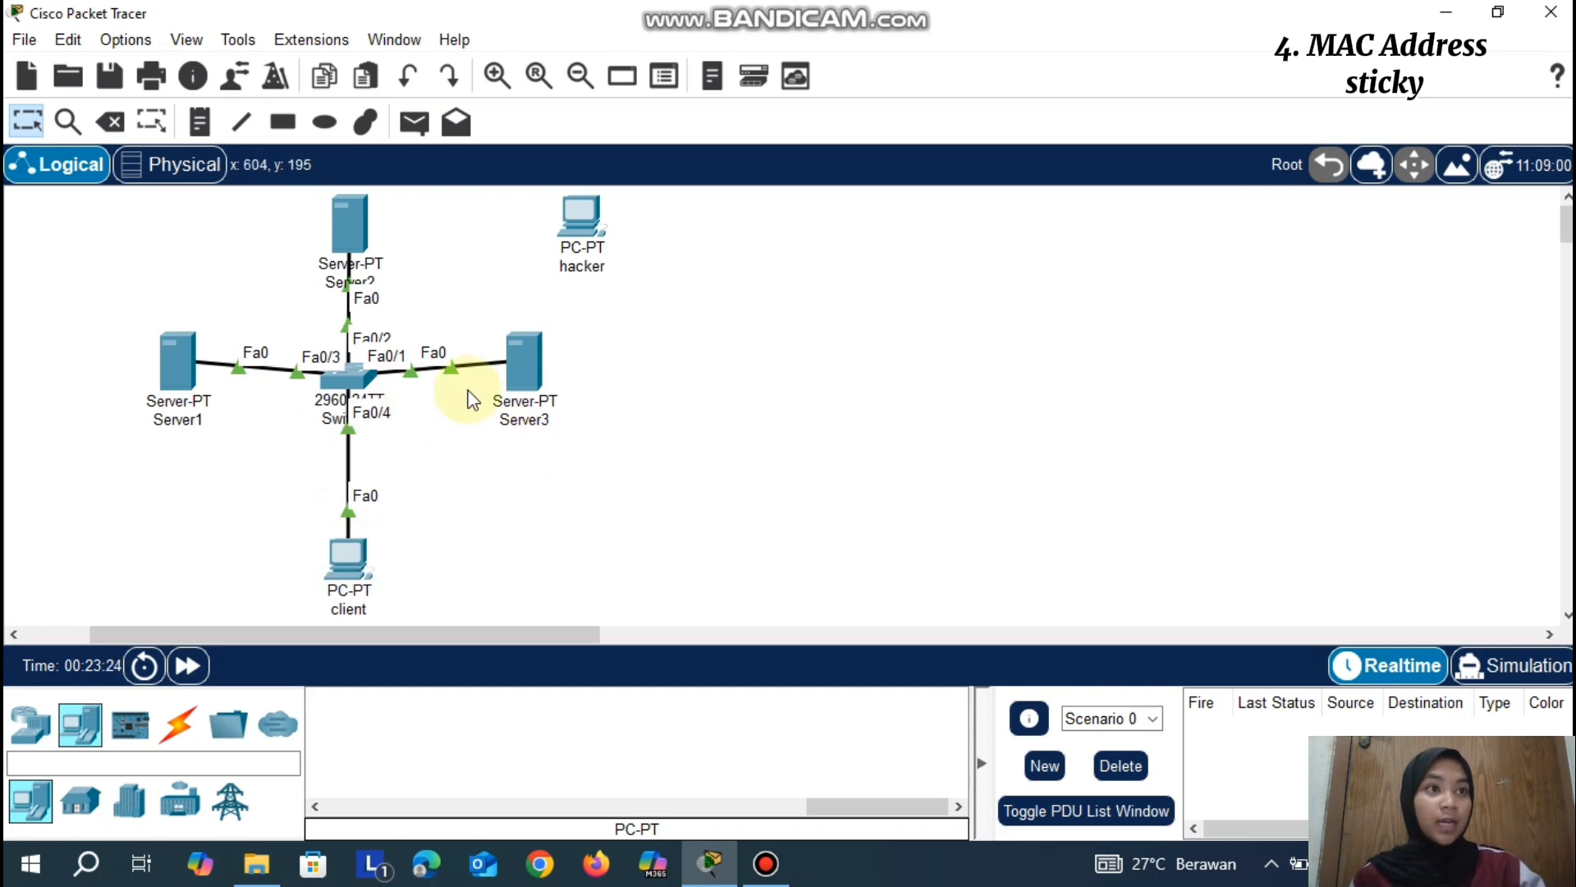
# Open Switch0's CLI in a smaller window, exit to global configuration, and re-enter interface configuration for fa0/1
pyautogui.click(358, 372)
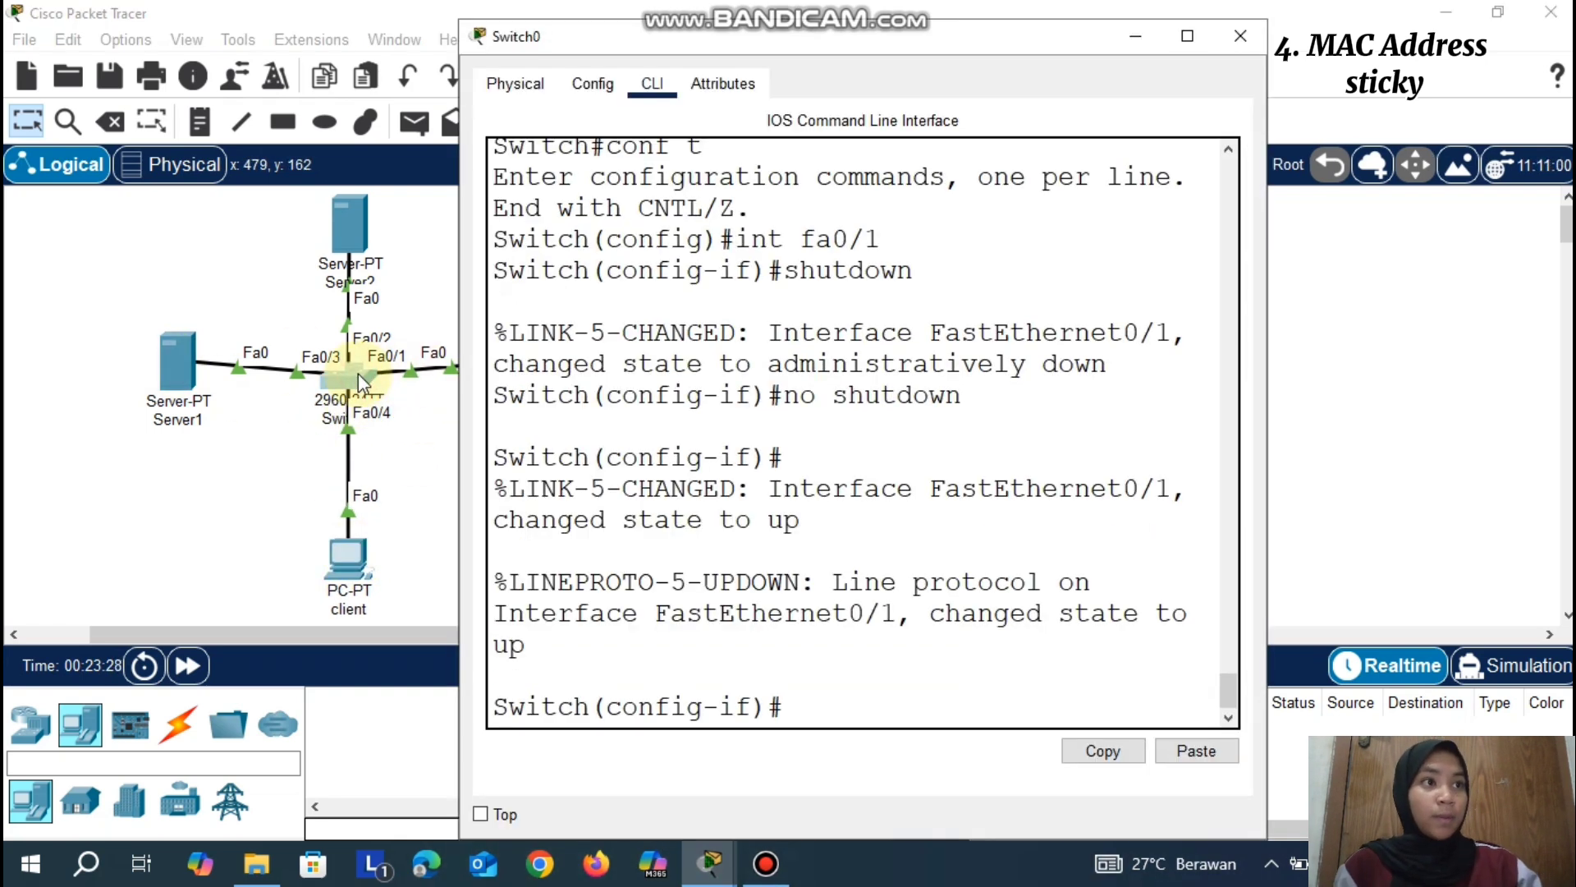
pyautogui.click(809, 699)
pyautogui.write('exit')
pyautogui.press('Return')
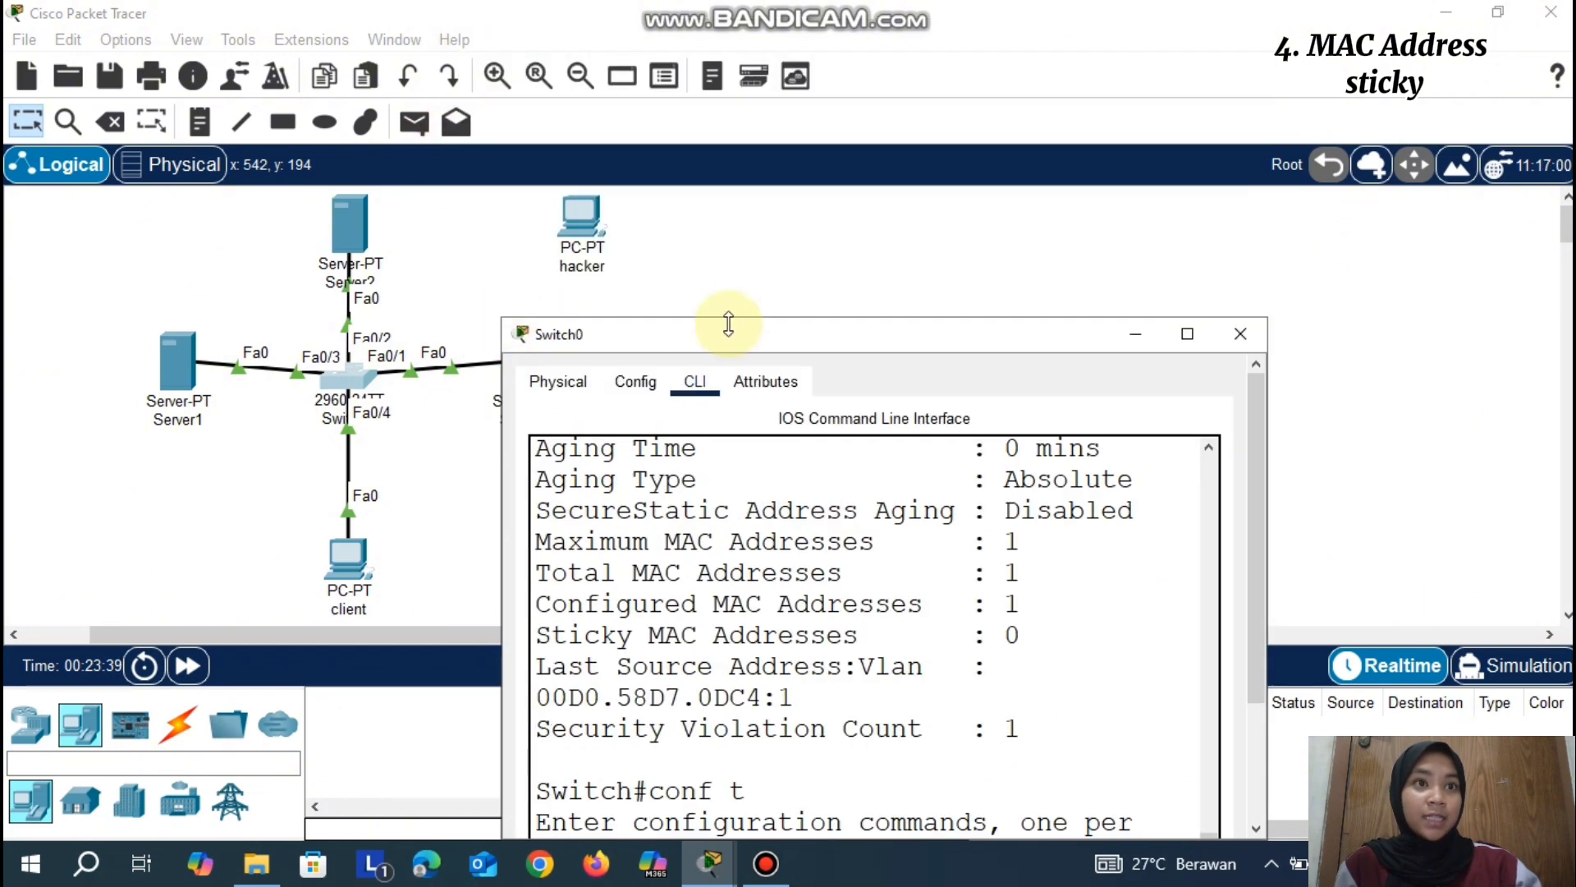
pyautogui.click(729, 337)
pyautogui.moveTo(766, 138); pyautogui.dragTo(741, 141)
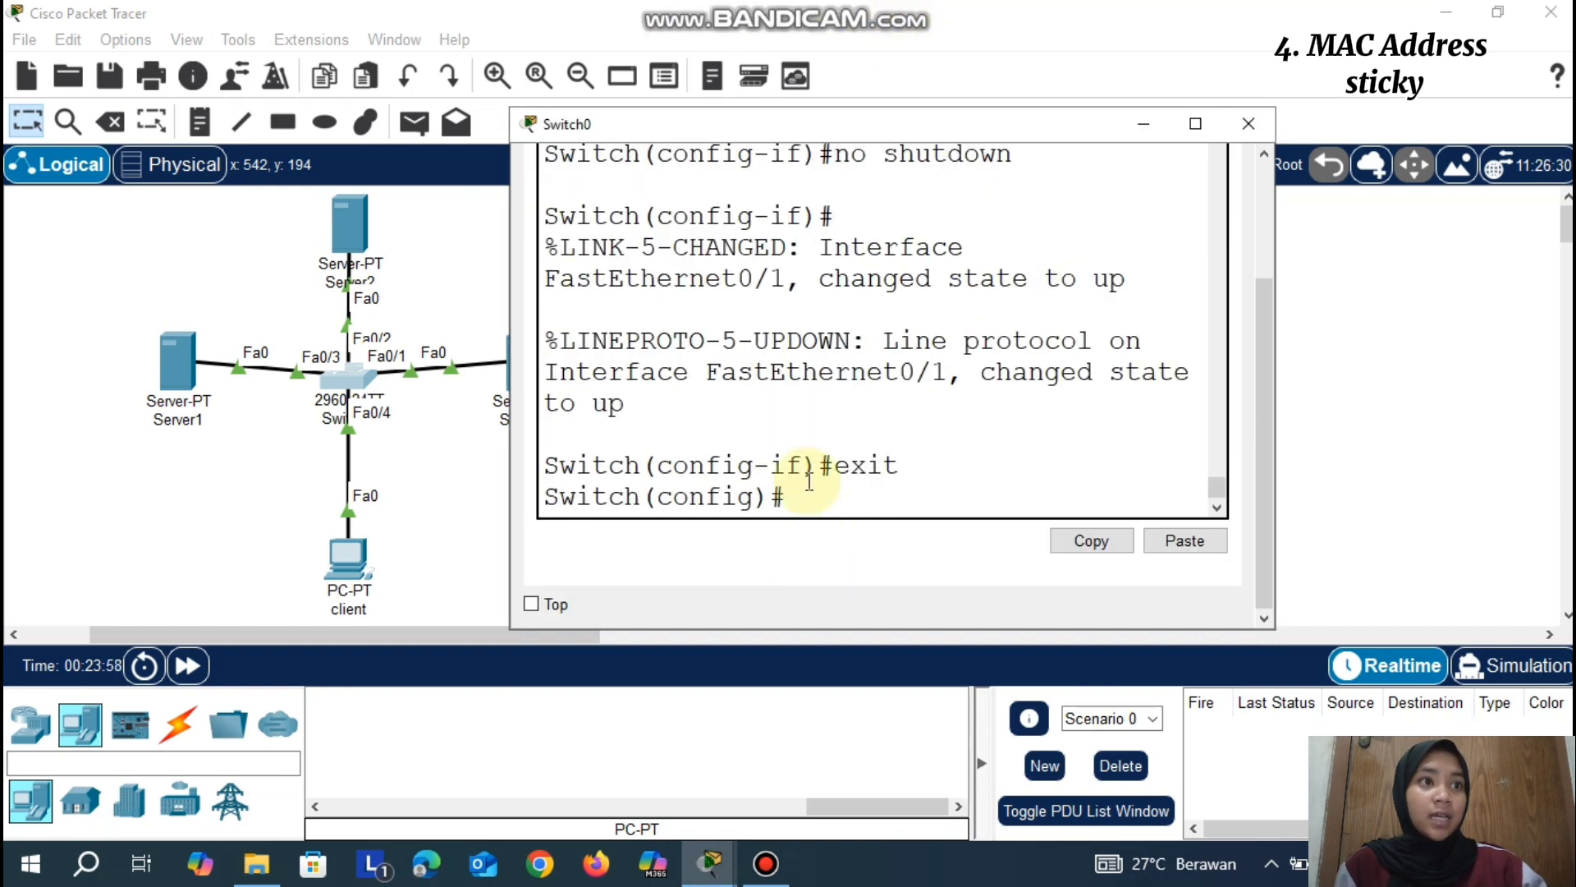
pyautogui.write('int fa0/1')
pyautogui.press('Return')
# Enable sticky MAC address learning on fa0/1 with switchport port-security mac-address sticky
pyautogui.write('swit')
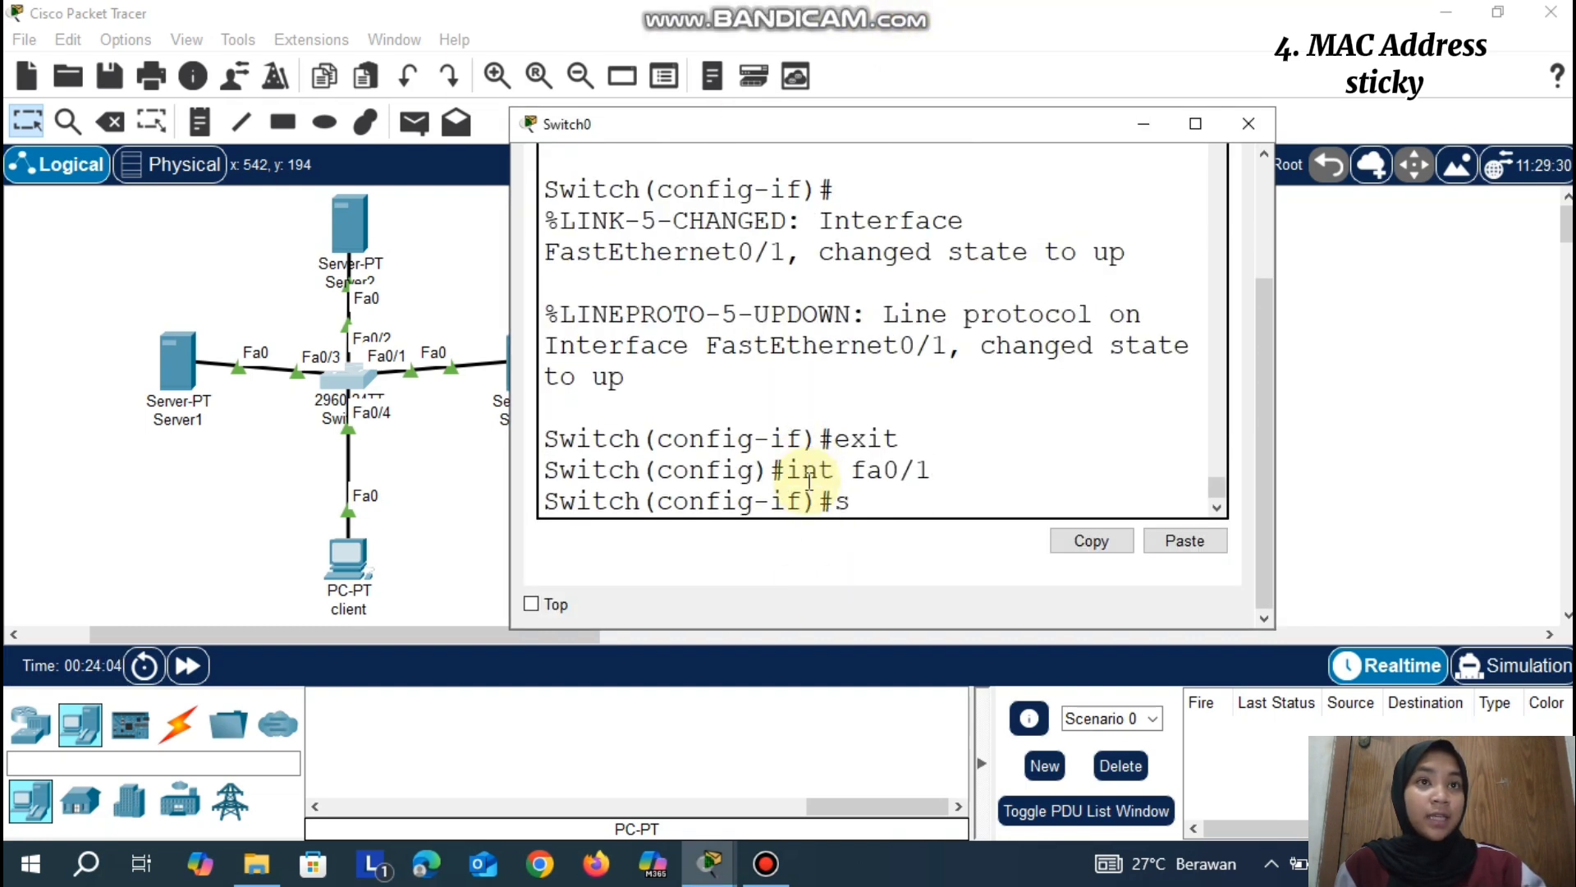
pyautogui.press('BackSpace')
pyautogui.write('tchport')
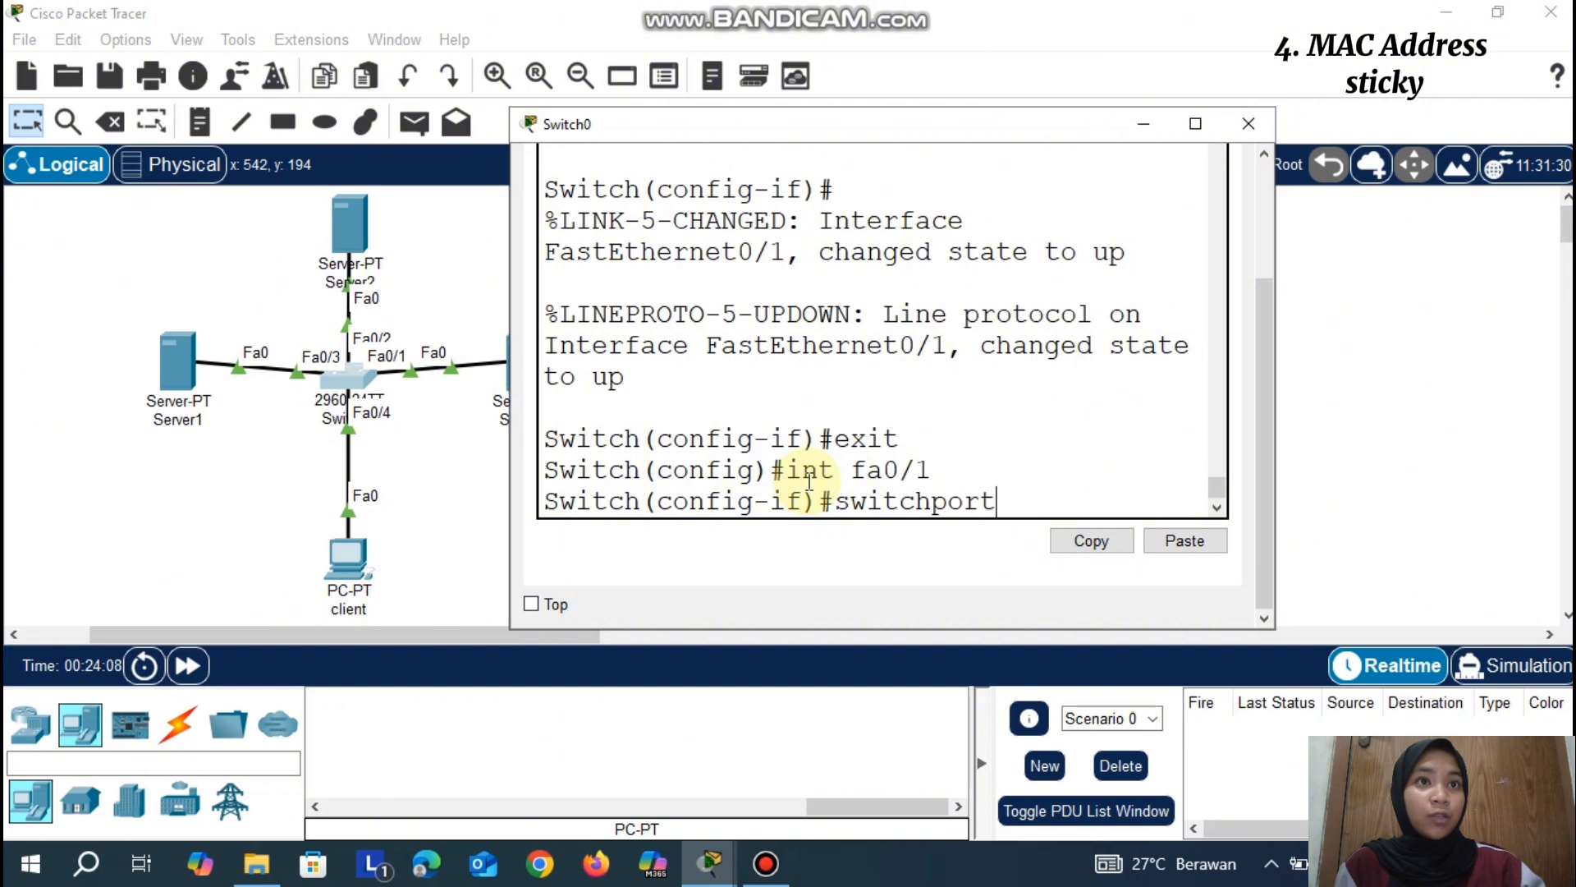
pyautogui.write(' port-secu')
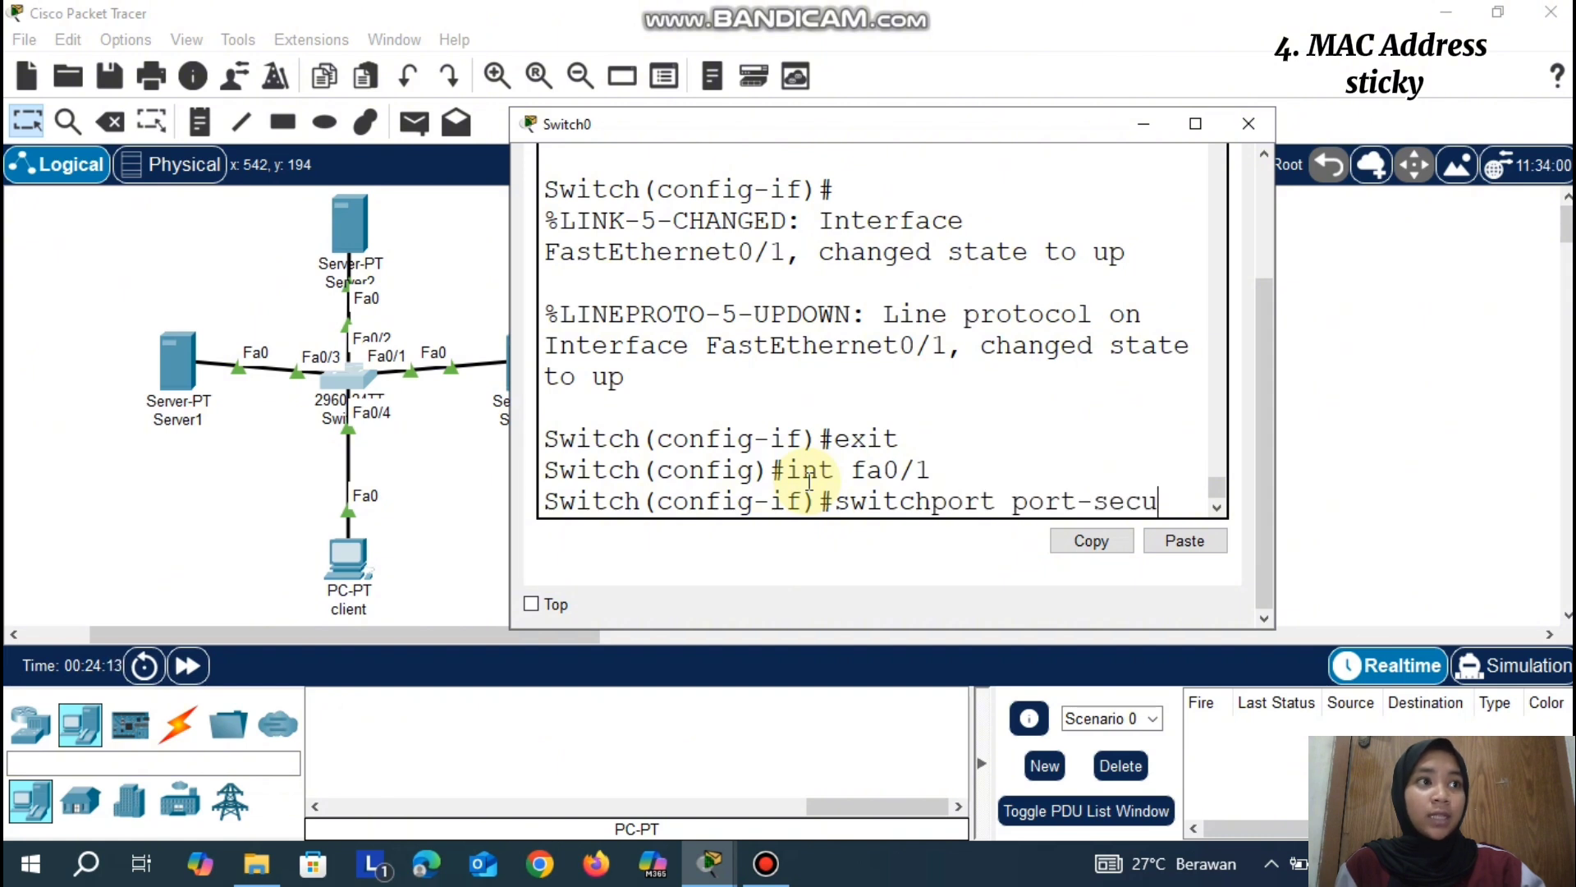
pyautogui.write('rity mac address sy')
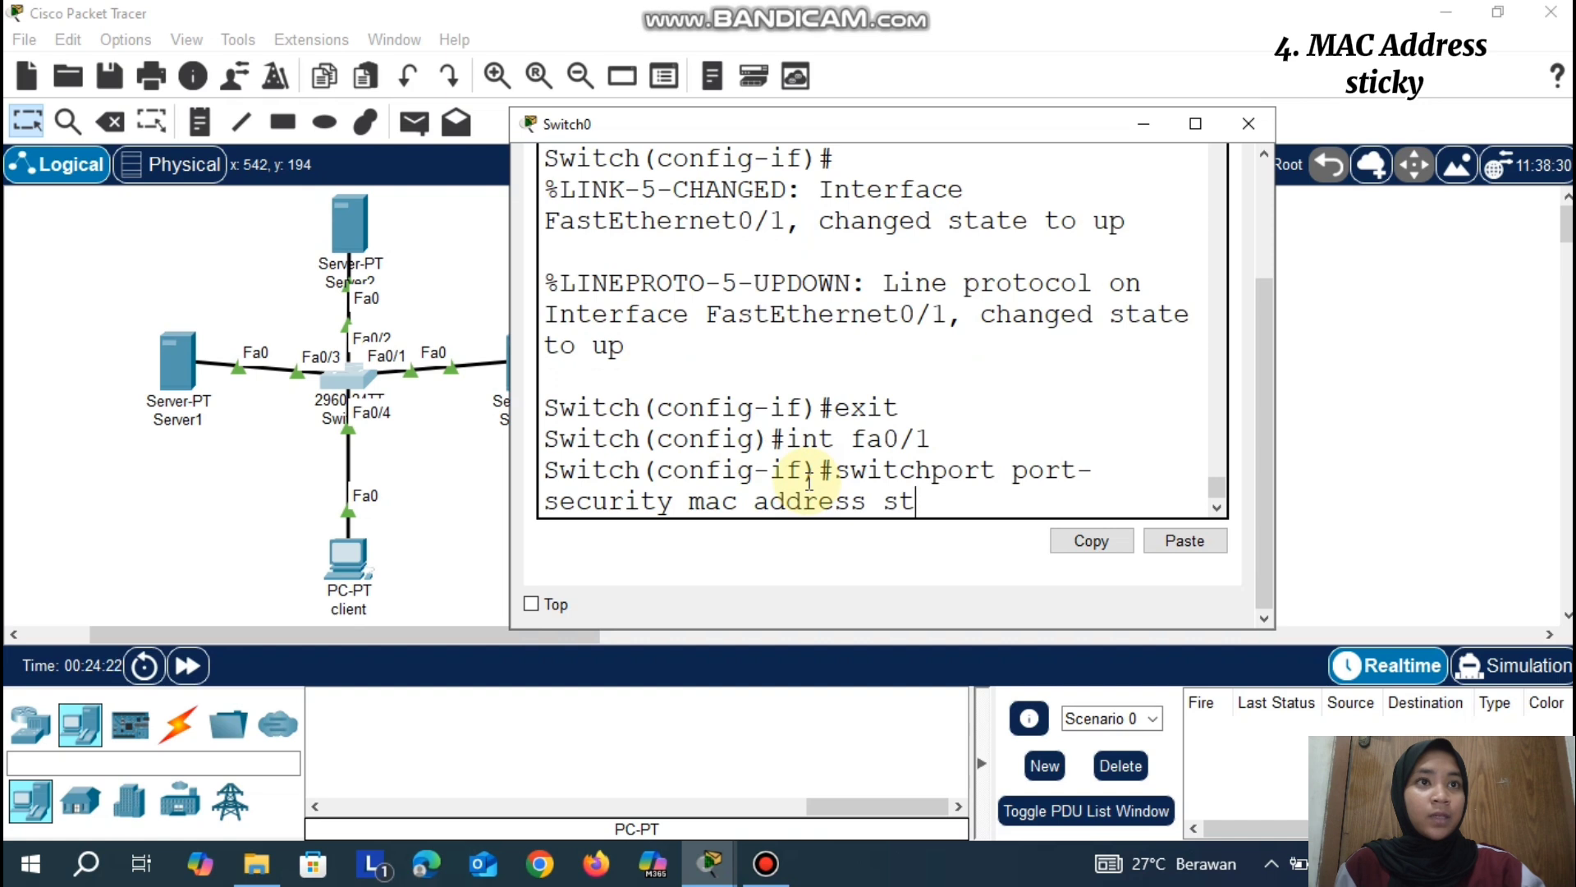
pyautogui.write('icky')
pyautogui.press('Return')
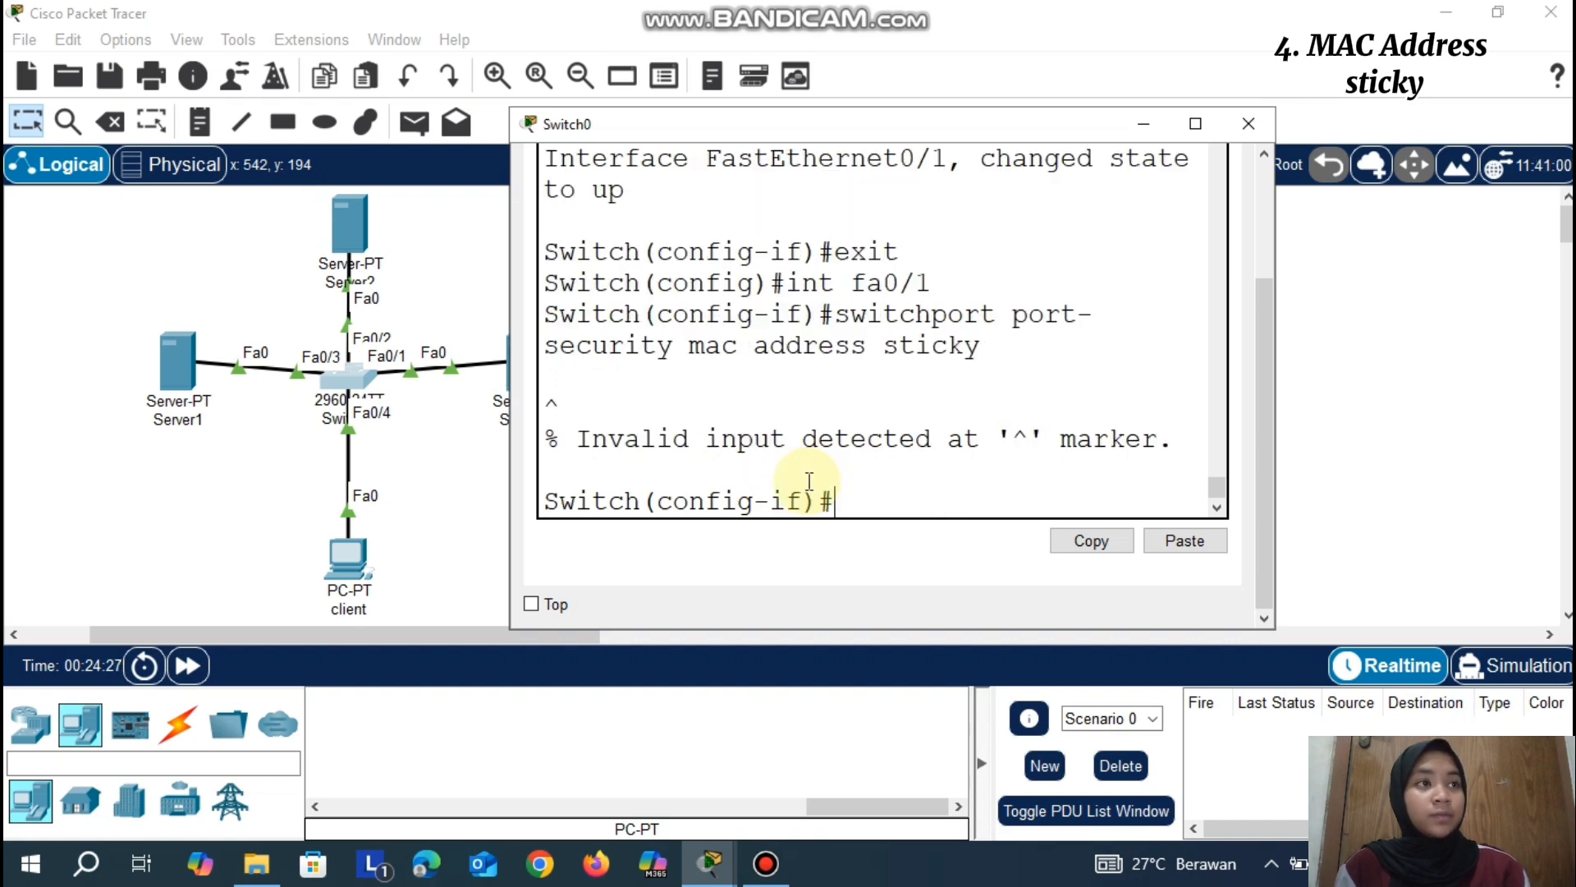
pyautogui.press('Up')
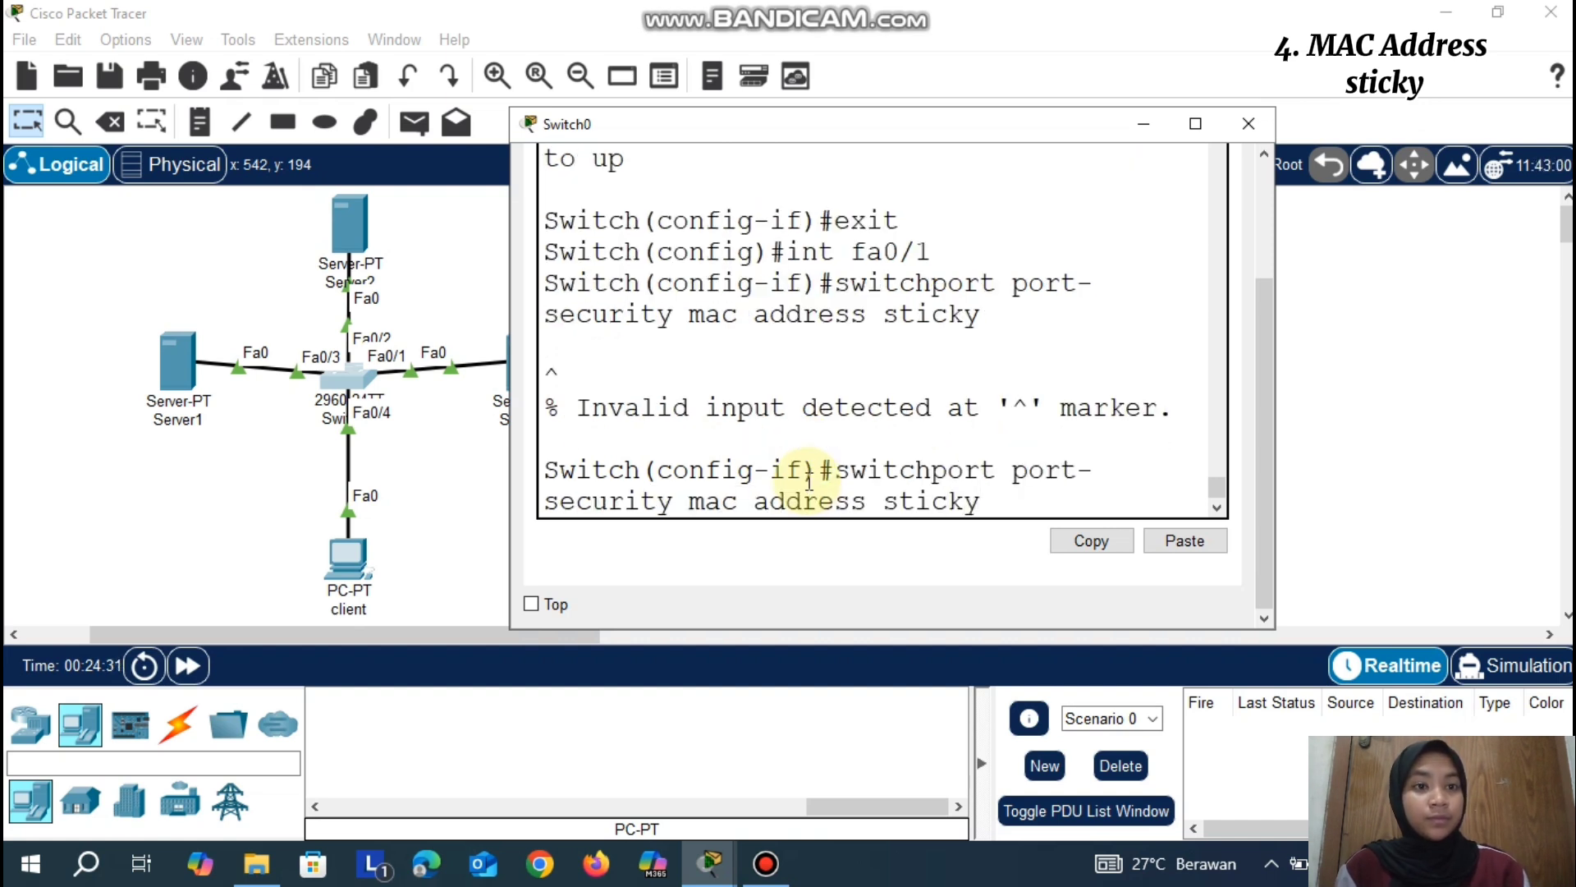
pyautogui.press('BackSpace')
pyautogui.write('-')
pyautogui.press('Return')
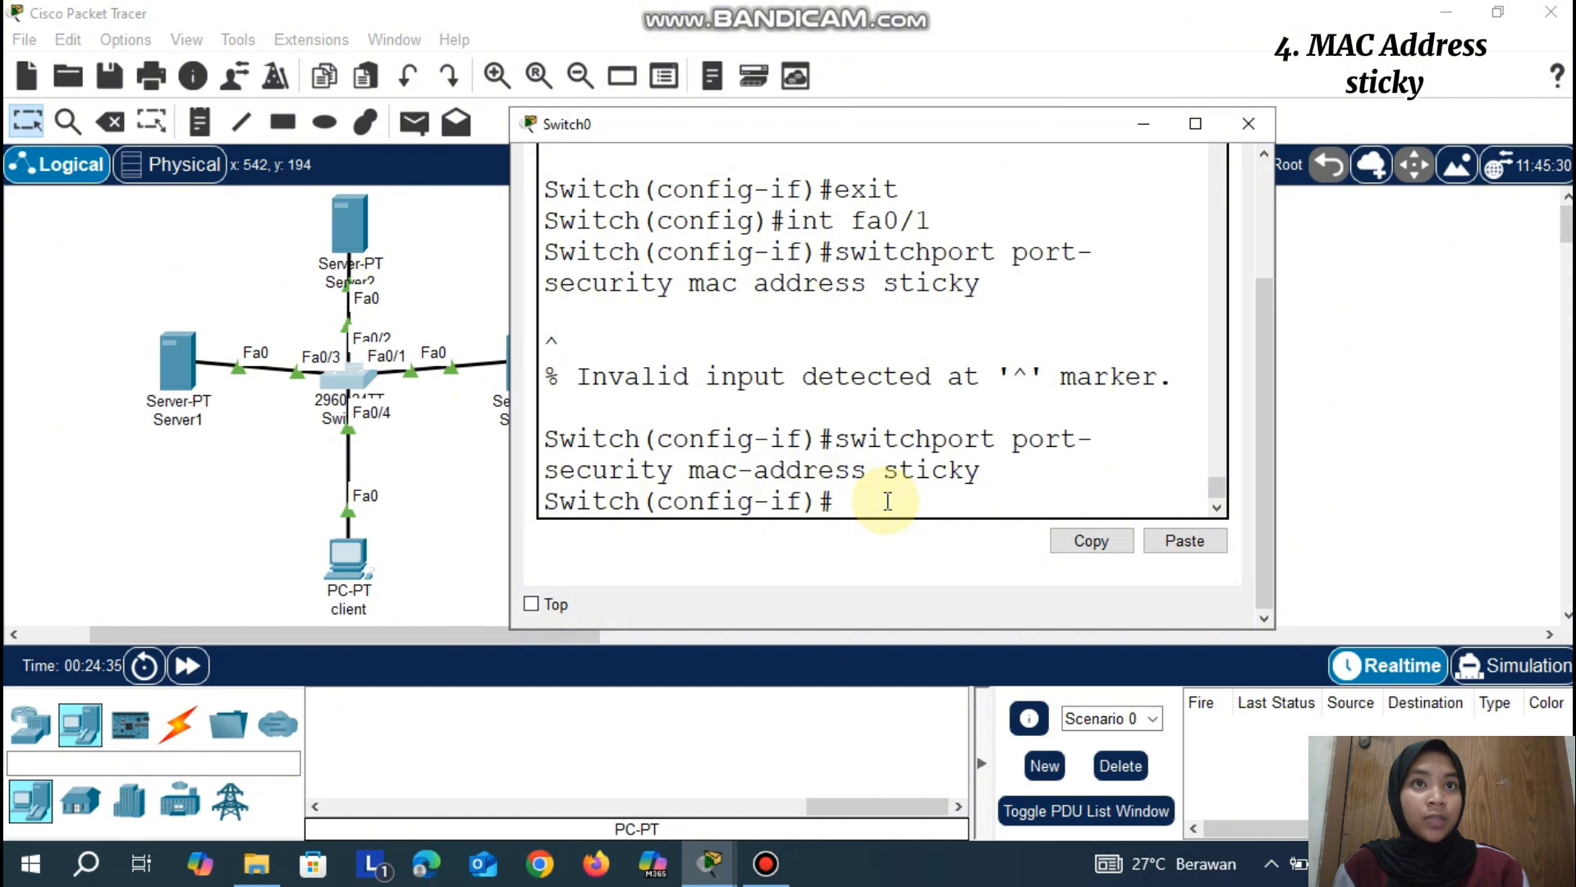
# Limit fa0/1 to one secure MAC address with switchport port-security maximum 1
pyautogui.write('switchp')
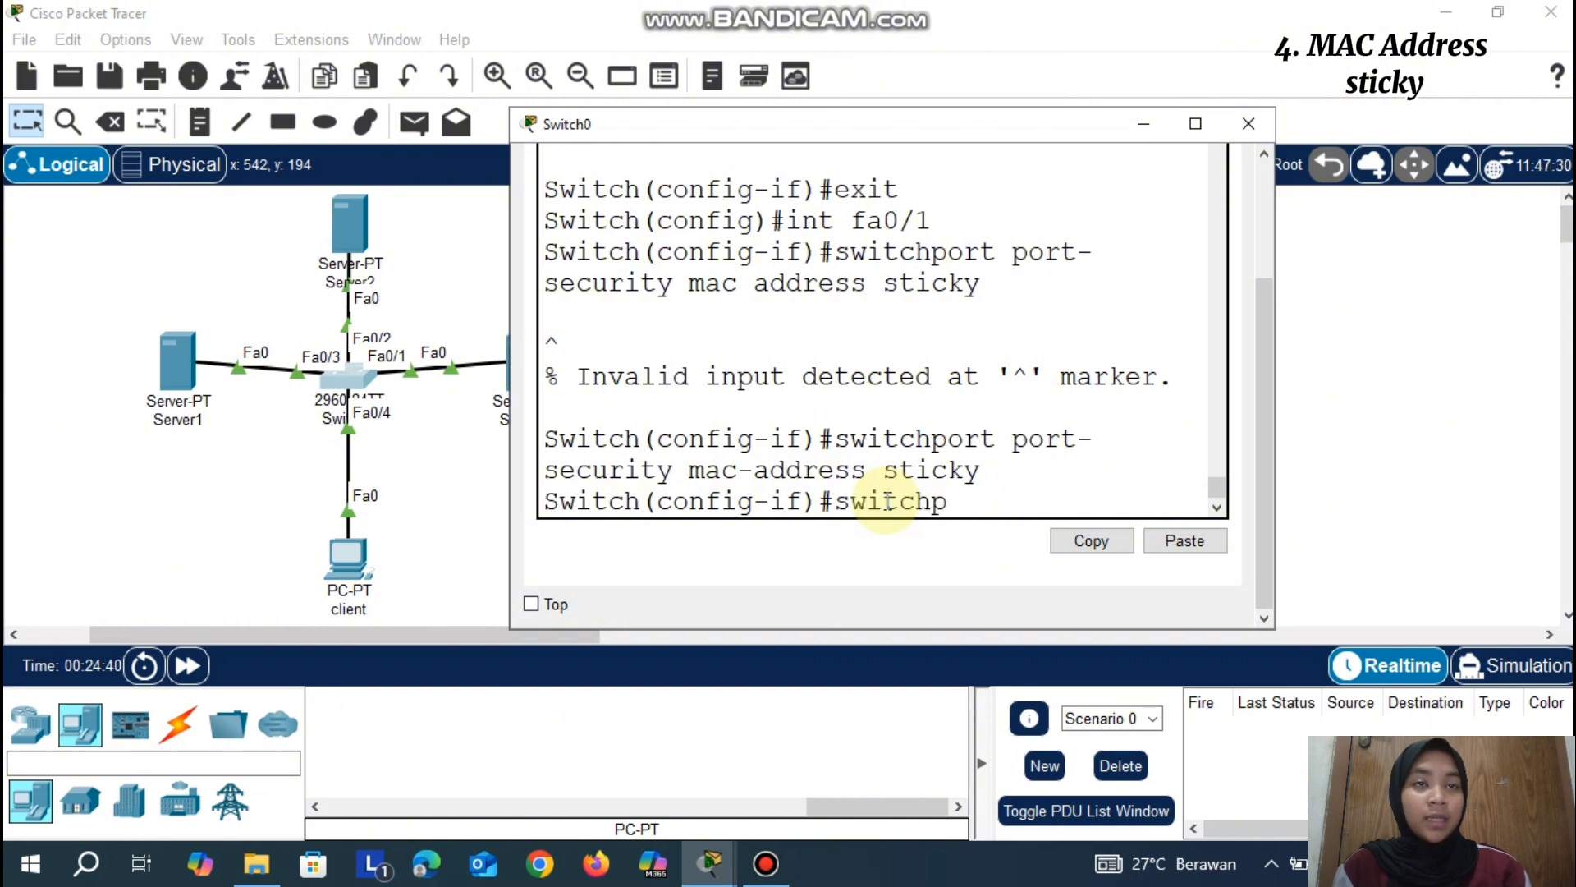
pyautogui.write('ort port-secu')
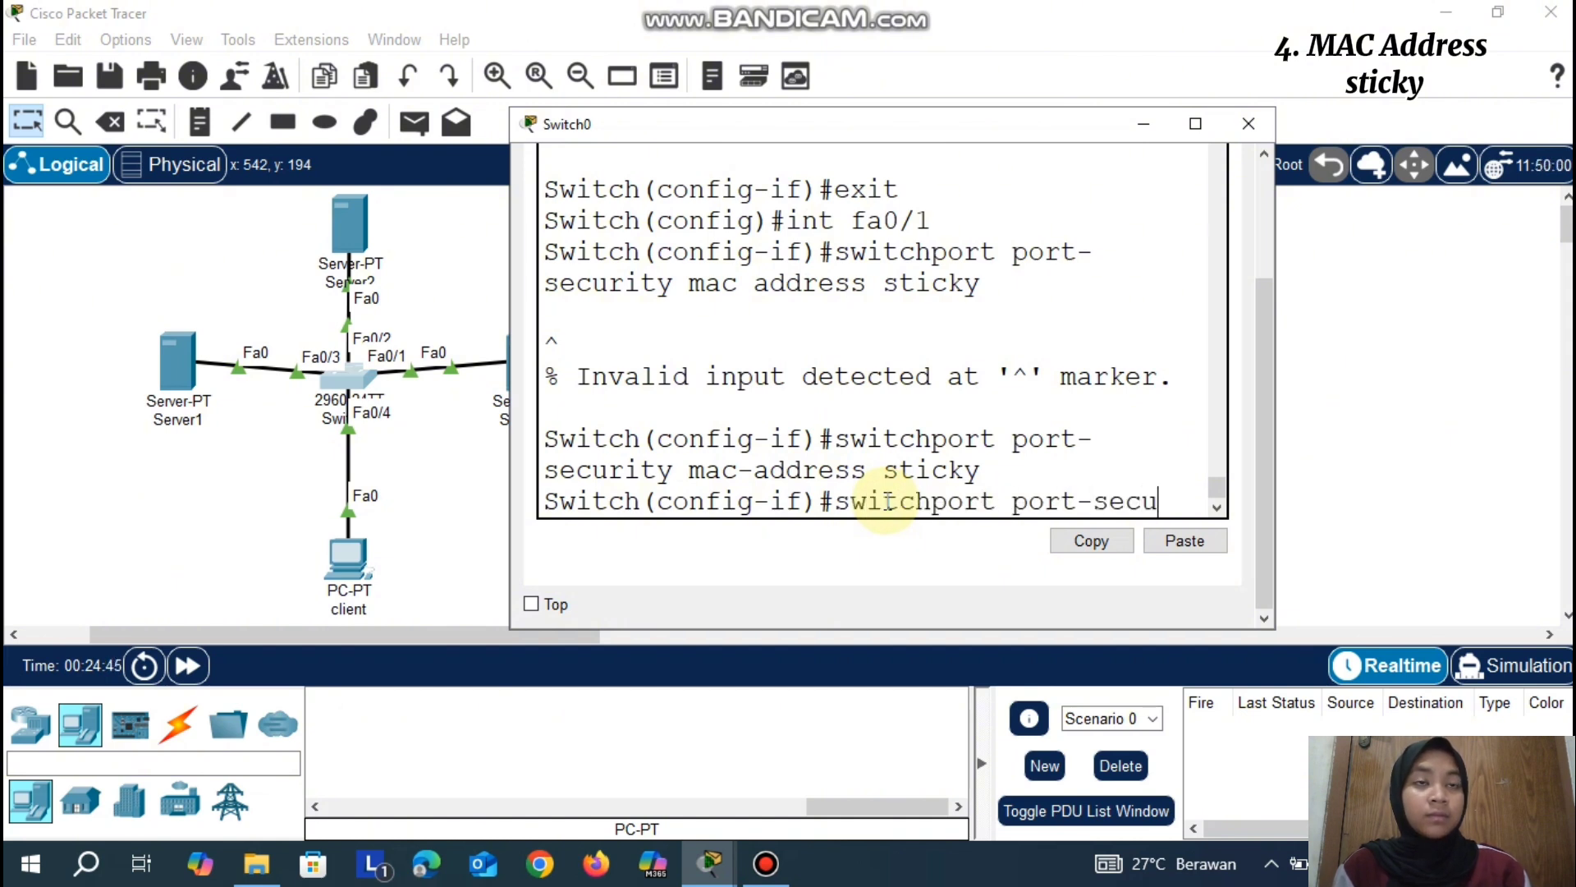
pyautogui.write('rity maxim')
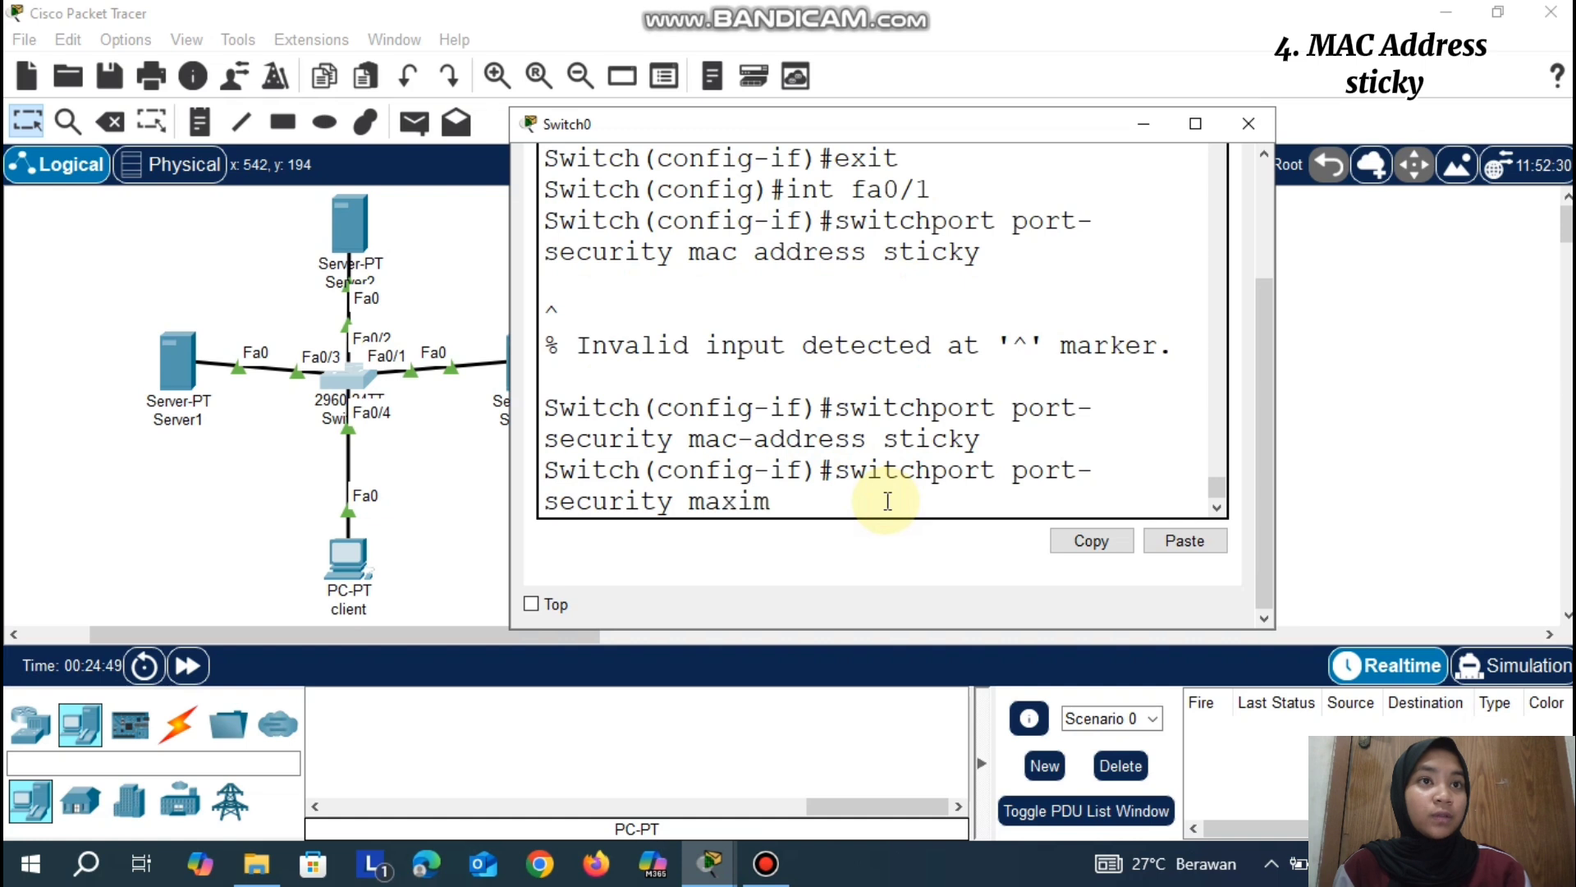
pyautogui.write('um 1')
pyautogui.press('Return')
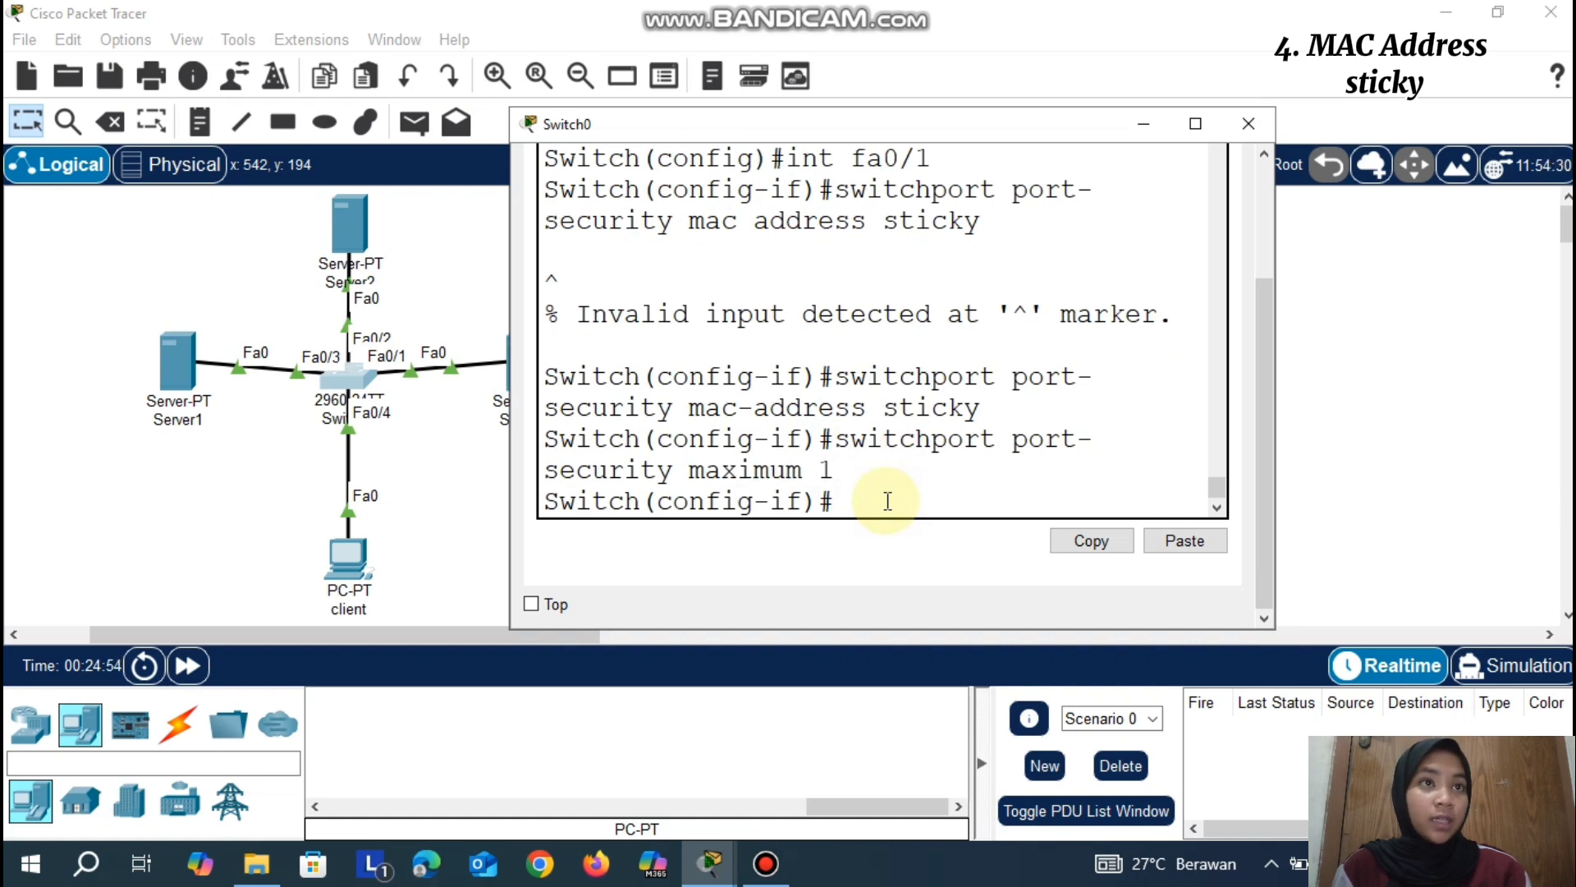
# Set fa0/1's violation mode to shutdown with switchport port-security violation shutdown
pyautogui.write('switchport')
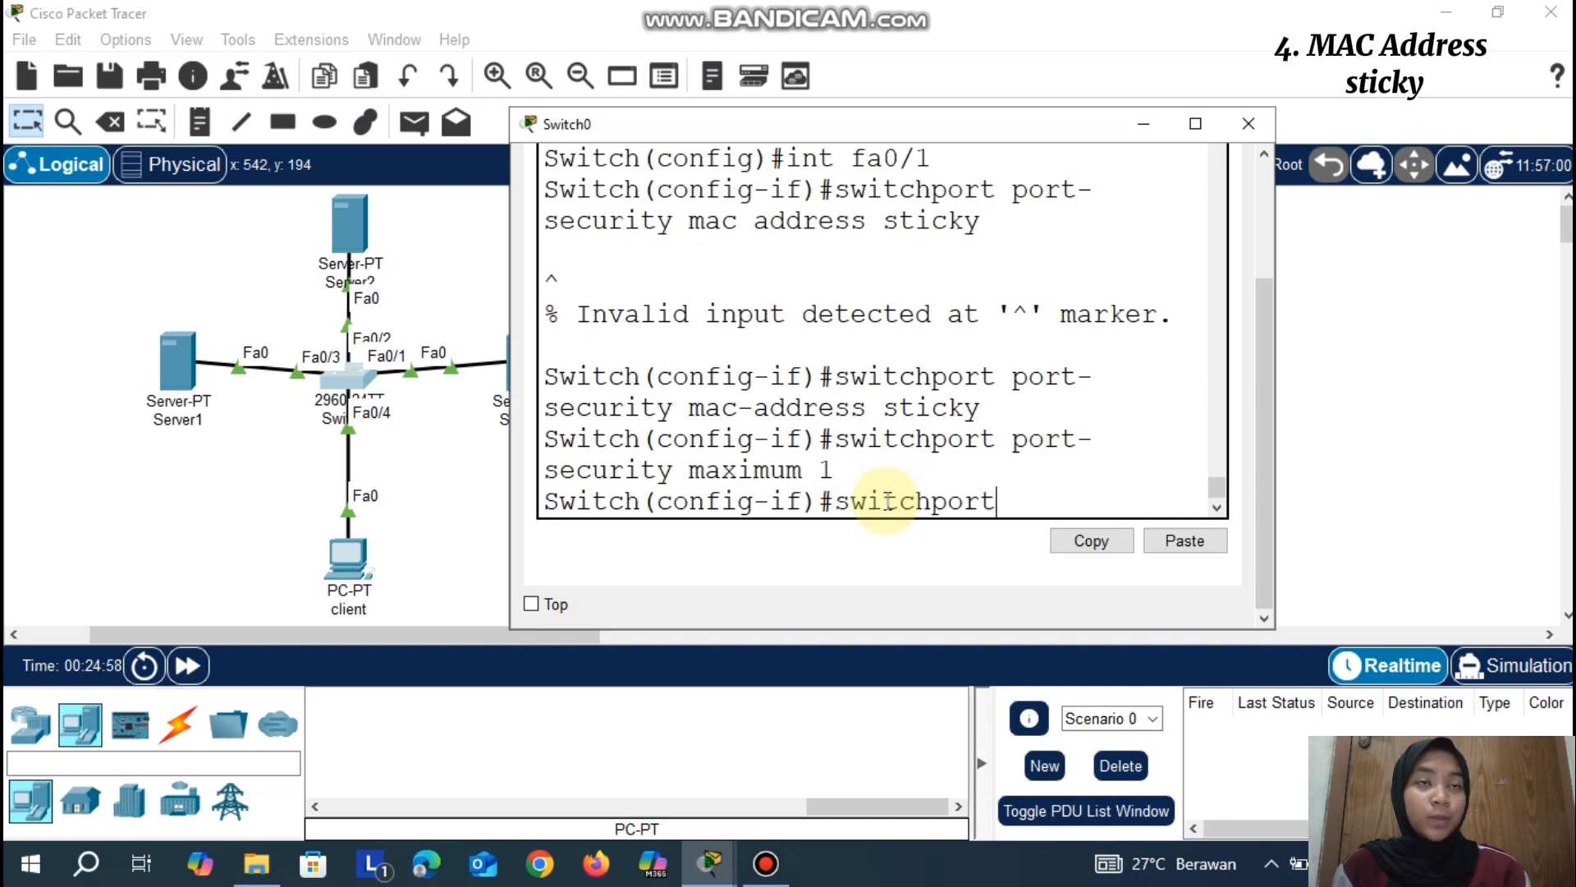
pyautogui.write(' port-security v')
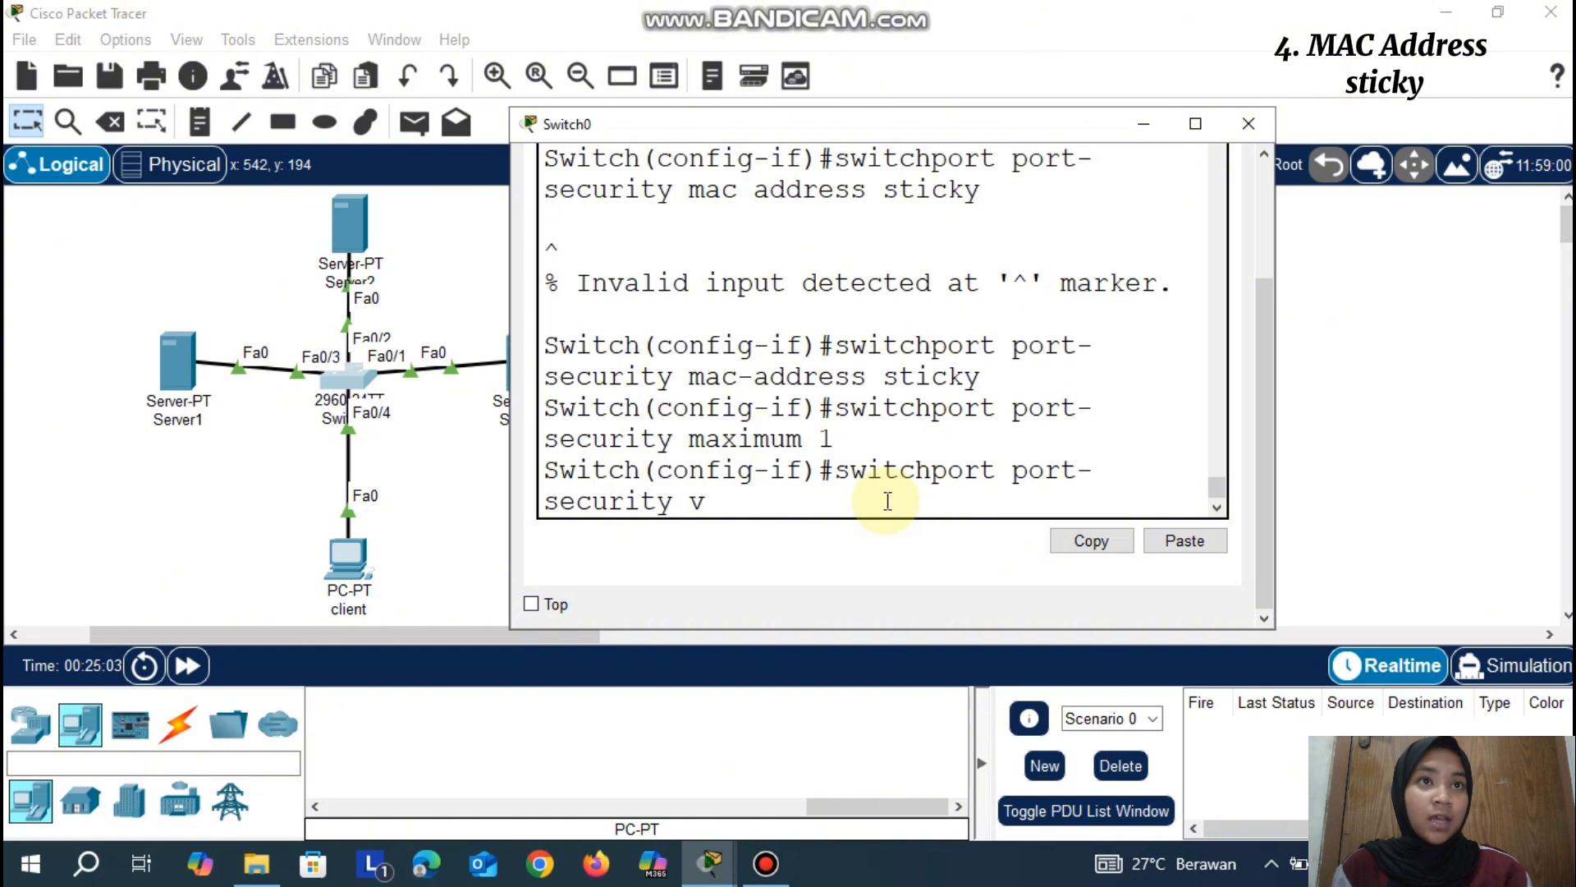
pyautogui.write('iolation')
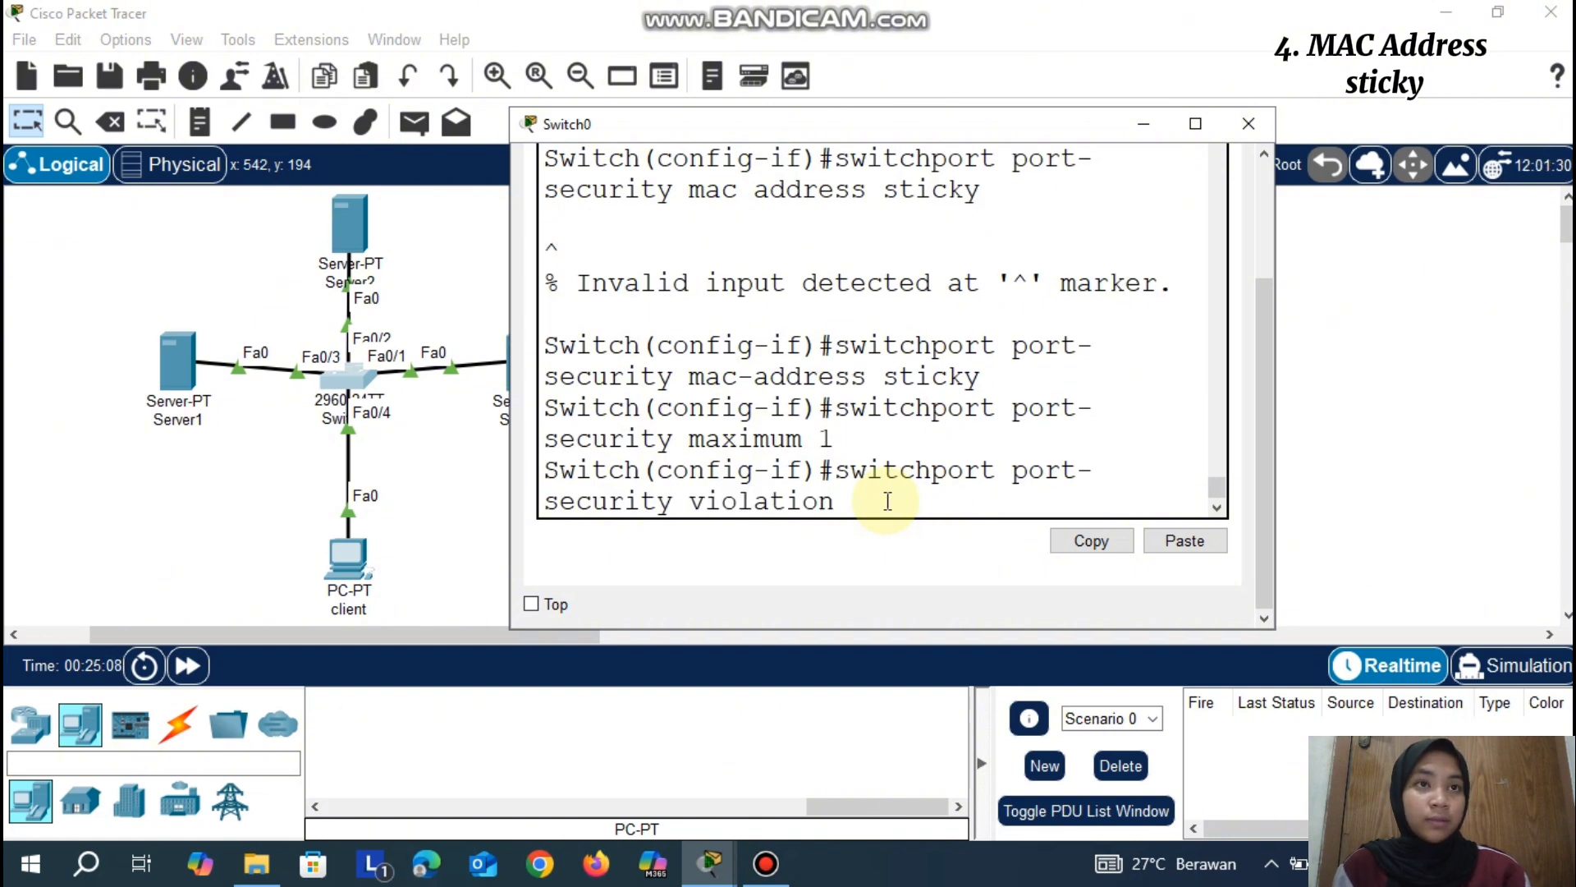
pyautogui.write(' shutdwo')
pyautogui.press('BackSpace')
pyautogui.press('BackSpace')
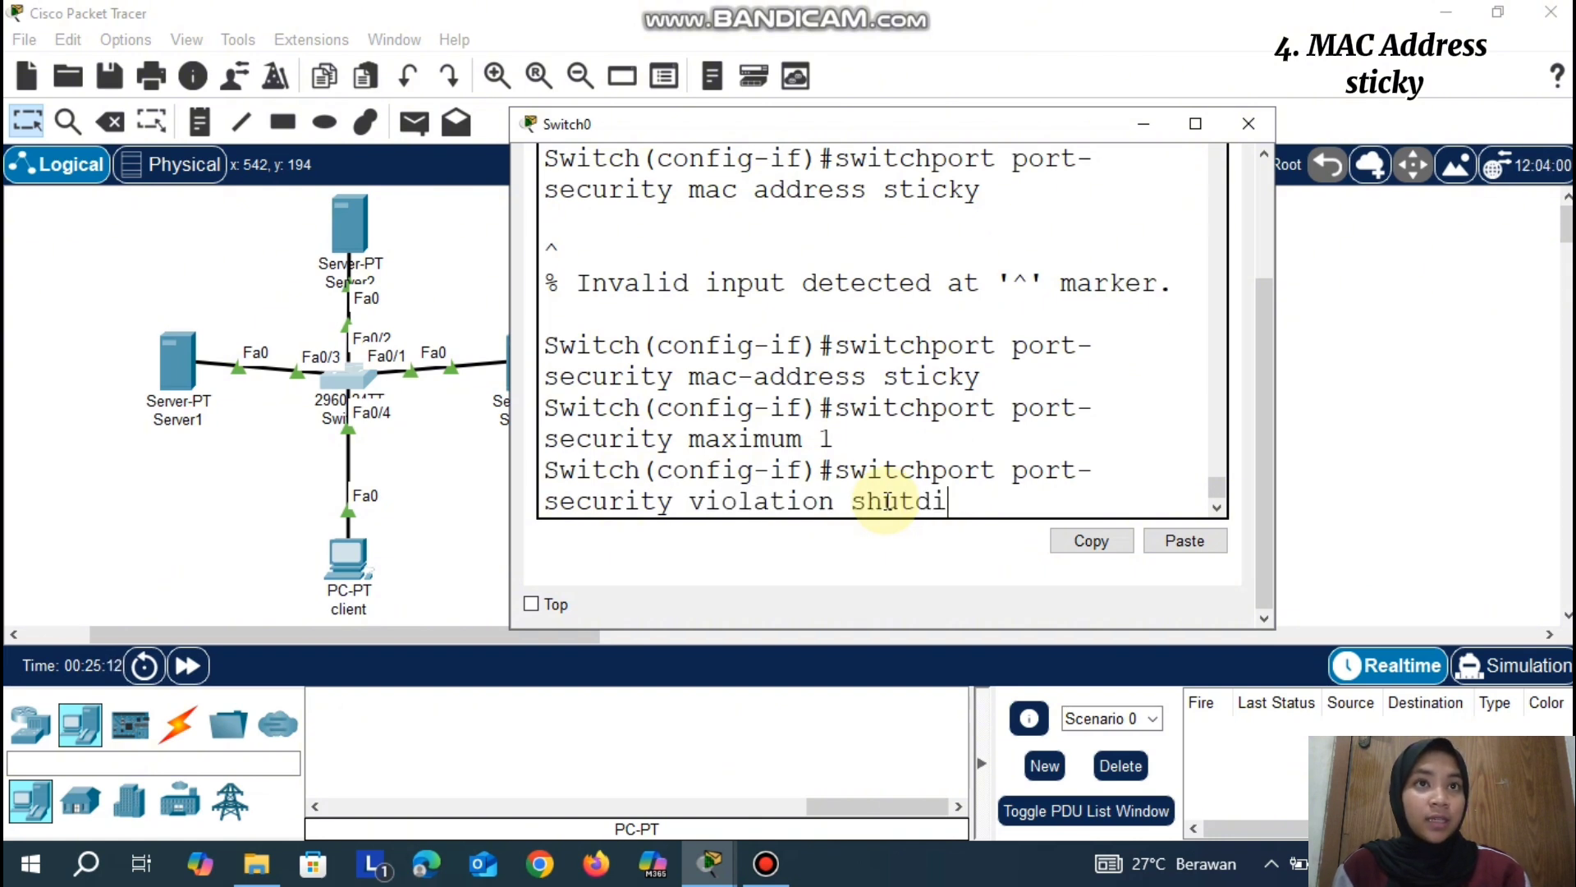
pyautogui.write('own')
pyautogui.press('Return')
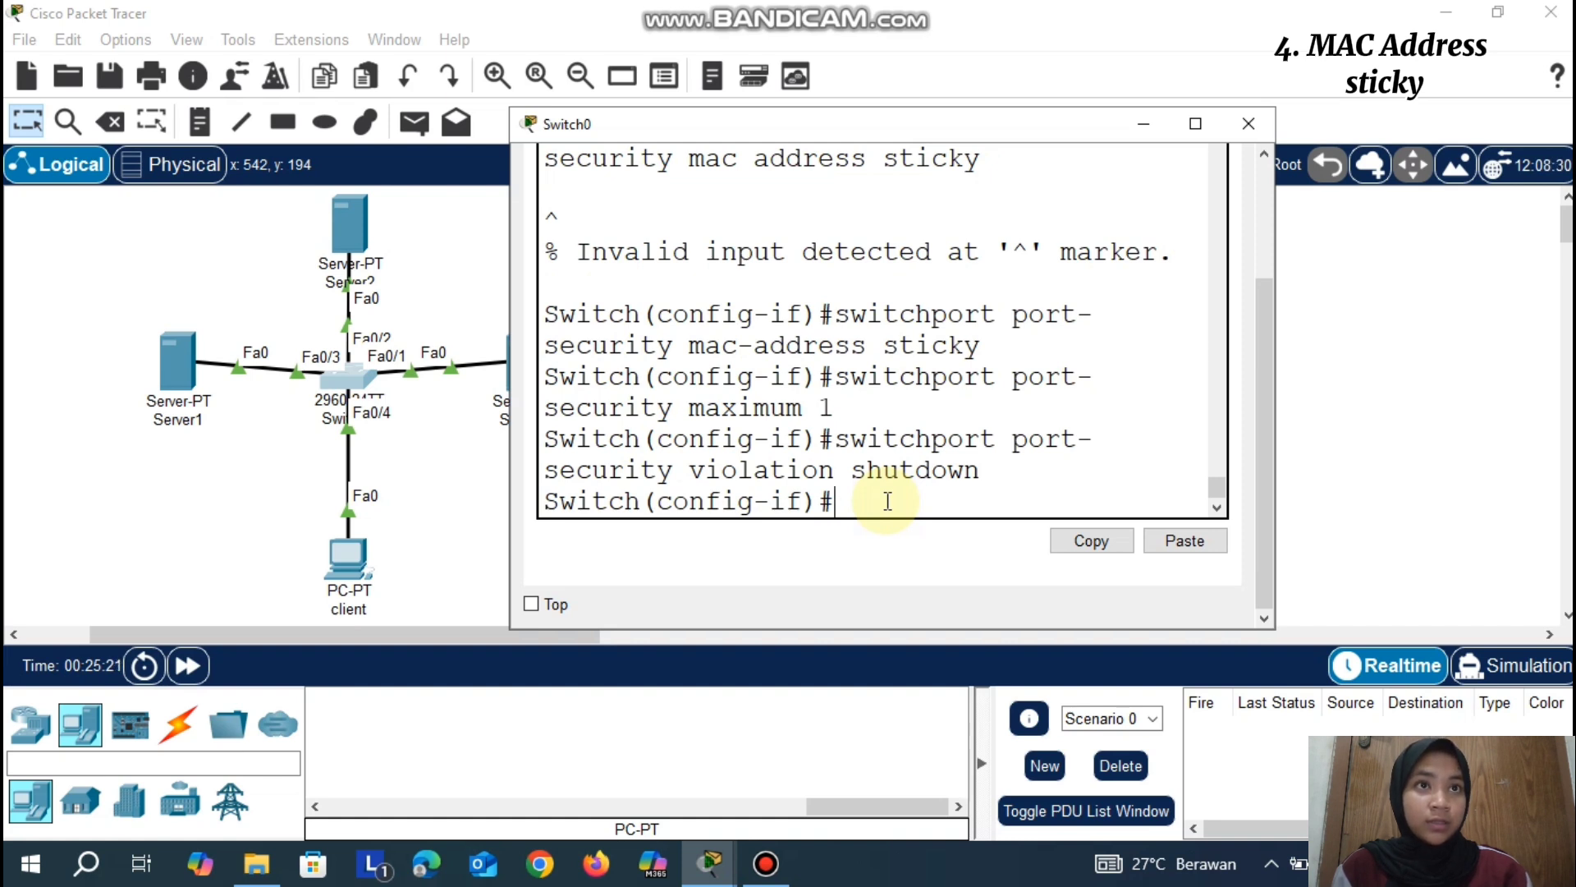
# Recall the violation command without its mode and query the CLI help with switchport port-security violation?
pyautogui.press('Up')
pyautogui.press('BackSpace')
pyautogui.press('BackSpace')
pyautogui.press('BackSpace')
pyautogui.press('BackSpace')
pyautogui.press('BackSpace')
pyautogui.press('BackSpace')
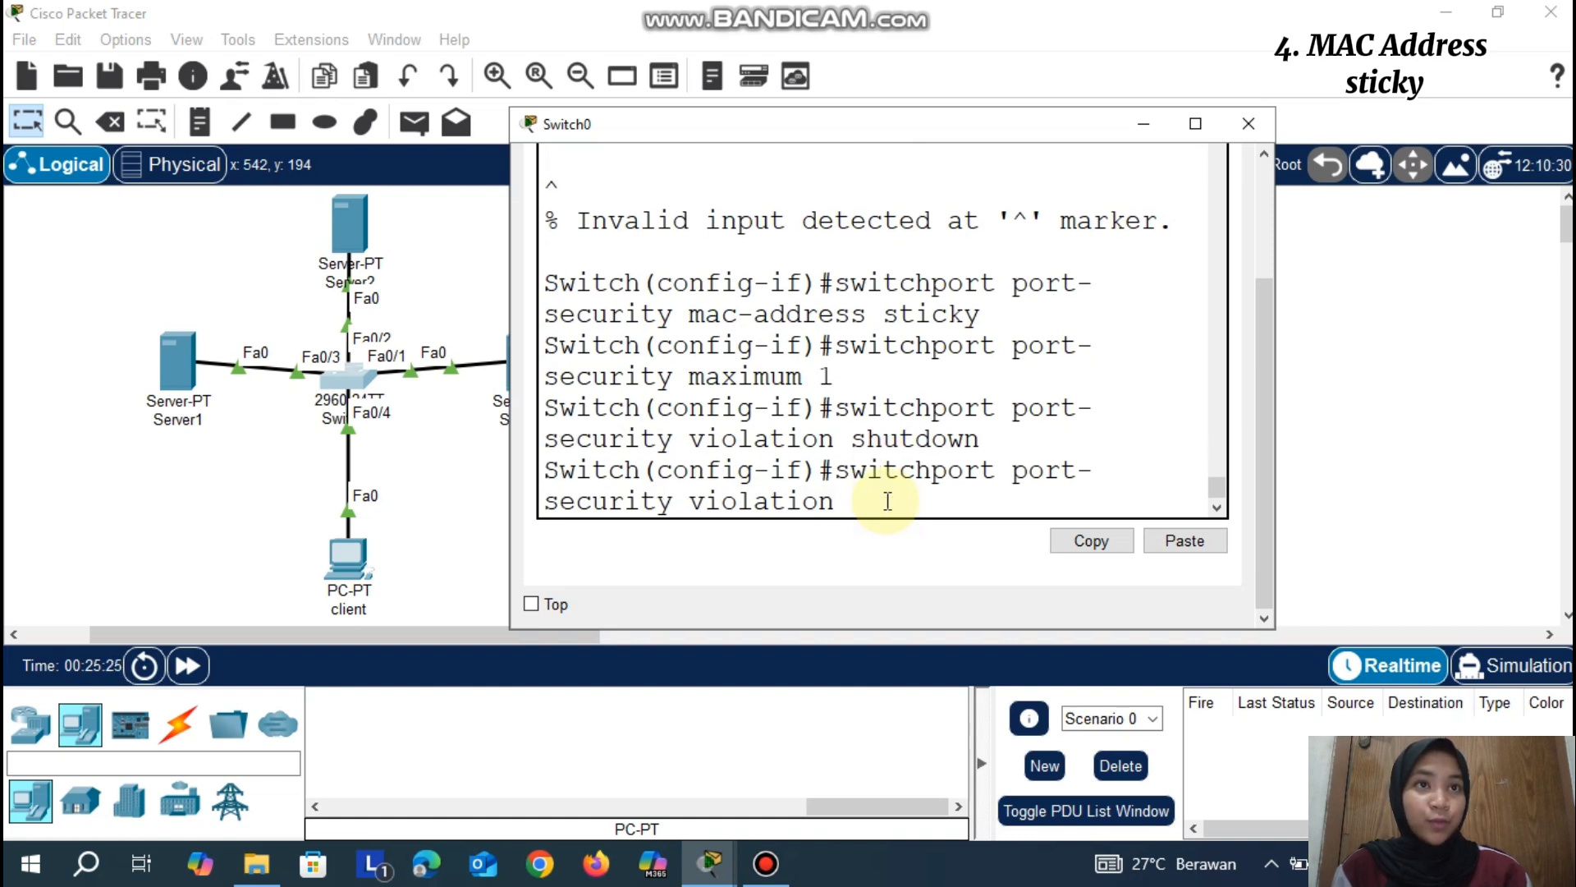
pyautogui.write('?')
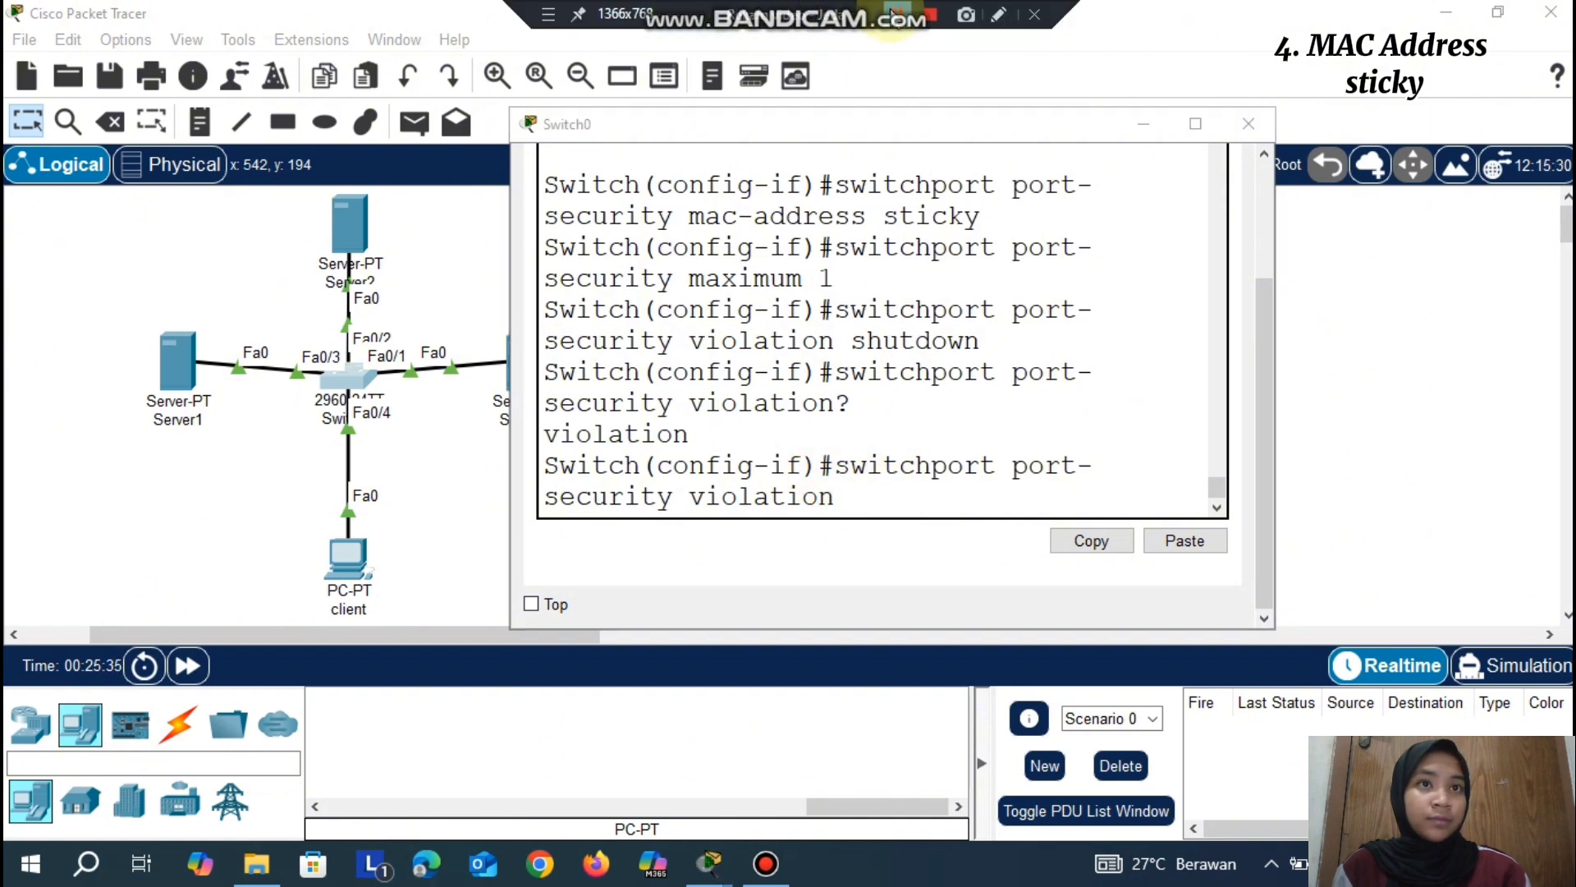
# List the available violation modes in the CLI help with switchport port-security violation ?
pyautogui.write(' ?')
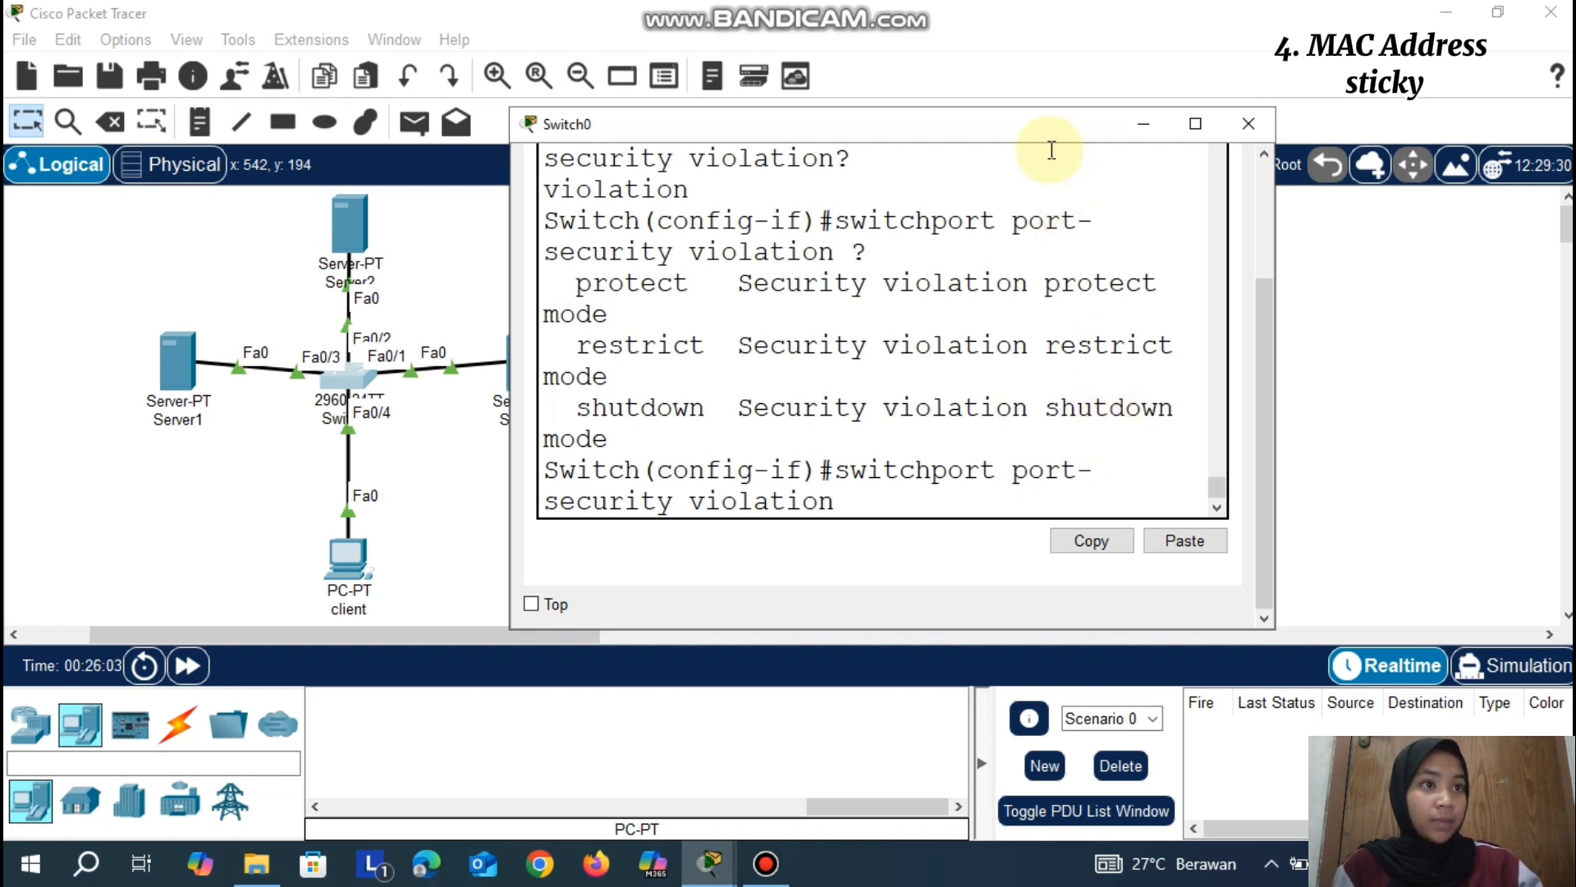
pyautogui.moveTo(1013, 140); pyautogui.dragTo(1082, 134)
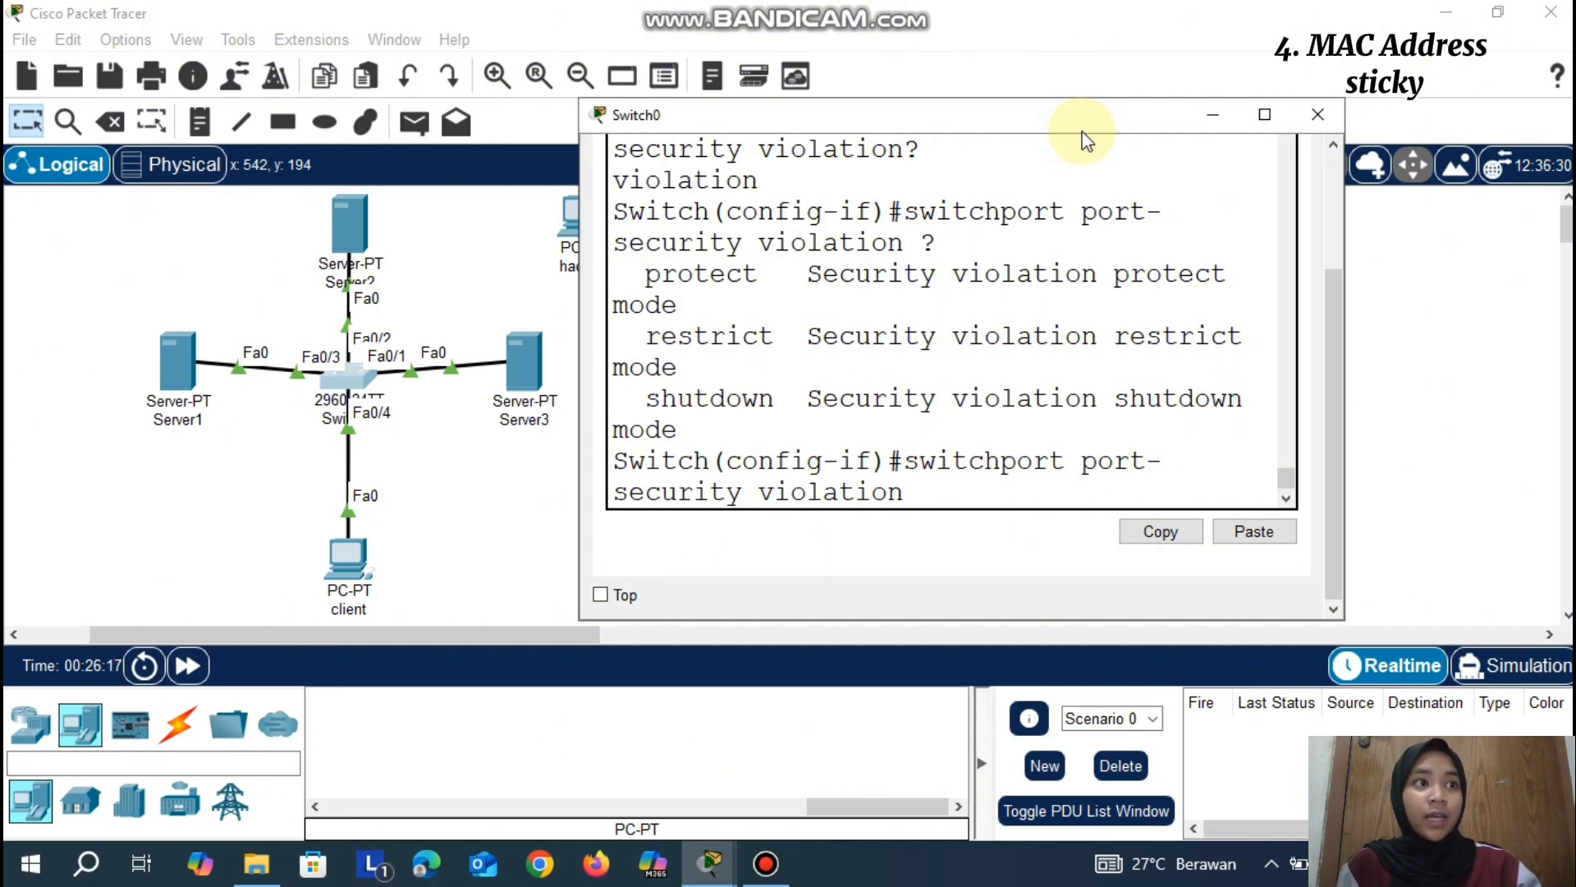
pyautogui.press('Return')
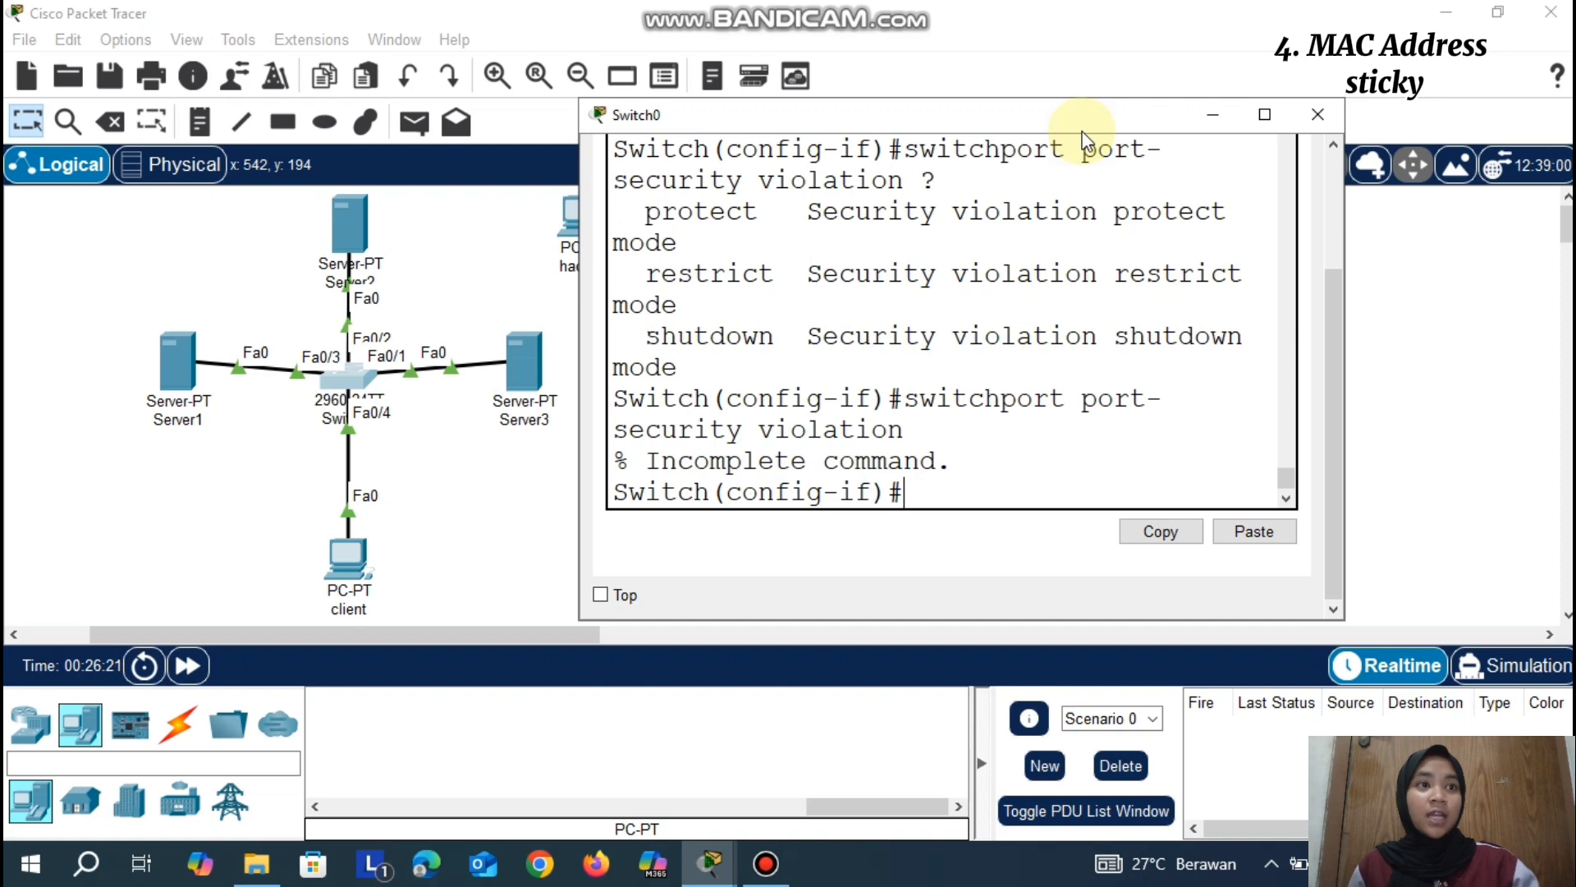
# Display fa0/1's port-security status with do show port-security int fa0/1
pyautogui.write('do show')
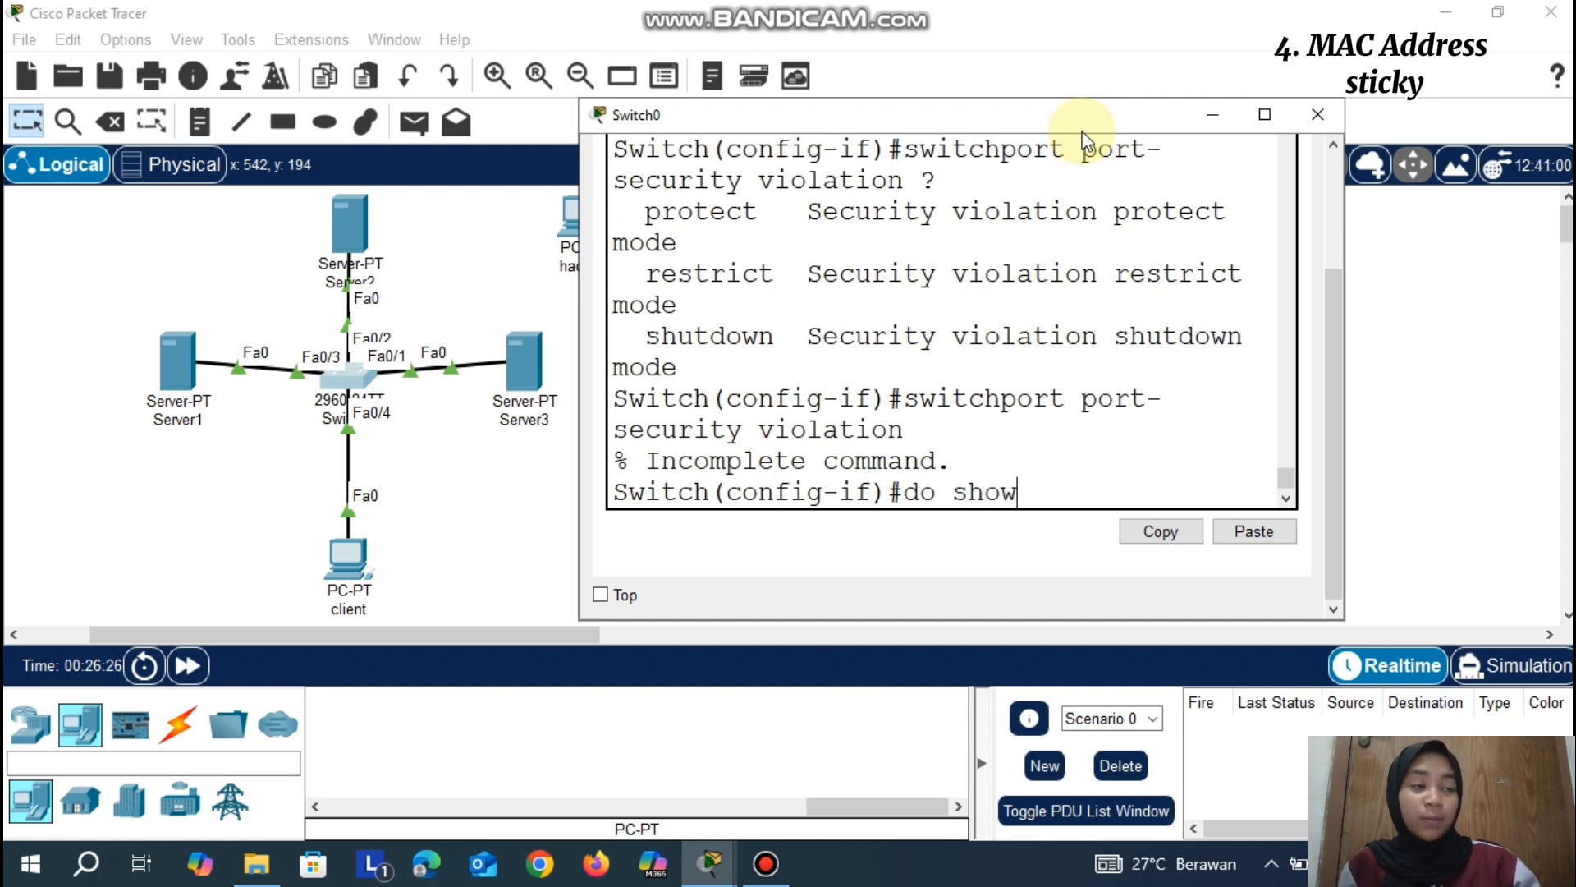
pyautogui.write(' port-security')
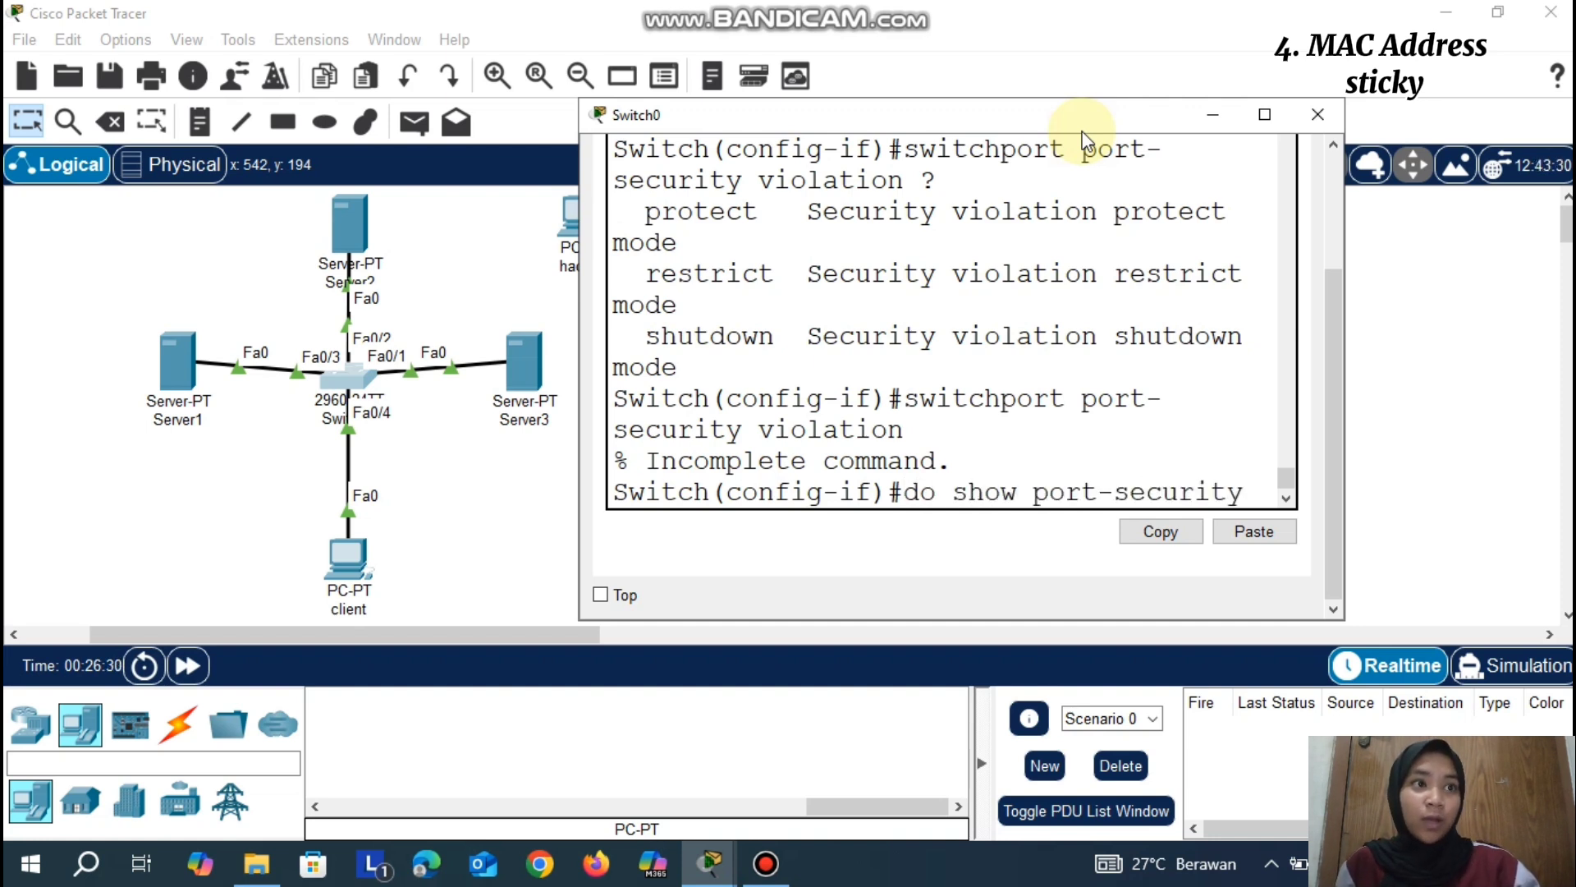
pyautogui.write(' i')
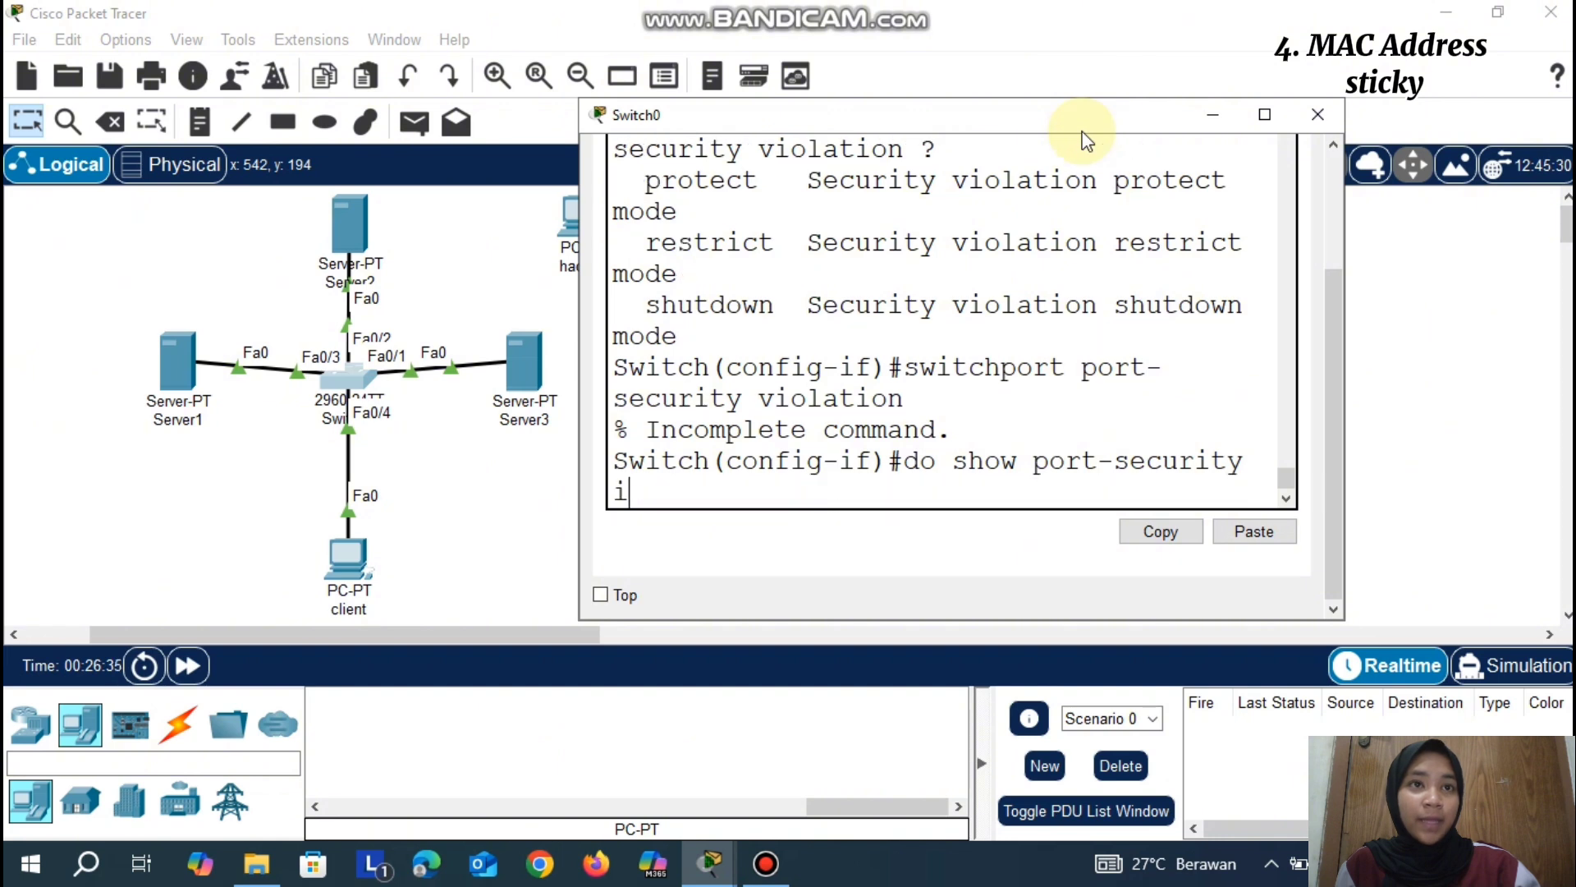
pyautogui.write('nt fa0/1')
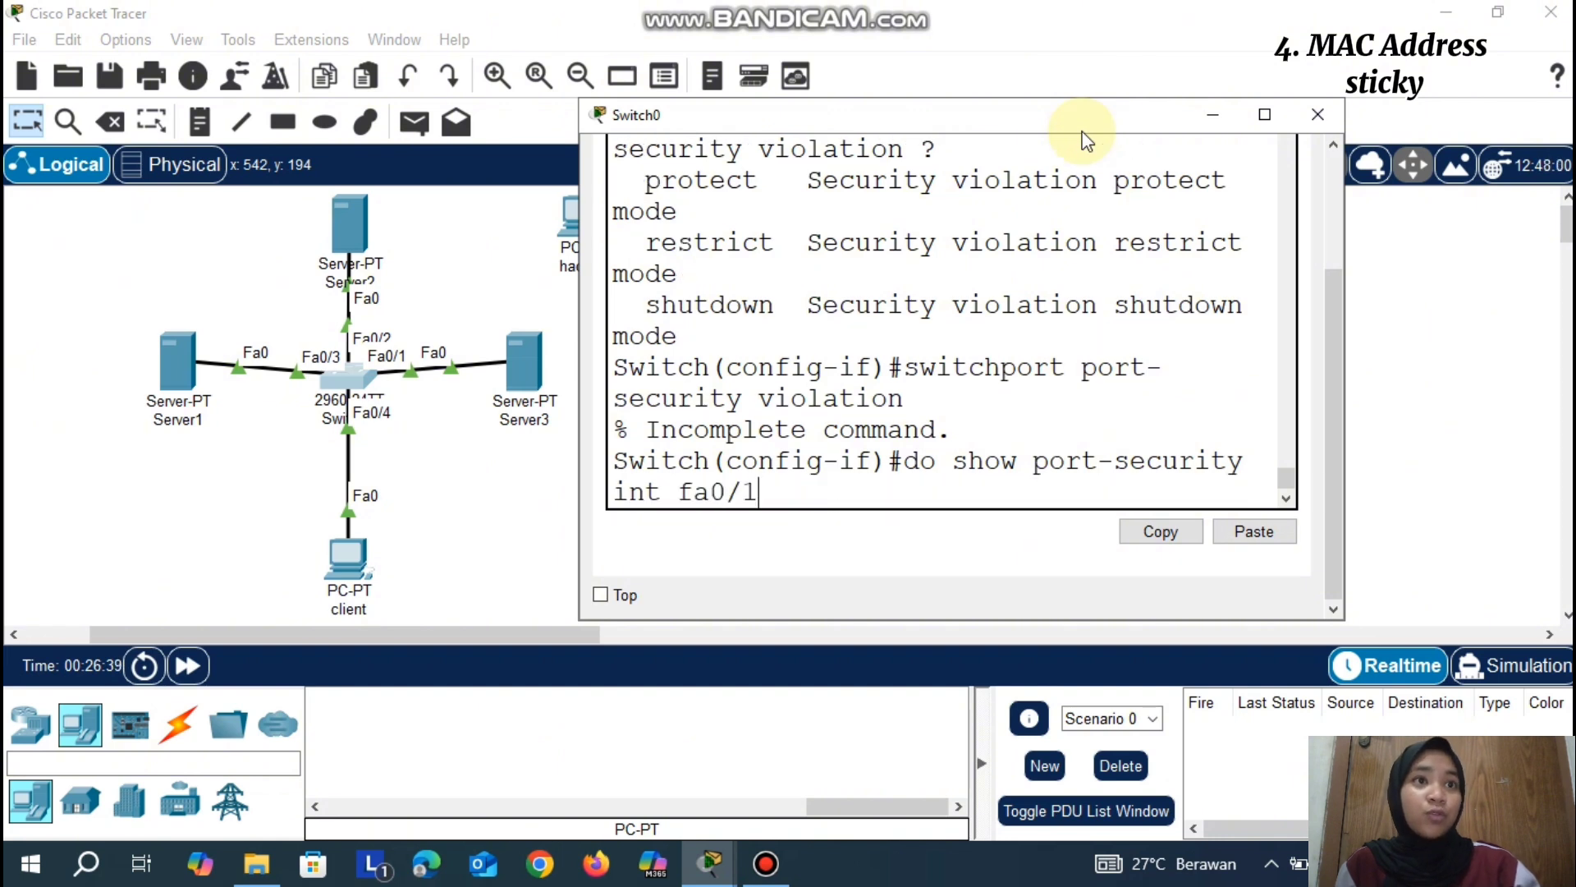
pyautogui.press('Return')
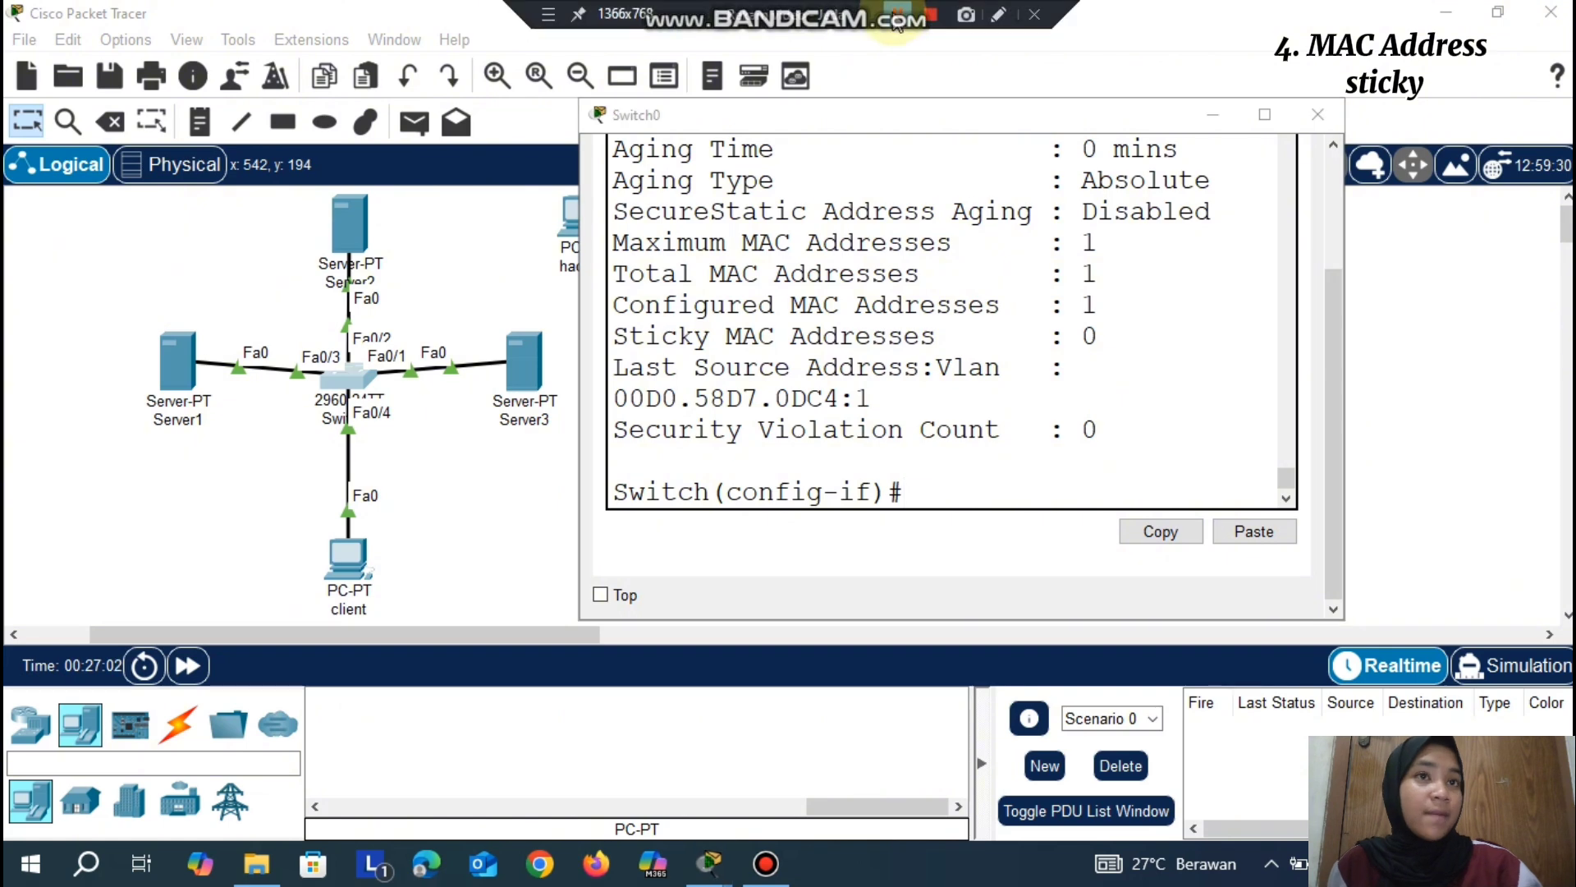
# Reopen Switch0's command line, exit the fa0/1 configuration and enter interface configuration for fa0/2
pyautogui.click(1213, 115)
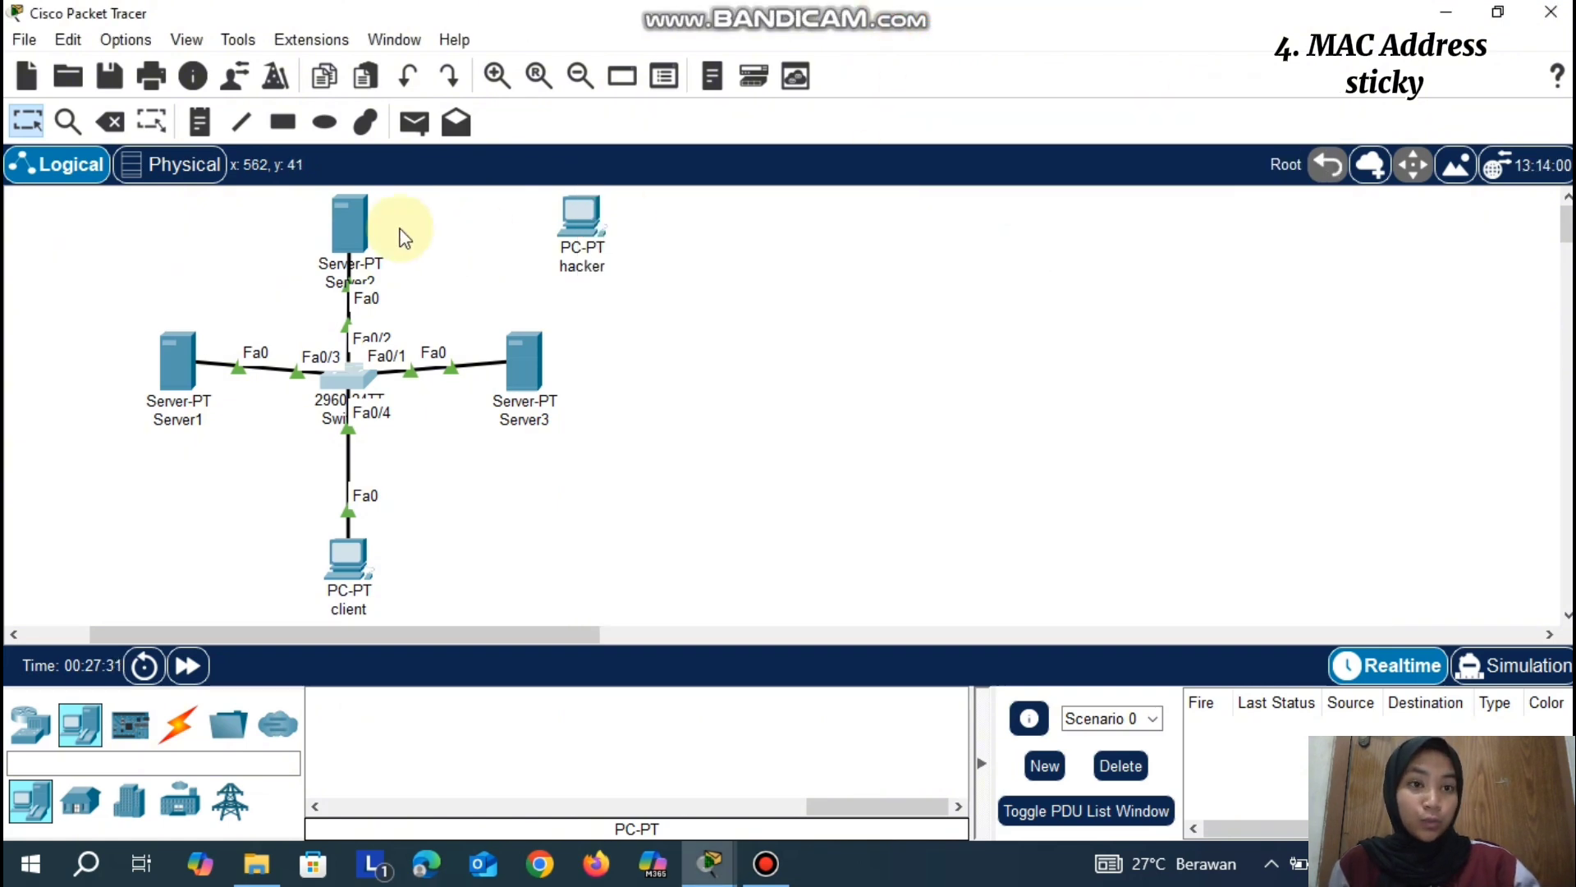
pyautogui.click(352, 217)
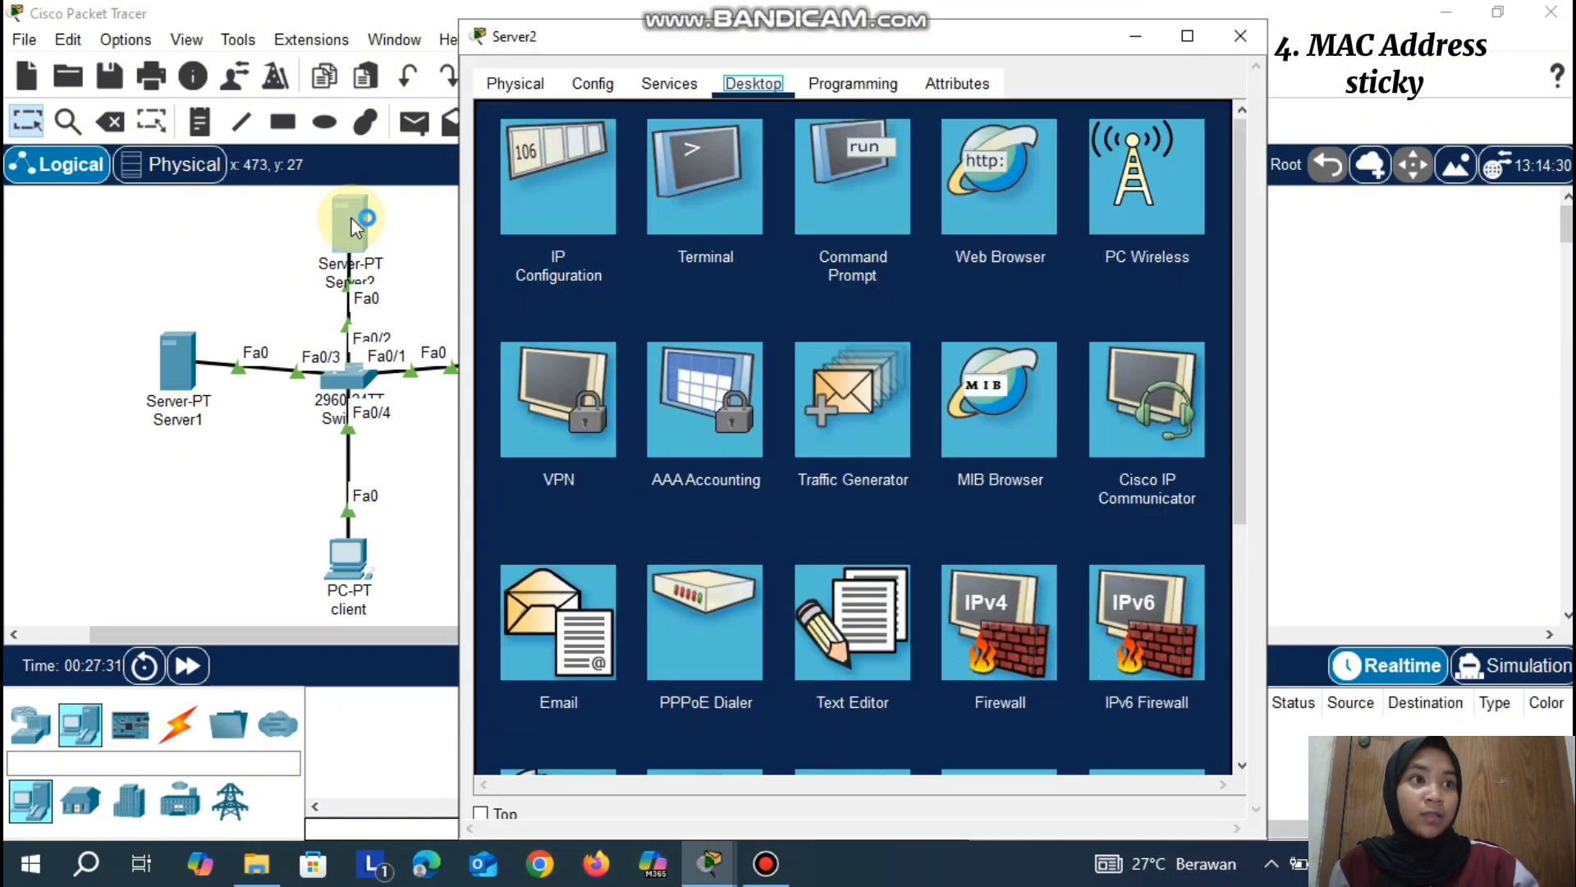
pyautogui.click(1136, 36)
pyautogui.click(353, 378)
pyautogui.click(920, 706)
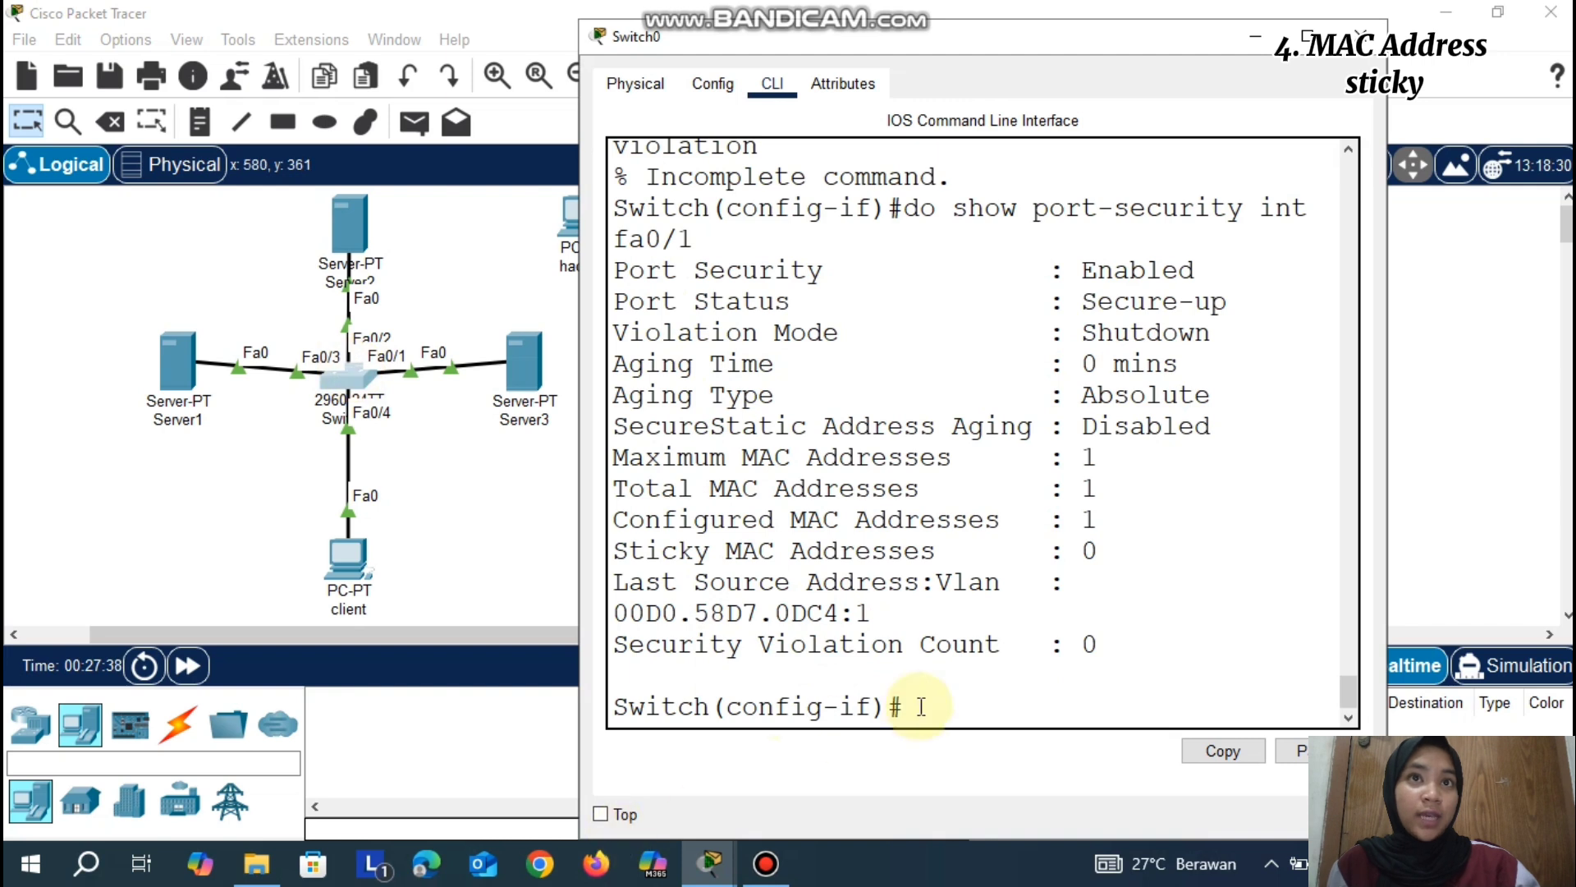
pyautogui.write('exit')
pyautogui.press('Return')
pyautogui.write('int fa0/2')
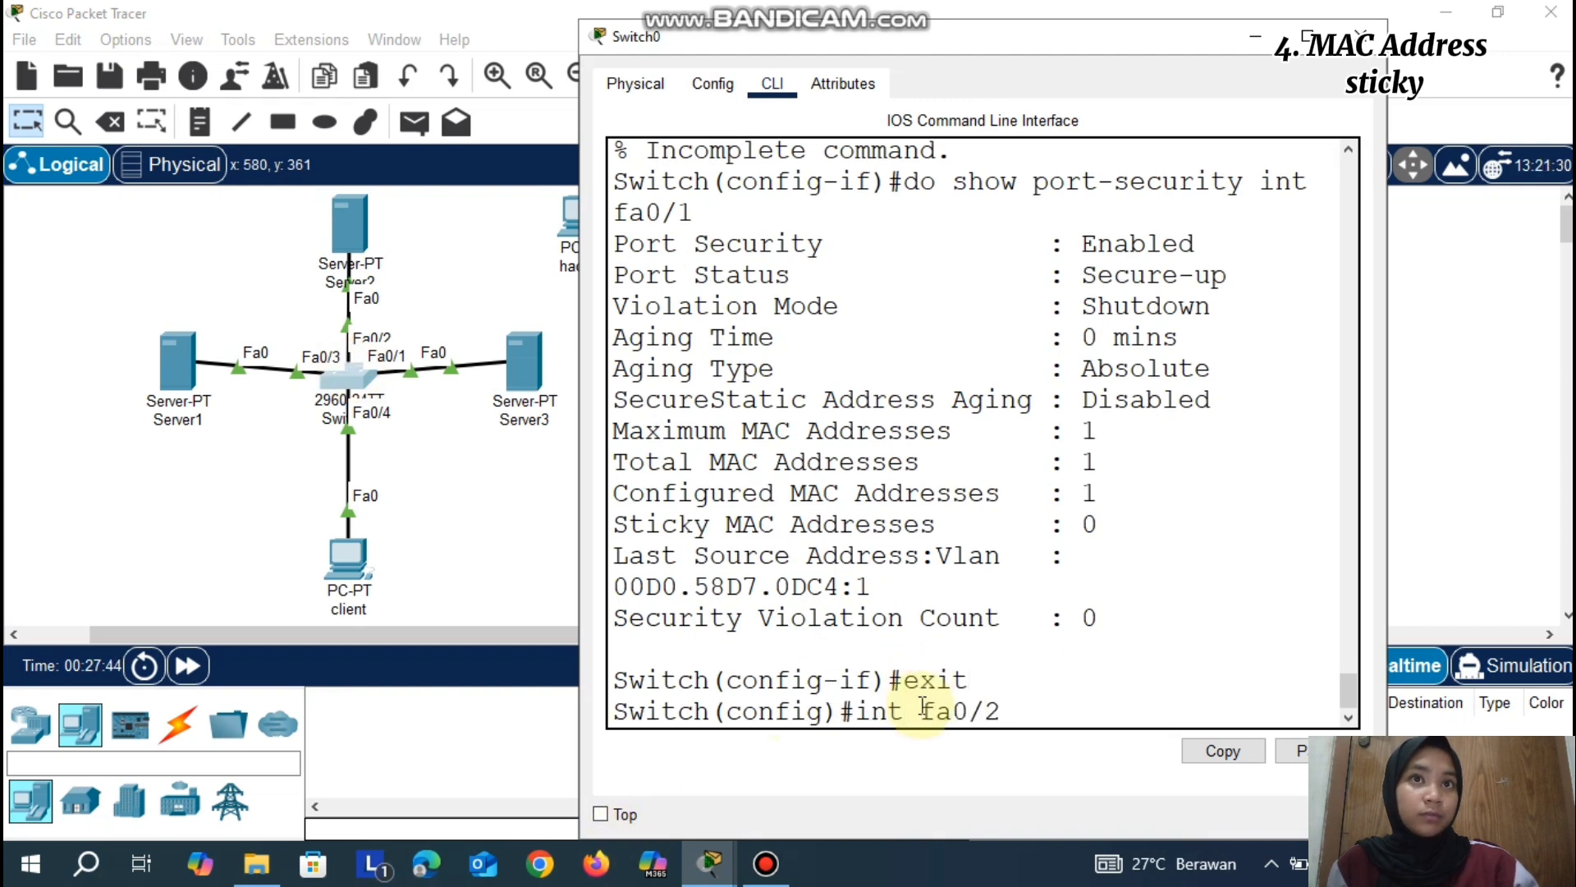
pyautogui.press('Return')
pyautogui.write('sw')
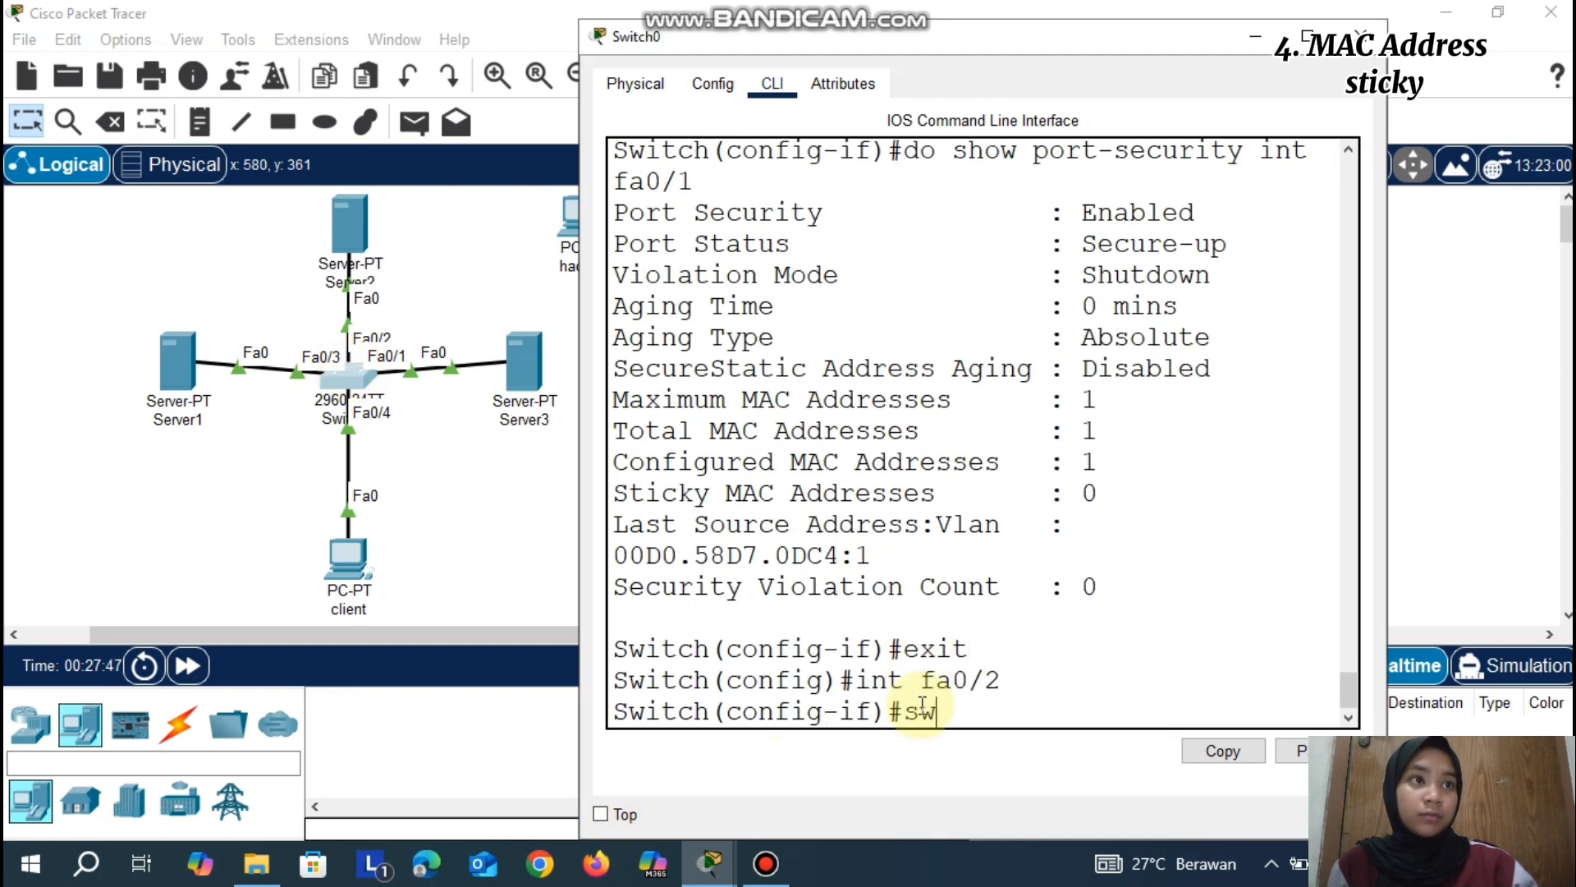
pyautogui.write('itchport port-security')
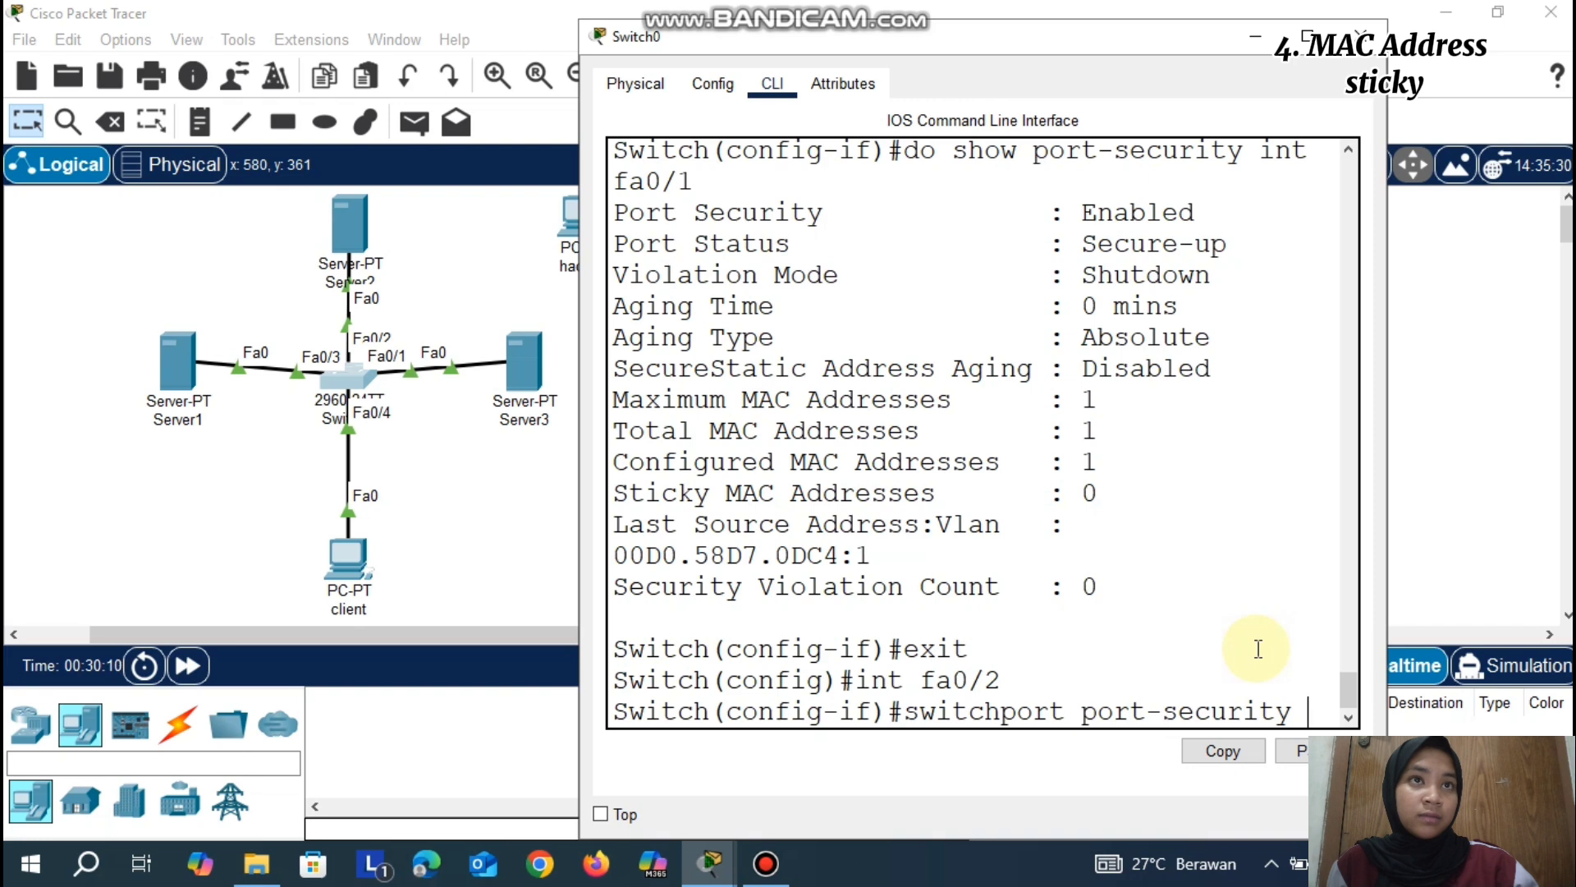
pyautogui.press('BackSpace')
pyautogui.press('BackSpace')
pyautogui.press('BackSpace')
pyautogui.press('BackSpace')
pyautogui.press('BackSpace')
pyautogui.press('BackSpace')
pyautogui.press('BackSpace')
pyautogui.press('BackSpace')
pyautogui.press('BackSpace')
pyautogui.press('BackSpace')
pyautogui.press('BackSpace')
pyautogui.press('BackSpace')
pyautogui.press('BackSpace')
pyautogui.press('BackSpace')
pyautogui.press('BackSpace')
pyautogui.press('BackSpace')
pyautogui.press('BackSpace')
pyautogui.press('BackSpace')
pyautogui.press('BackSpace')
pyautogui.press('BackSpace')
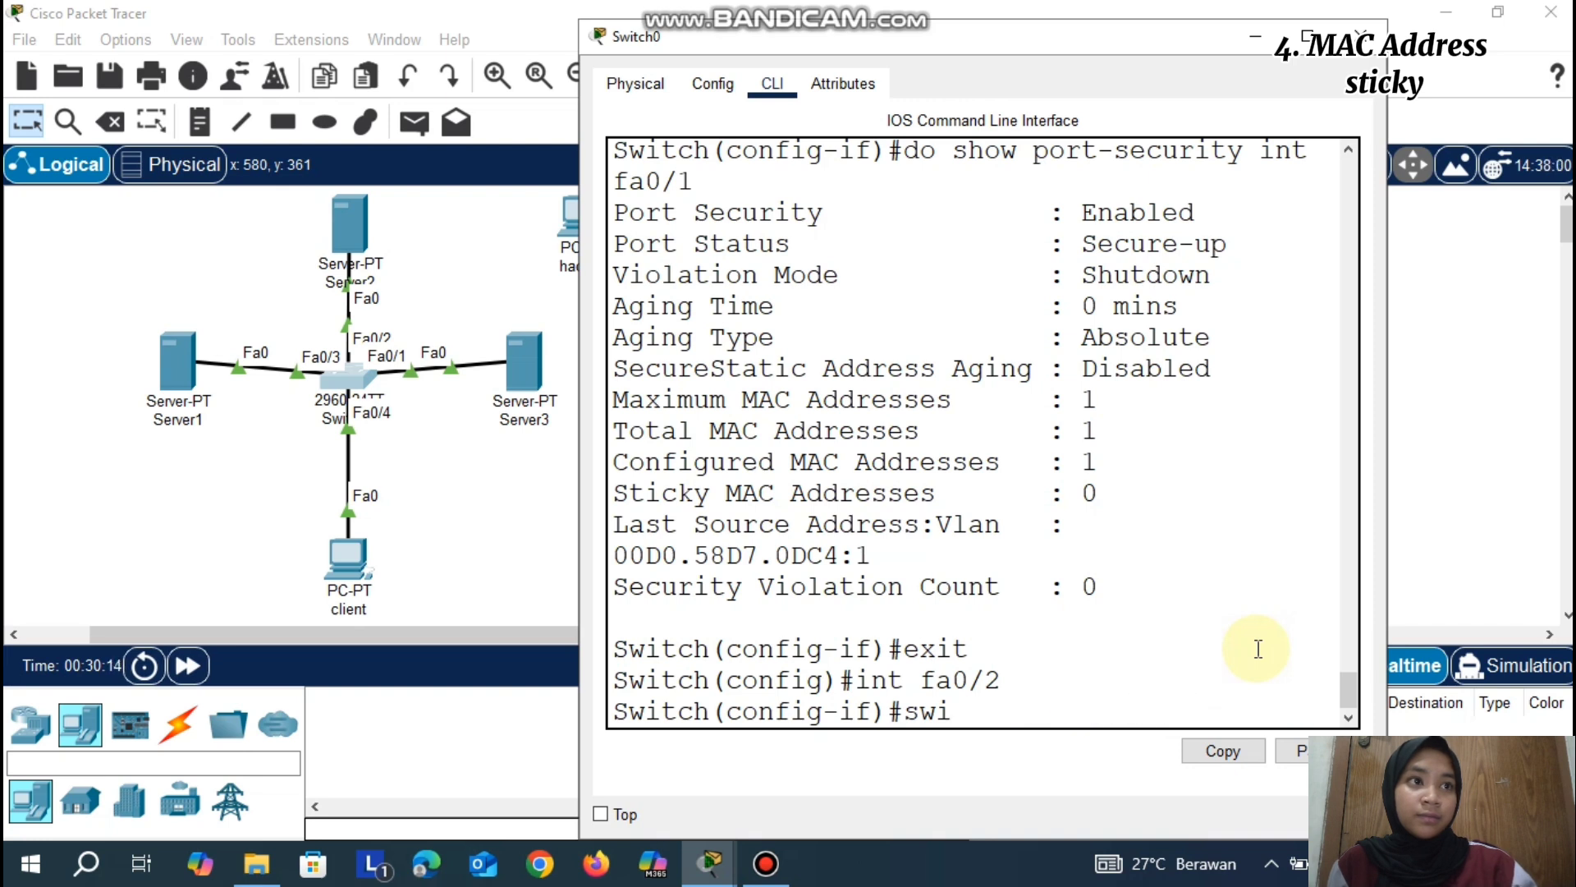
# Display fa0/2's port-security status with do show port-security int fa0/2
pyautogui.write('do show port')
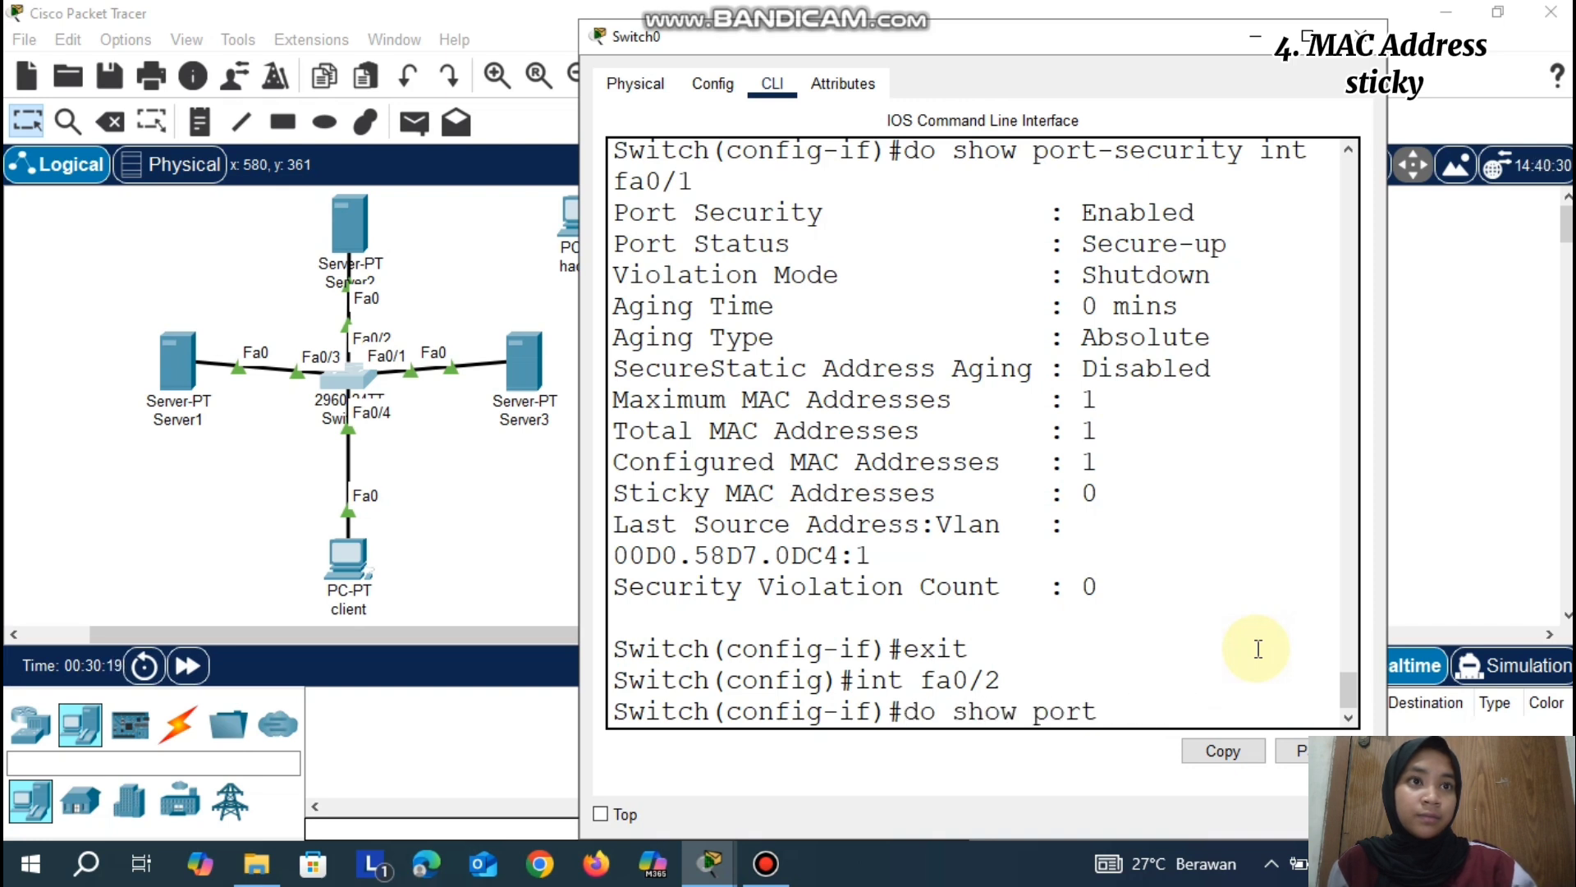
pyautogui.write('-seciry')
pyautogui.press('BackSpace')
pyautogui.press('BackSpace')
pyautogui.press('BackSpace')
pyautogui.write('uri')
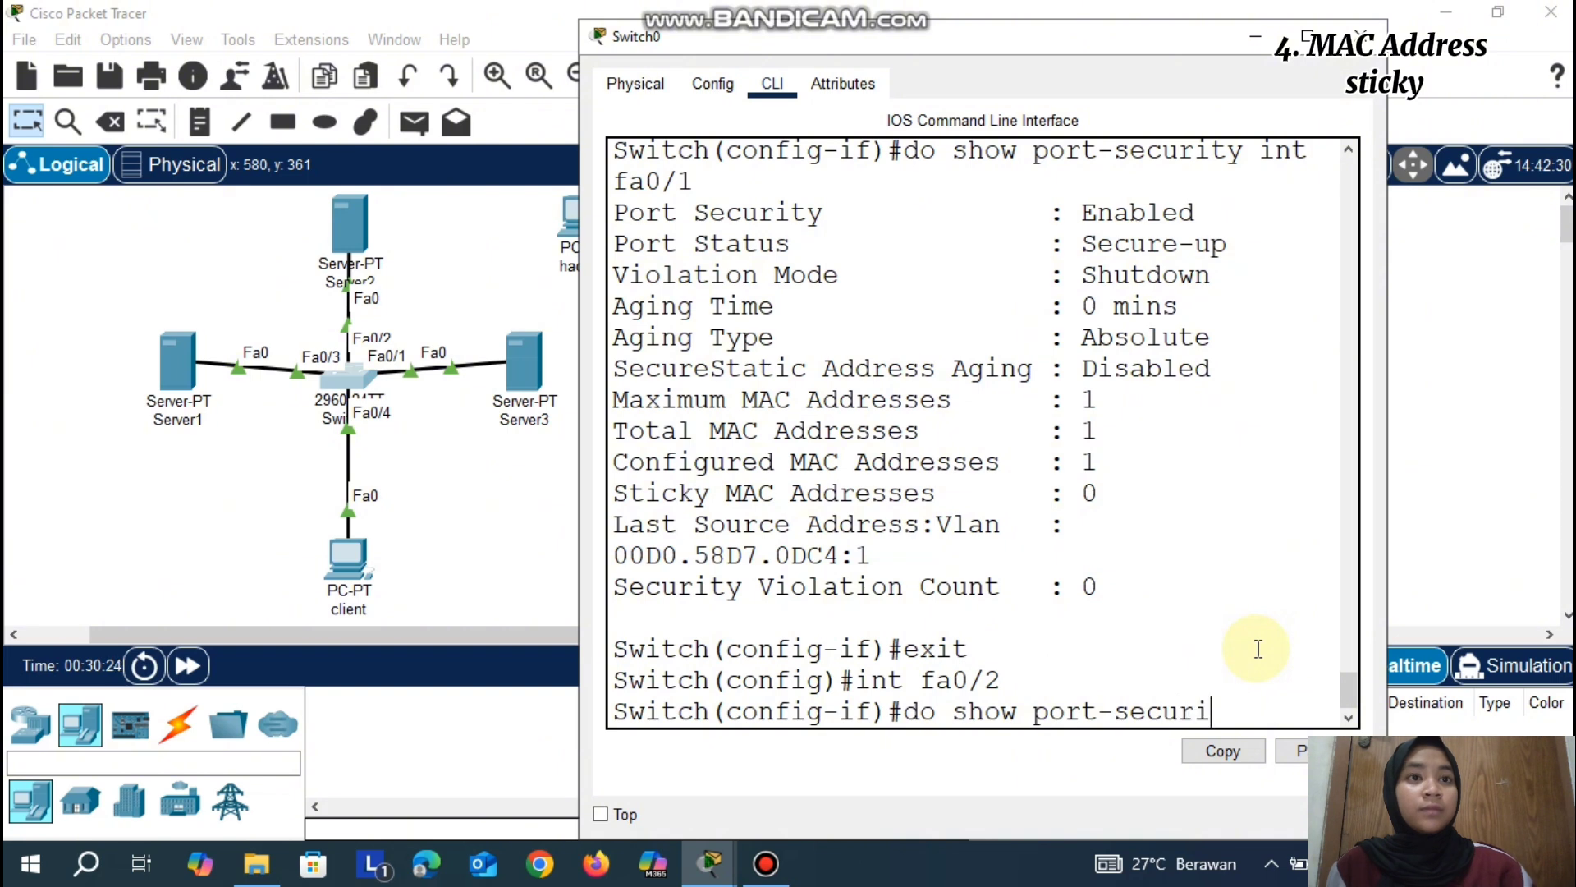
pyautogui.write('ty')
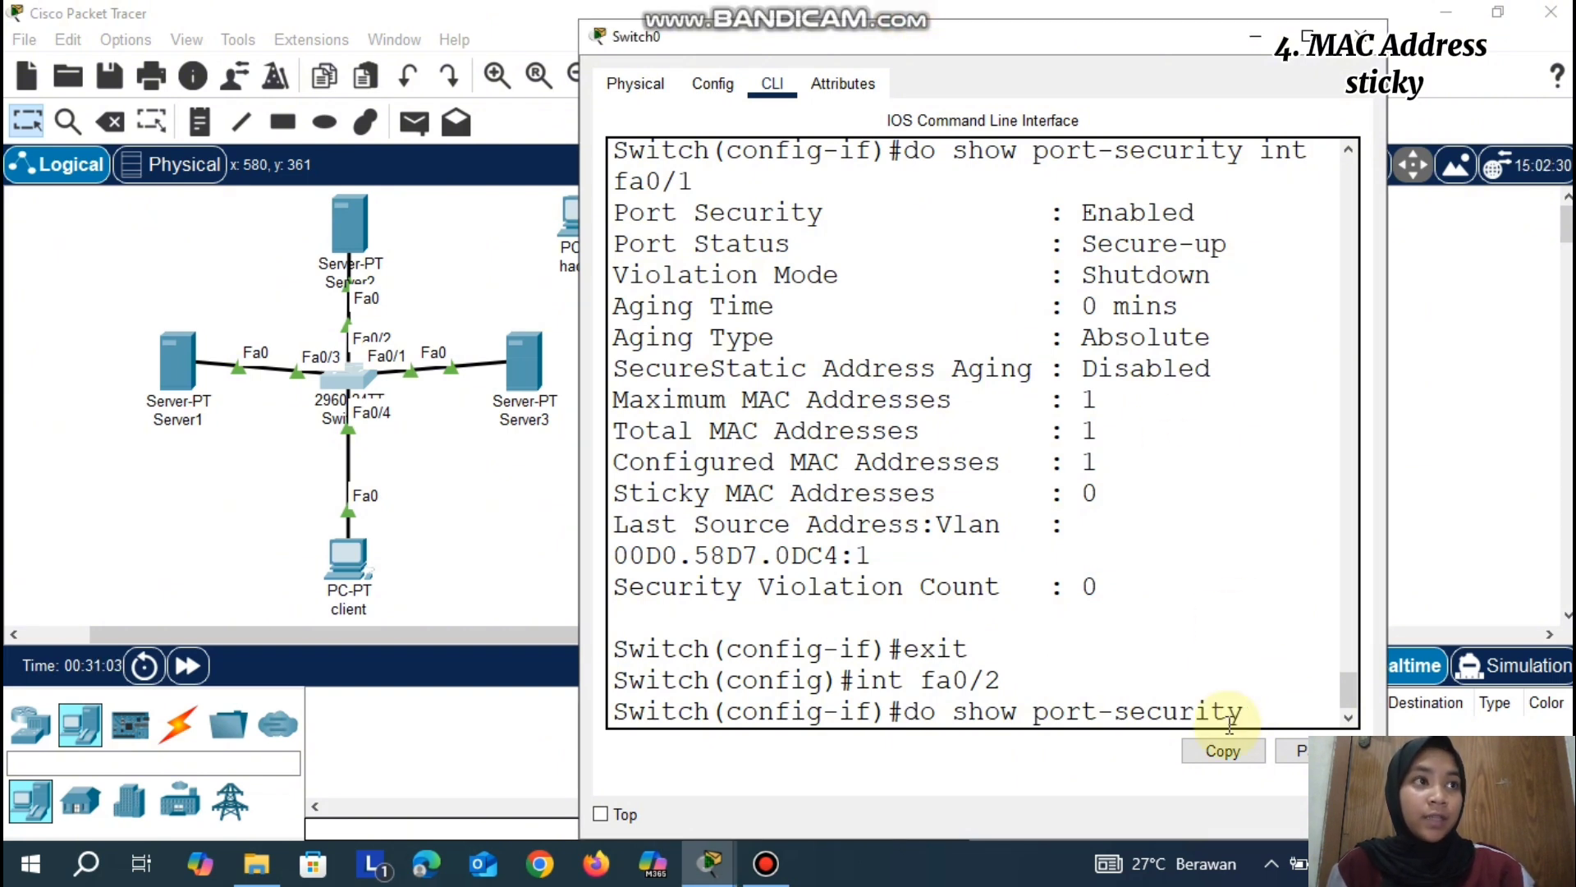
pyautogui.write('int fa0')
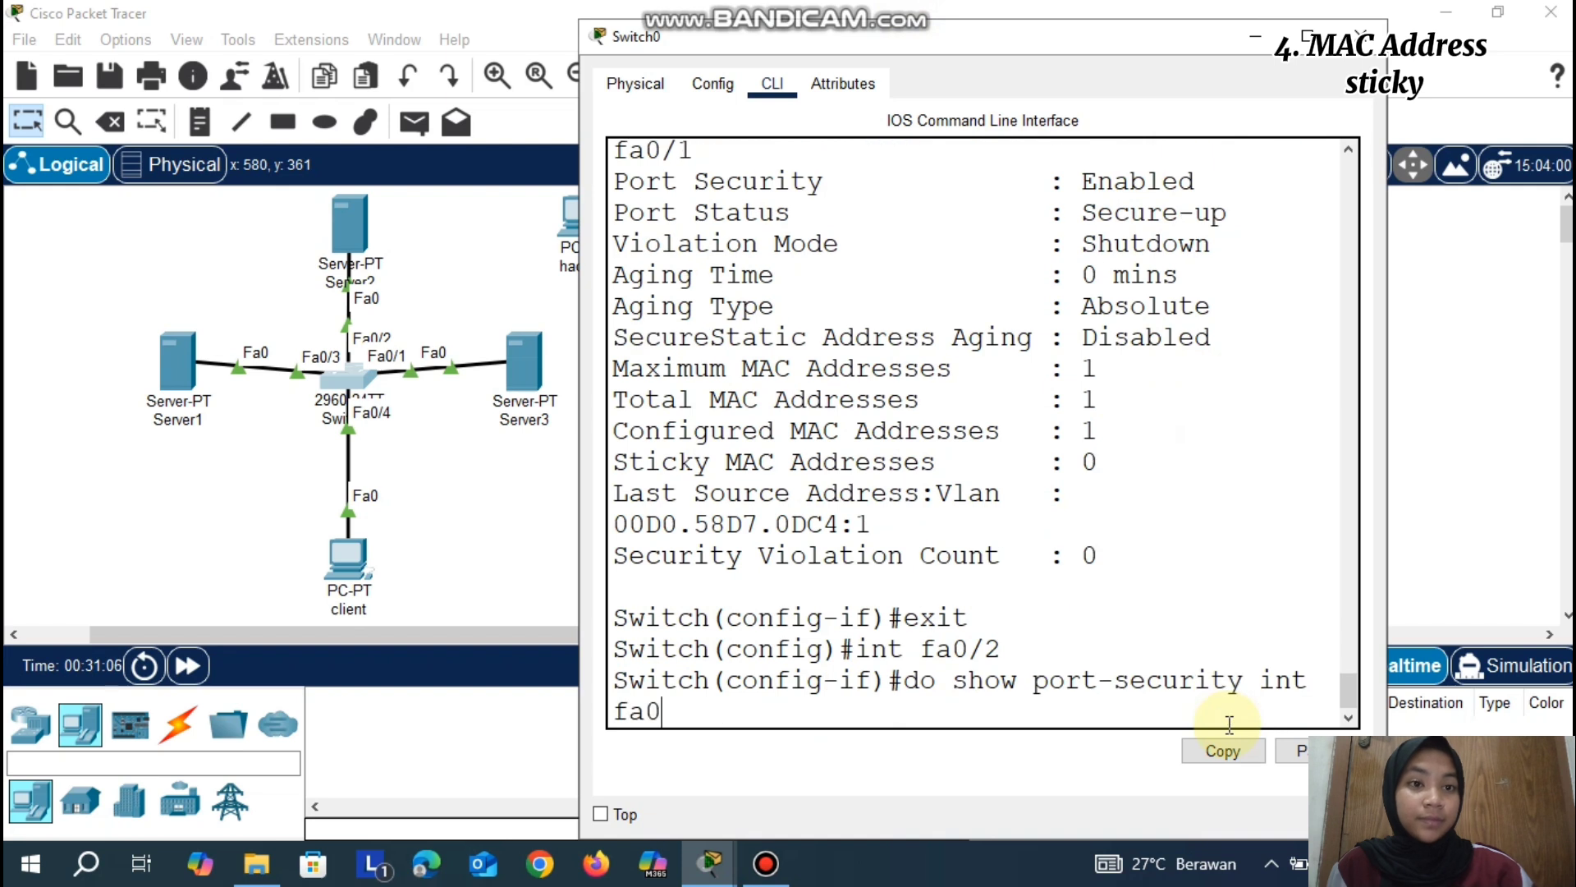
pyautogui.write('/2')
pyautogui.press('Return')
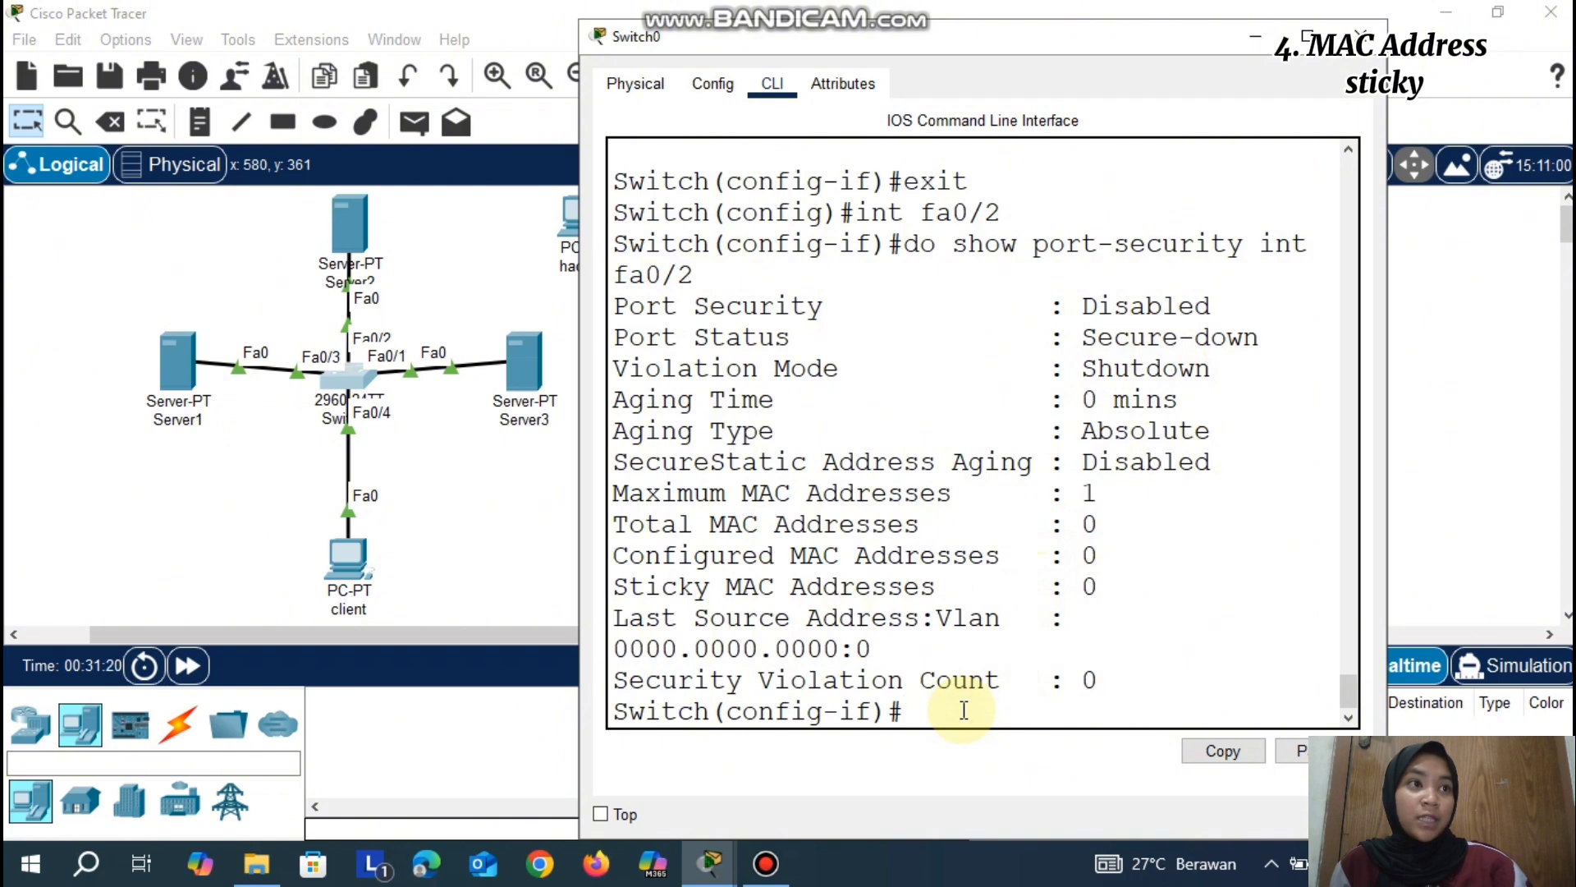
# Enable port security on fa0/2 with switchport port-security and recheck the port with do show port-security int fa0/2
pyautogui.write('switchport port-security')
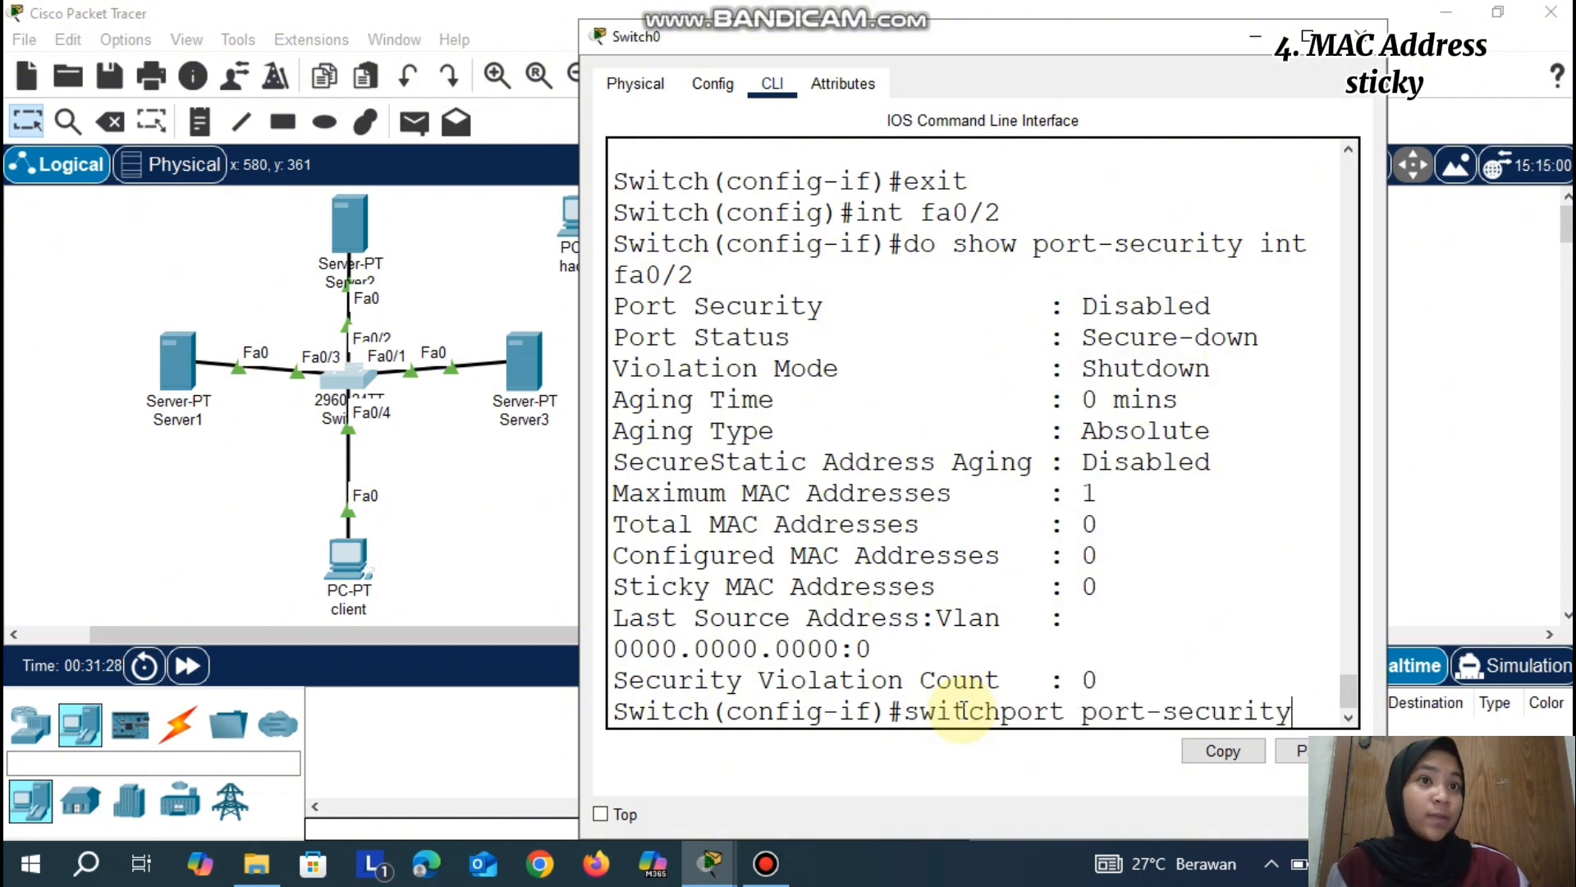
pyautogui.press('Return')
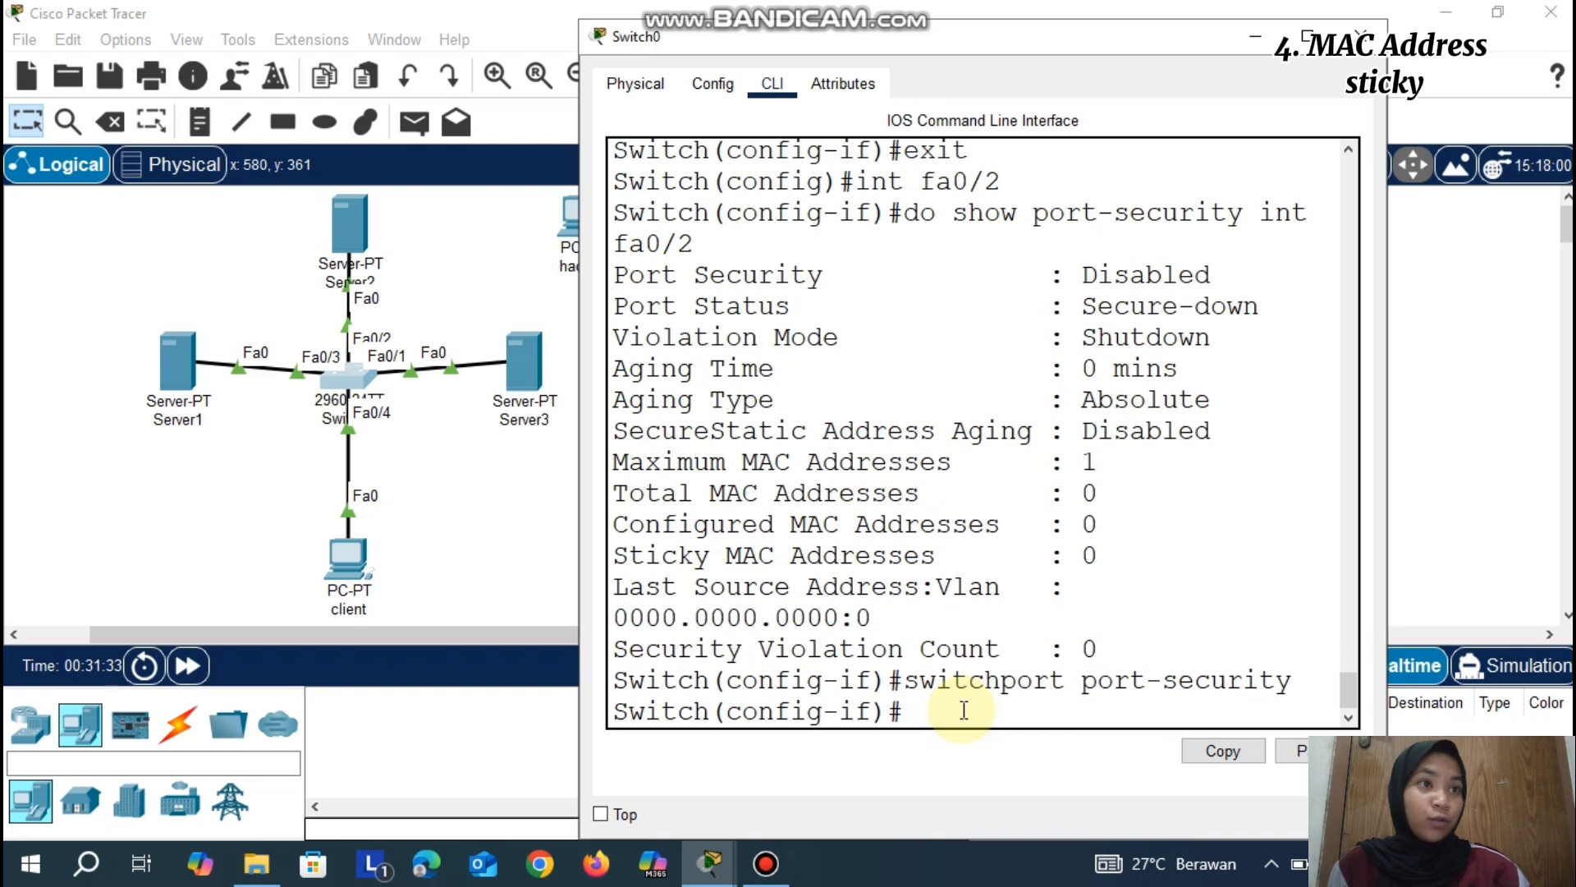
pyautogui.press('Up')
pyautogui.press('Up')
pyautogui.press('Return')
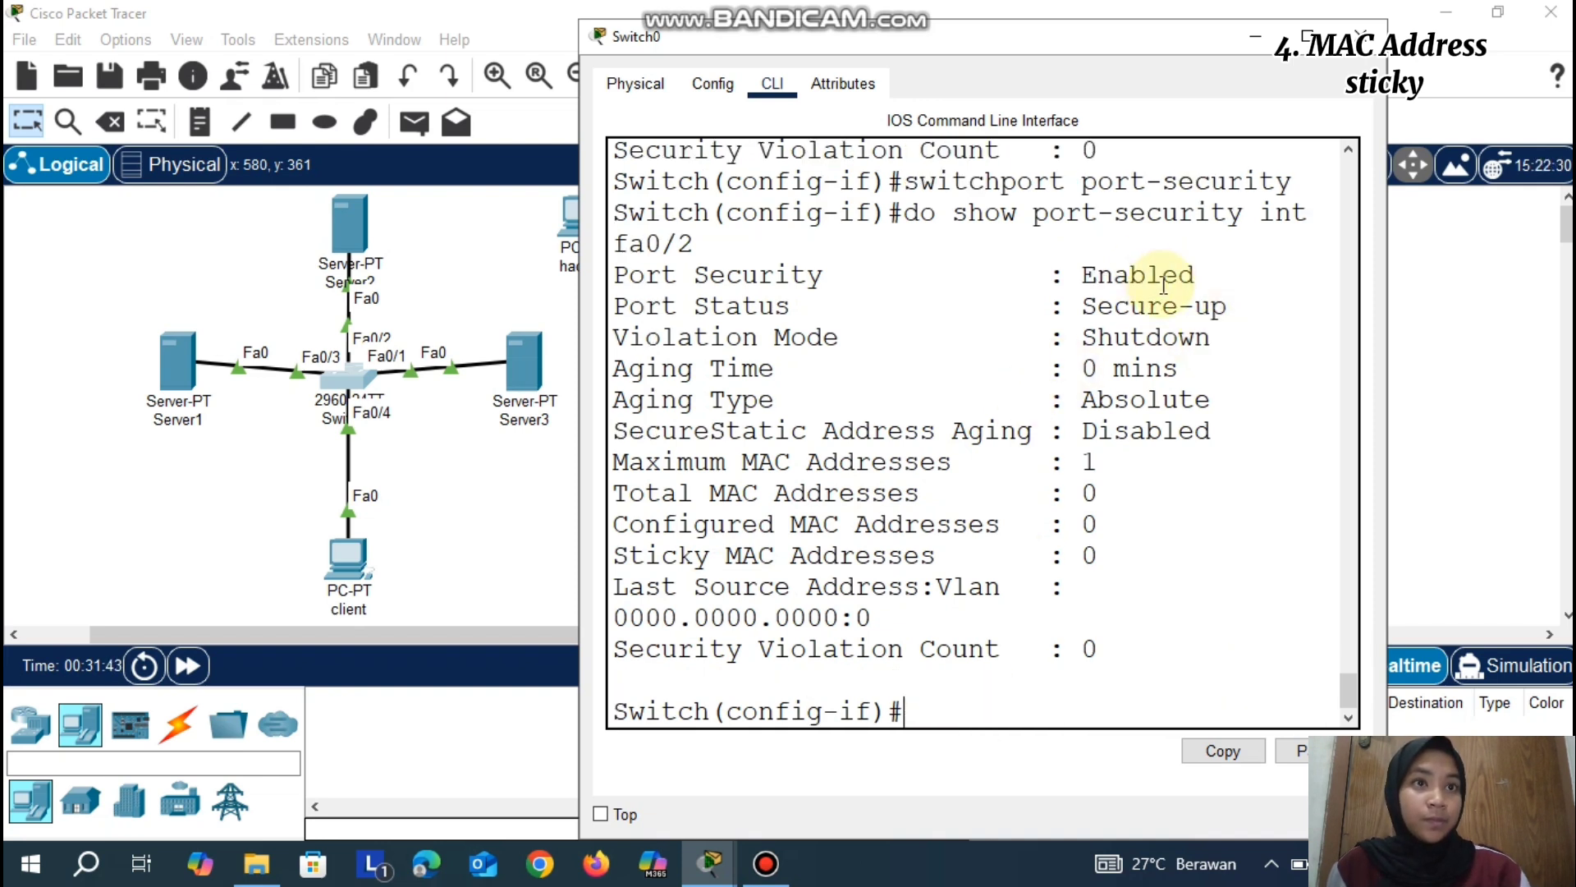
pyautogui.scroll(1, 1165, 296)
pyautogui.scroll(-1, 1161, 288)
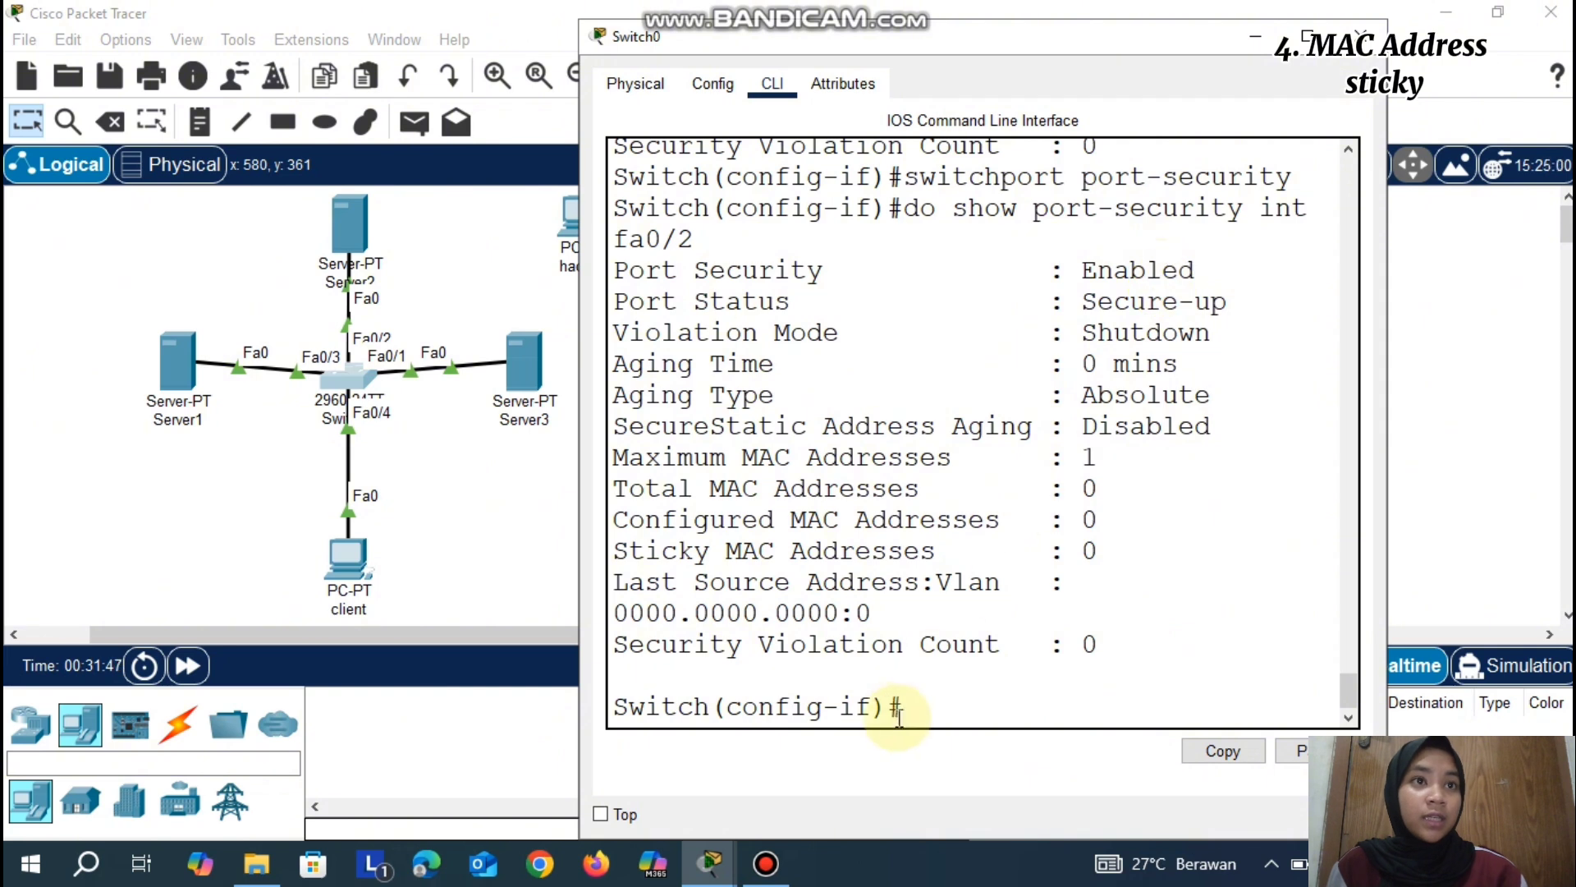
# Enable sticky MAC address learning on fa0/2 with switchport port-security mac-address sticky
pyautogui.write('sw')
pyautogui.press('Up')
pyautogui.press('Up')
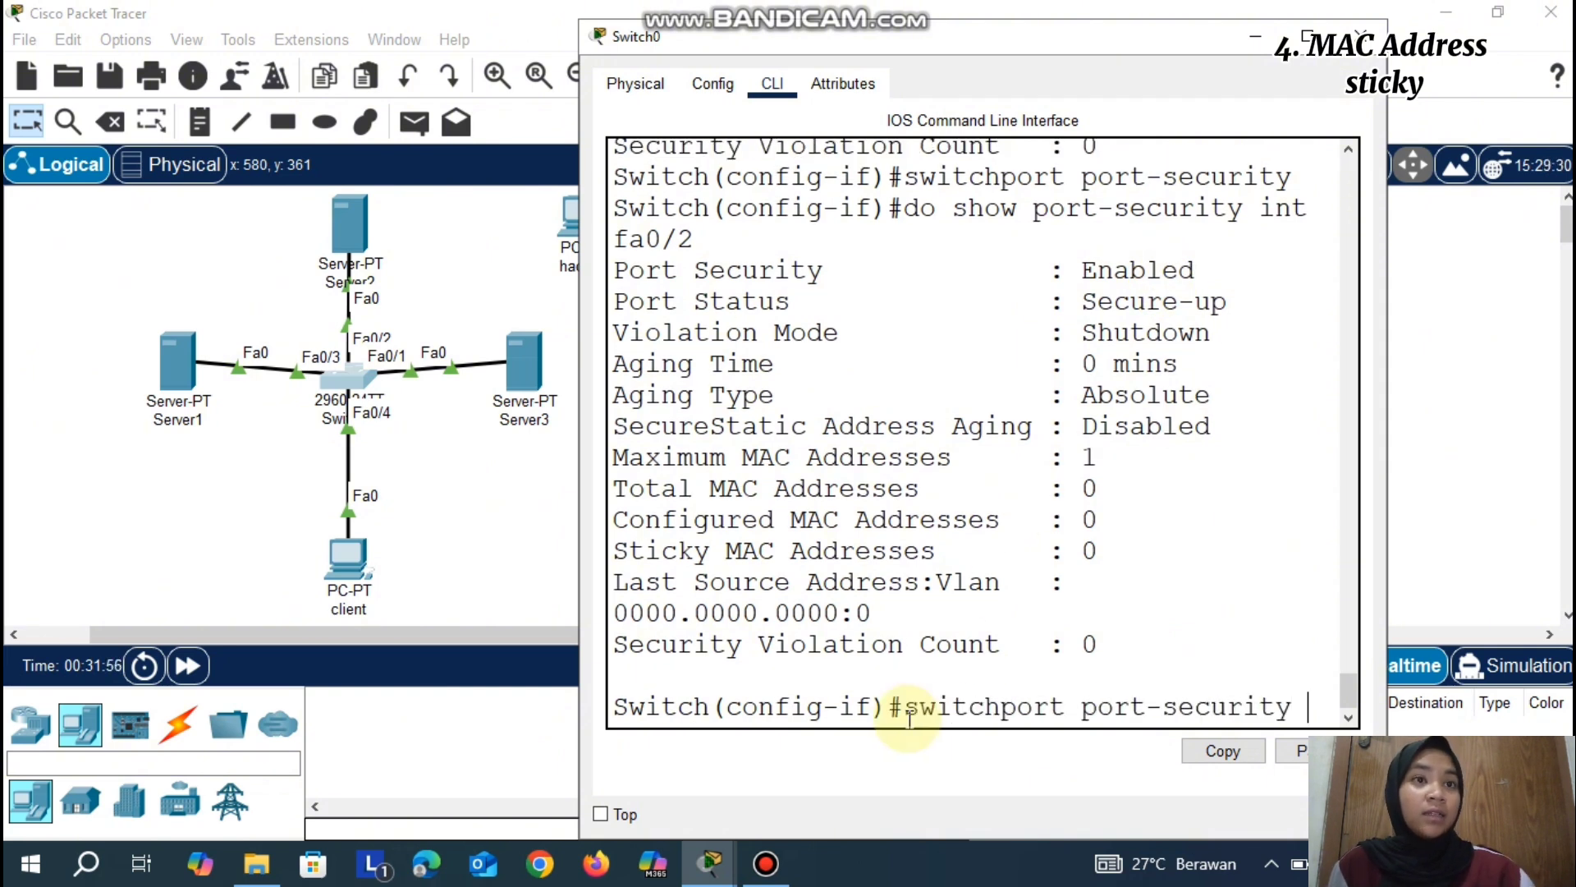
pyautogui.write('m')
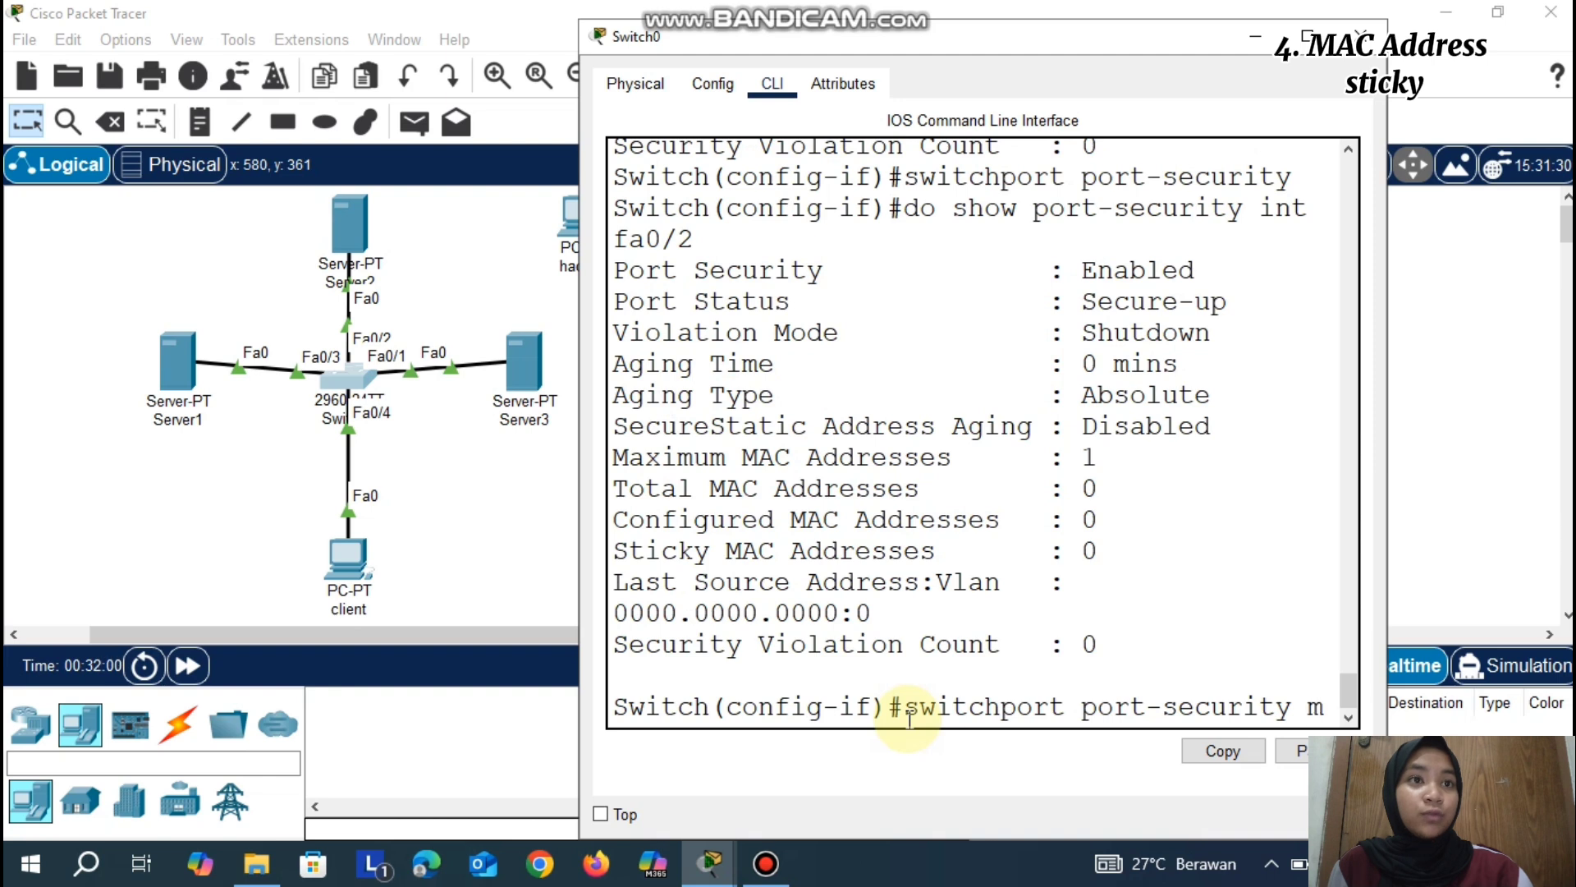
pyautogui.write('ac-address s')
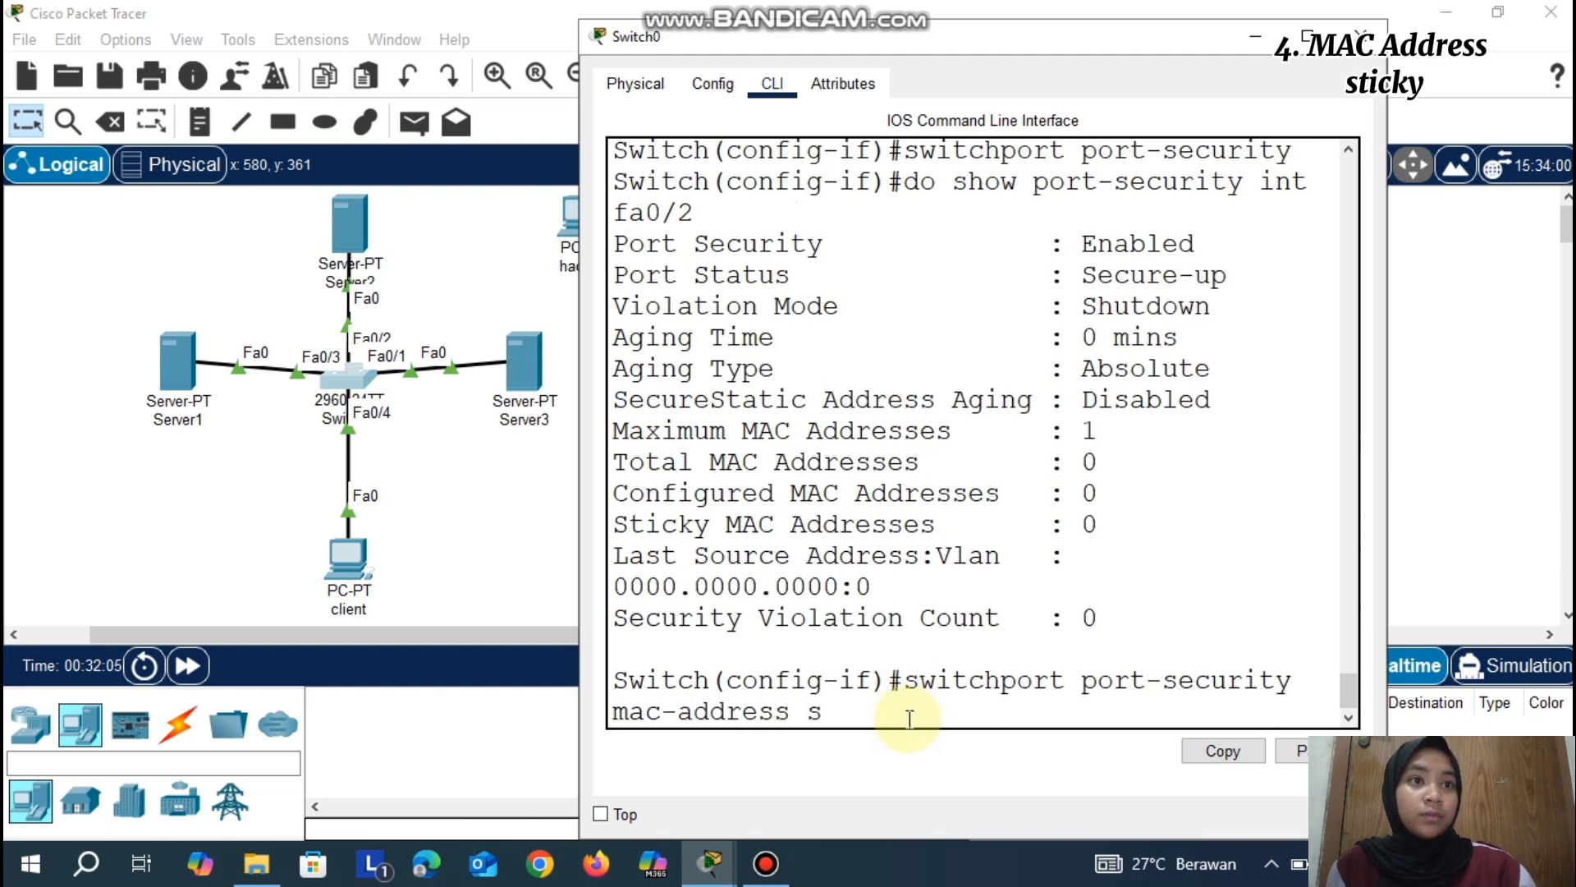
pyautogui.write('ticky')
pyautogui.press('Return')
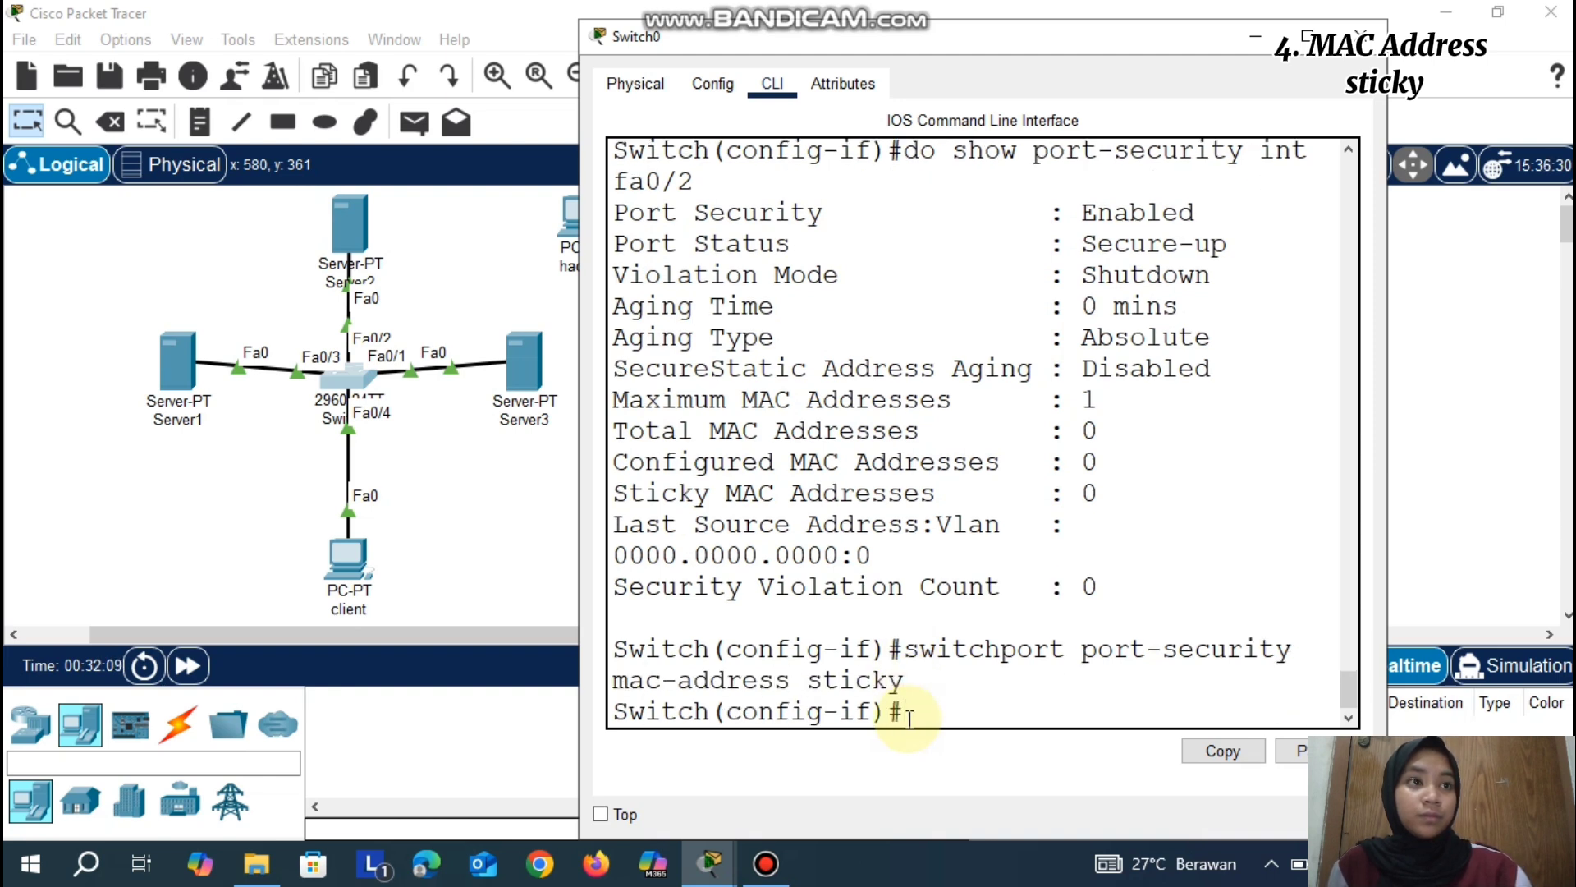
# Set fa0/2's violation mode to shutdown with switchport port-security violation shutdown
pyautogui.press('Up')
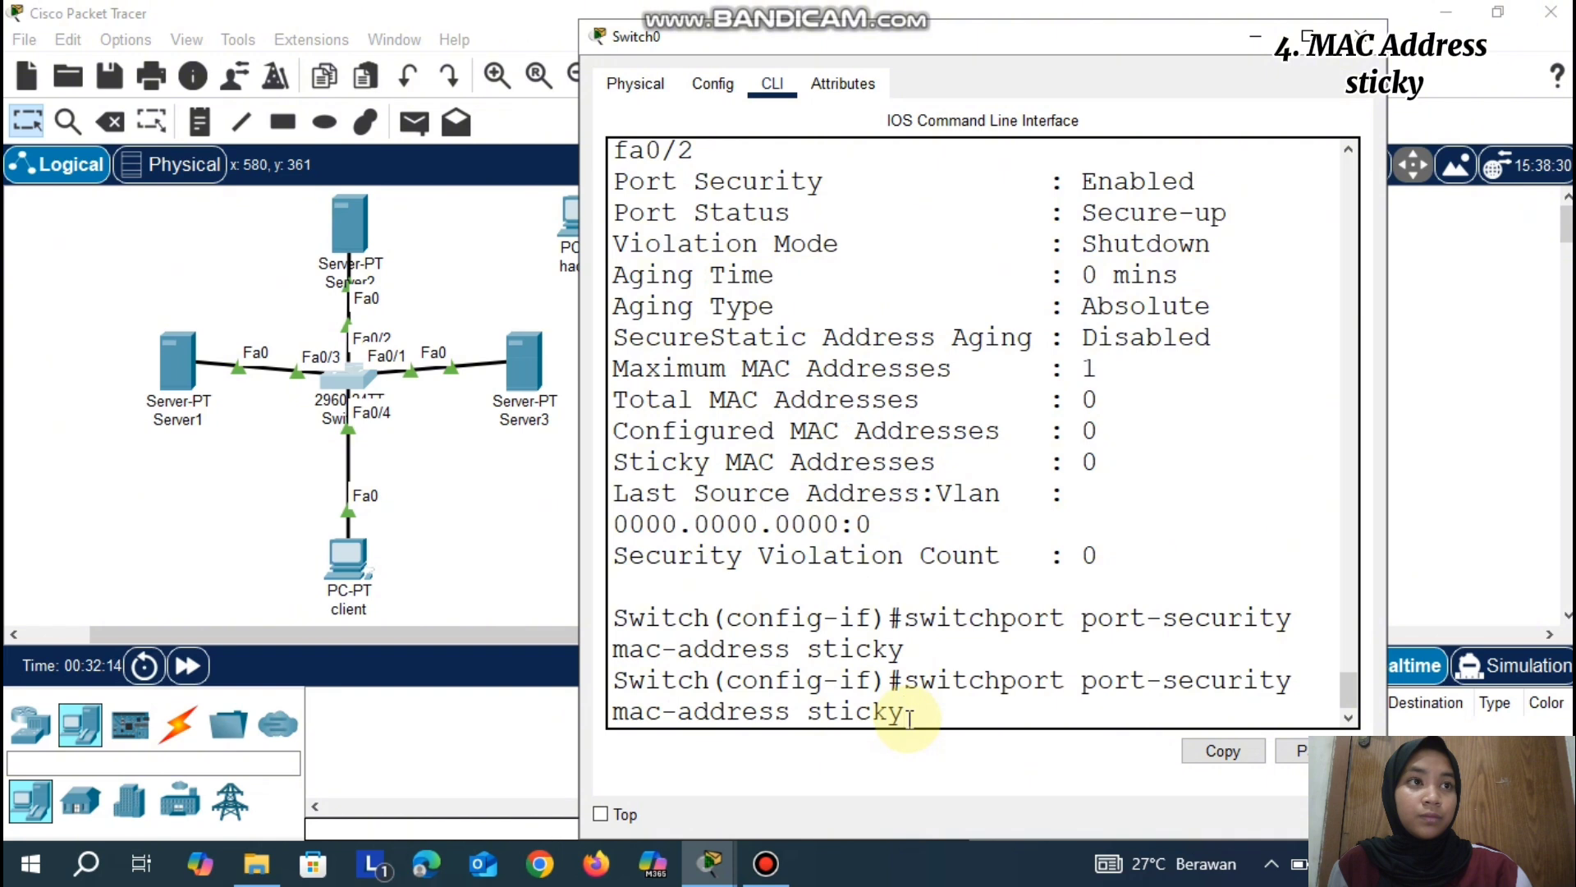
pyautogui.press('Up')
pyautogui.press('Down')
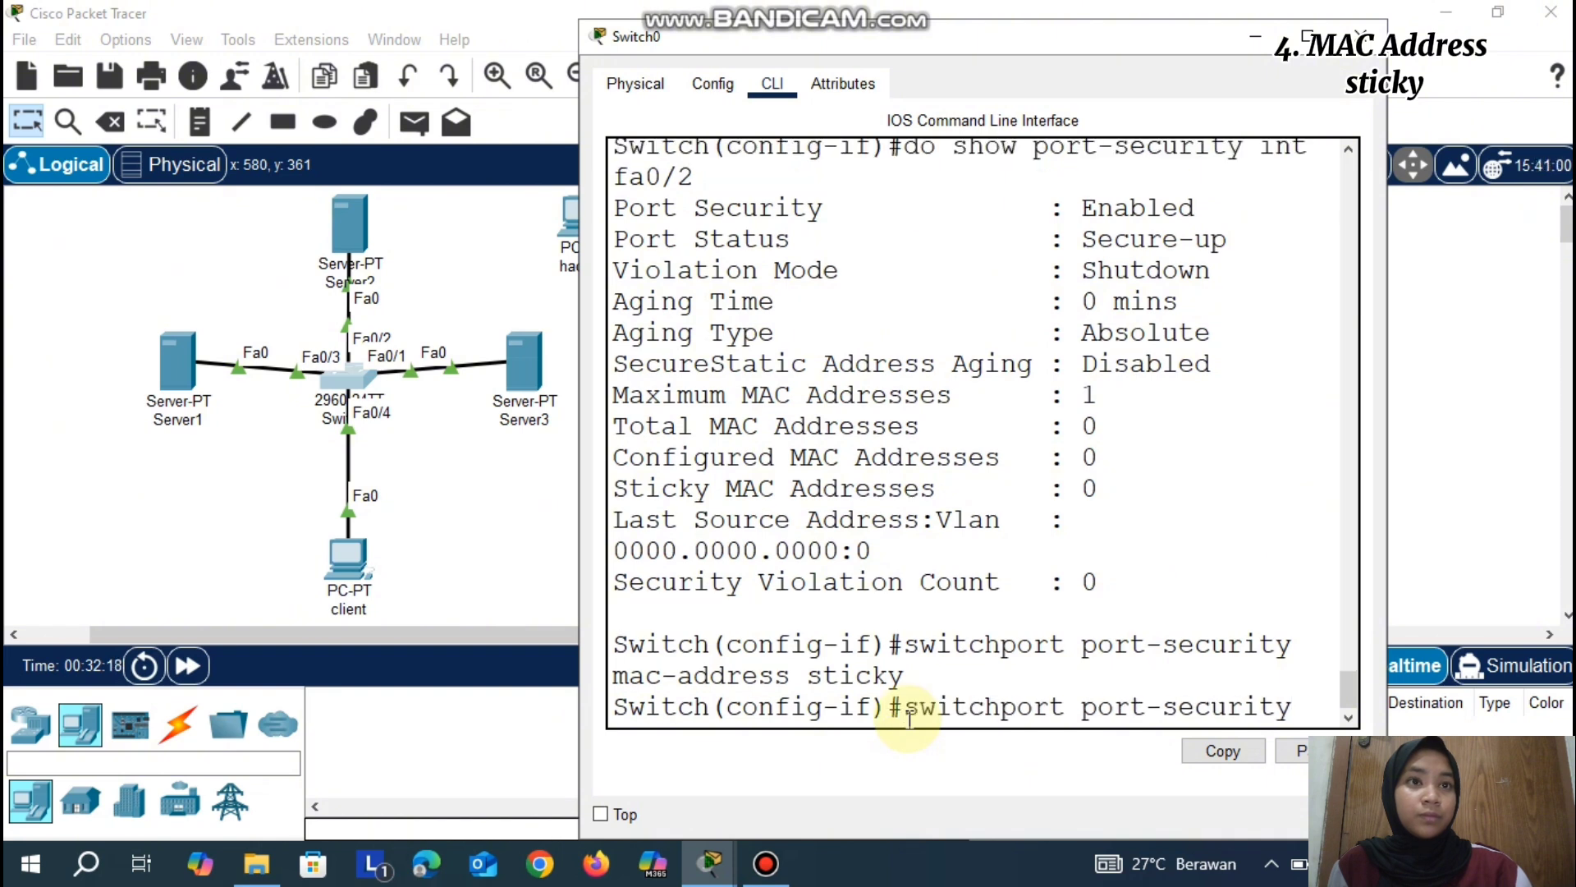
pyautogui.write('violation shut')
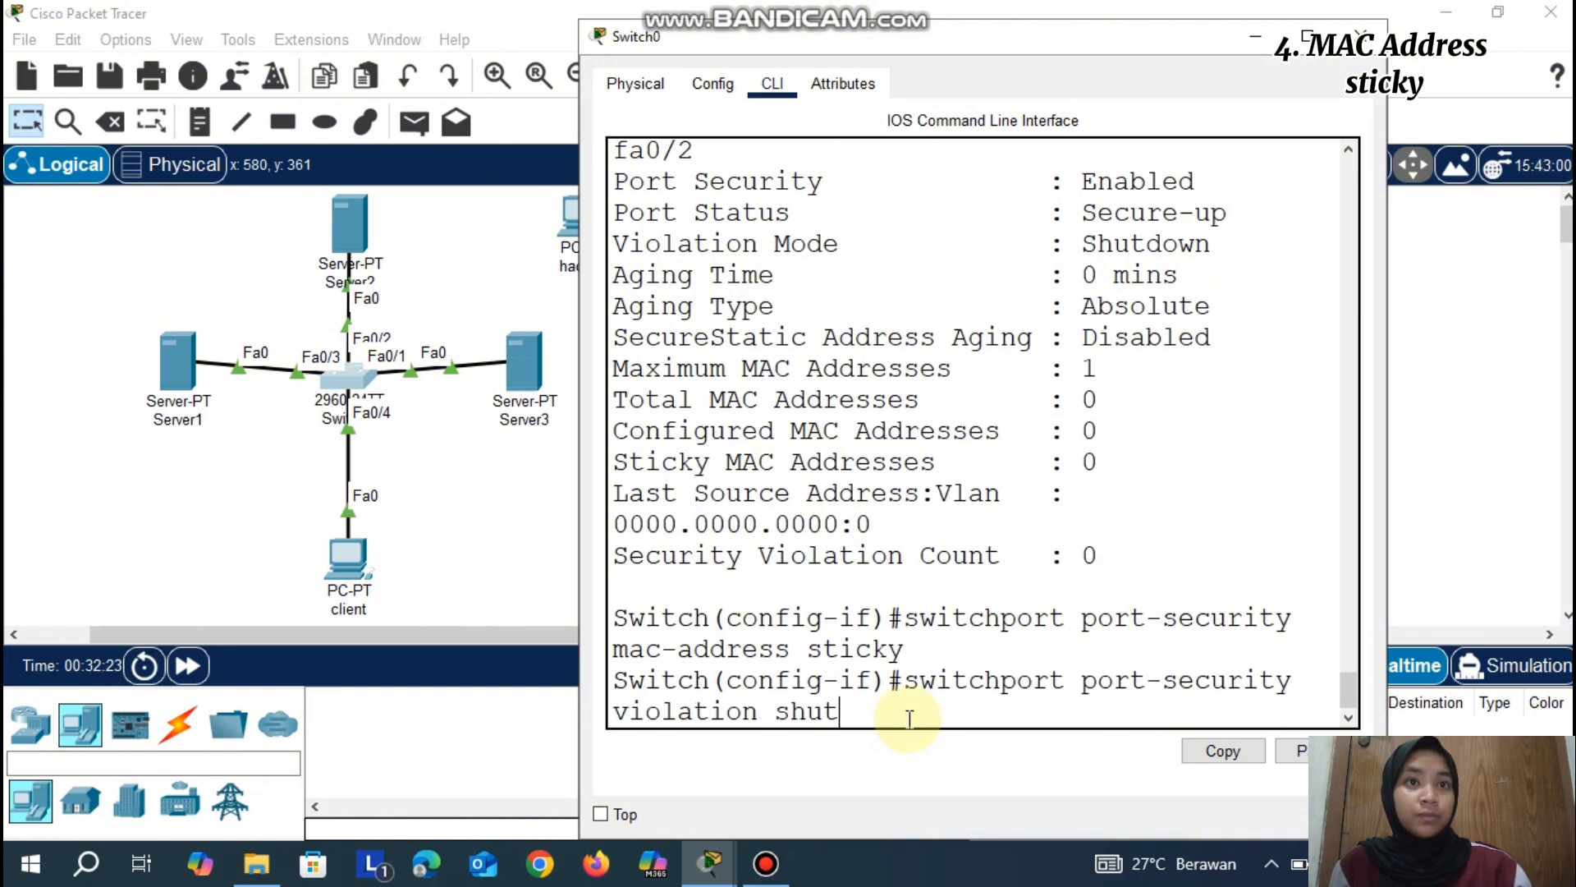
pyautogui.write('down')
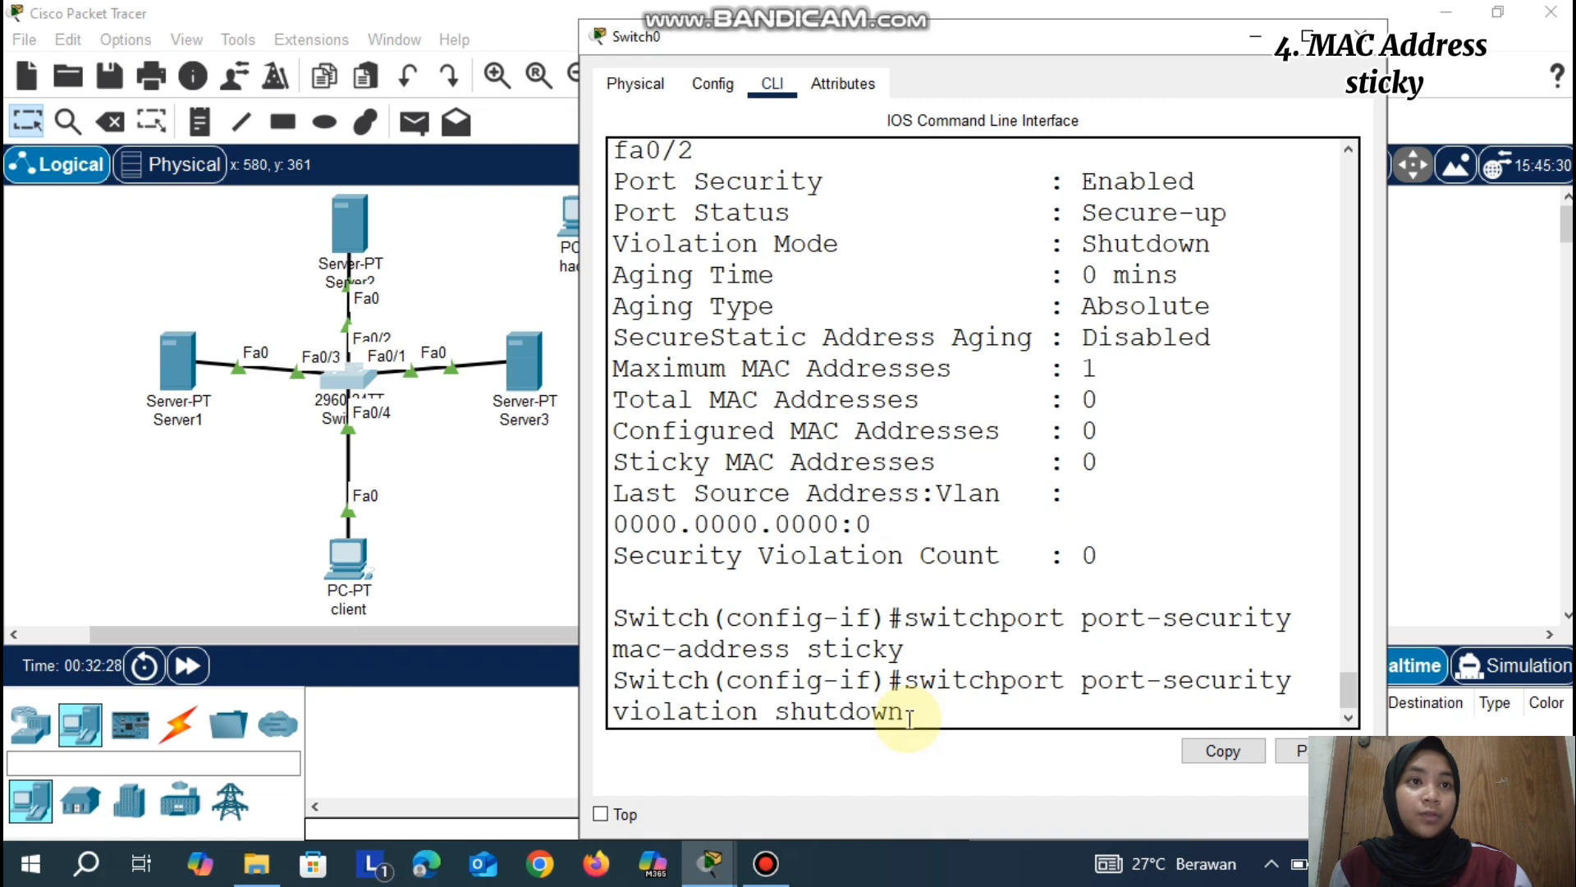
pyautogui.press('Return')
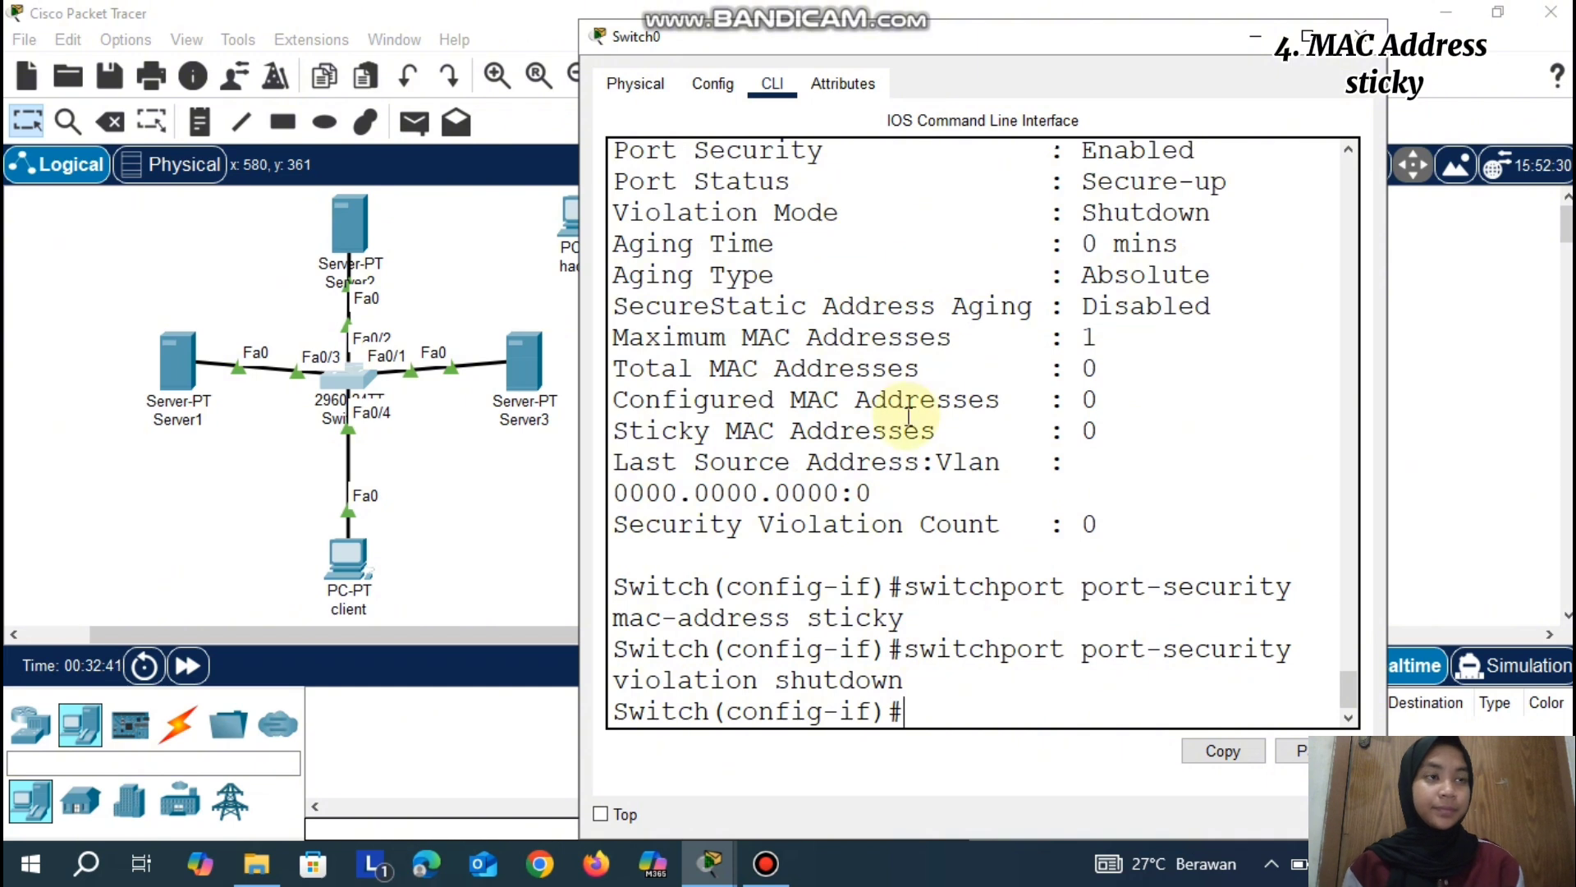
# Limit fa0/2 to one MAC address with switchport port-security maximum 1 and reapply switchport port-security violation shutdown
pyautogui.press('Up')
pyautogui.press('Up')
pyautogui.press('Up')
pyautogui.press('Up')
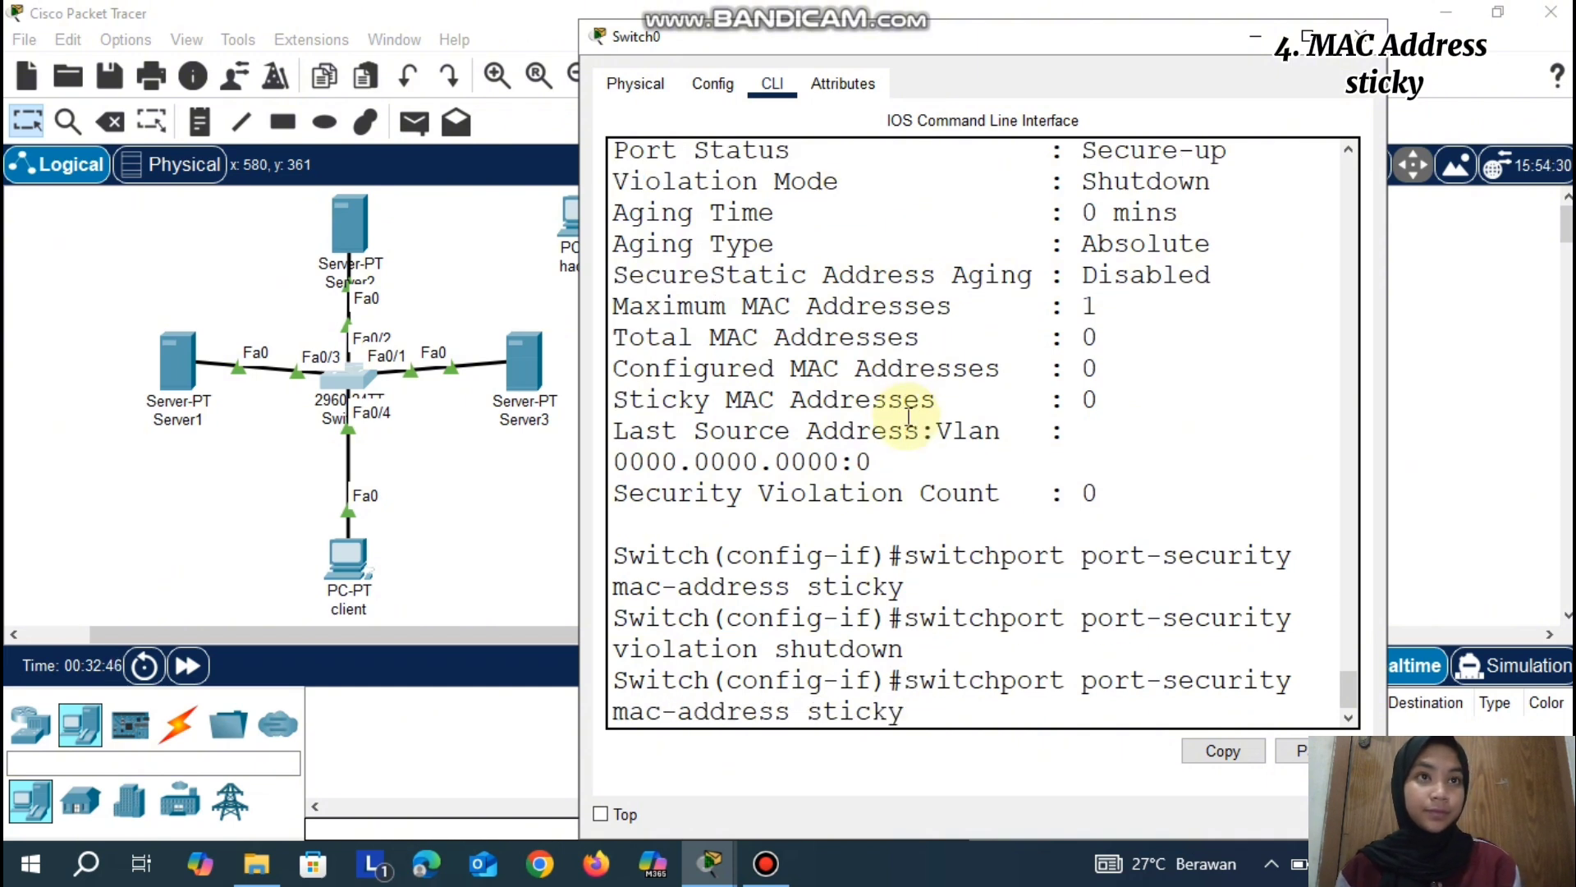
pyautogui.write('maximum 1')
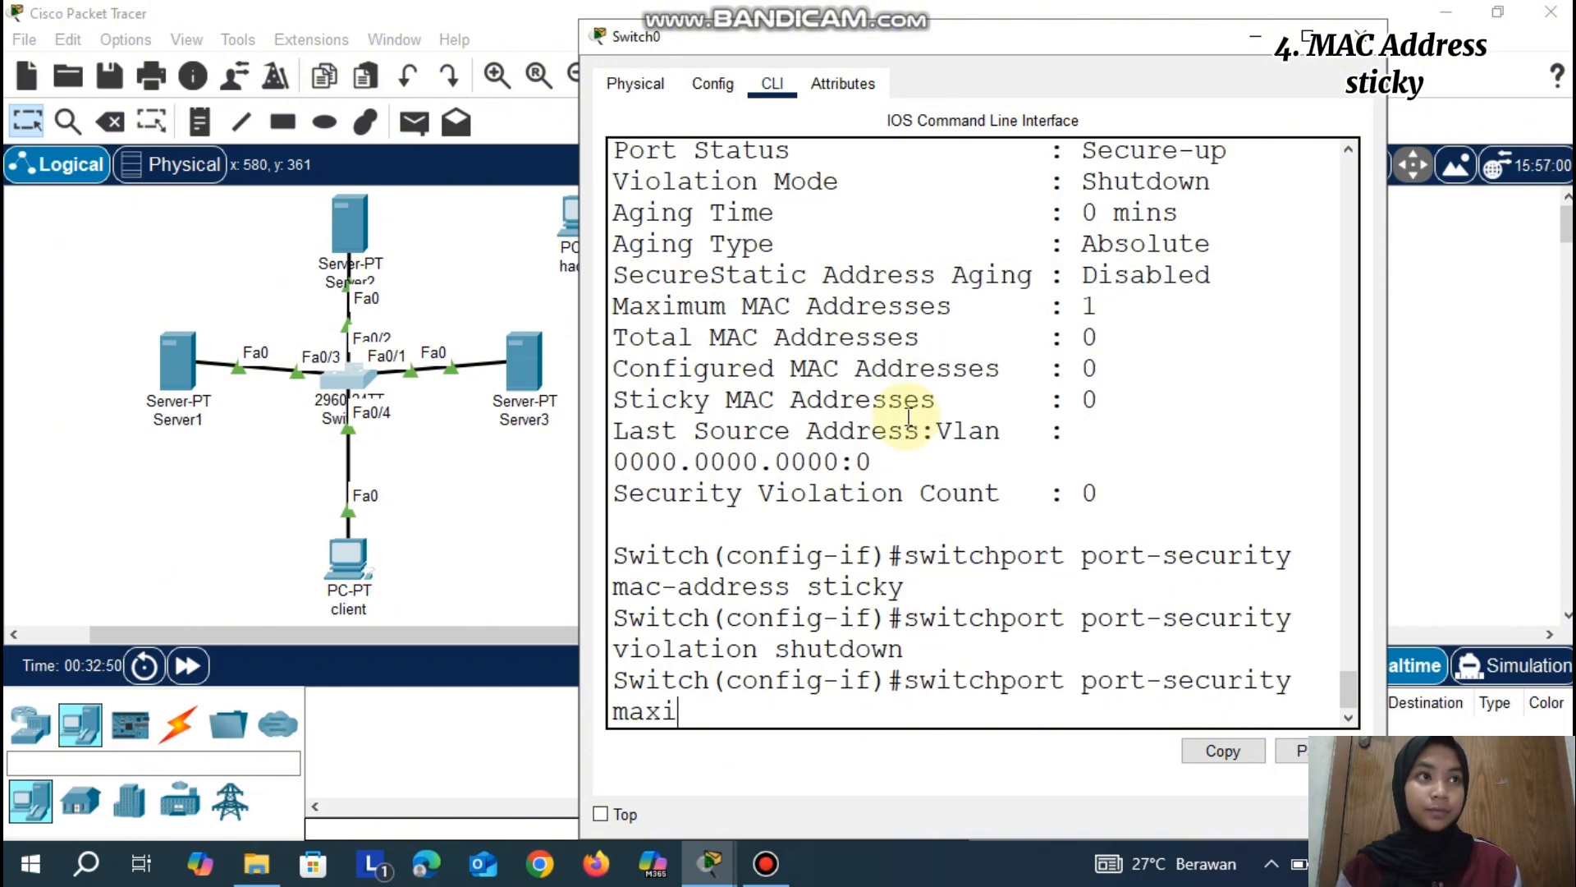
pyautogui.press('Return')
pyautogui.press('Up')
pyautogui.press('Up')
pyautogui.press('Return')
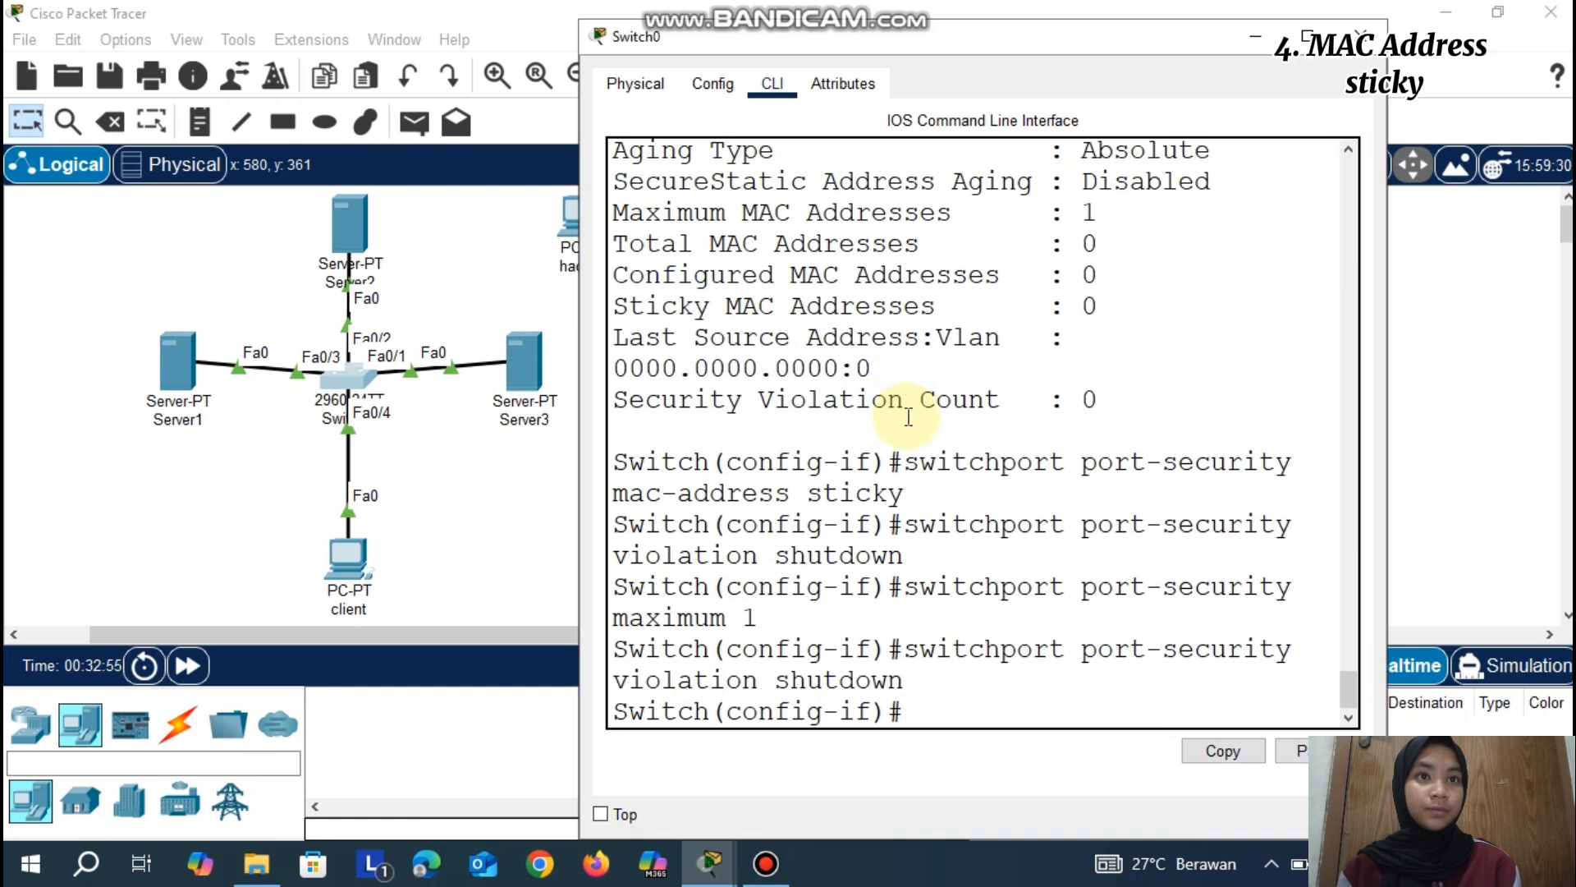
# Display fa0/2's port-security settings on Switch0 with do show port-security int fa0/2
pyautogui.write('do show')
pyautogui.press('BackSpace')
pyautogui.press('BackSpace')
pyautogui.press('BackSpace')
pyautogui.press('BackSpace')
pyautogui.press('BackSpace')
pyautogui.press('BackSpace')
pyautogui.press('BackSpace')
pyautogui.press('Up')
pyautogui.press('Up')
pyautogui.press('Up')
pyautogui.press('Up')
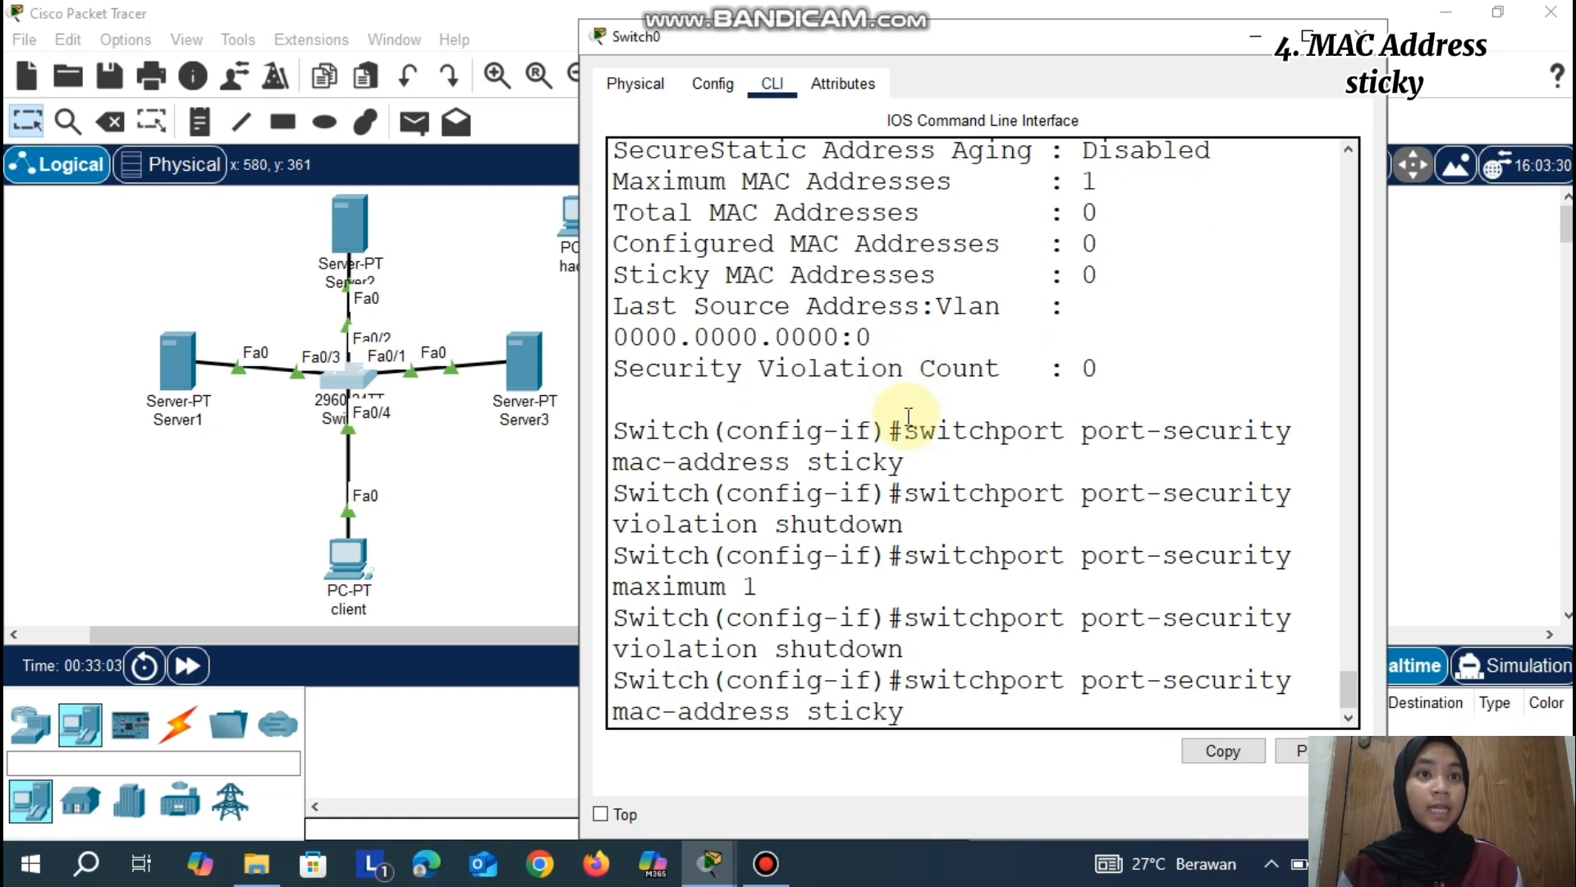
pyautogui.press('Up')
pyautogui.press('Return')
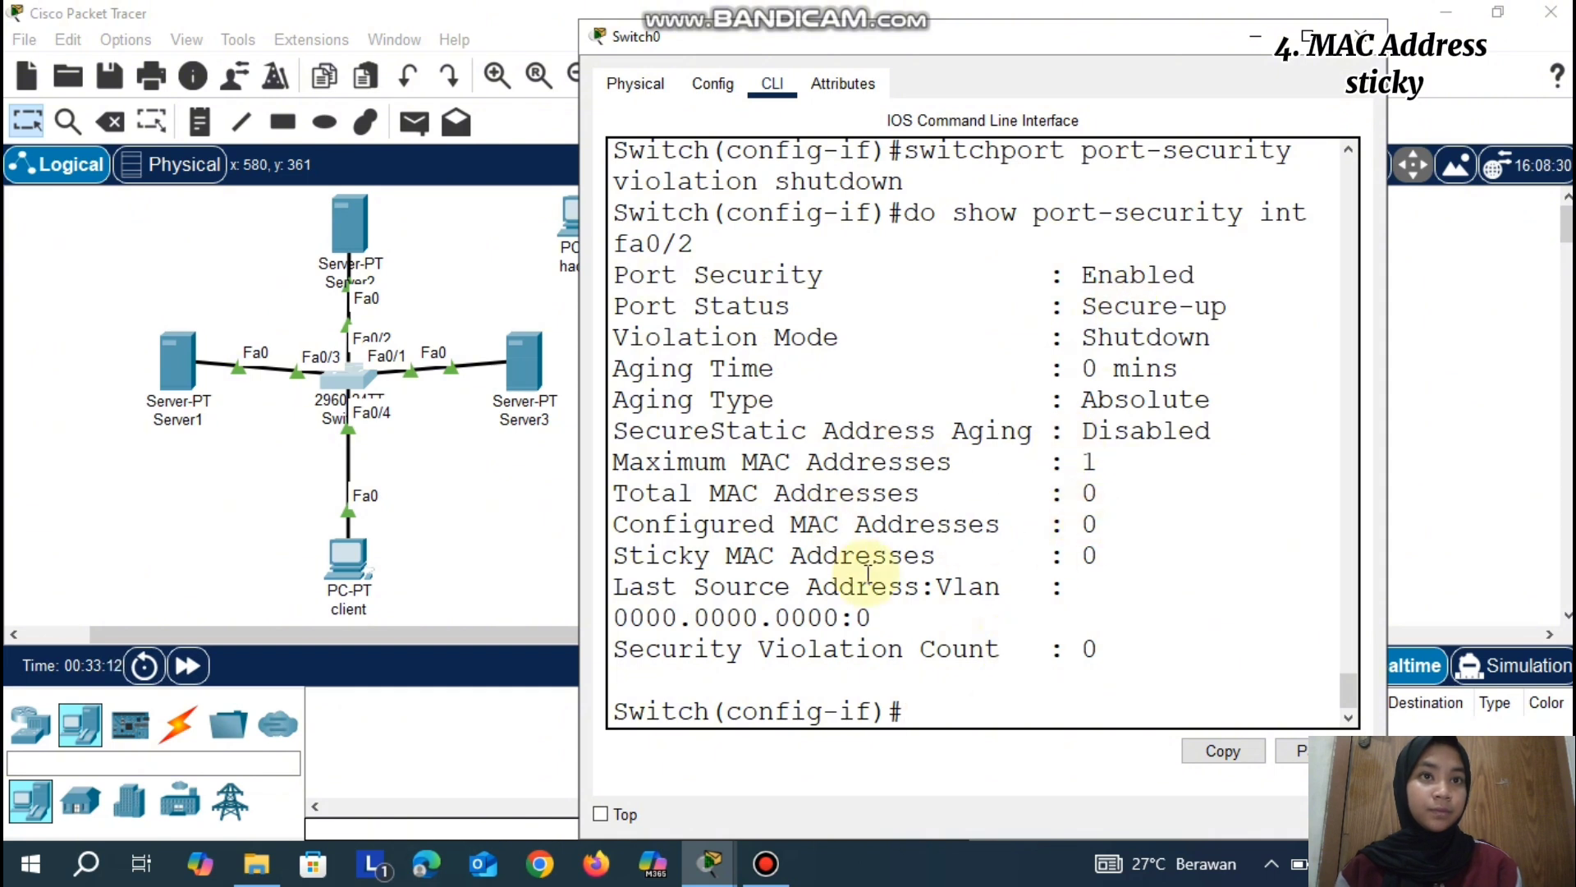
# Send a simple PDU from Server2 to the client PC
pyautogui.click(1255, 37)
pyautogui.click(415, 122)
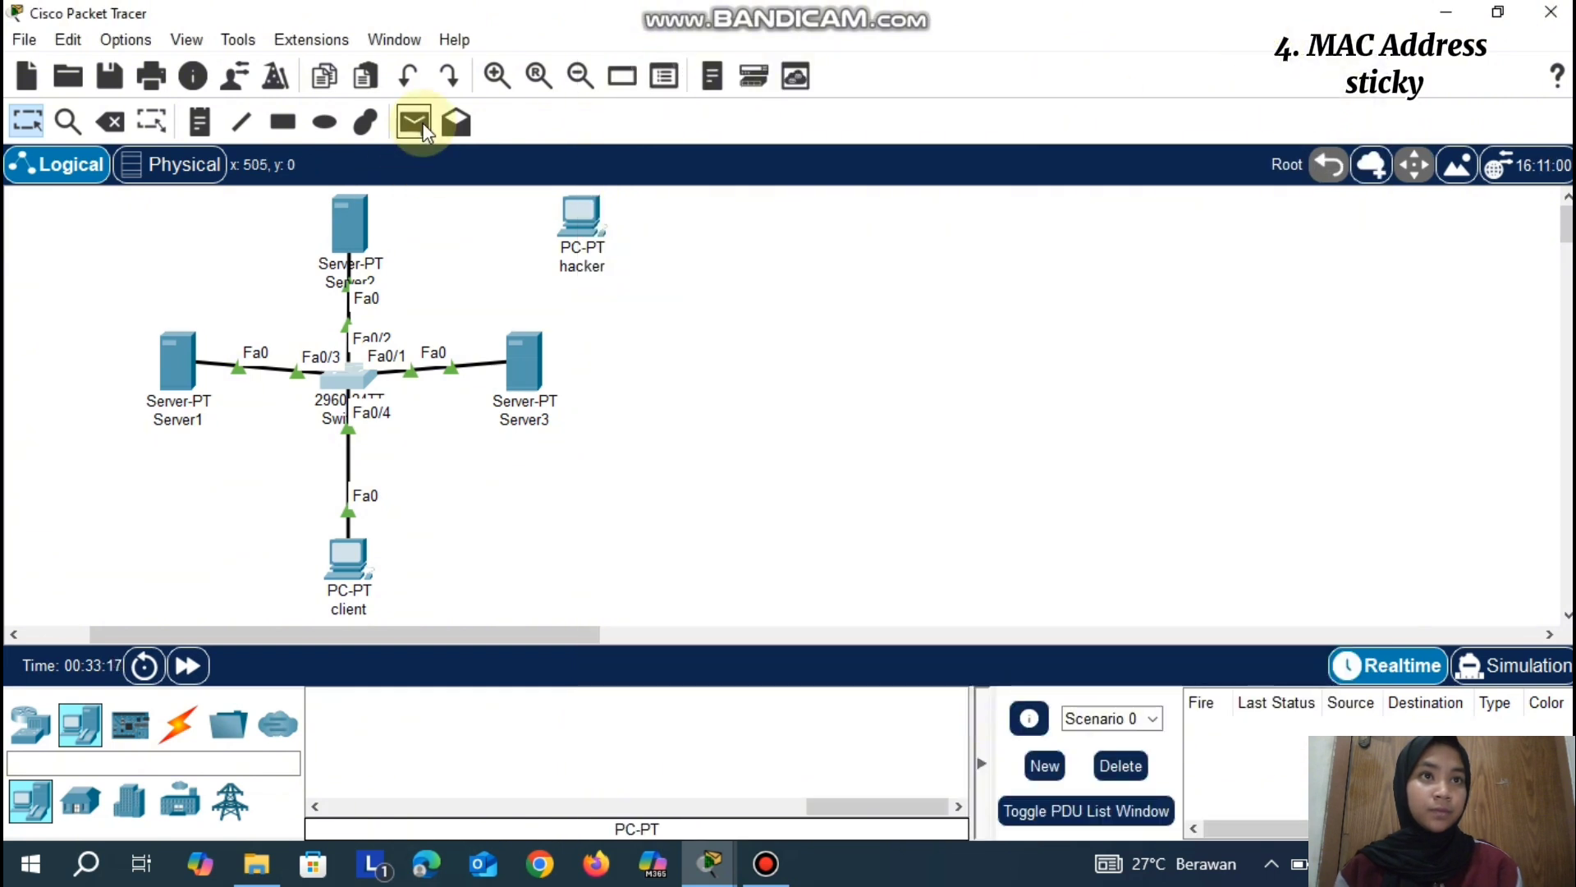
pyautogui.click(351, 215)
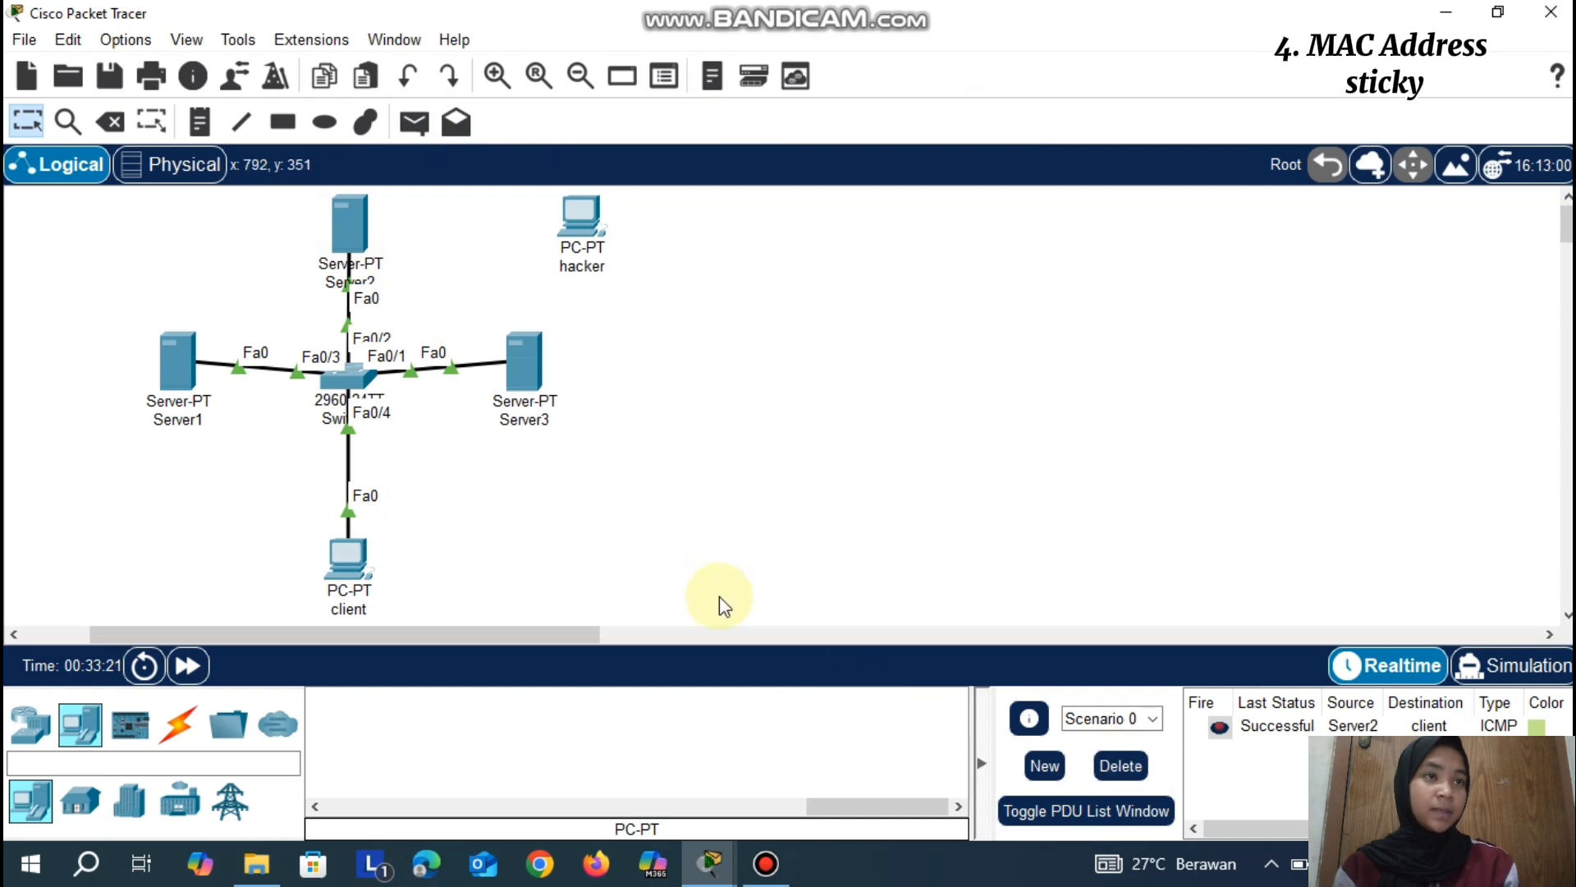
# Return to Switch0's CLI and recheck fa0/2's learned addresses with do show port-security int fa0/2
pyautogui.click(358, 380)
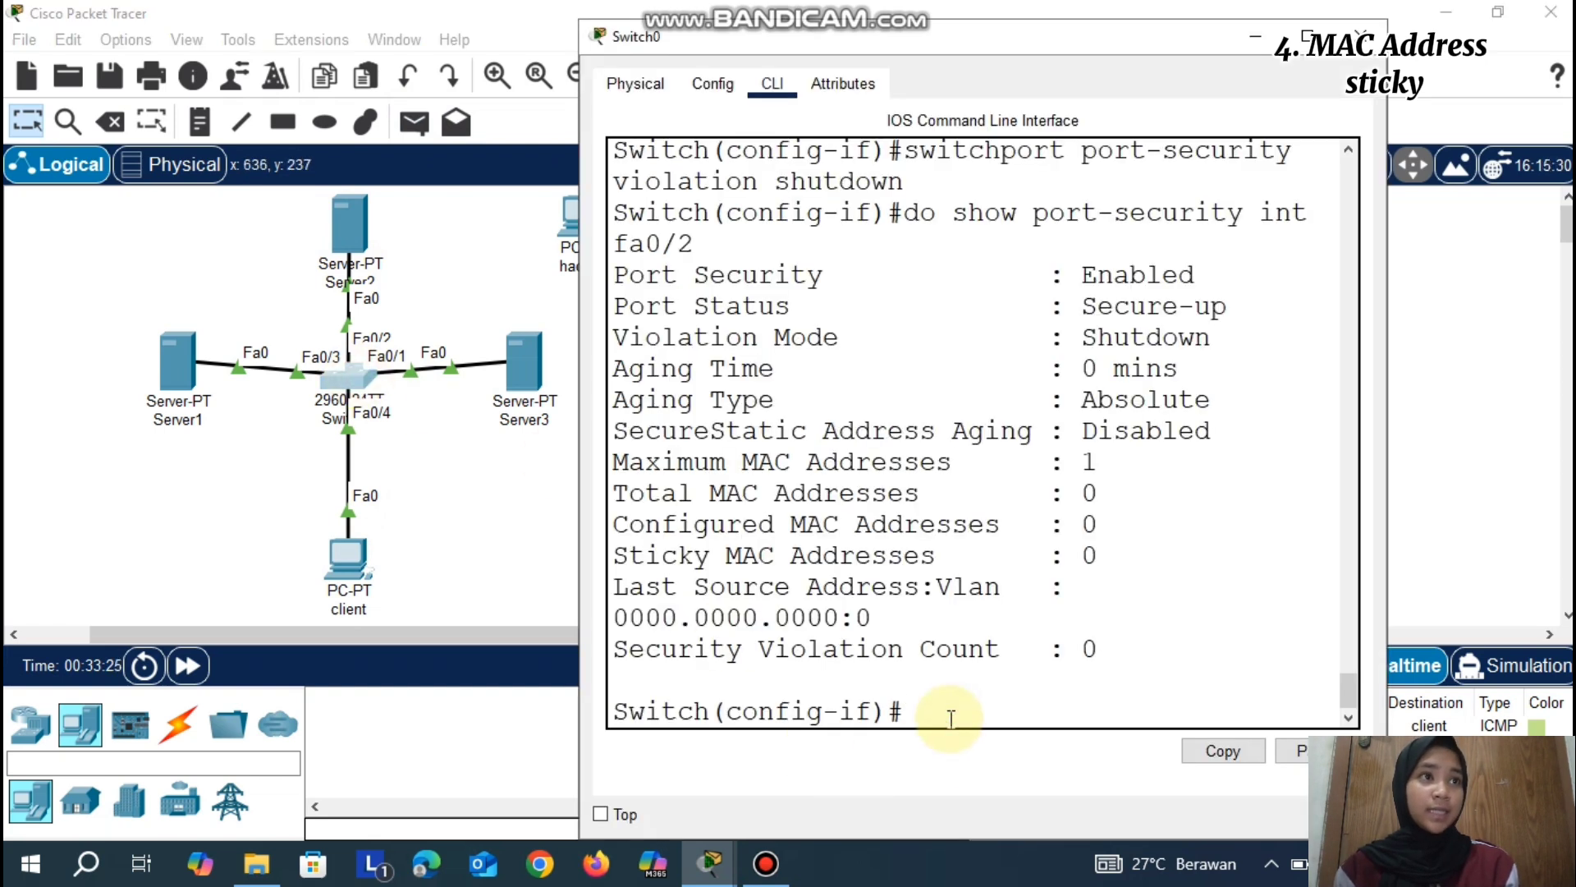
pyautogui.press('Up')
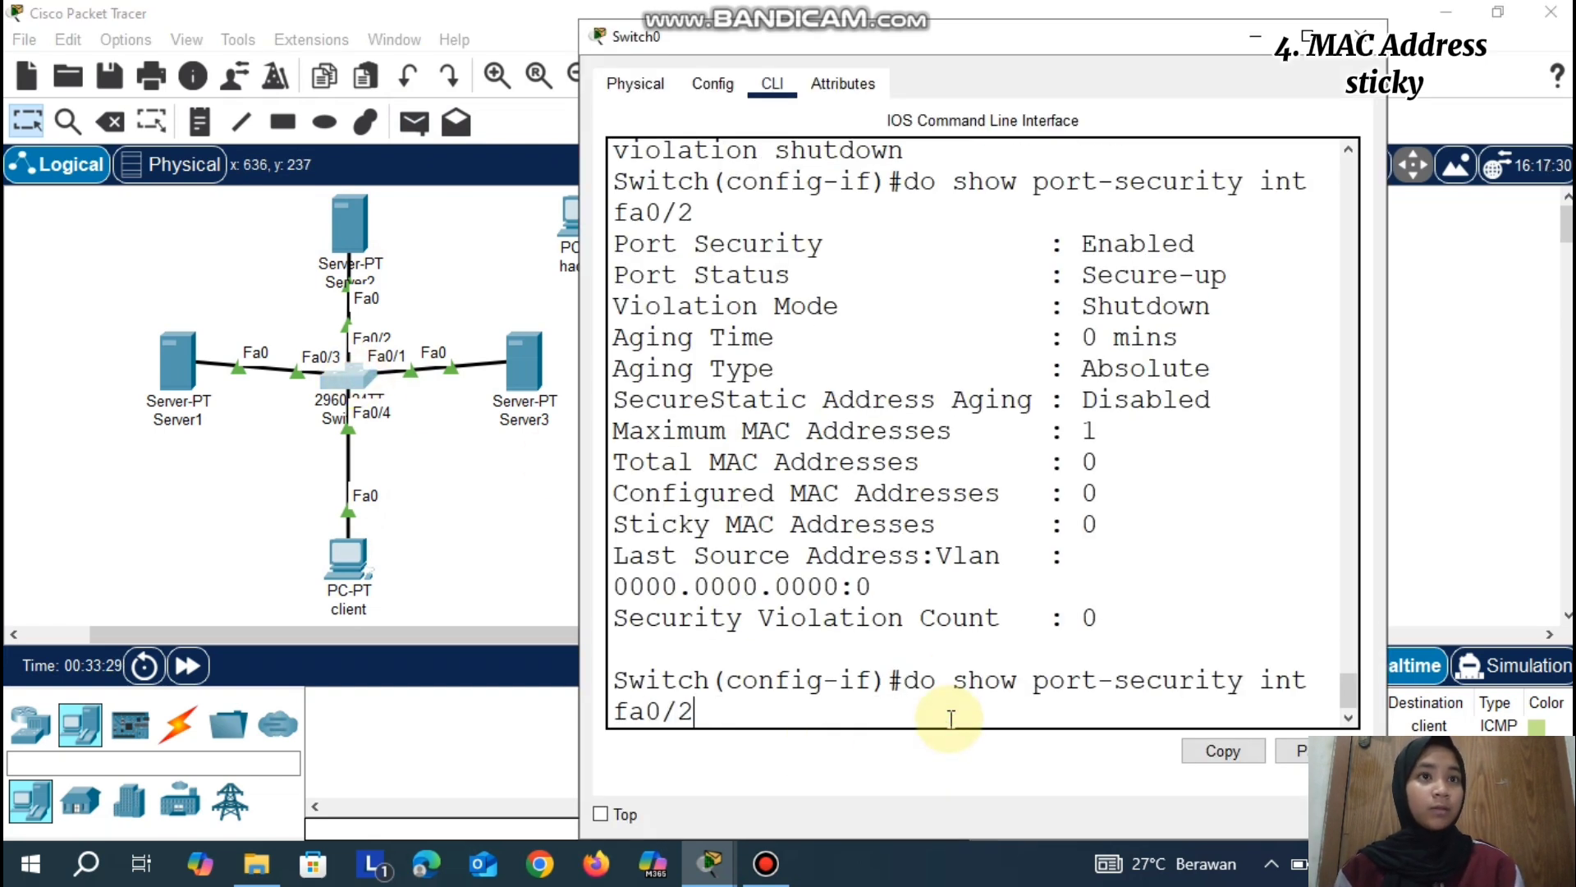
pyautogui.press('Return')
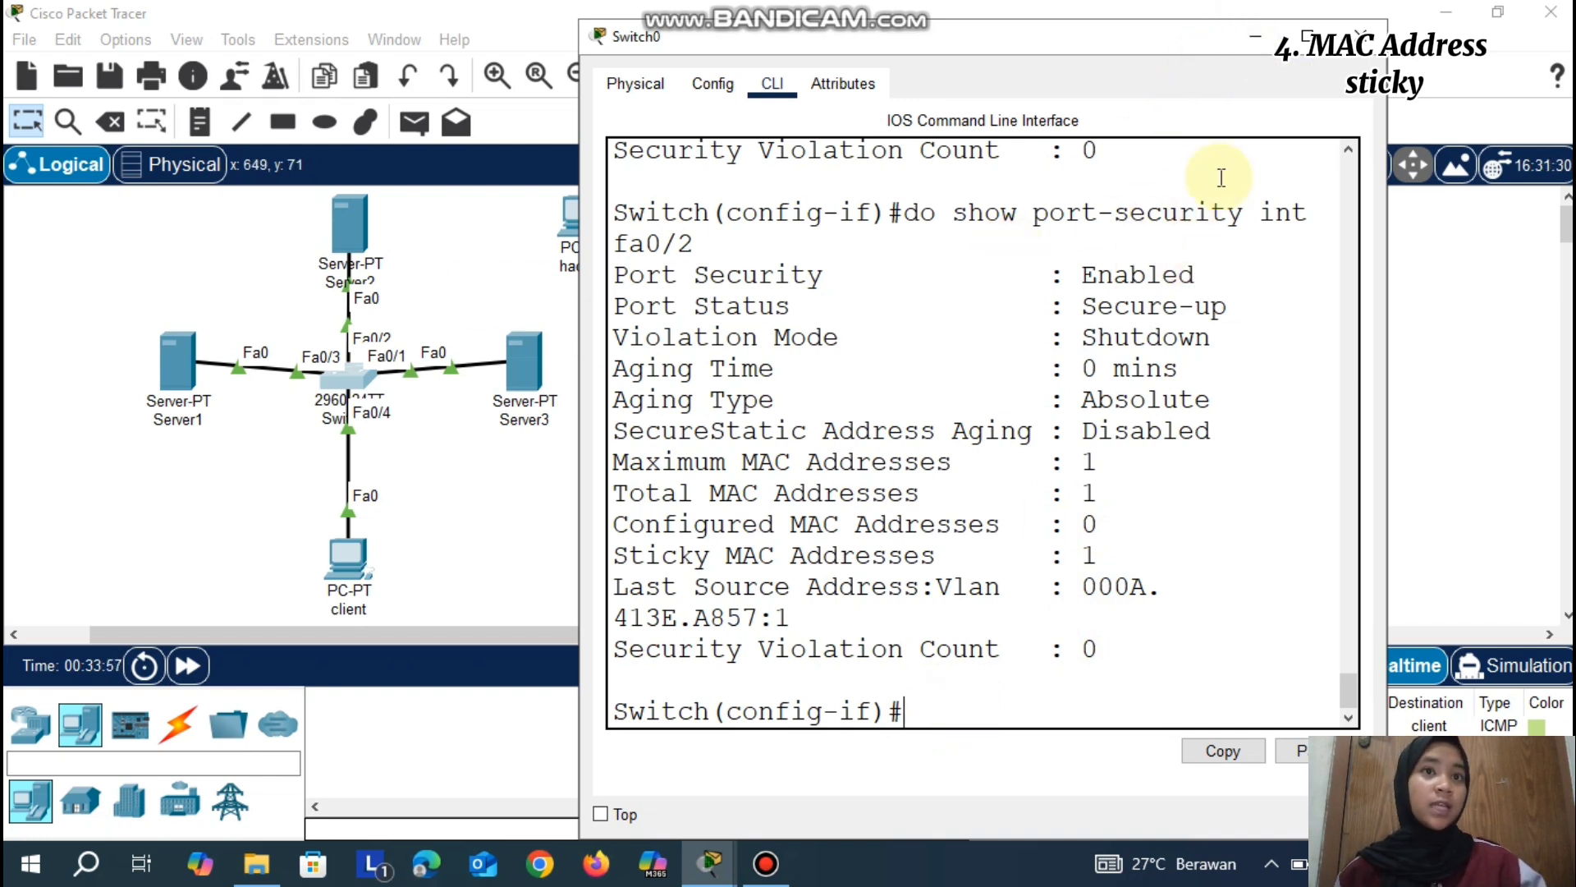
# Move the fa0/2 cable's end from Server2 to the hacker PC's FastEthernet0 port
pyautogui.click(1255, 38)
pyautogui.click(347, 285)
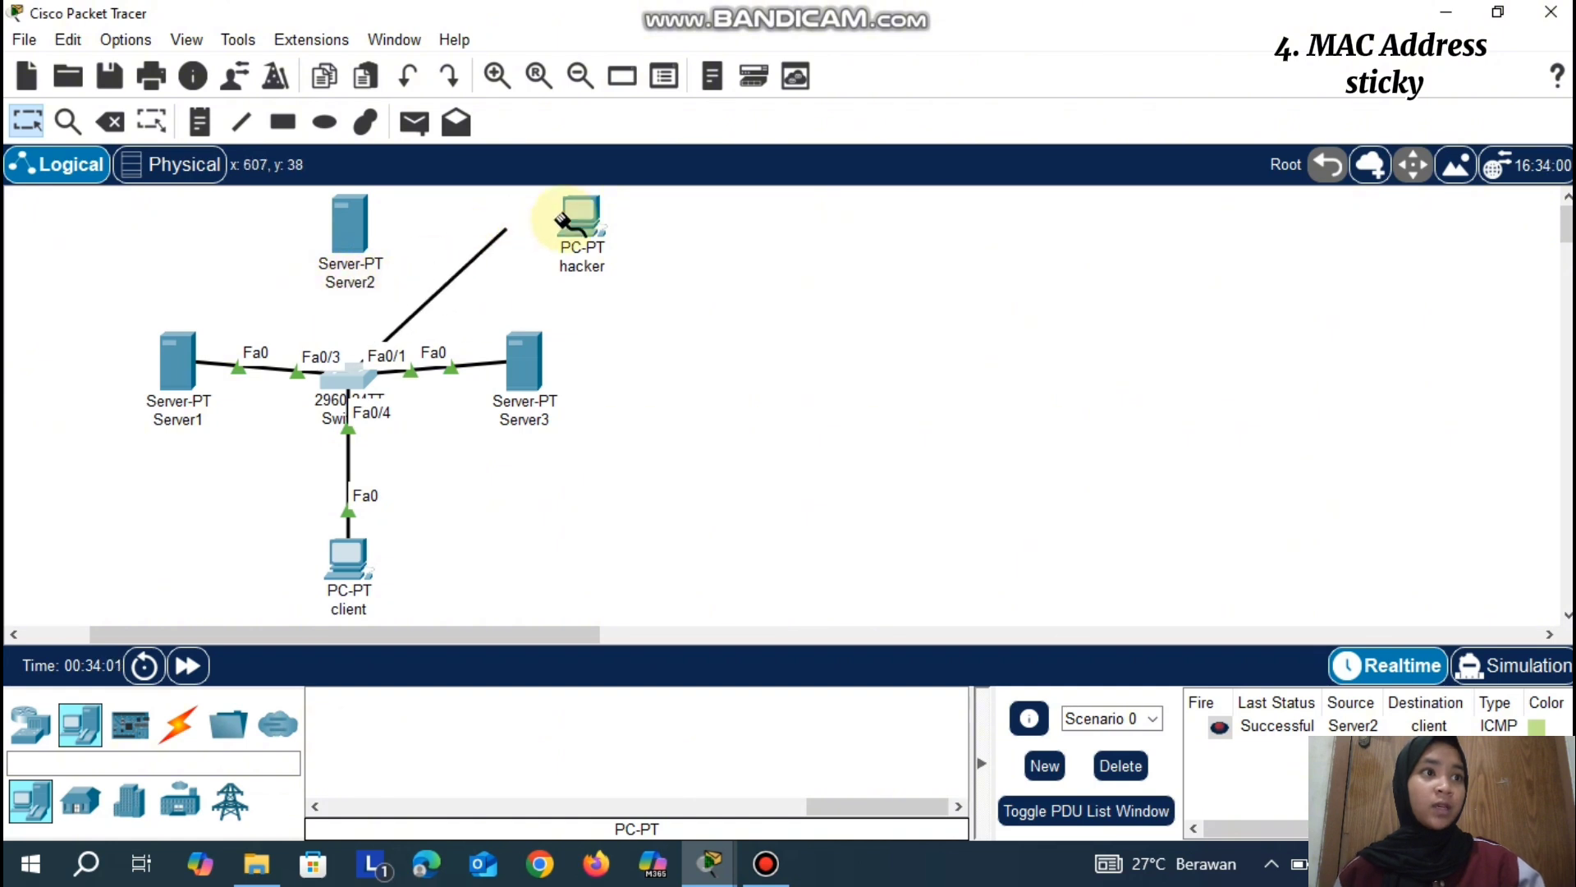
pyautogui.click(595, 215)
pyautogui.click(666, 305)
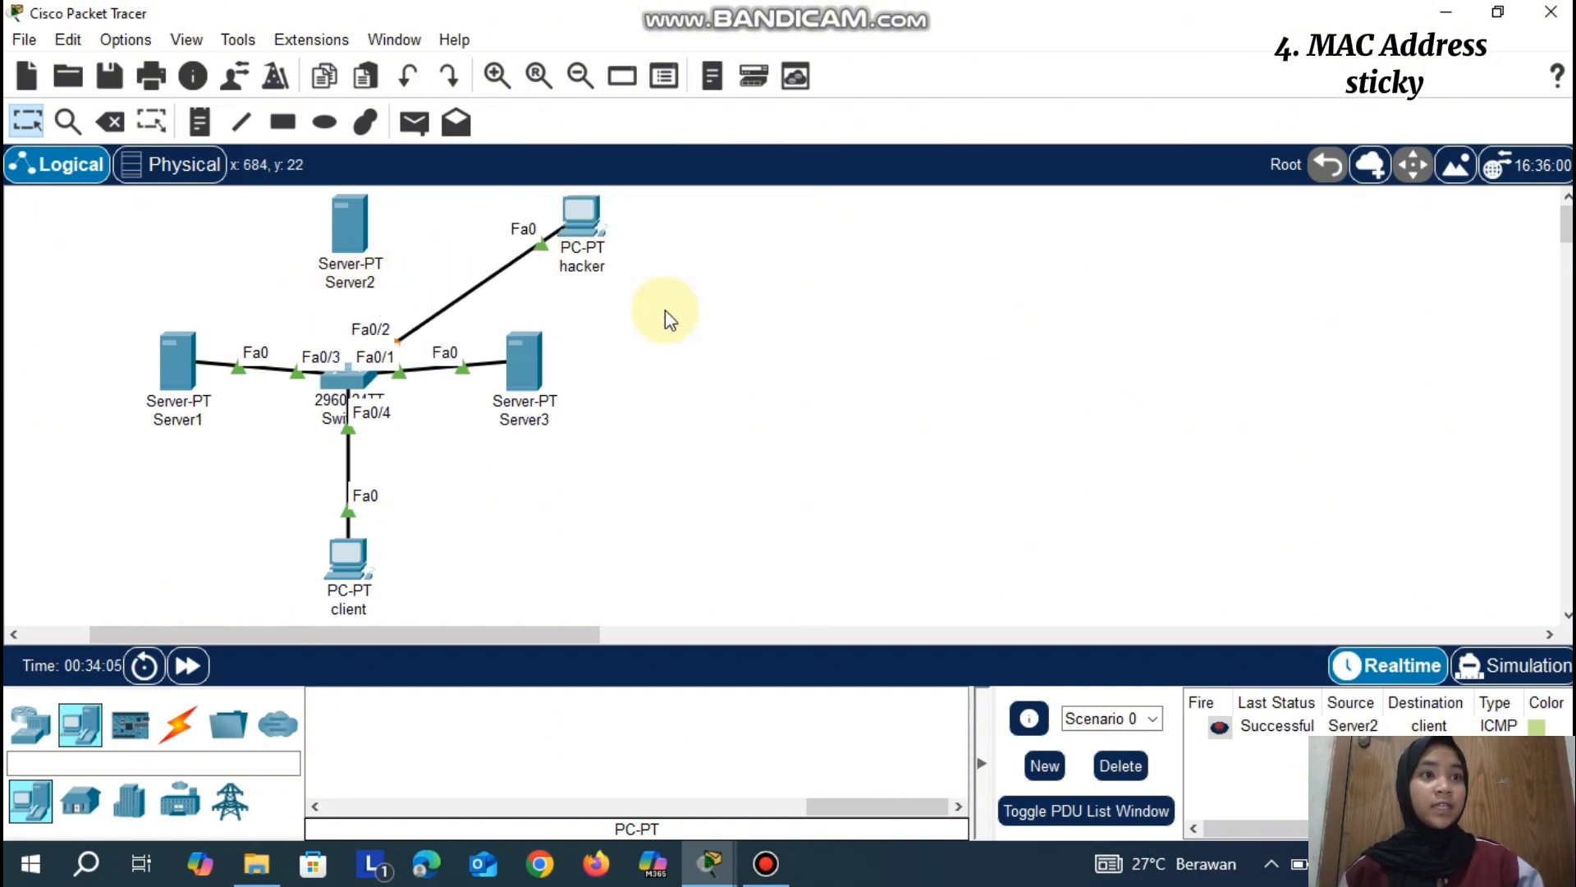
# Send a simple PDU from the hacker PC to the client PC twice and delete the PDU scenario
pyautogui.click(417, 123)
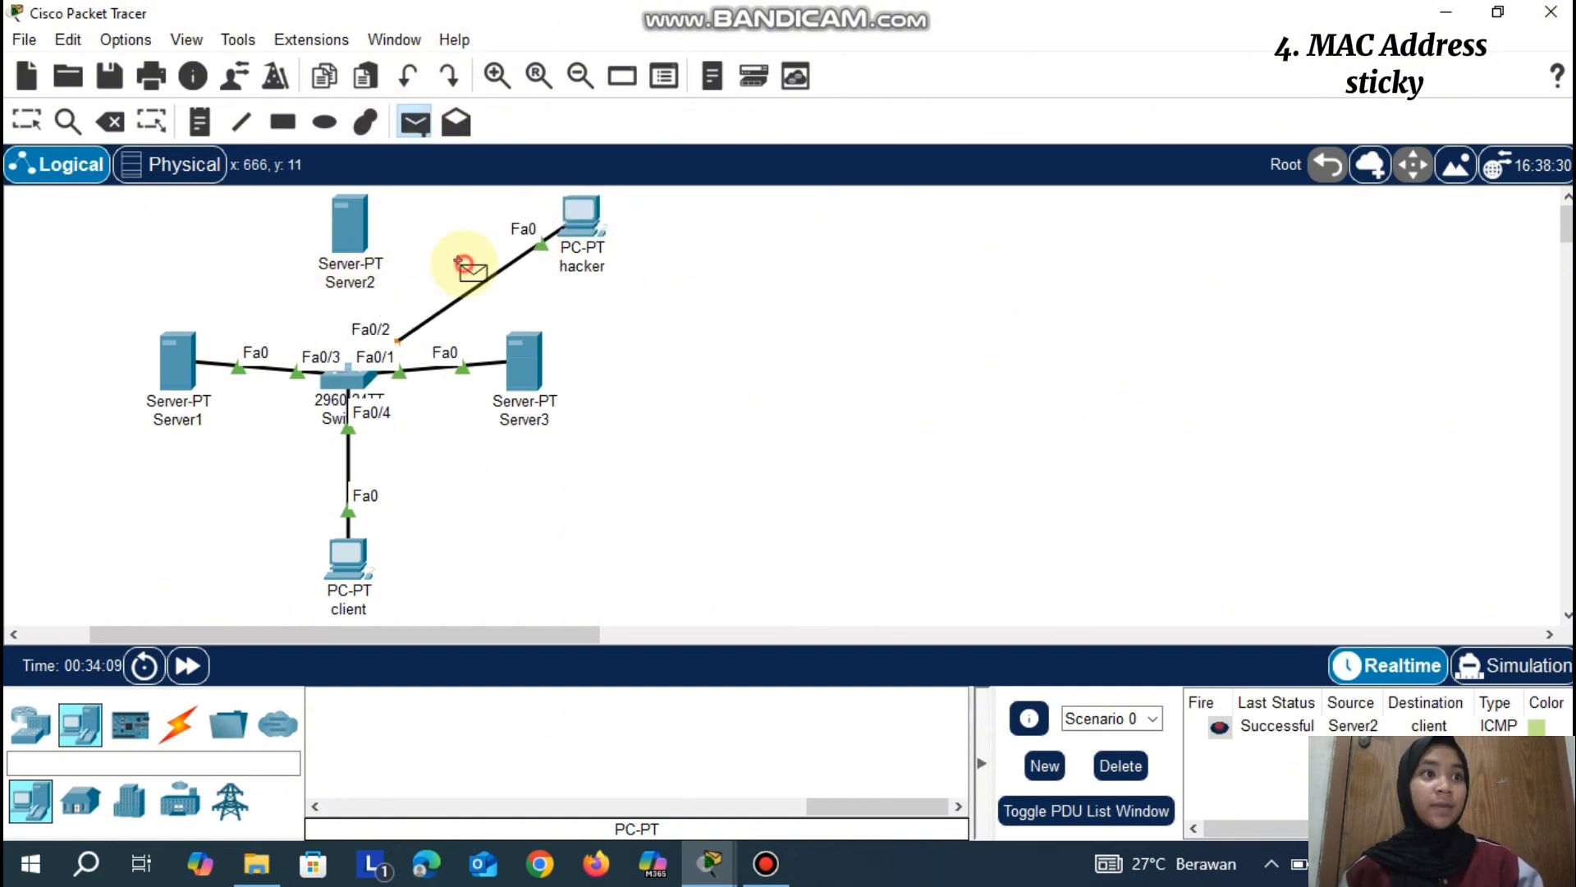
pyautogui.click(580, 215)
pyautogui.click(349, 558)
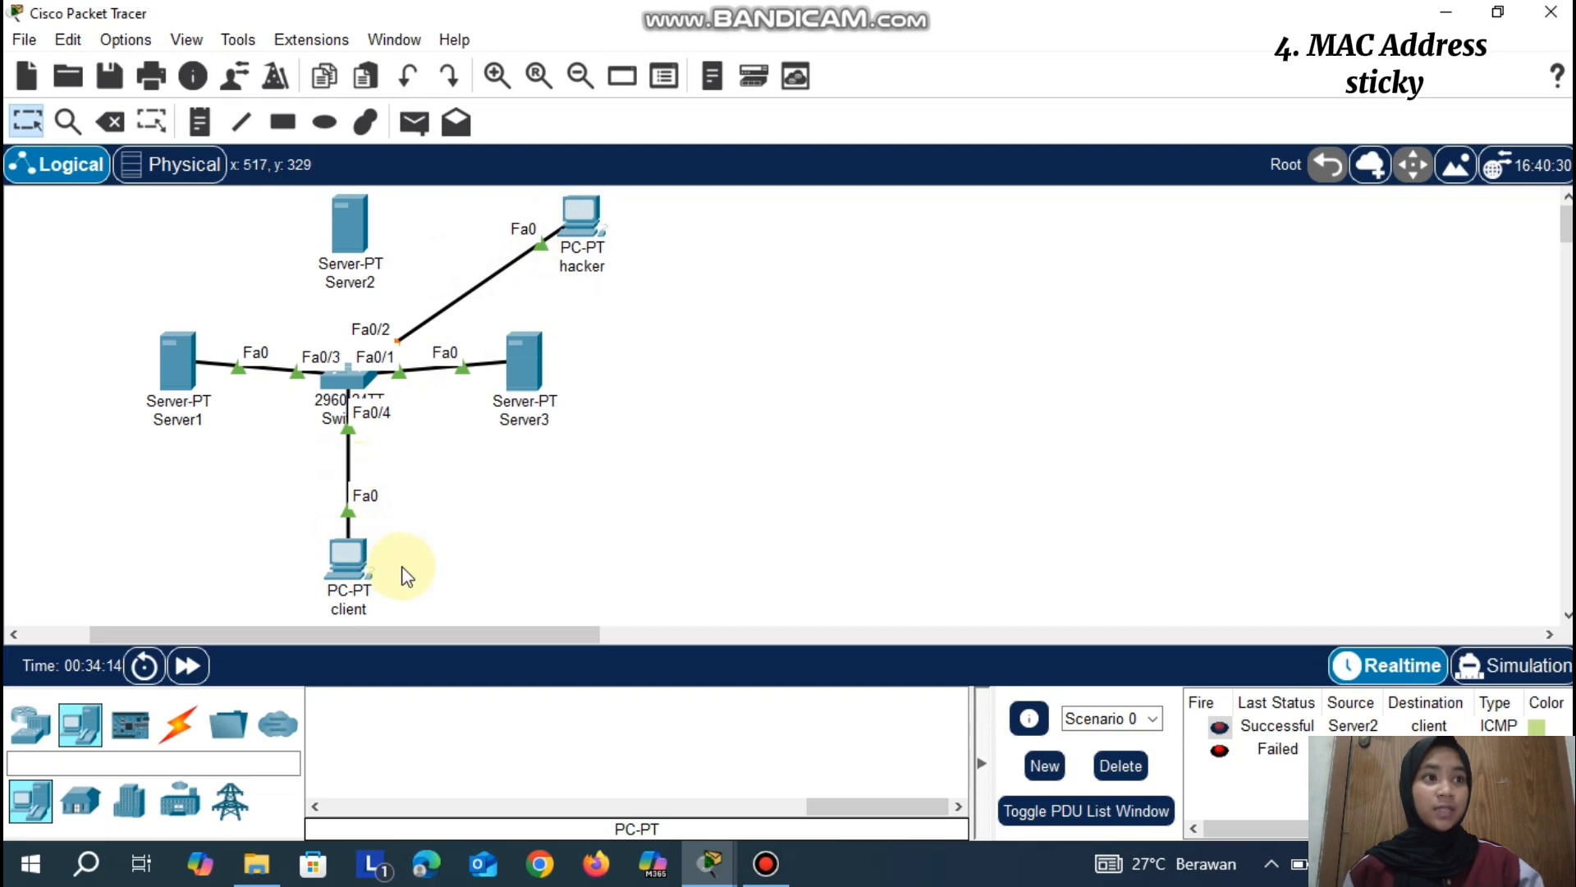
pyautogui.click(415, 123)
pyautogui.click(579, 215)
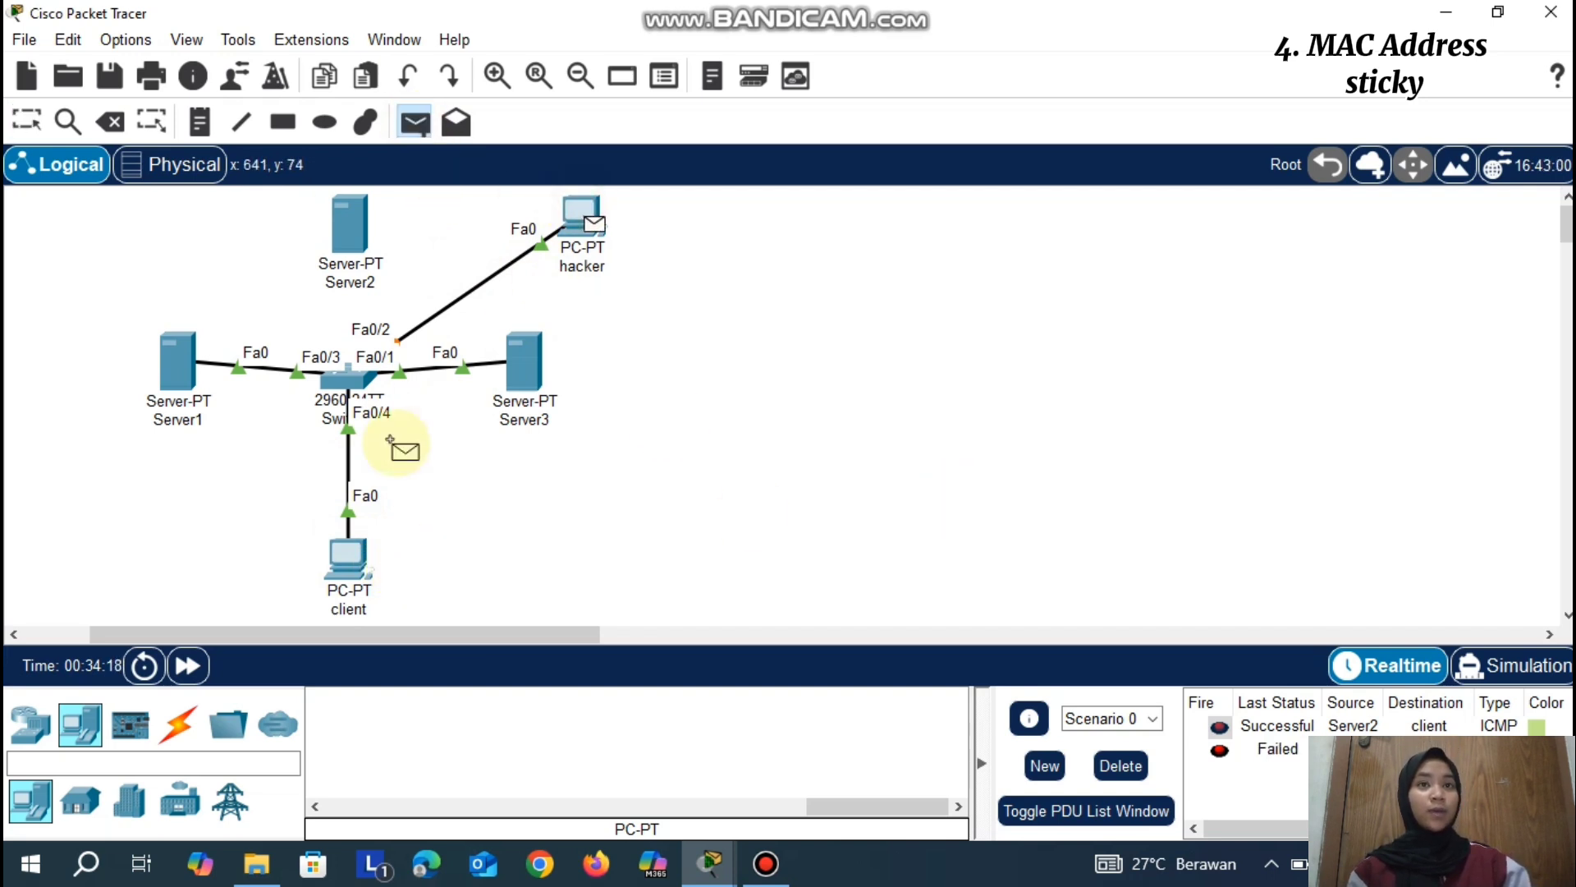
pyautogui.click(349, 557)
pyautogui.click(1121, 765)
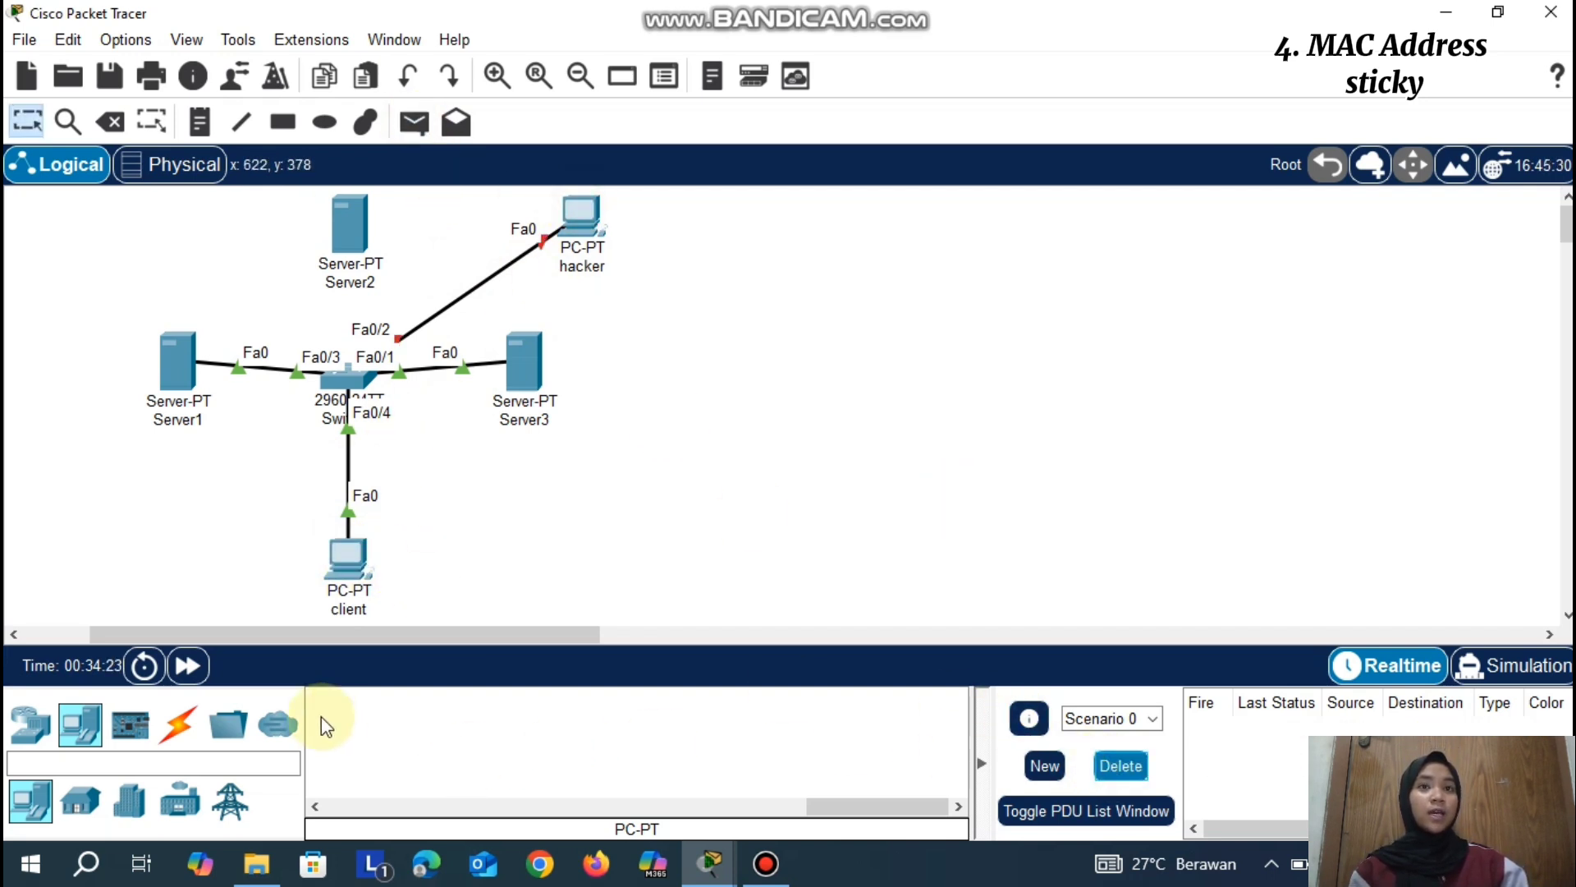
# Fast-forward the simulation time and move the fa0/2 cable's end from the hacker PC back to Server2's FastEthernet0 port
pyautogui.click(187, 665)
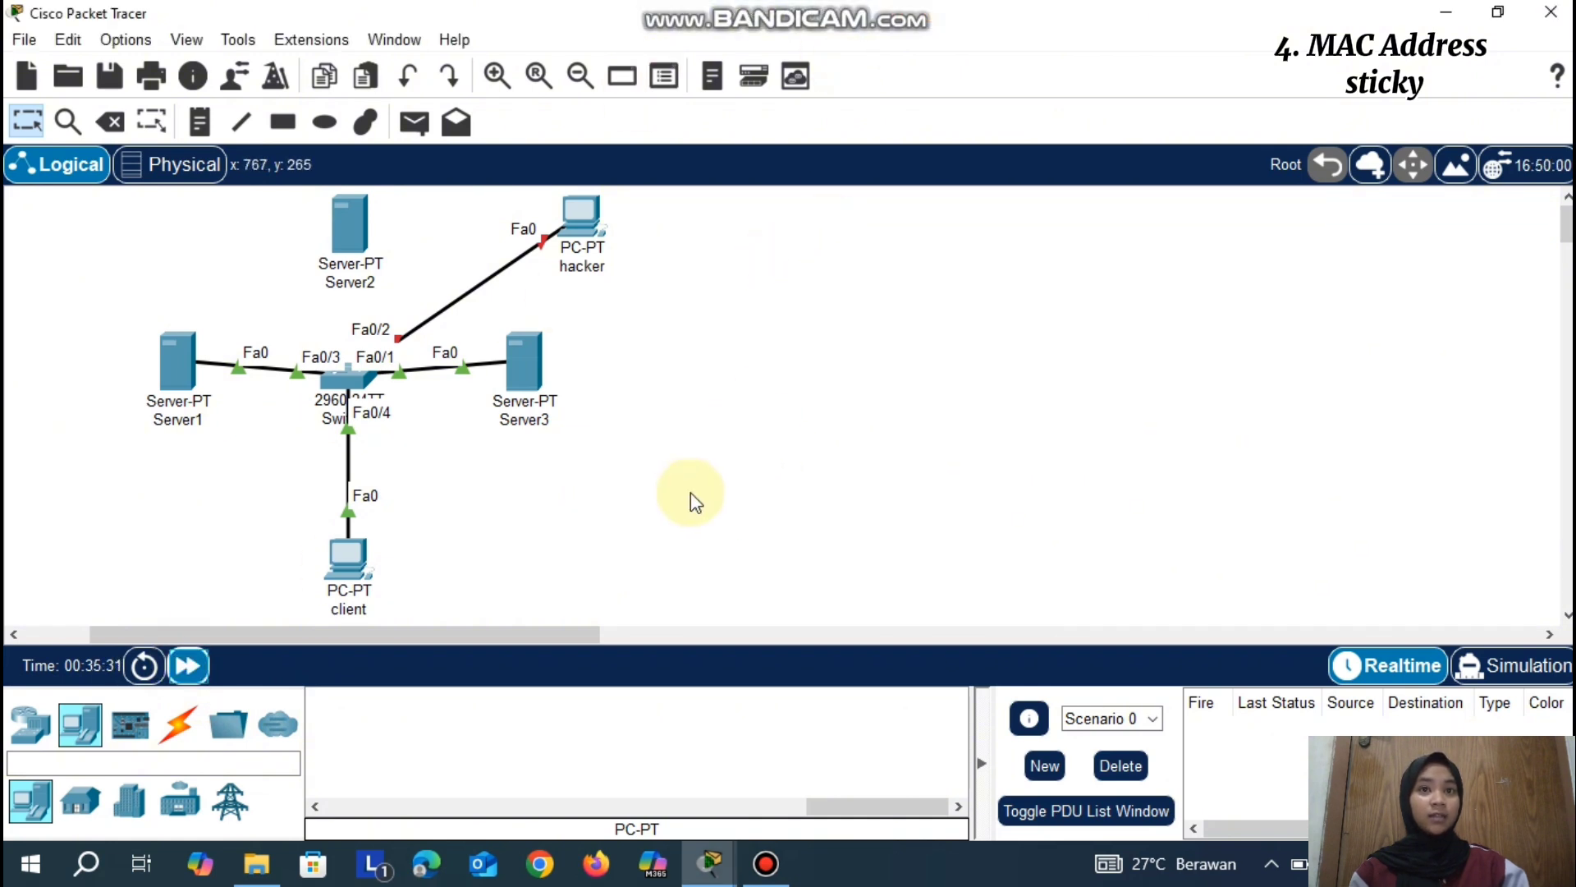
pyautogui.click(540, 239)
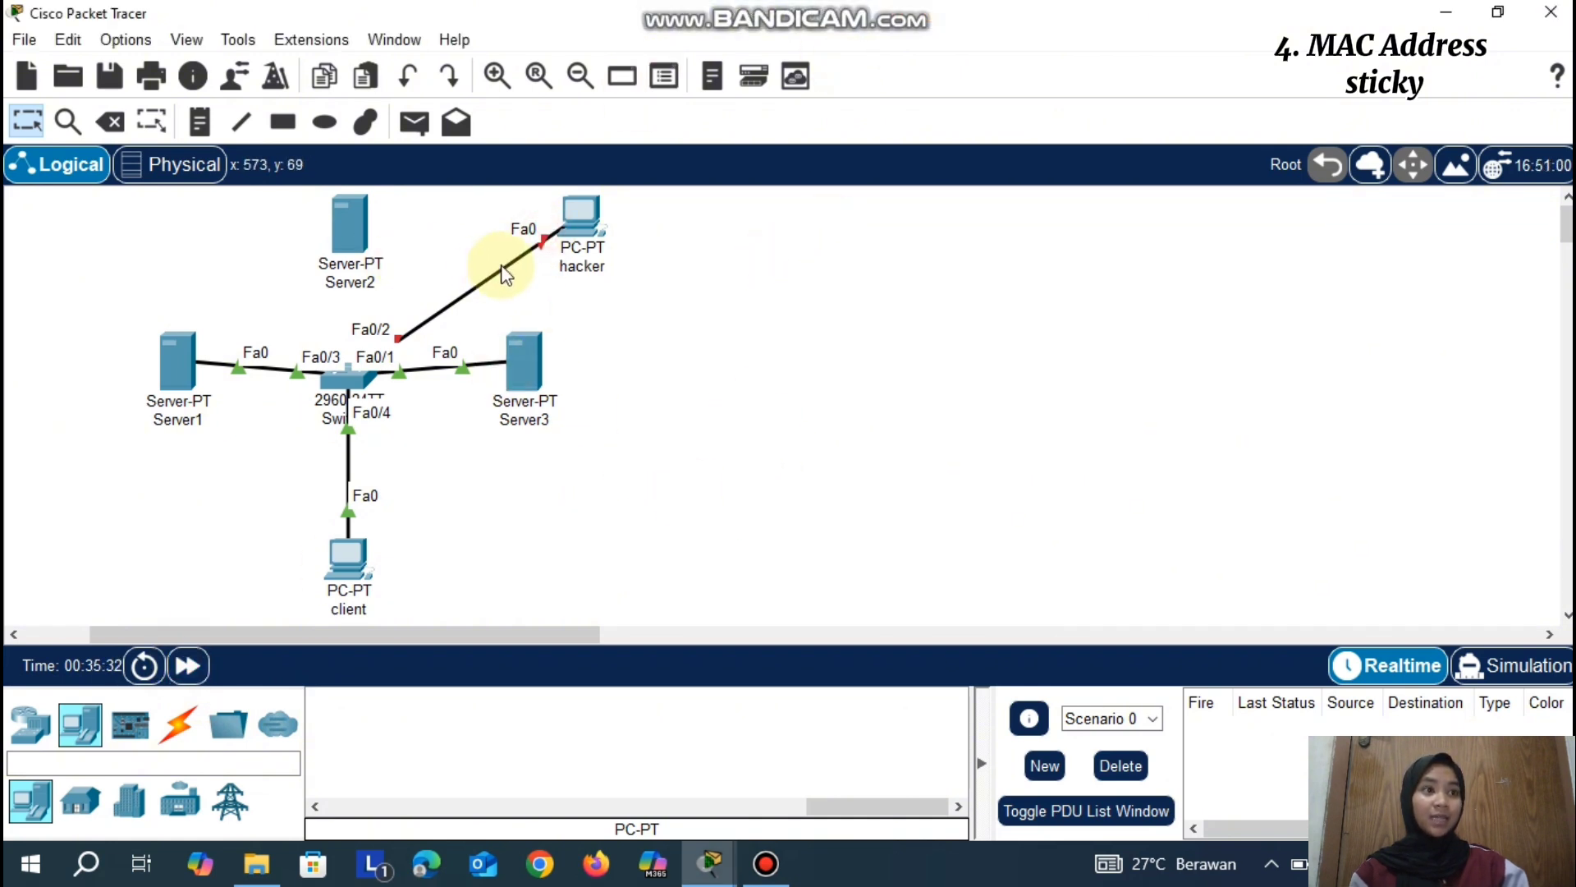
pyautogui.click(540, 240)
pyautogui.moveTo(542, 237); pyautogui.dragTo(355, 227)
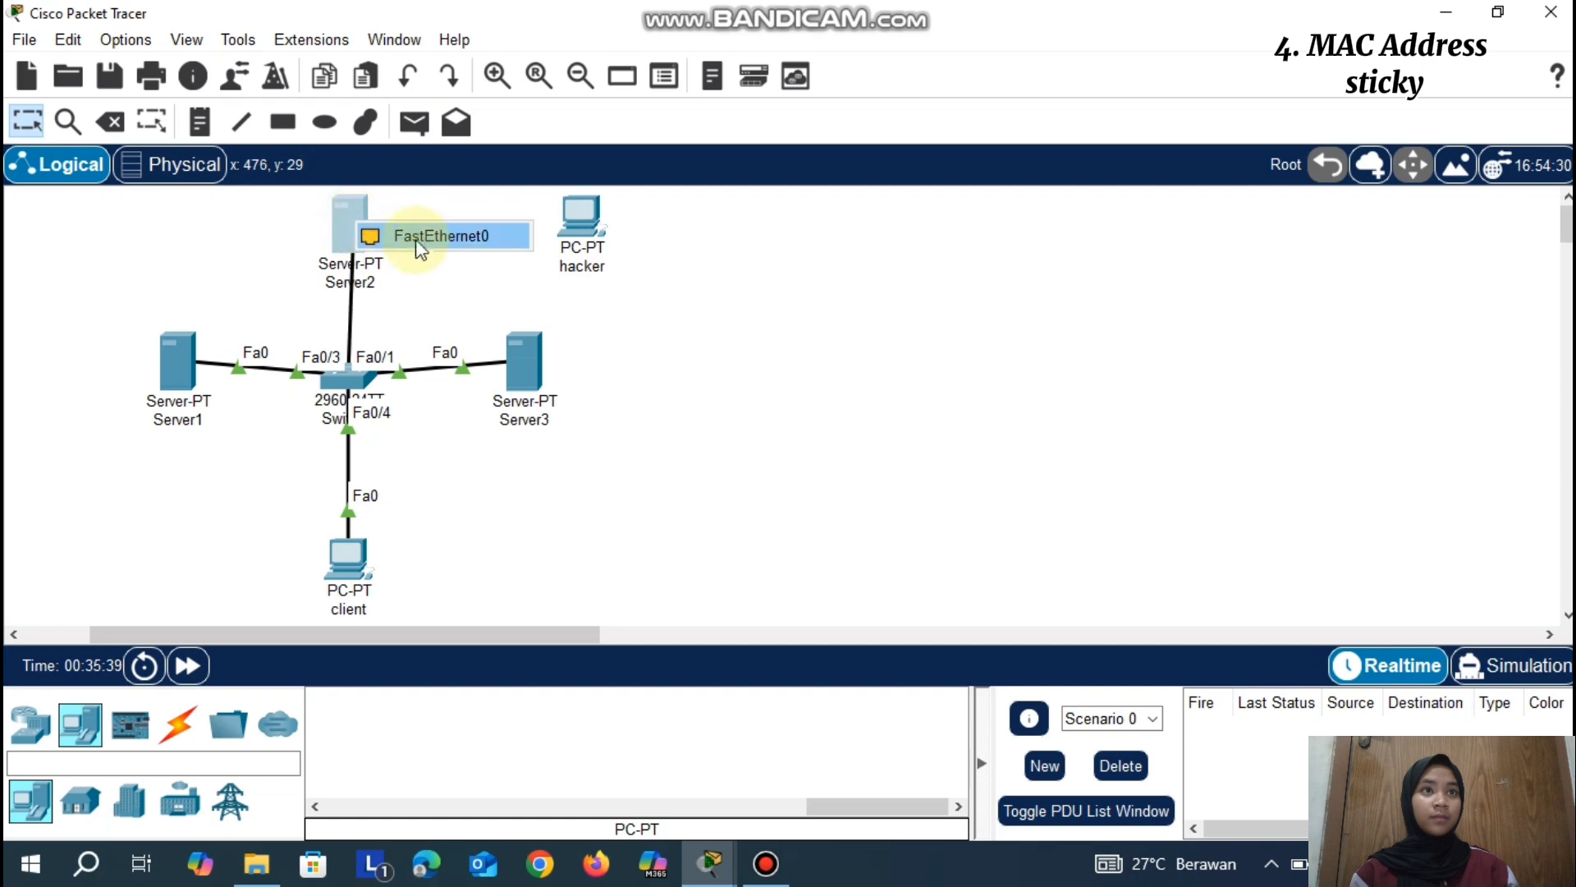
pyautogui.click(426, 243)
# On Switch0, leave the current interface mode with exit and re-enter fa0/2's configuration with int fa0/2
pyautogui.click(352, 374)
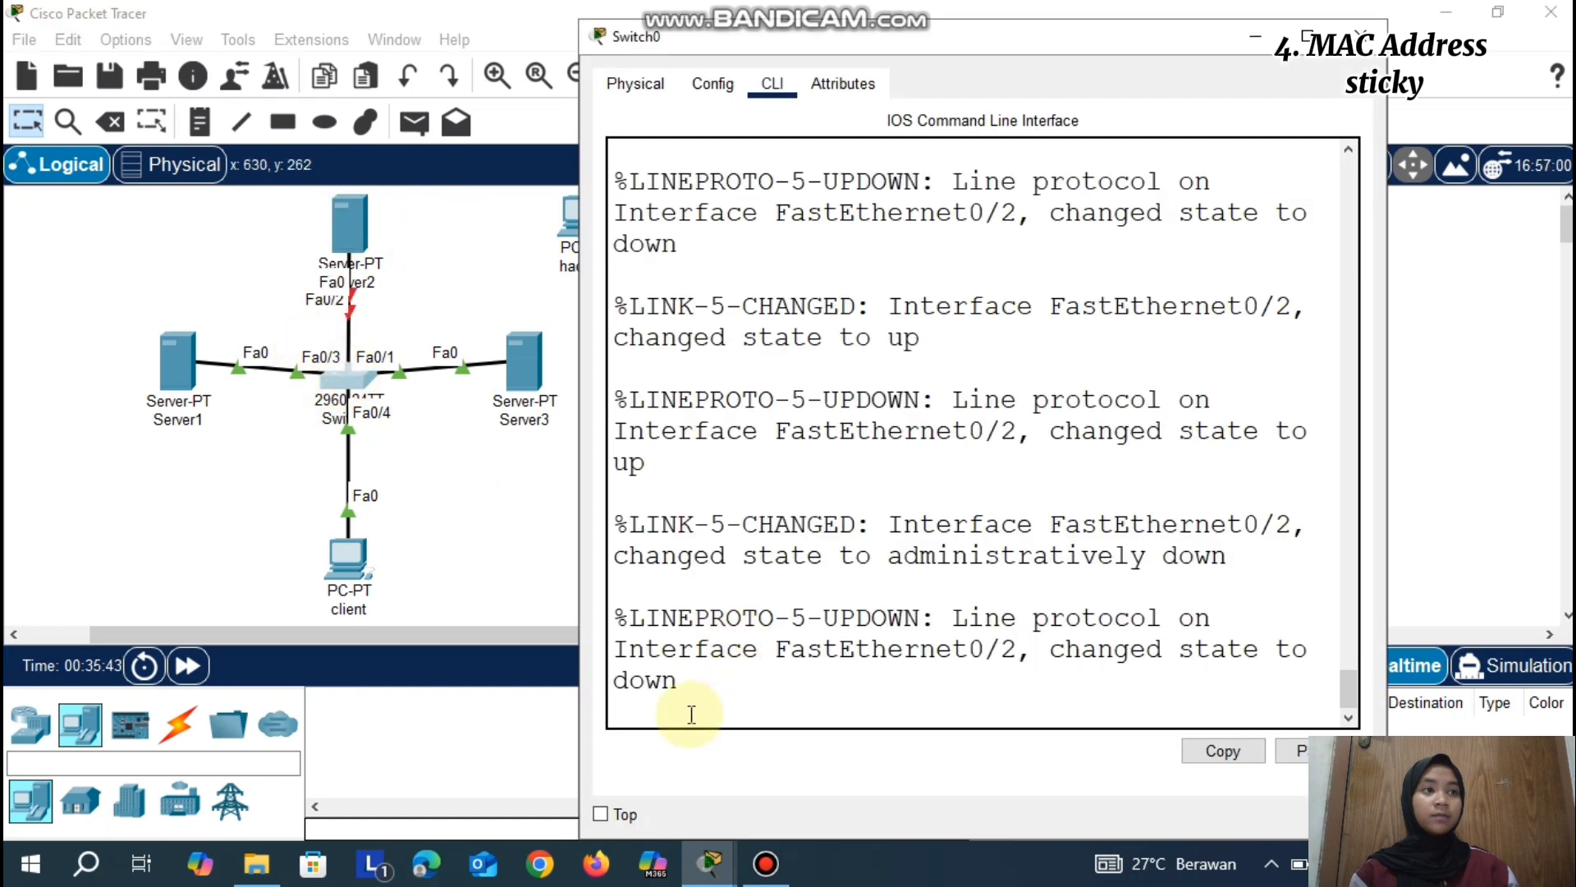
pyautogui.write('int f')
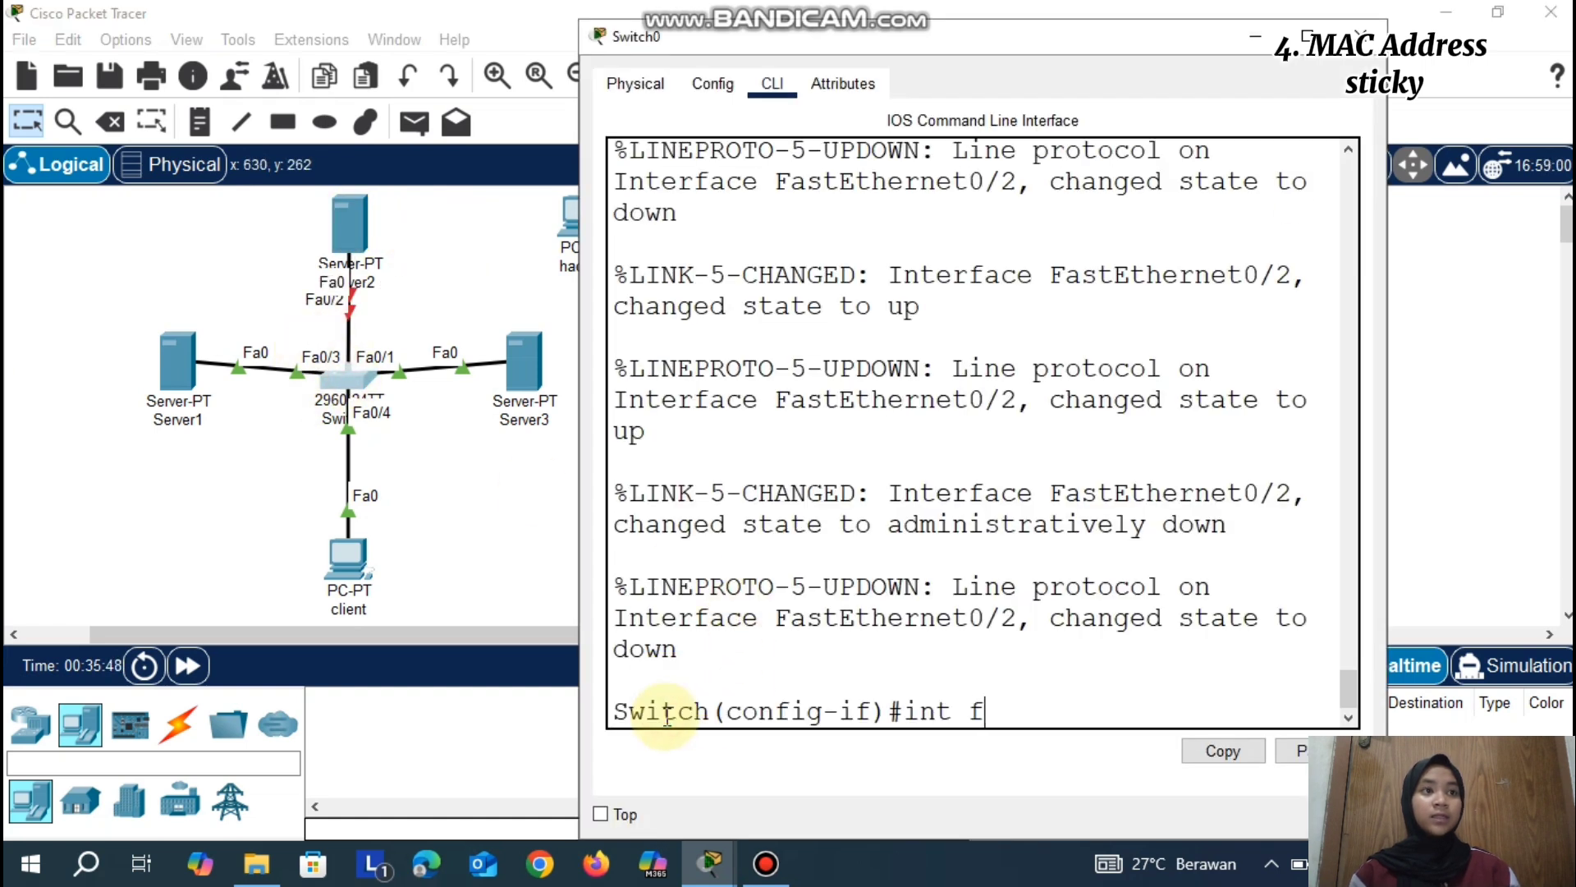
pyautogui.press('BackSpace')
pyautogui.press('BackSpace')
pyautogui.press('BackSpace')
pyautogui.press('BackSpace')
pyautogui.press('BackSpace')
pyautogui.write('exit')
pyautogui.press('Return')
pyautogui.write('int fa0/2')
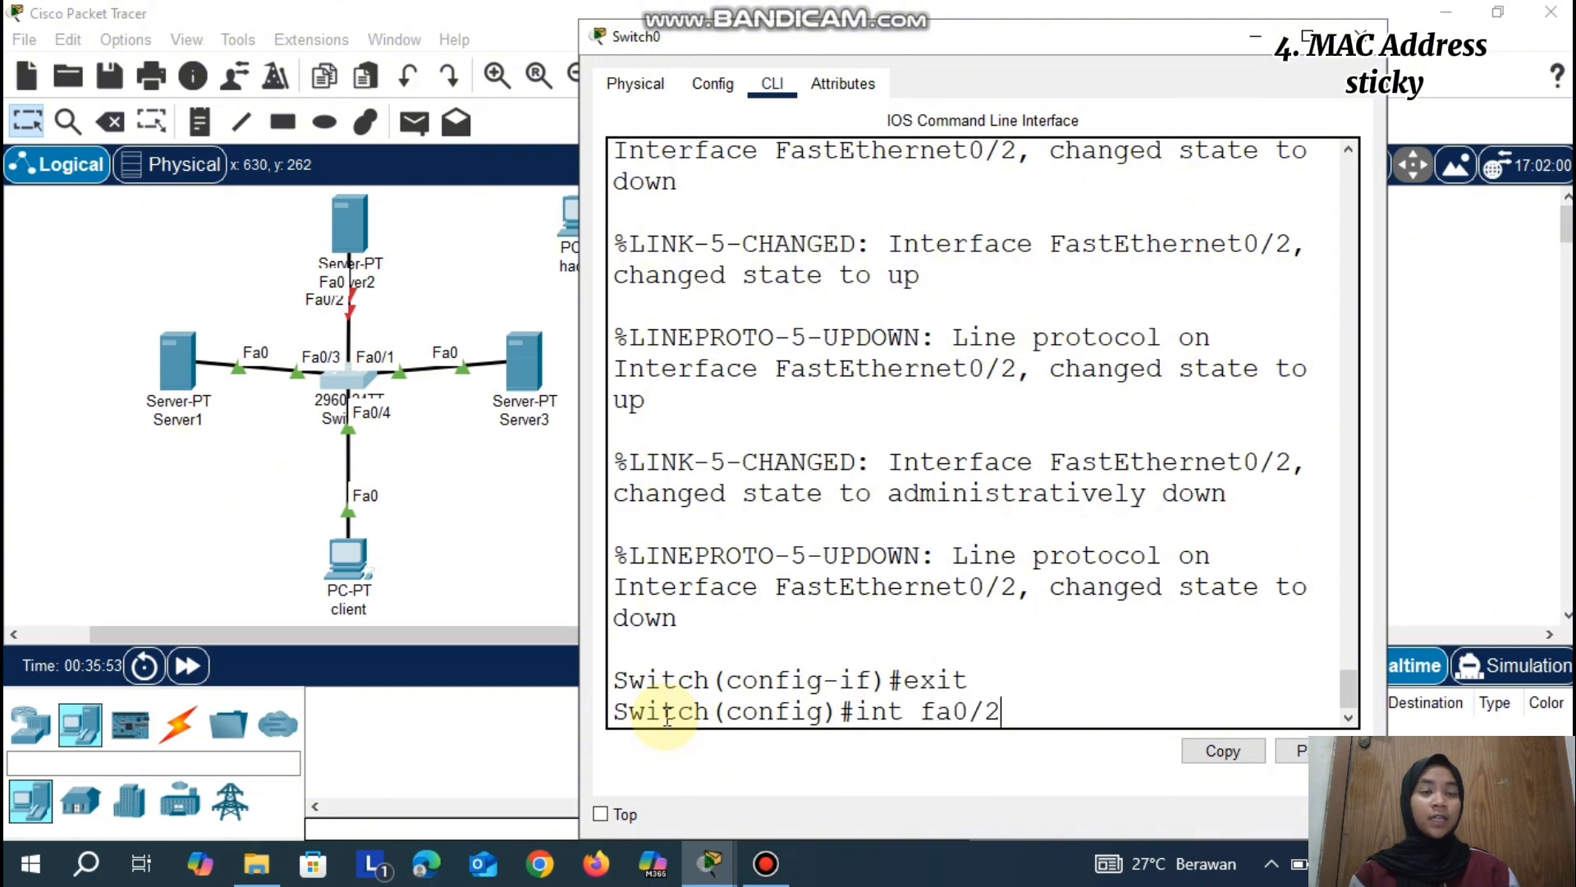
pyautogui.press('Return')
# Restart fa0/2 with shutdown followed by no shutdown, and fast-forward the simulation time
pyautogui.write('shutdown')
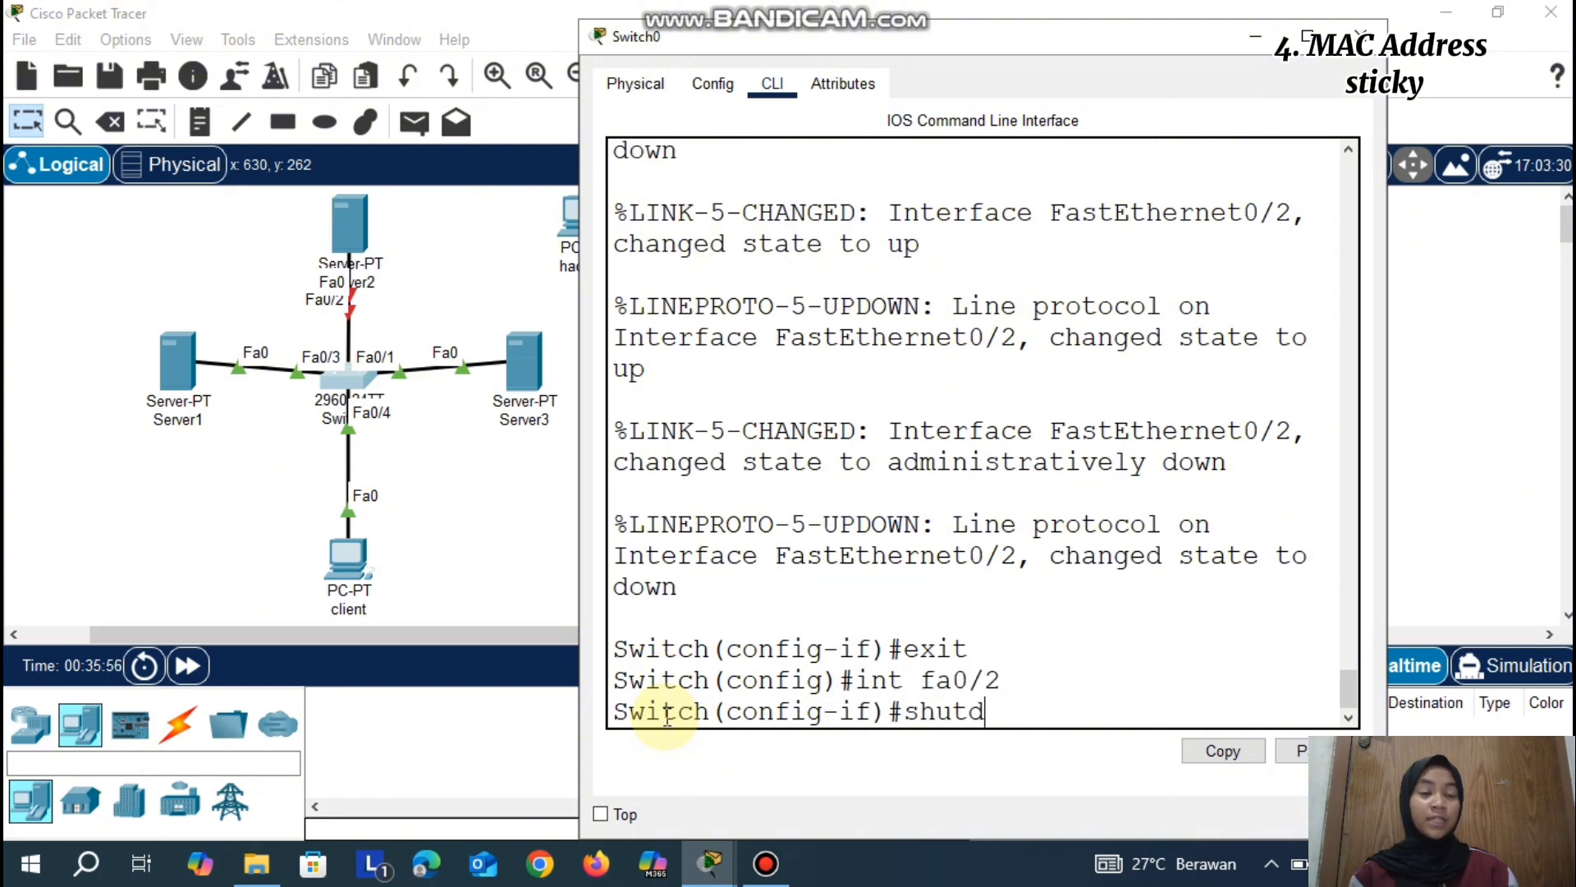
pyautogui.press('Return')
pyautogui.write('no shutdown')
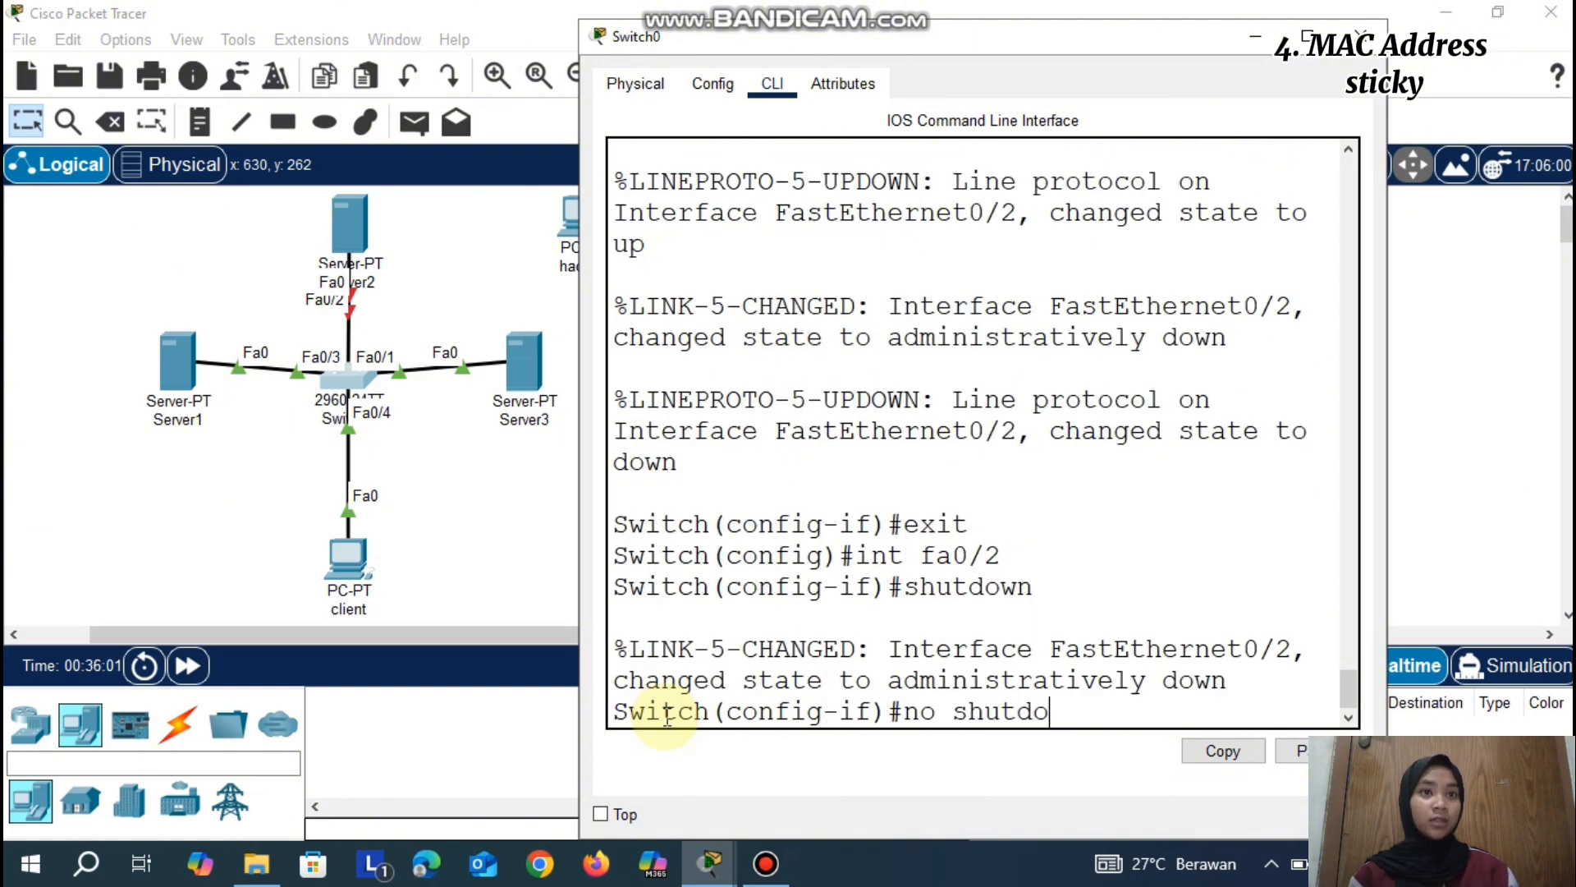
pyautogui.press('Return')
pyautogui.click(1255, 36)
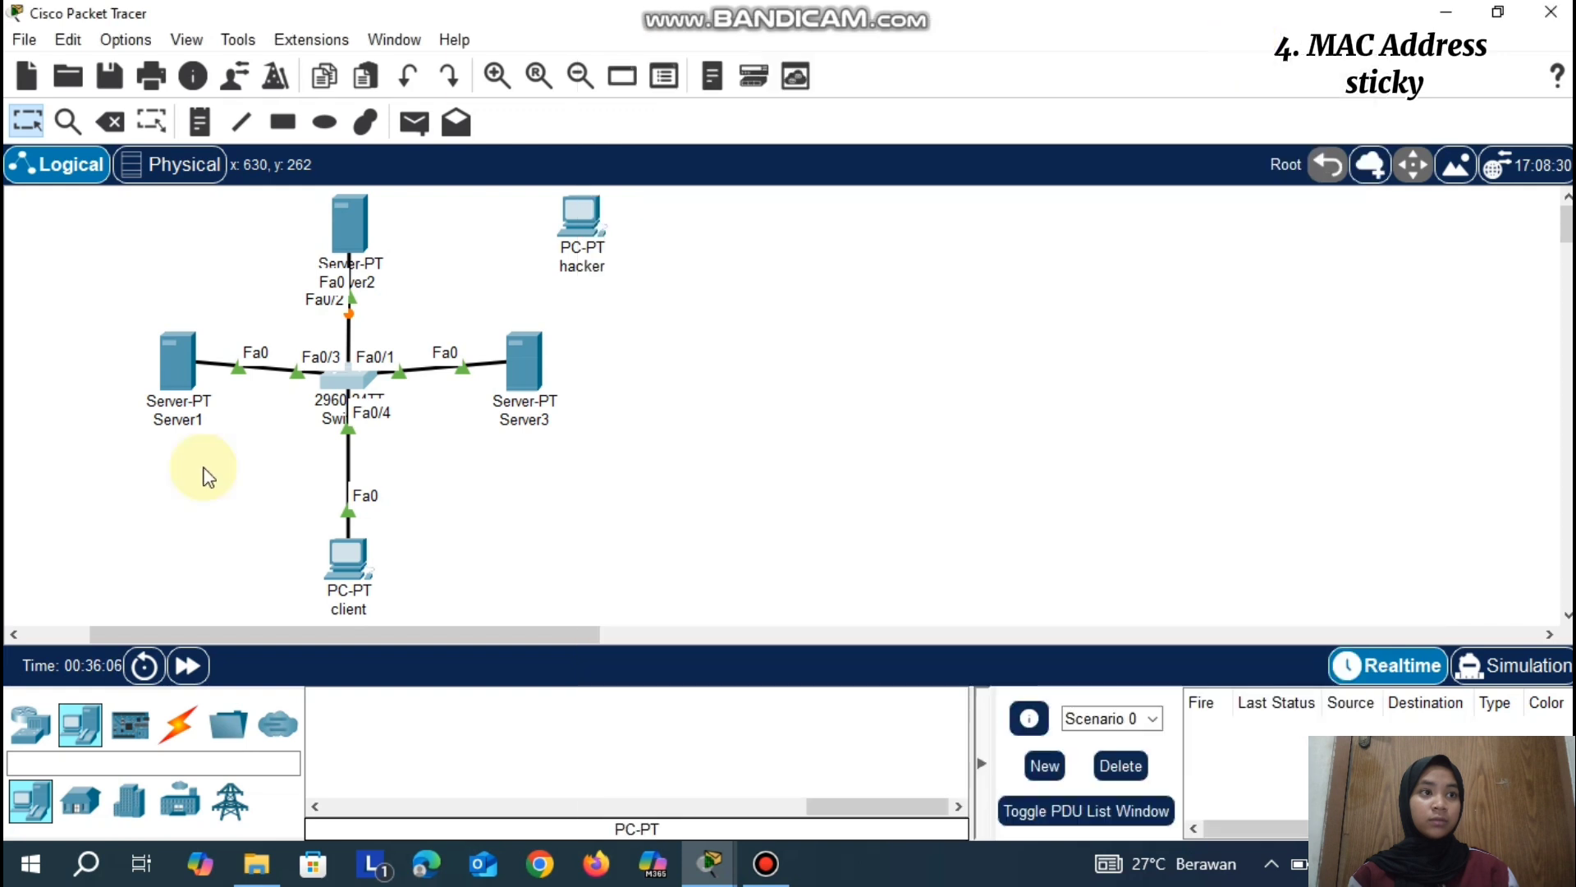
pyautogui.click(187, 665)
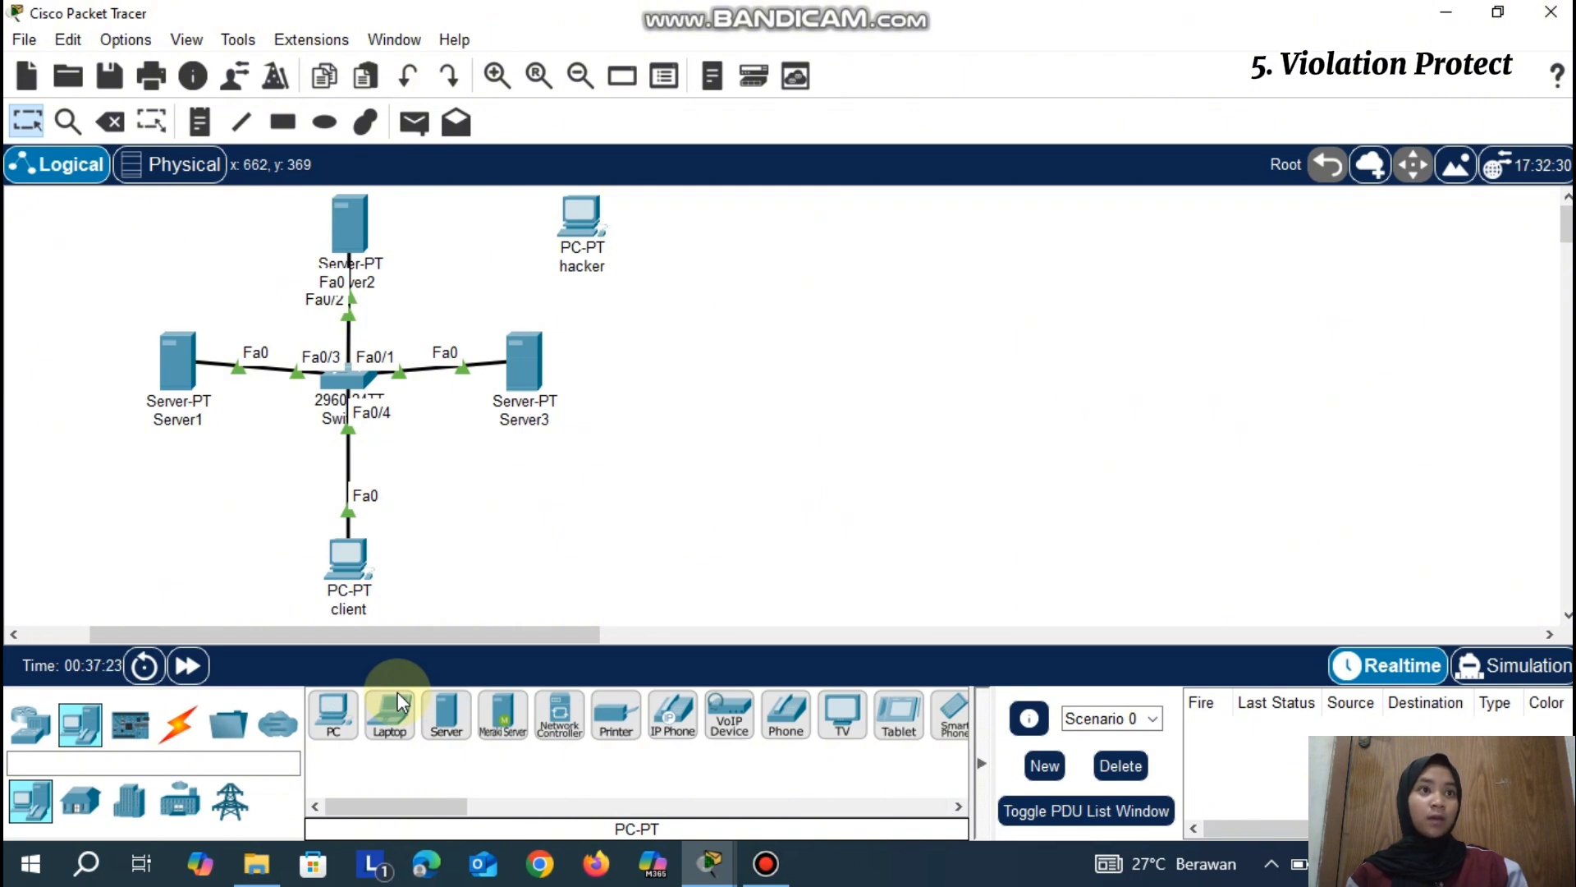
# On Switch0, switch to interface fa0/3's configuration and set the port to access mode with switchport mode access
pyautogui.click(351, 380)
pyautogui.click(653, 708)
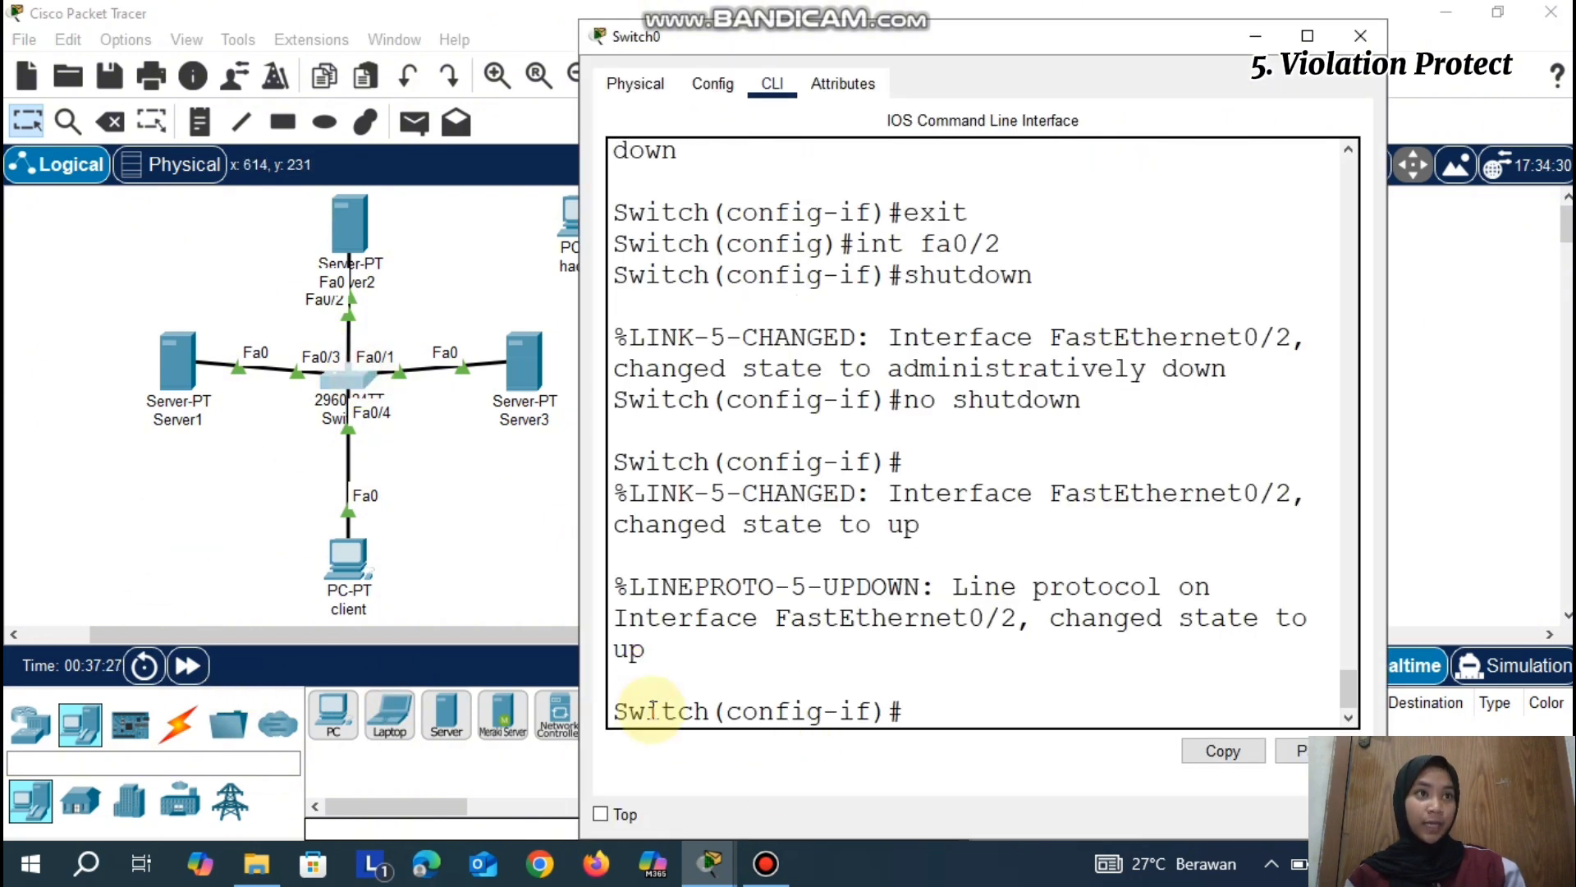
pyautogui.write('exit')
pyautogui.press('Return')
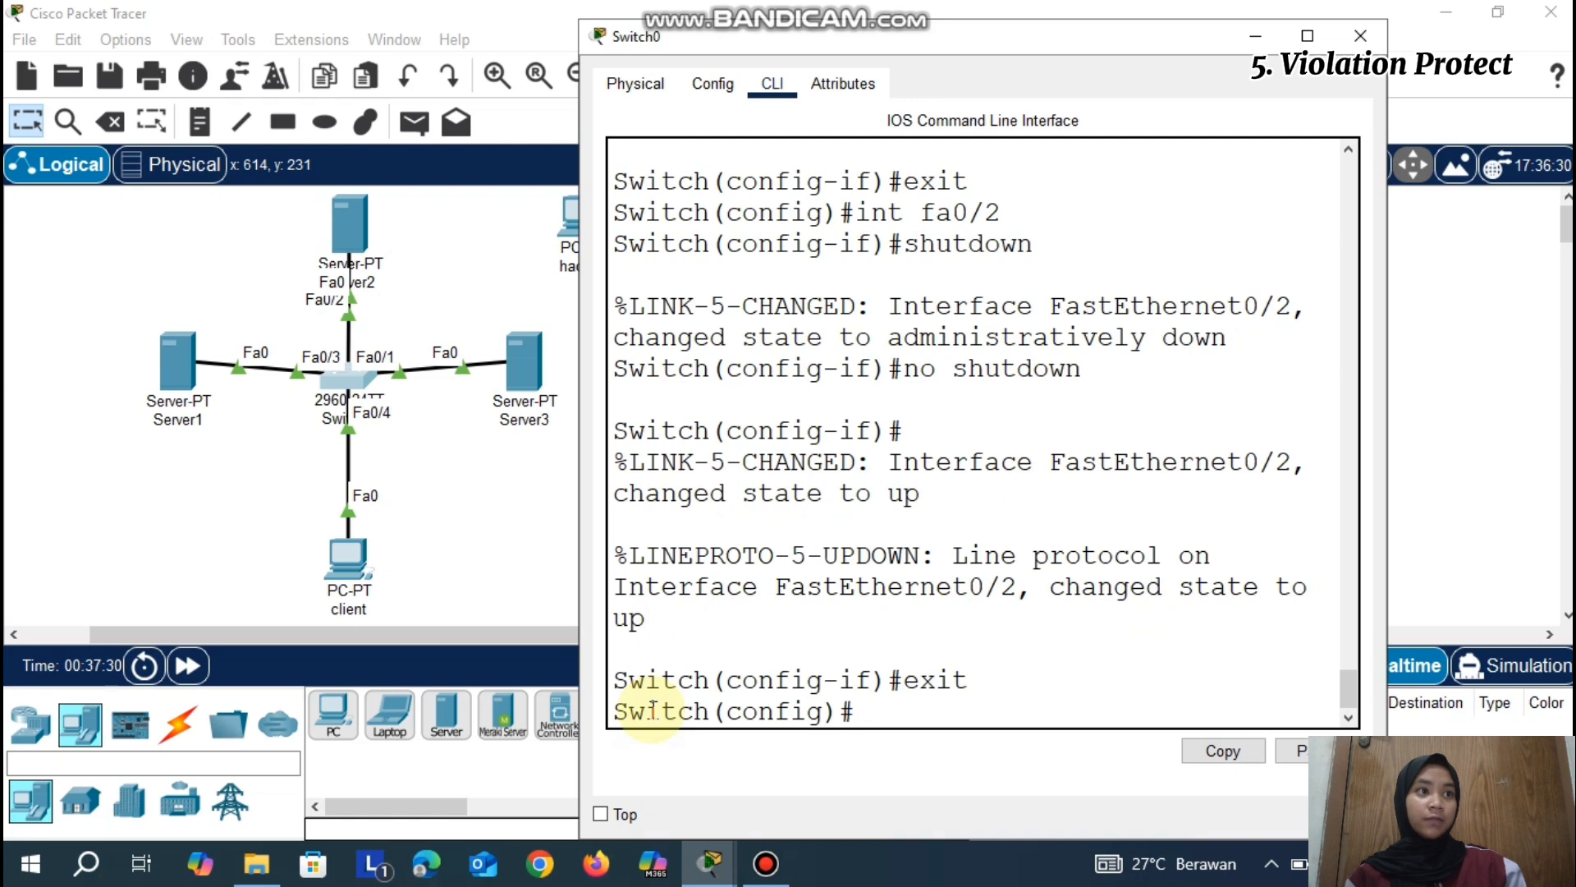
pyautogui.write('int')
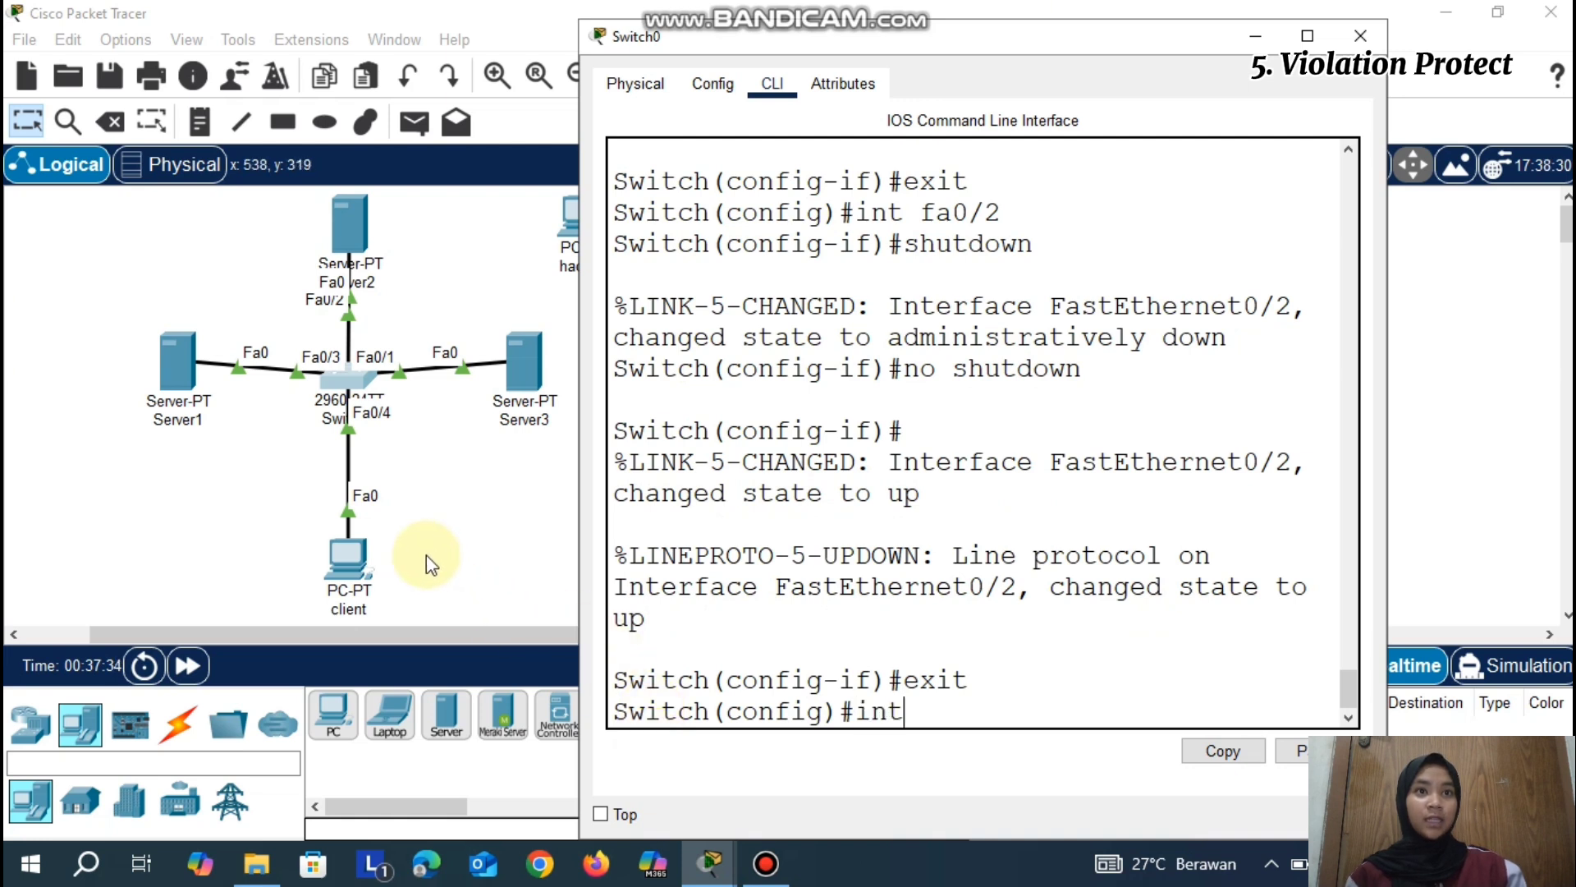
pyautogui.write(' fa0/3')
pyautogui.press('Return')
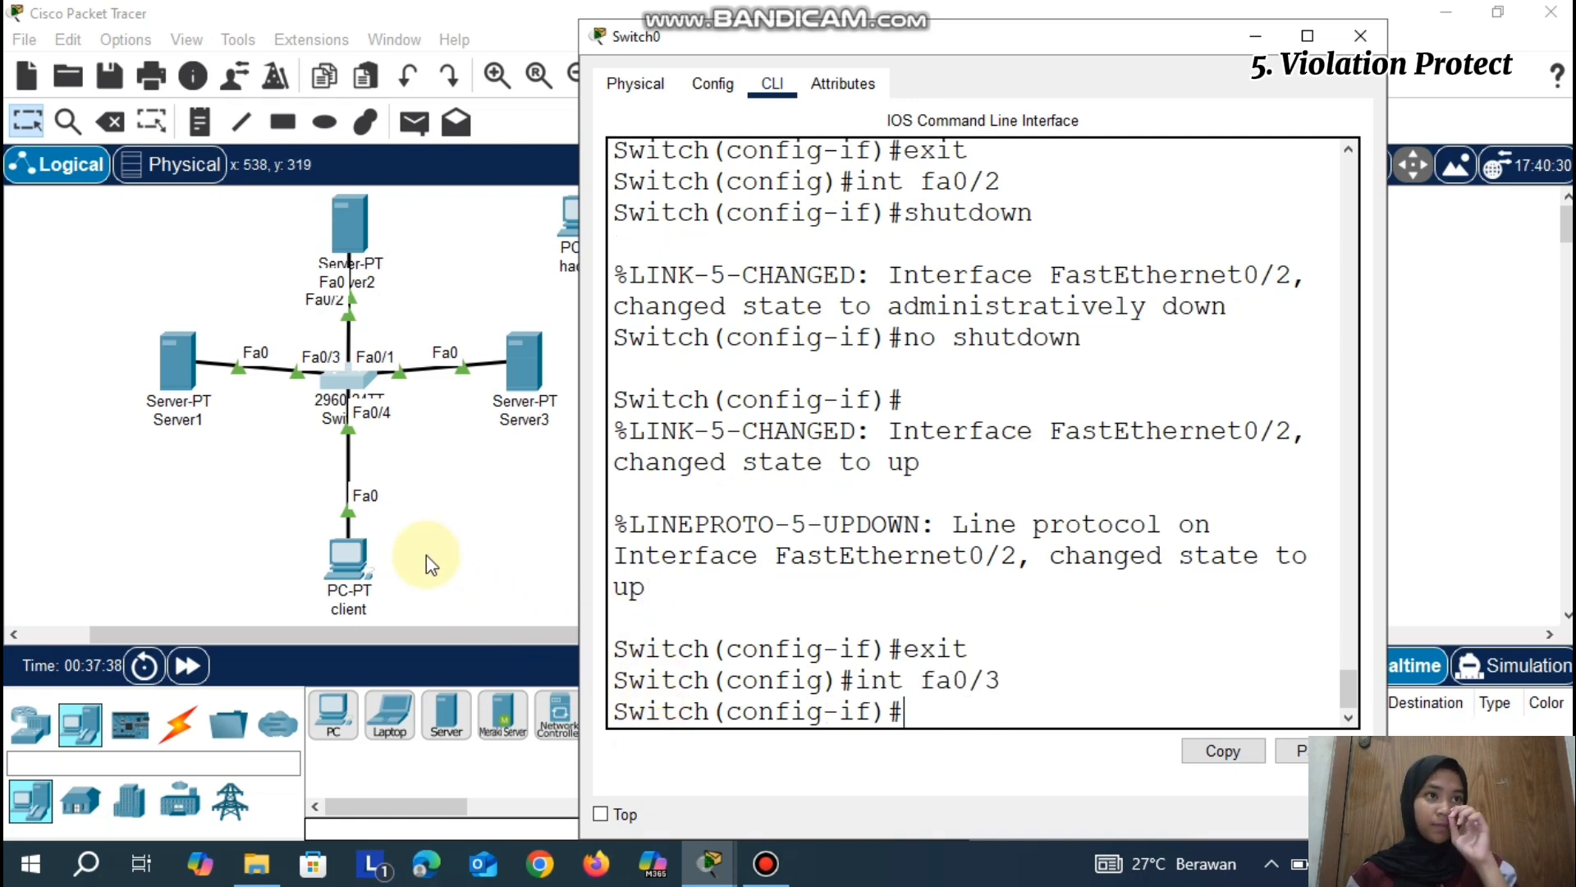
pyautogui.write('switc')
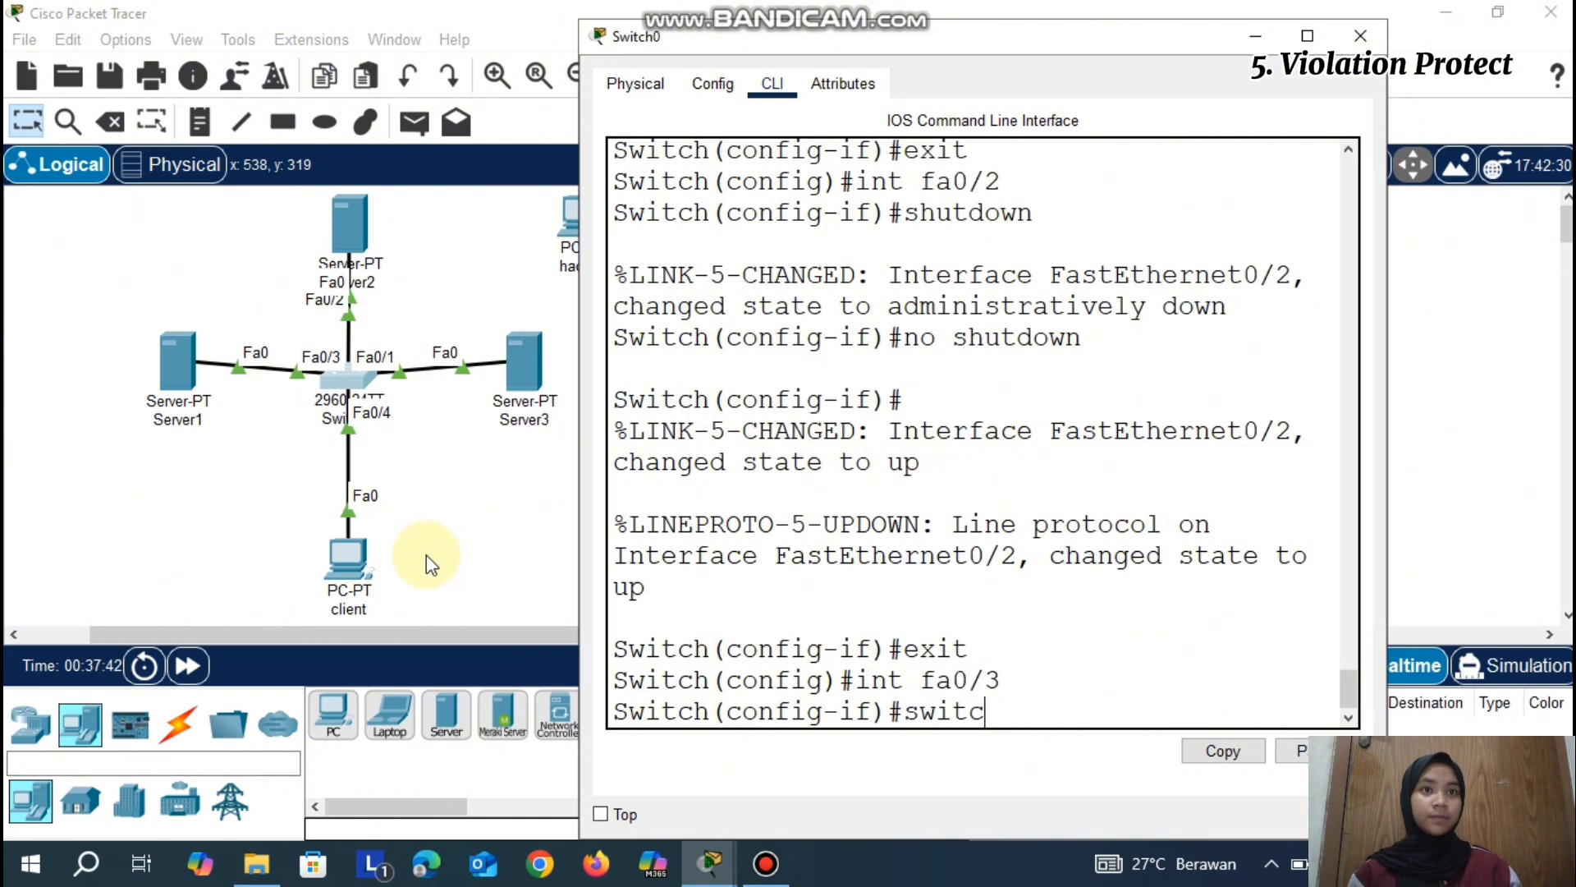
pyautogui.write('hport mode access')
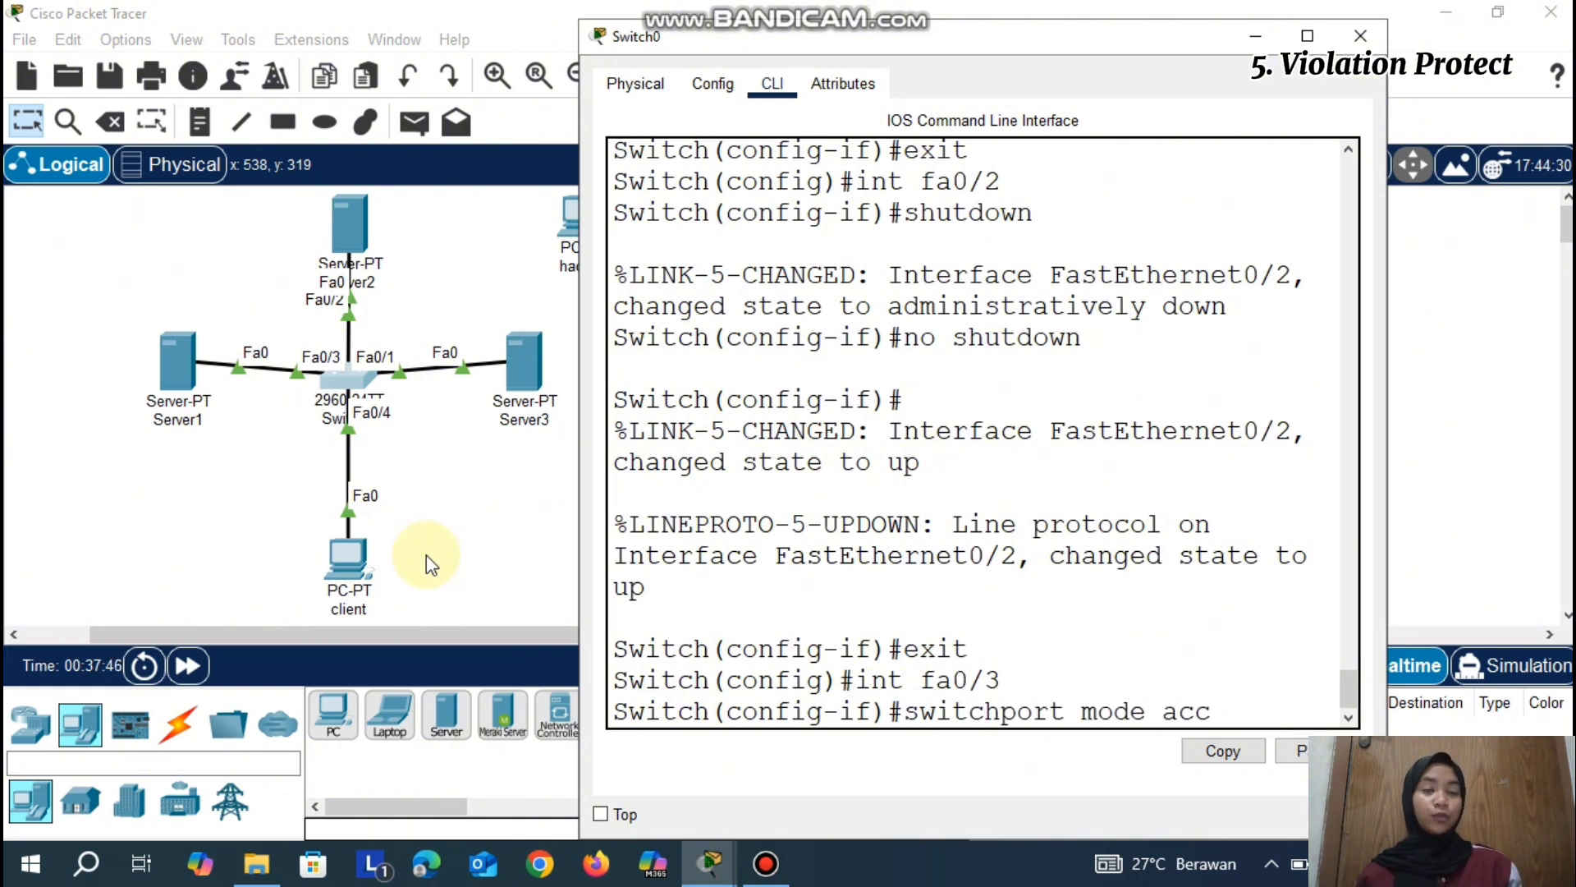
pyautogui.press('Return')
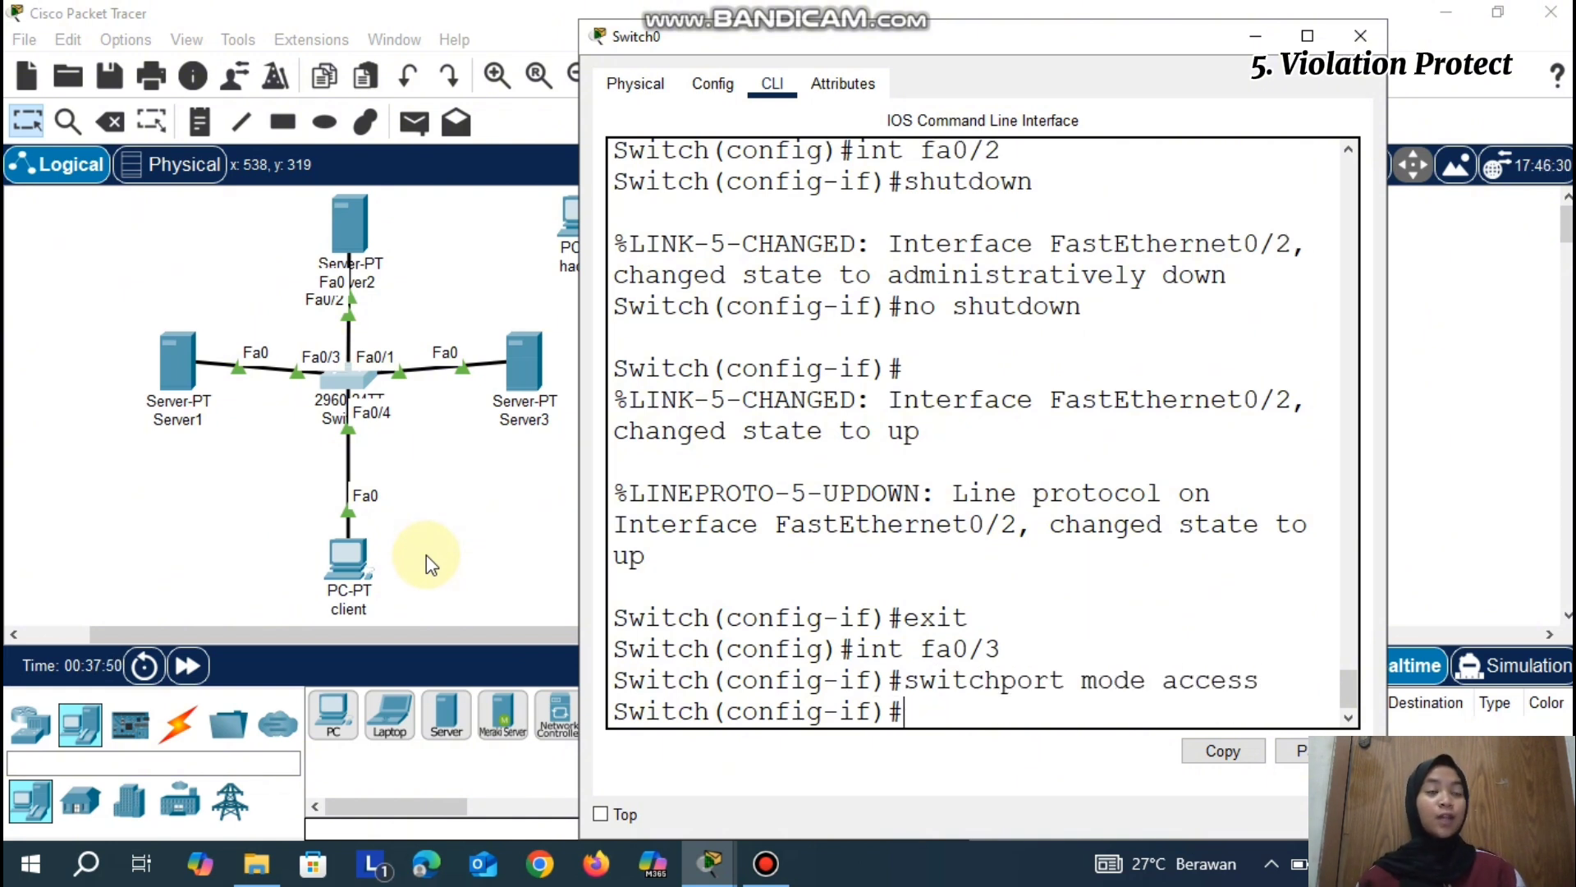
# List the violation modes available for fa0/3 with switchport port-security violation ?
pyautogui.write('switchport')
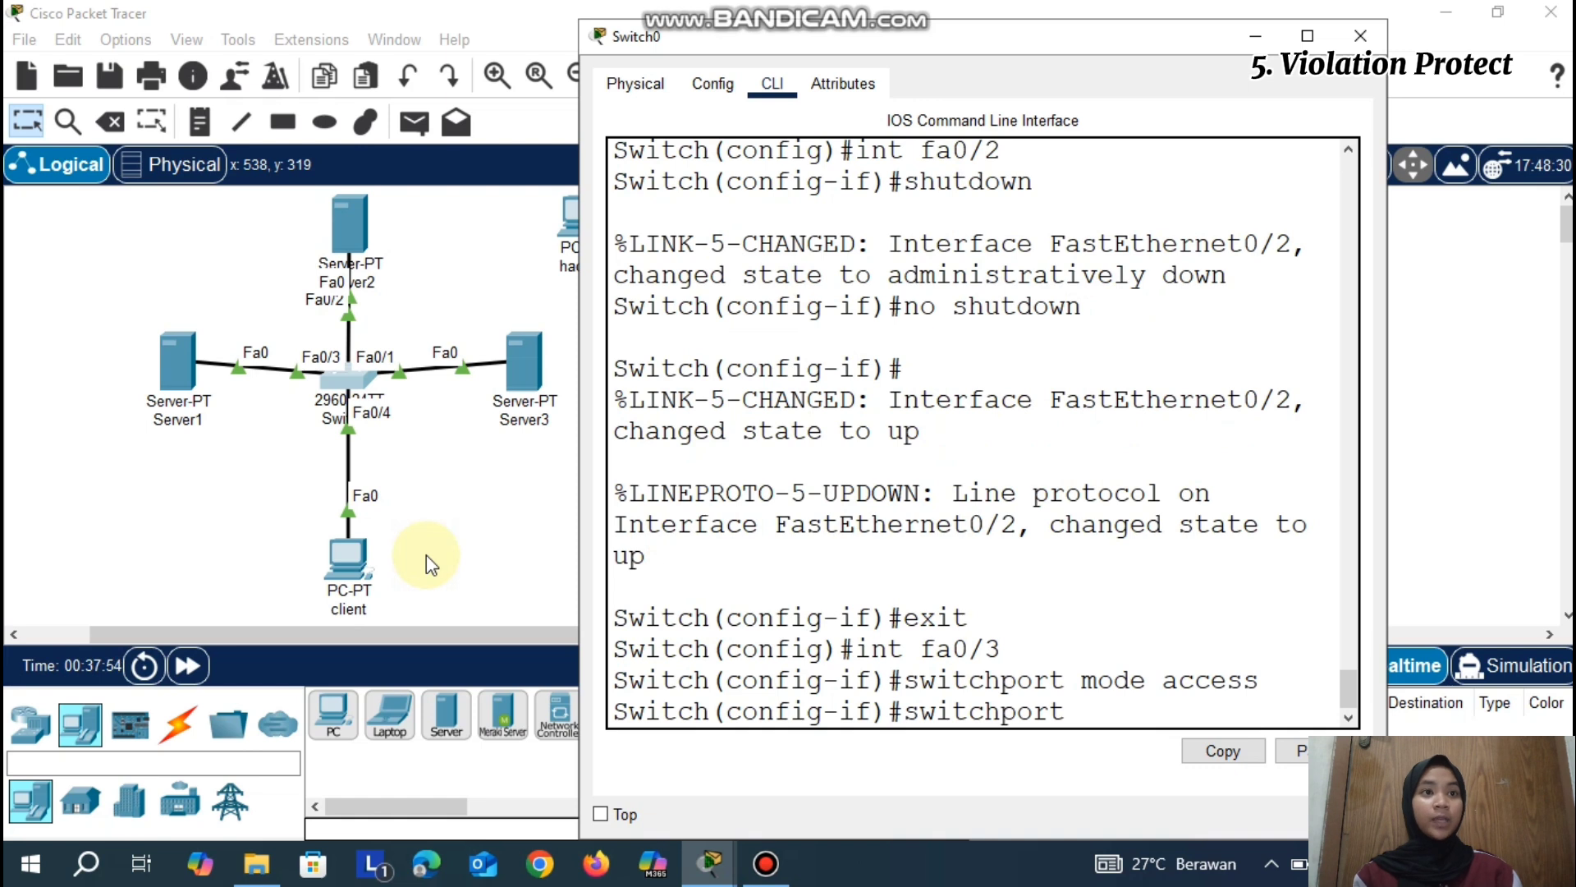
pyautogui.write(' port-s')
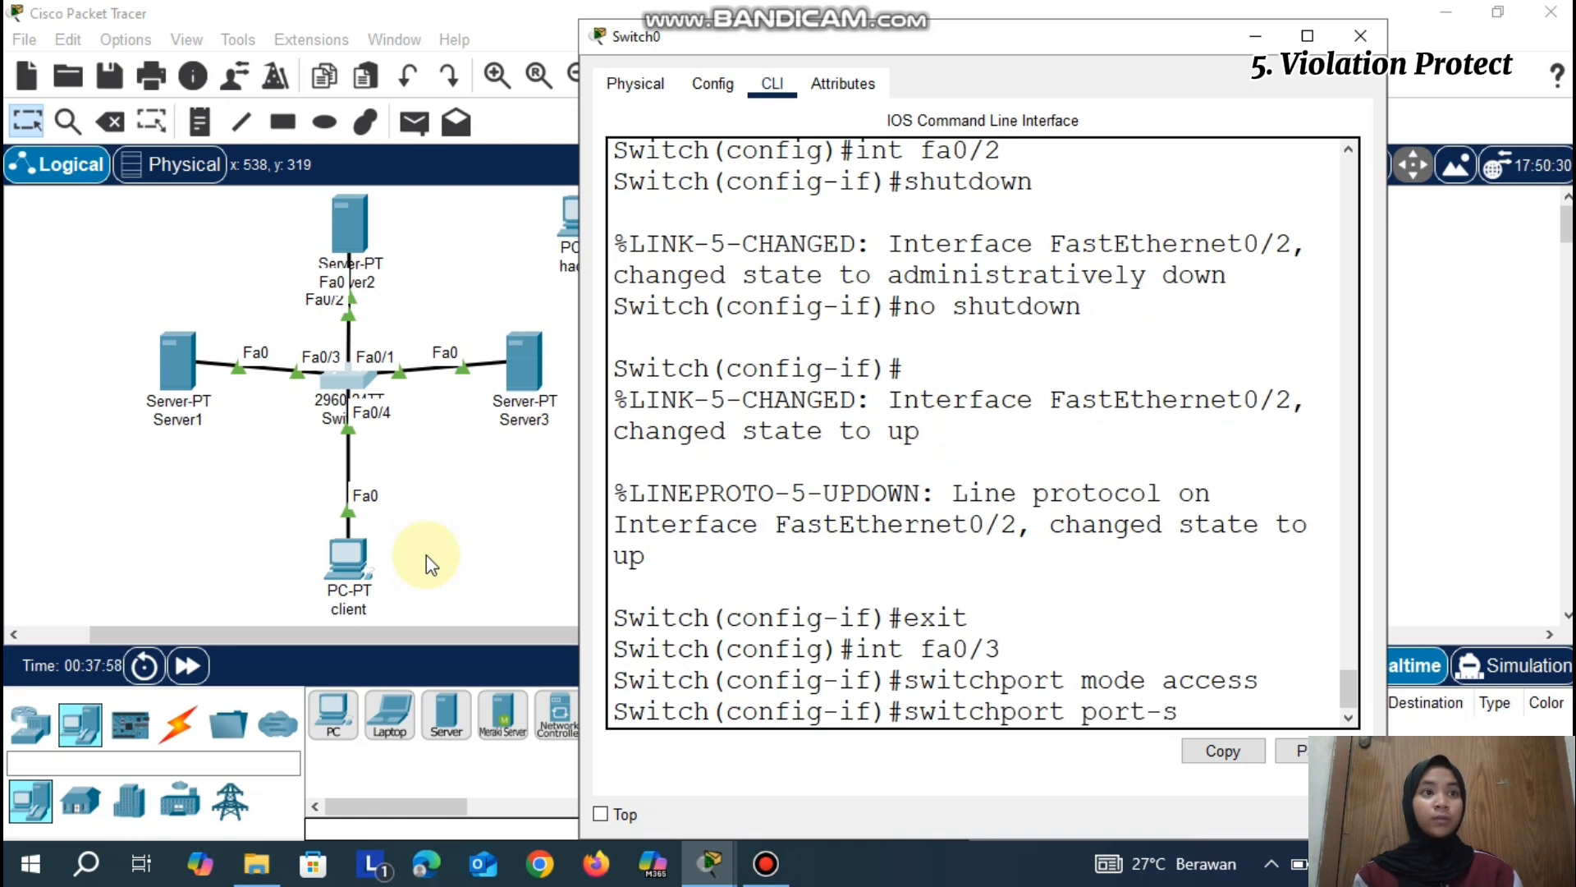
pyautogui.write('ecurity violati')
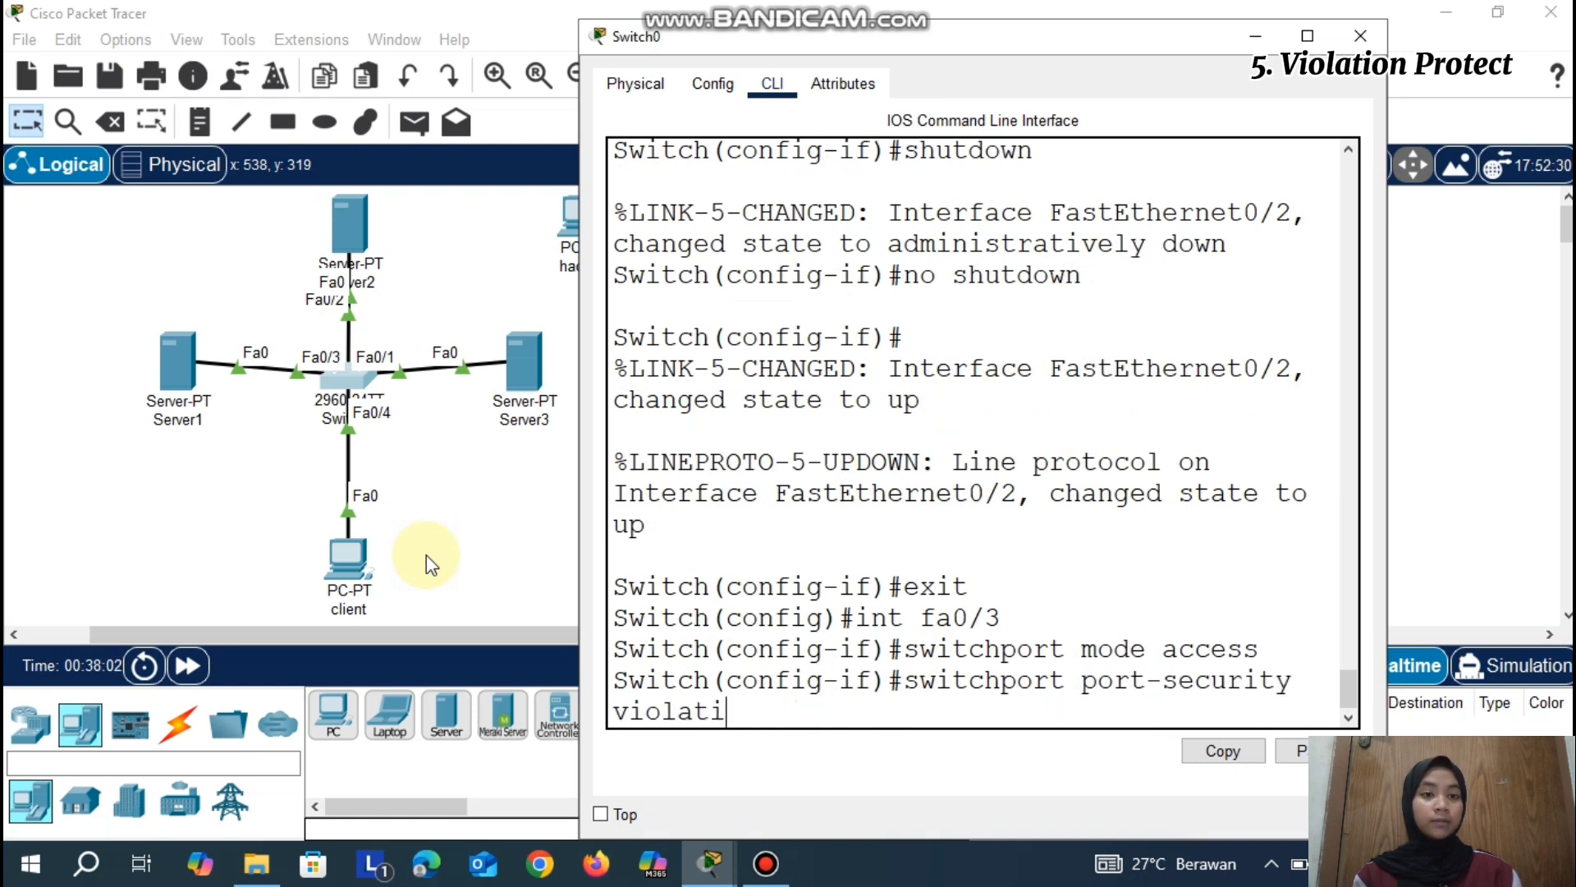
pyautogui.write('on ?')
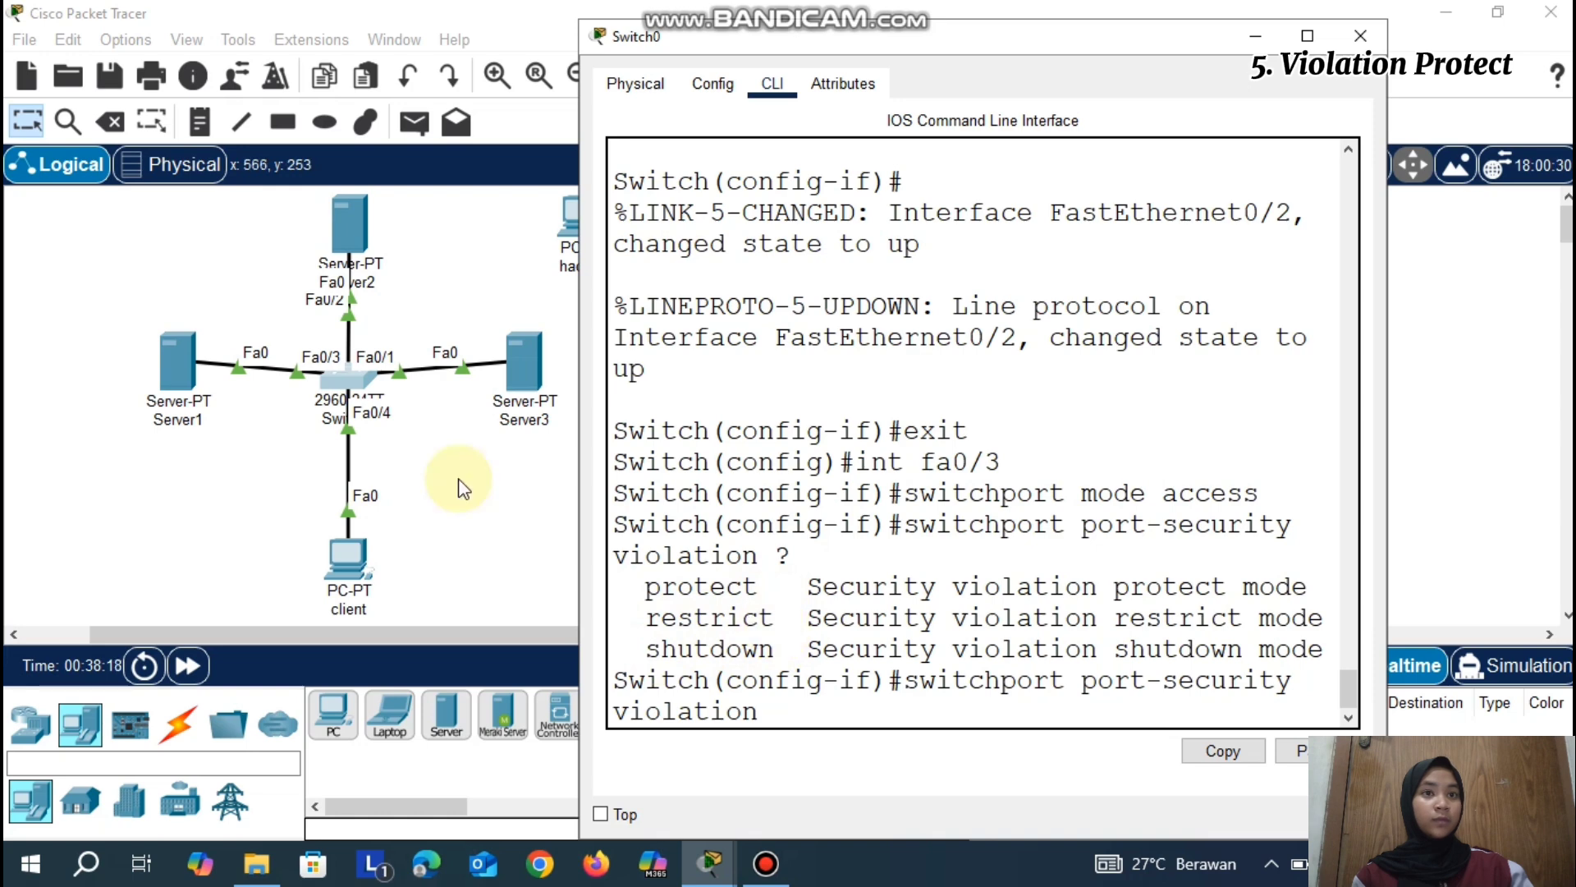
# Bring Switch0's console back up and move its window clear of the devices in the network topology
pyautogui.click(567, 244)
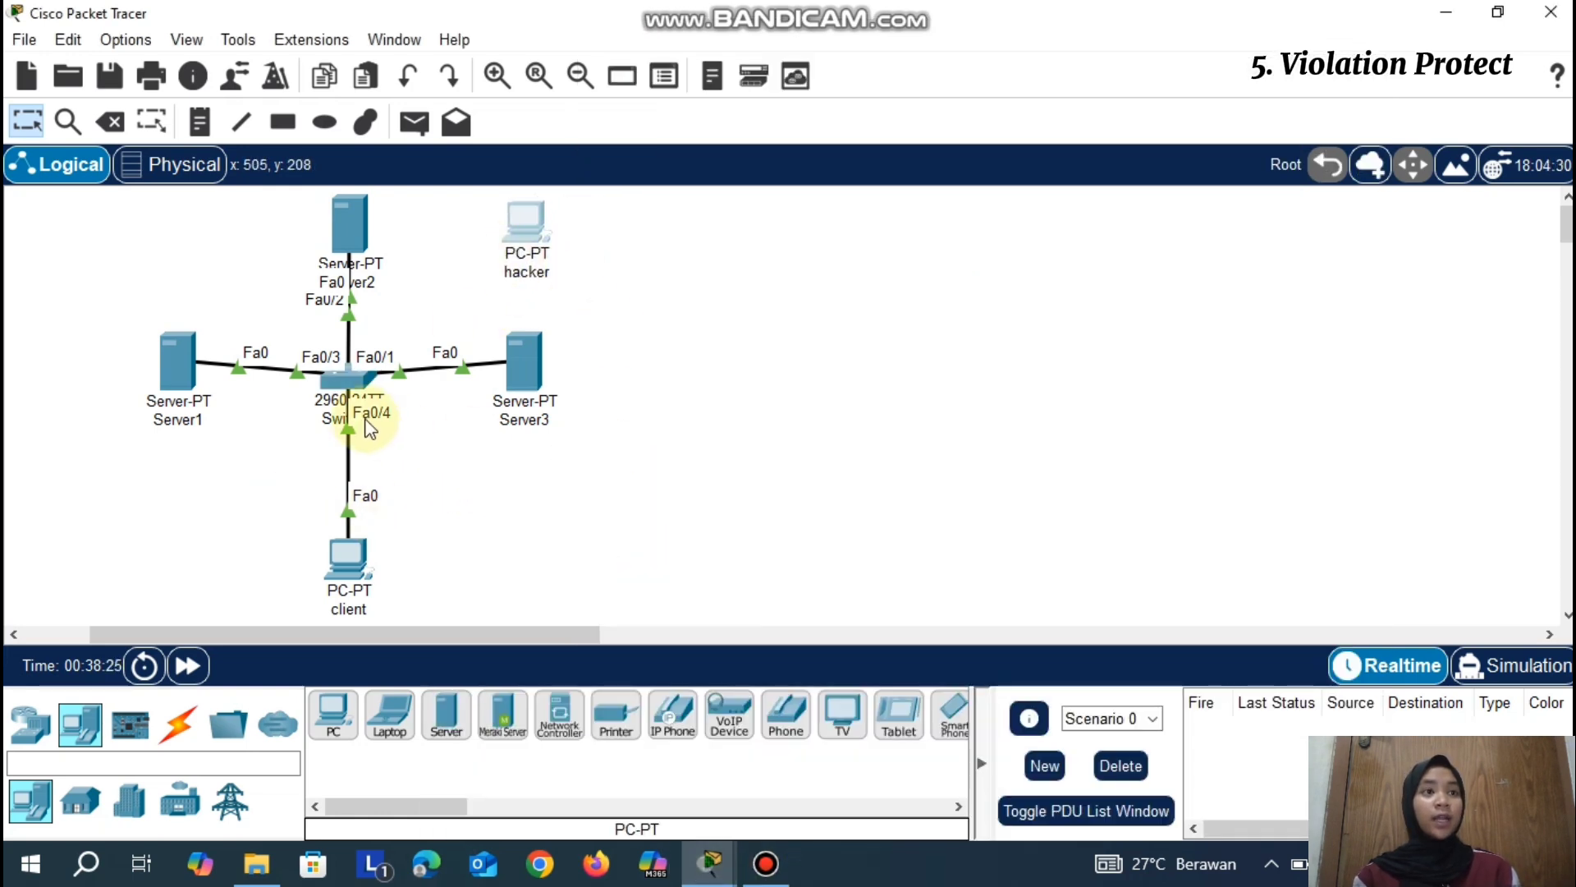
pyautogui.click(347, 376)
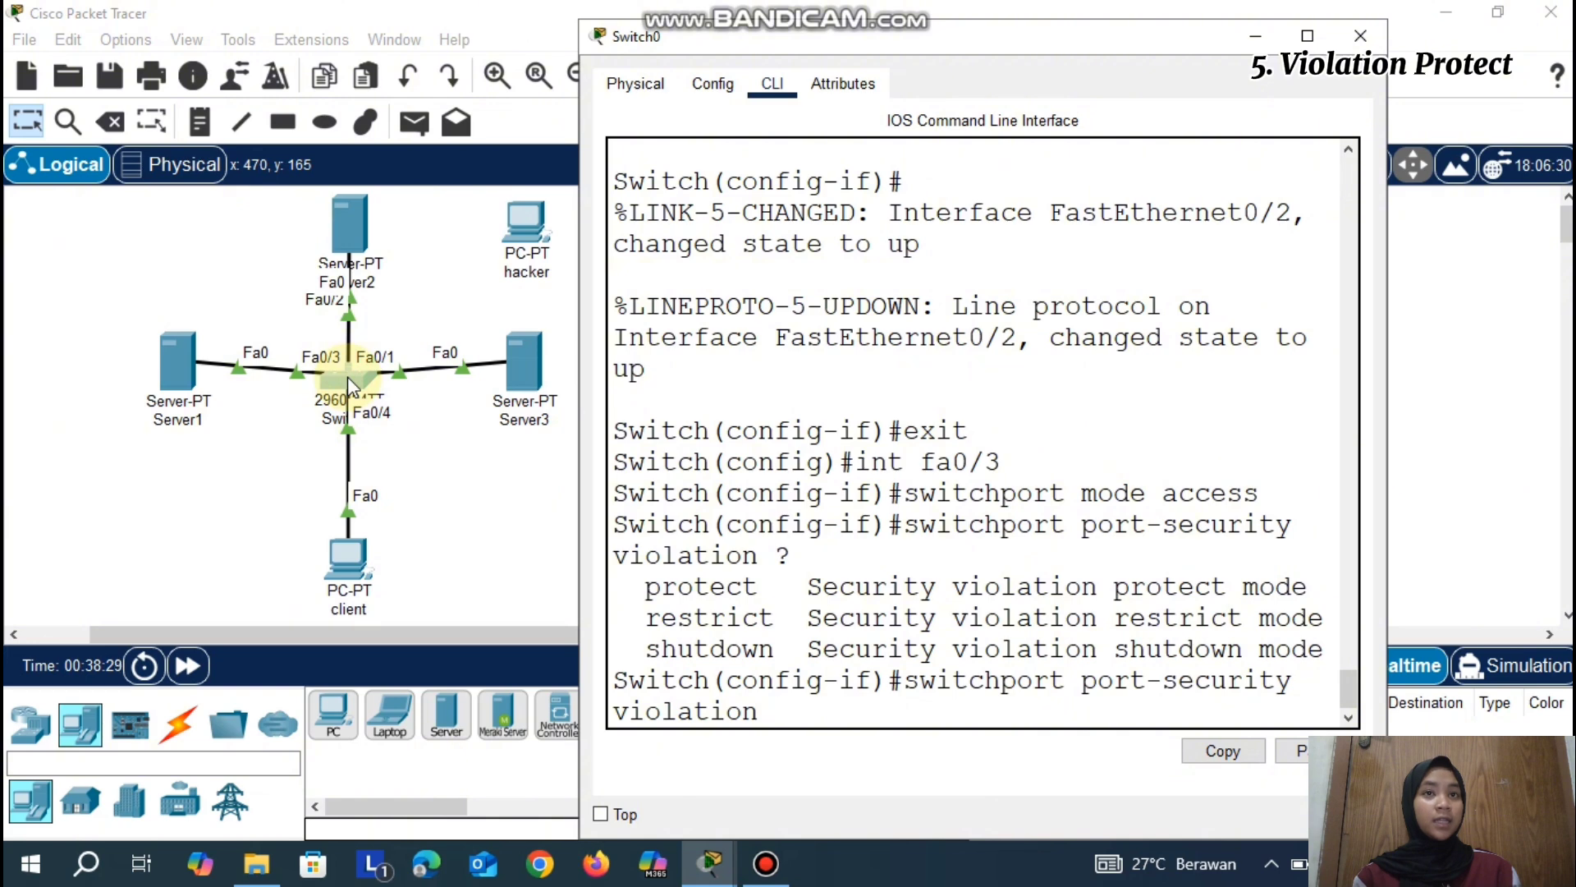
pyautogui.moveTo(580, 22); pyautogui.dragTo(770, 87)
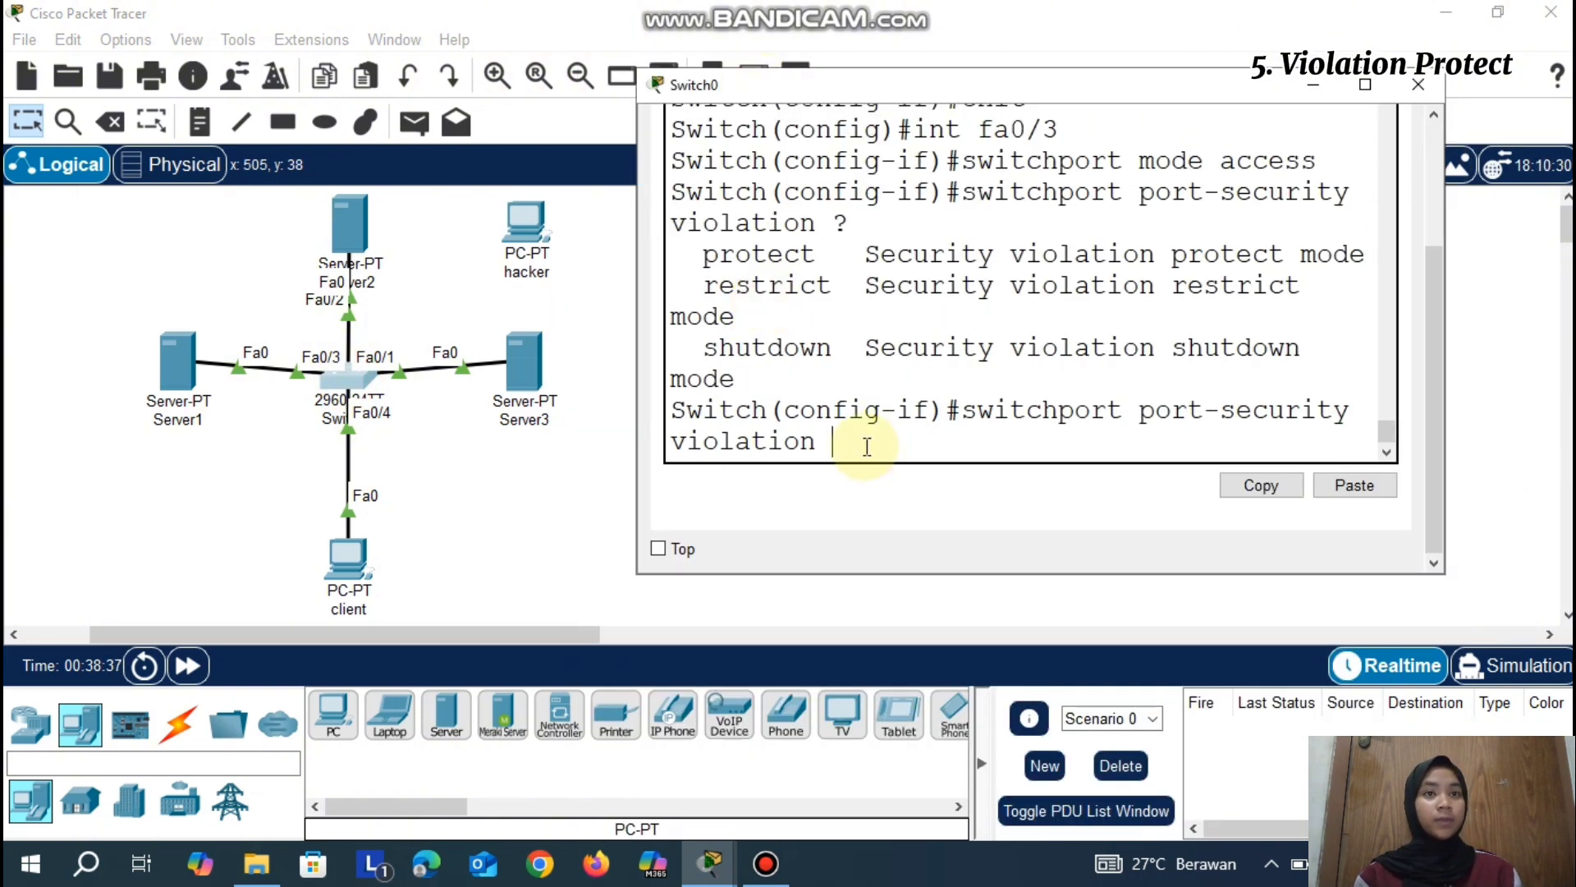
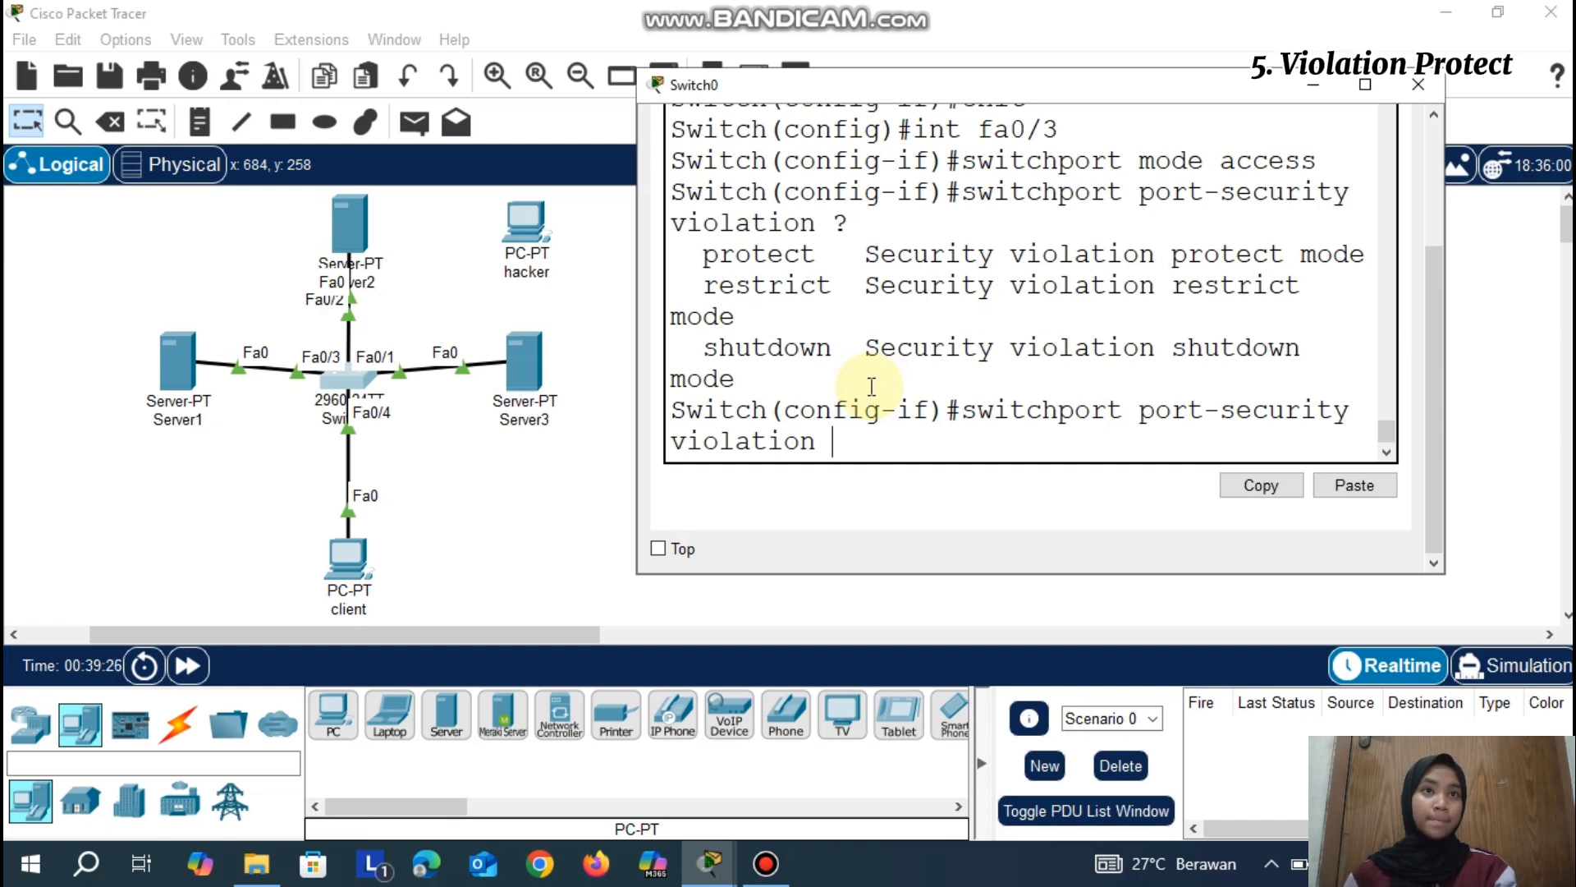
# Clear the unfinished violation command and display fa0/3's port-security status with do show port-security int fa0/3
pyautogui.press('Return')
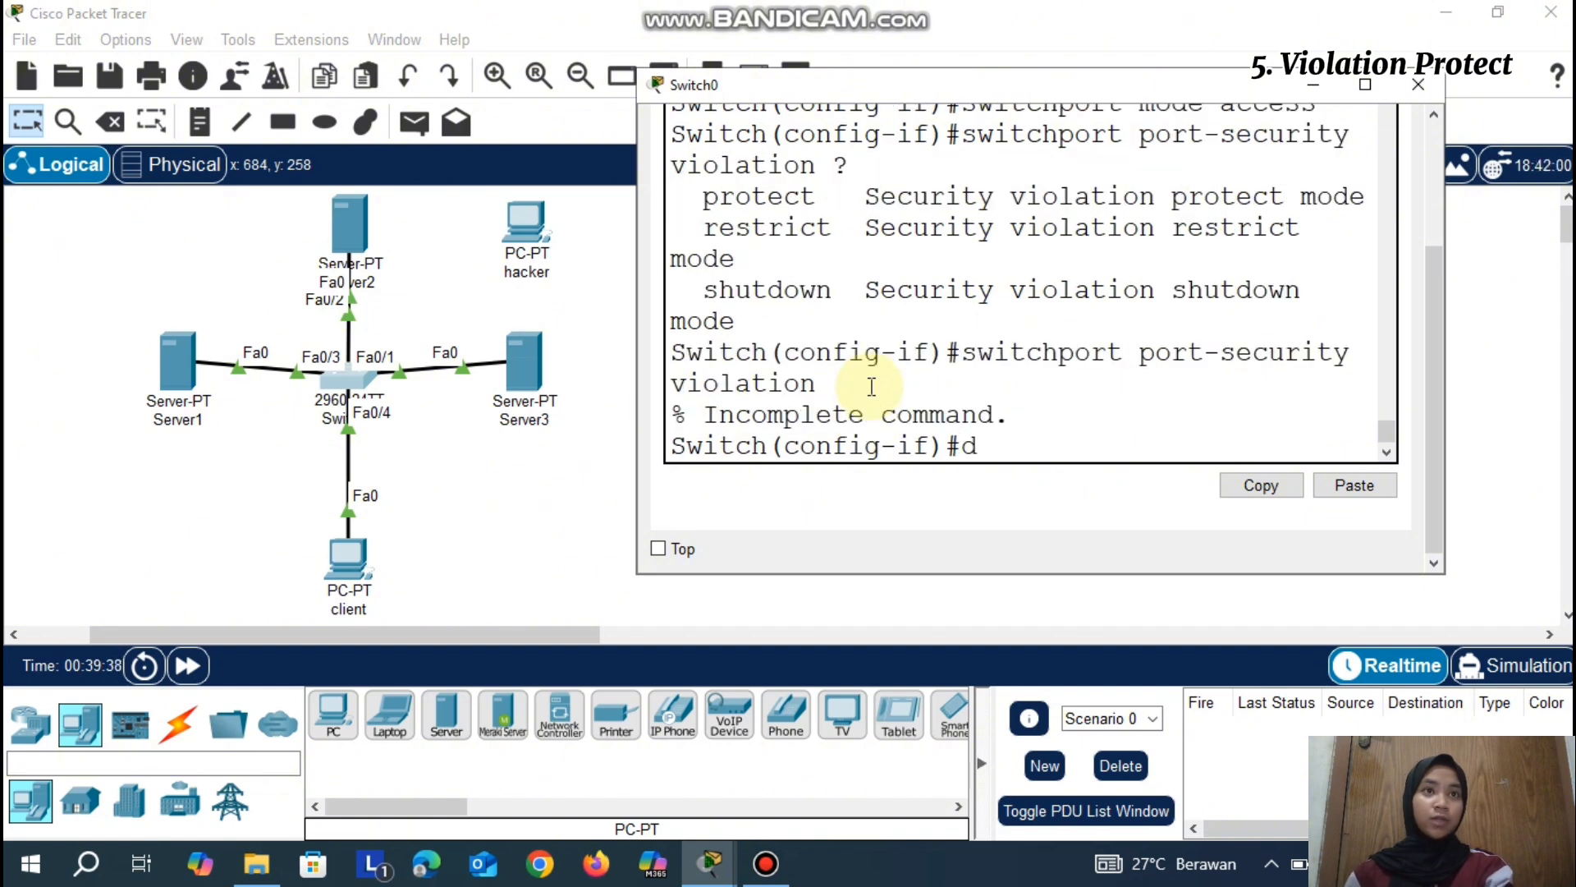
pyautogui.write('do show por')
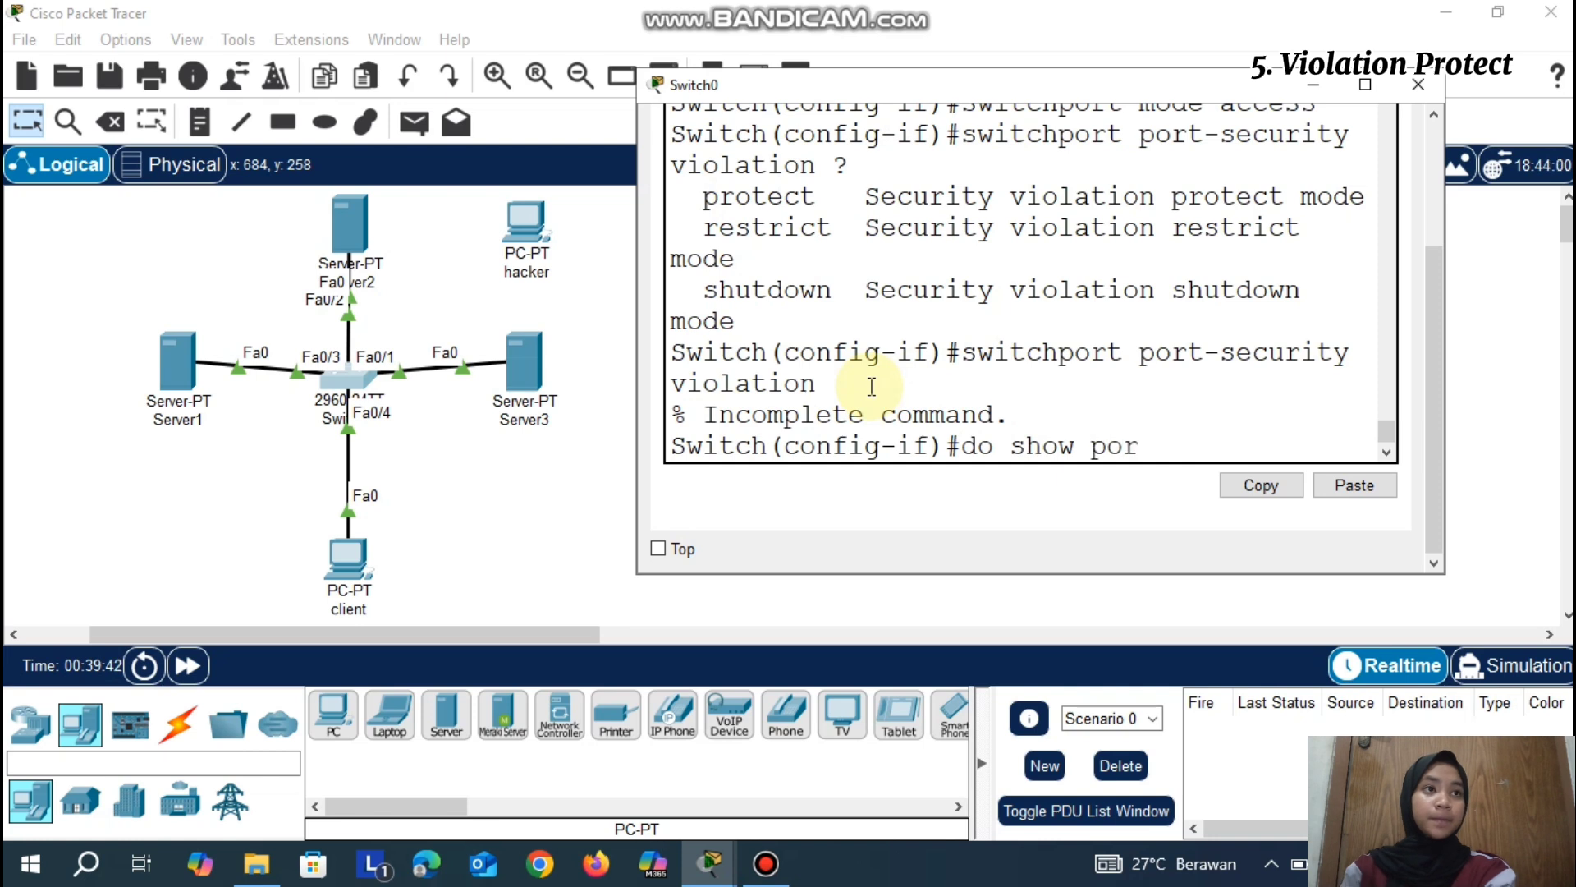
pyautogui.write('t-secu')
pyautogui.write('rity')
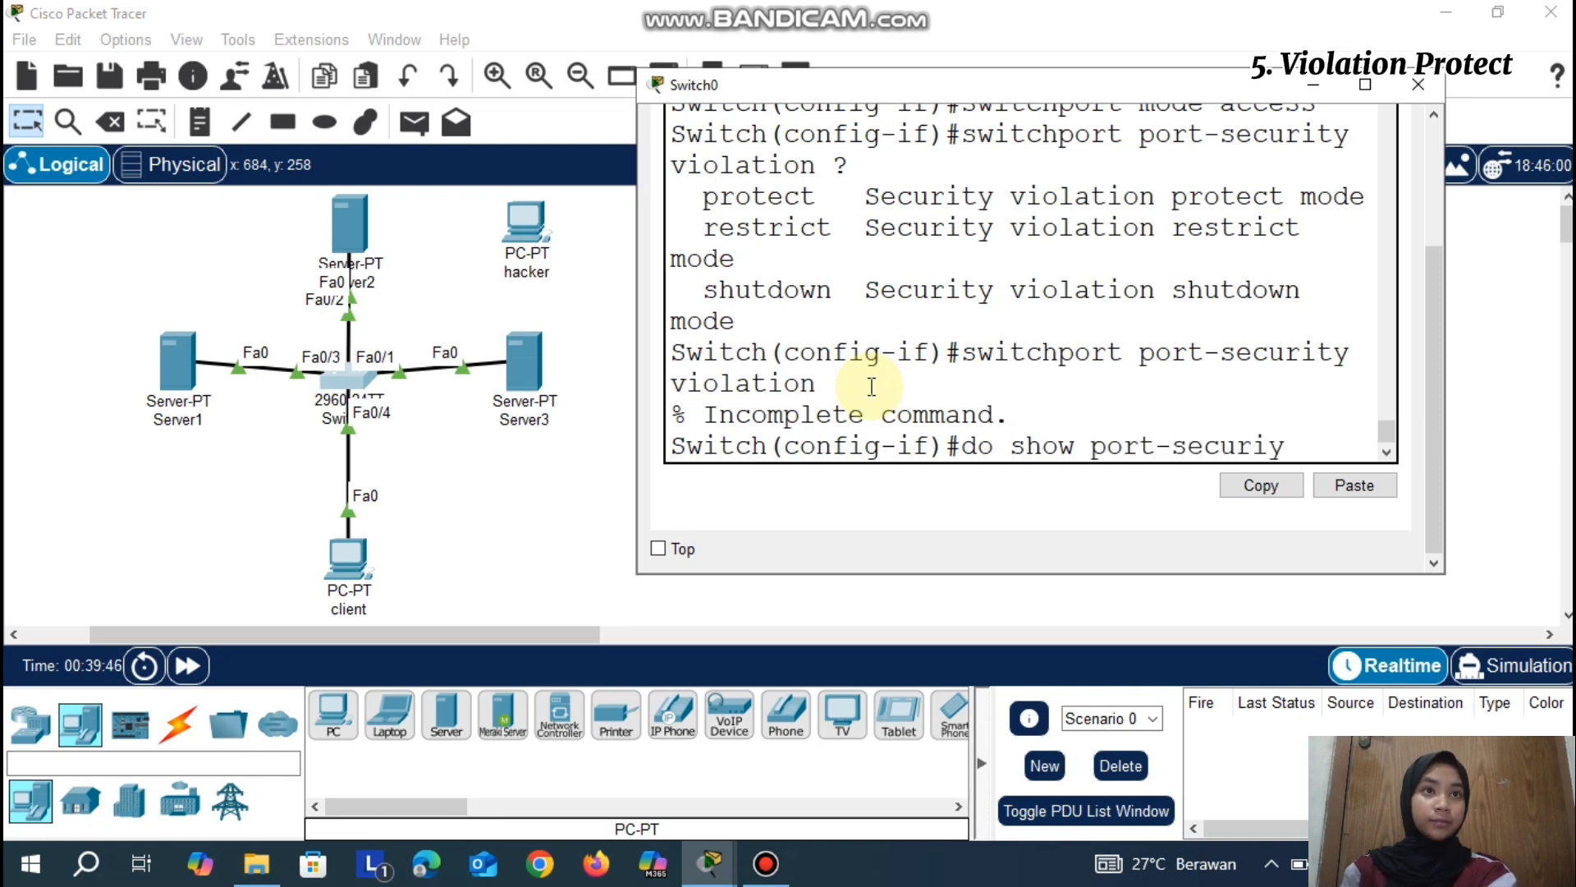
pyautogui.press('BackSpace')
pyautogui.write('ty int fa0/3')
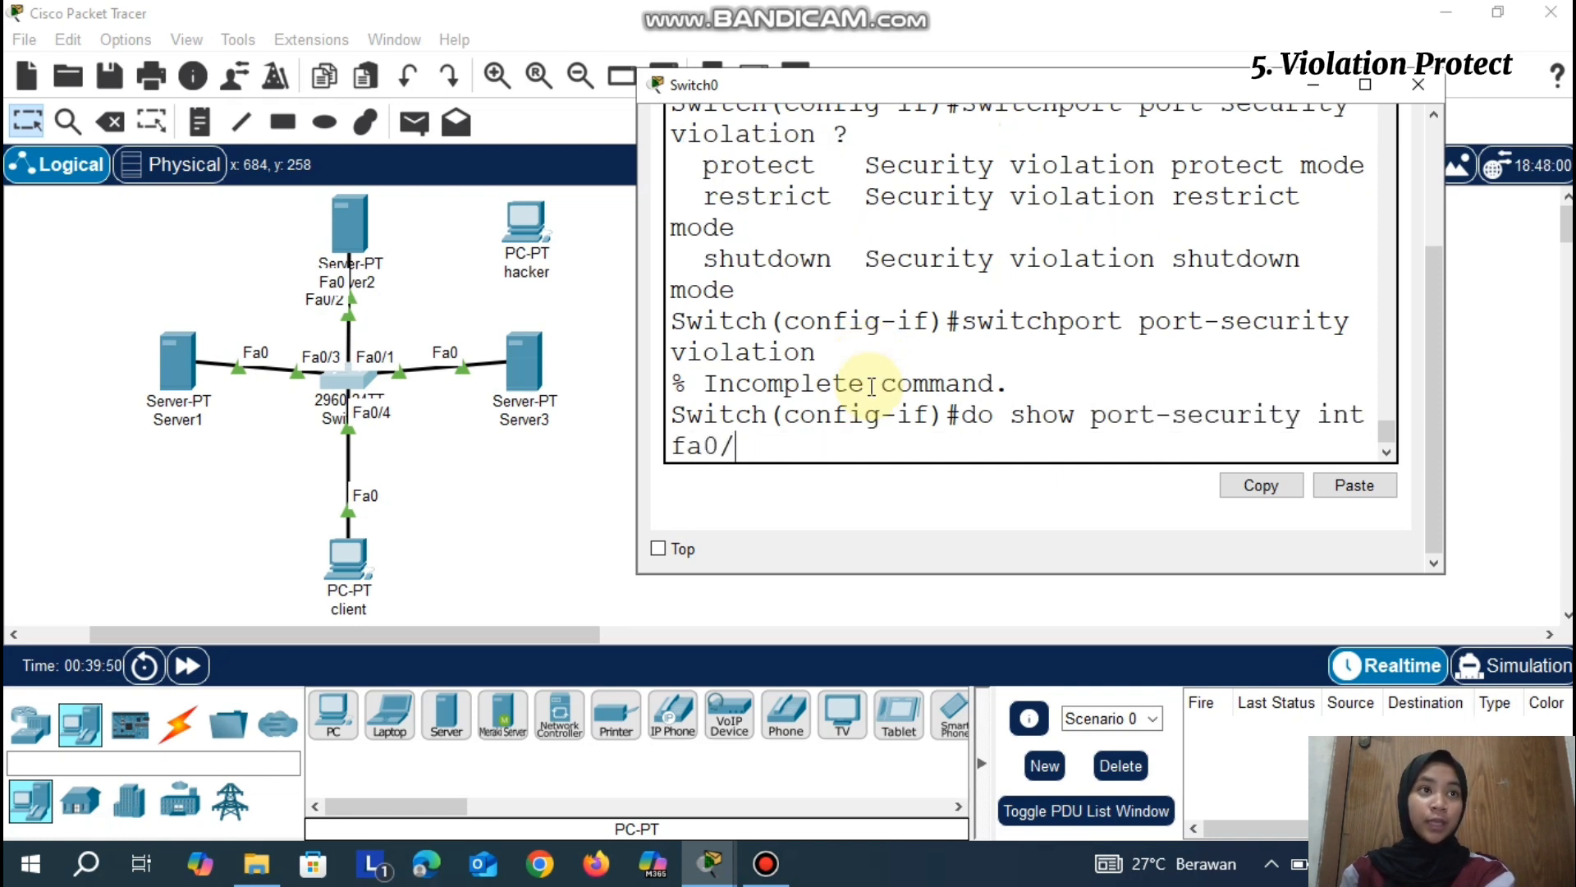
pyautogui.press('Return')
pyautogui.scroll(1, 1203, 181)
pyautogui.scroll(-1, 1202, 180)
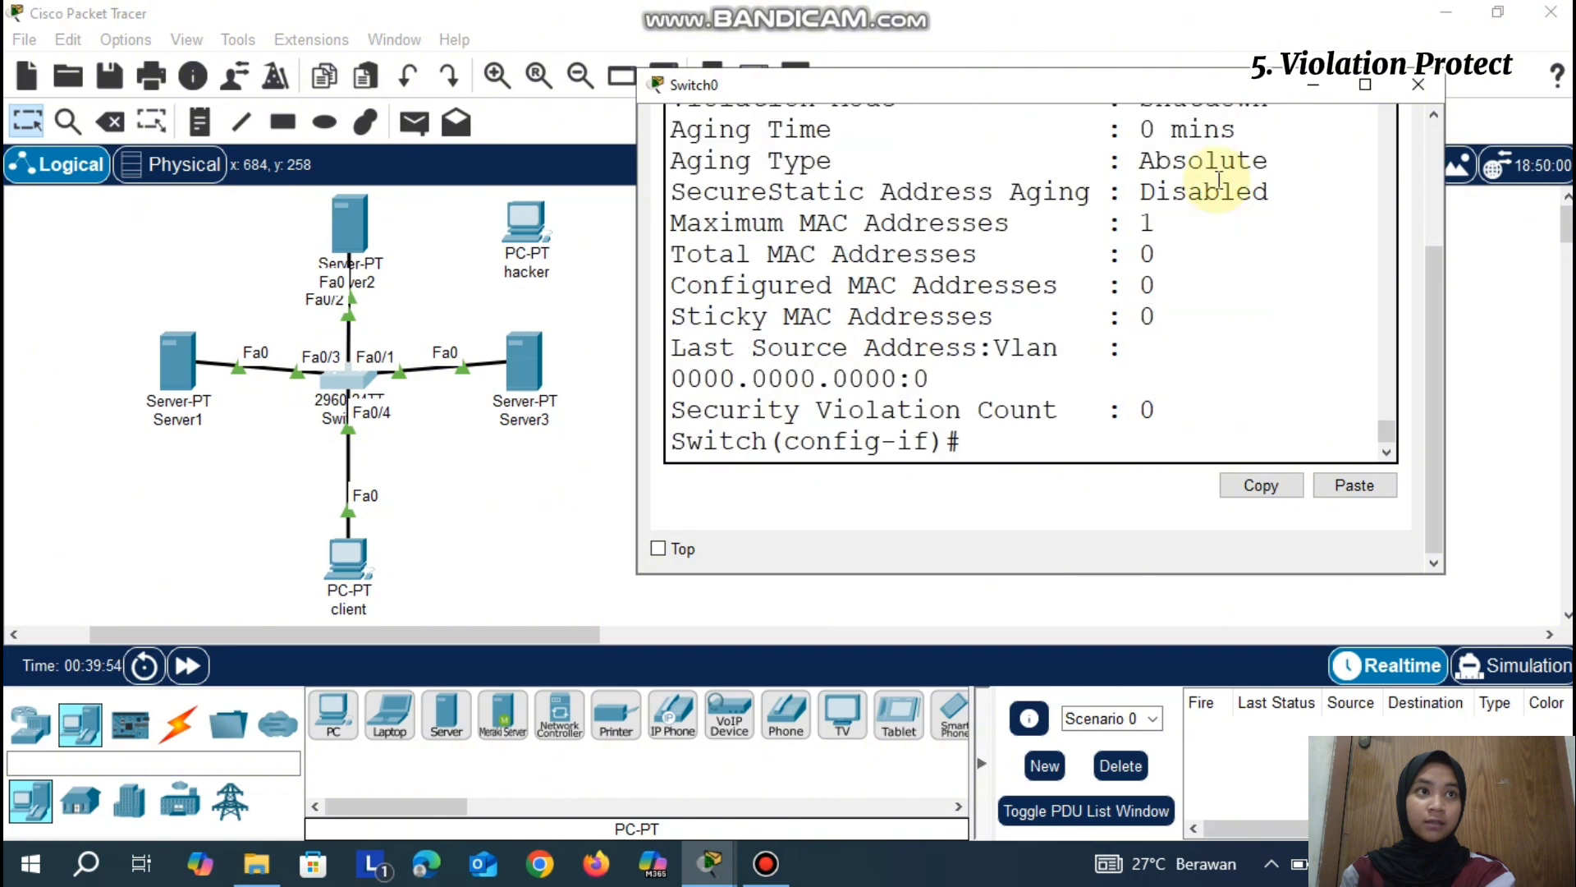
# Enable port security on fa0/3 with switchport port-security
pyautogui.write('swi')
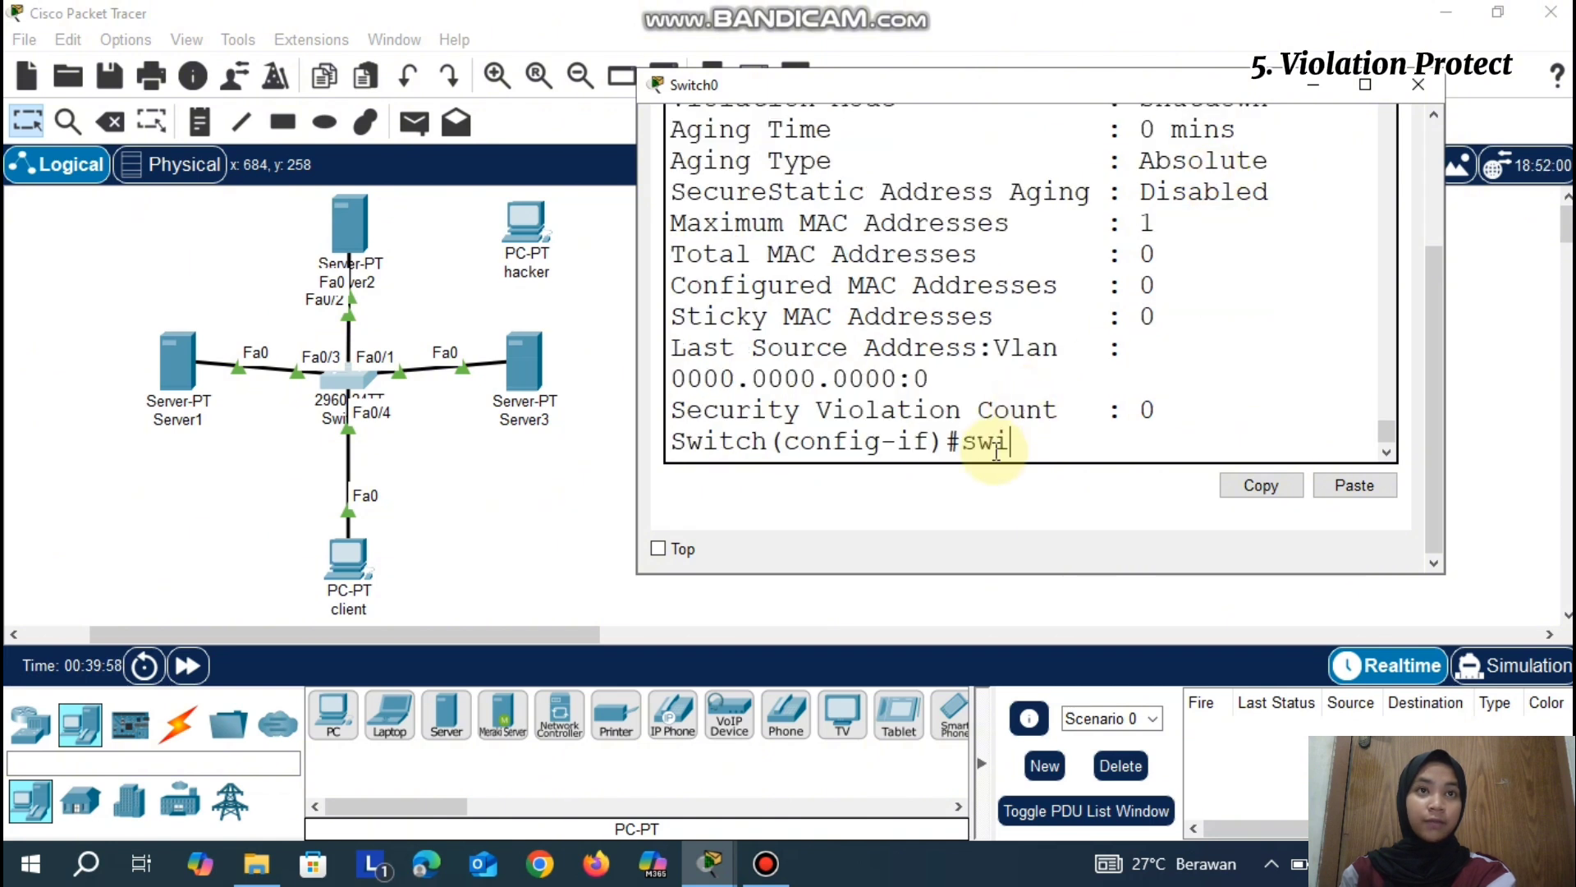
pyautogui.write('tchport port-security')
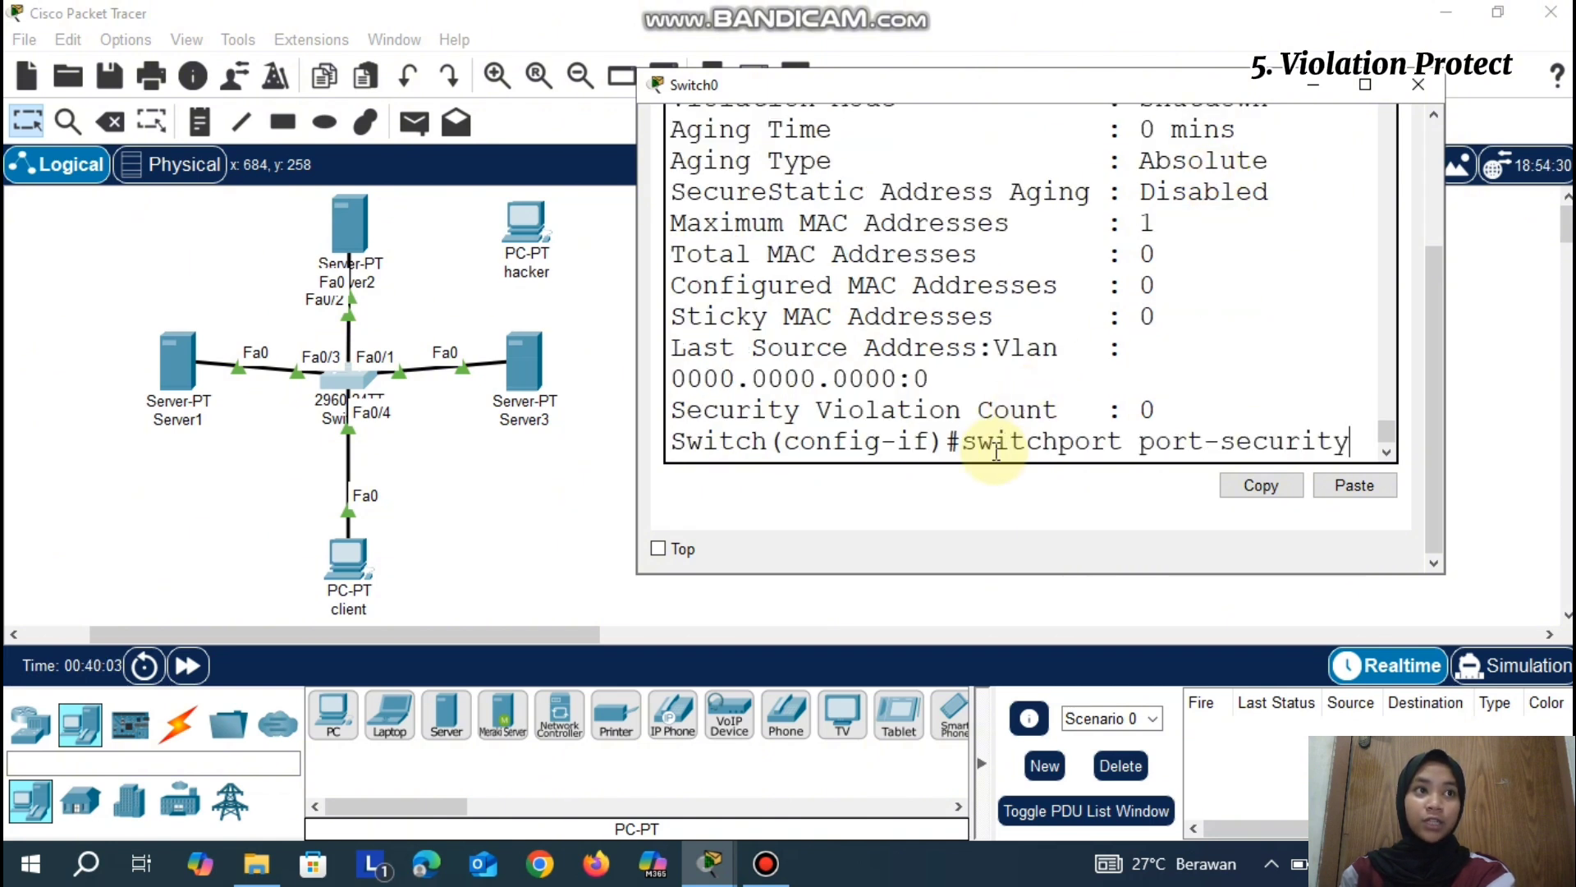
pyautogui.press('Return')
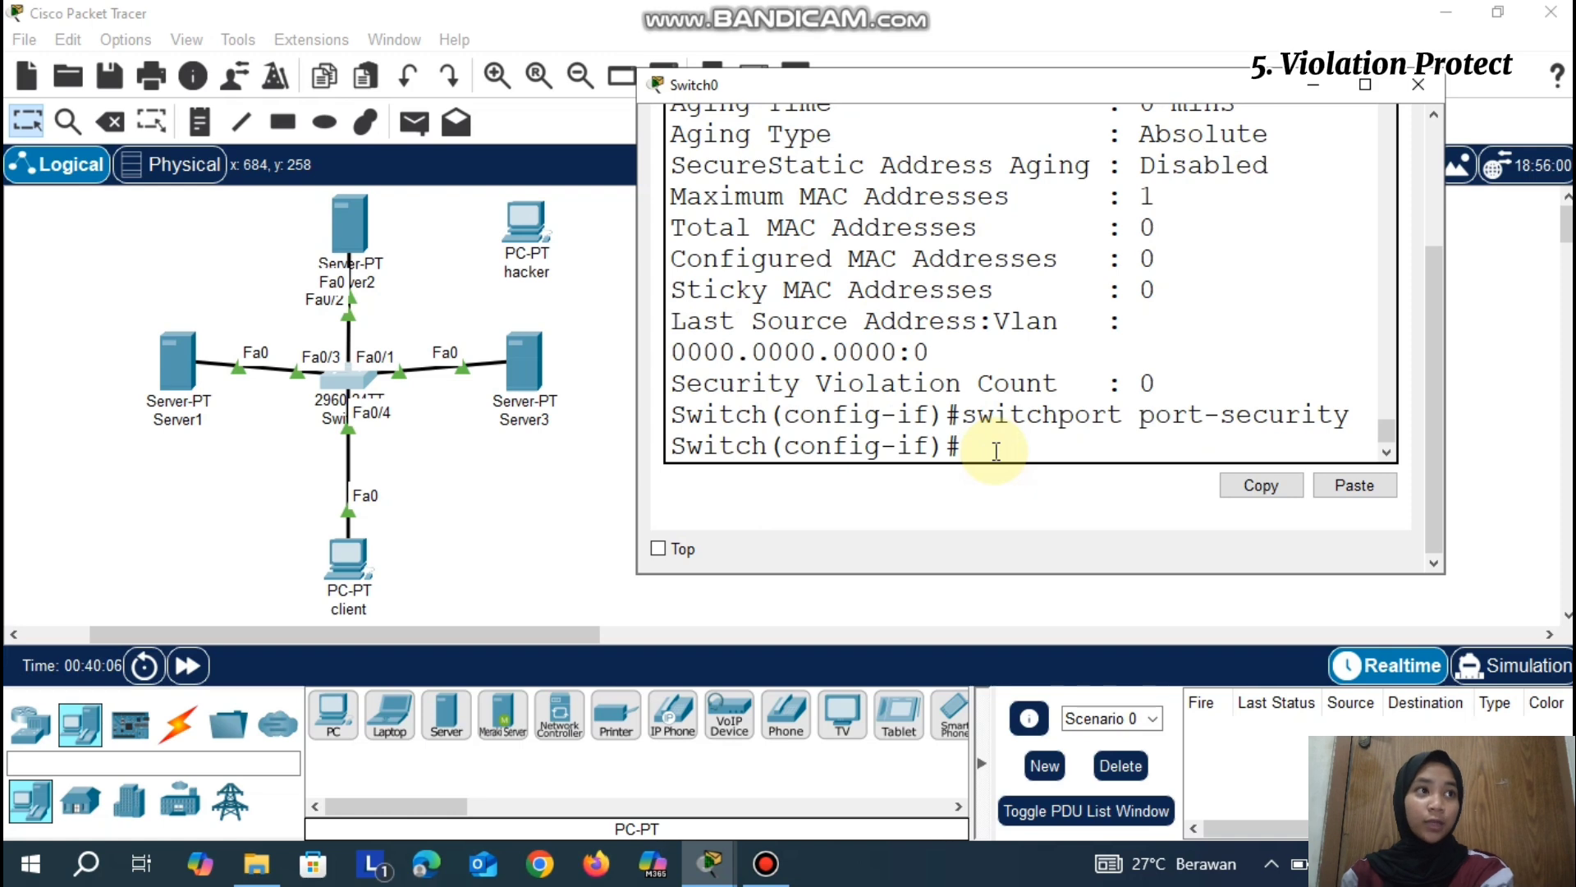
# Rerun do show port-security int fa0/3 and check the port security and port status entries
pyautogui.press('Up')
pyautogui.press('Up')
pyautogui.press('Return')
pyautogui.scroll(2, 1373, 192)
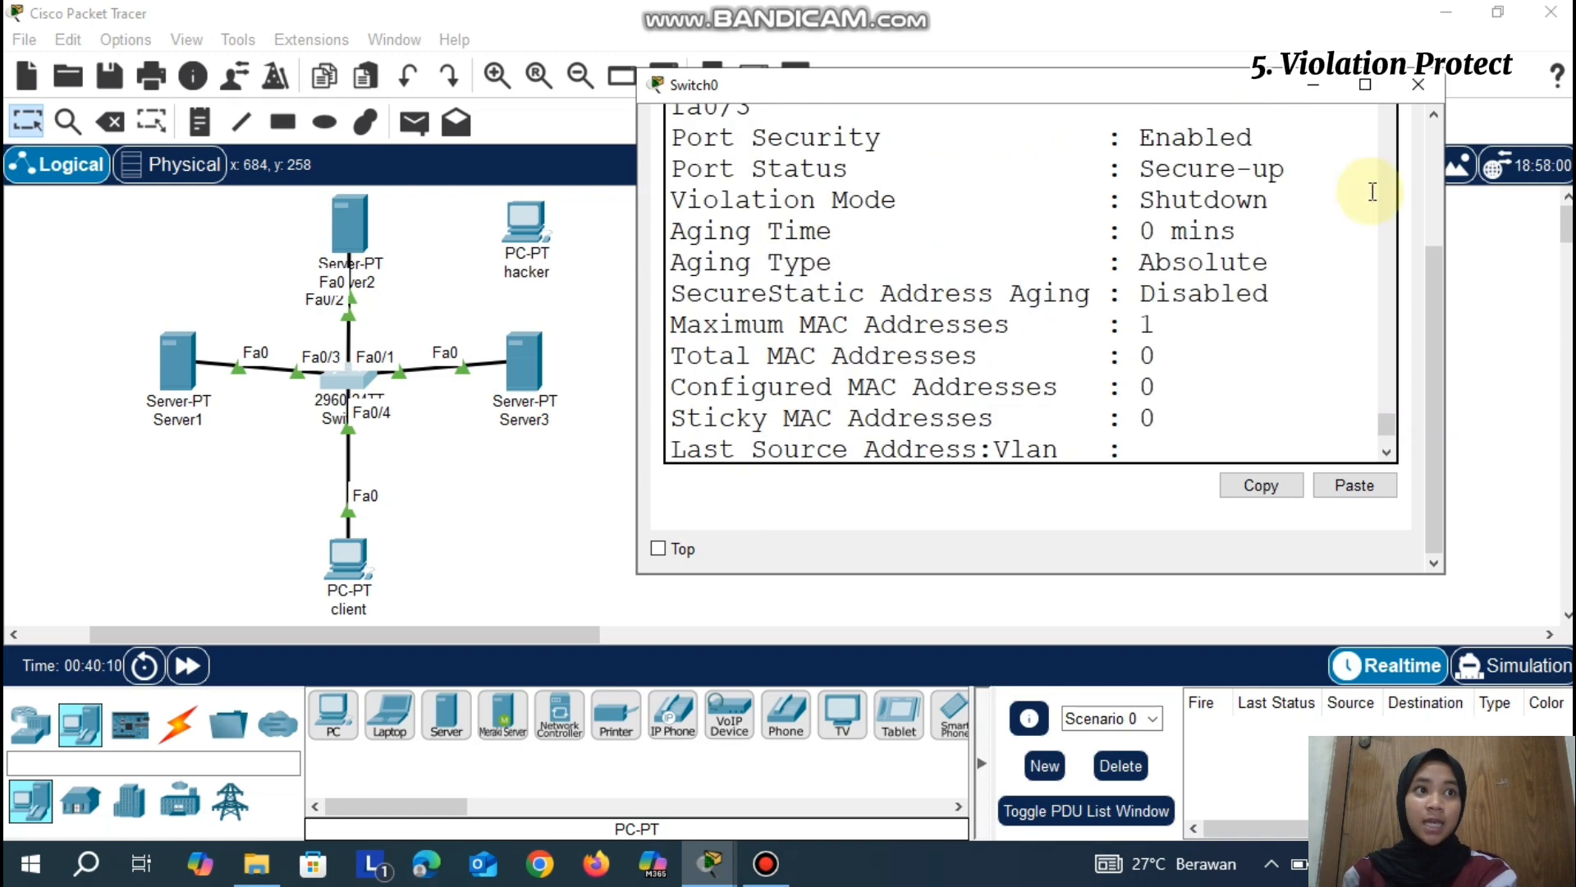
pyautogui.scroll(-2, 1095, 285)
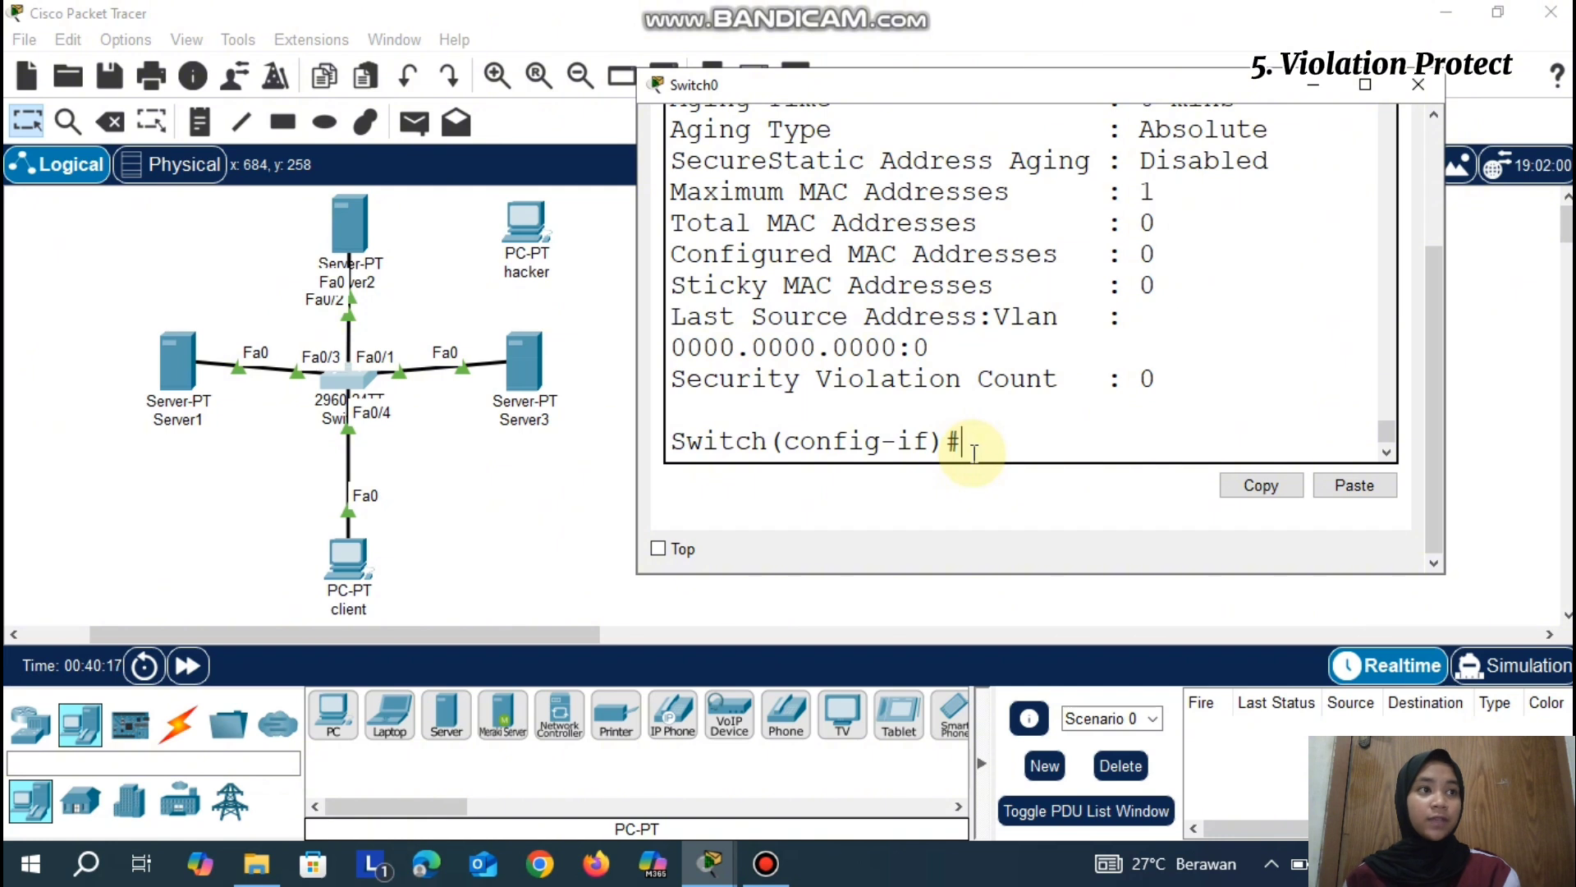
# Turn on sticky MAC address learning for fa0/3 with switchport port-security mac-address sticky
pyautogui.write('switchport port-s')
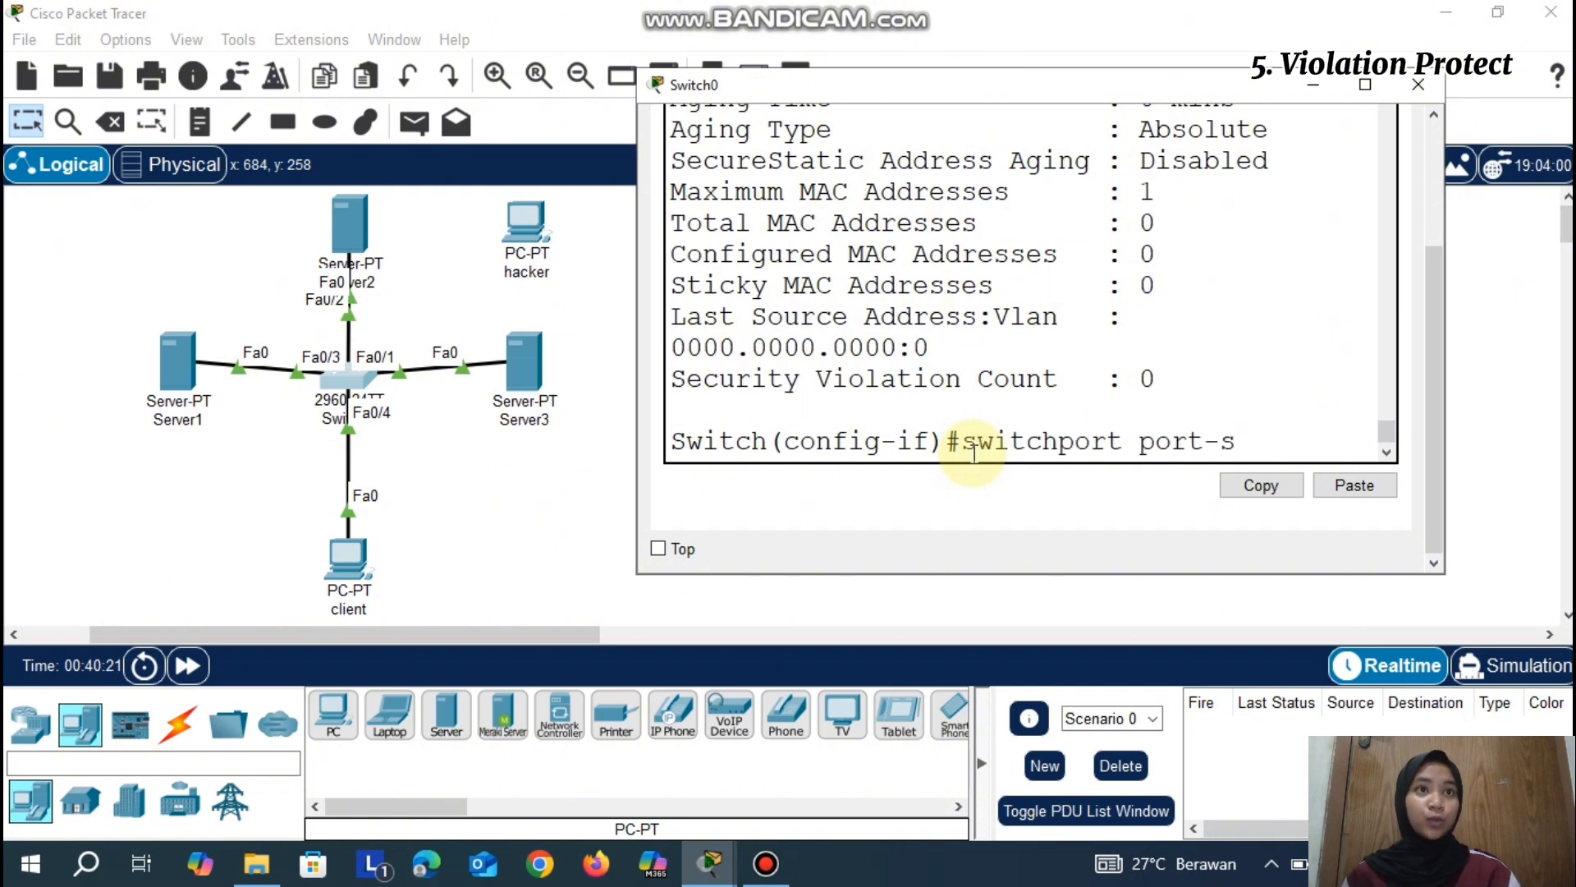
pyautogui.write('ecurity mac-add')
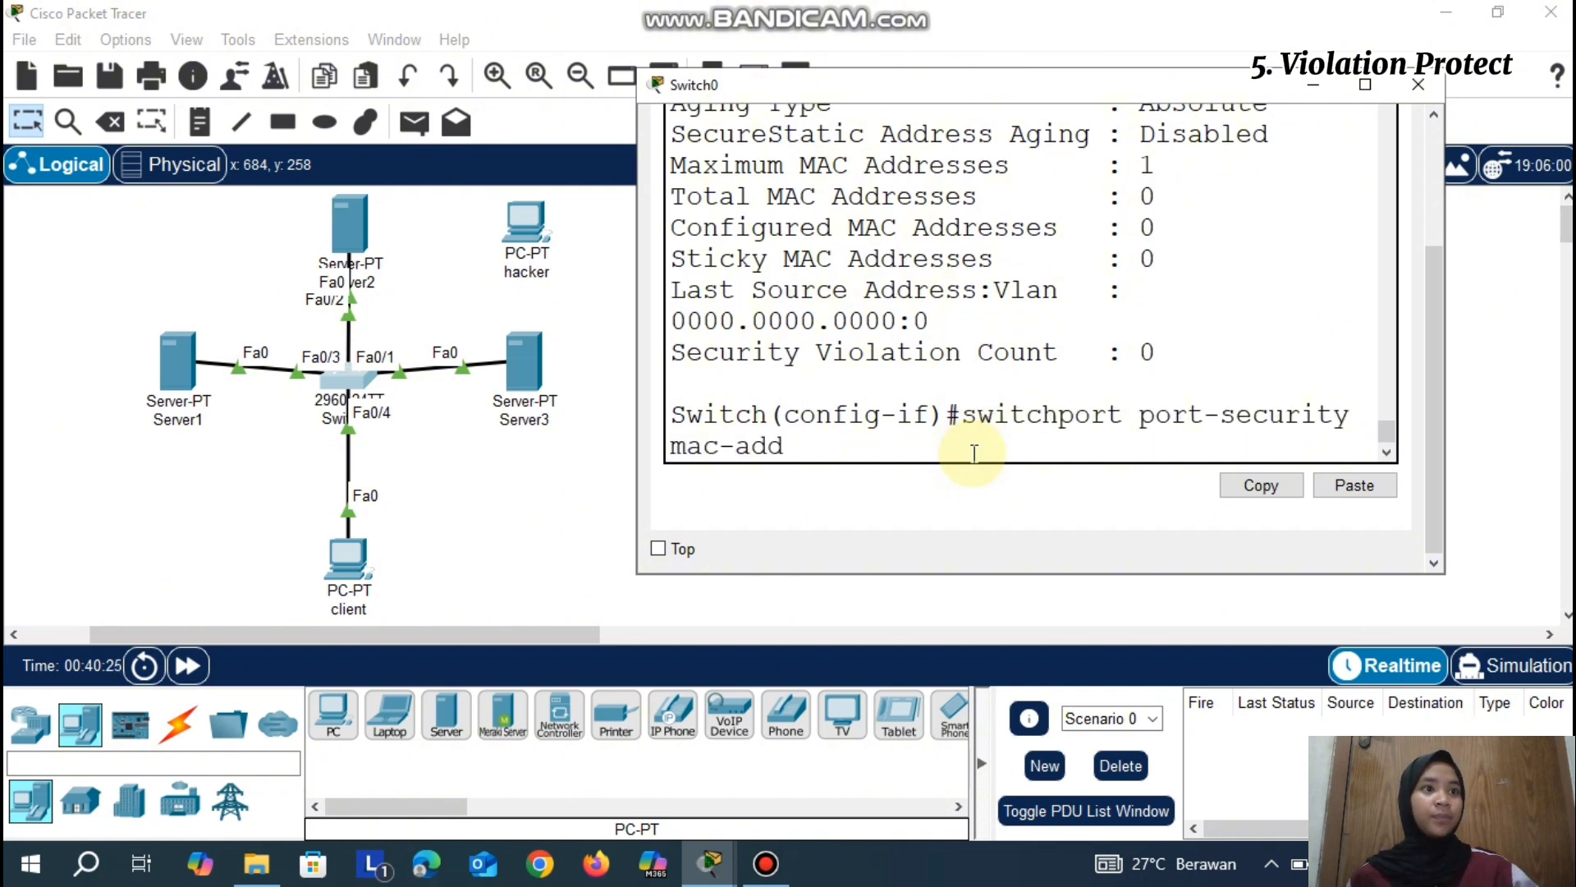
pyautogui.write('ress st')
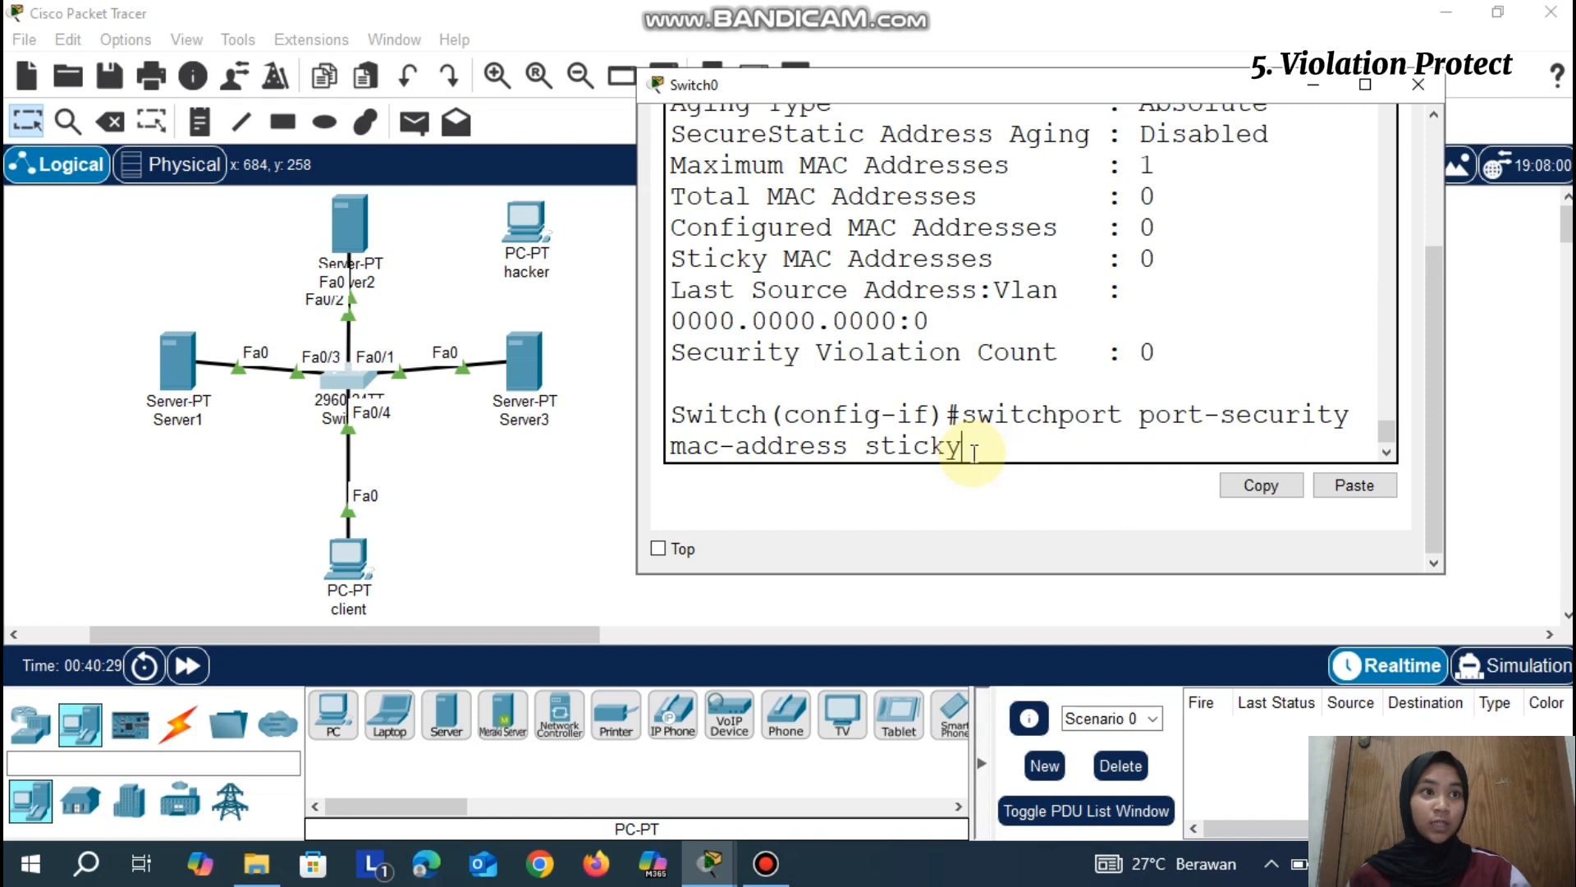
pyautogui.write('icky')
pyautogui.press('Return')
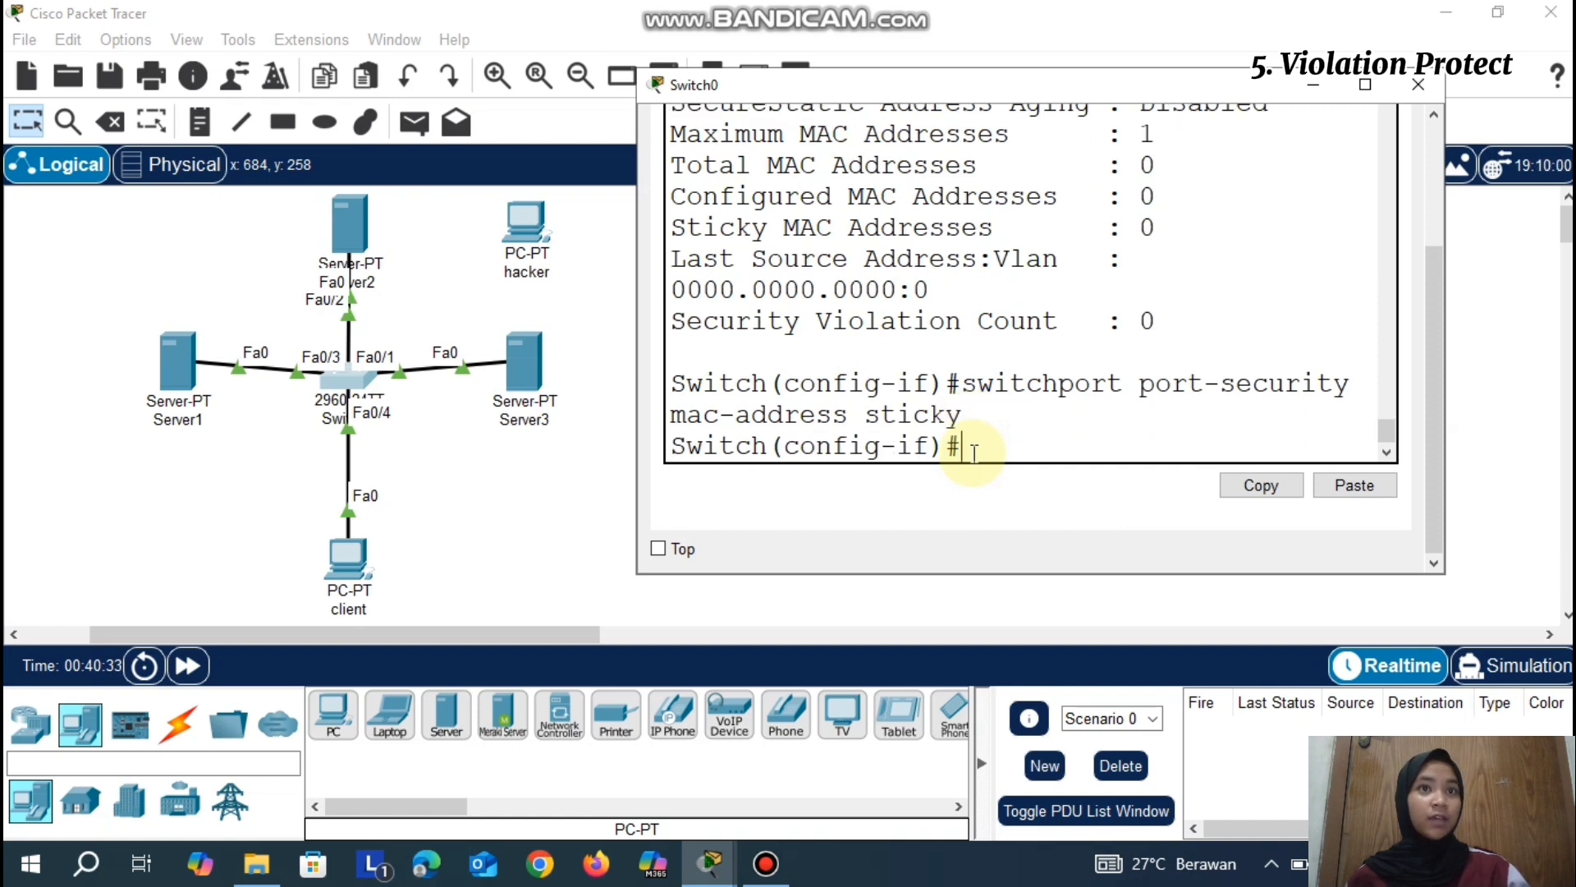
# Limit fa0/3 to a single MAC address with switchport port-security maximum 1
pyautogui.write('switchport port-s')
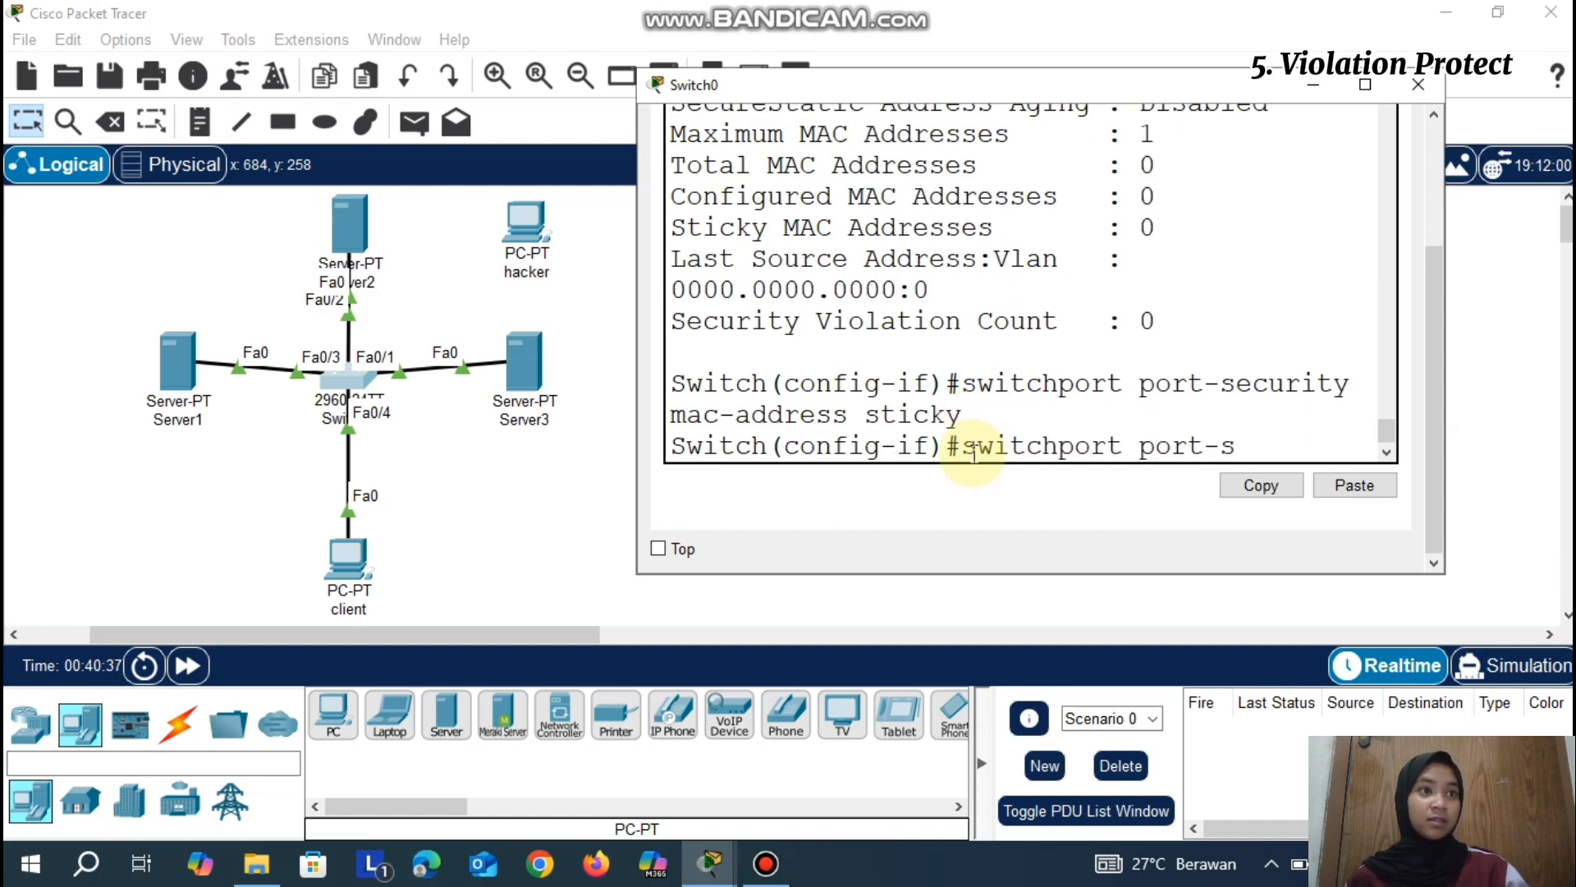
pyautogui.write('eciry')
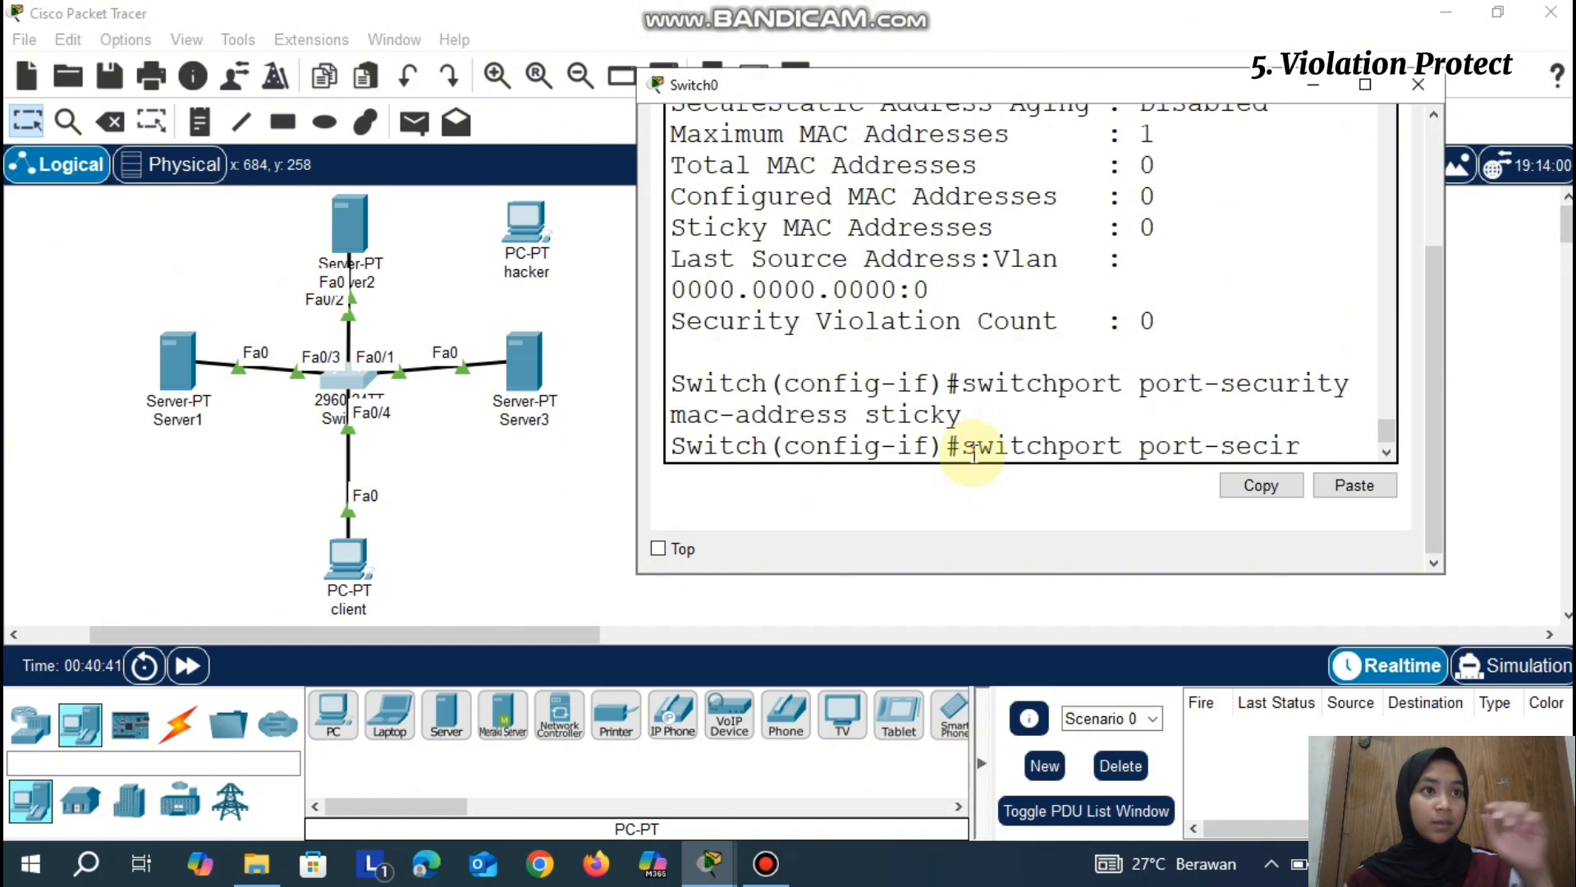
pyautogui.press('BackSpace')
pyautogui.press('BackSpace')
pyautogui.write('urity maximum ')
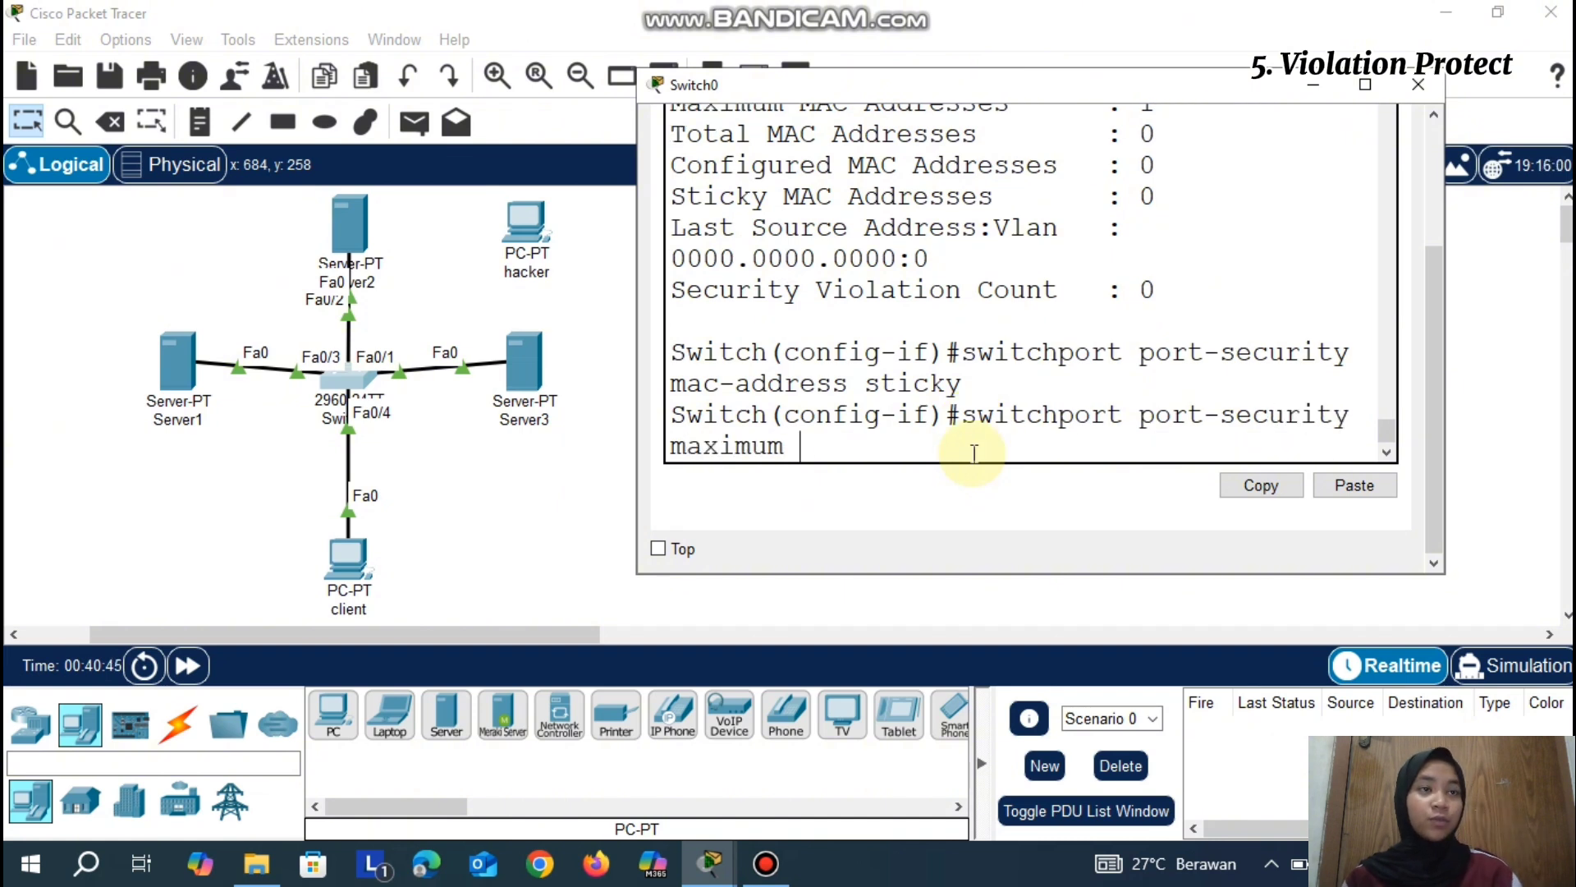
pyautogui.write('1')
pyautogui.press('Return')
# Set fa0/3's violation mode to protect with switchport port-security violation protect
pyautogui.write('switchport')
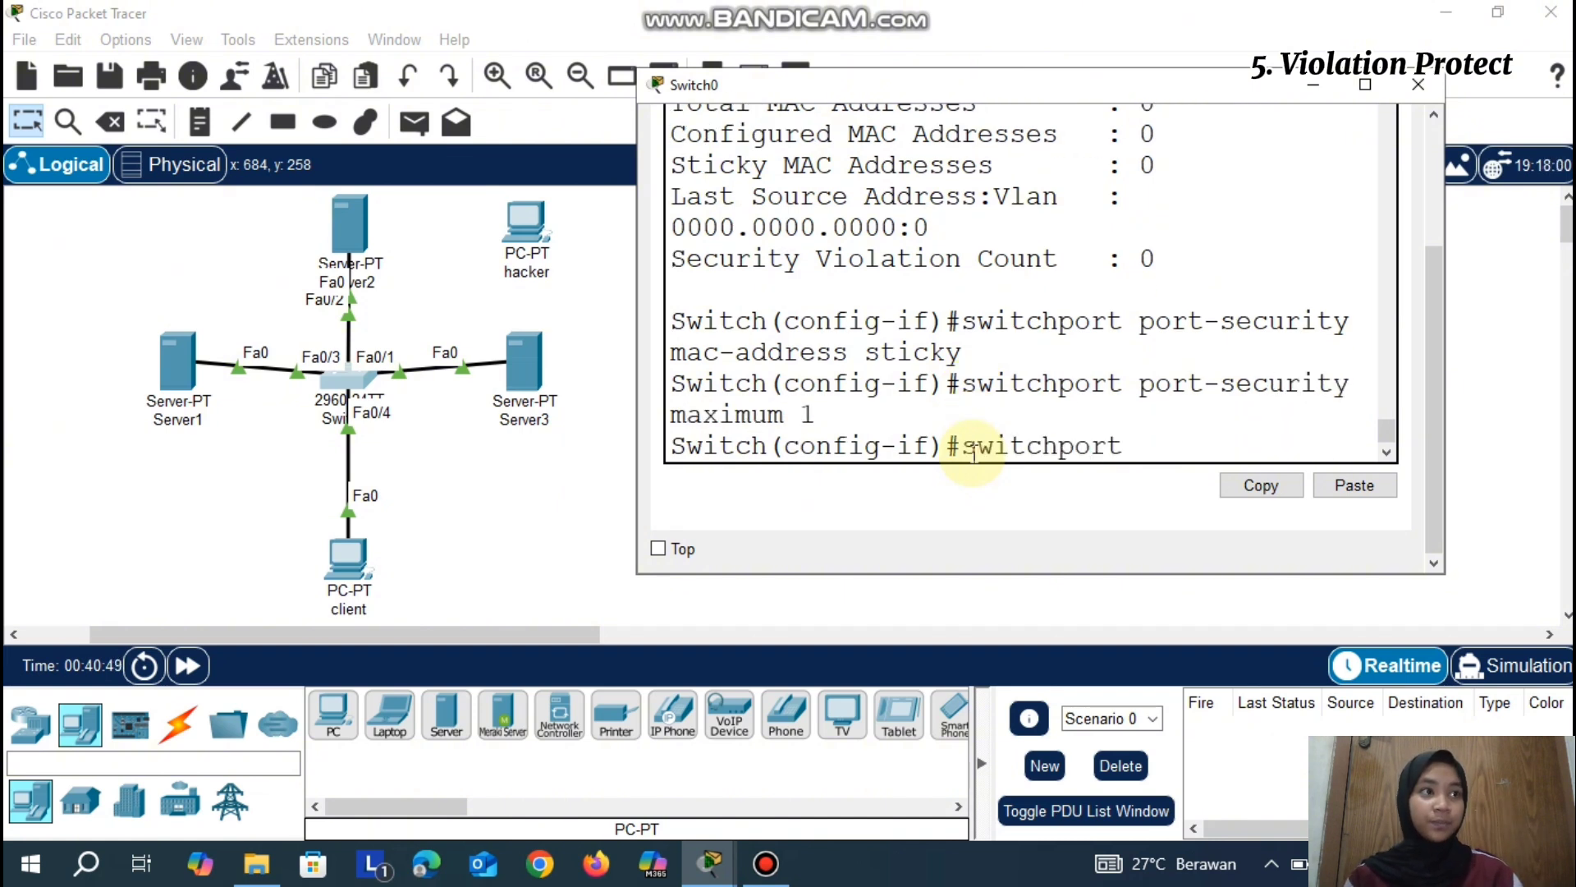
pyautogui.write(' port-security')
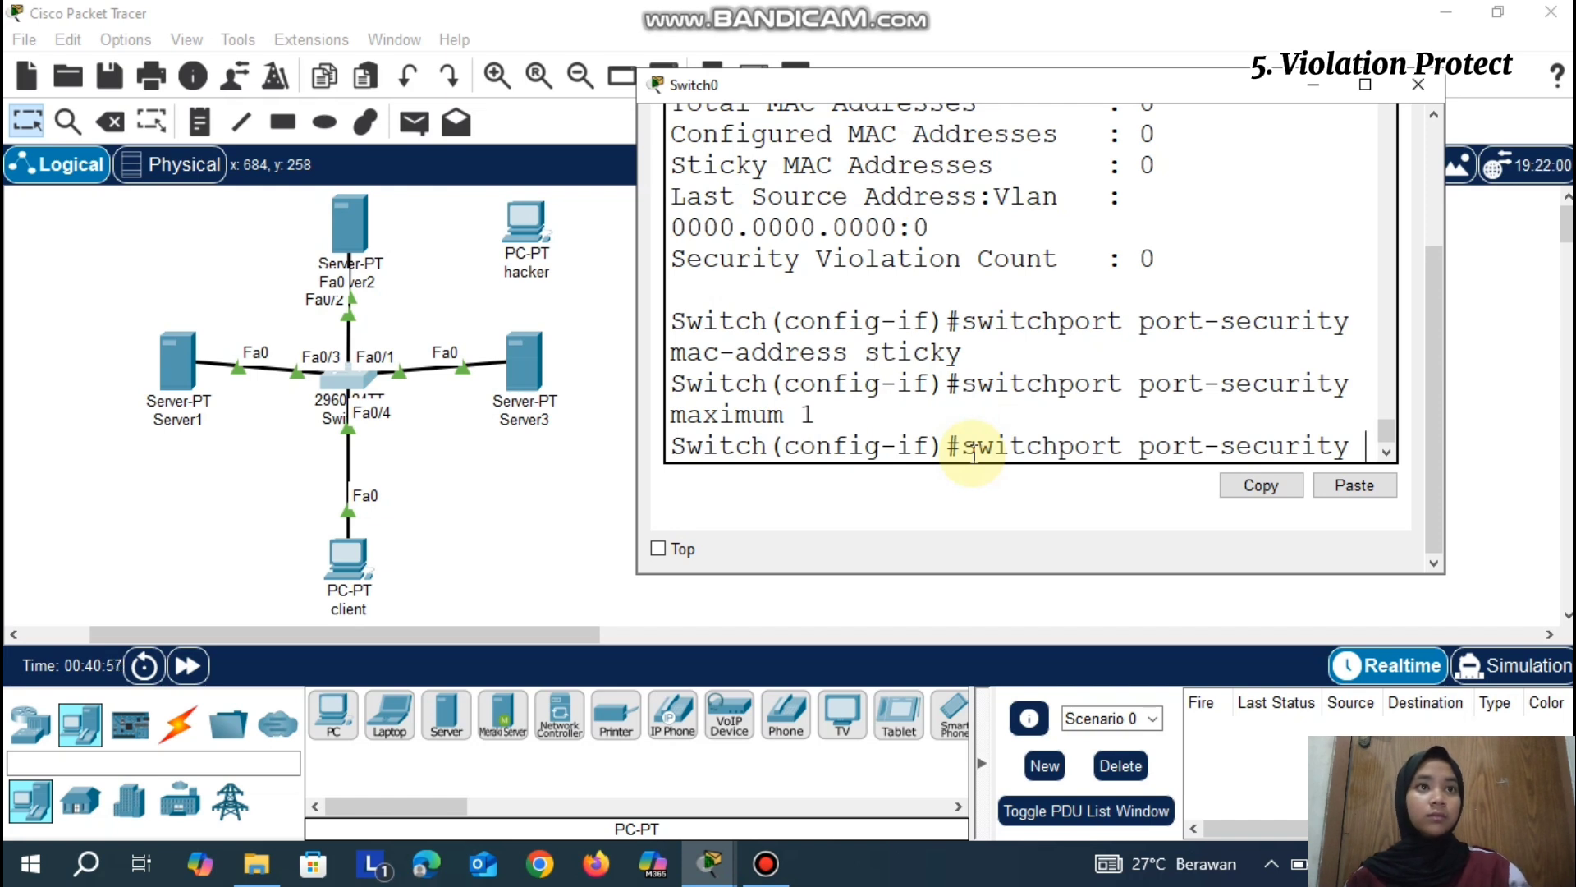
pyautogui.write(' violation')
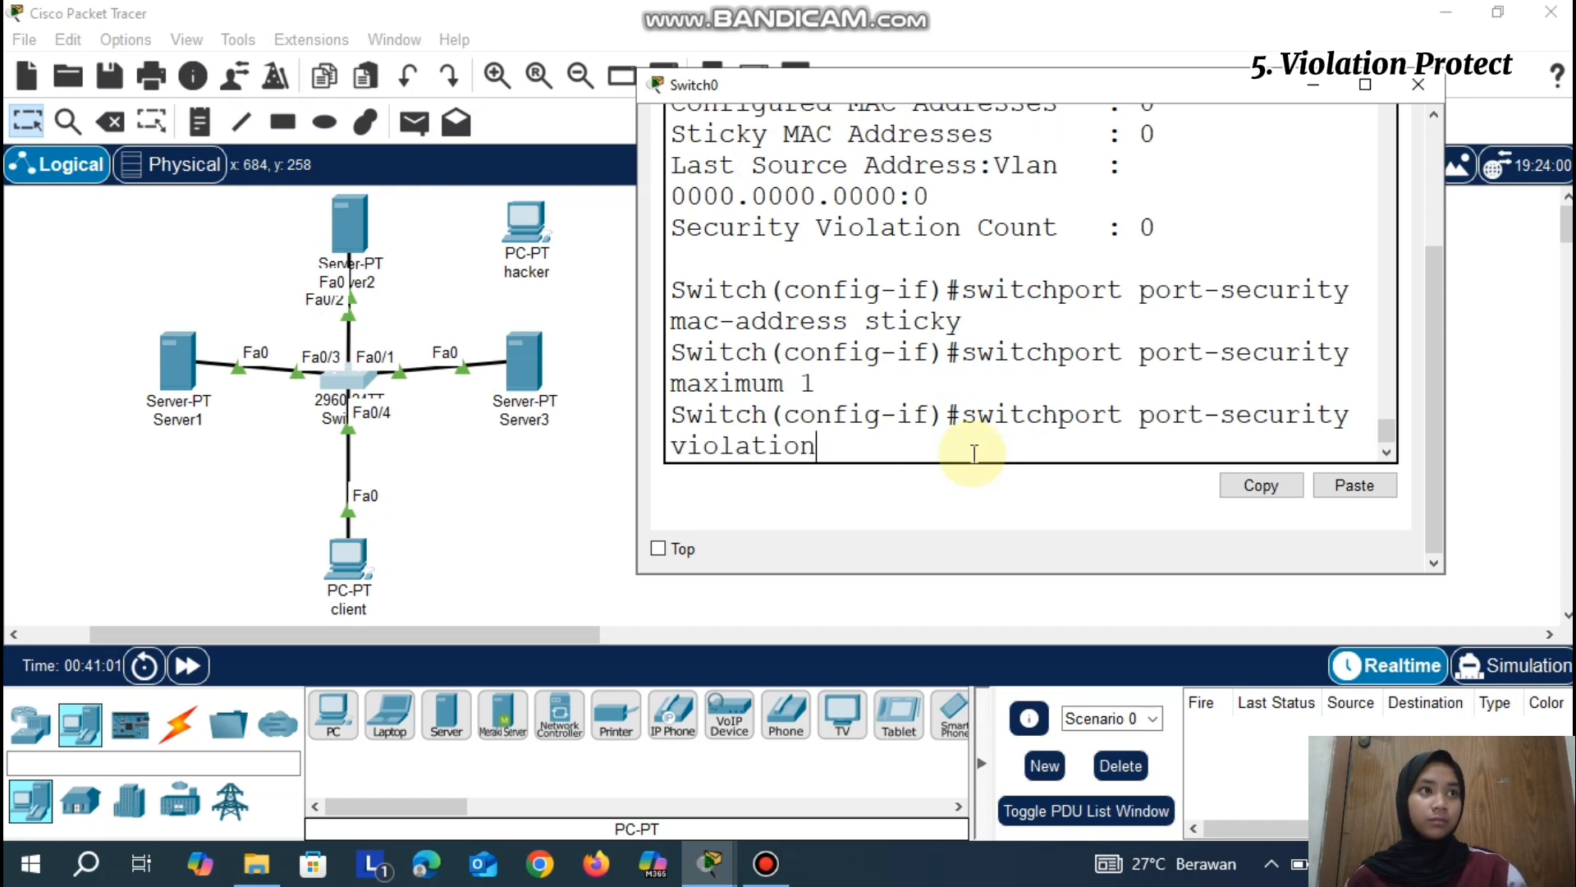
pyautogui.write(' prot')
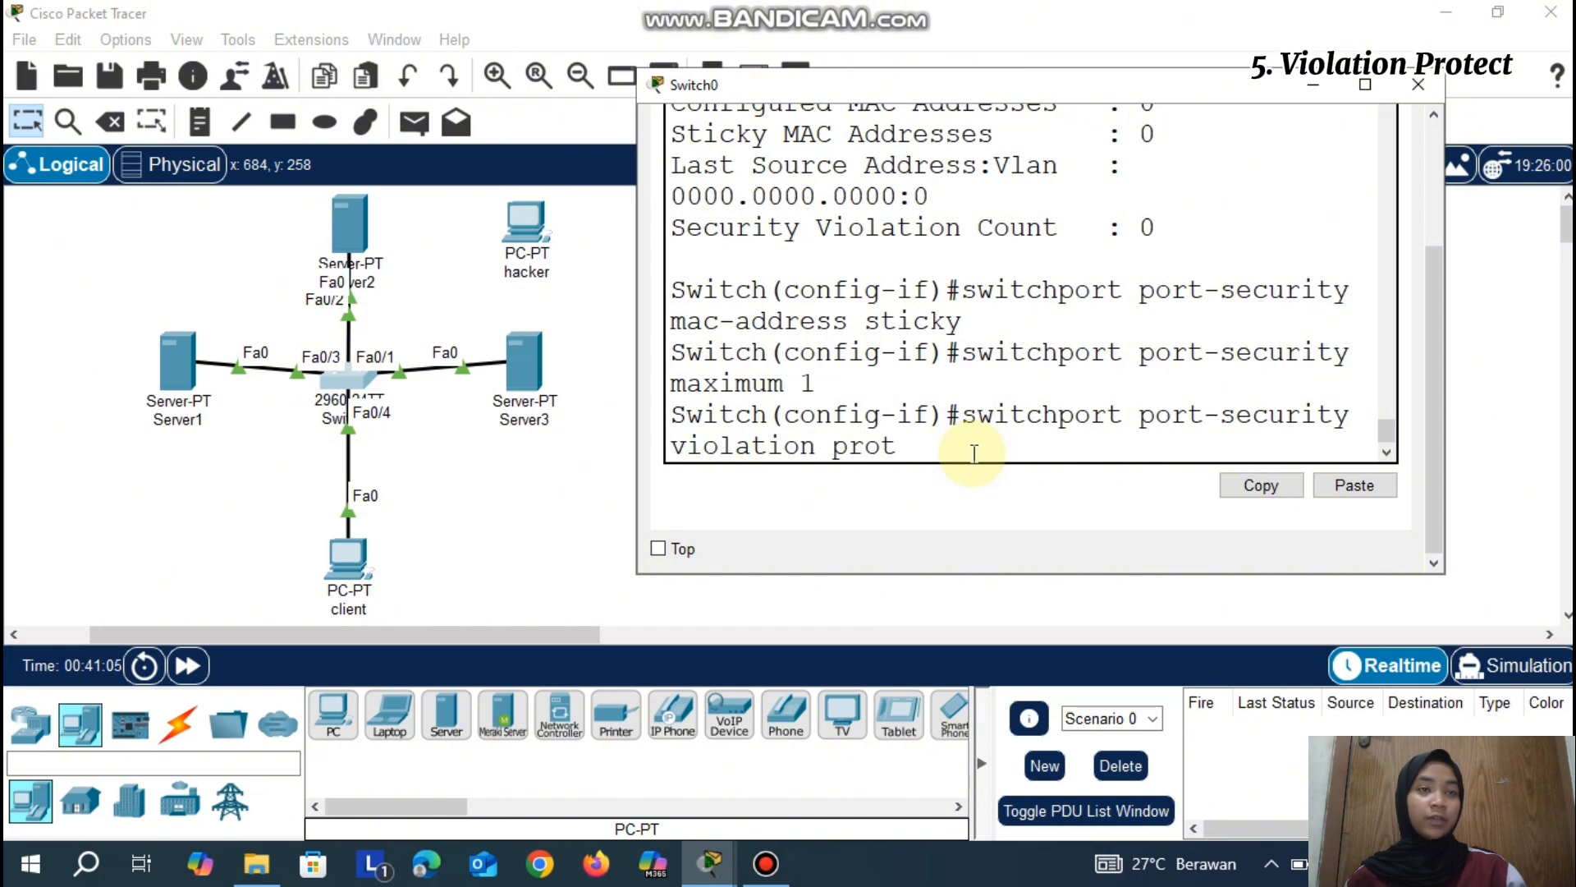
pyautogui.write('ect')
pyautogui.press('Return')
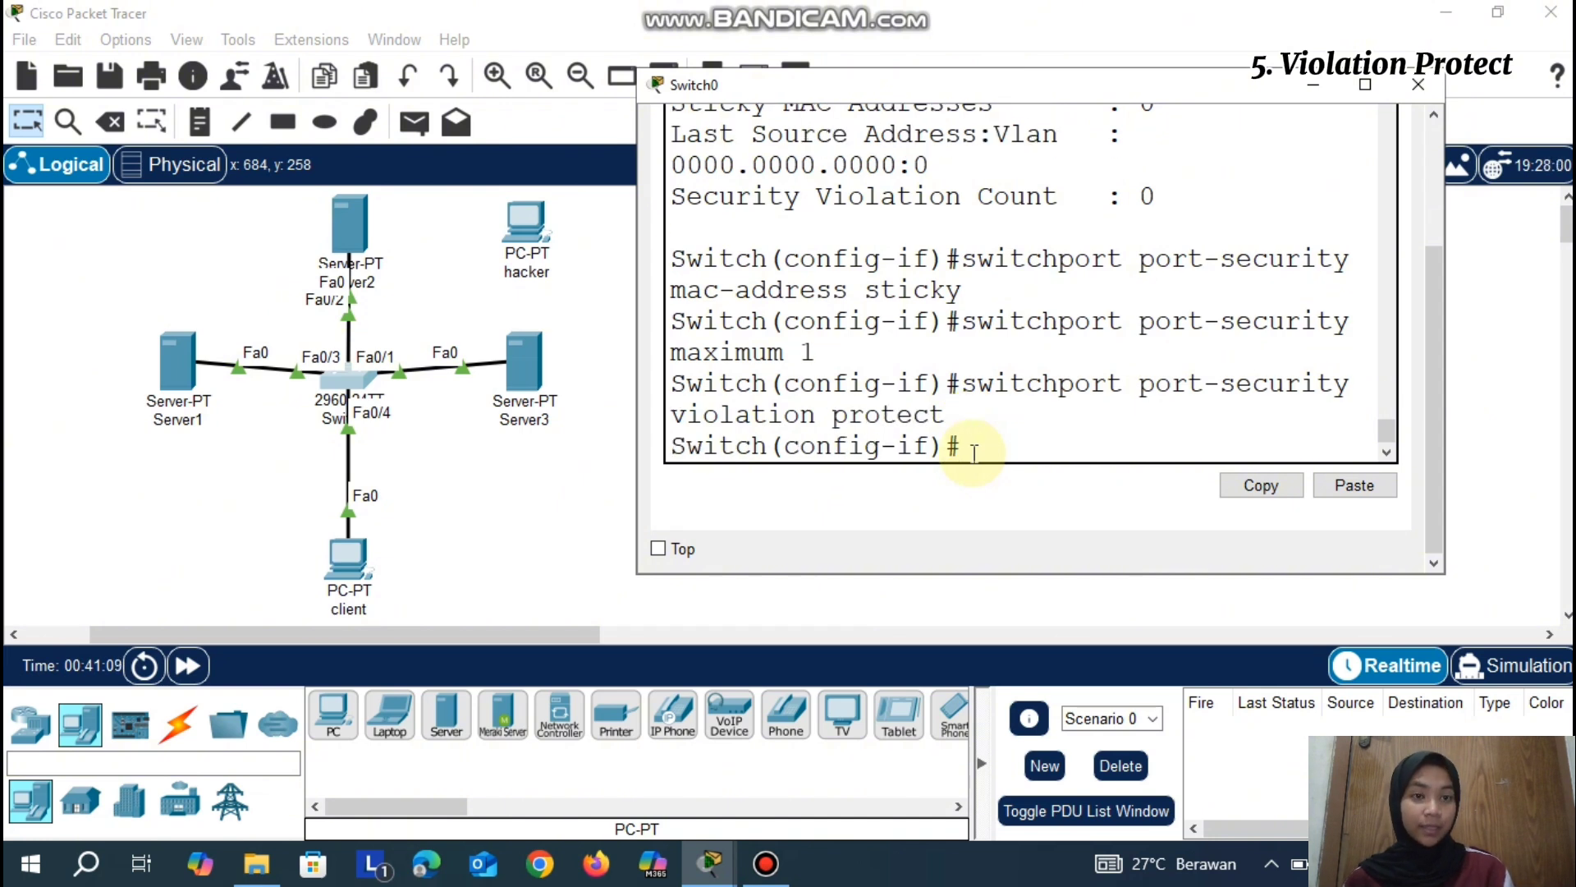
# Review fa0/3's violation mode and MAC address settings by repeating do show port-security int fa0/3, and minimize the Switch0 window
pyautogui.press('Up')
pyautogui.press('Up')
pyautogui.press('Up')
pyautogui.press('Up')
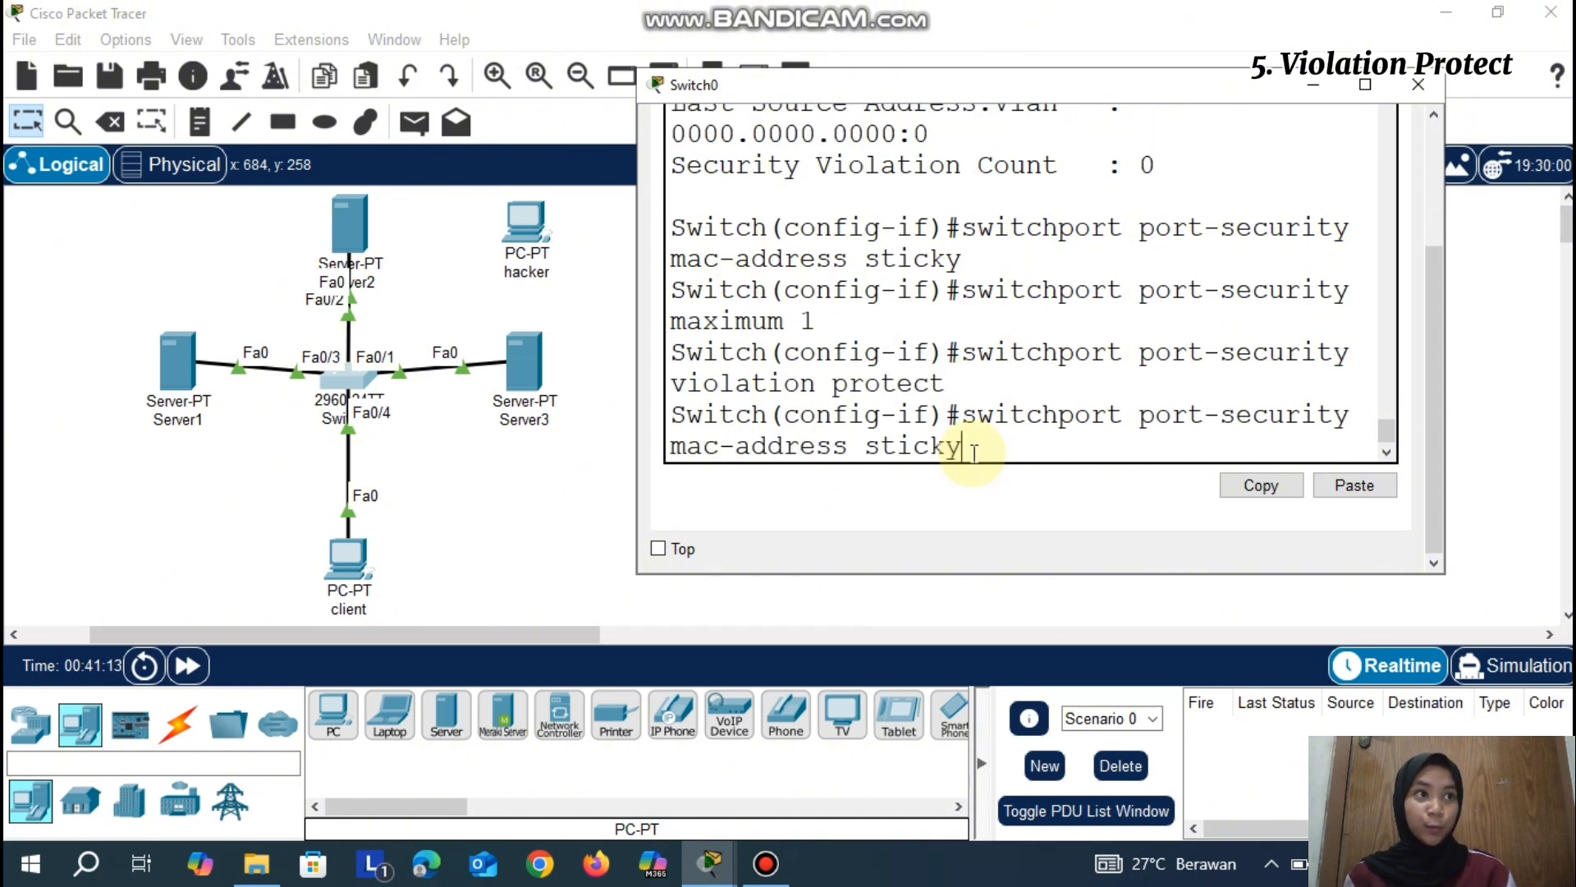
pyautogui.press('Return')
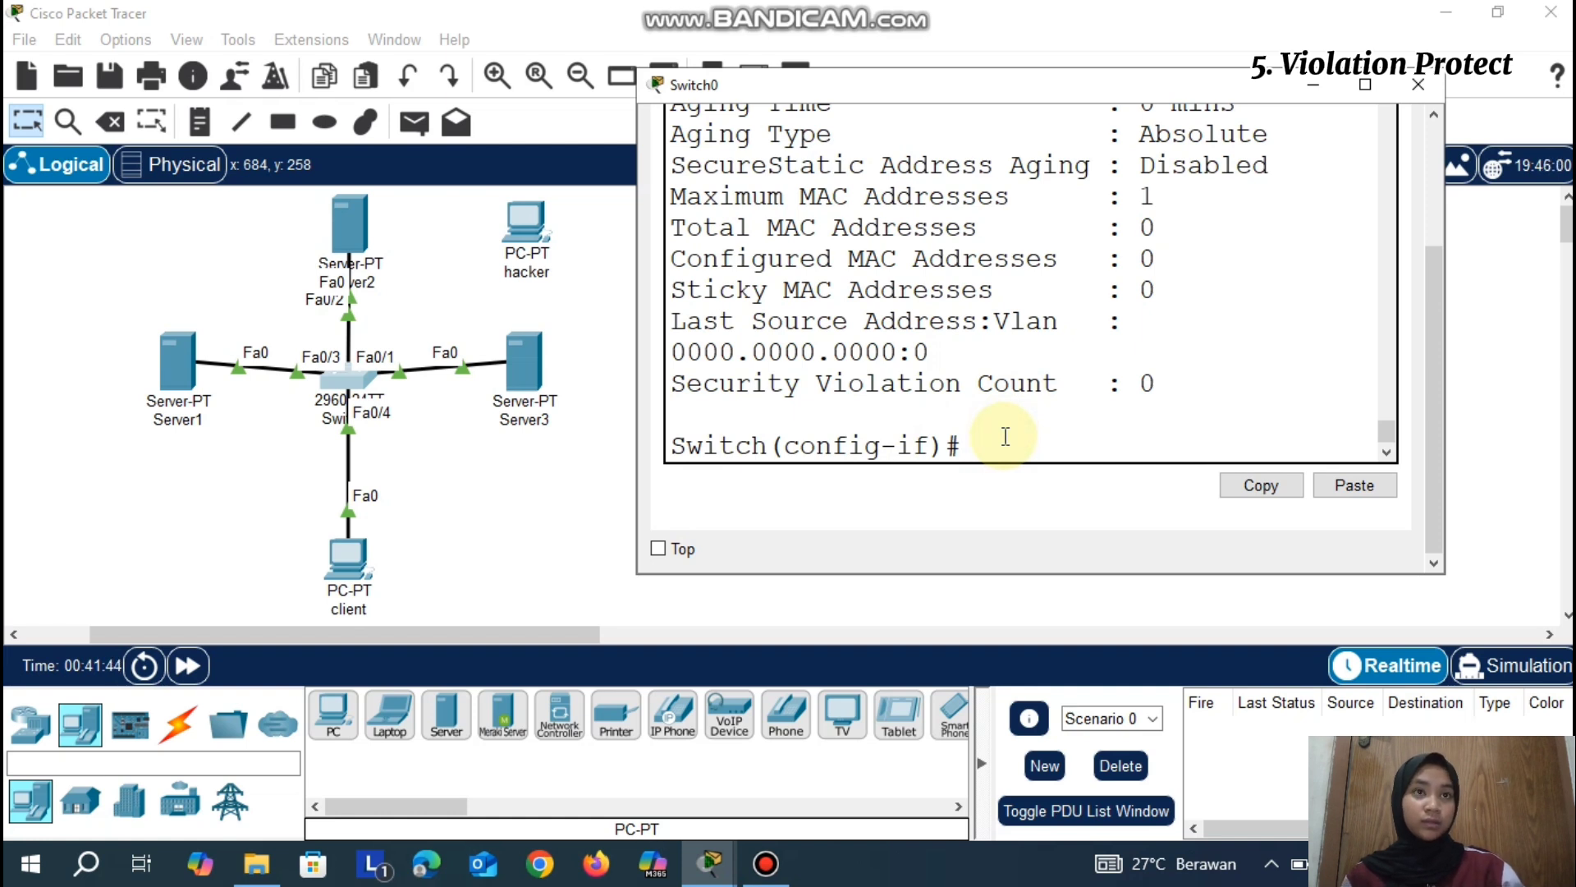
pyautogui.scroll(2, 1117, 274)
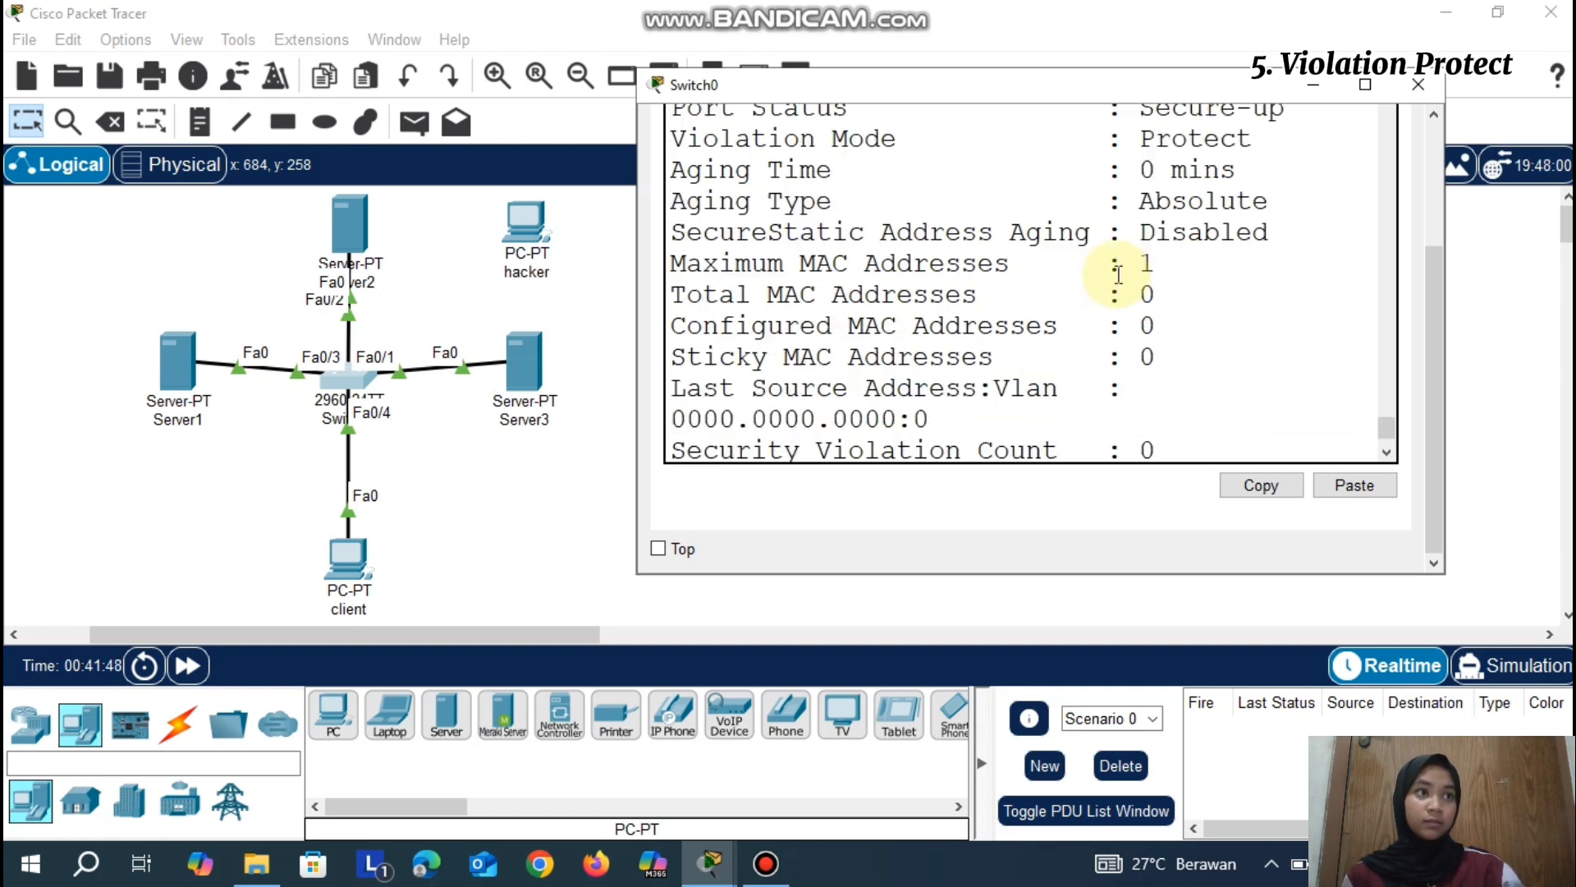
pyautogui.scroll(-1, 1117, 274)
pyautogui.scroll(-3, 1117, 274)
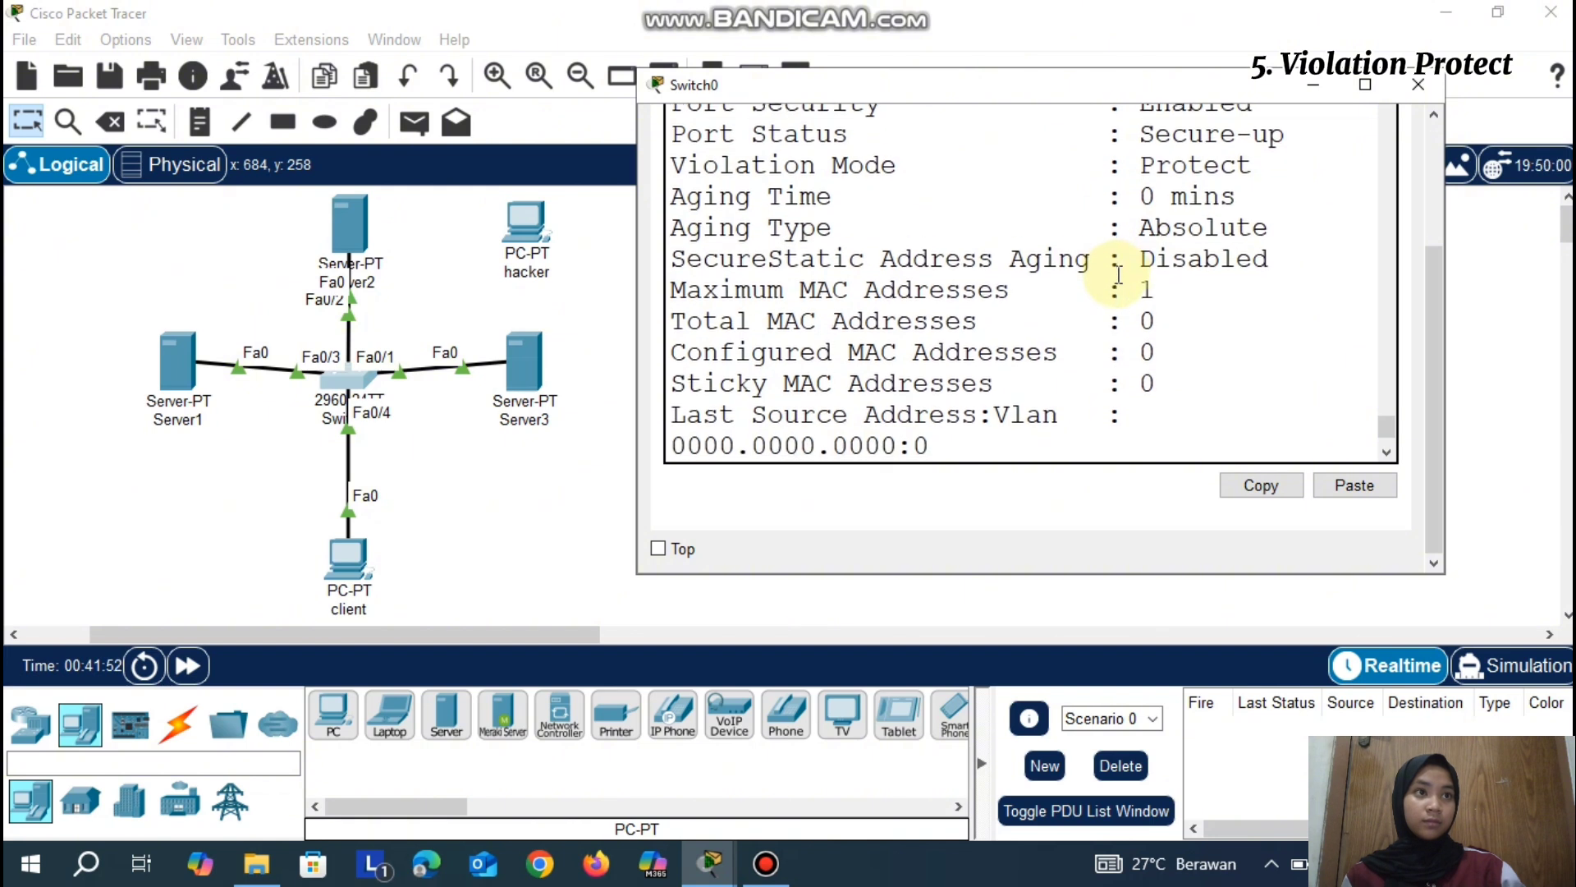
pyautogui.click(1314, 85)
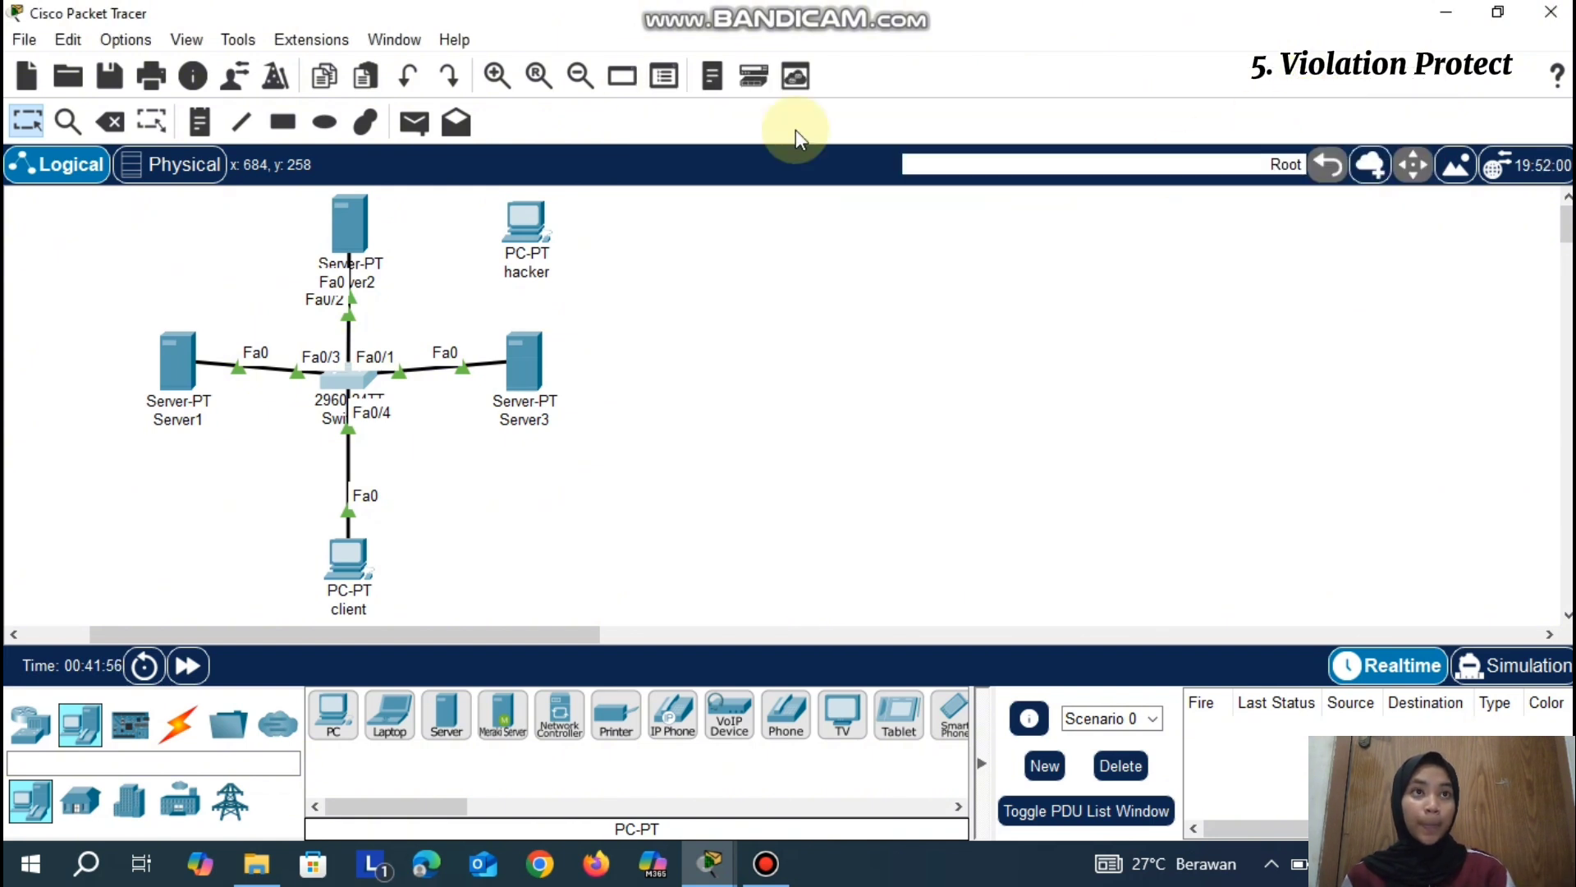
# Send a simple PDU from Server1 to the client PC to test the connection through fa0/3
pyautogui.click(414, 121)
pyautogui.click(183, 361)
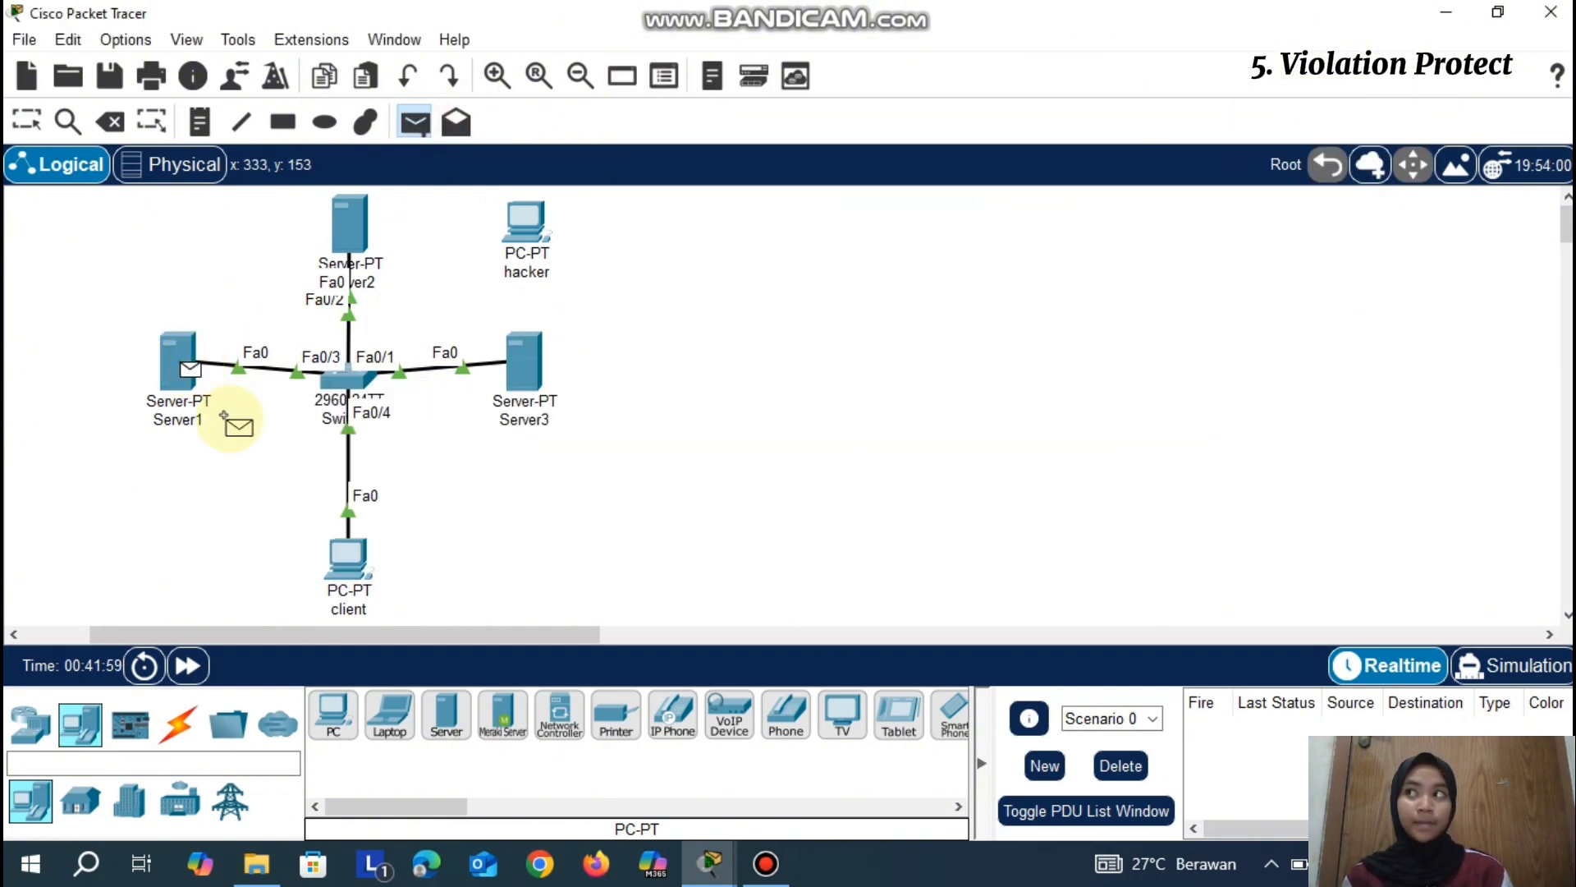
pyautogui.click(349, 557)
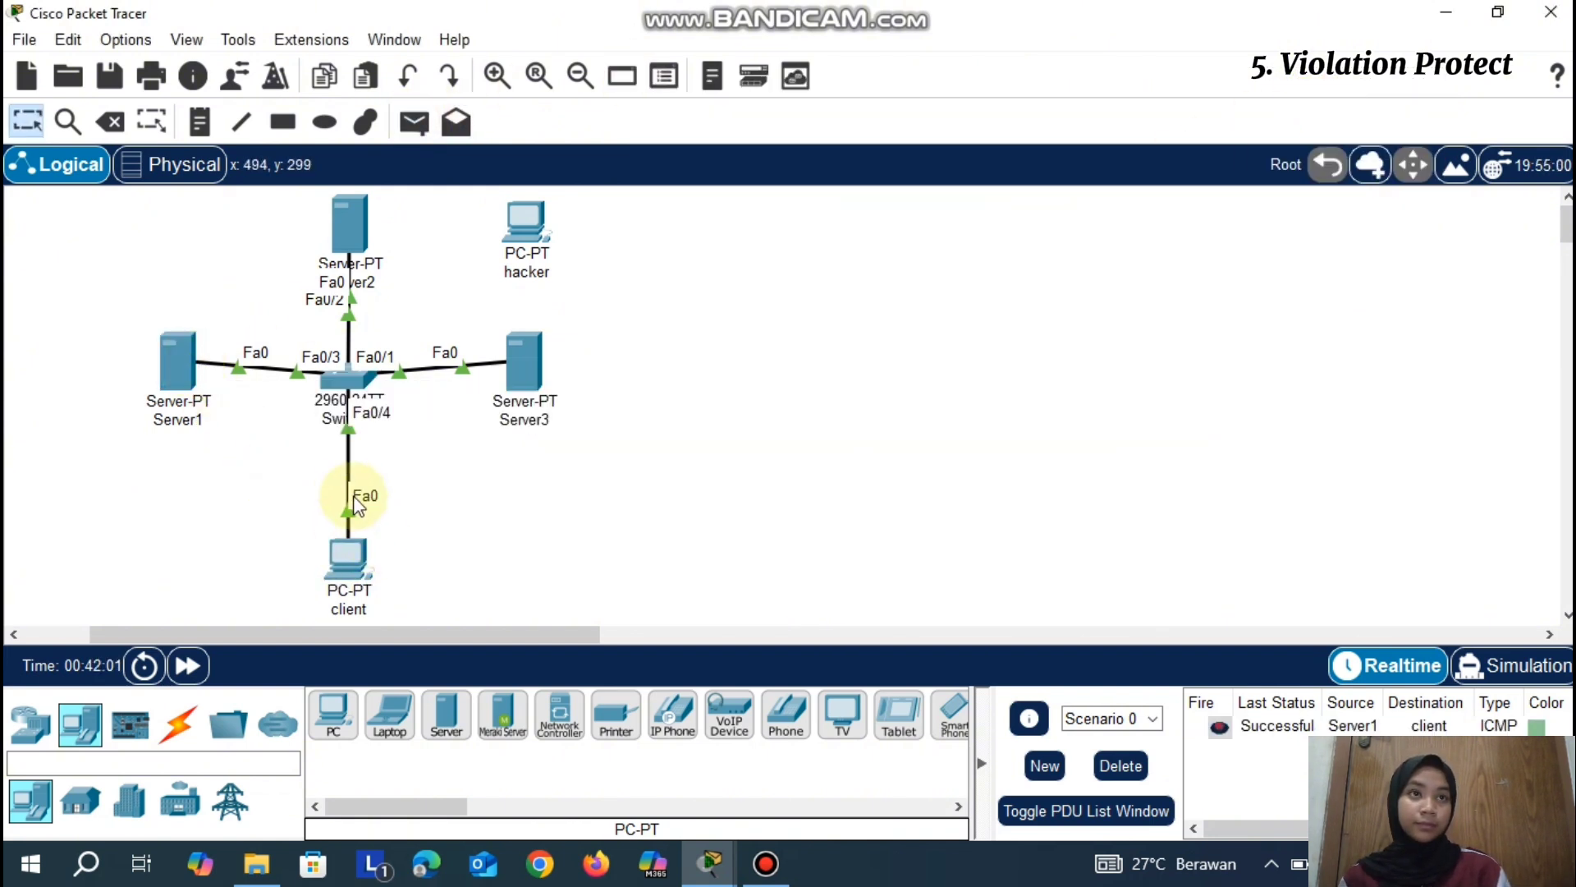
# Check fa0/3's port-security status on Switch0 with do show port-security int fa0/3, resizing the window to read the output
pyautogui.click(355, 378)
pyautogui.click(985, 701)
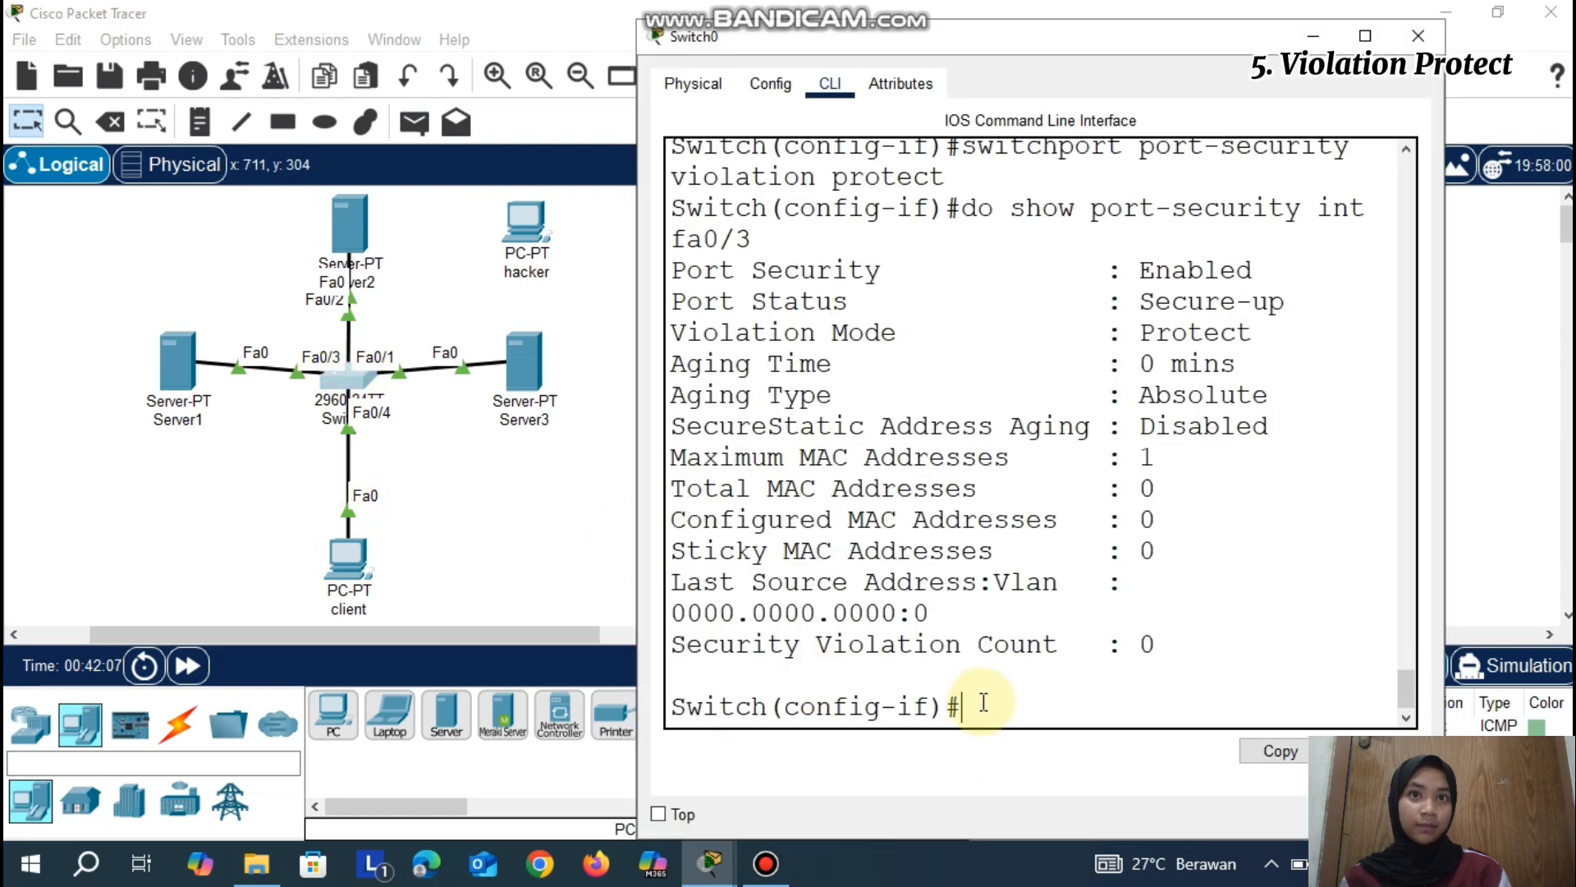
pyautogui.press('Up')
pyautogui.press('Up')
pyautogui.press('Down')
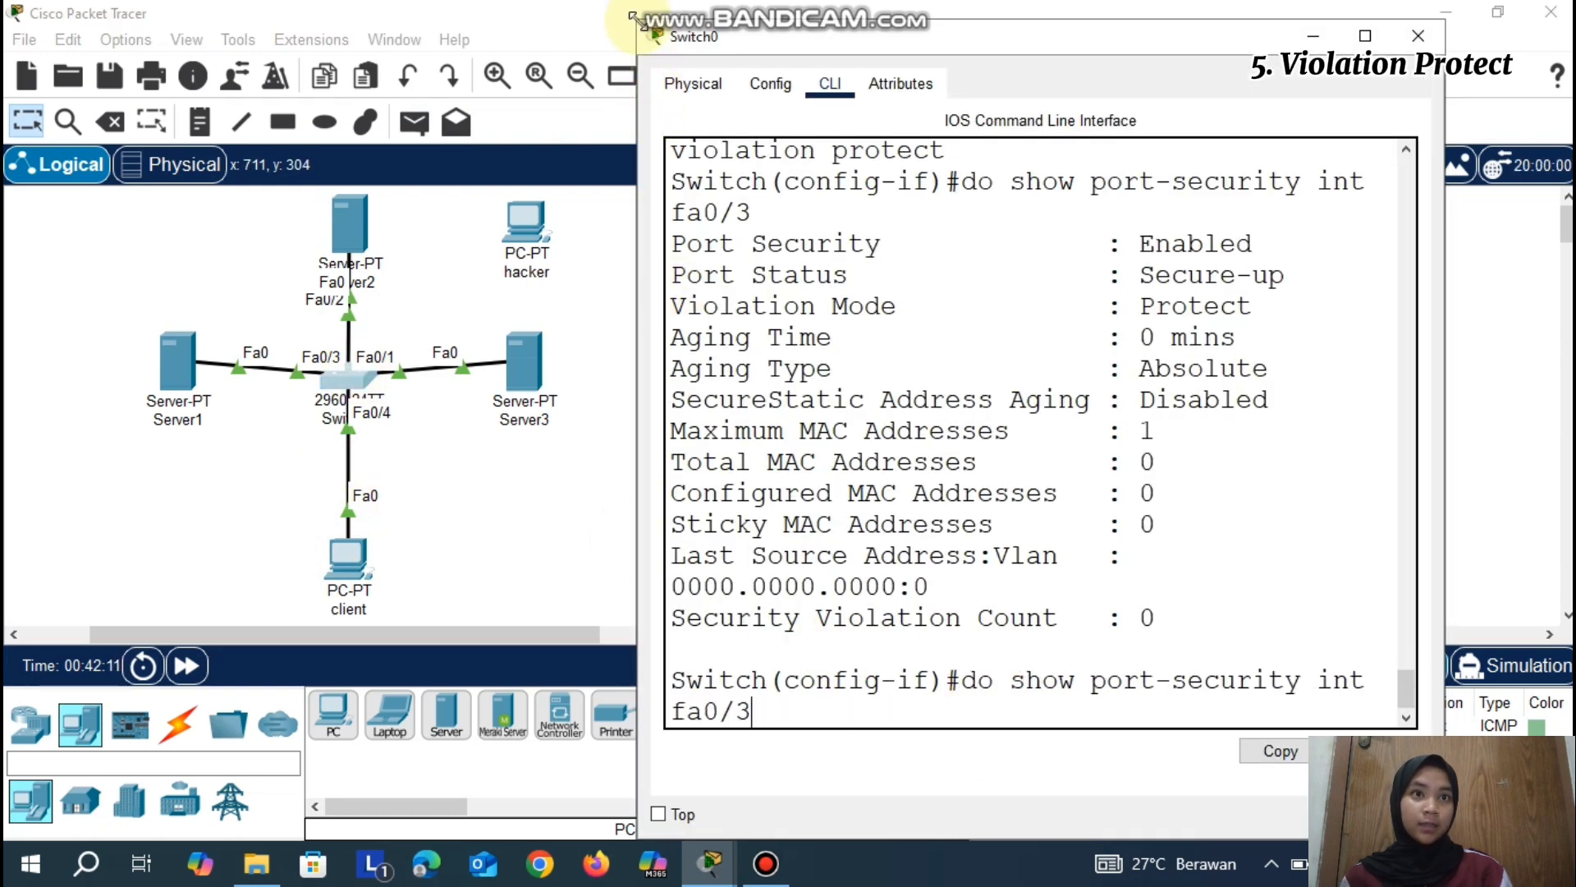
pyautogui.moveTo(638, 21); pyautogui.dragTo(723, 121)
pyautogui.click(813, 336)
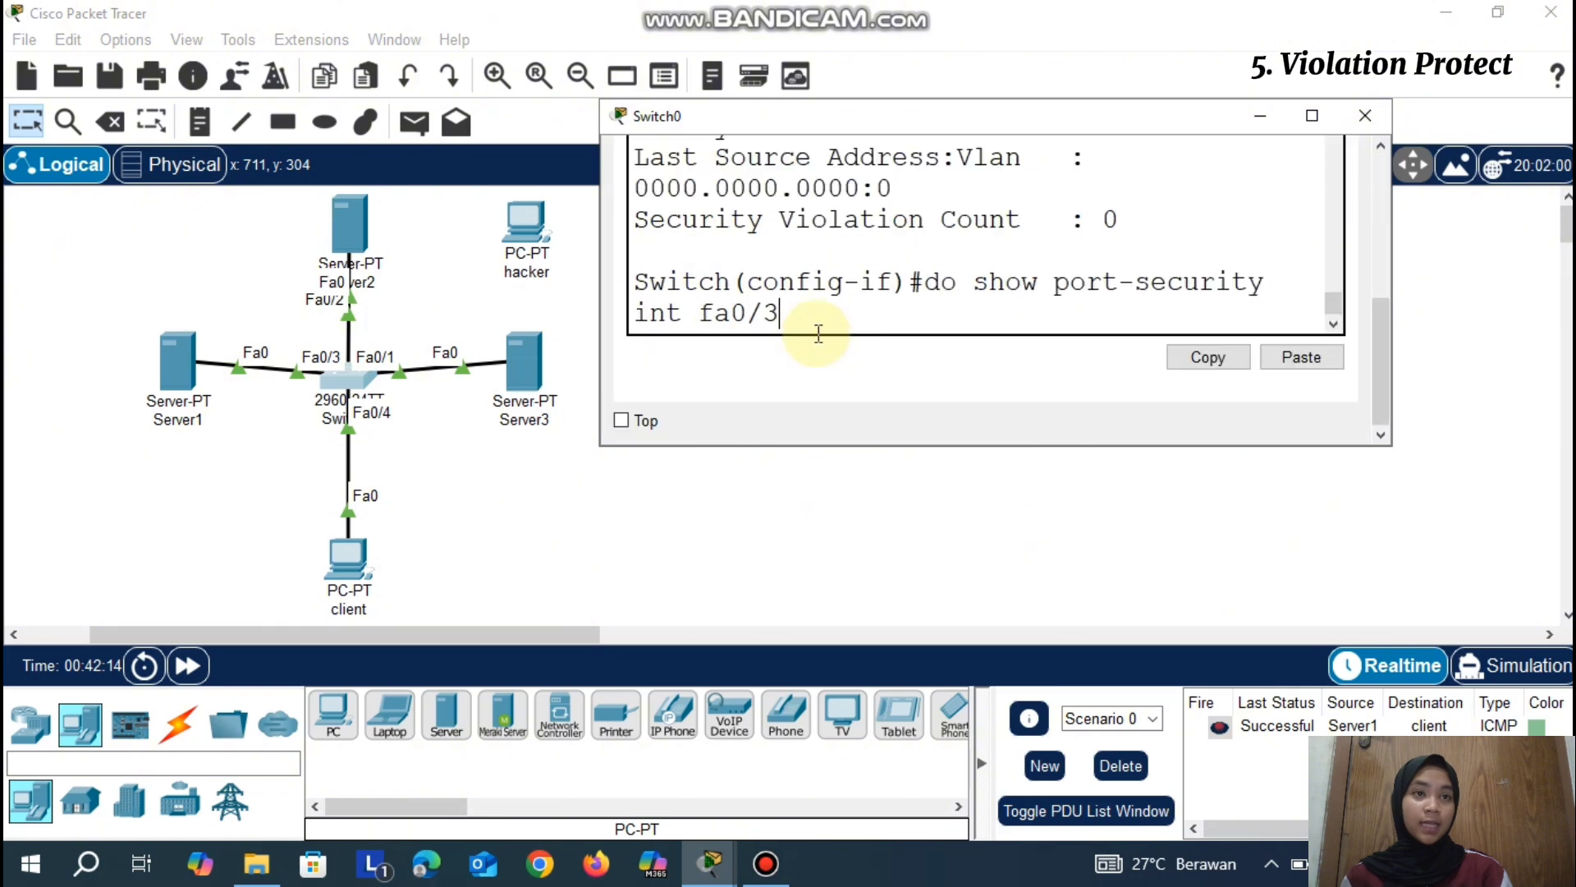
pyautogui.press('Return')
pyautogui.moveTo(597, 99); pyautogui.dragTo(582, 2)
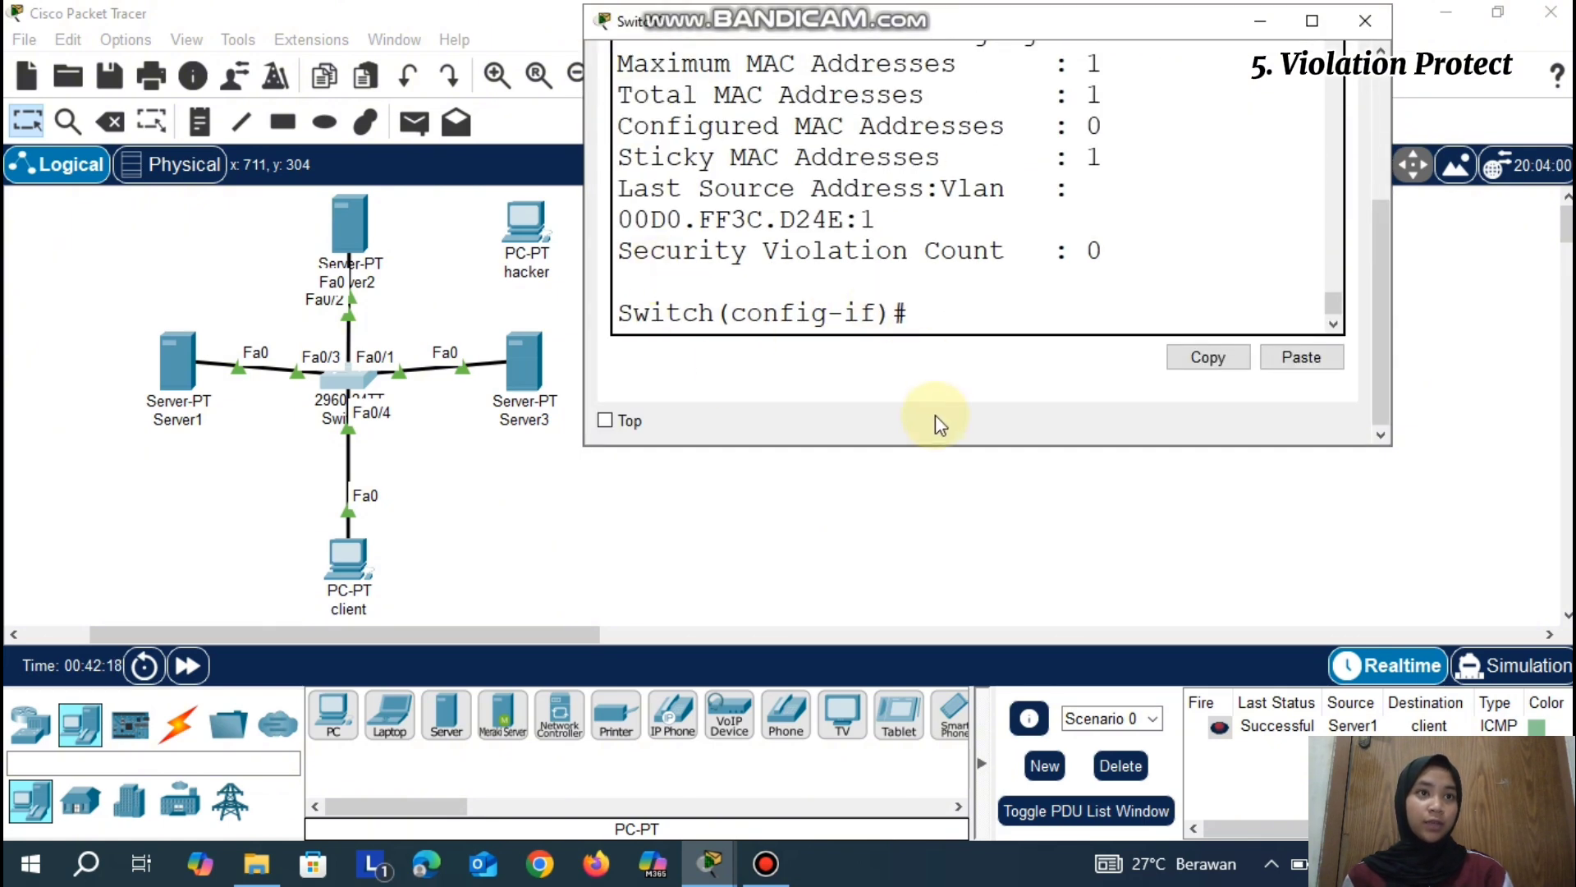
pyautogui.moveTo(965, 448); pyautogui.dragTo(957, 600)
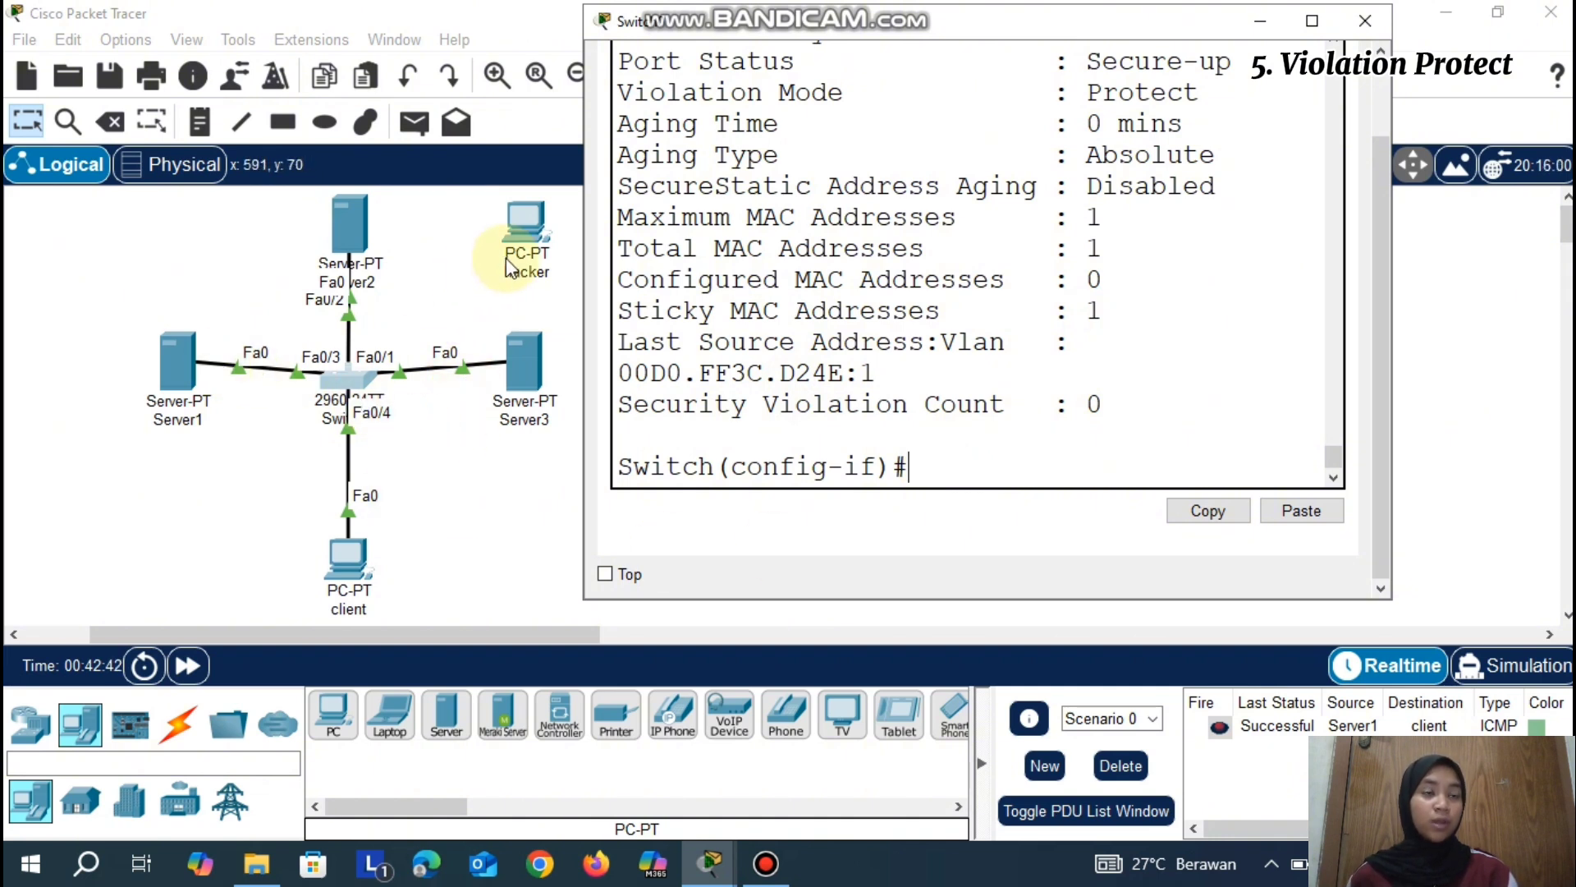
# Move the hacker PC below Server1, reattach Server1's fa0/3 cable to hacker's FastEthernet0, and fast-forward the simulation time
pyautogui.click(432, 330)
pyautogui.moveTo(431, 330); pyautogui.dragTo(178, 496)
pyautogui.click(239, 365)
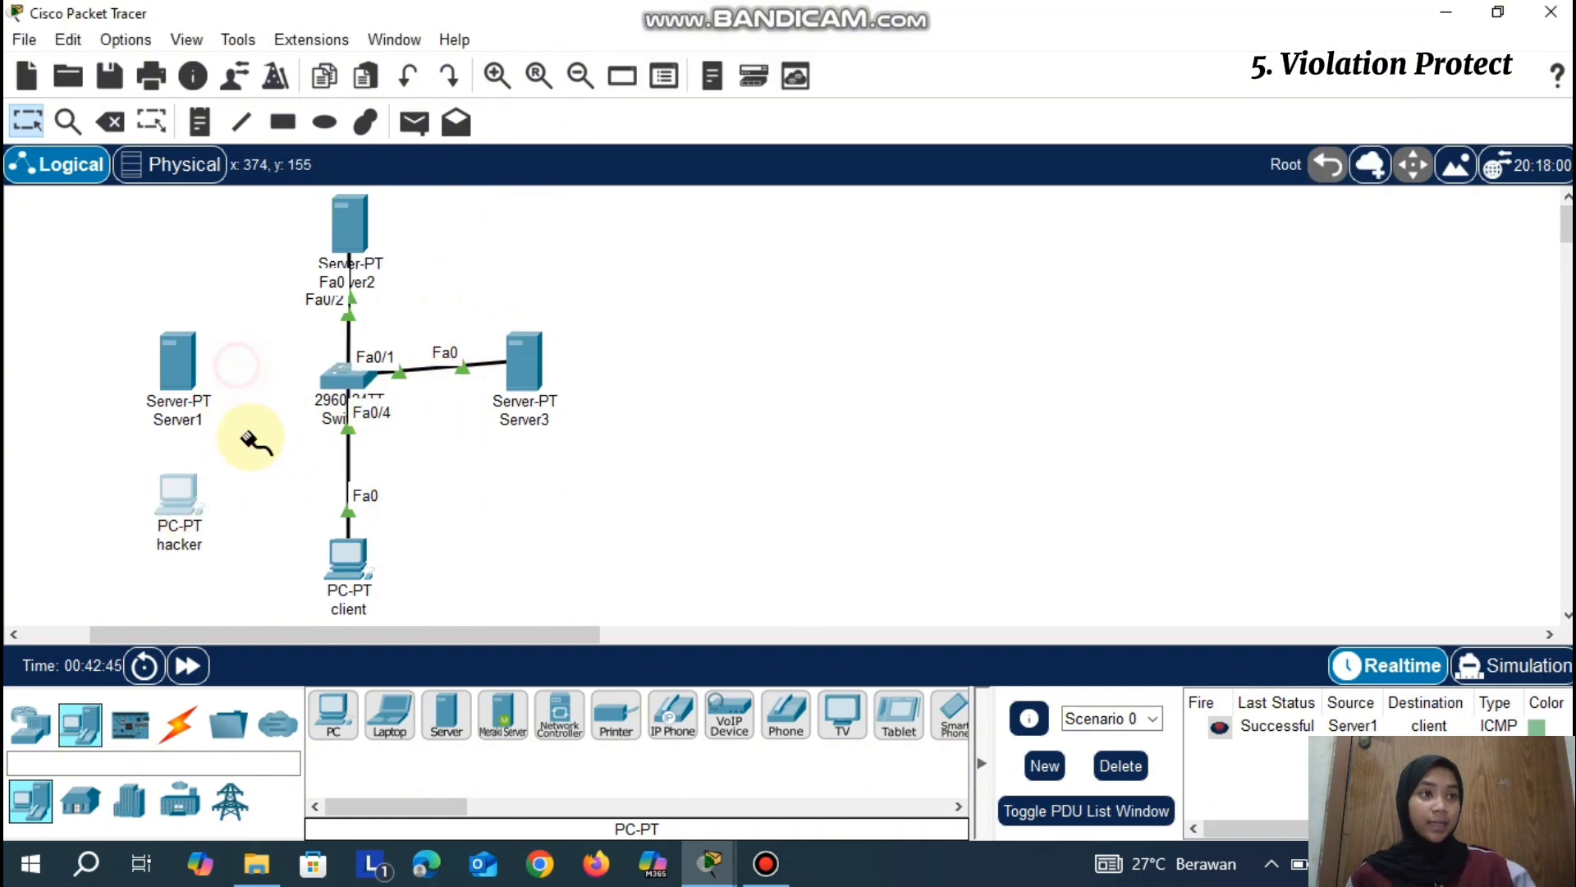
pyautogui.click(178, 497)
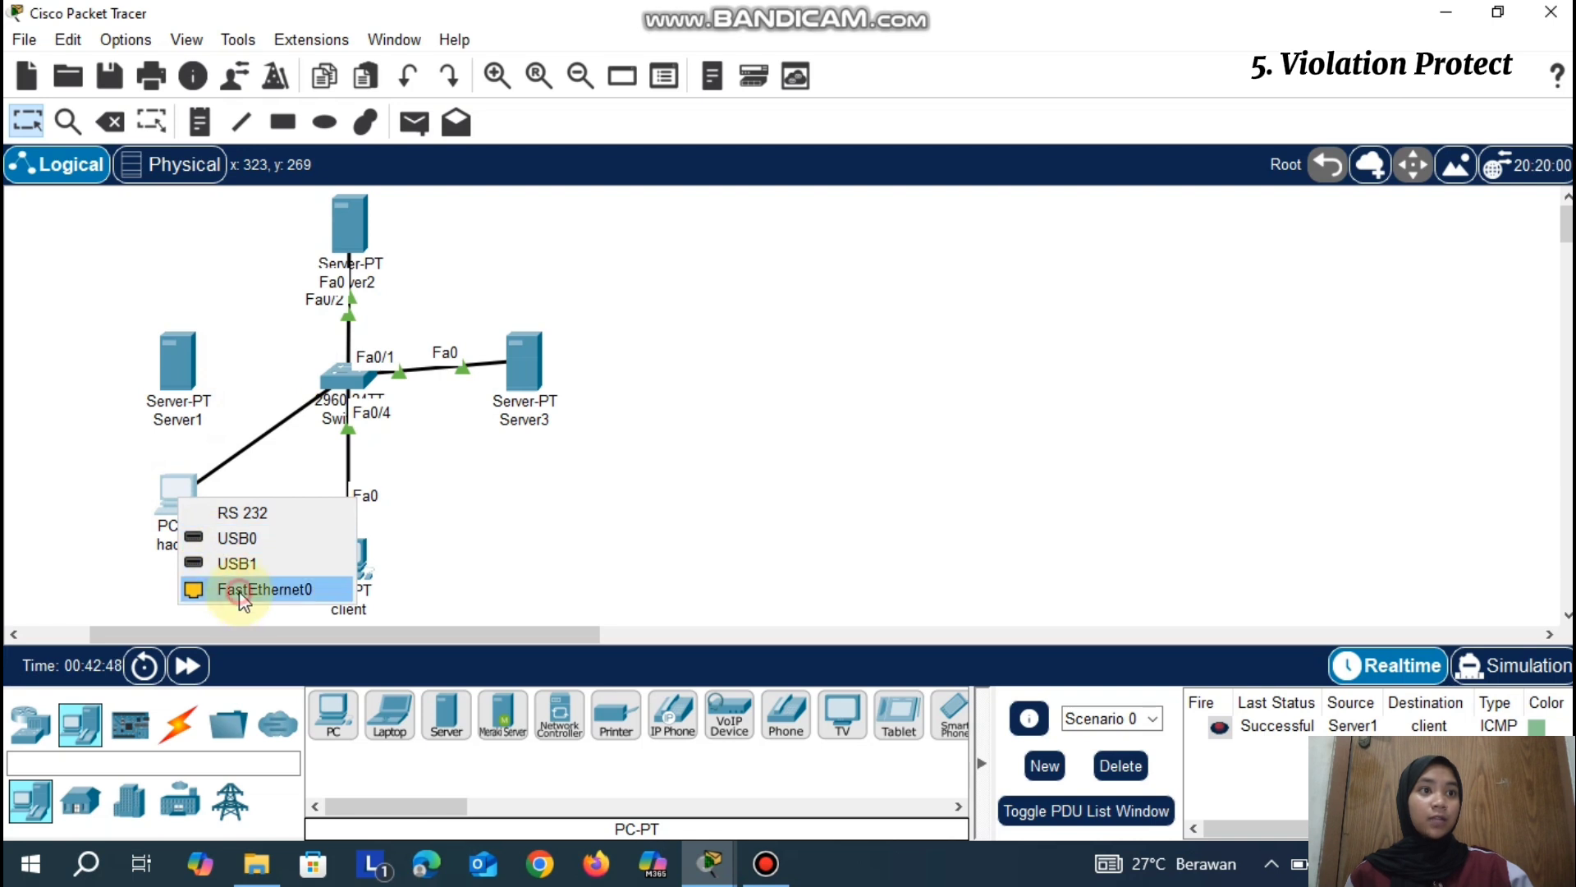
pyautogui.click(246, 588)
pyautogui.click(188, 666)
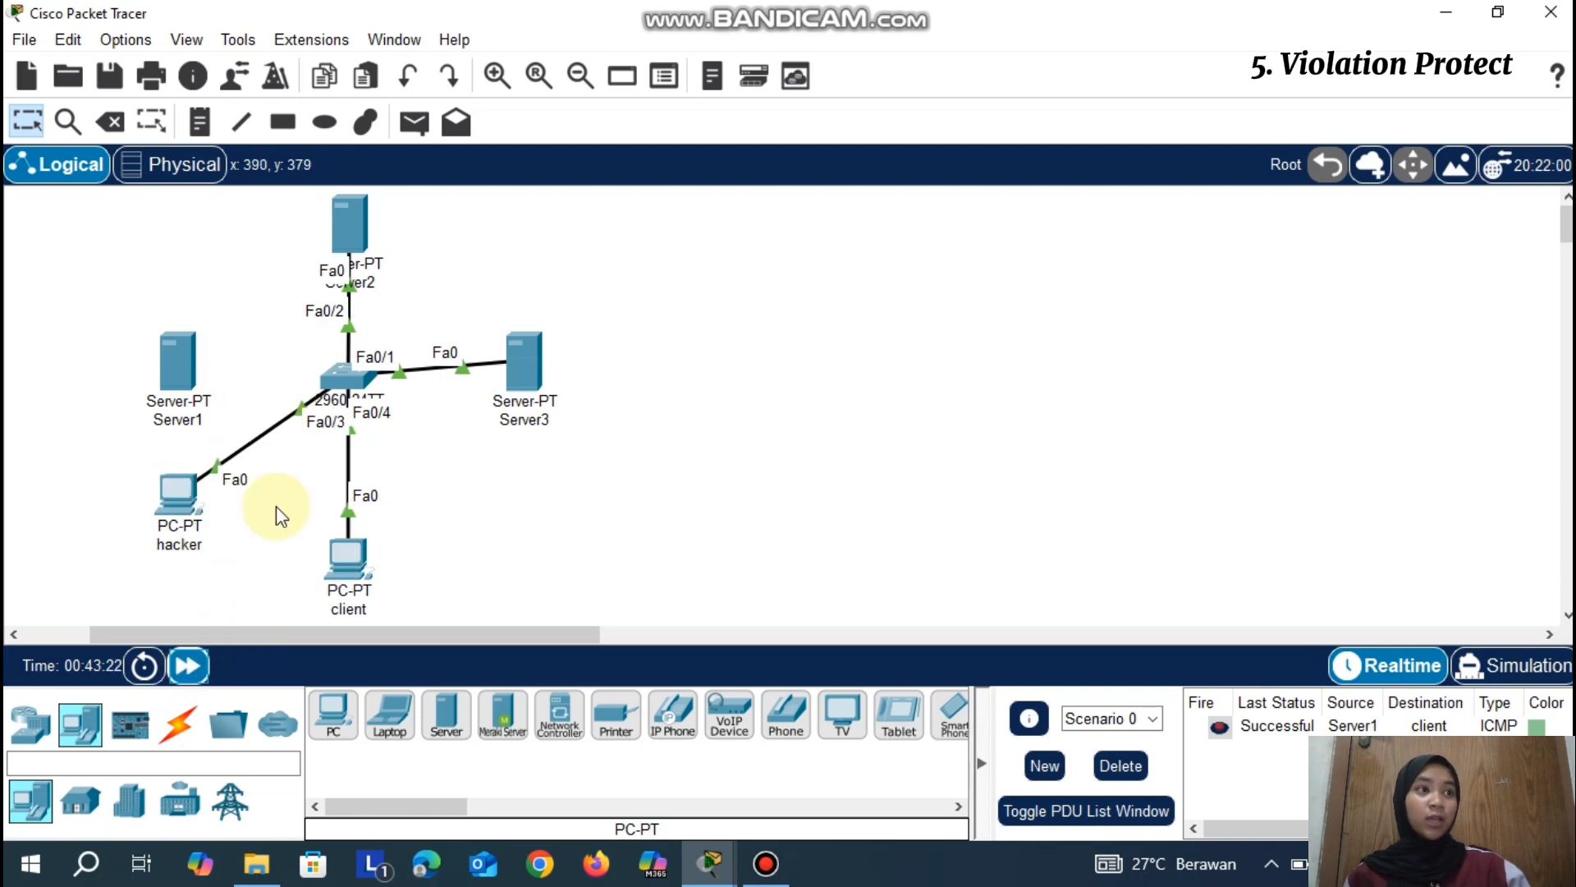
# Send simple PDUs from the hacker PC to Server2, Server3 and the client PC to test violation protect
pyautogui.click(172, 493)
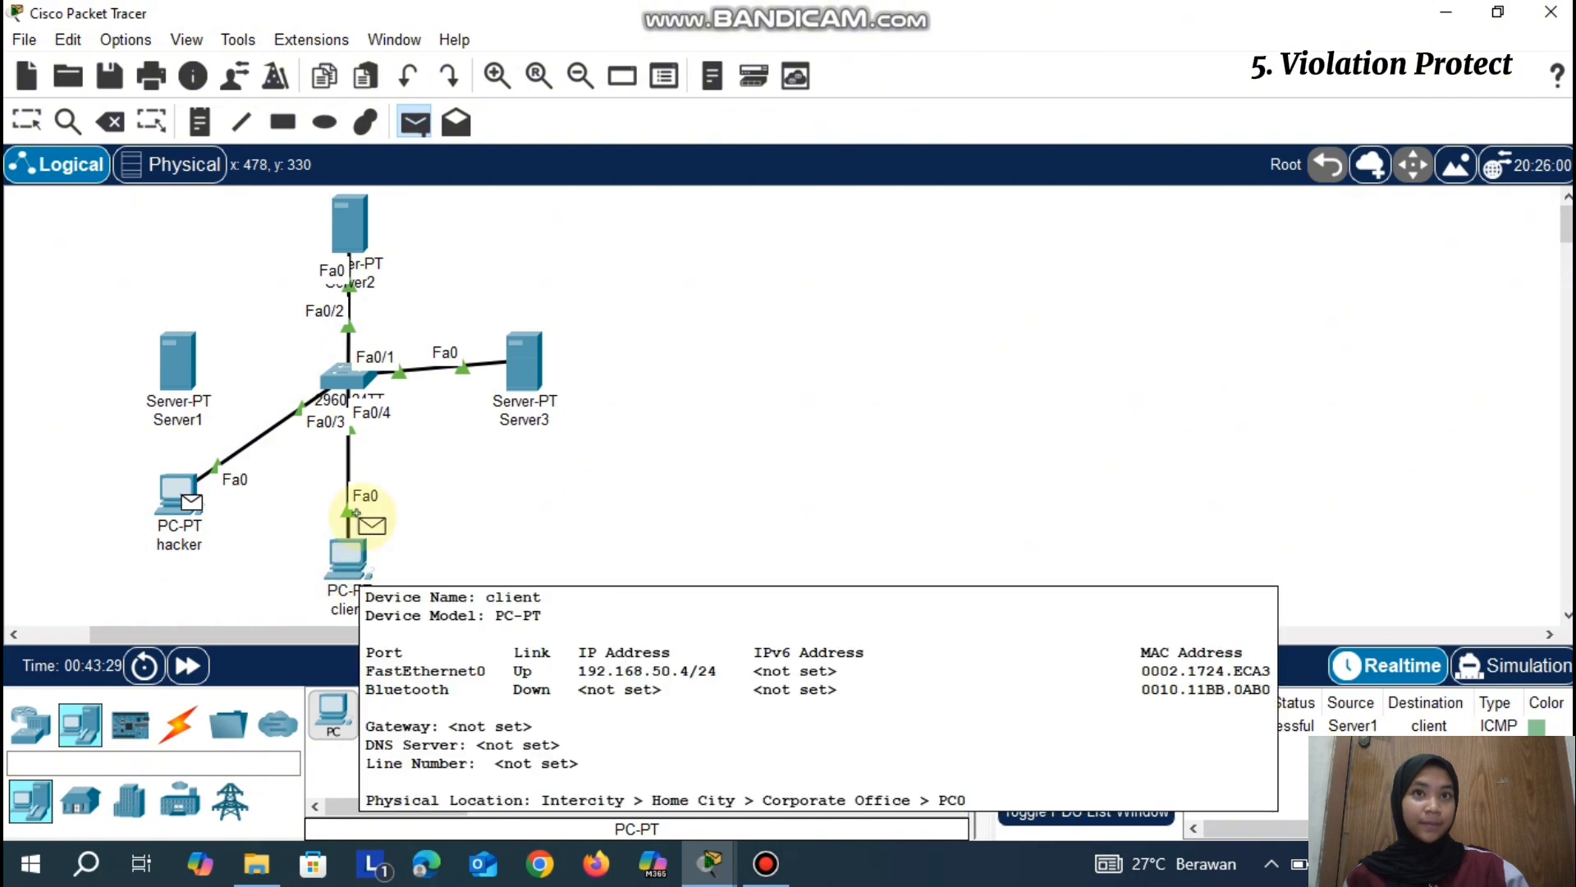
pyautogui.click(356, 207)
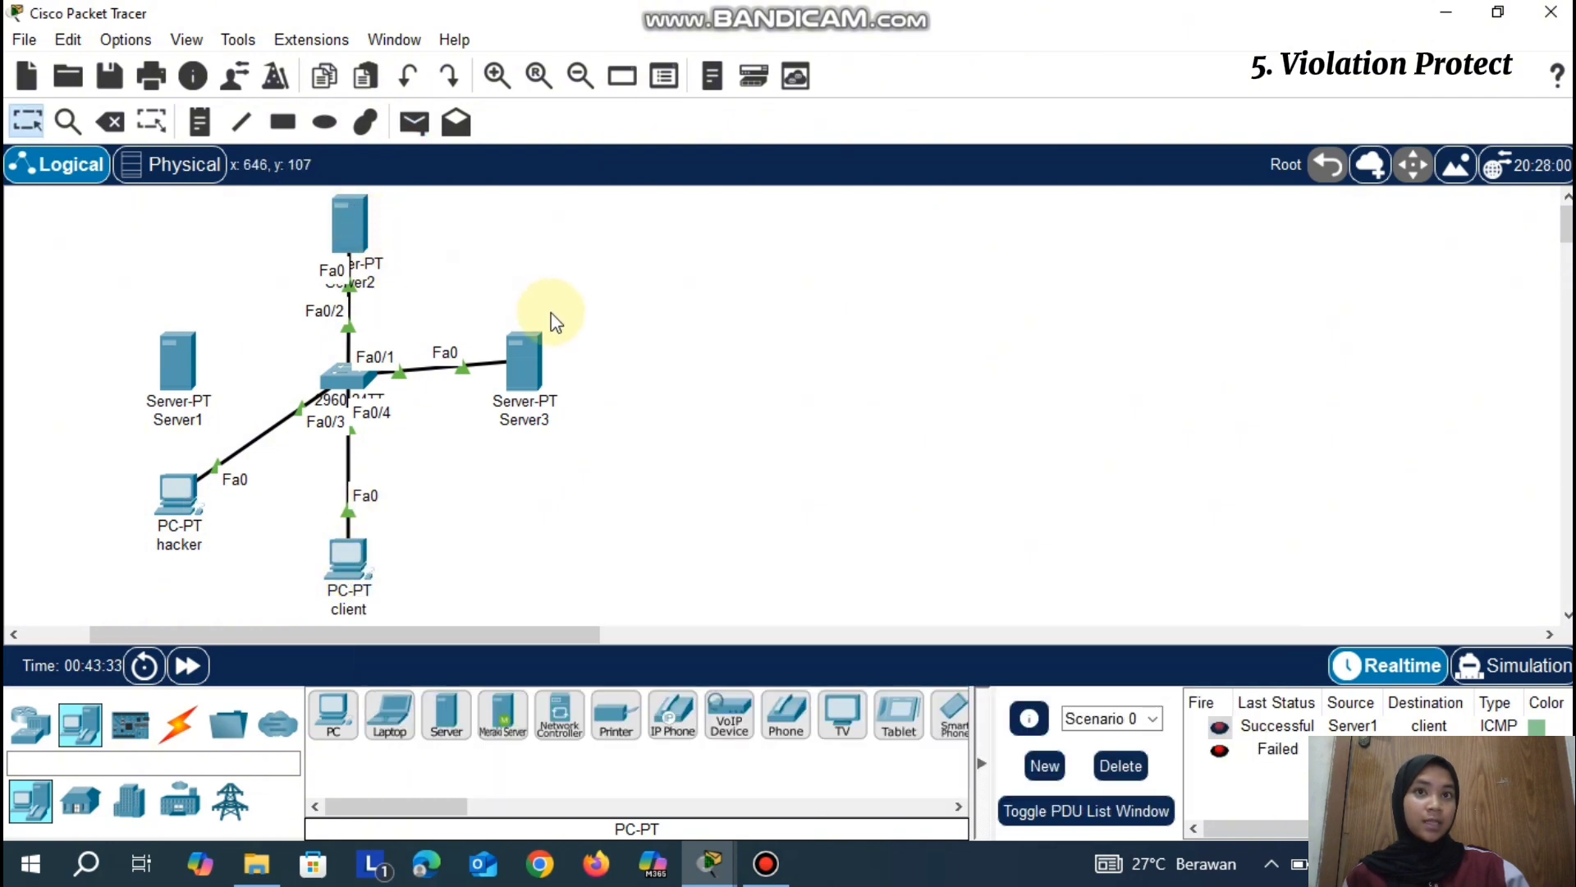
pyautogui.click(414, 121)
pyautogui.click(175, 492)
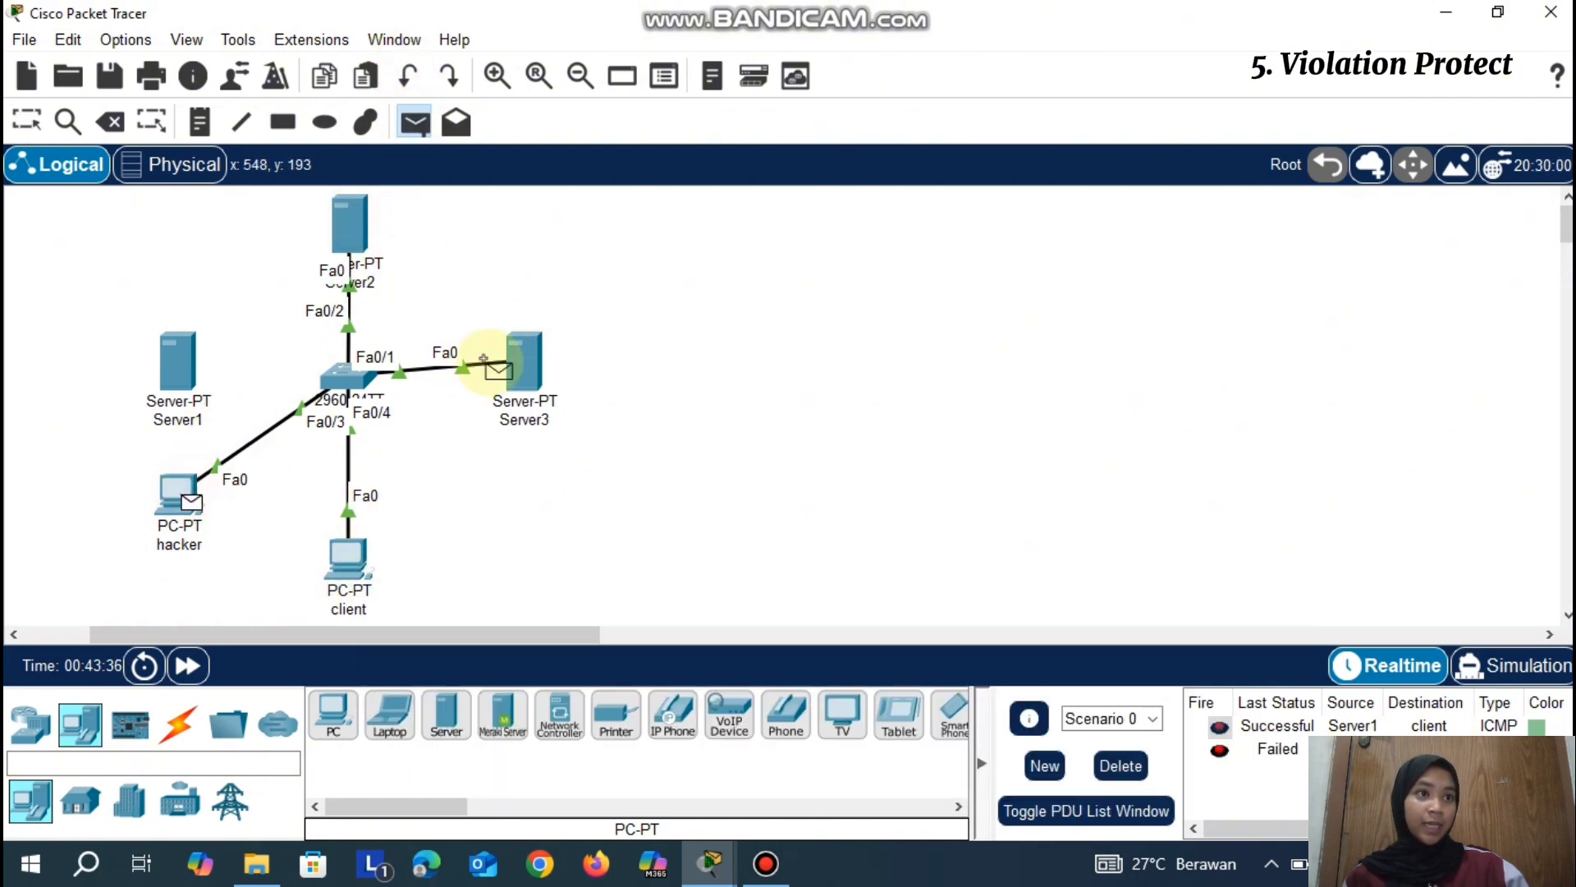
pyautogui.click(521, 365)
pyautogui.click(414, 122)
pyautogui.click(175, 493)
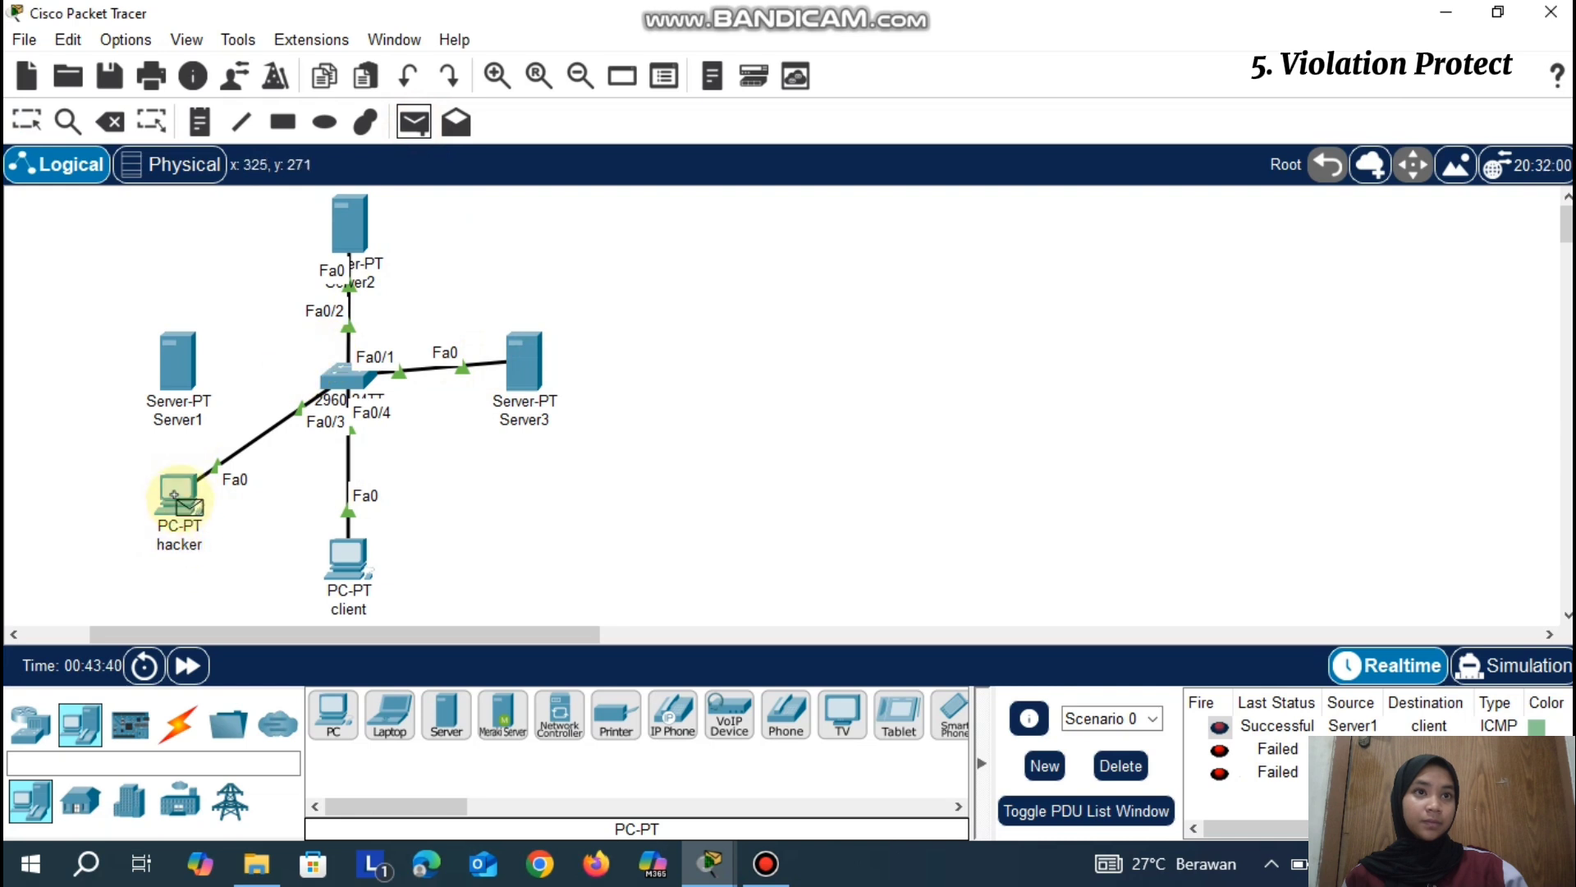
pyautogui.click(346, 559)
pyautogui.click(181, 493)
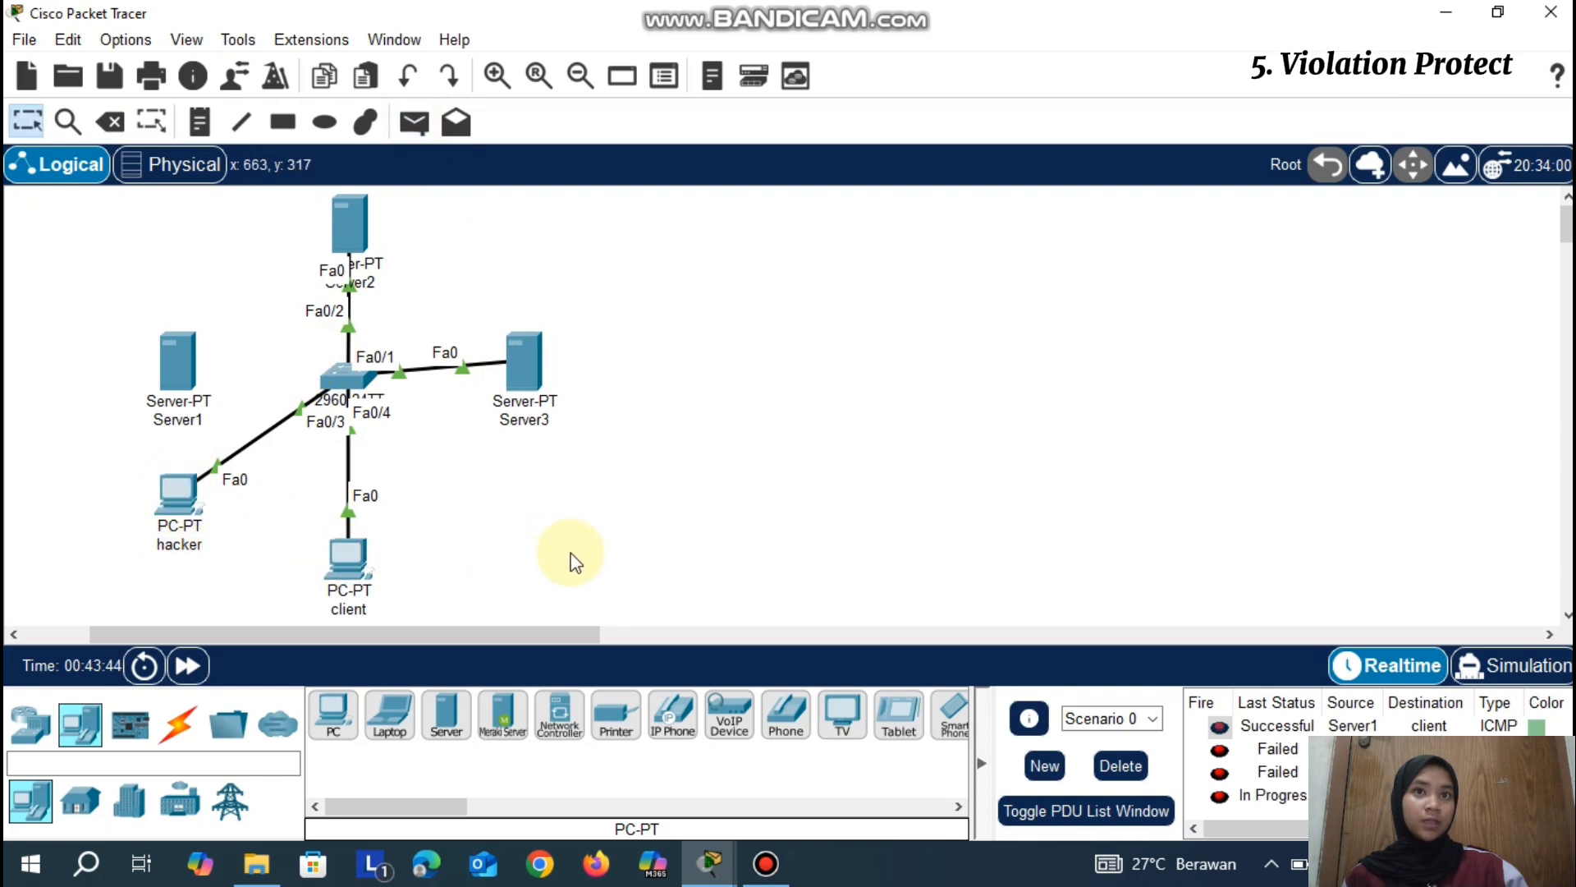
# Clear the PDU results, reattach the fa0/3 cable from hacker to Server1, and fast-forward the simulation time
pyautogui.click(1120, 766)
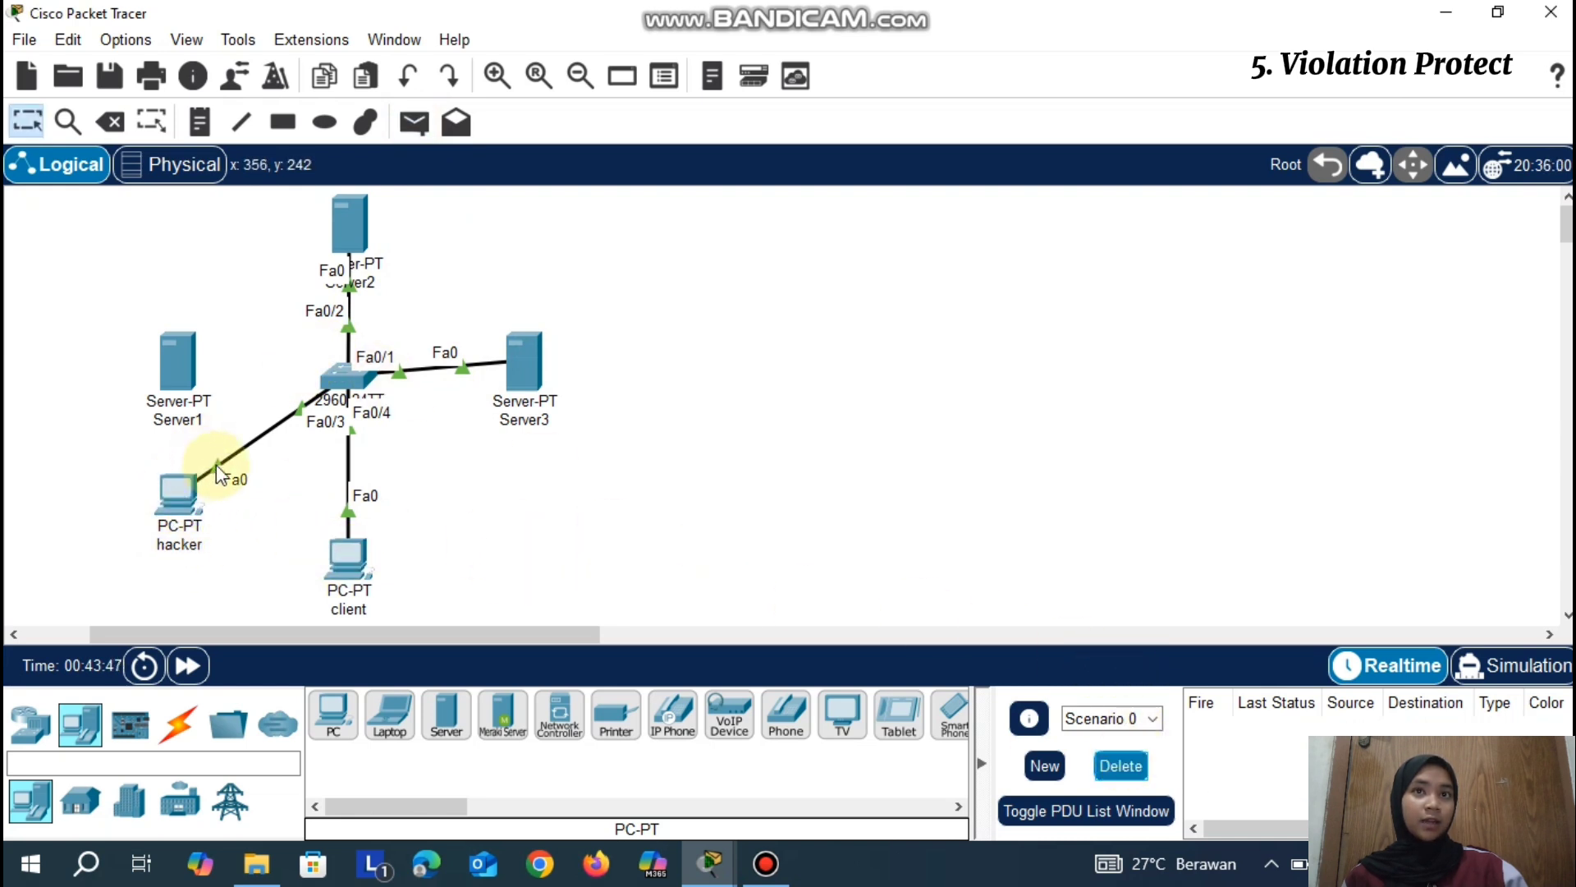
pyautogui.moveTo(215, 465); pyautogui.dragTo(182, 370)
pyautogui.click(234, 380)
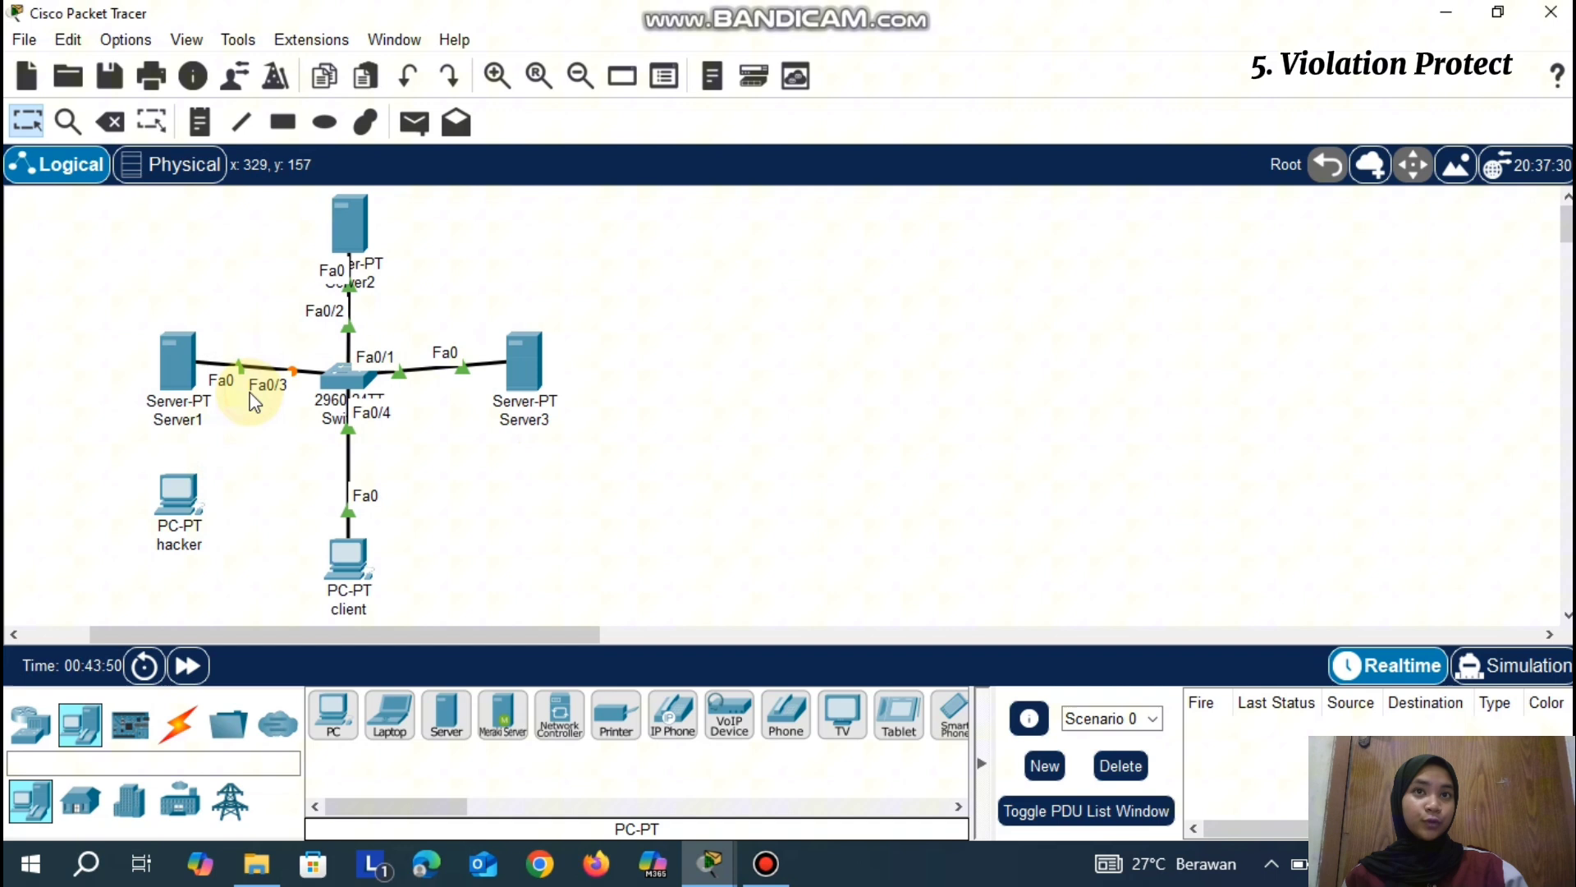
pyautogui.click(188, 665)
# Send simple PDUs from Server1 to the client PC, from Server2 to Server1, and from Server1 to Server2
pyautogui.click(415, 123)
pyautogui.click(176, 358)
pyautogui.click(348, 555)
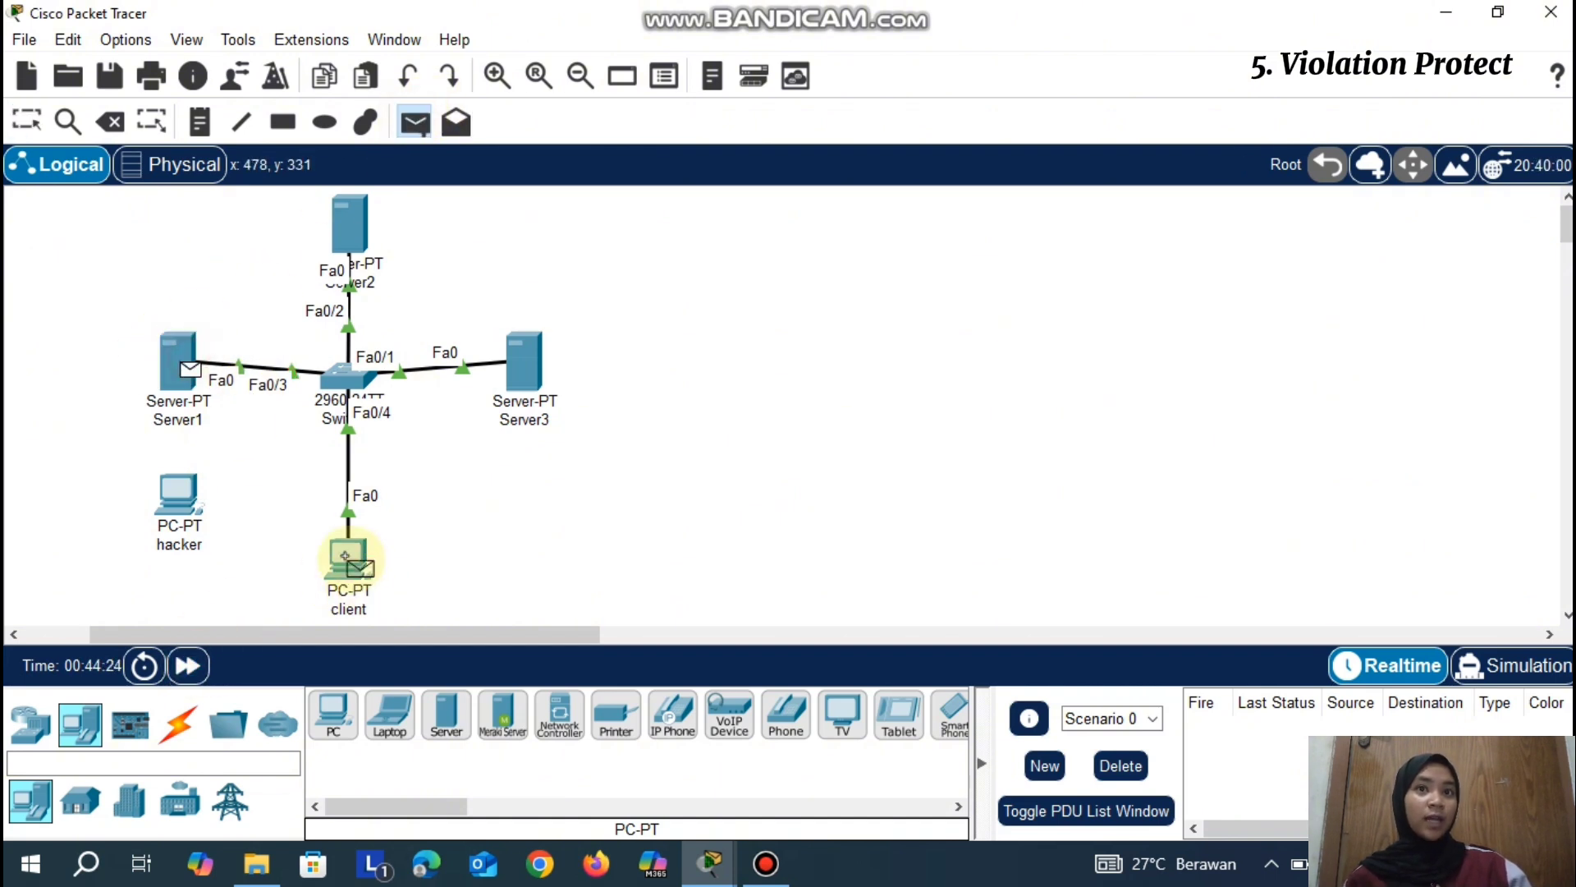
pyautogui.click(414, 123)
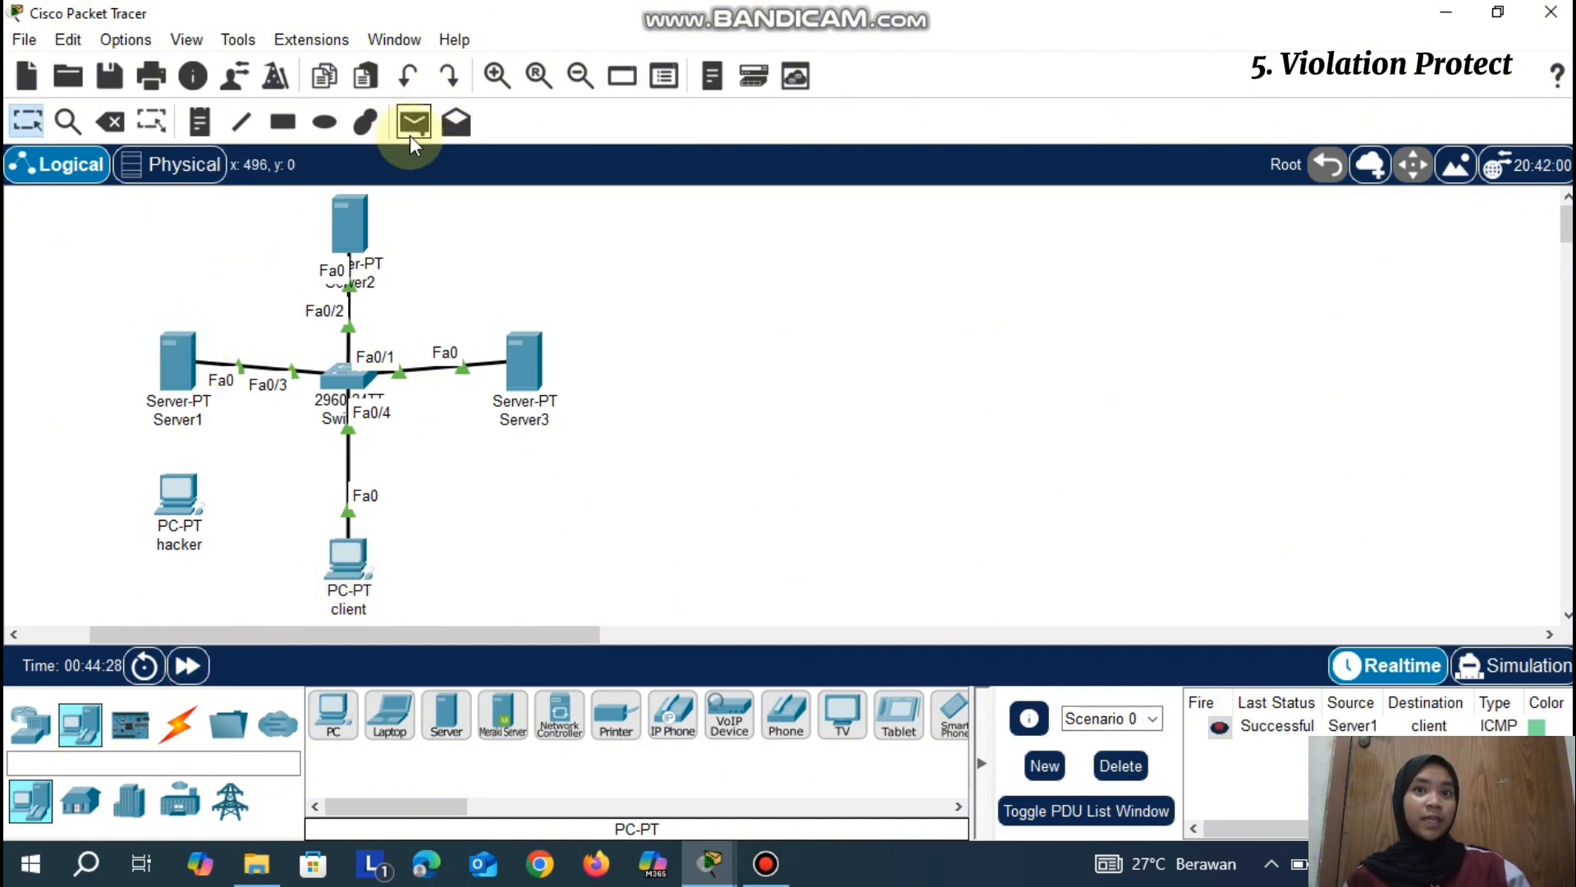
pyautogui.click(346, 225)
pyautogui.click(181, 356)
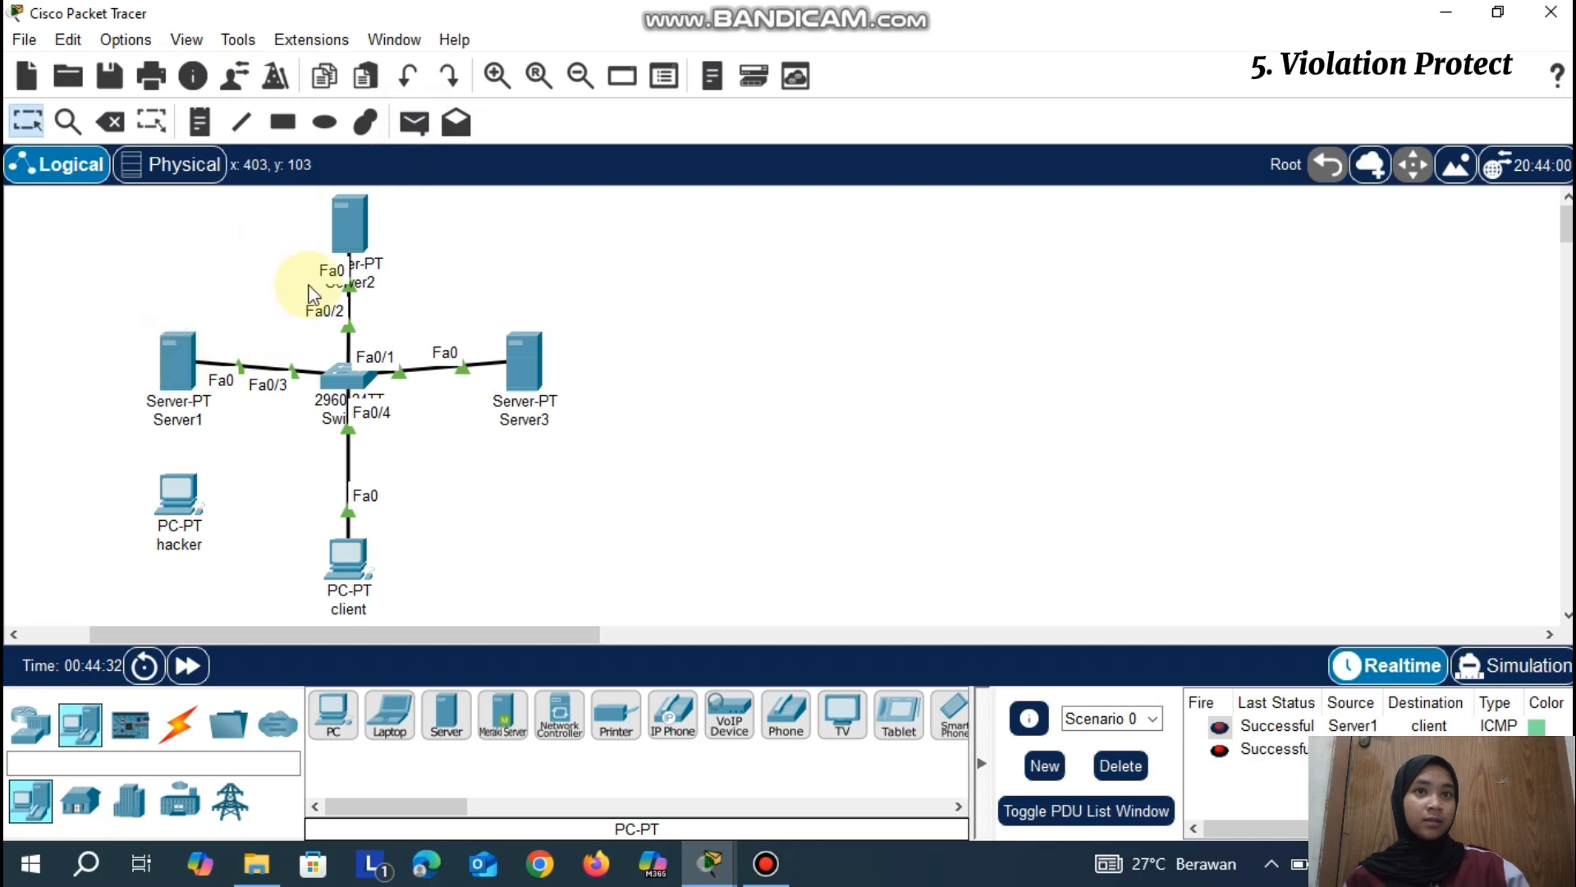
pyautogui.click(419, 124)
pyautogui.click(176, 355)
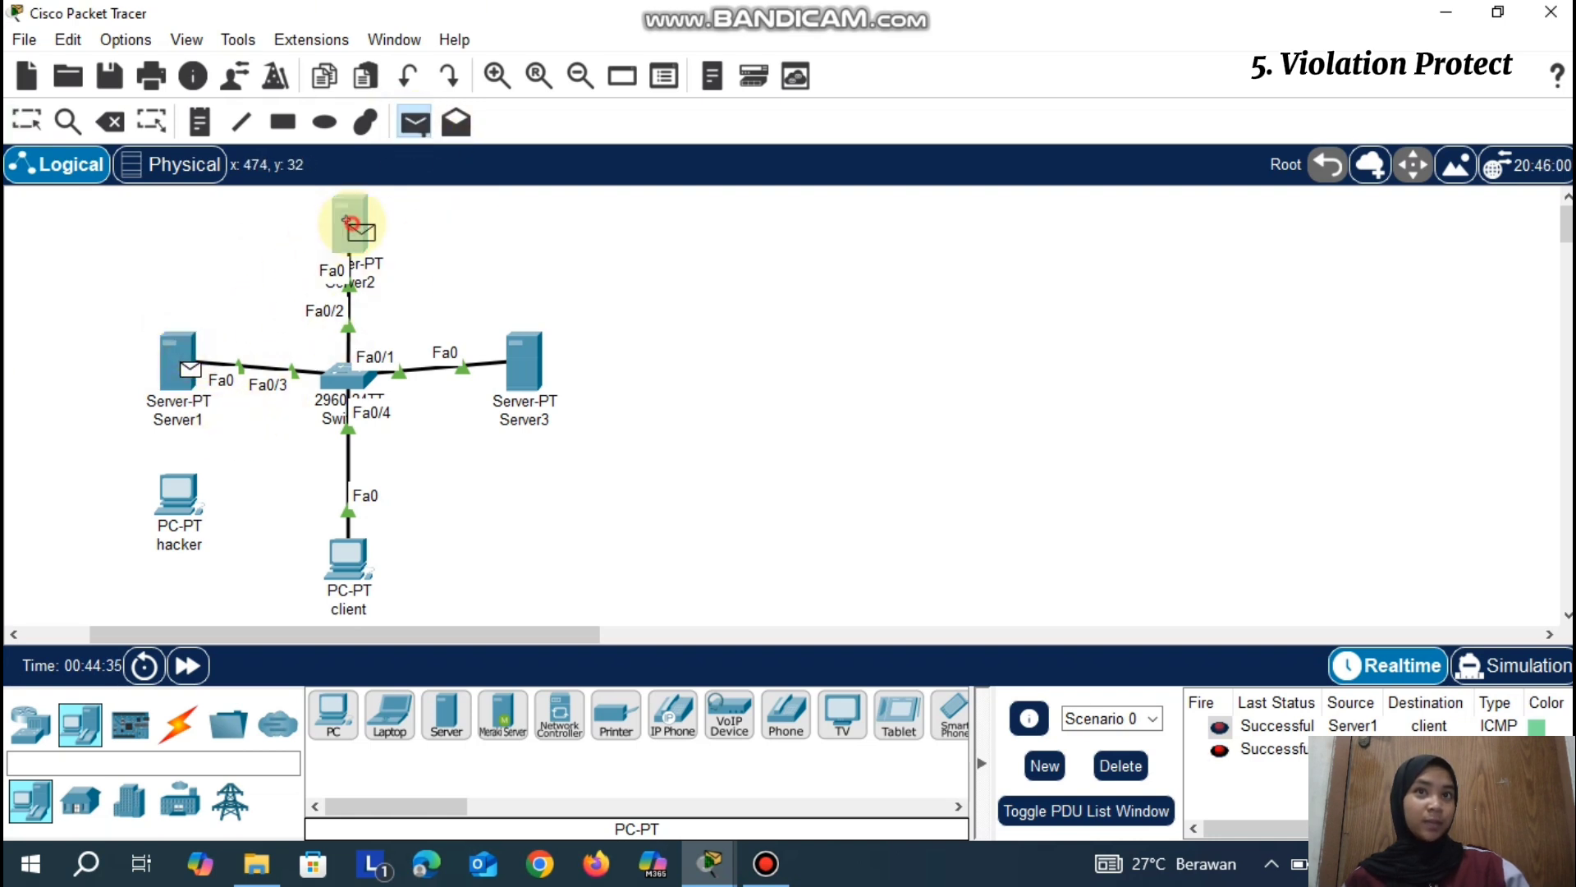
pyautogui.click(350, 220)
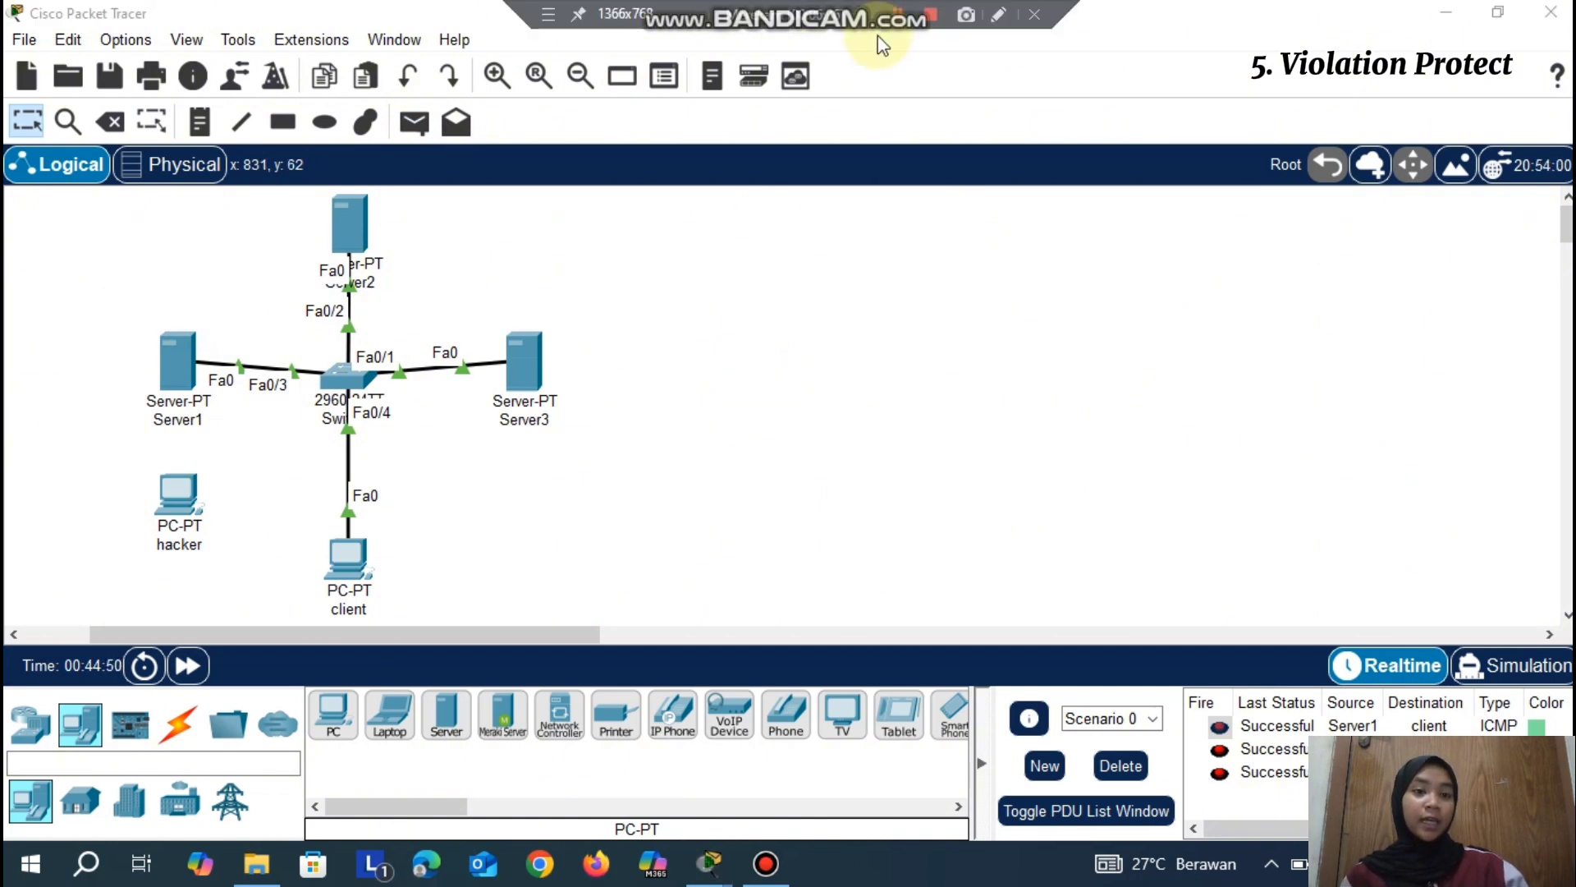
# Clear the PDU results and add a new server near the client PC, moving hacker and Server1 to make room
pyautogui.moveTo(932, 15)
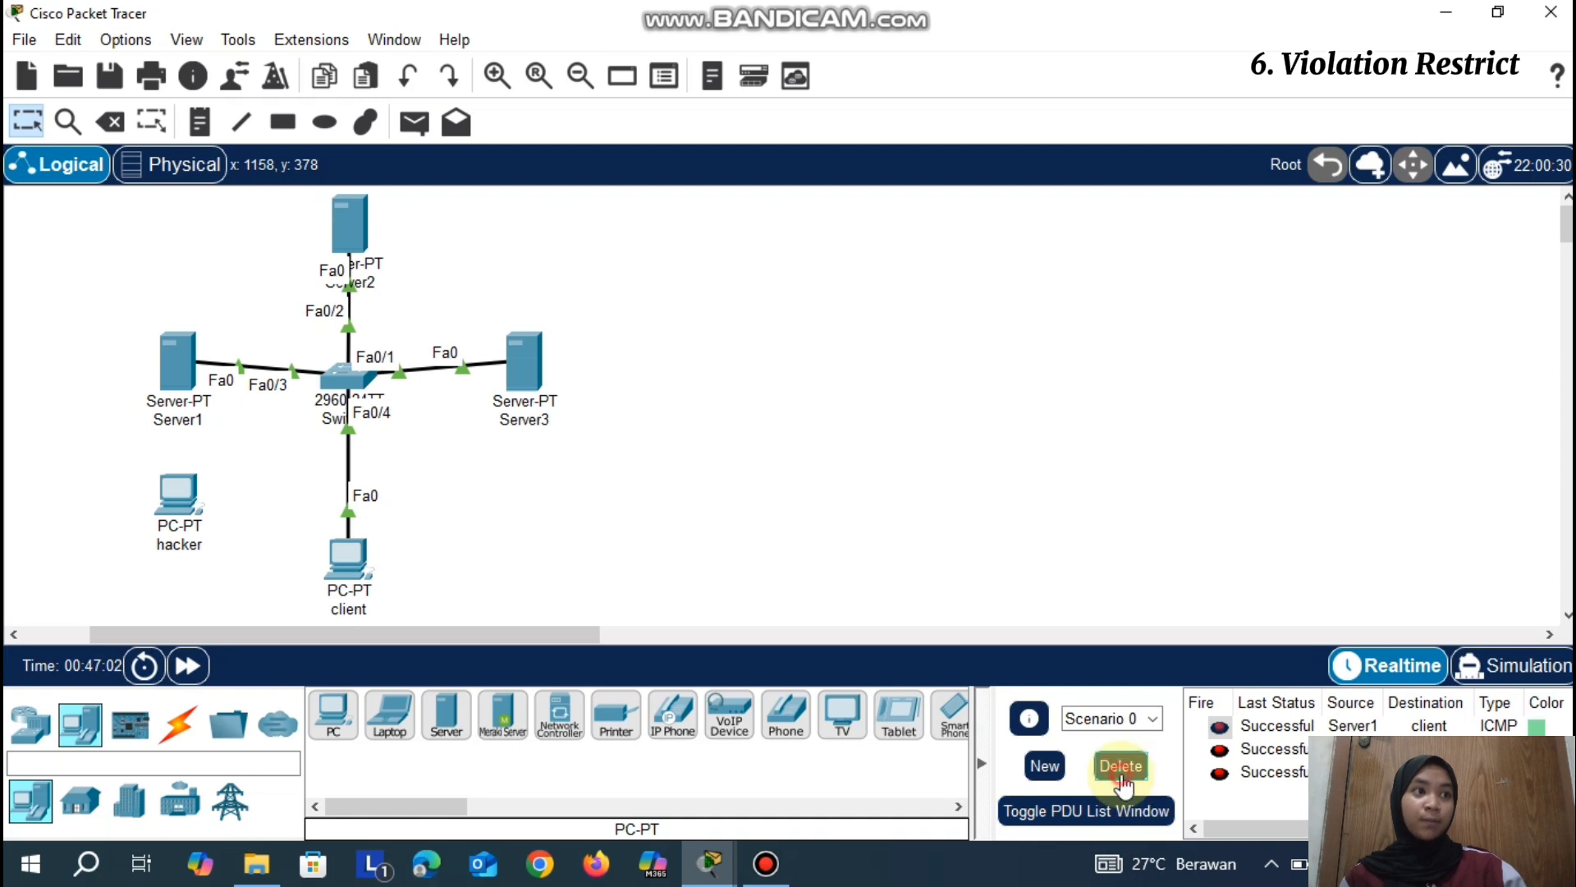
pyautogui.click(1120, 765)
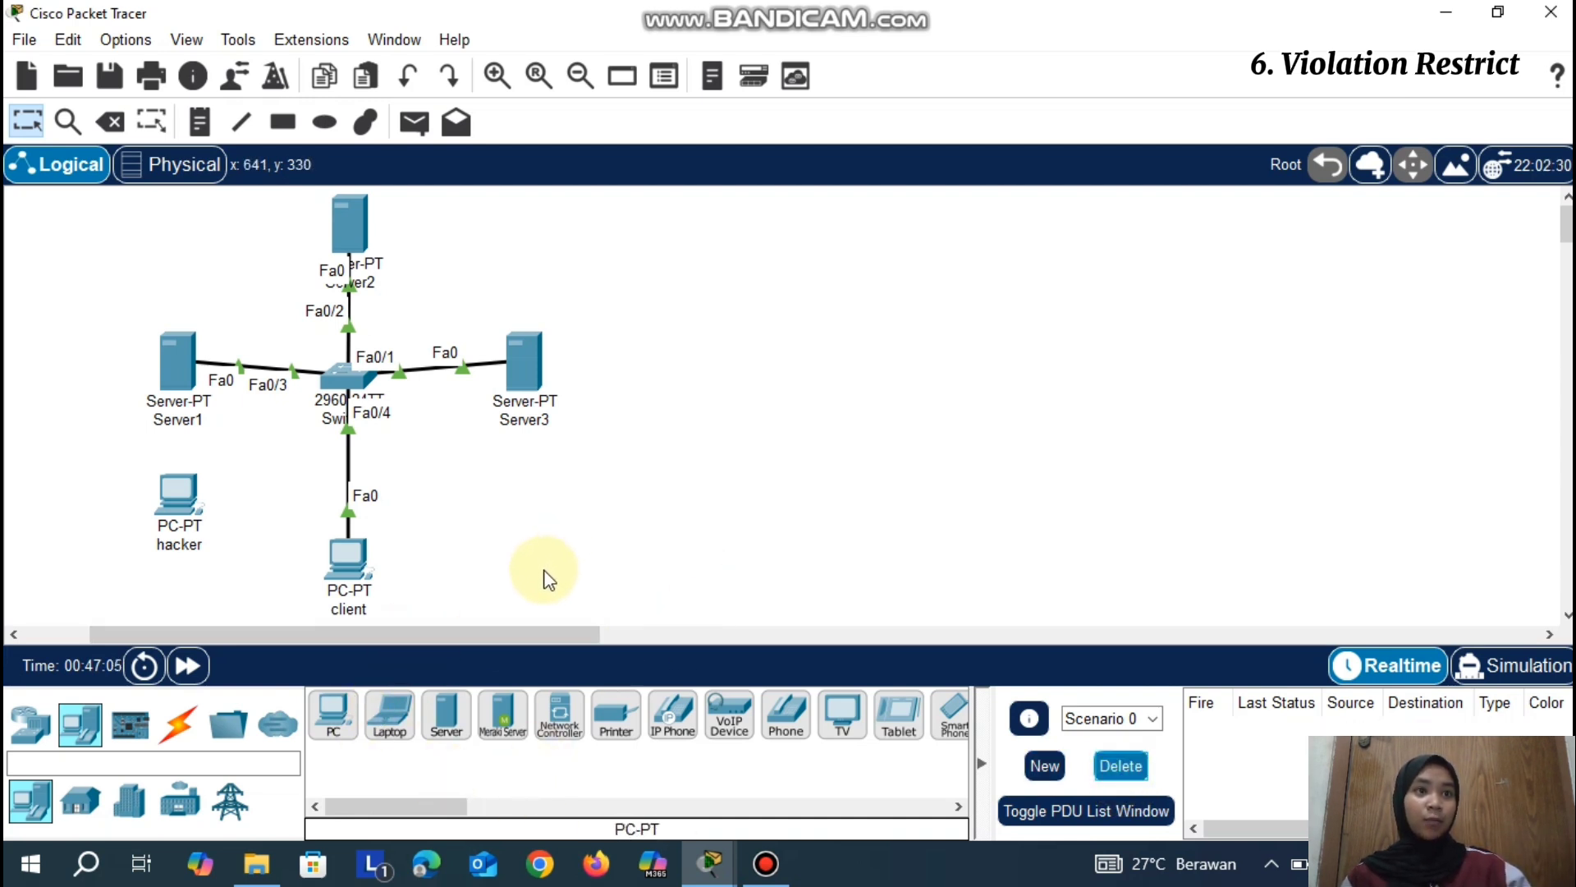
pyautogui.moveTo(170, 545); pyautogui.dragTo(74, 511)
pyautogui.click(447, 721)
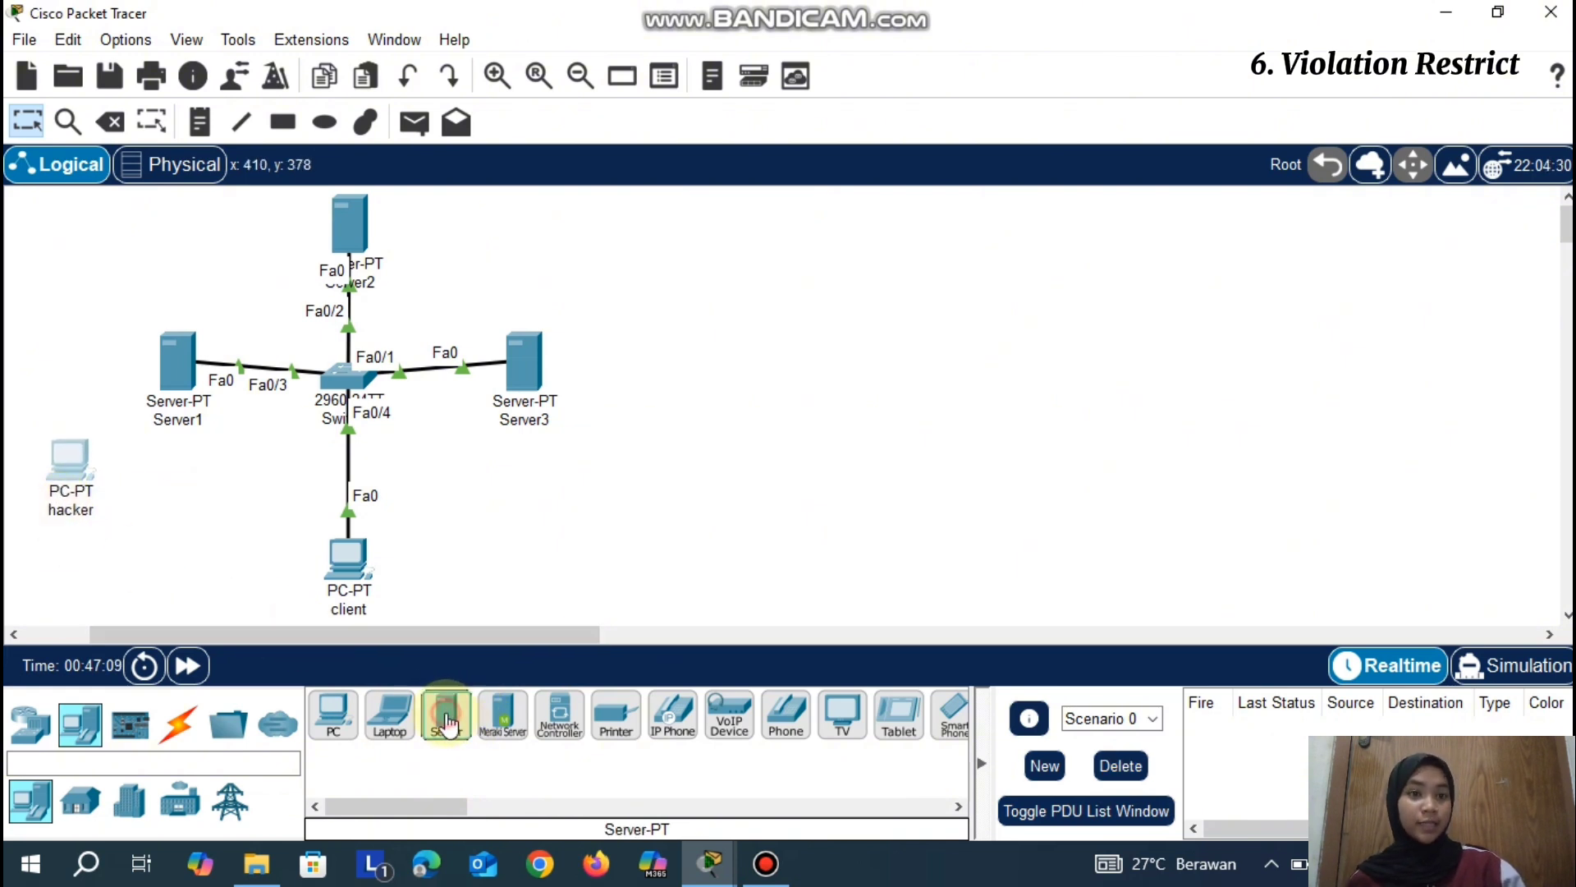
pyautogui.click(201, 519)
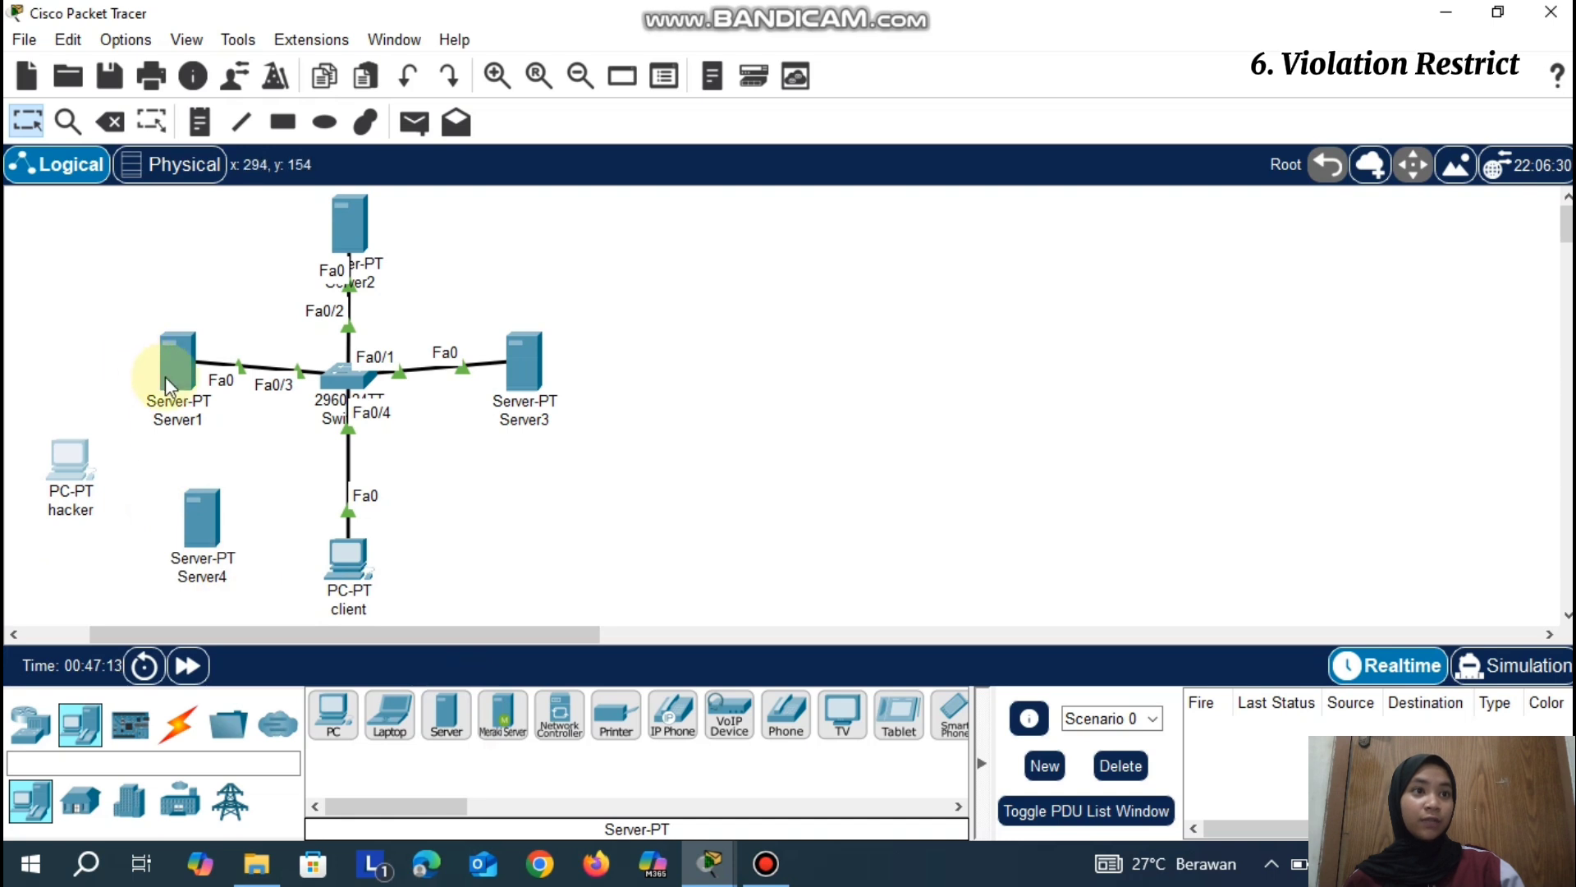
pyautogui.moveTo(178, 379); pyautogui.dragTo(143, 212)
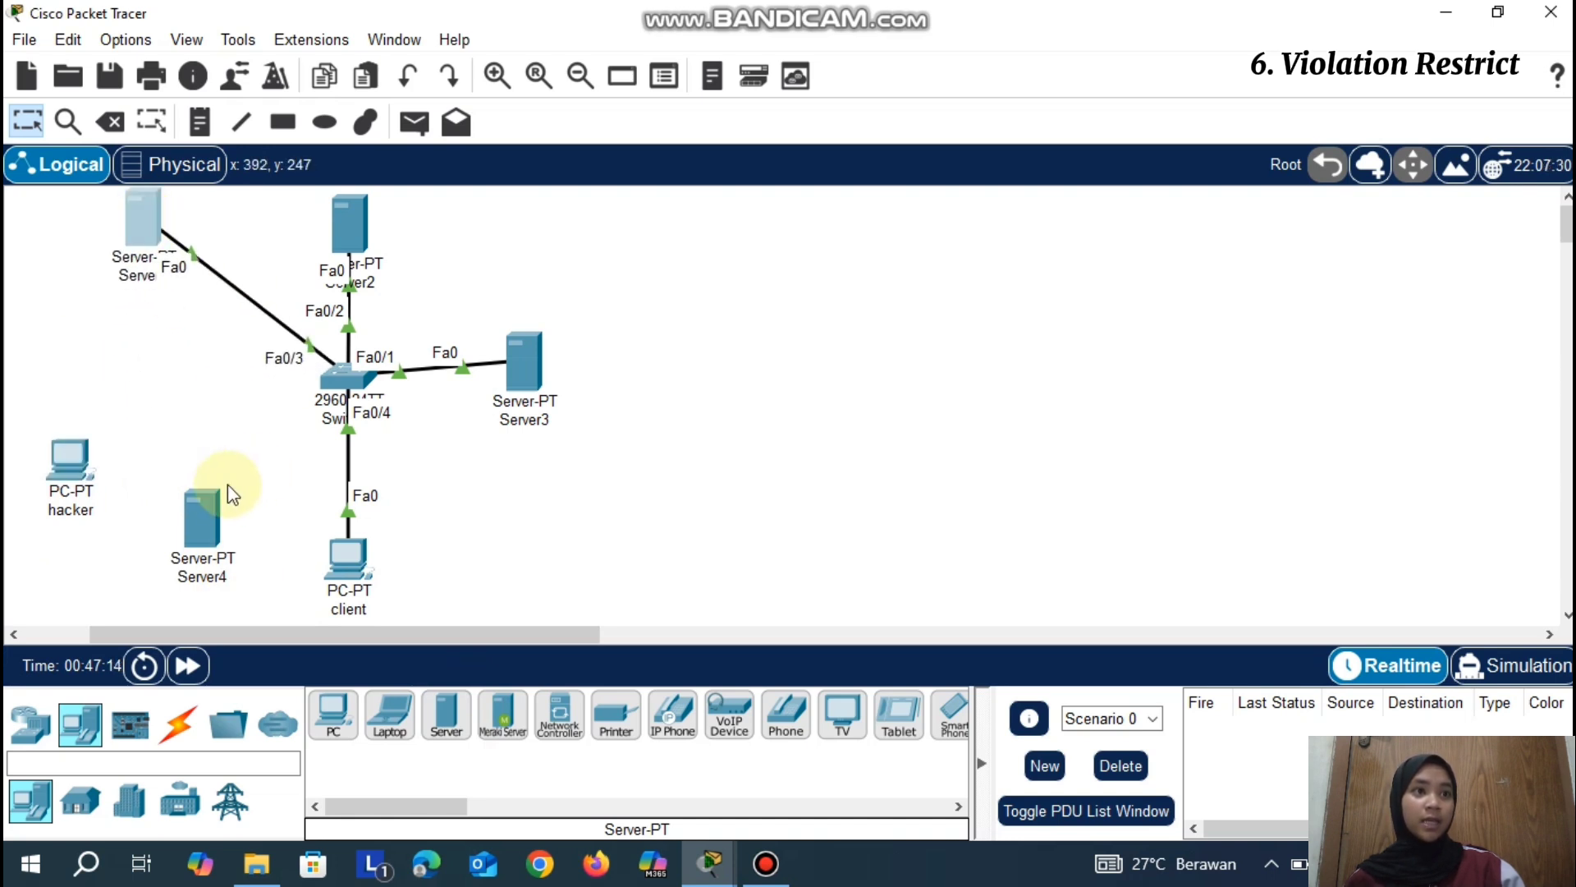
pyautogui.moveTo(206, 510)
pyautogui.mouseDown()
pyautogui.moveTo(203, 435)
pyautogui.moveTo(196, 489)
pyautogui.mouseUp()
pyautogui.moveTo(139, 227); pyautogui.dragTo(142, 280)
# Connect Switch0 to Server4 with an automatically chosen connection type
pyautogui.click(183, 726)
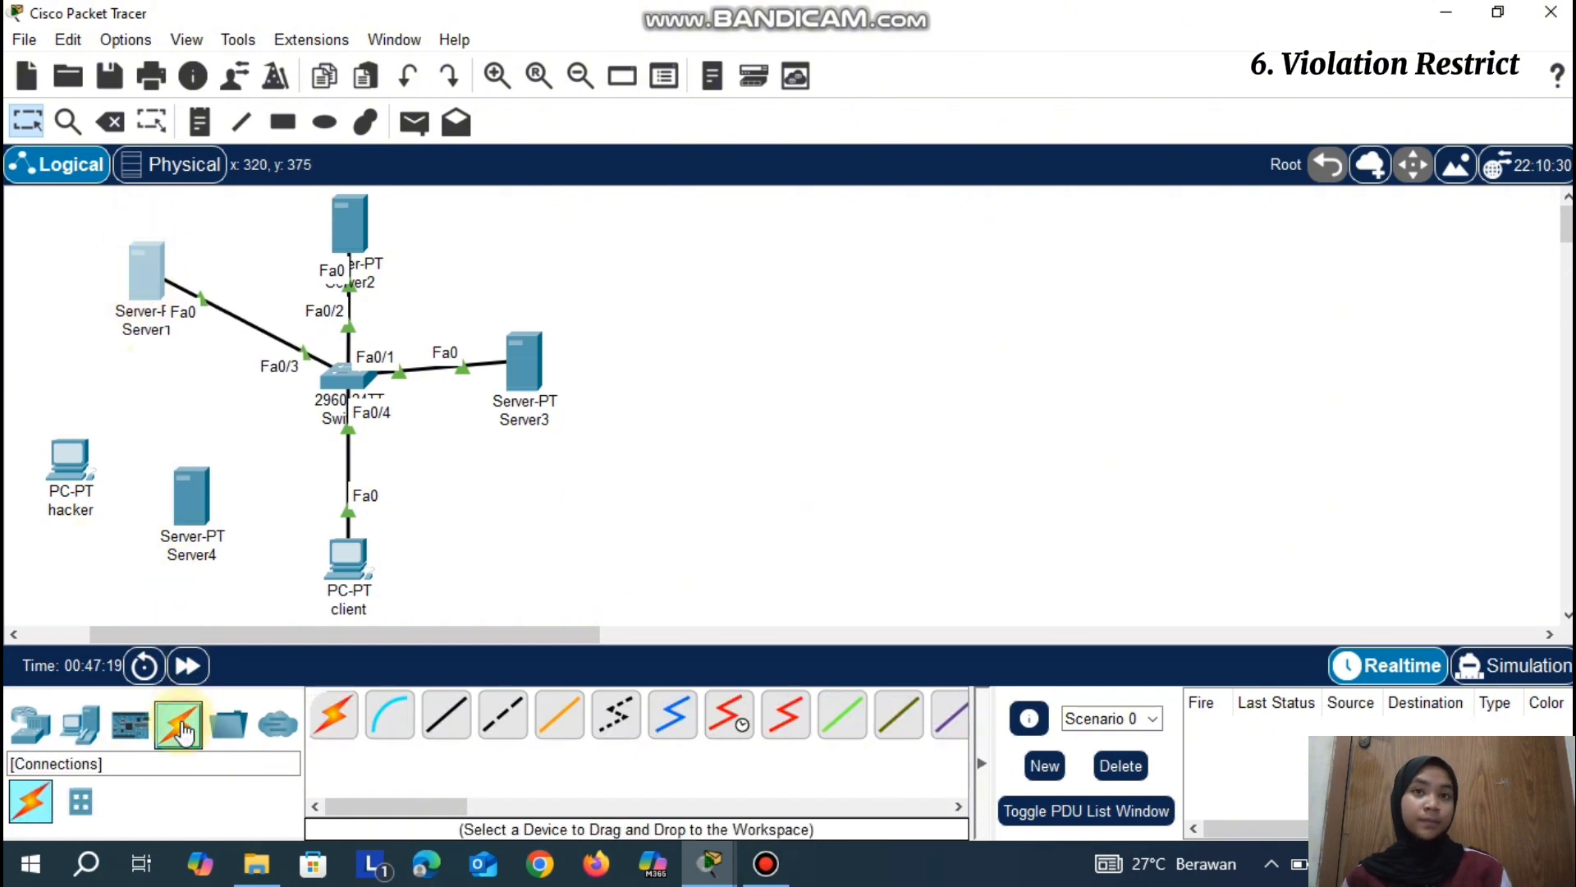
pyautogui.click(332, 715)
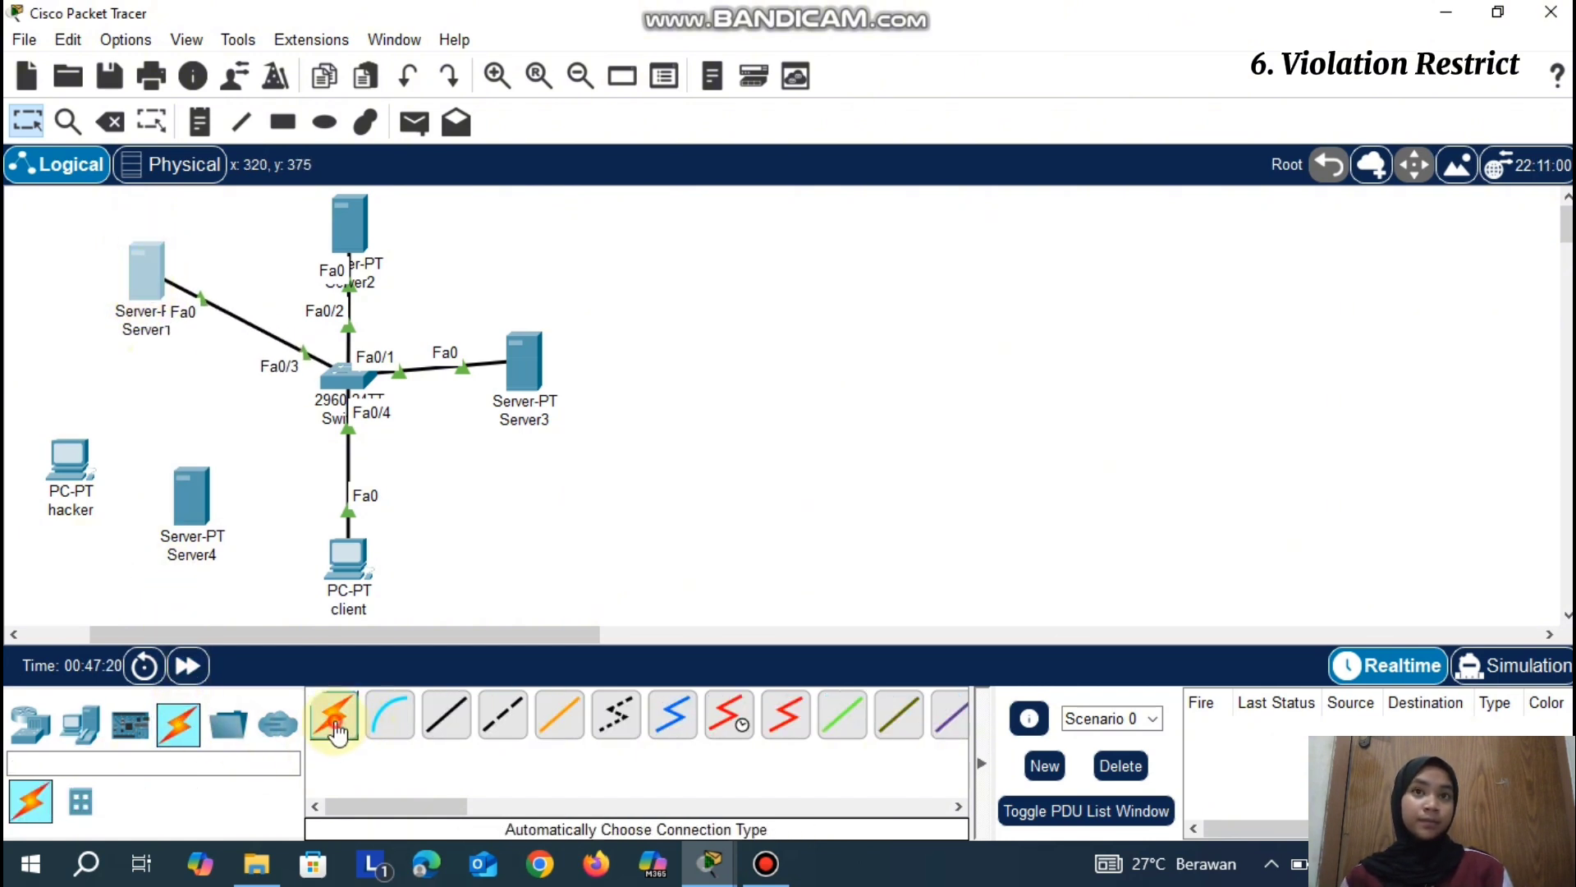
pyautogui.click(337, 386)
pyautogui.click(207, 500)
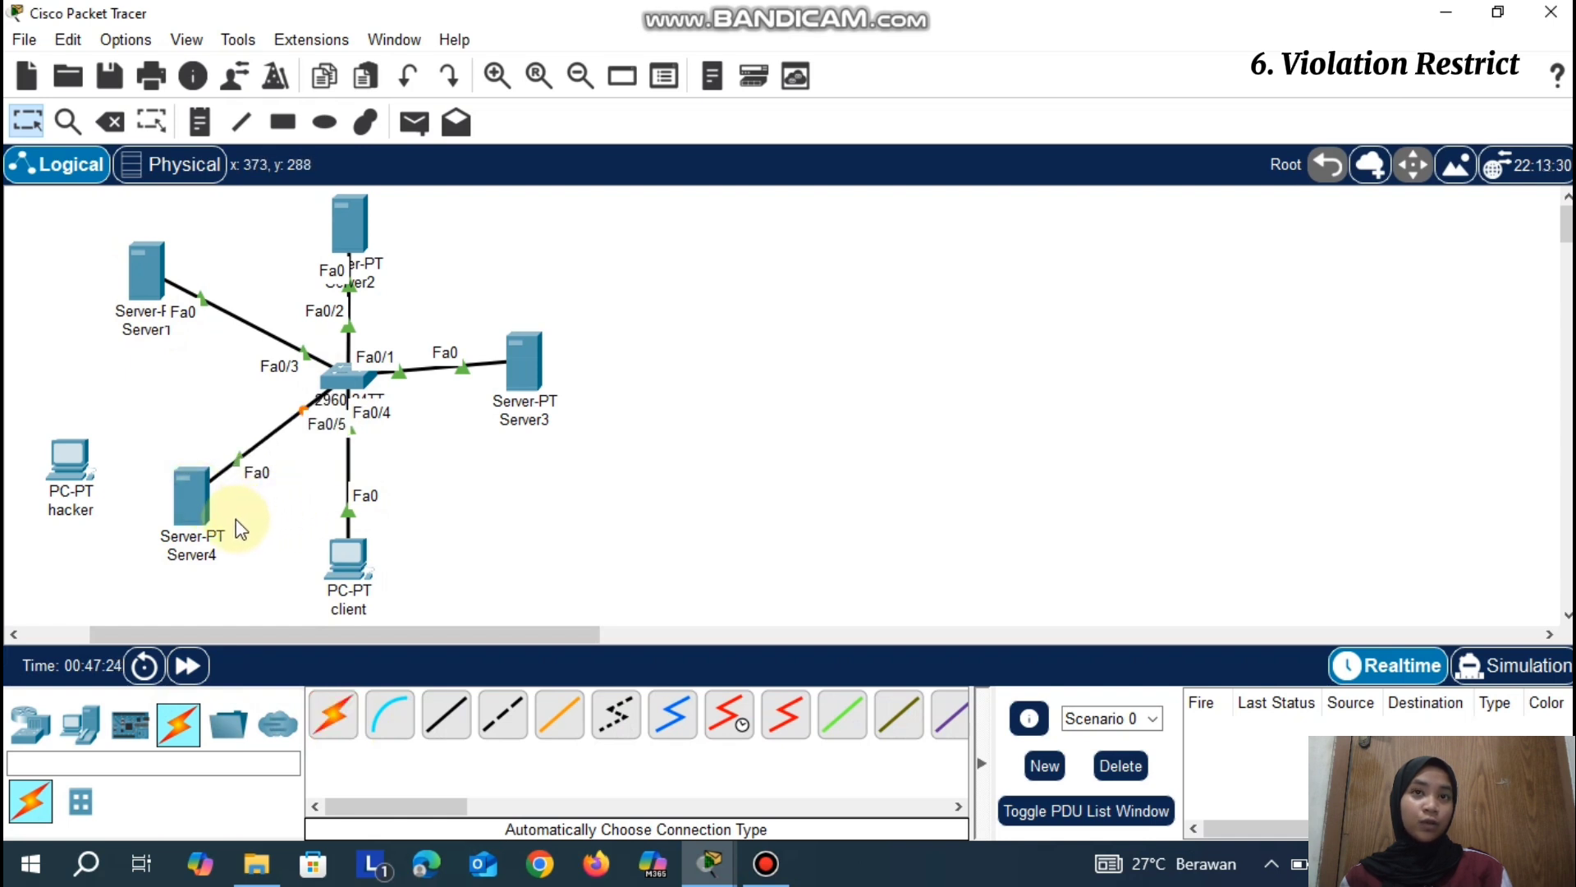
# Set Server4's static IPv4 address to 192.168.50.6 with subnet mask 255.255.255.0, and close its window
pyautogui.click(187, 491)
pyautogui.click(751, 83)
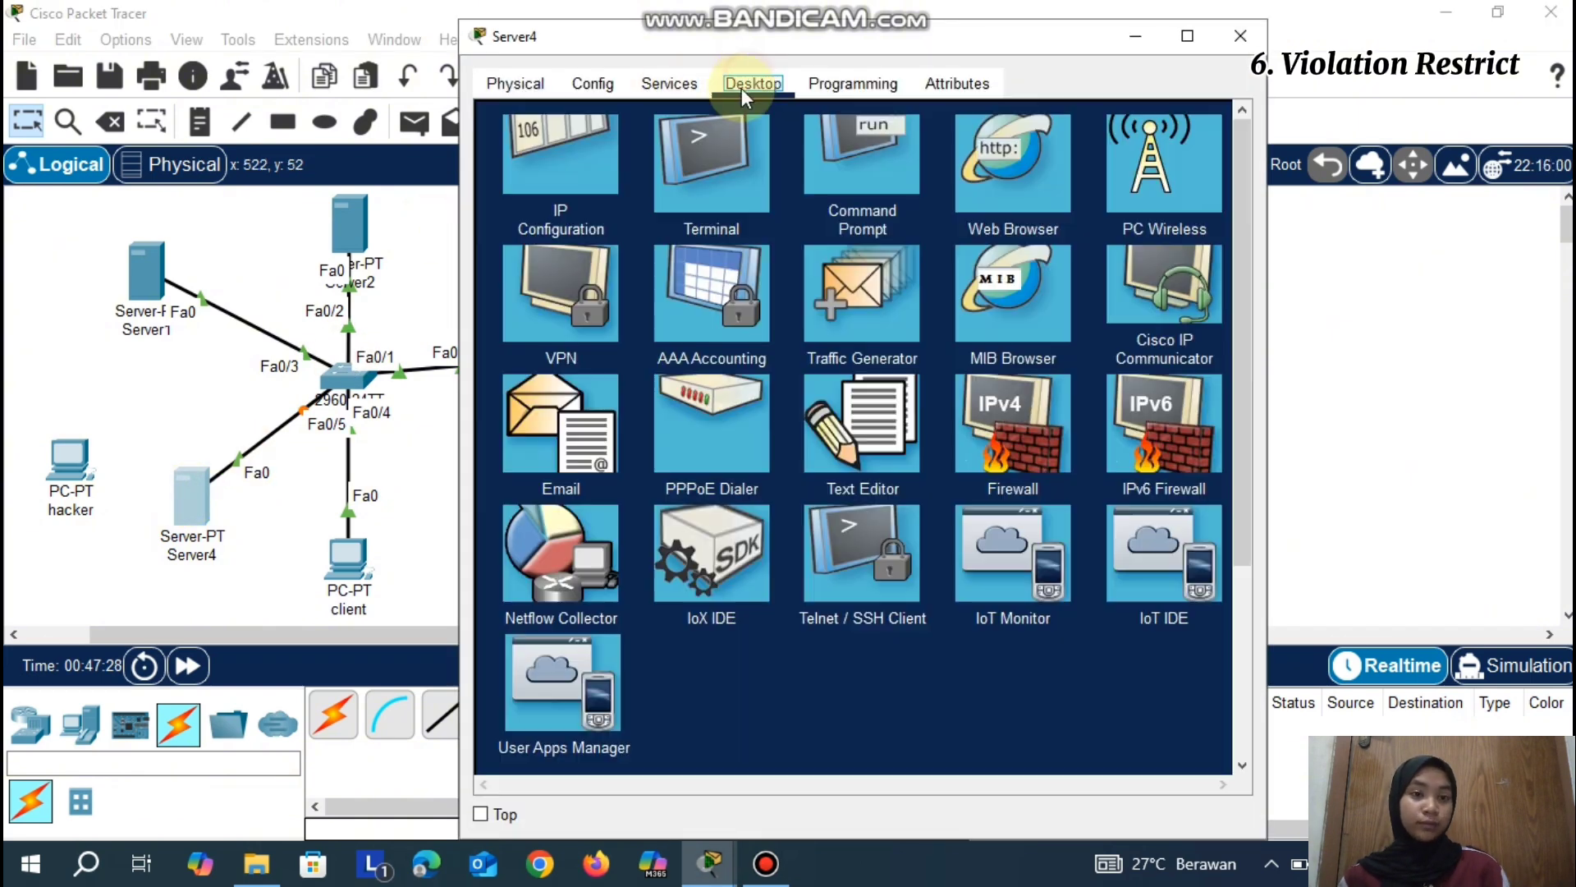
pyautogui.click(519, 185)
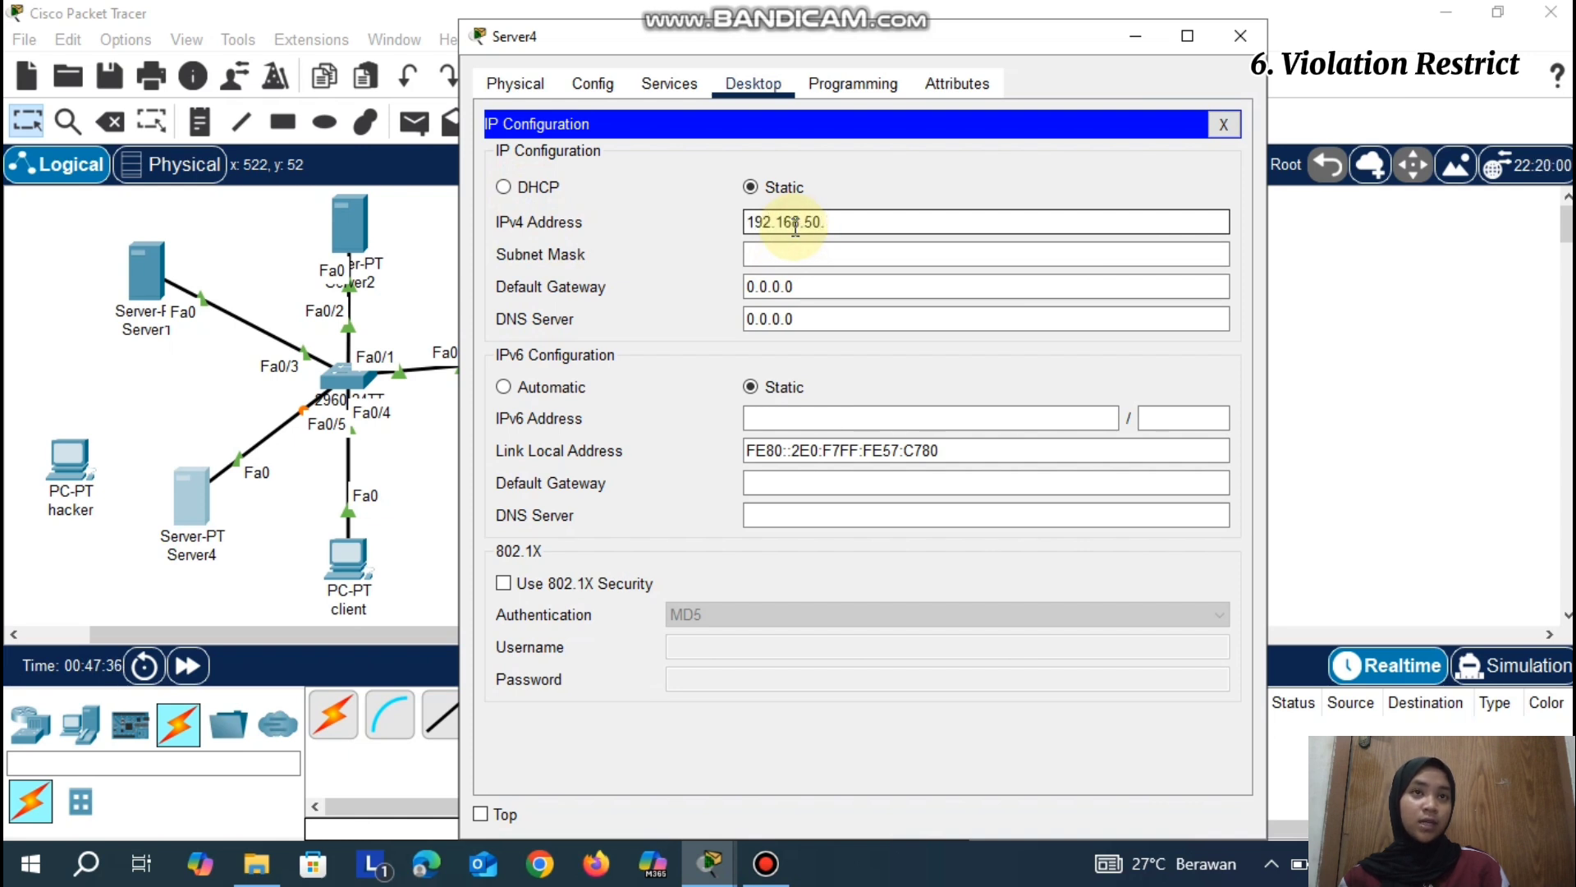
pyautogui.click(837, 253)
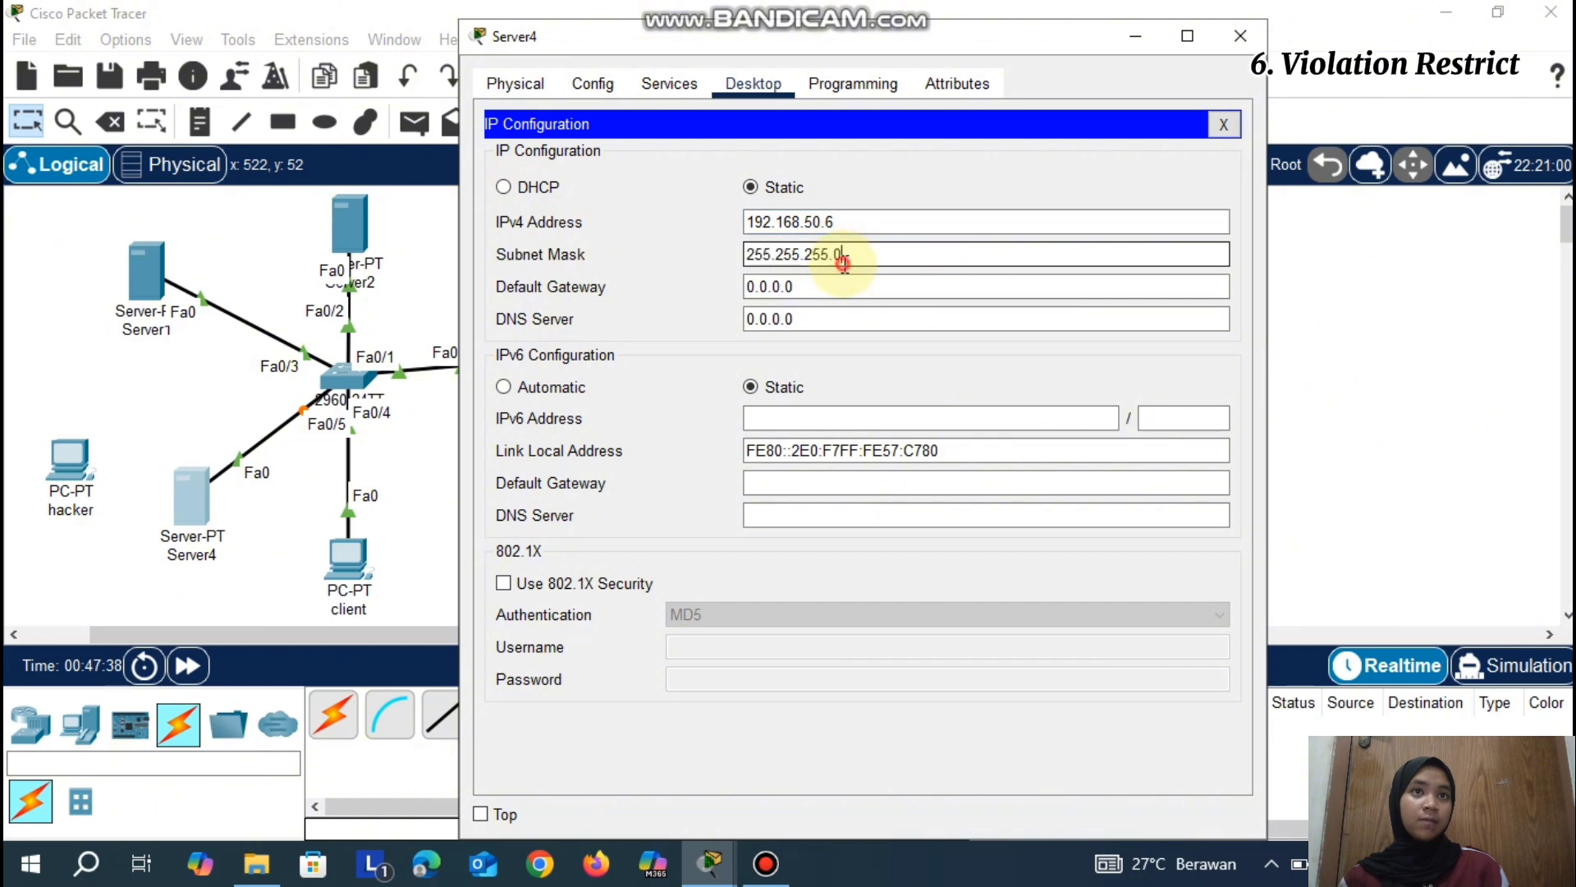
pyautogui.click(1263, 39)
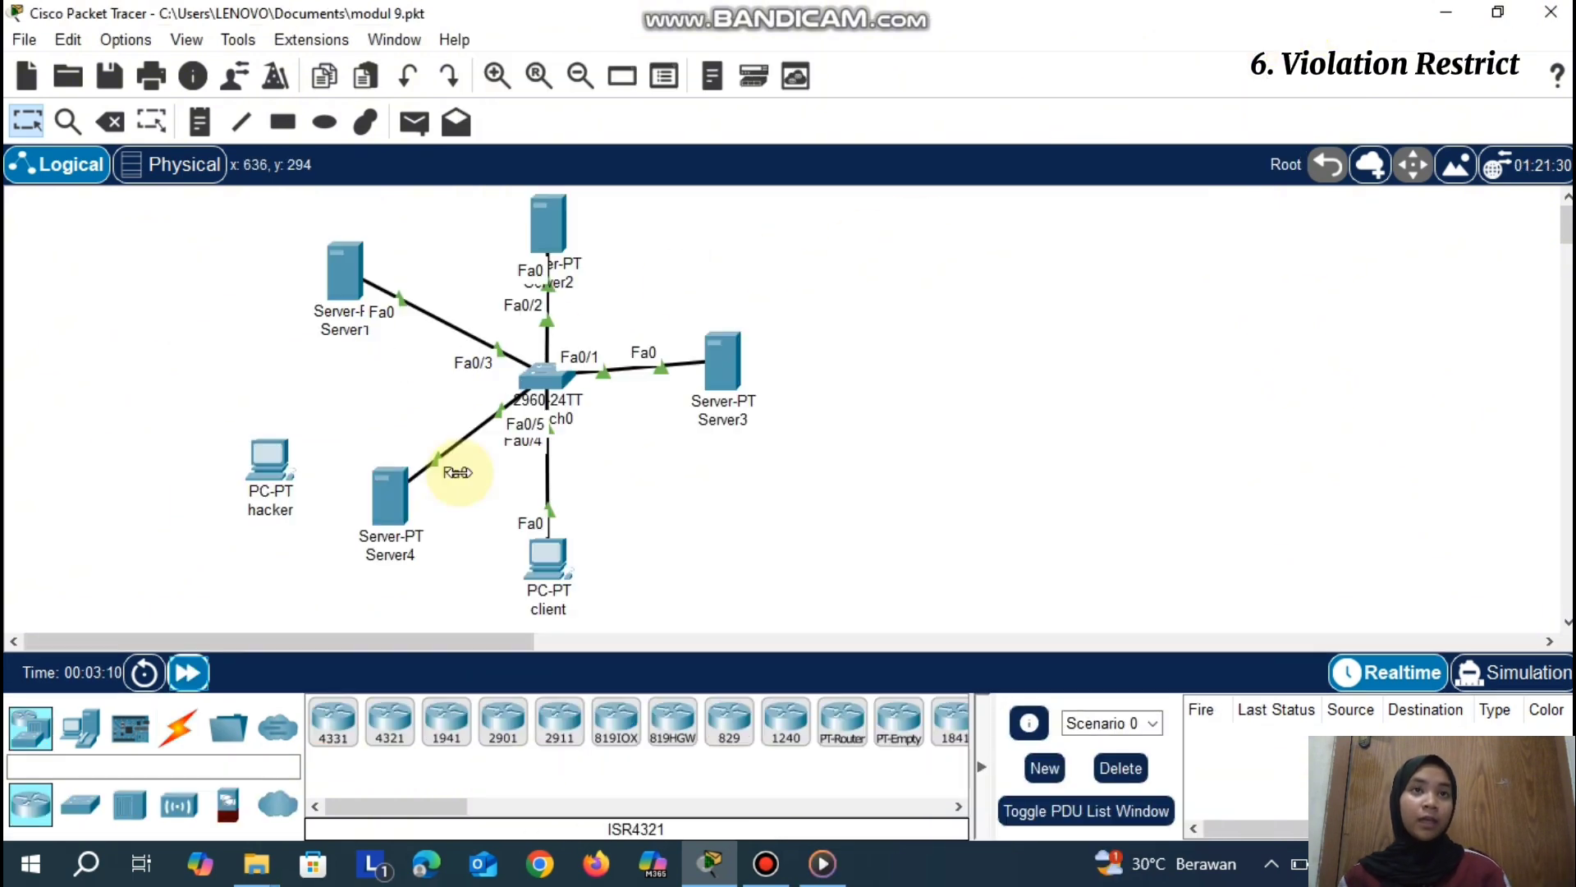
# Open Switch0's command line interface and bring up its prompt in a smaller window
pyautogui.click(390, 497)
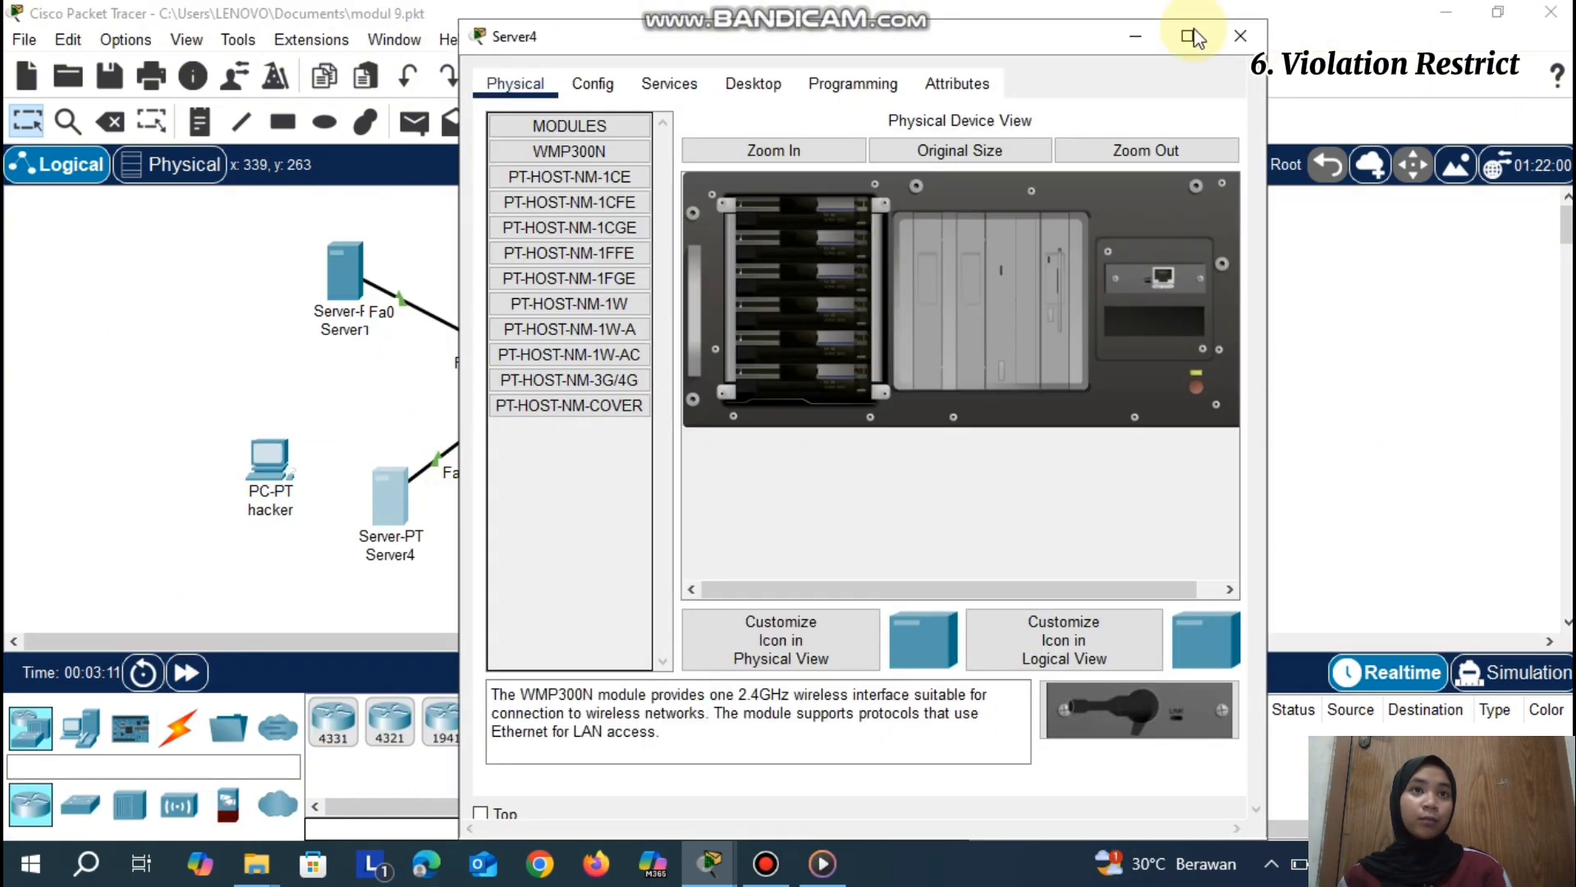
pyautogui.click(1232, 18)
pyautogui.doubleClick(545, 378)
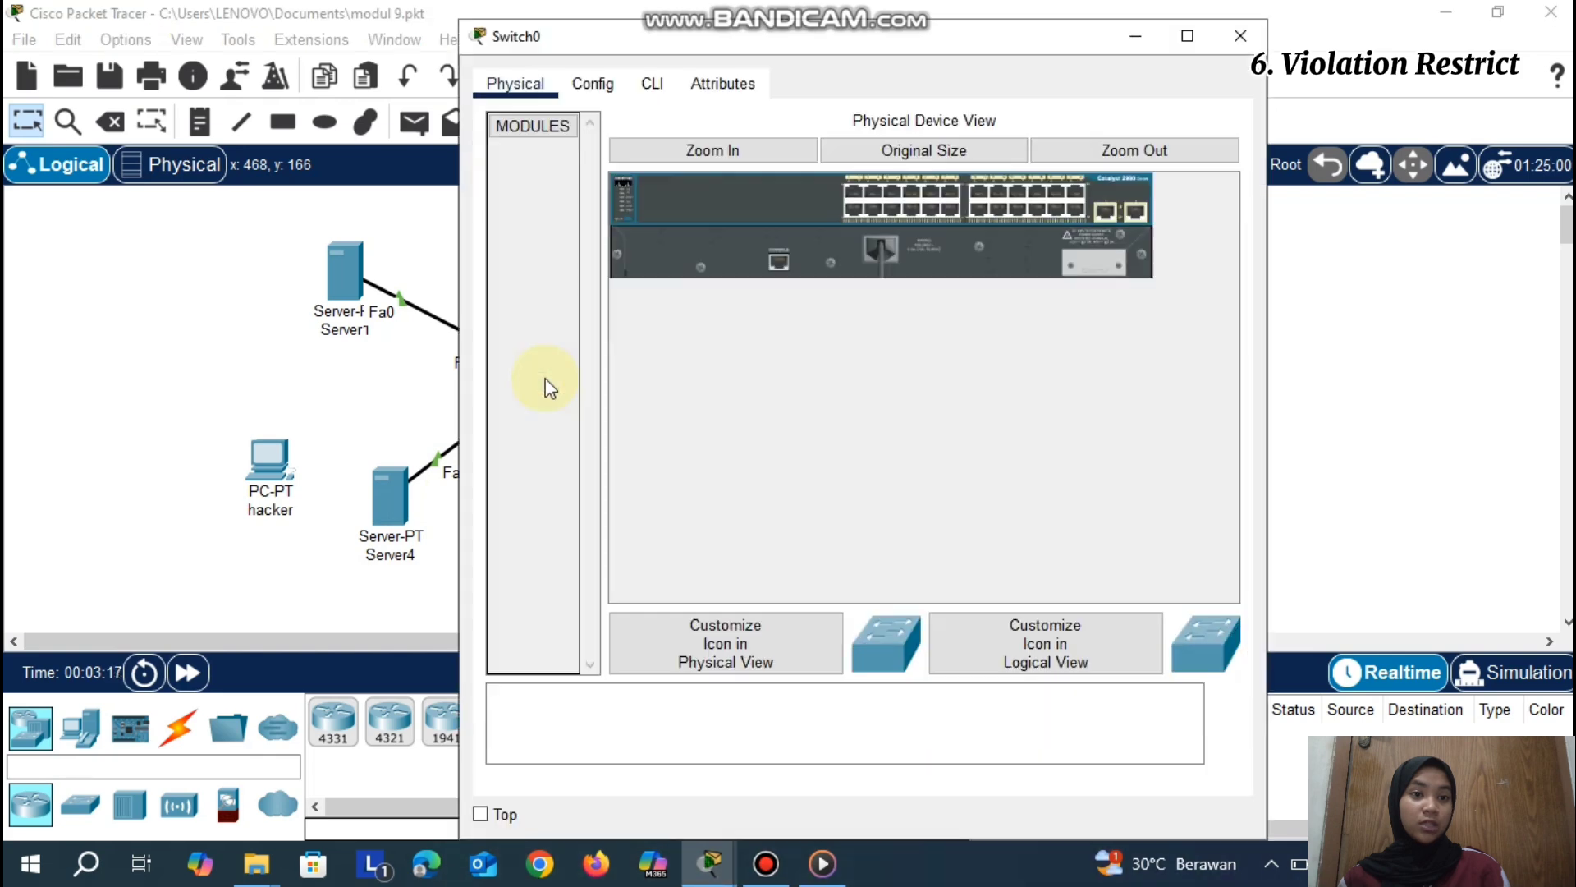
pyautogui.click(653, 83)
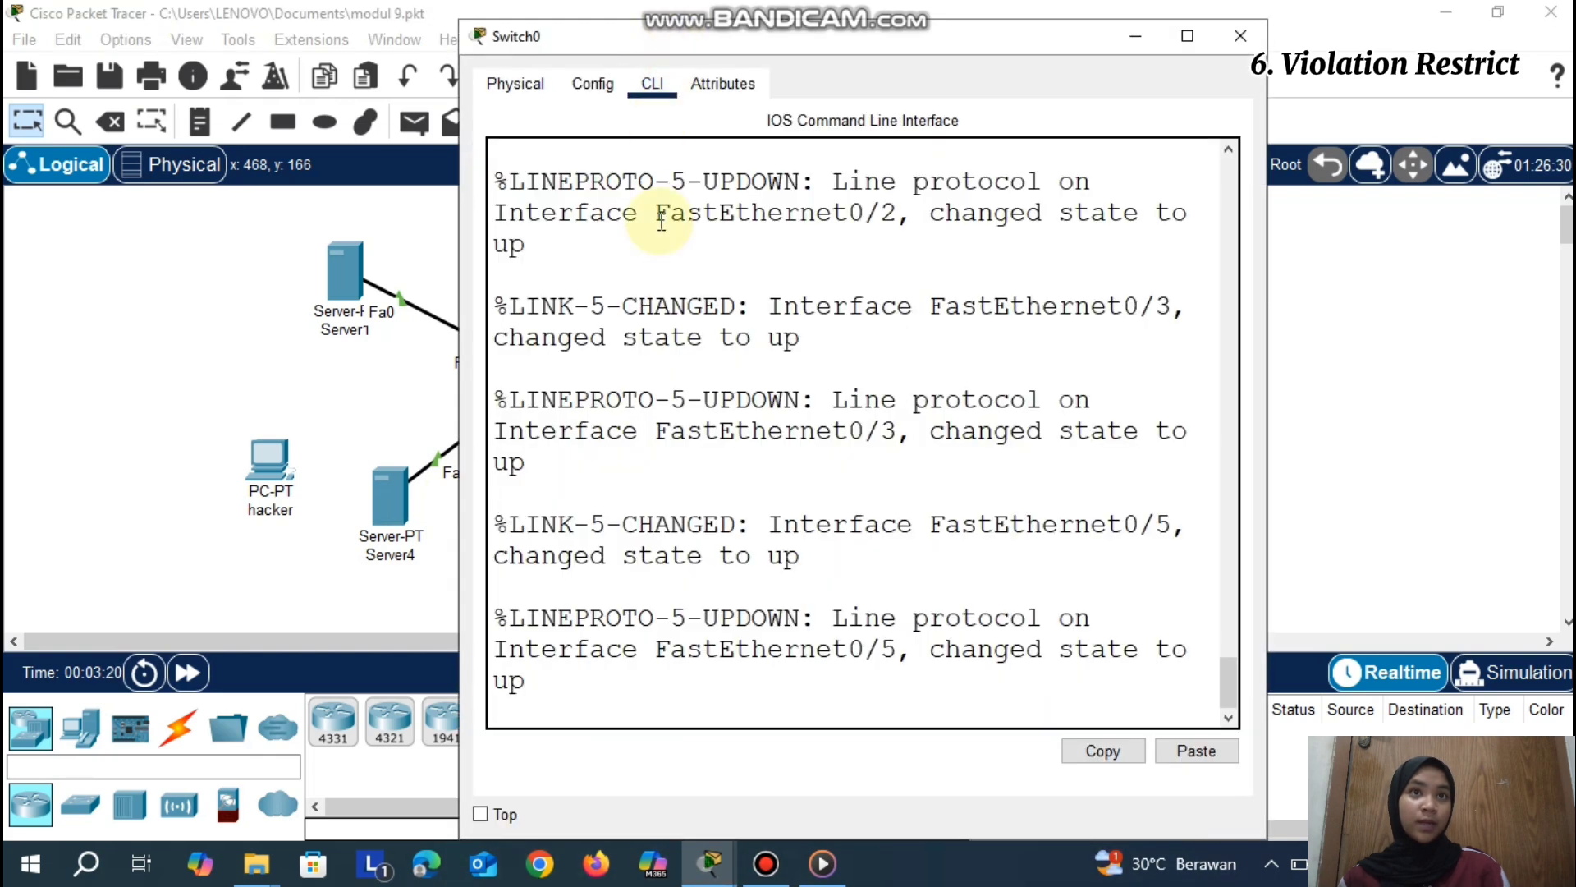
pyautogui.moveTo(460, 19); pyautogui.dragTo(496, 215)
pyautogui.moveTo(609, 239); pyautogui.dragTo(589, 62)
pyautogui.scroll(-6, 645, 436)
pyautogui.click(637, 531)
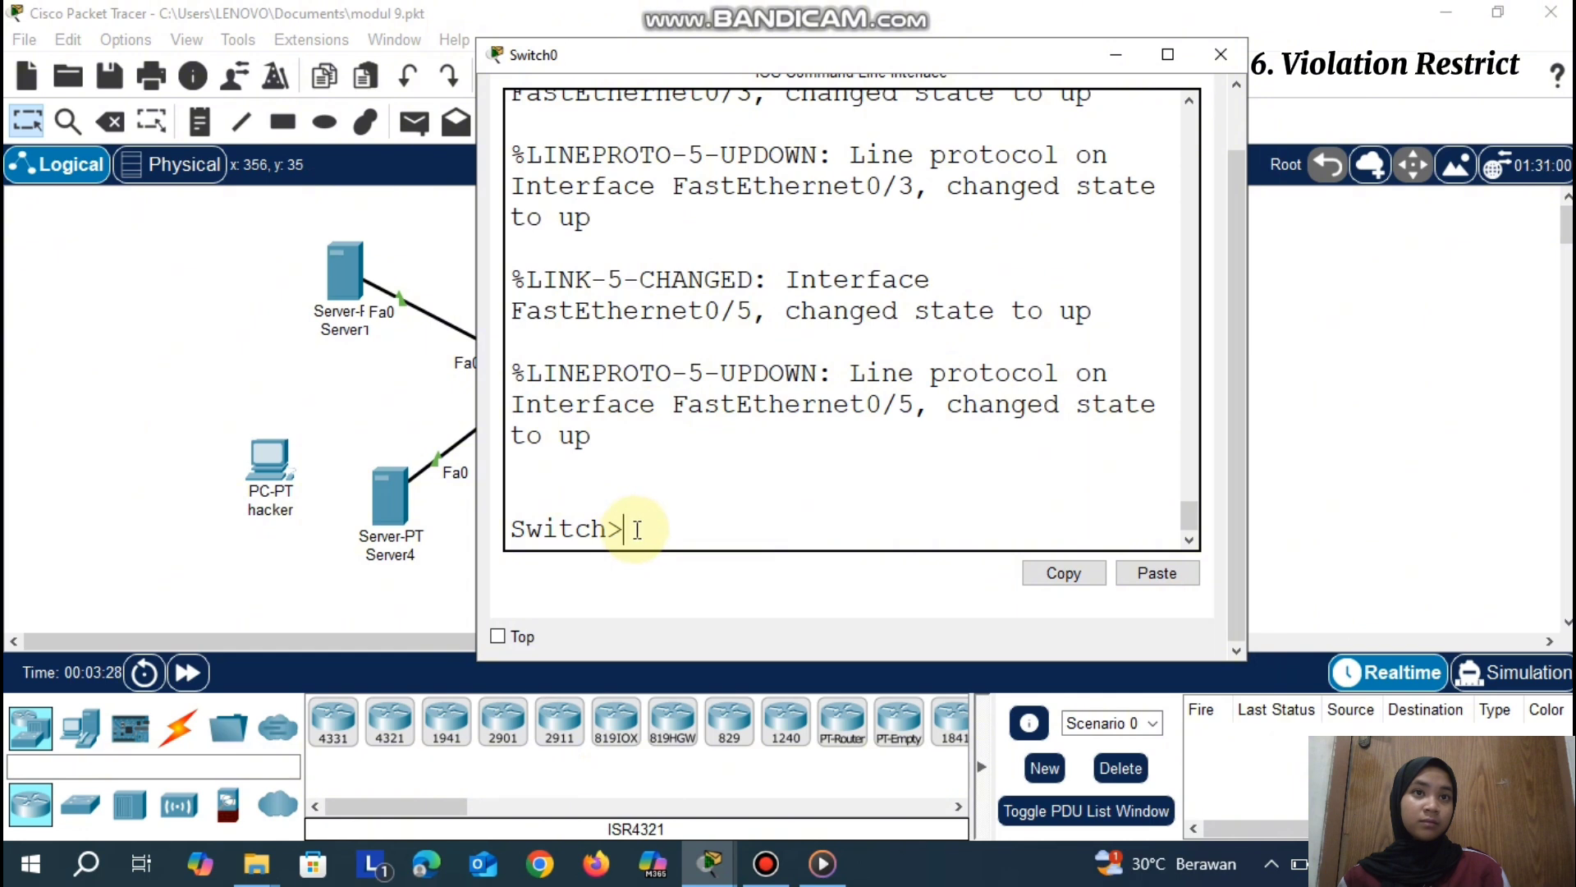
# Enter privileged and global configuration mode on Switch0, select interface fa0/5 and set it to access mode
pyautogui.write('en')
pyautogui.press('Return')
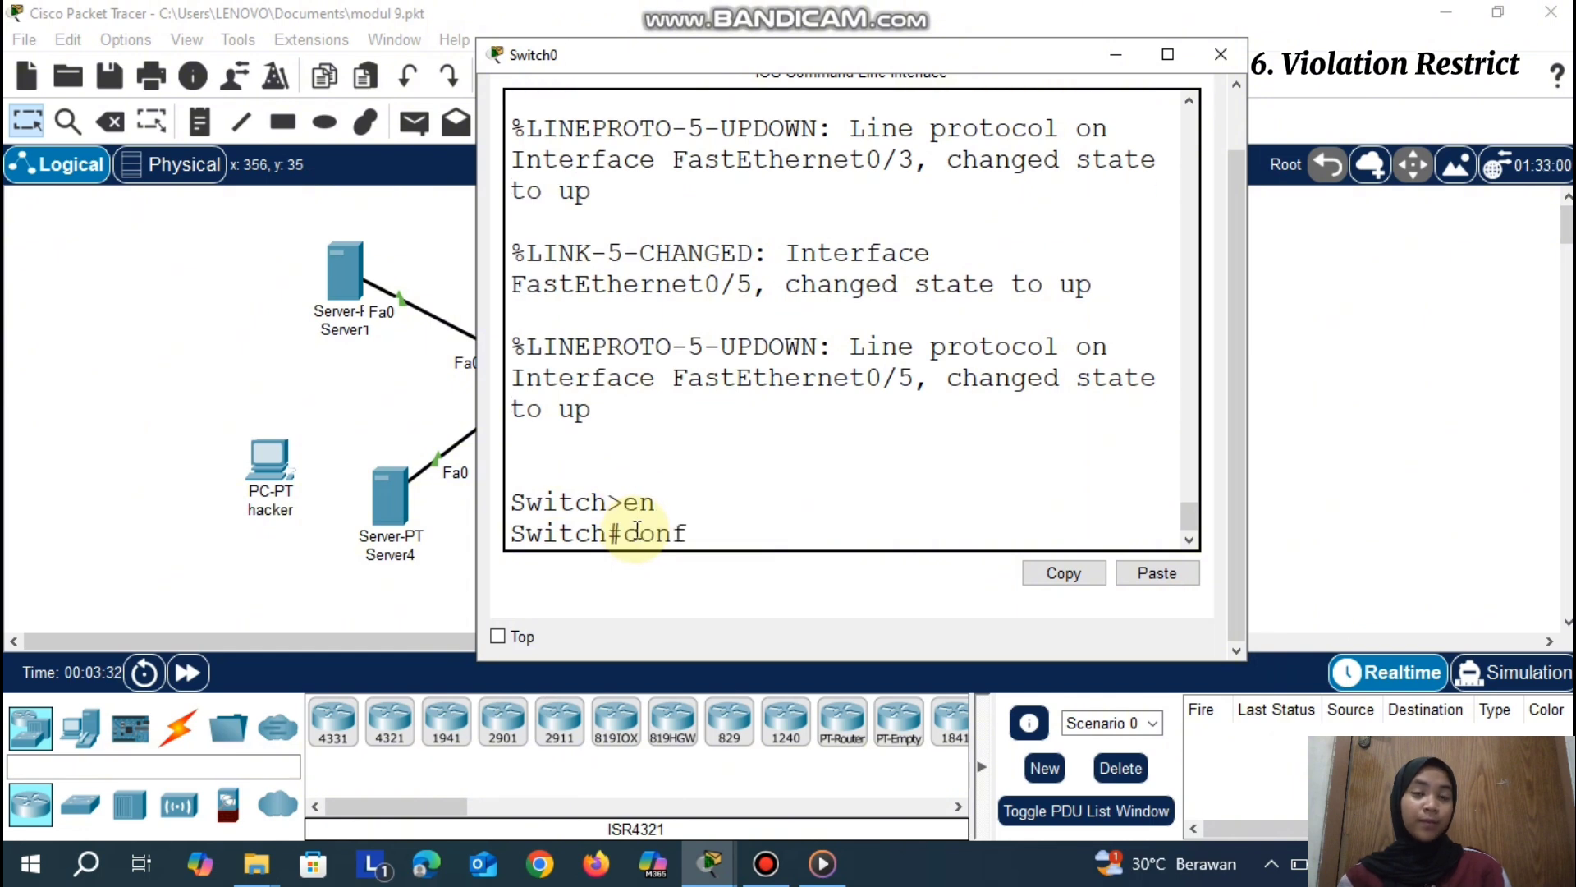
pyautogui.write('conf t')
pyautogui.press('Return')
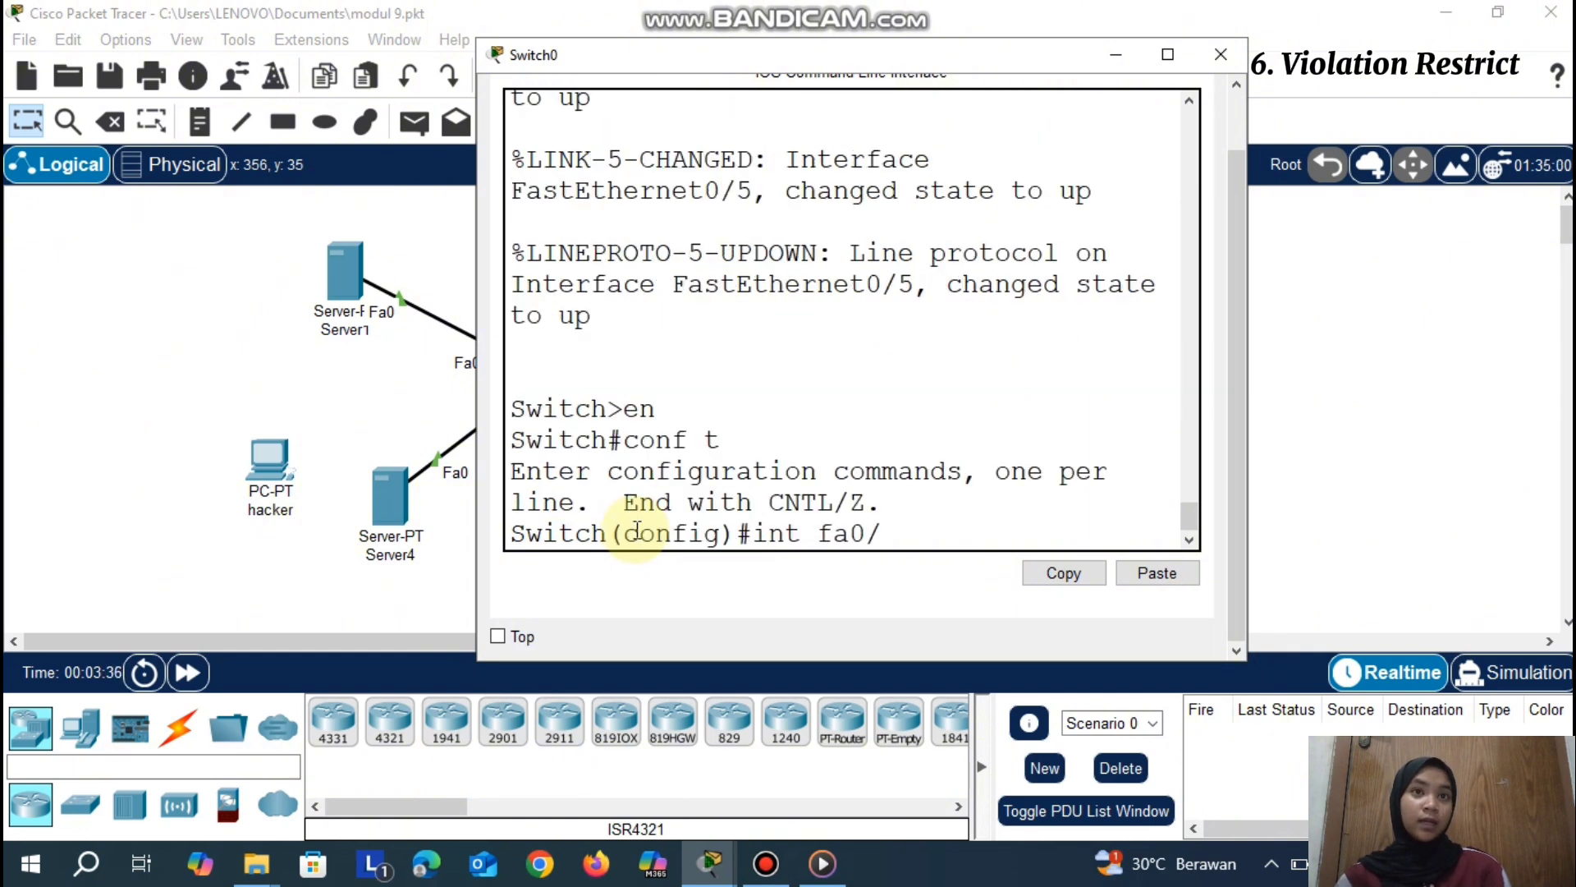
pyautogui.write('int fa0/5')
pyautogui.press('Return')
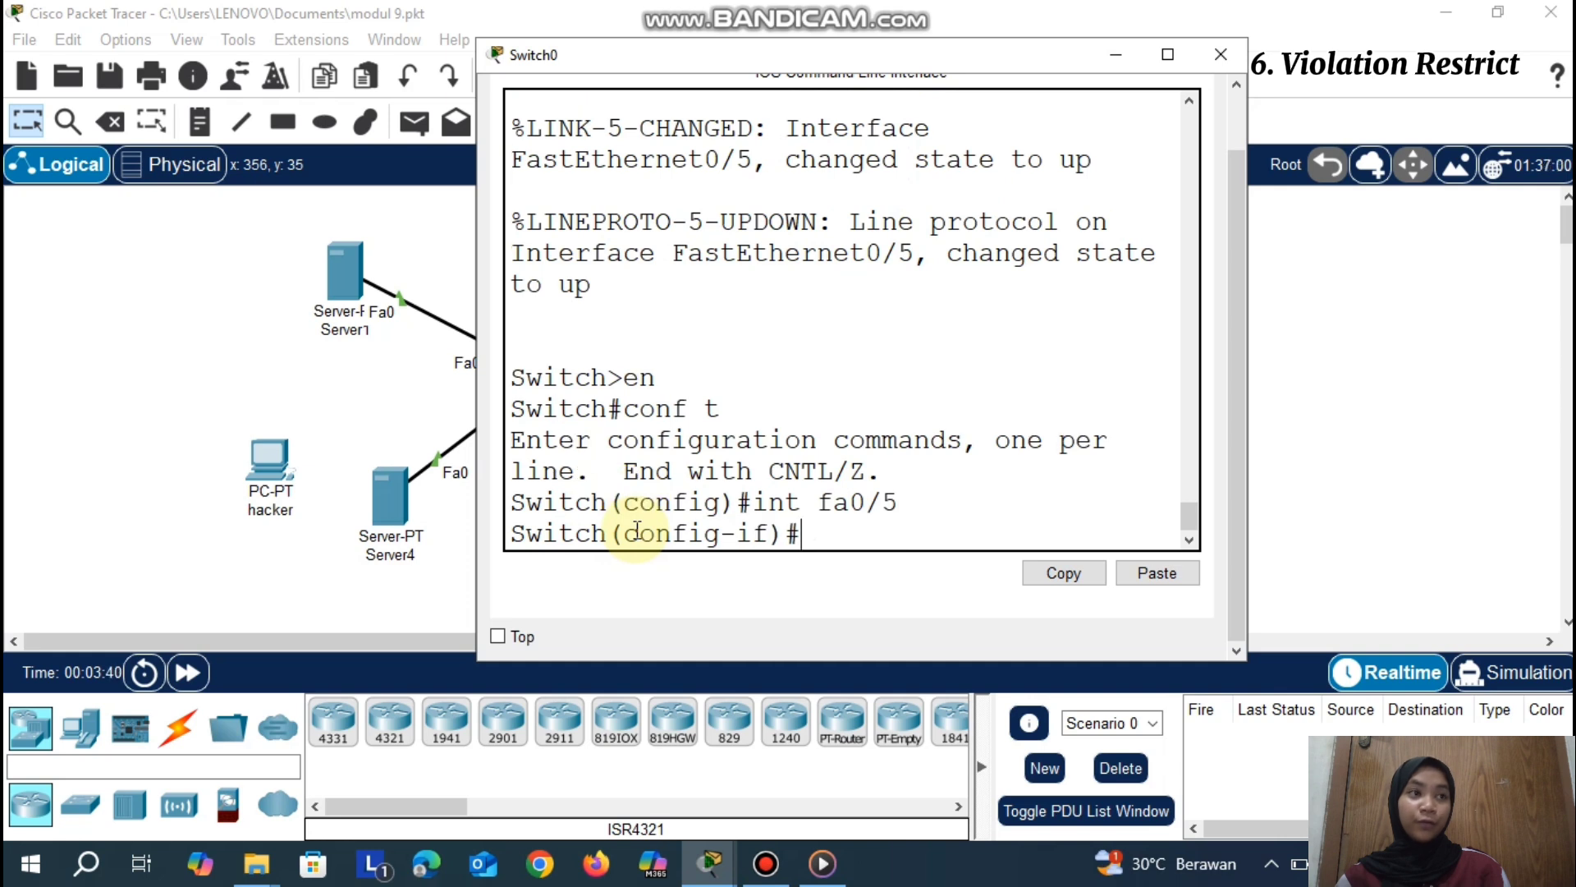
pyautogui.write('switchport ')
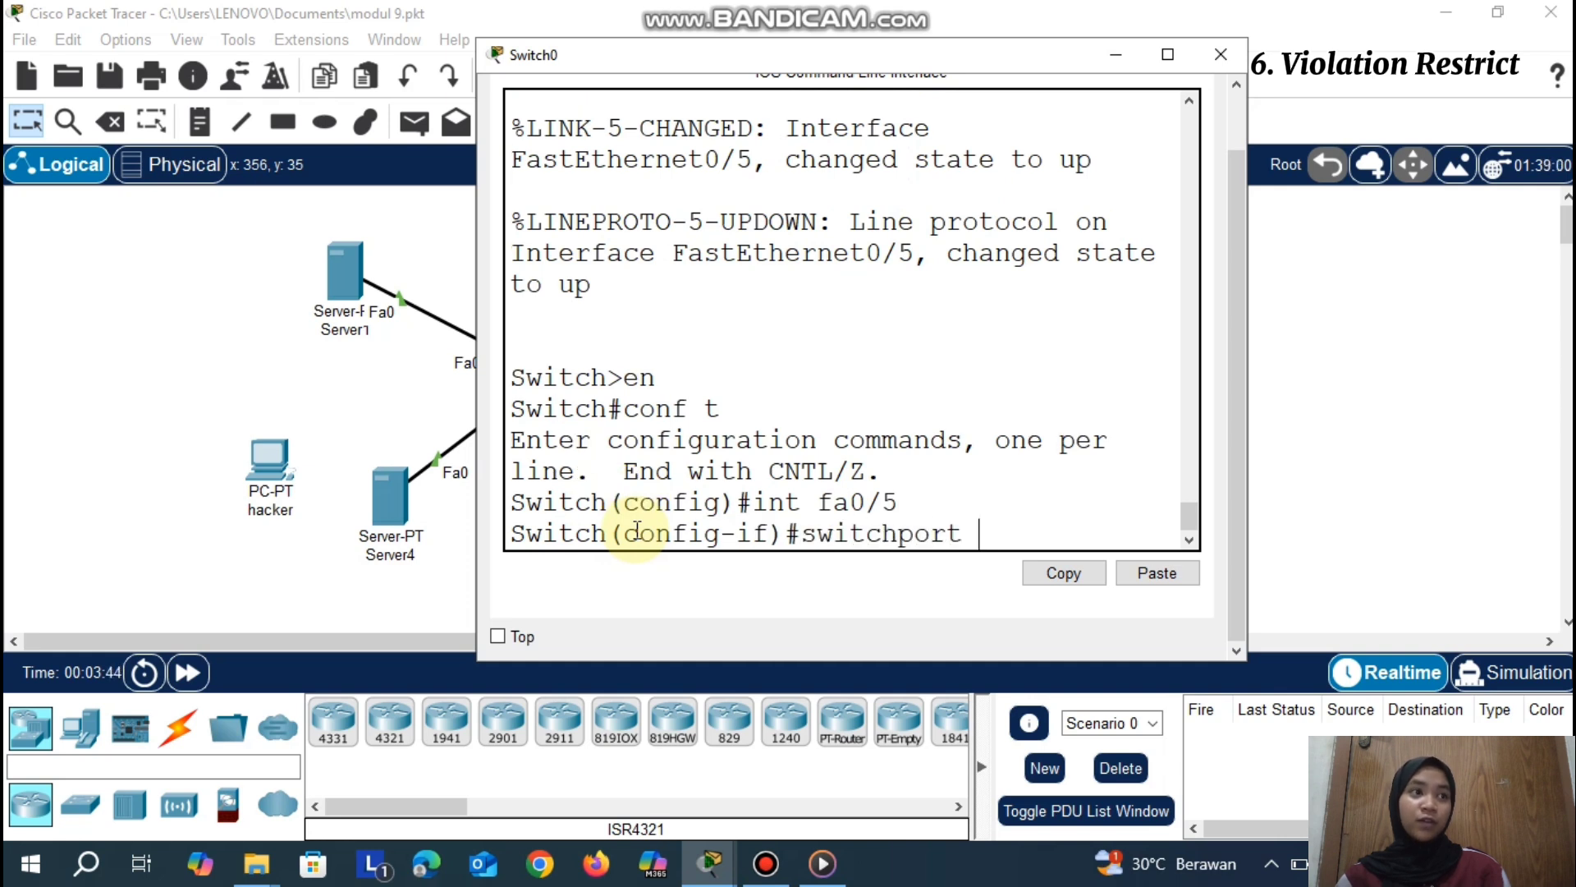
pyautogui.write('mode access')
pyautogui.press('Return')
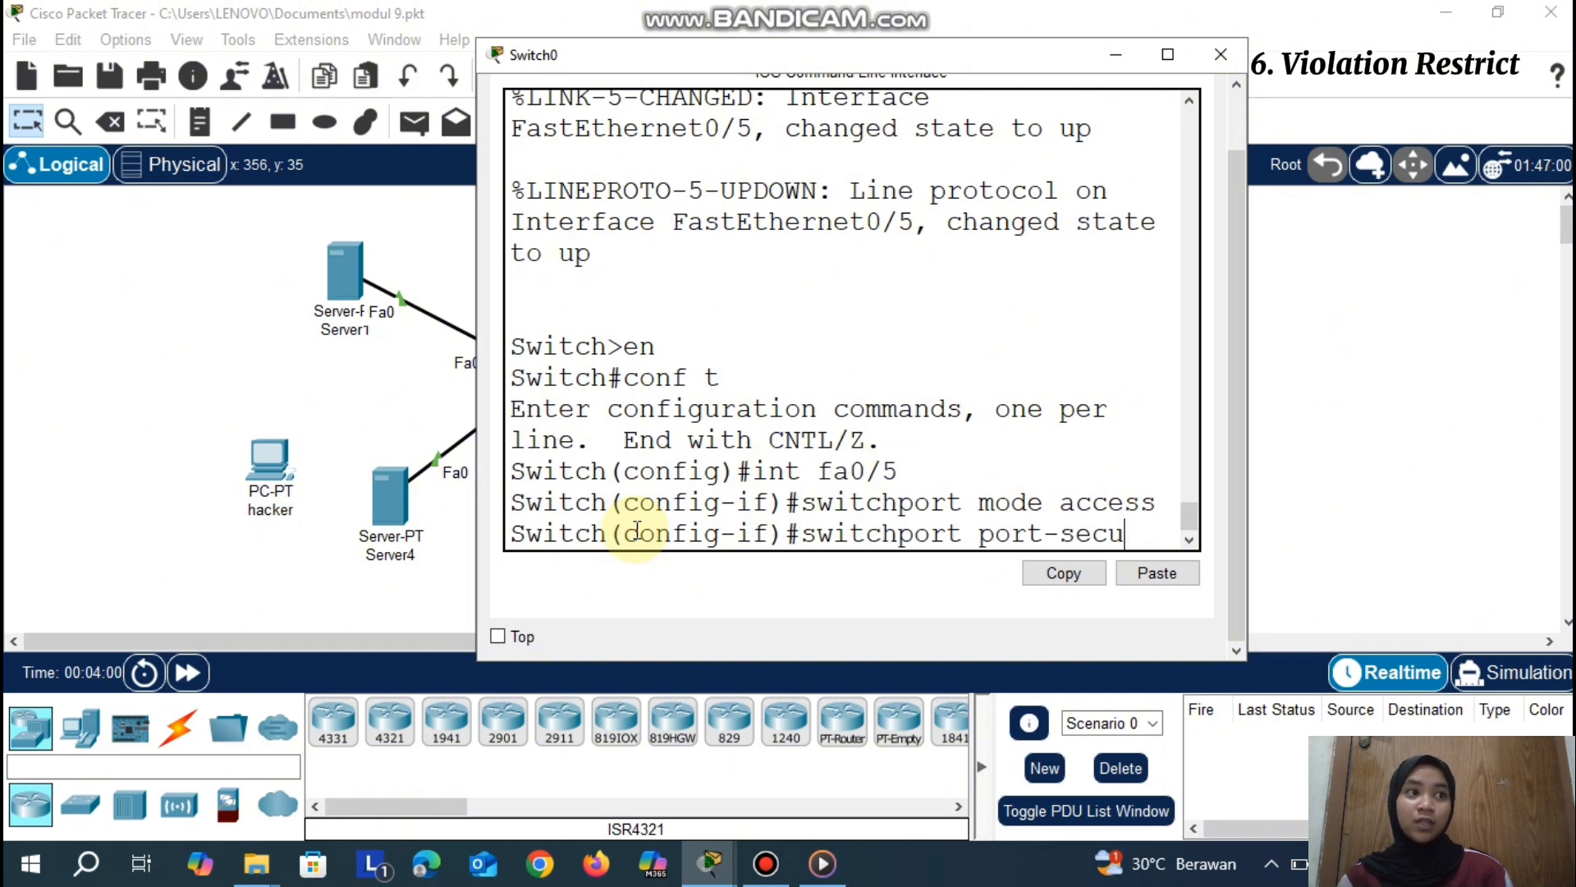
# Enable port security on fa0/5 with sticky MAC address learning
pyautogui.write('rity')
pyautogui.press('Return')
pyautogui.press('Up')
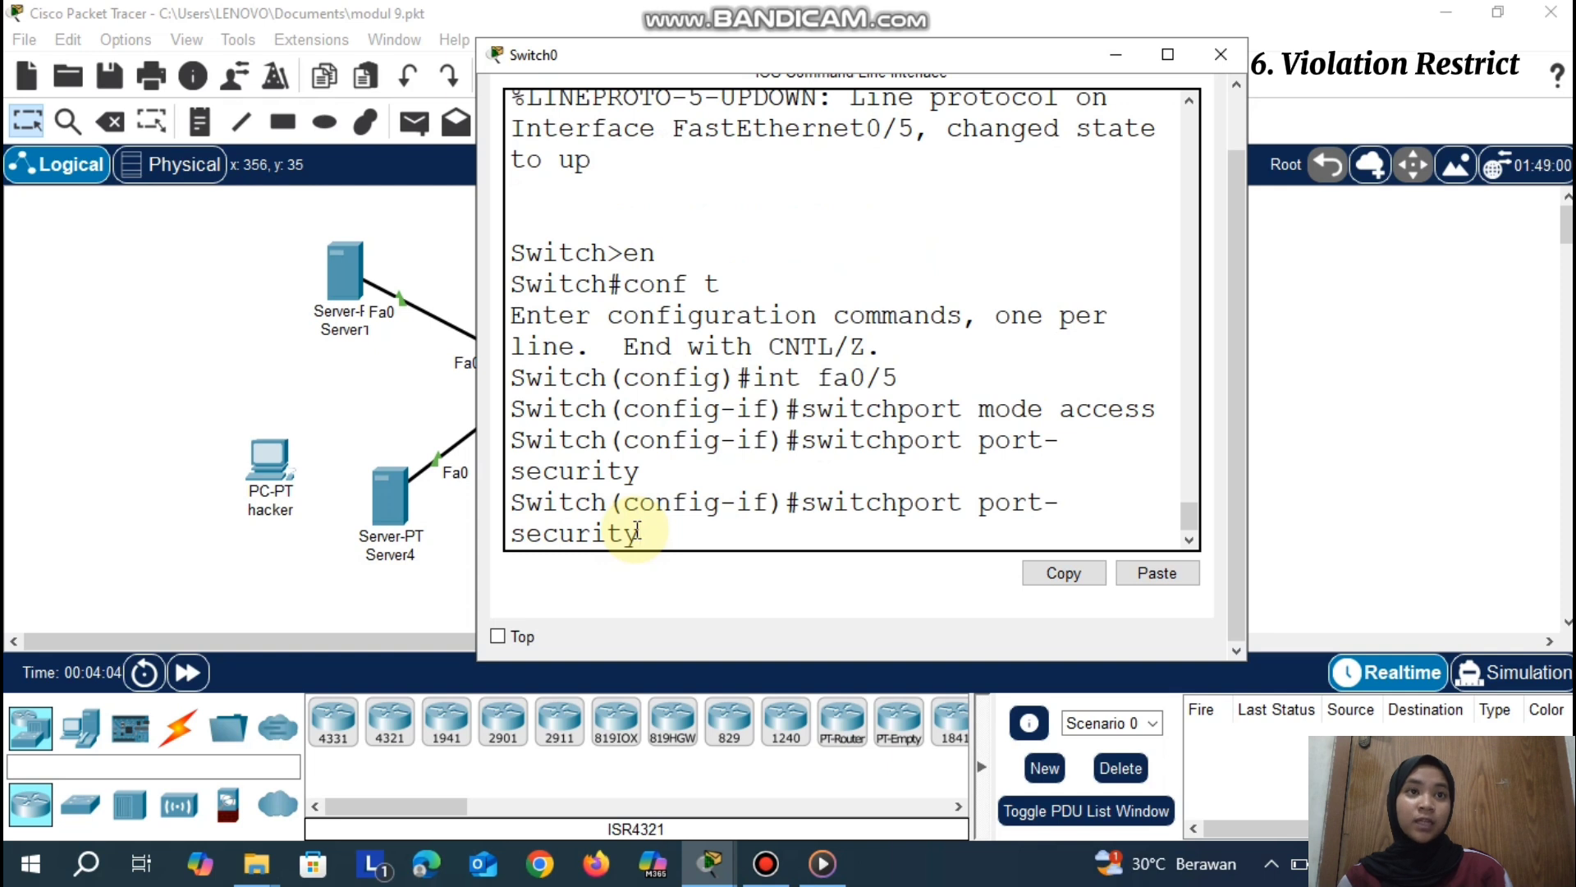
pyautogui.write('mac-')
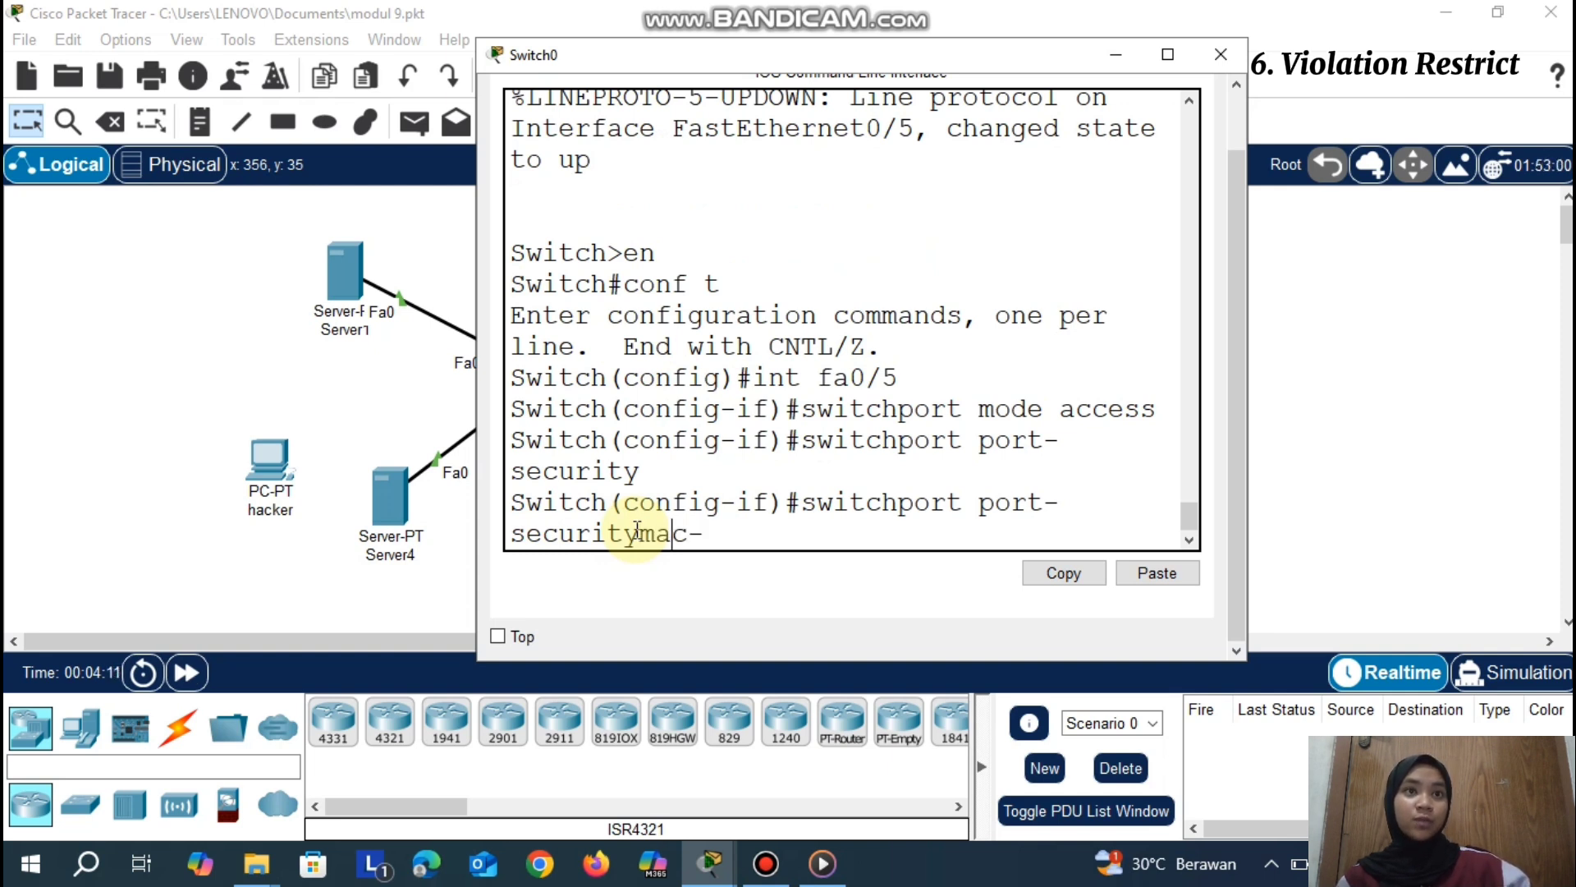
pyautogui.write(' addre')
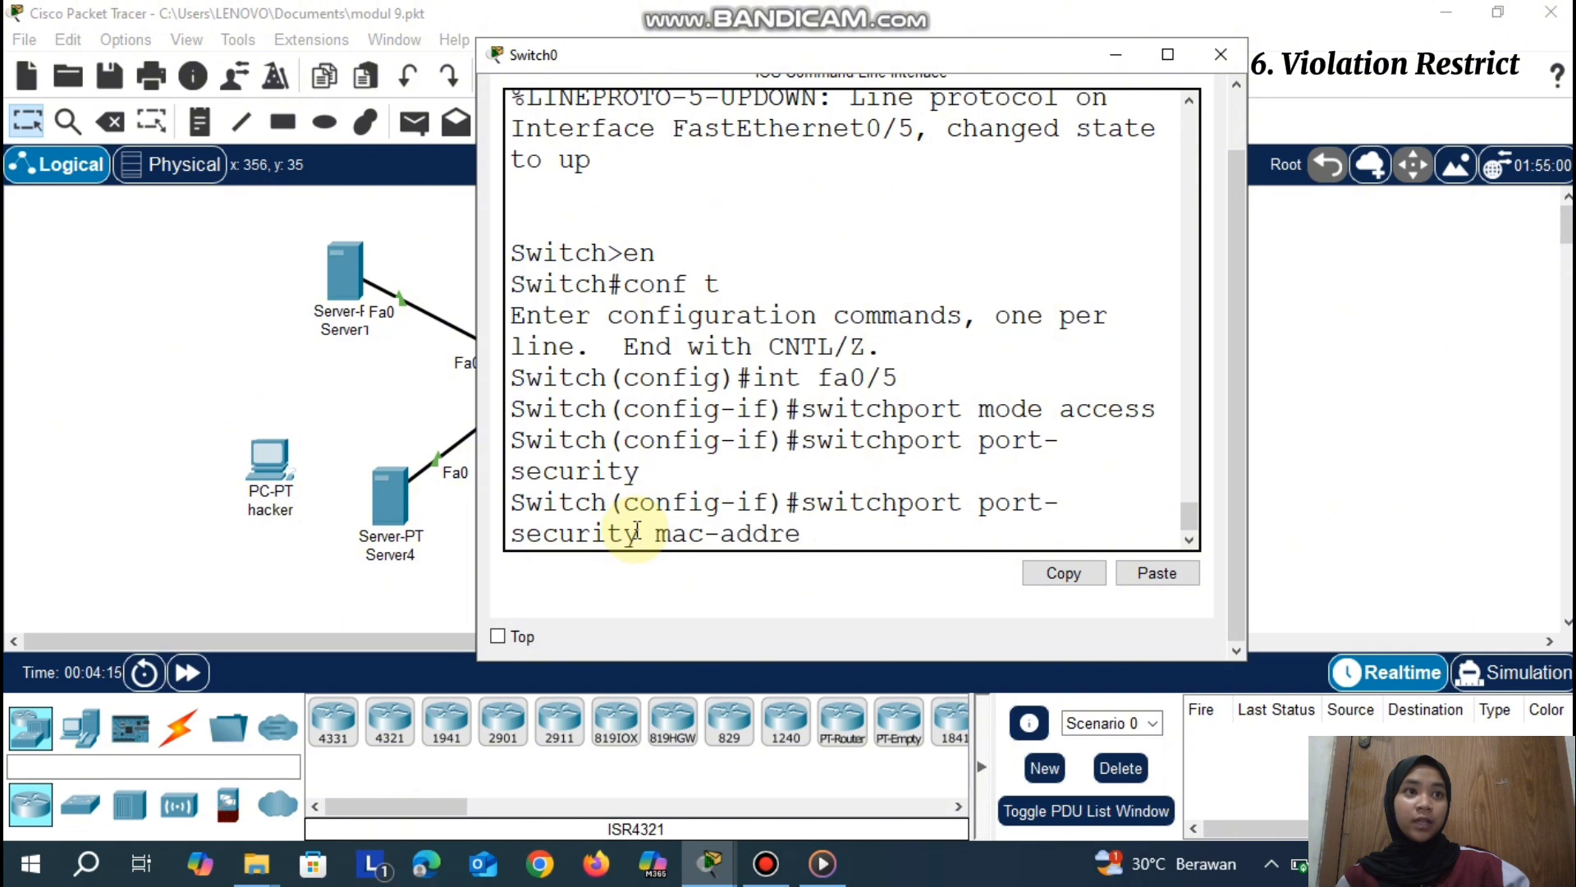
pyautogui.write('ss stiu')
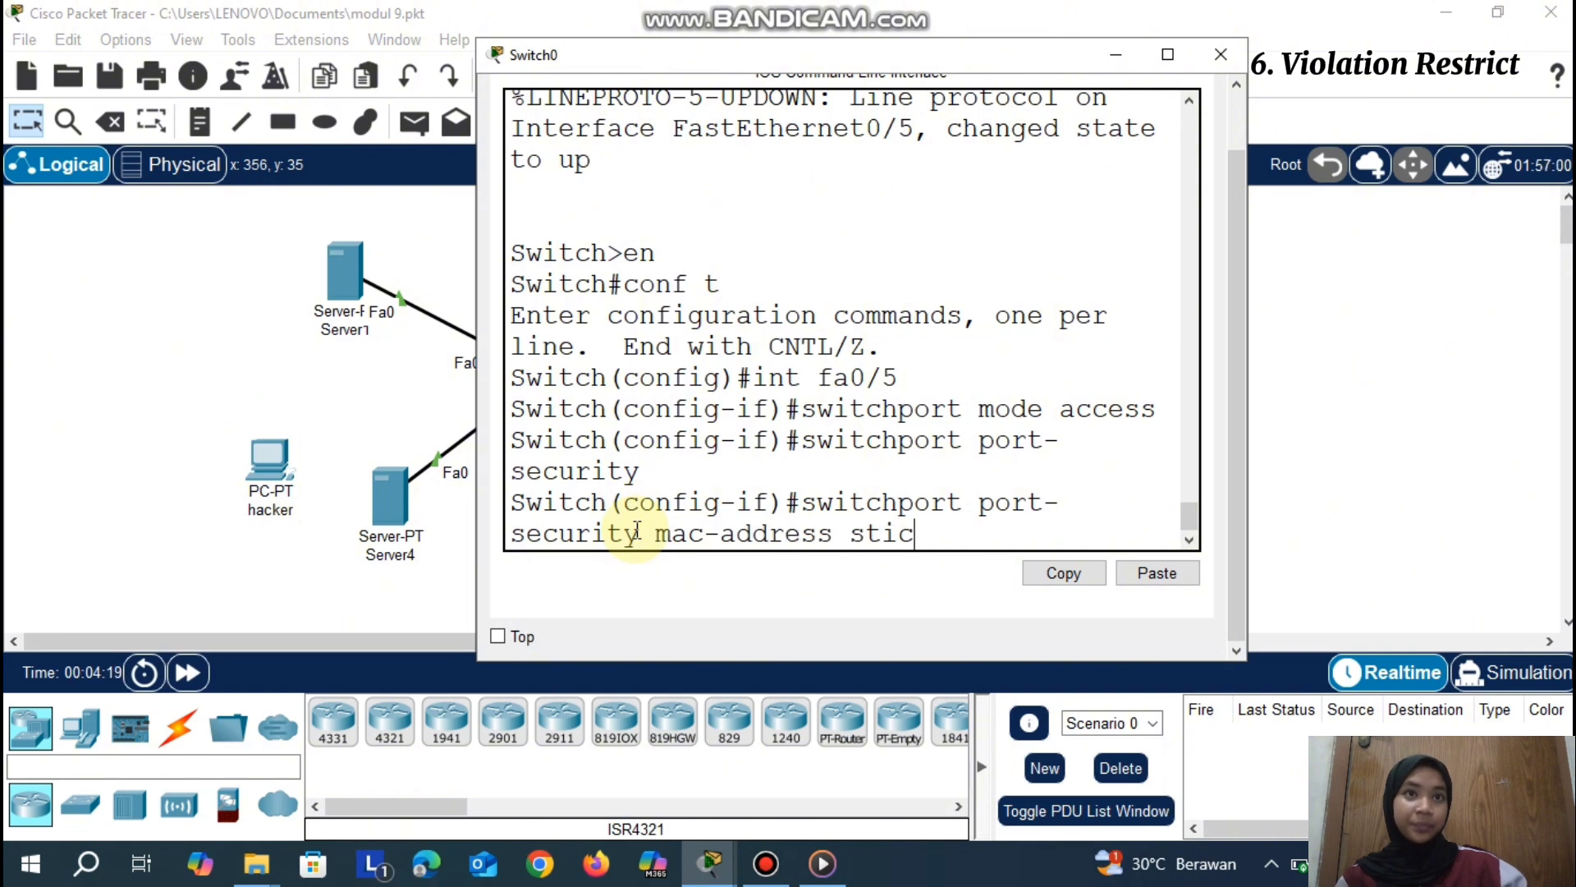
pyautogui.write('ky')
pyautogui.press('Return')
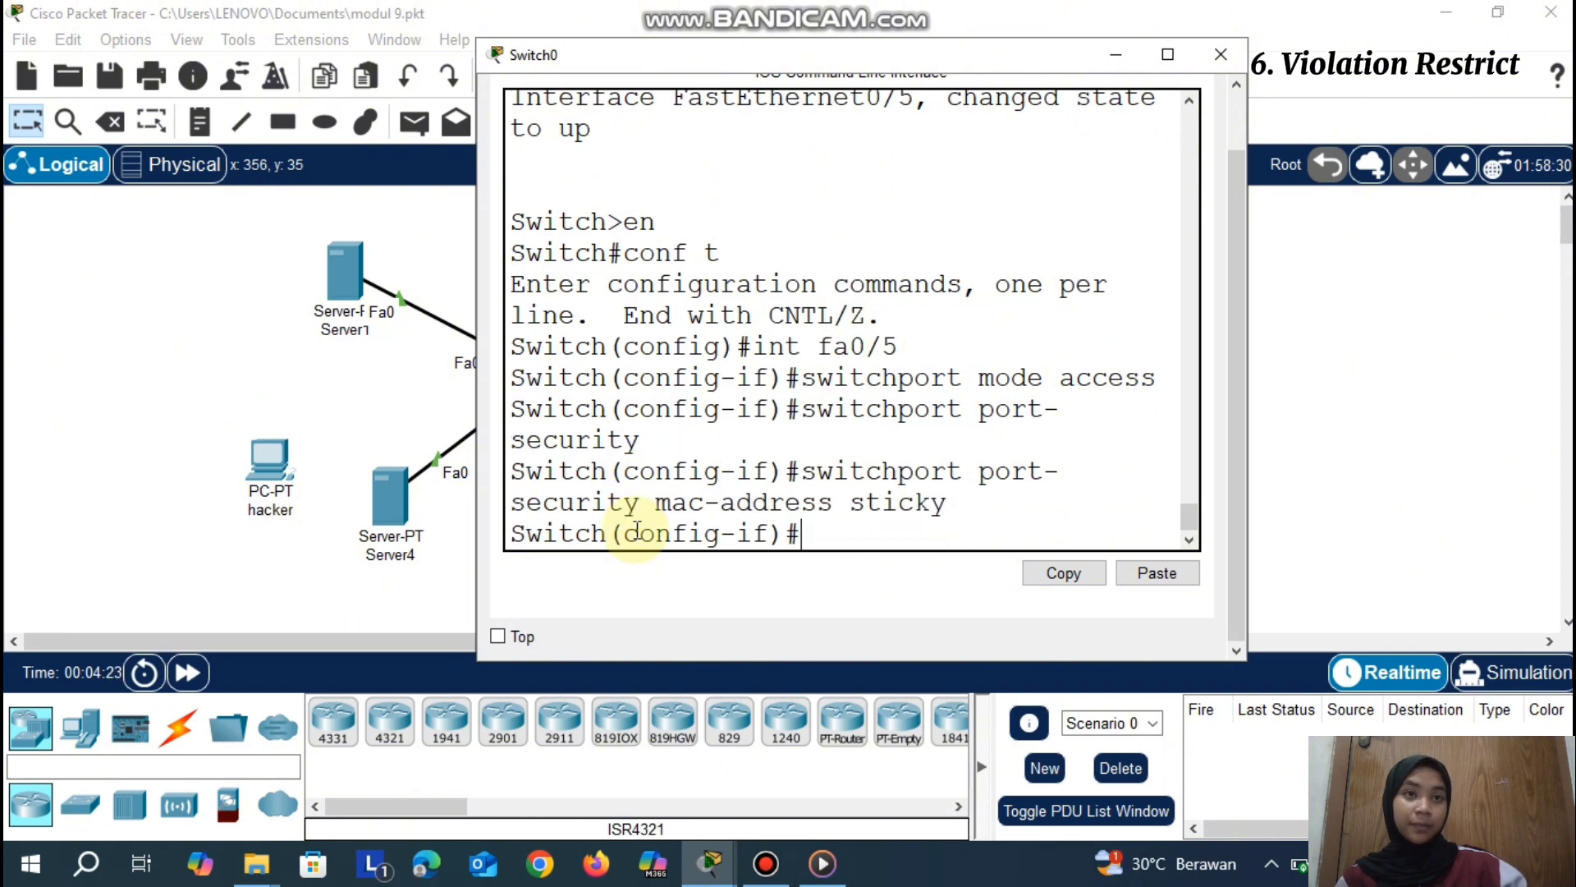
# Limit port security on fa0/5 to a maximum of 1 MAC address and set its violation mode to restrict
pyautogui.write('switchport port-security maximum 1')
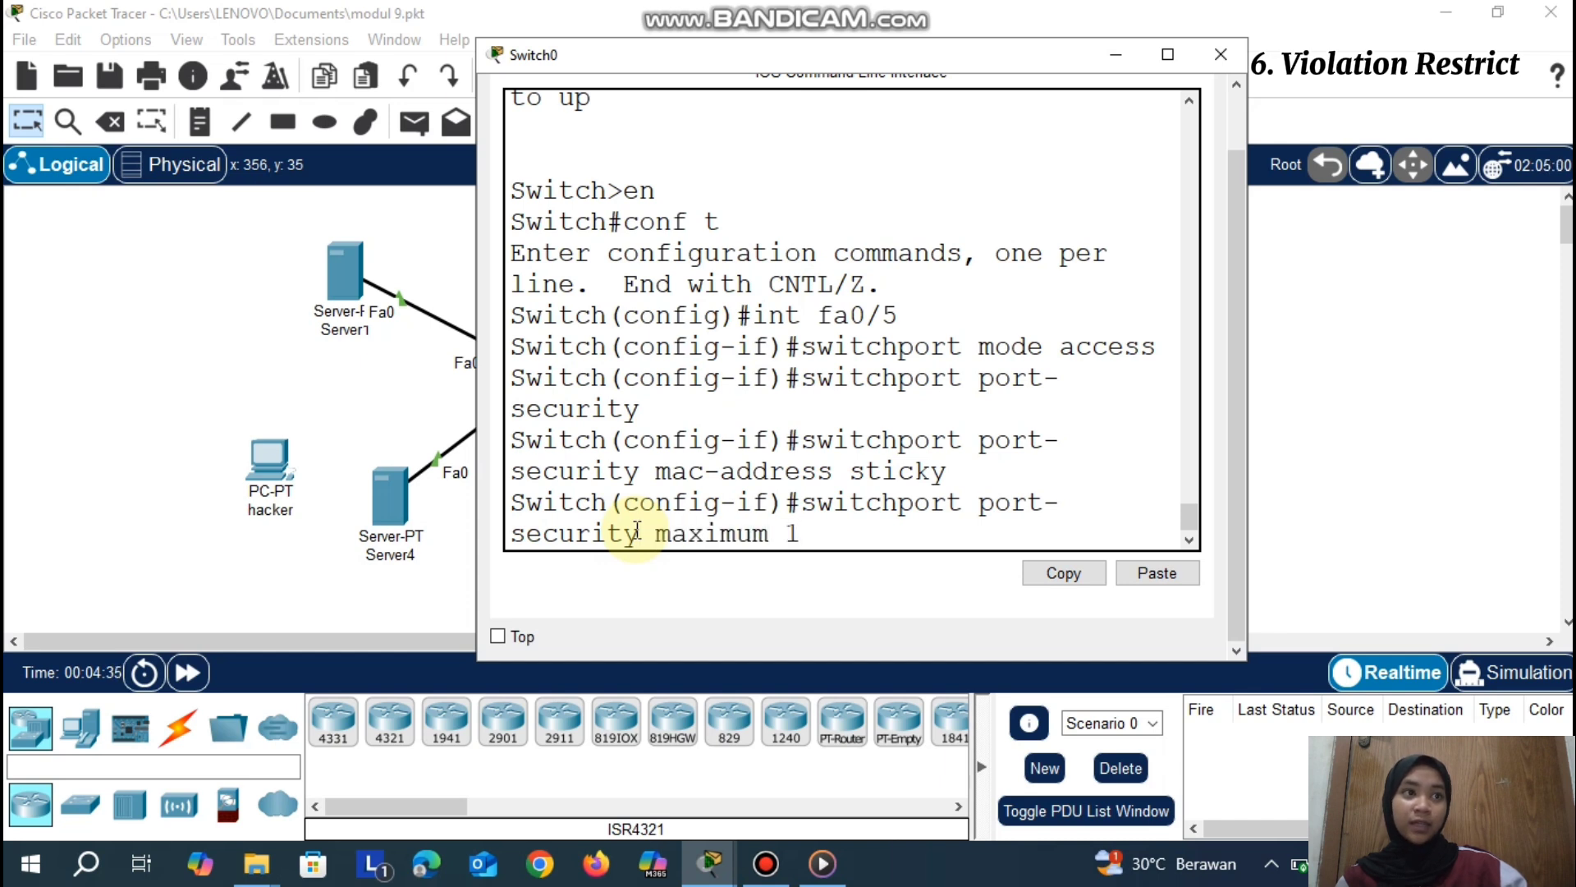
pyautogui.press('Return')
pyautogui.press('Up')
pyautogui.press('Up')
pyautogui.press('Up')
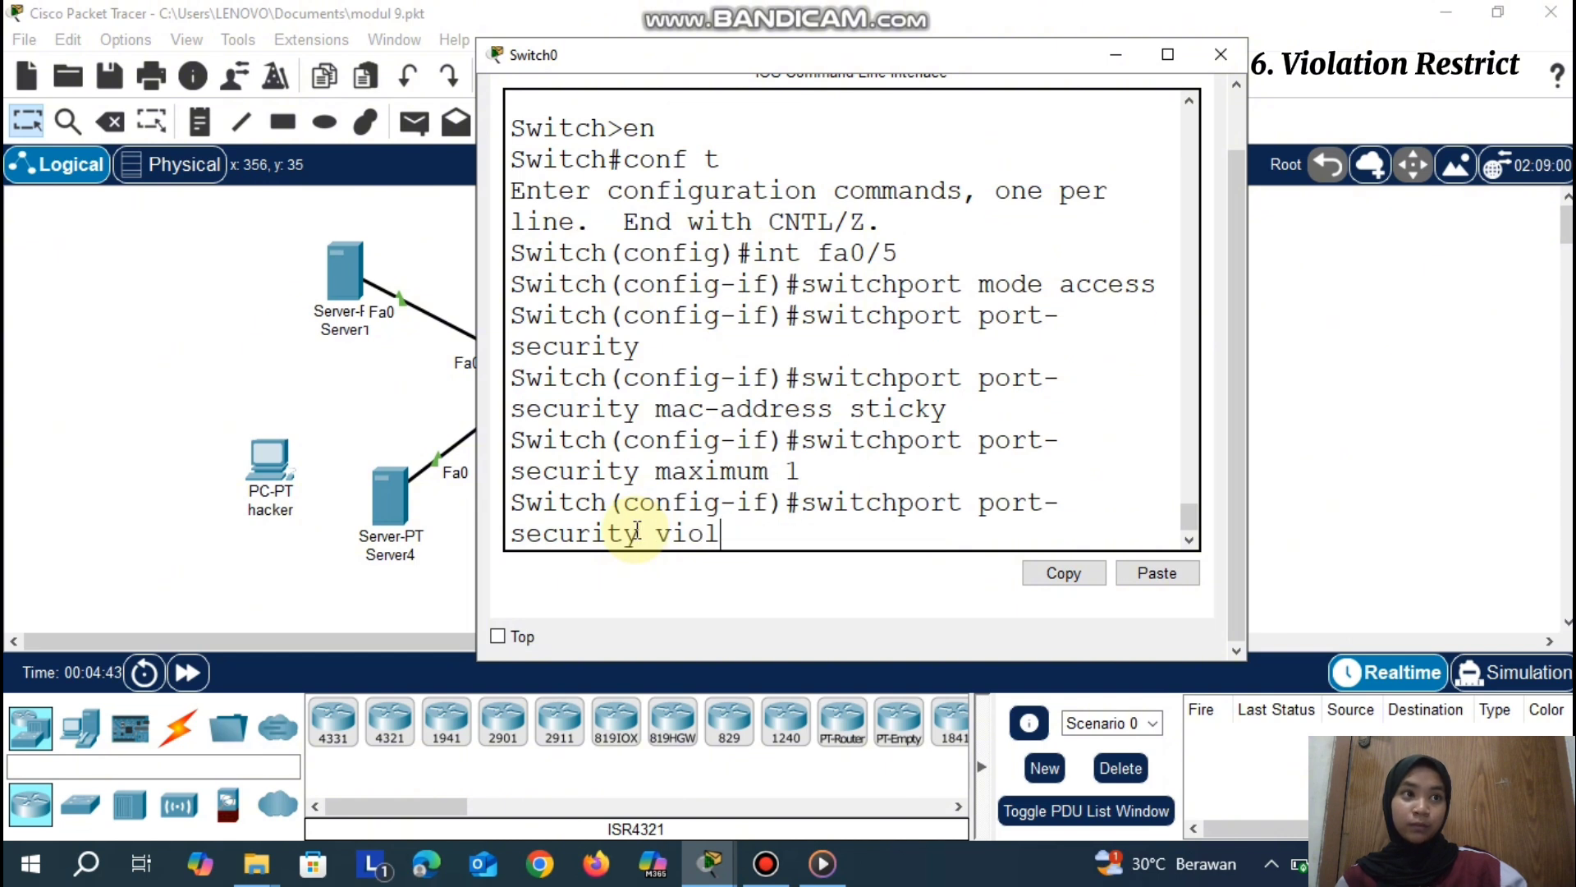
pyautogui.write('violatio')
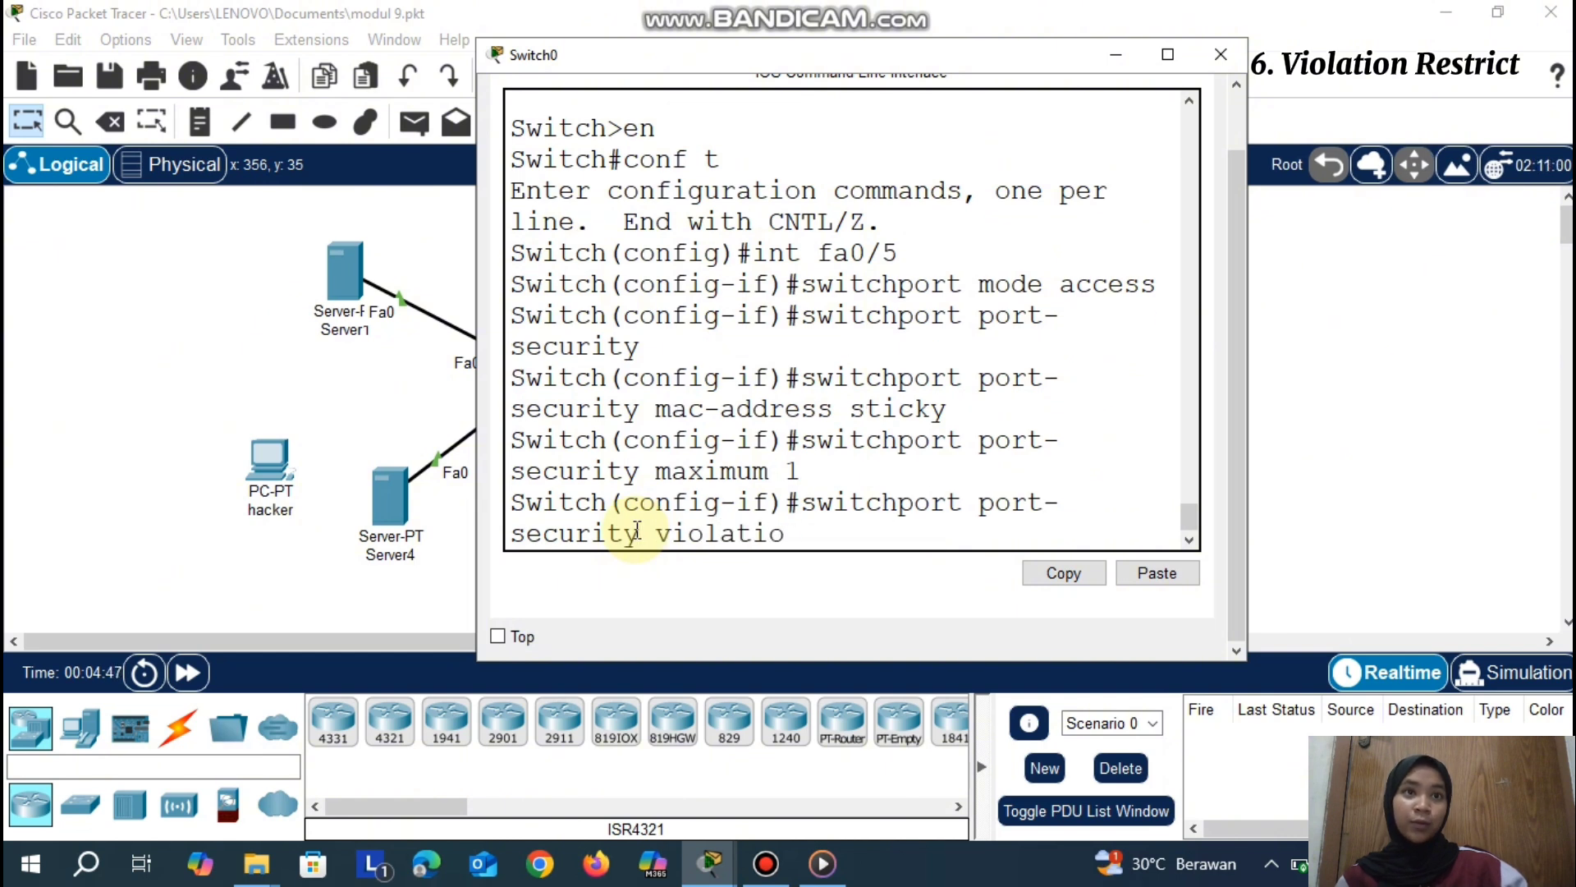
pyautogui.write('n restrict')
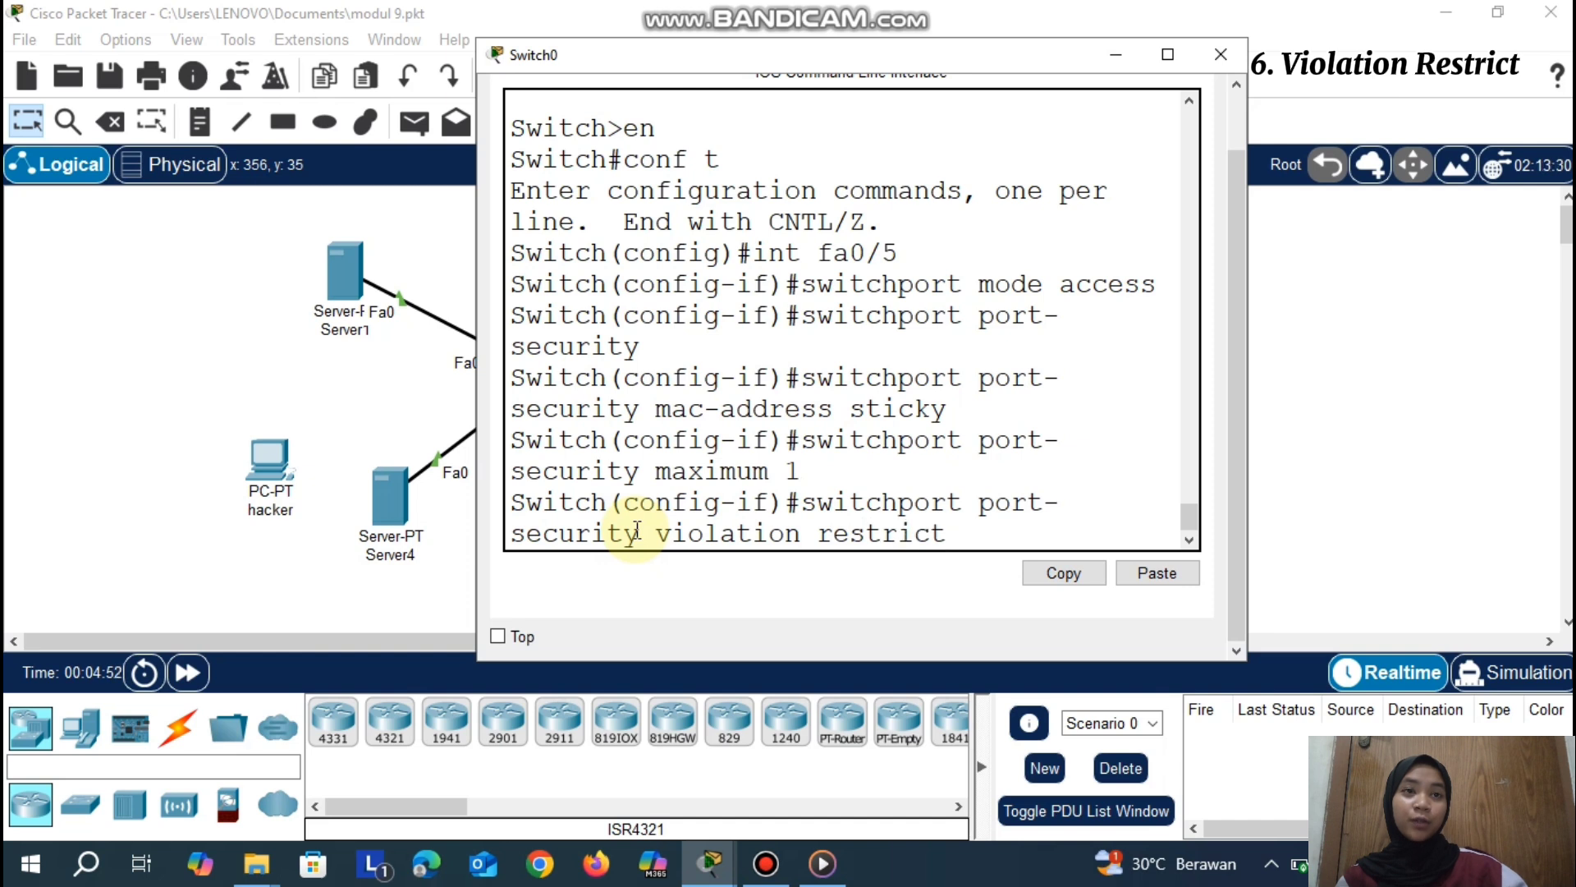
pyautogui.press('Return')
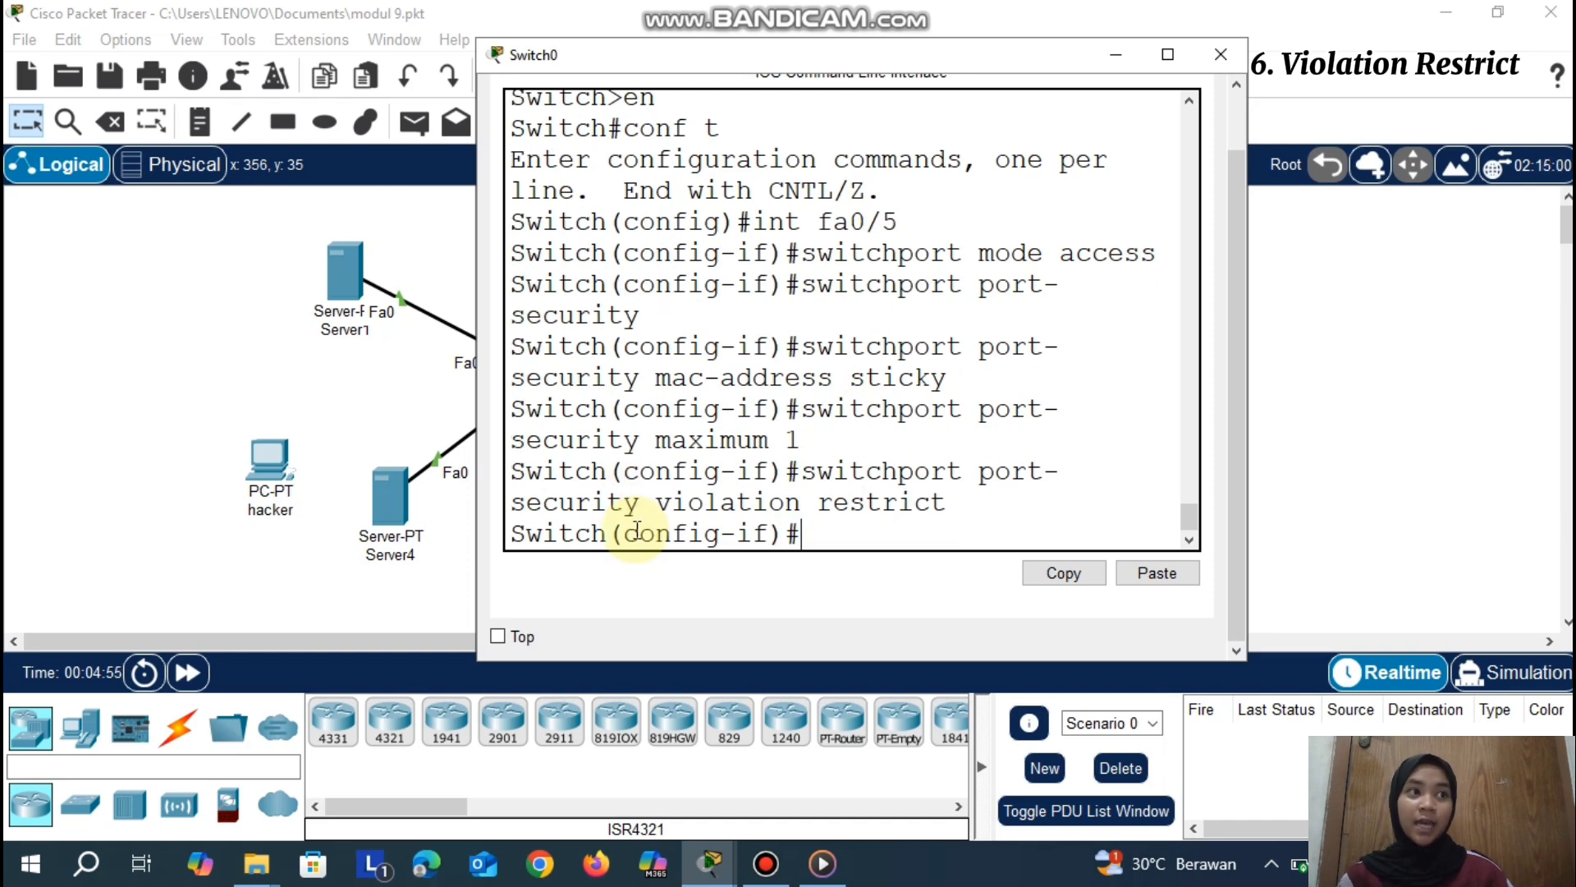
# Show the port-security details of interface fa0/5 with "do show port-security int fa0/5" and review them
pyautogui.write('do show port')
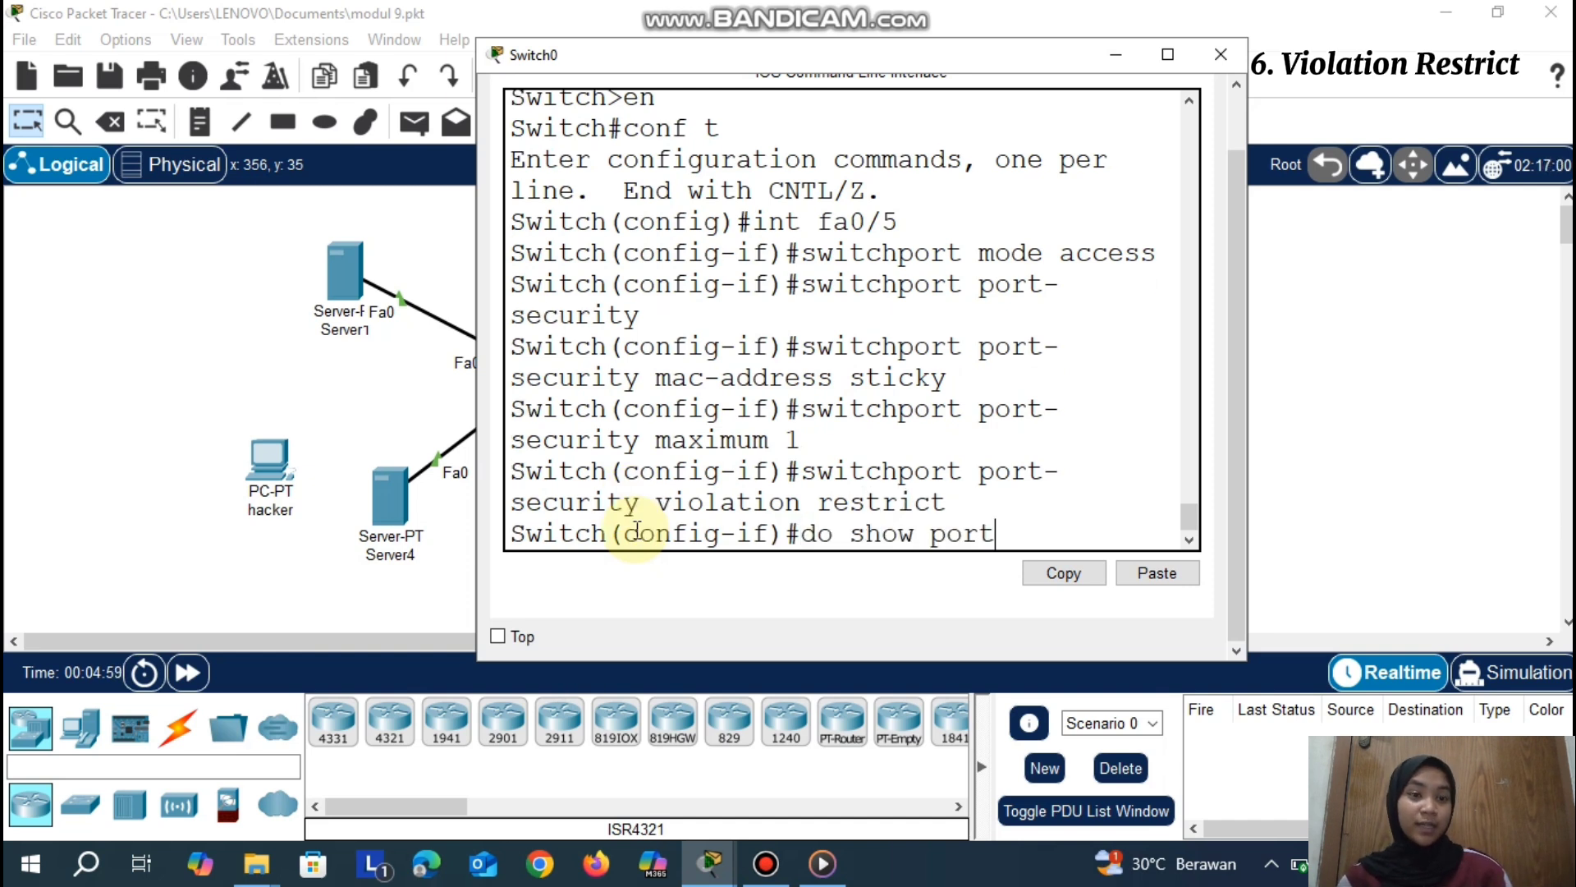
pyautogui.write('-security int')
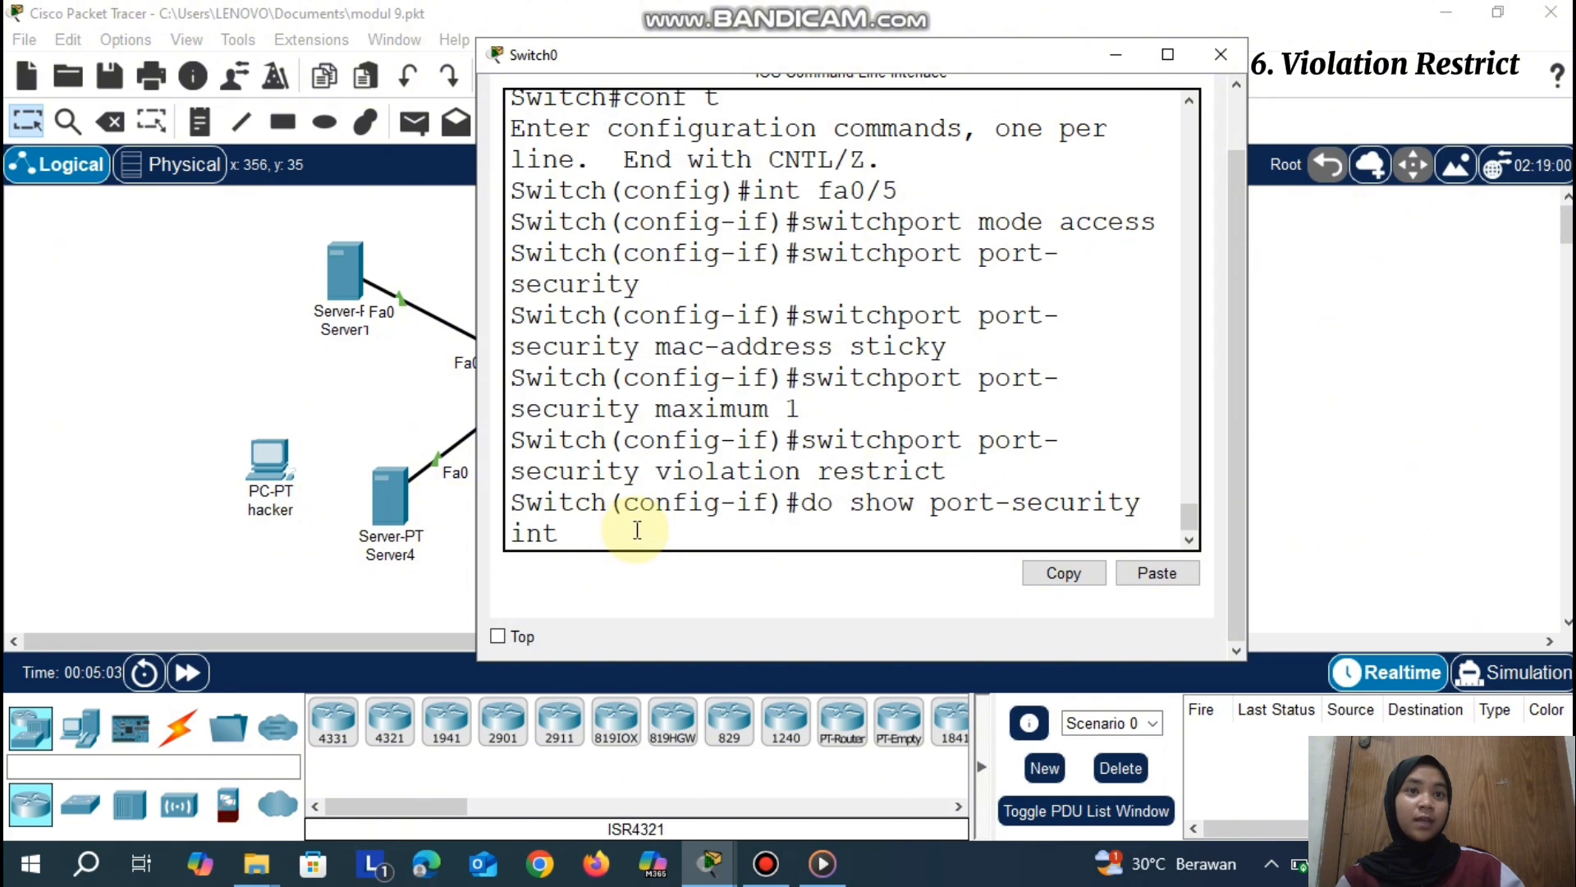
pyautogui.write(' fa0/5')
pyautogui.press('Return')
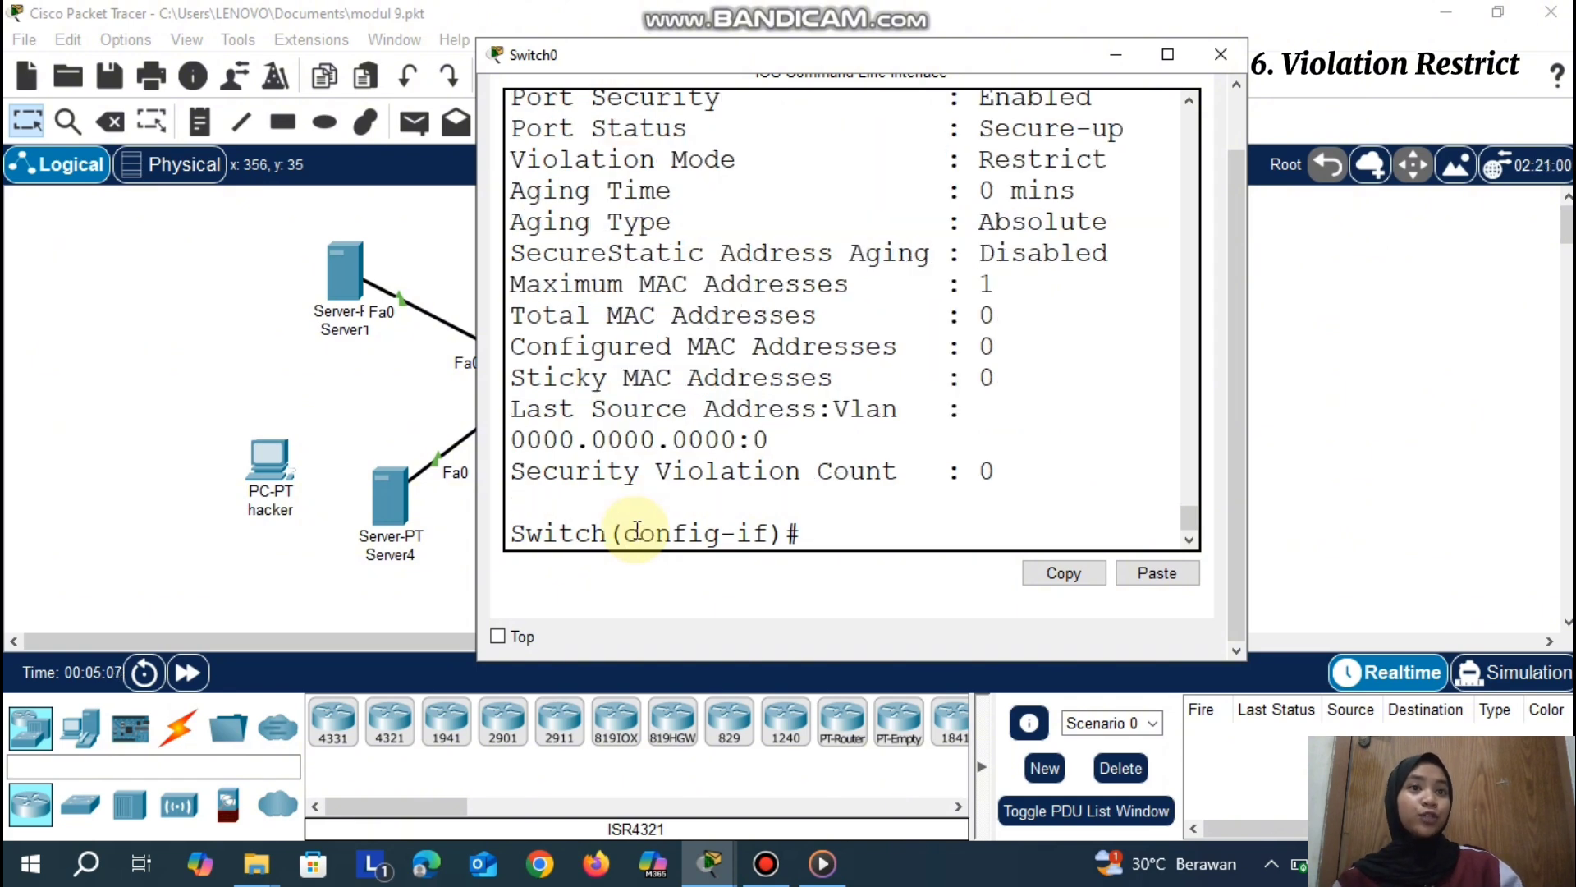
pyautogui.scroll(2, 802, 239)
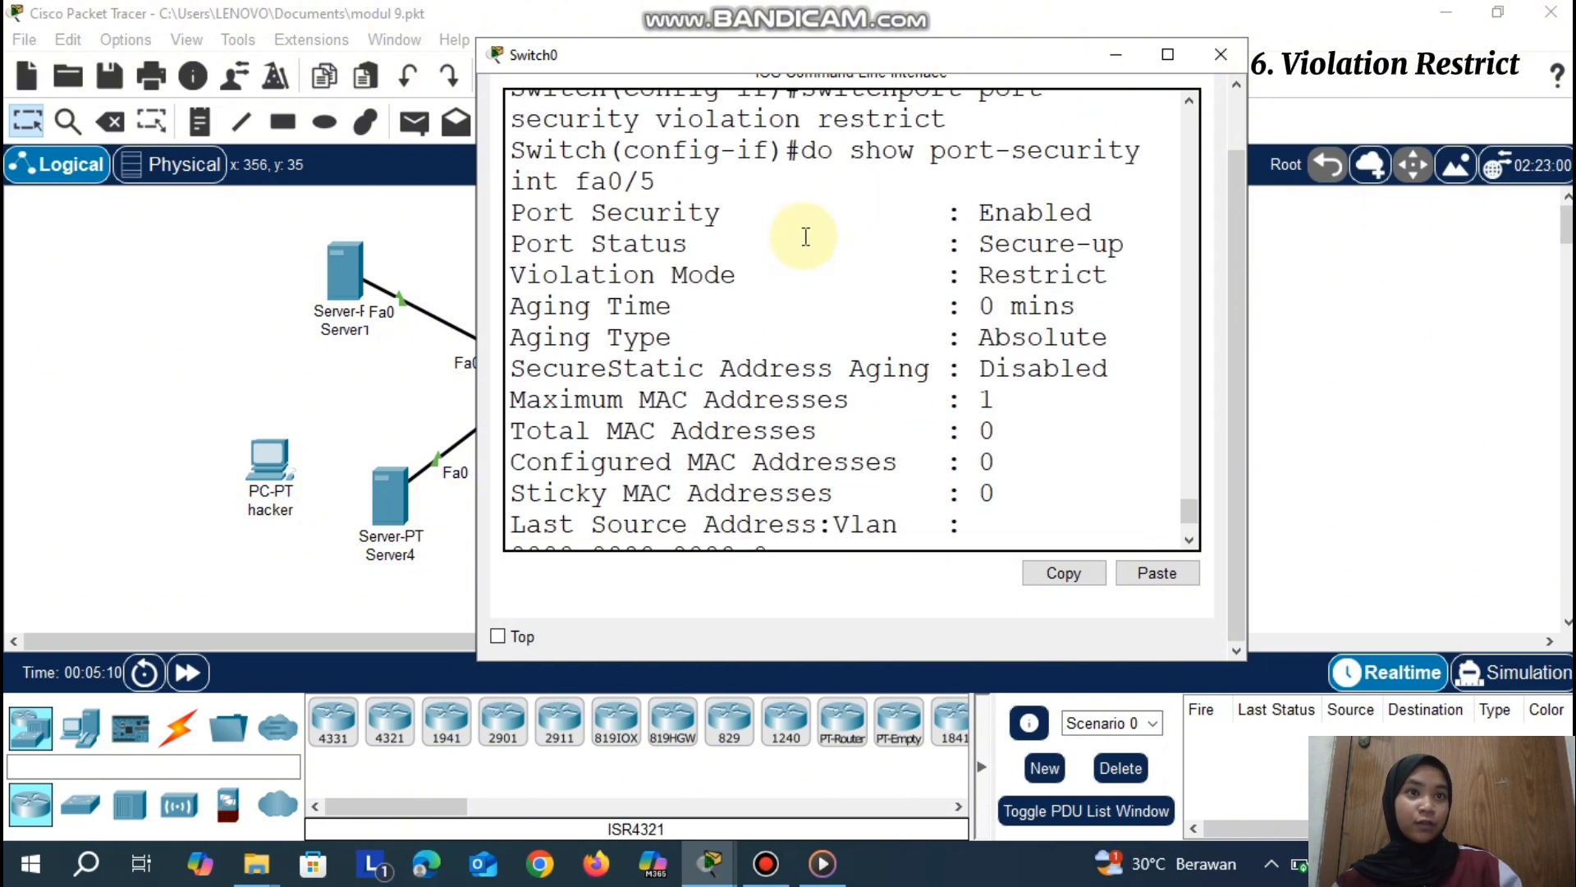
pyautogui.scroll(-1, 806, 237)
pyautogui.scroll(-1, 805, 237)
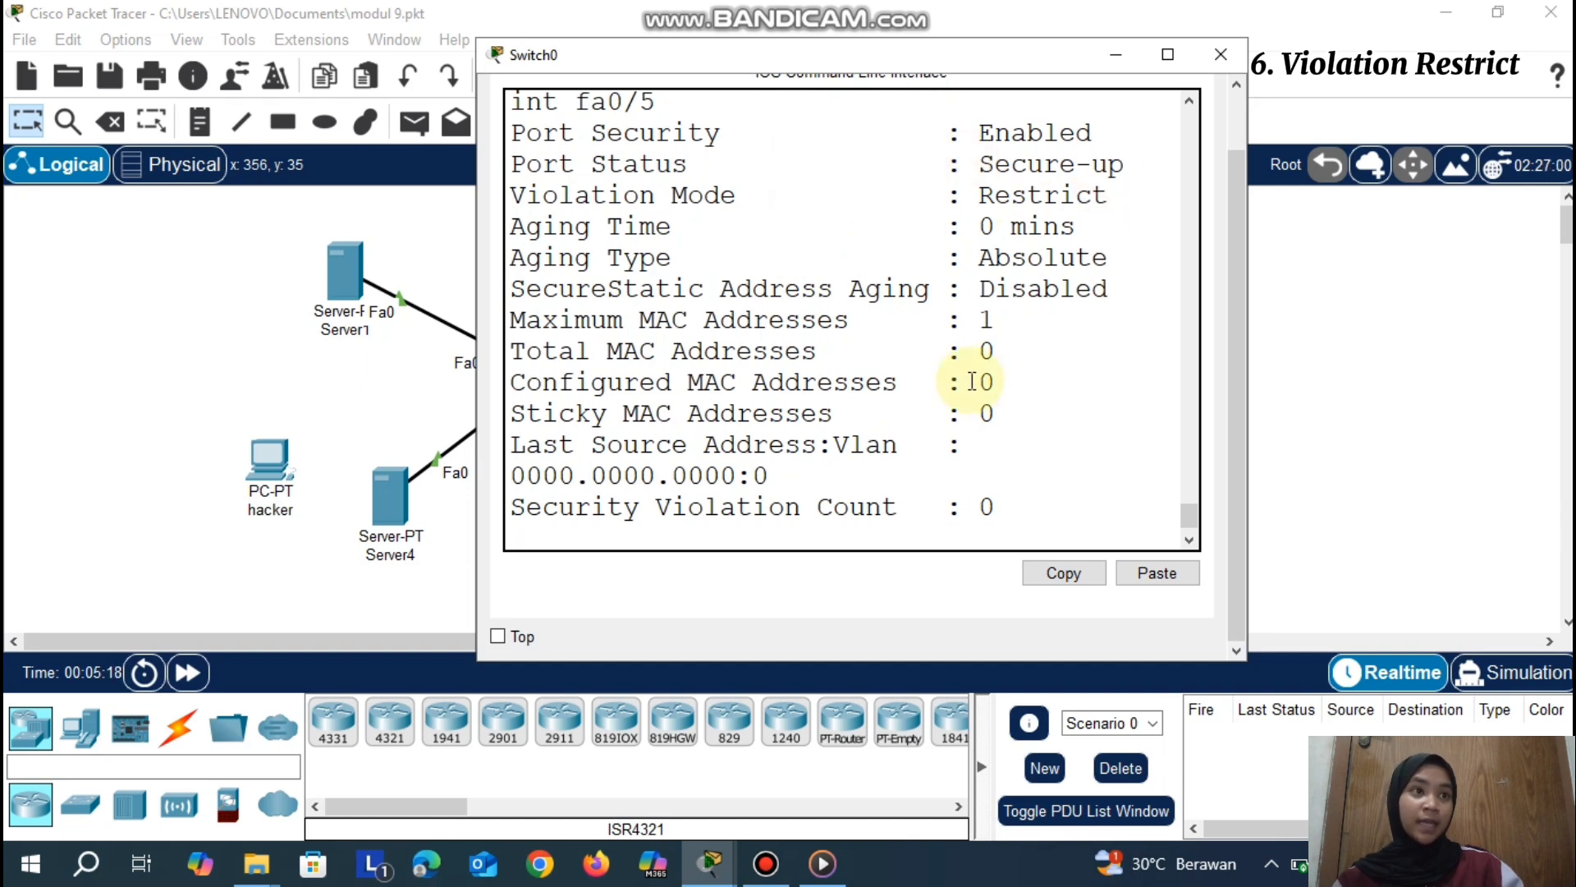
# Minimize the switch window and send a simple PDU from Server4 to the client PC
pyautogui.click(1101, 57)
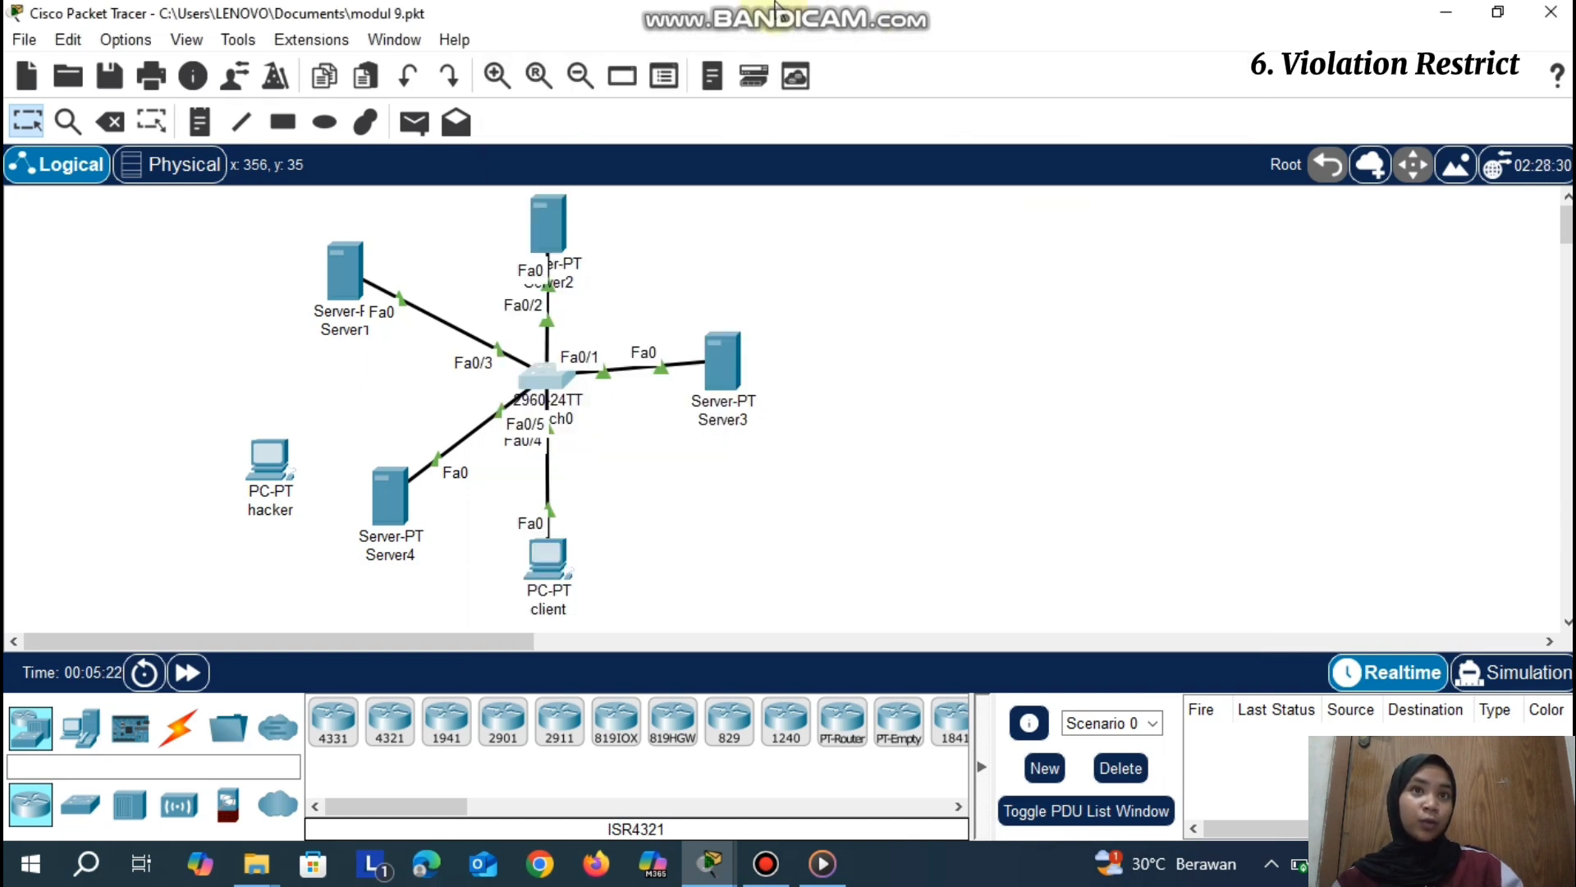
pyautogui.click(426, 122)
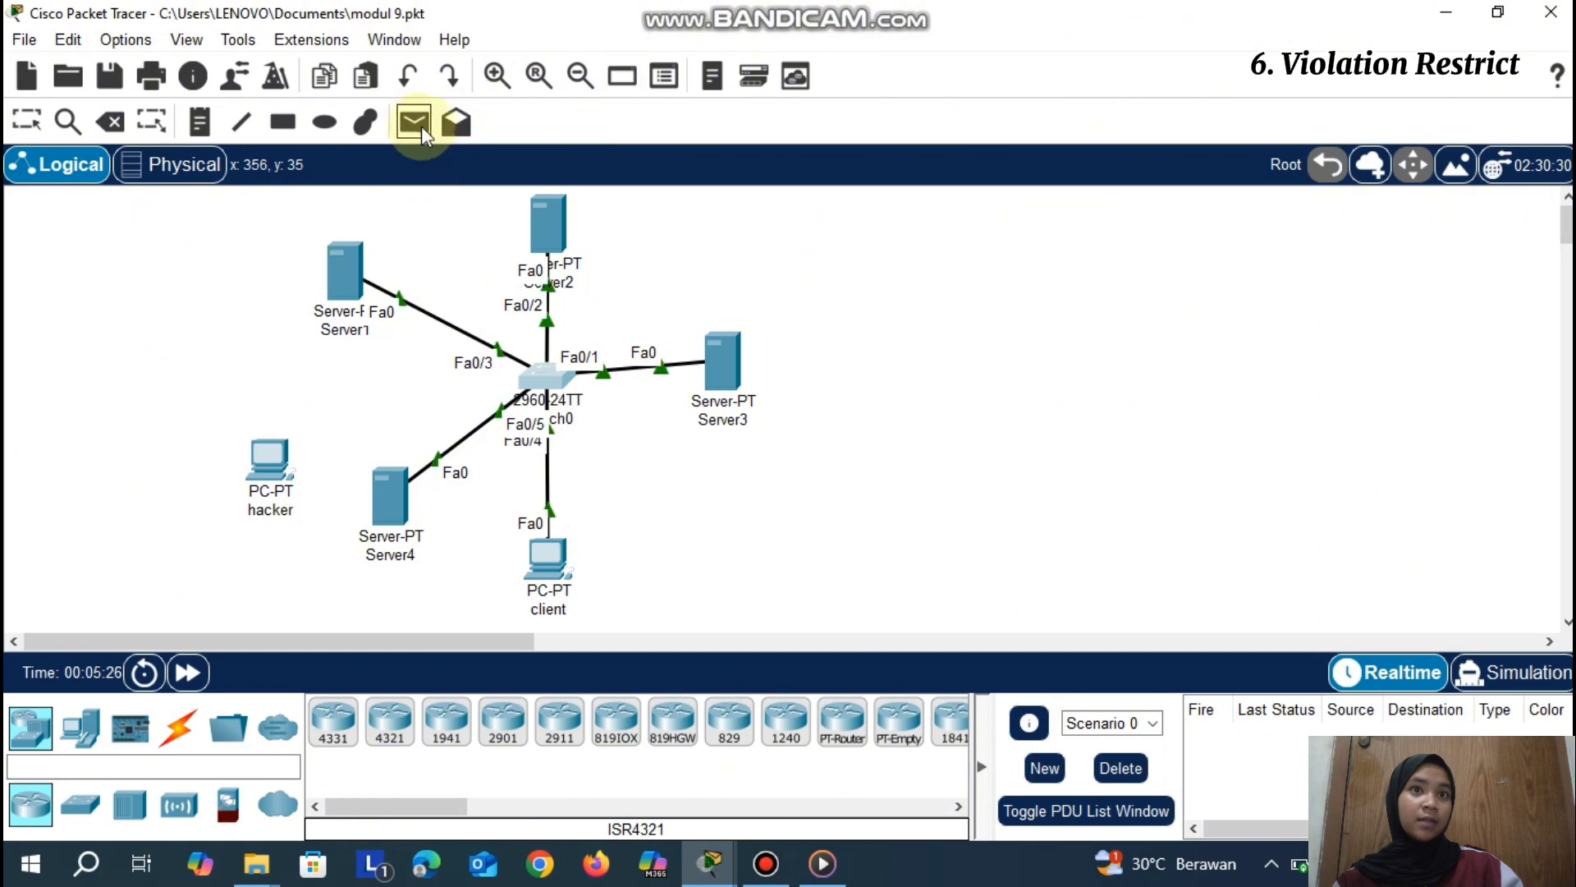
pyautogui.click(393, 496)
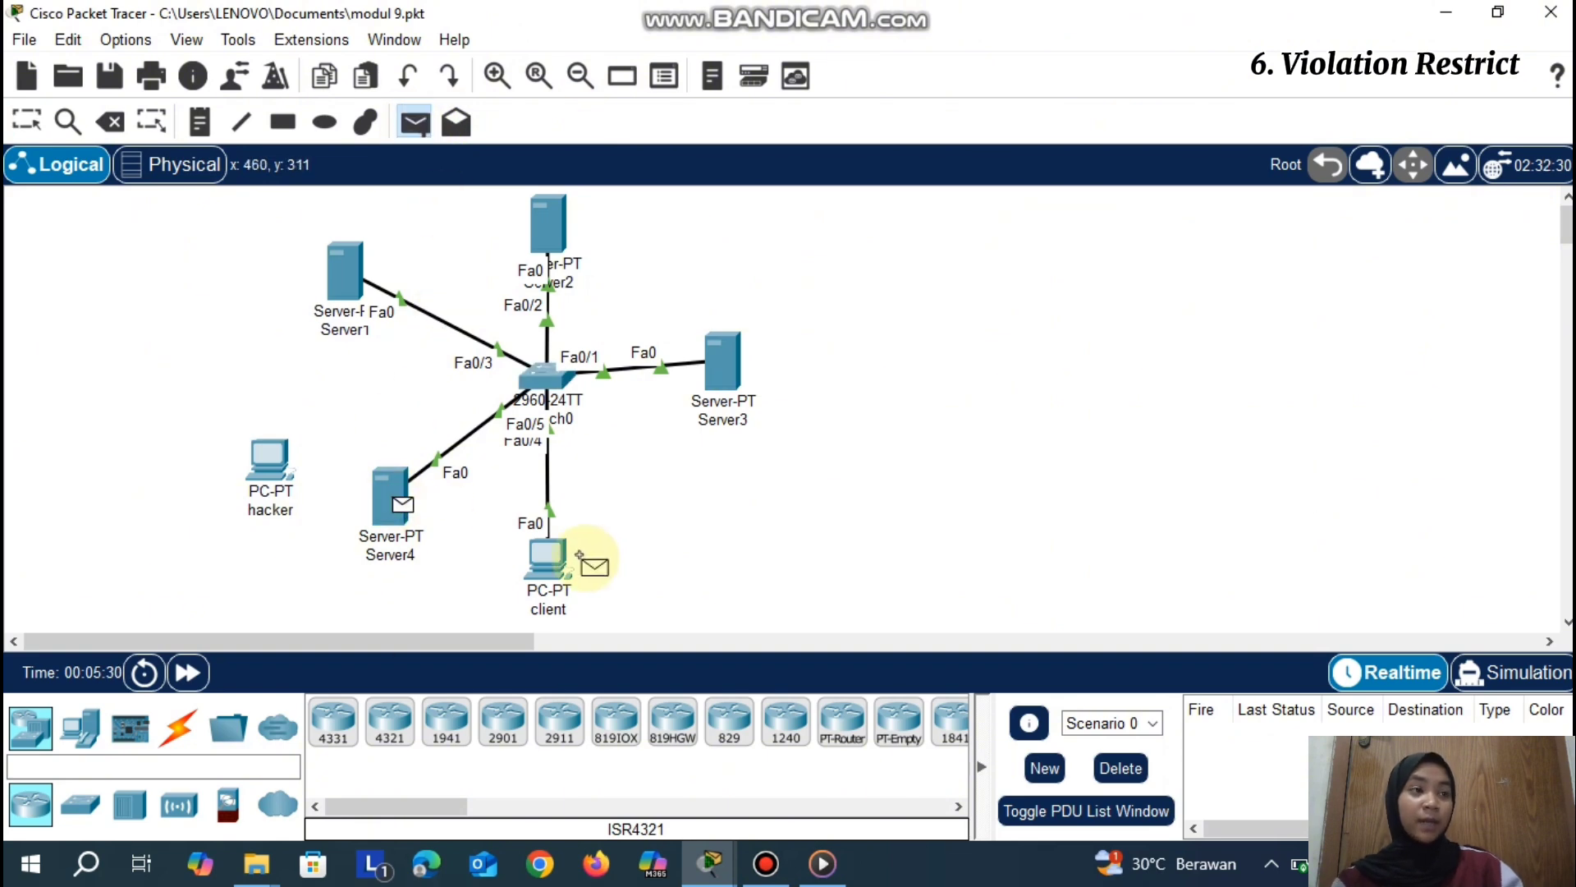
pyautogui.click(539, 562)
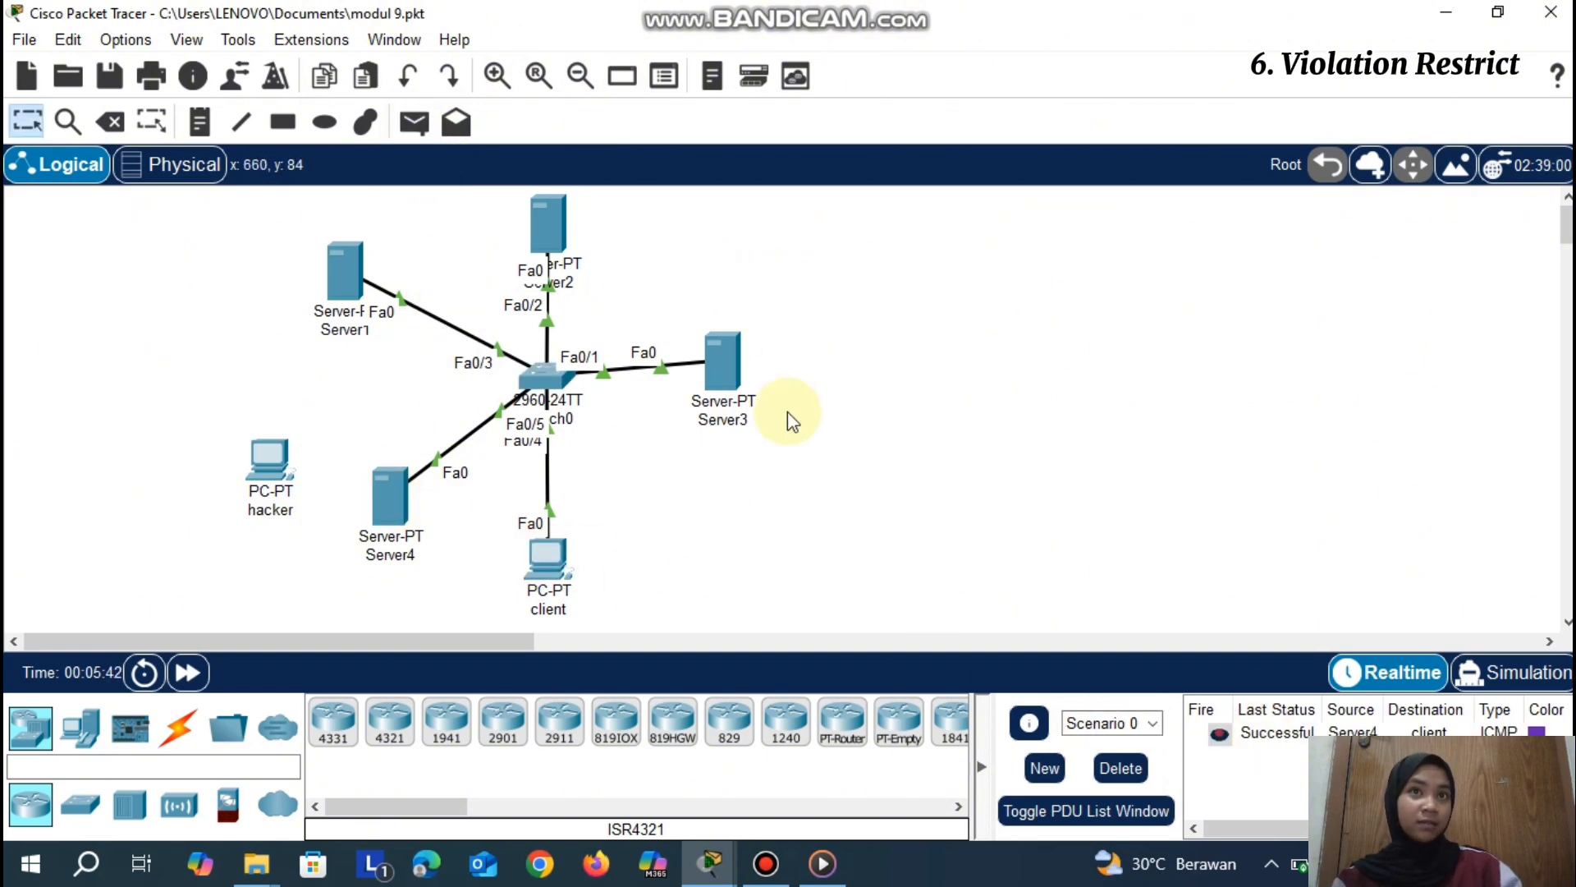
# Recheck fa0/5's port-security details on Switch0 after the PDU from Server4, and minimize the switch window
pyautogui.click(548, 379)
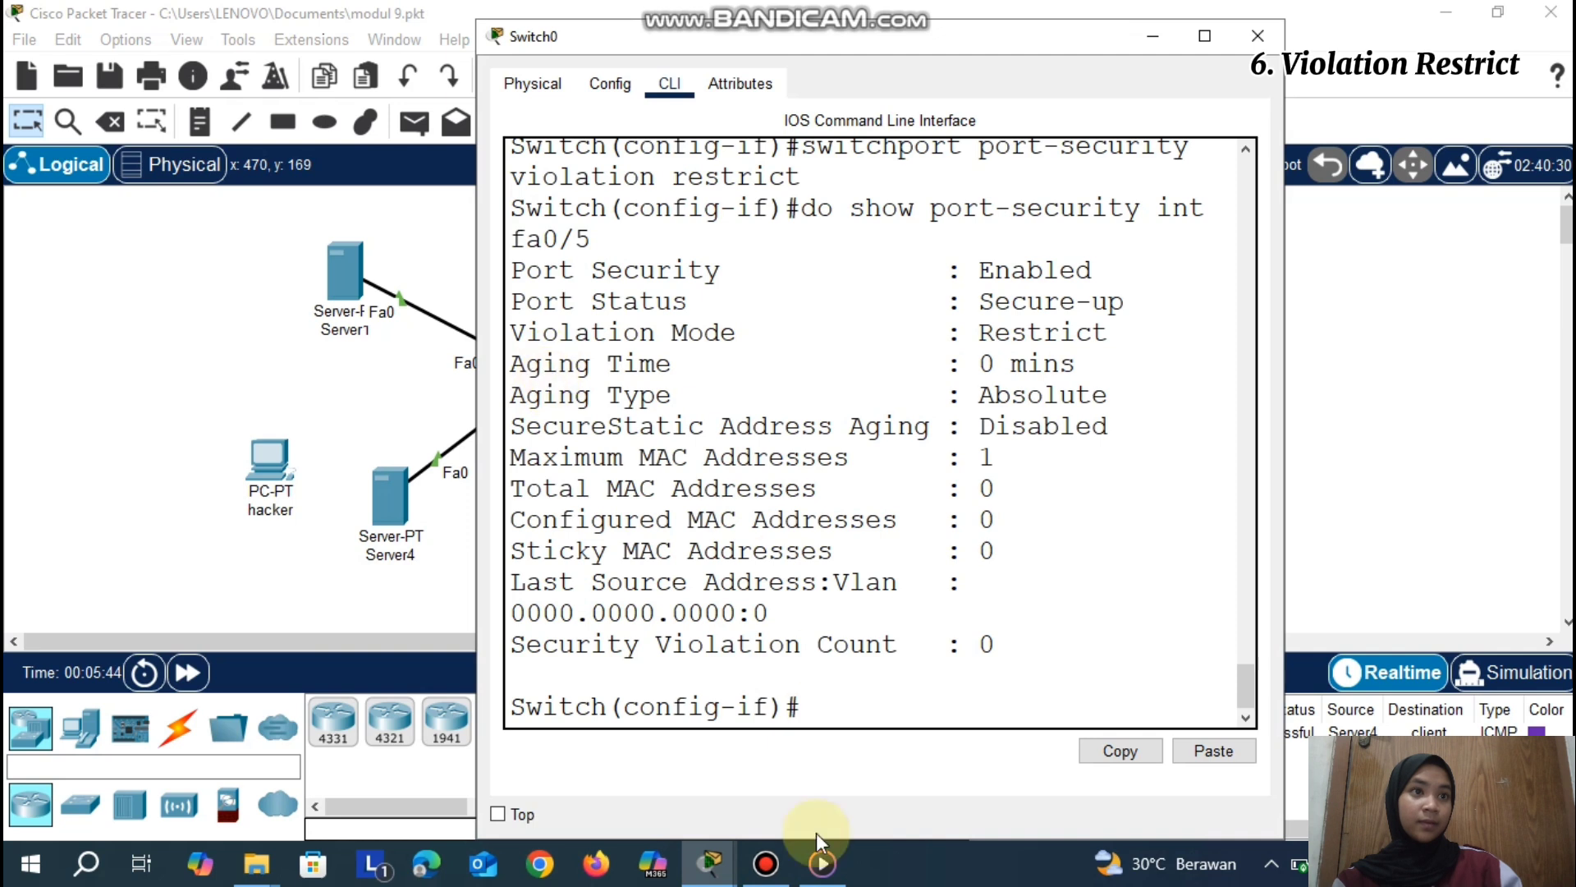
pyautogui.press('Up')
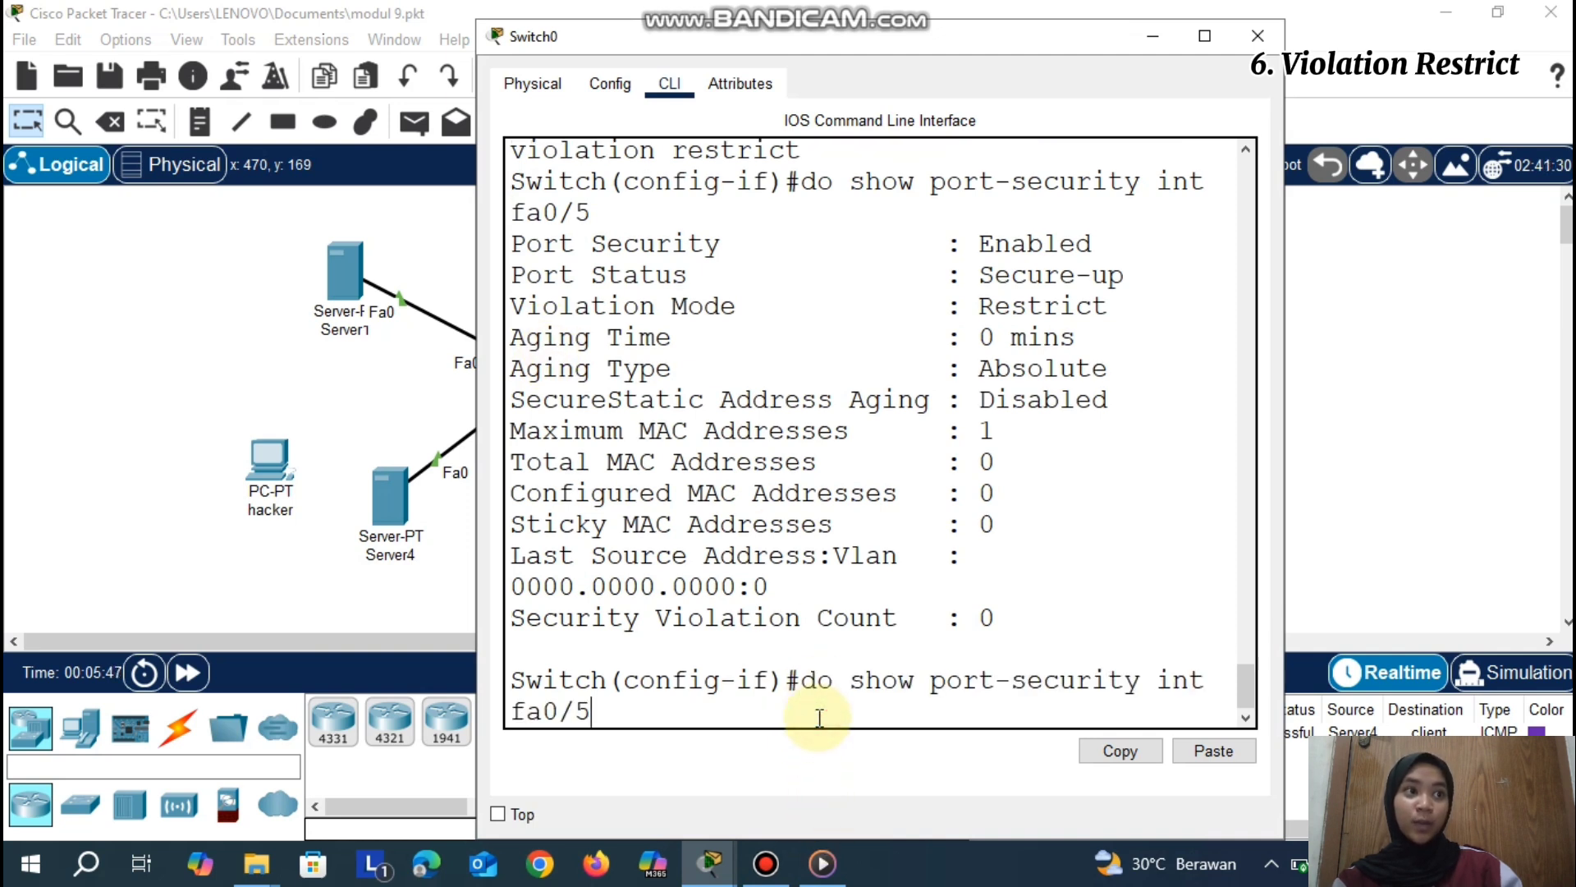
pyautogui.press('Up')
pyautogui.press('Down')
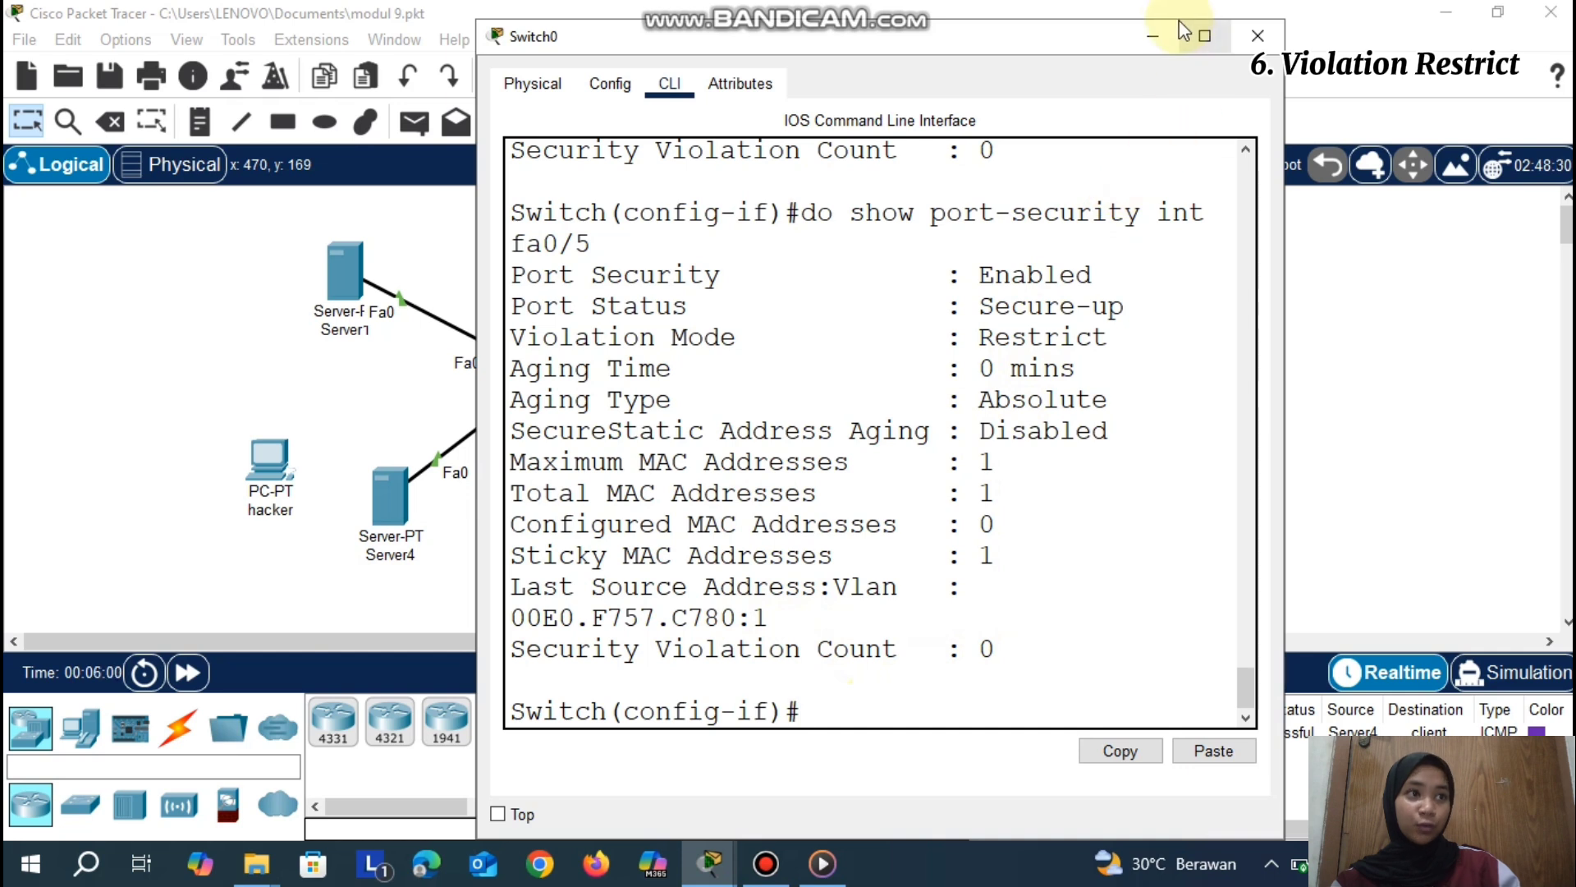
pyautogui.click(1153, 34)
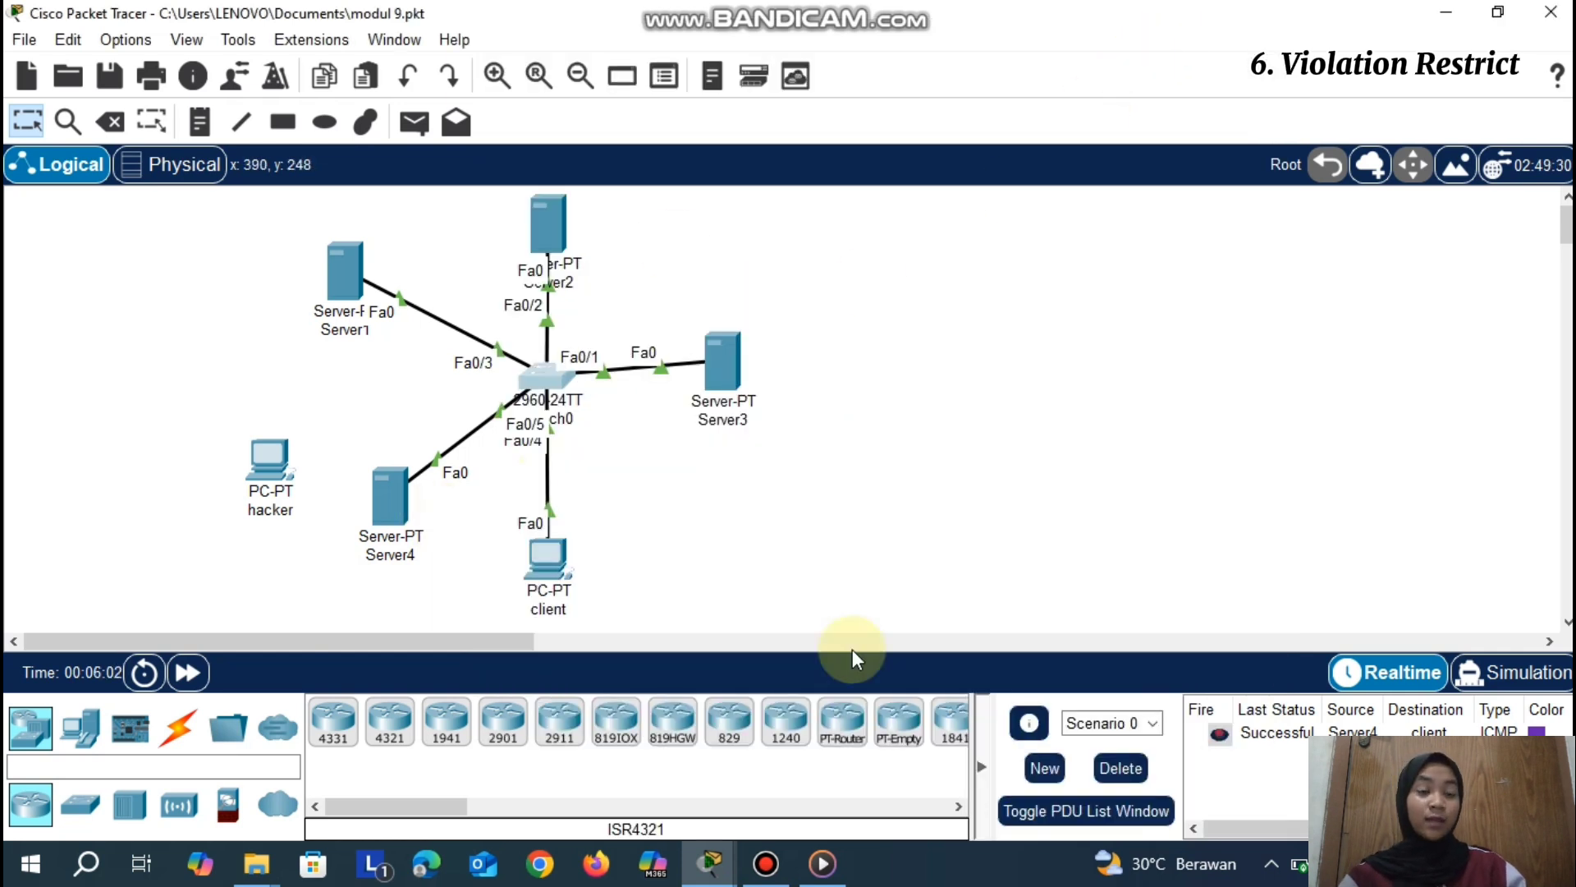
# Clear the PDU results and move the fa0/5 link's Server4 end to the hacker PC's FastEthernet0 port
pyautogui.click(1121, 767)
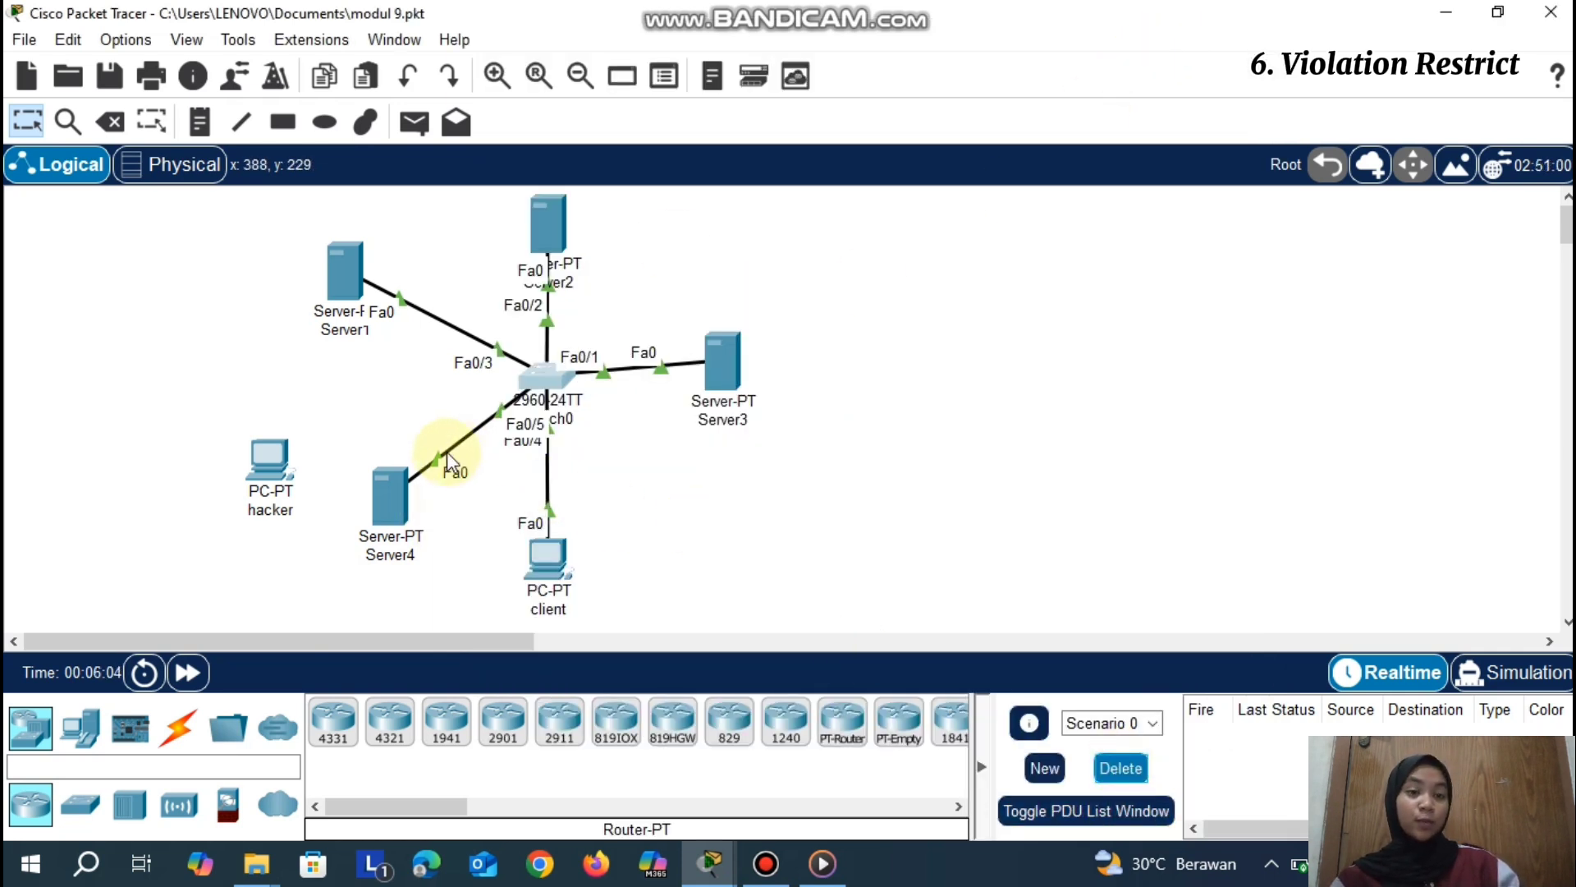
pyautogui.moveTo(448, 460); pyautogui.dragTo(271, 458)
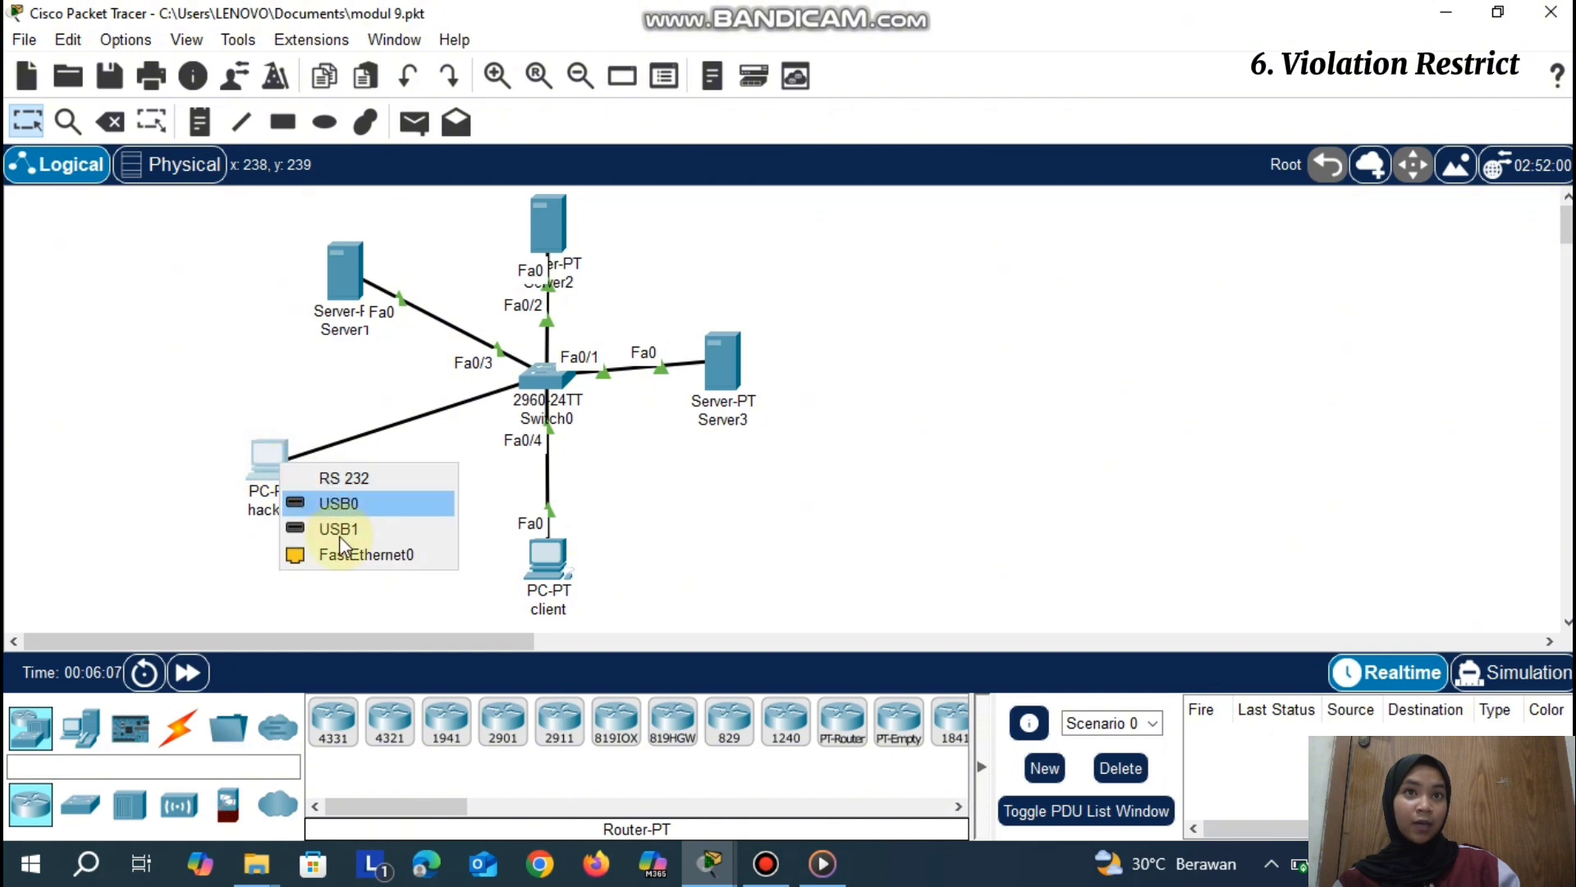
pyautogui.click(343, 552)
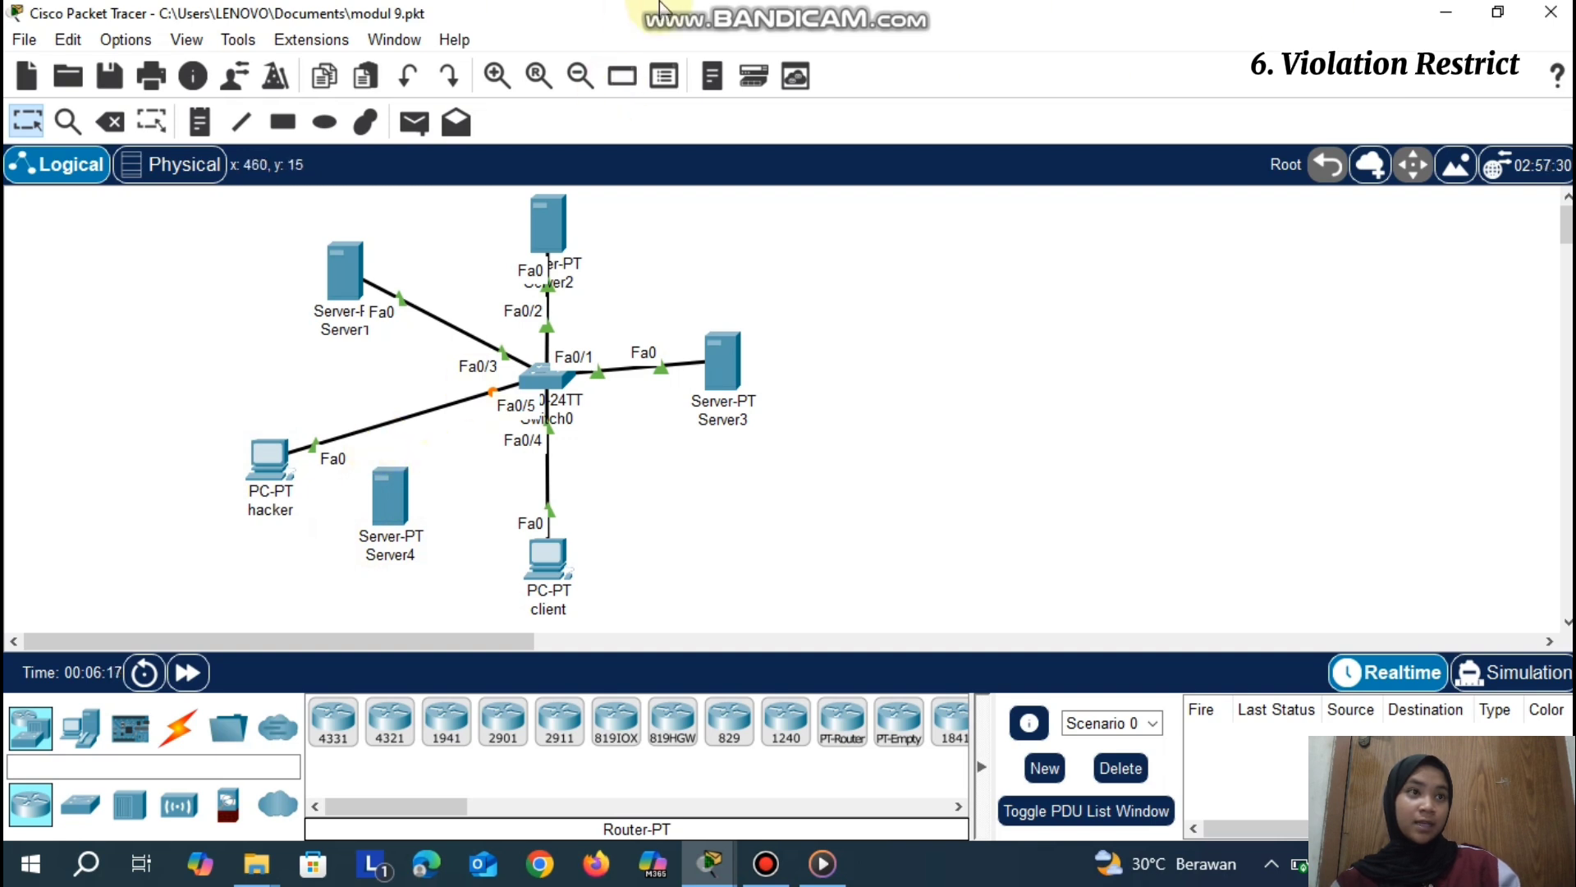
# Send simple PDUs from the hacker PC to the client PC, Server1, Server2 and Server3
pyautogui.moveTo(901, 24)
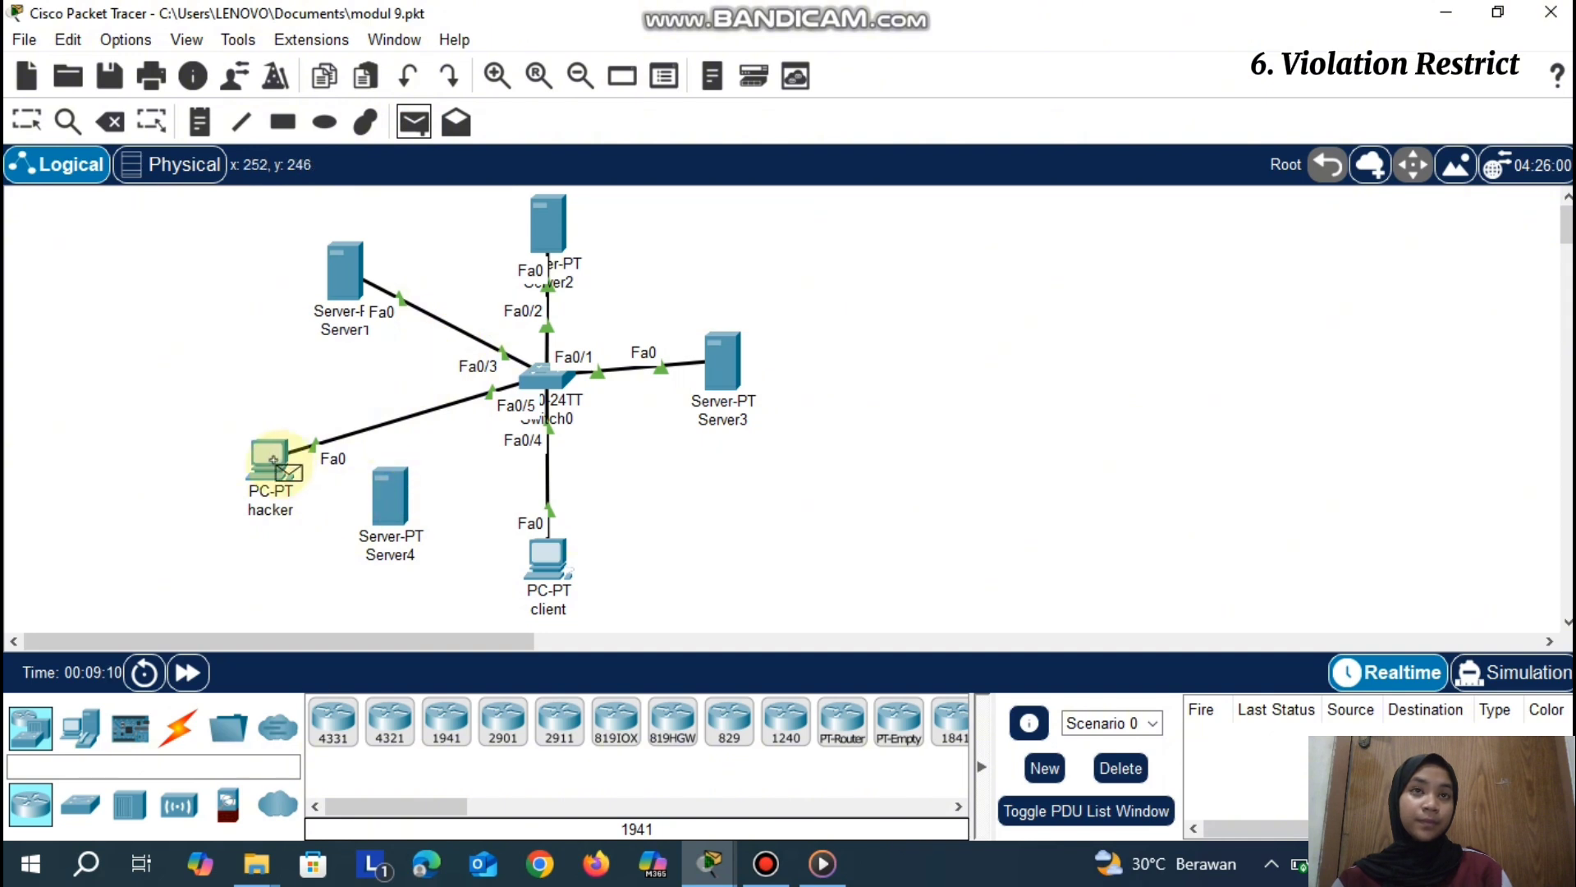
pyautogui.click(269, 458)
pyautogui.click(542, 555)
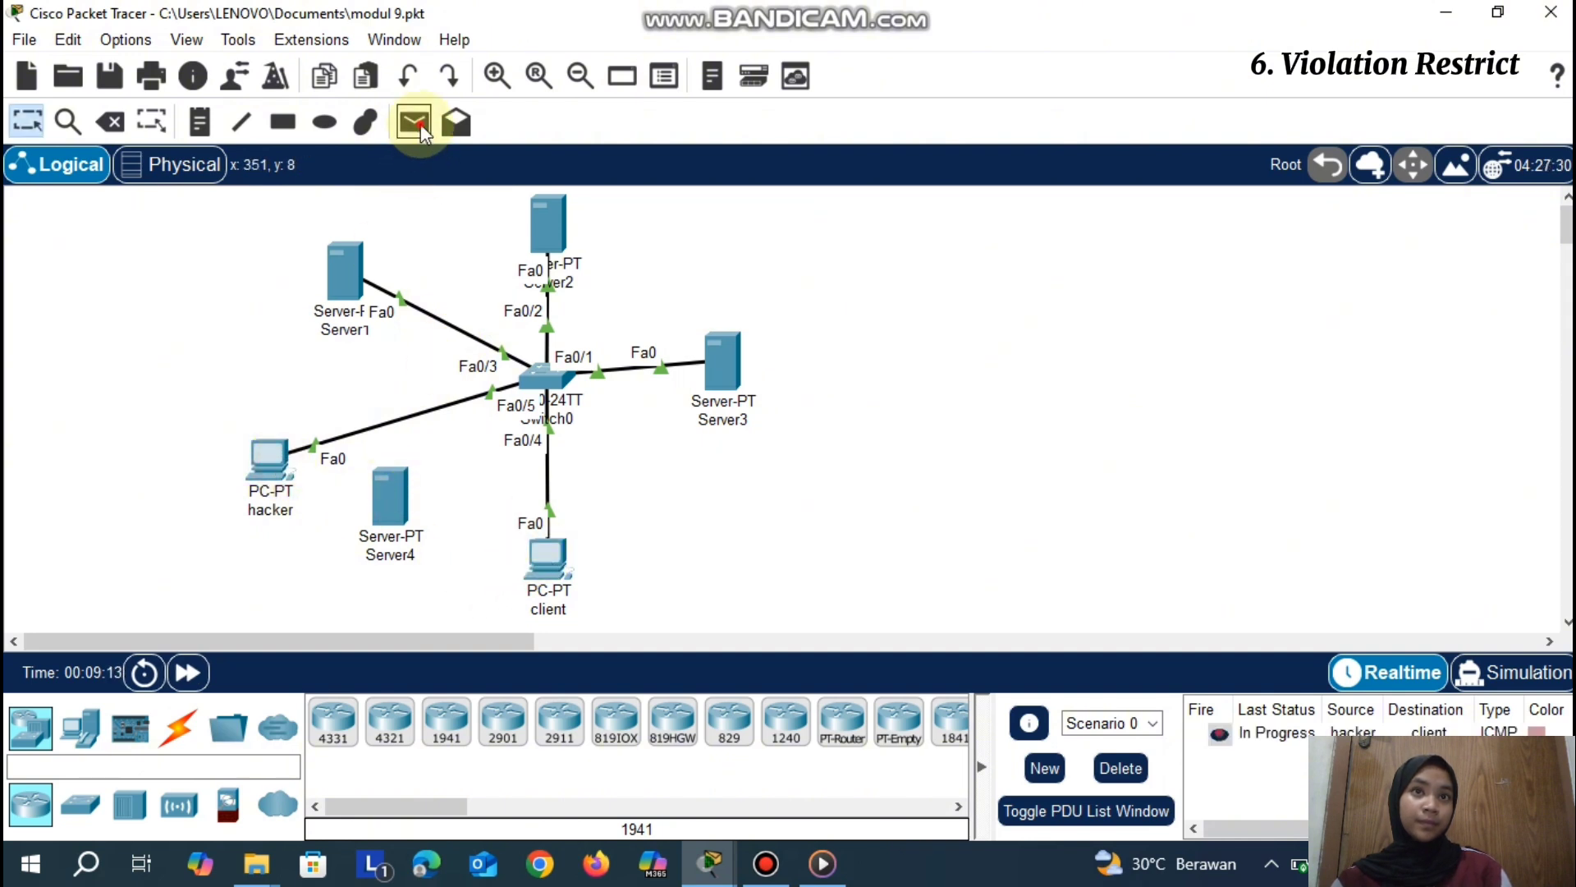
pyautogui.click(269, 457)
pyautogui.click(345, 274)
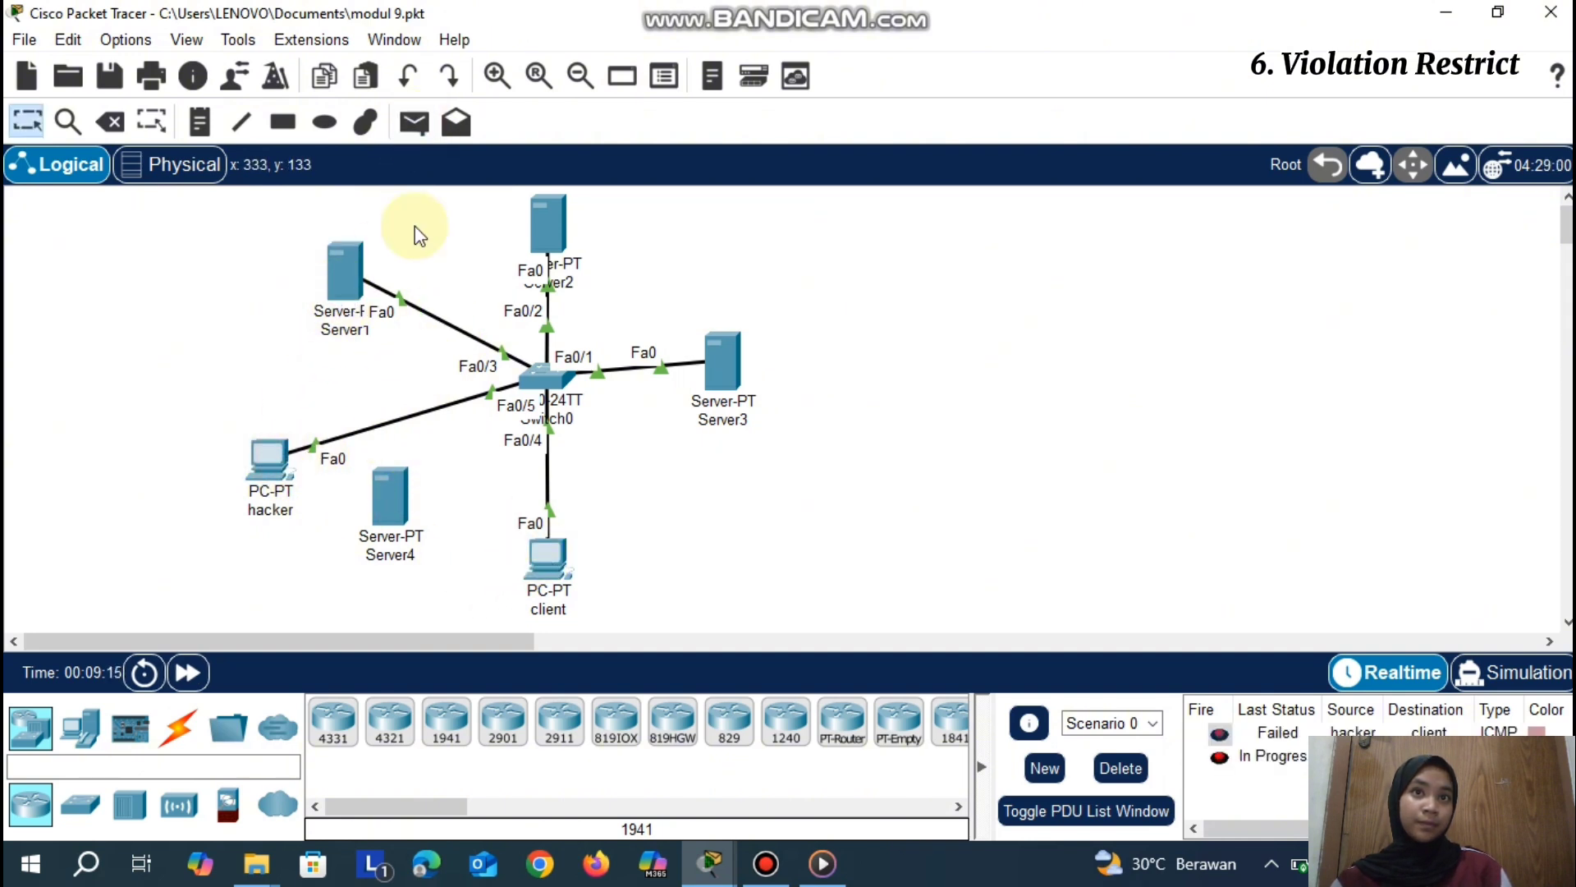
pyautogui.click(417, 124)
pyautogui.click(271, 456)
pyautogui.click(549, 225)
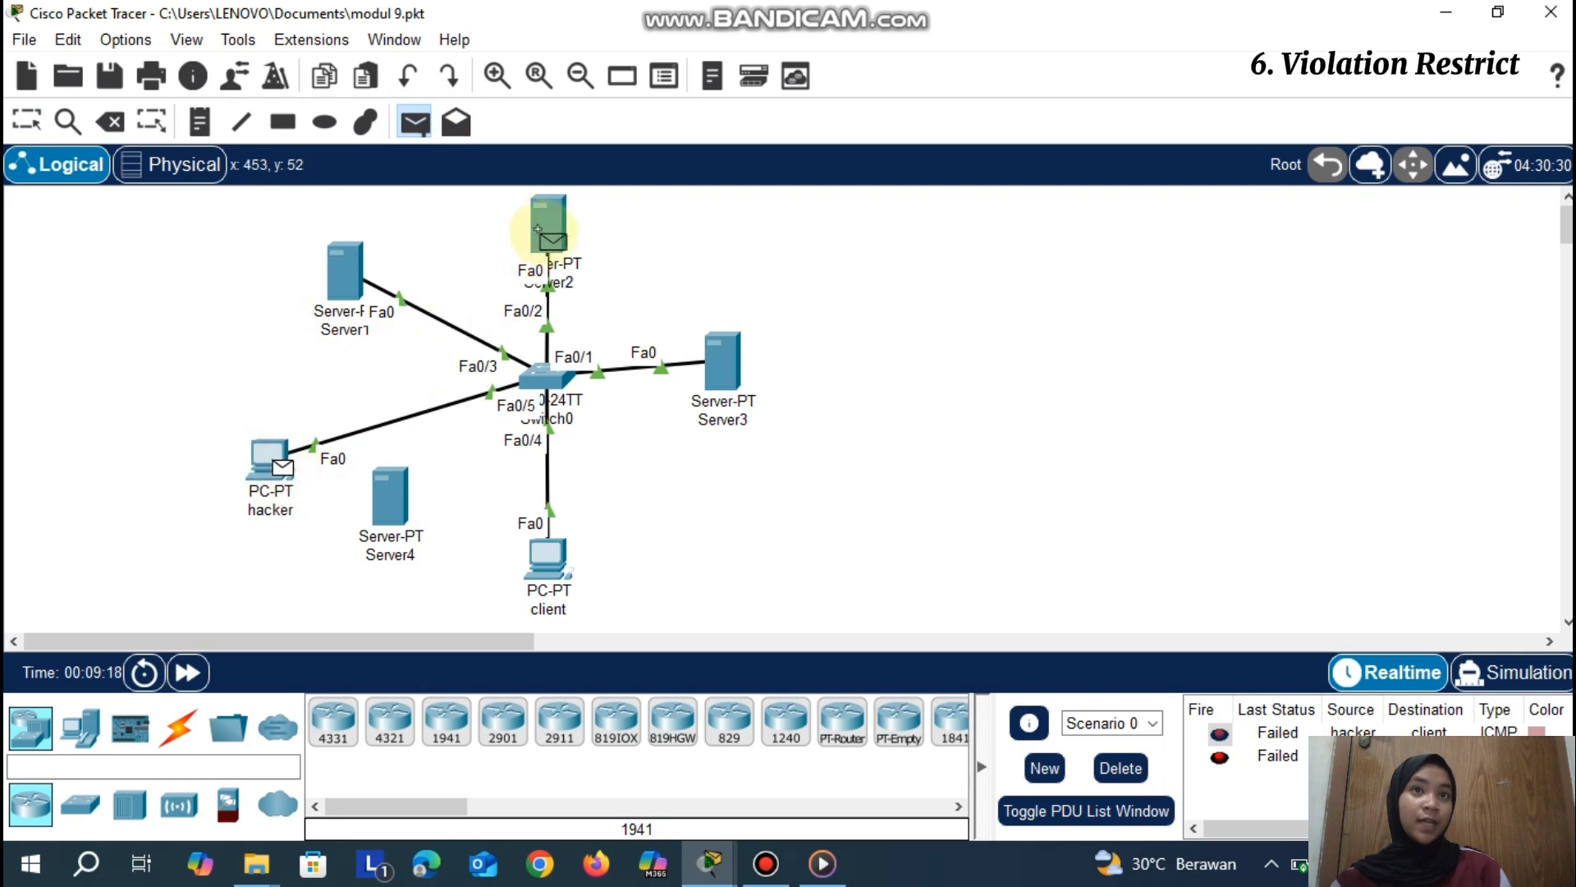
pyautogui.click(415, 122)
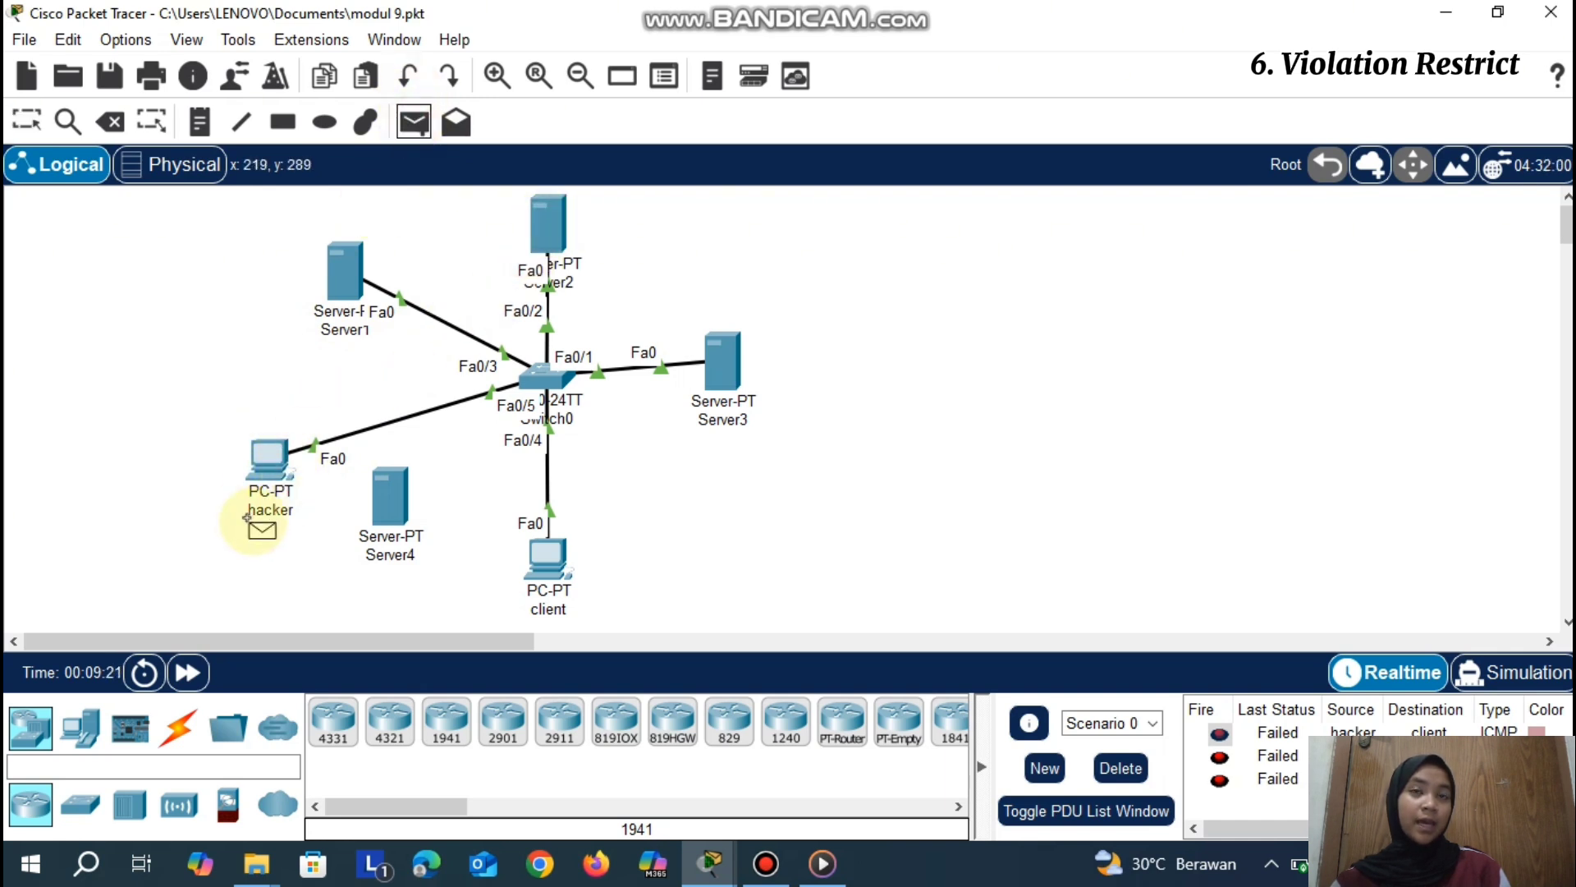
pyautogui.click(269, 457)
pyautogui.click(730, 362)
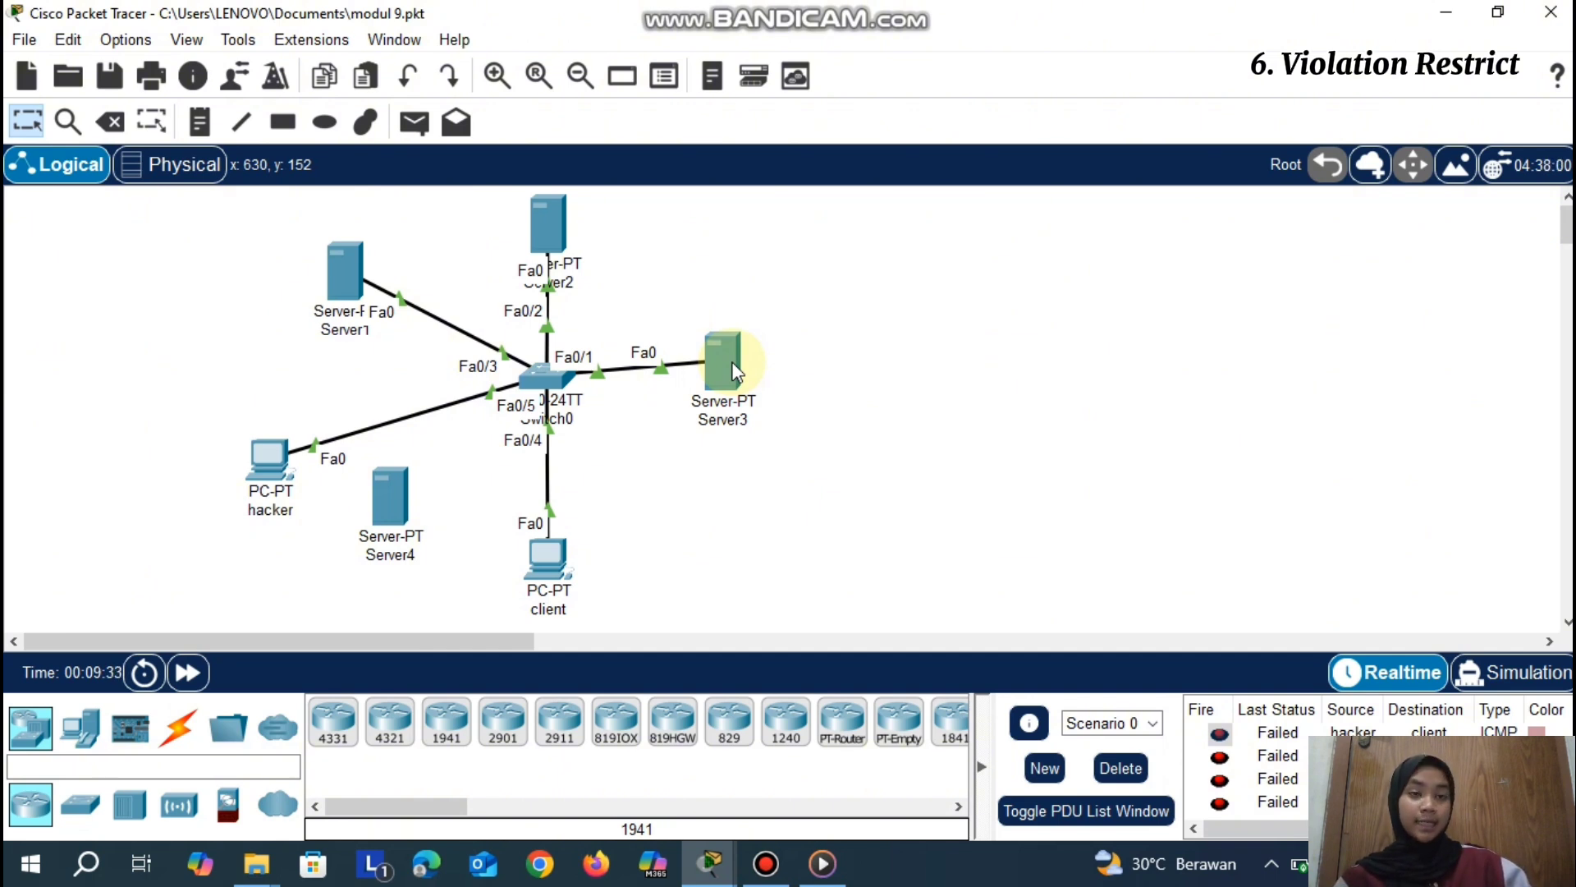
# Rerun "do show port-security int fa0/5" on Switch0 to review the violation details after the hacker's PDUs, and minimize the switch window
pyautogui.moveTo(849, 5)
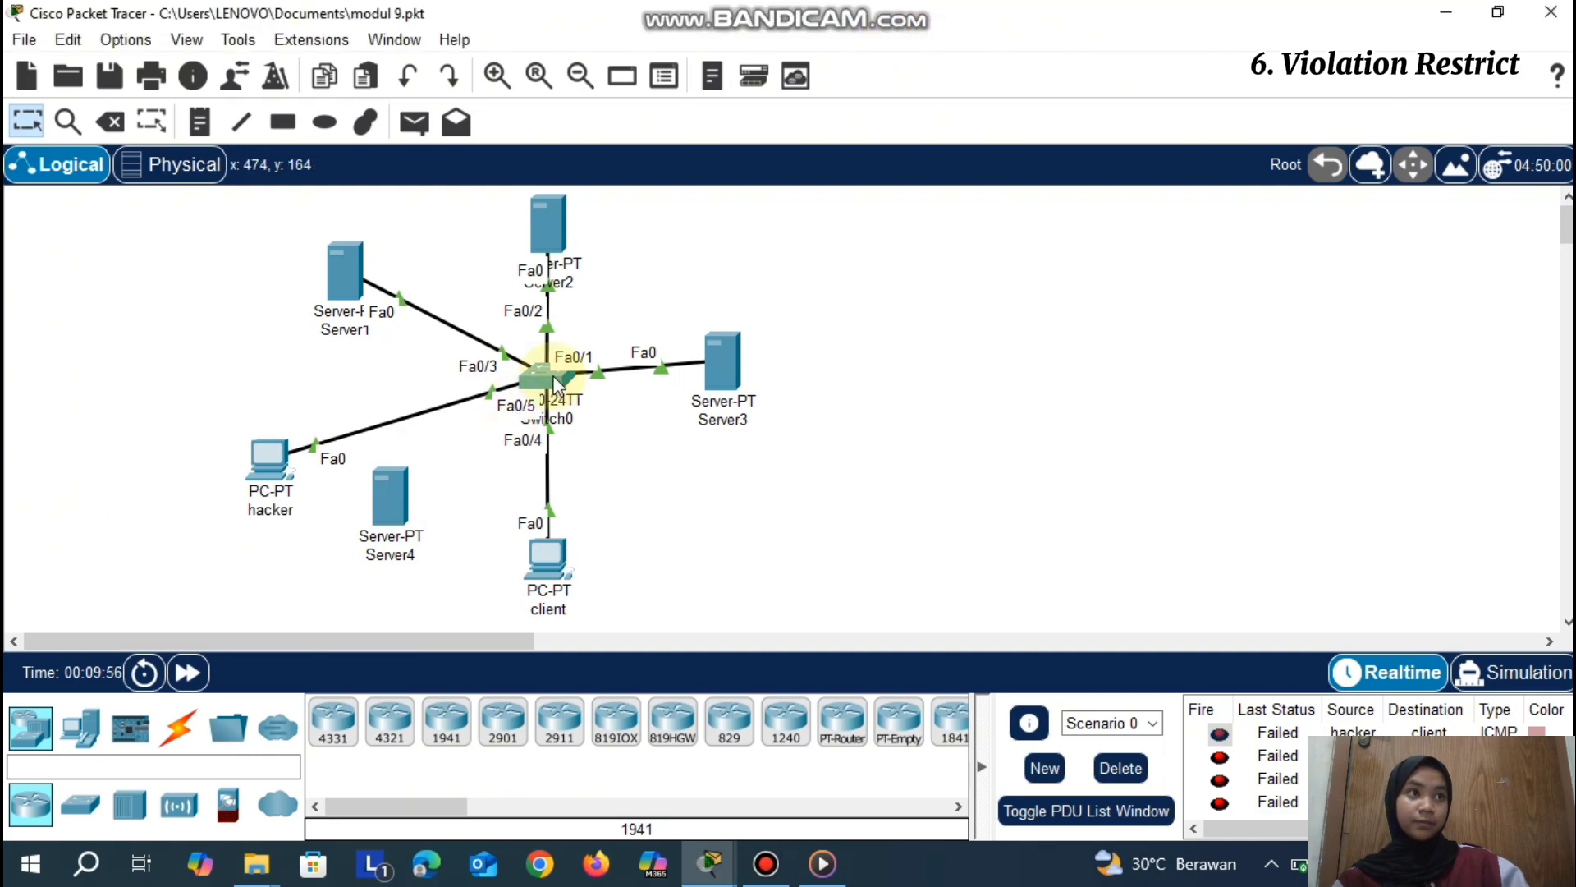
pyautogui.click(542, 376)
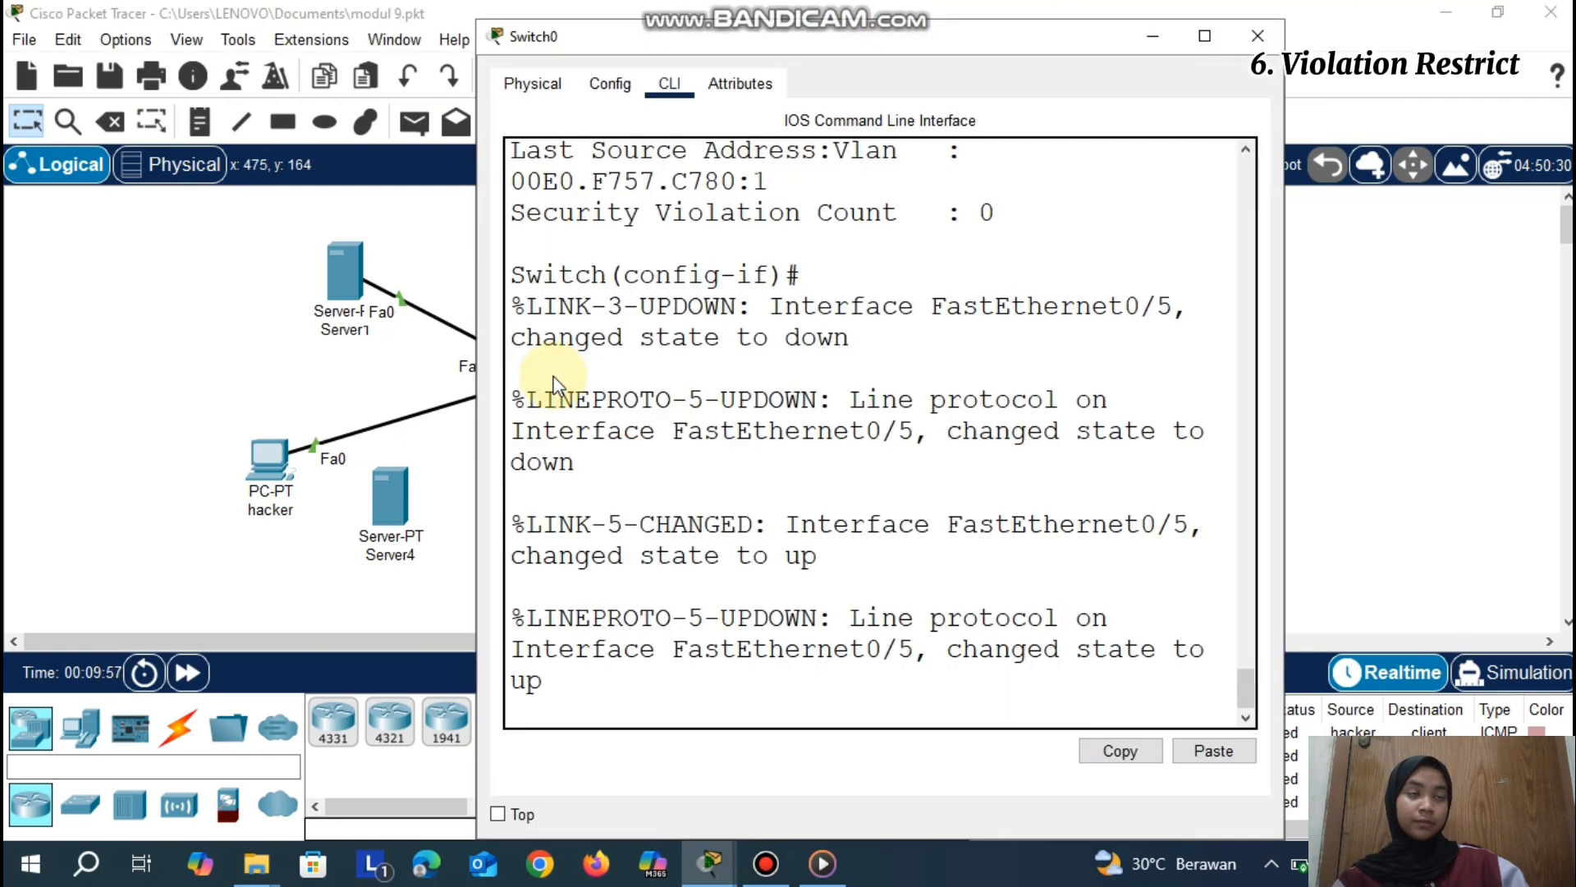
pyautogui.press('Return')
pyautogui.press('Up')
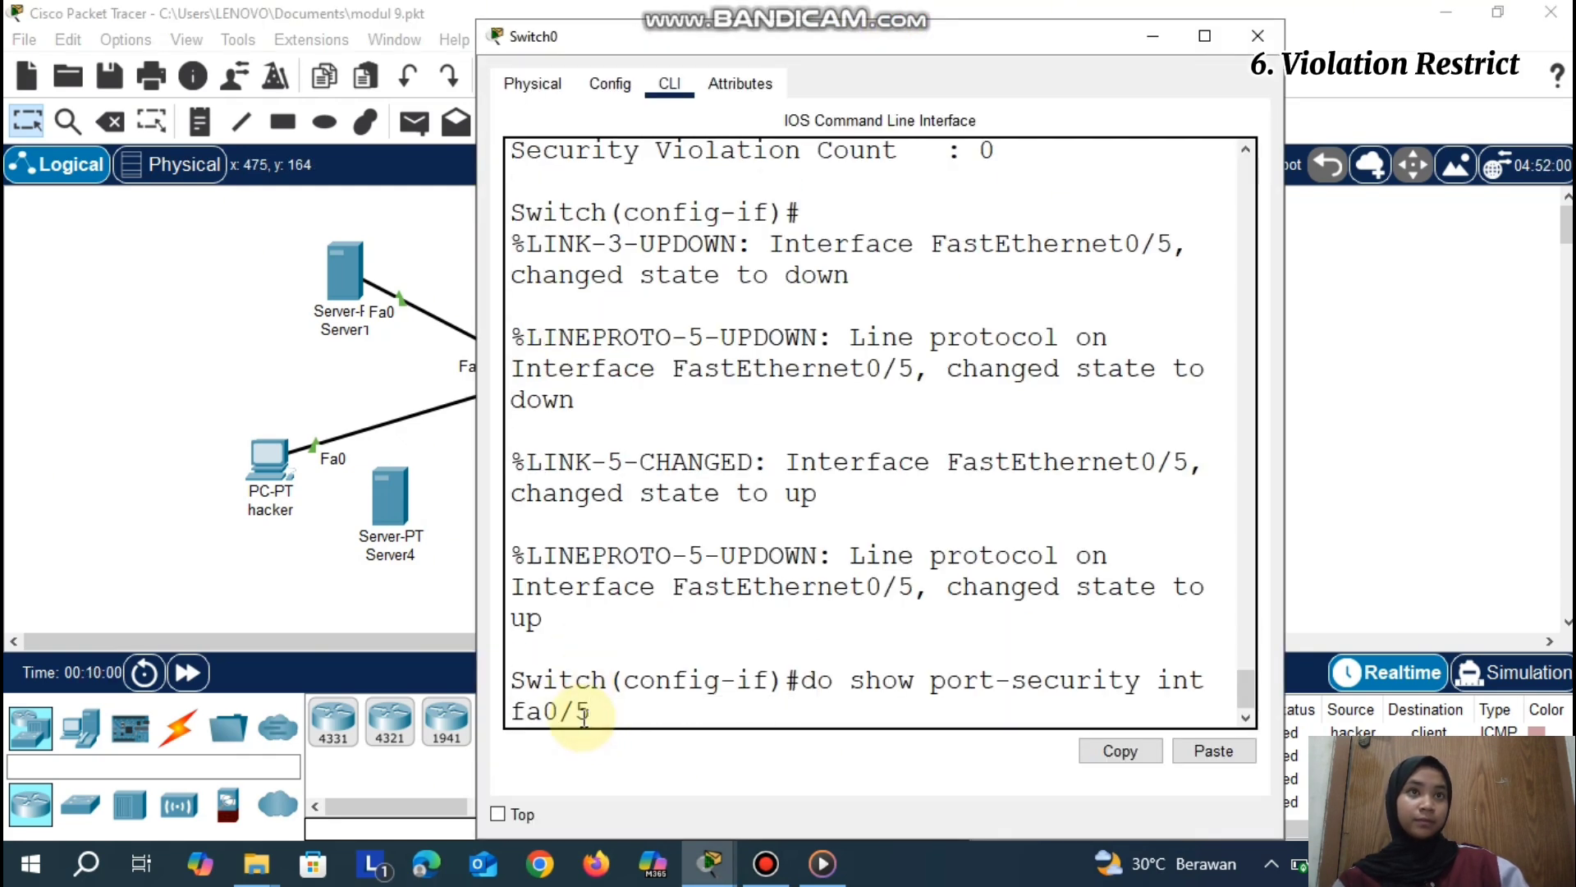
pyautogui.press('Return')
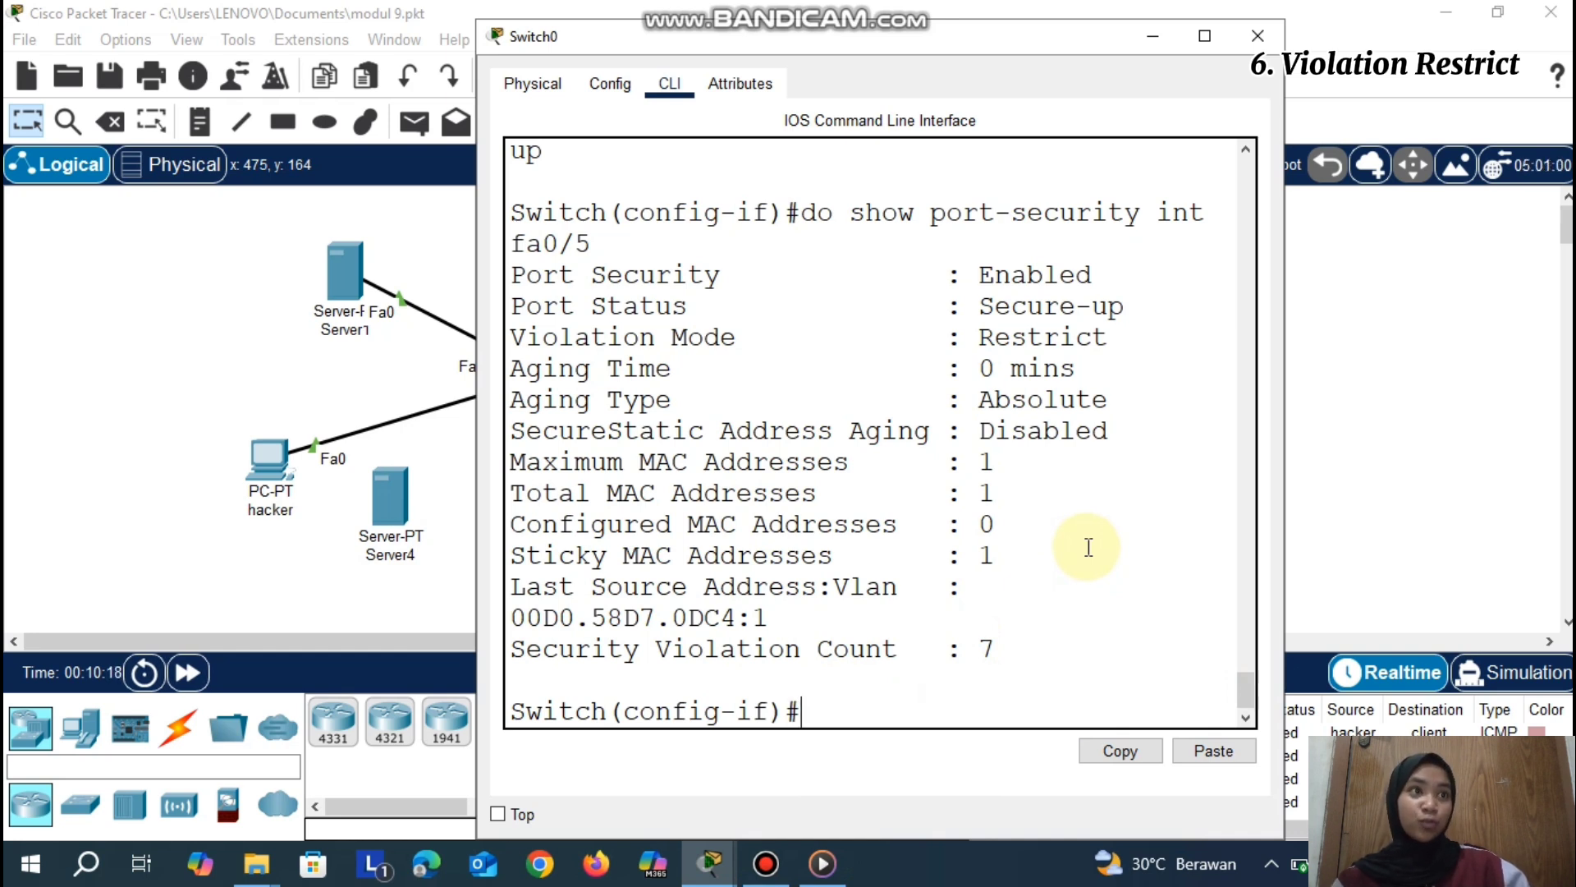
pyautogui.click(1160, 37)
# Move the fa0/5 link's hacker PC end back to Server4's FastEthernet0 port and fast-forward the simulation time
pyautogui.moveTo(318, 449); pyautogui.dragTo(393, 487)
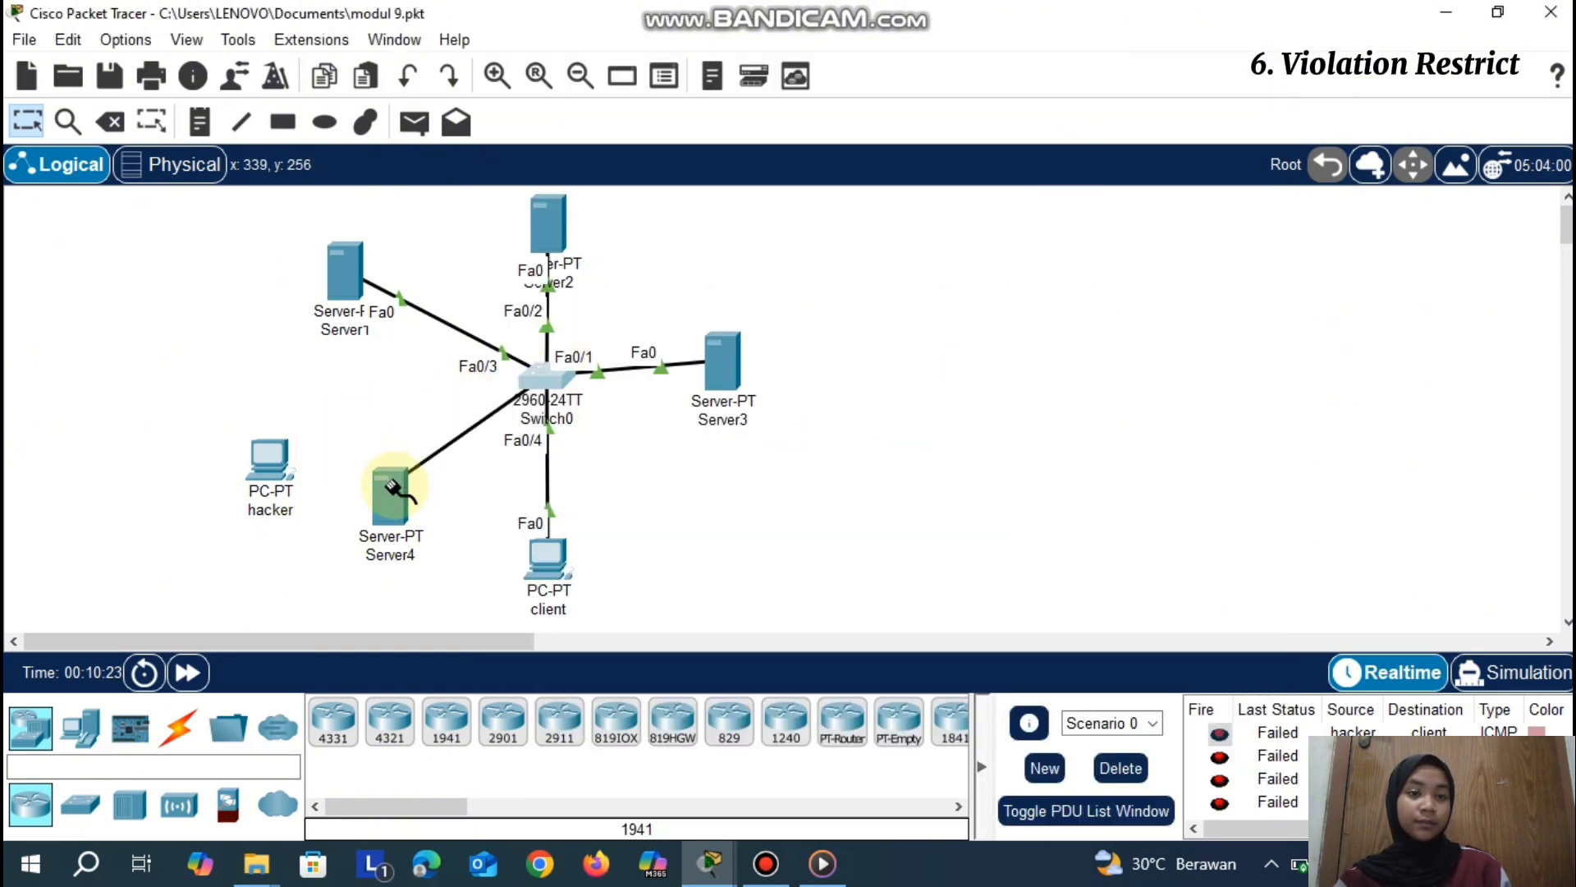
pyautogui.click(444, 503)
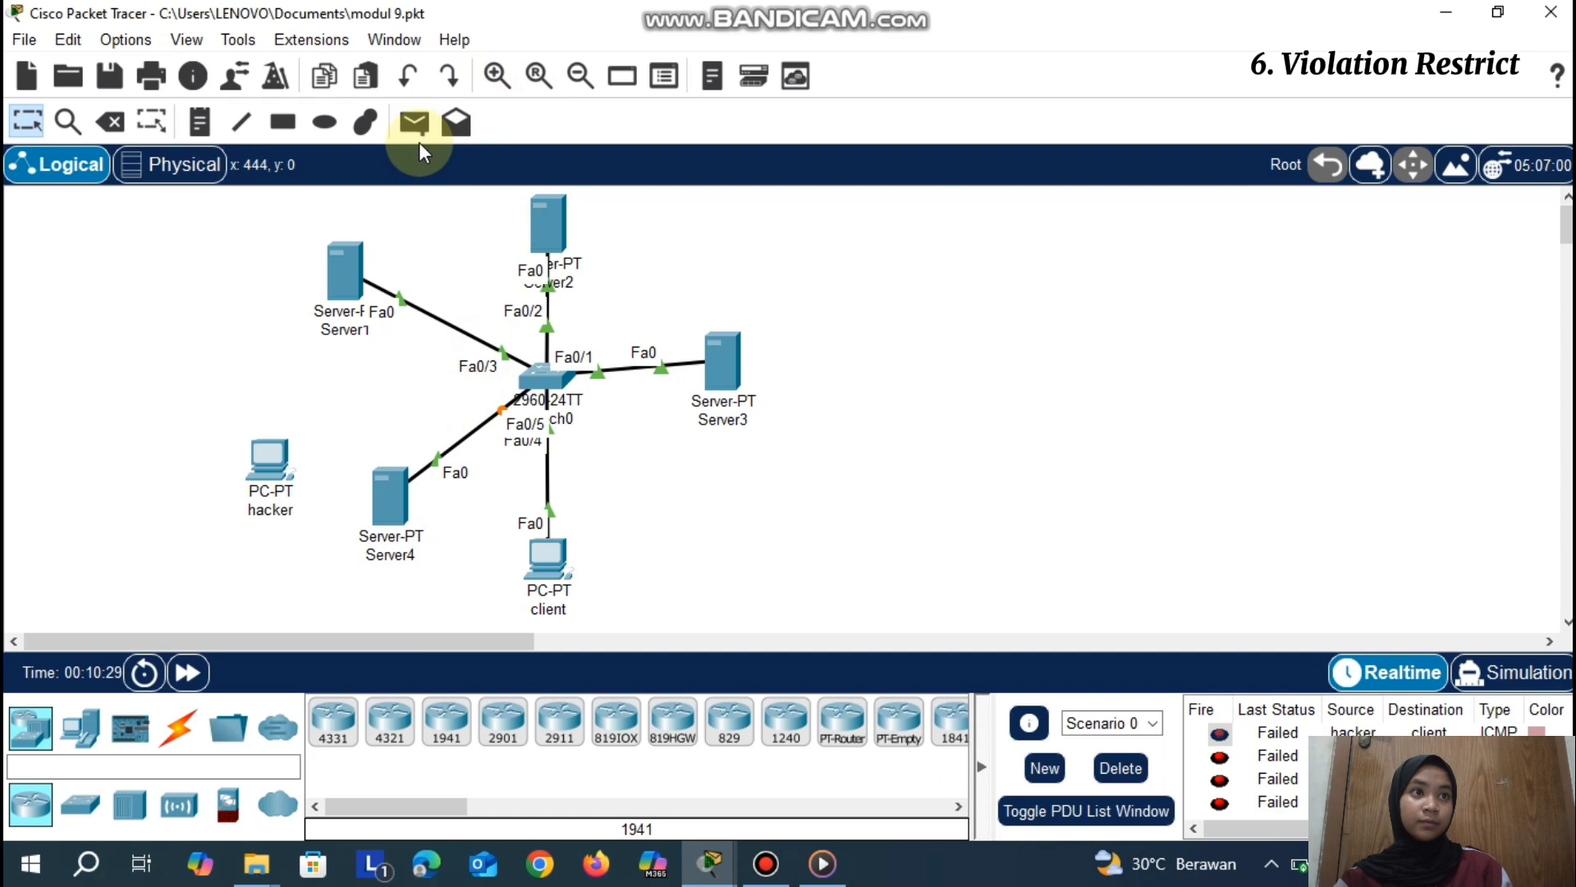
pyautogui.click(188, 671)
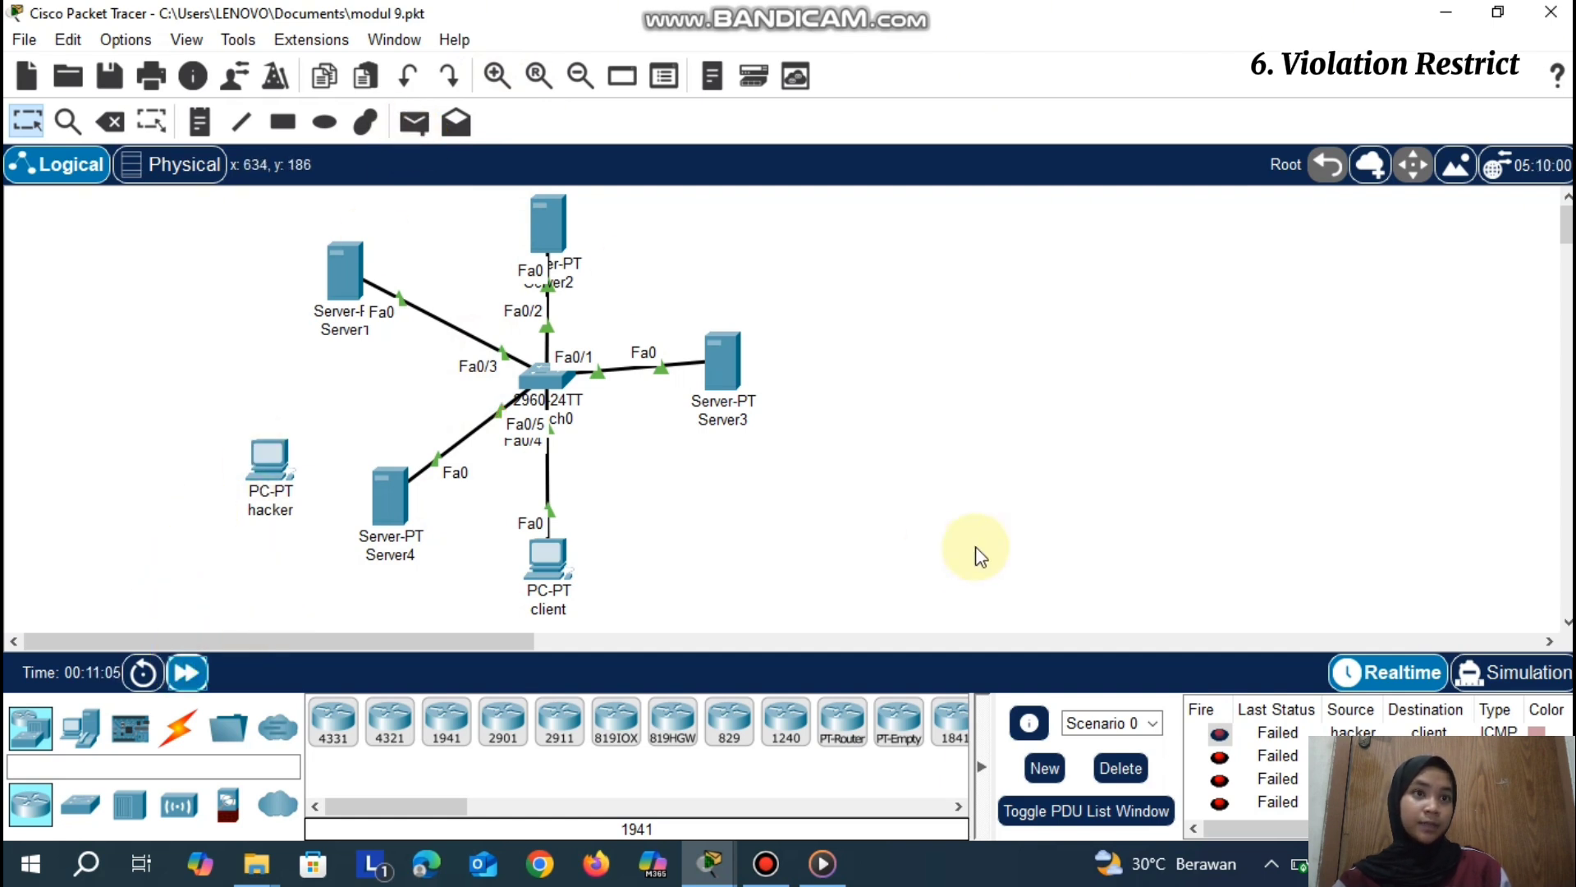
# Clear the PDU results and send a simple PDU from Server4 to the client PC
pyautogui.click(1120, 768)
pyautogui.click(415, 121)
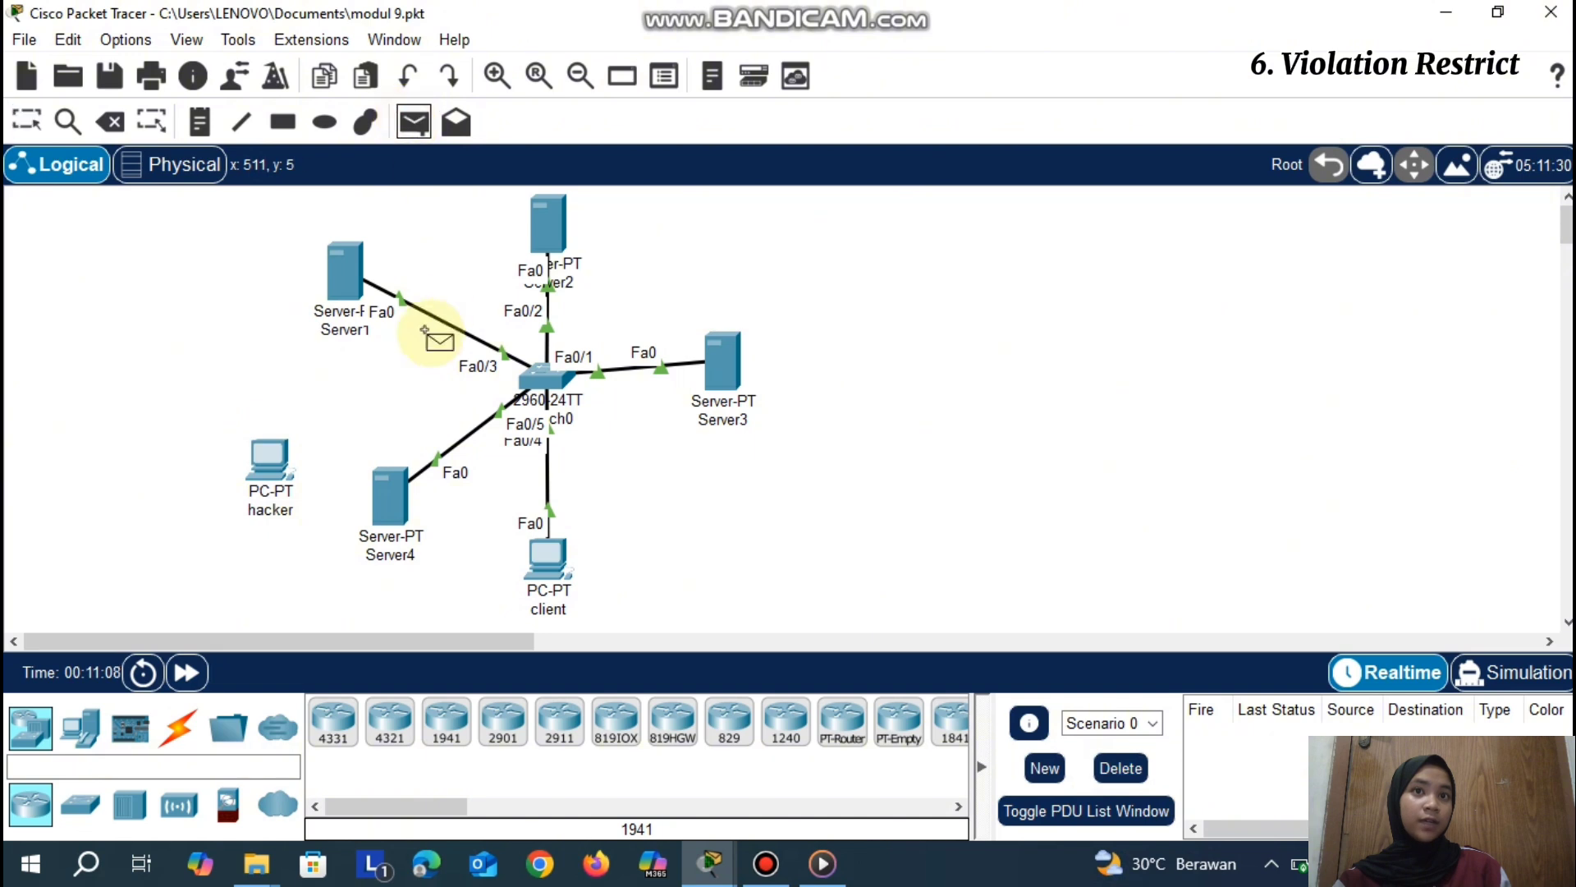
pyautogui.click(391, 494)
pyautogui.click(545, 556)
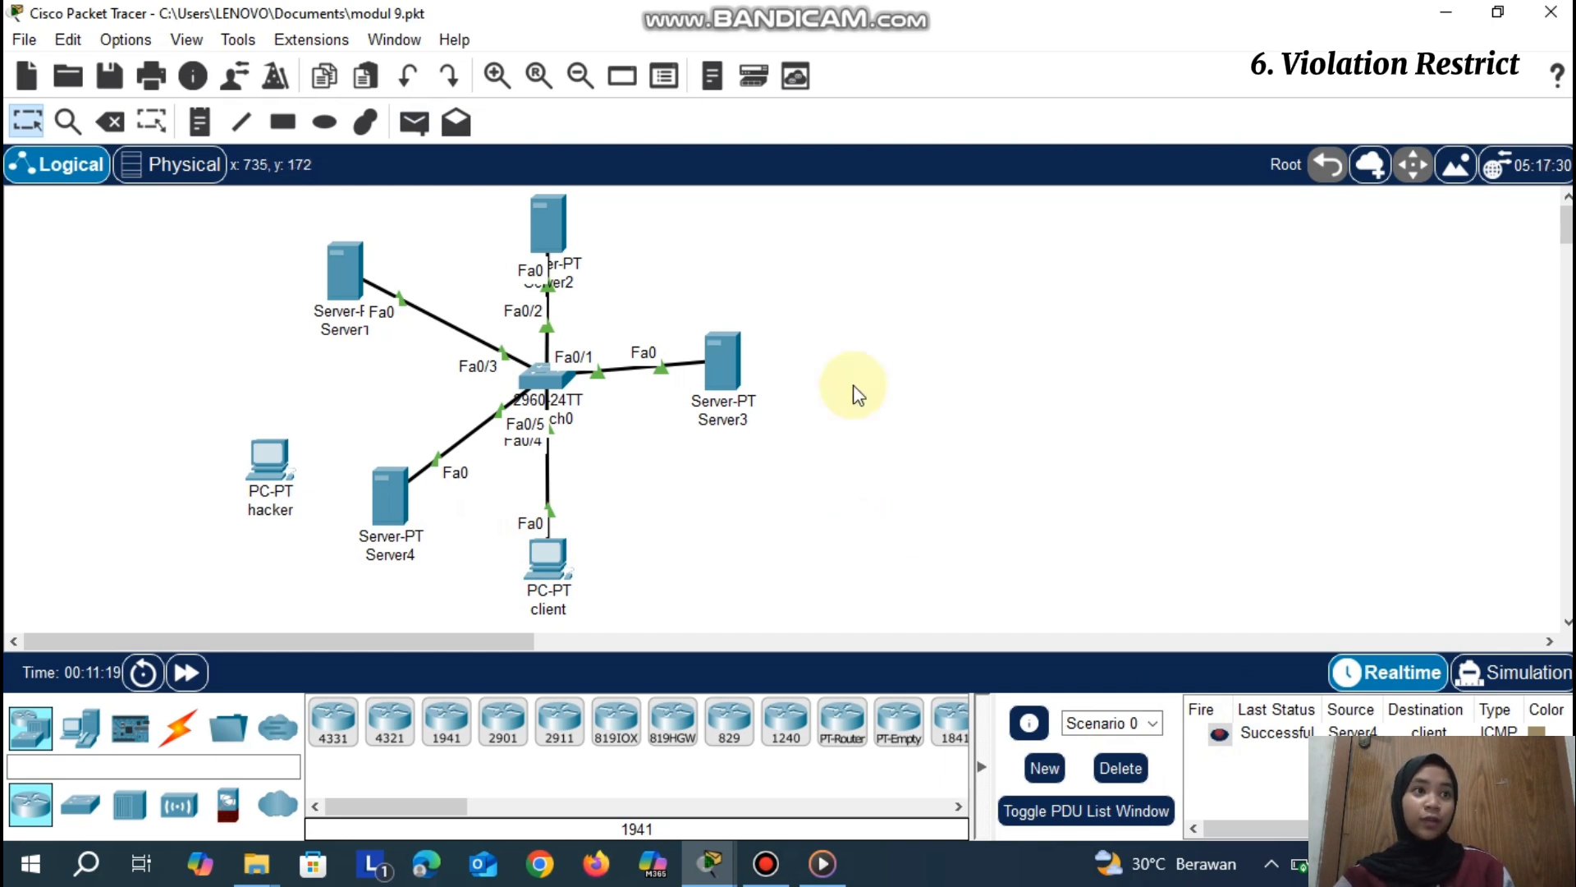
pyautogui.moveTo(952, 10)
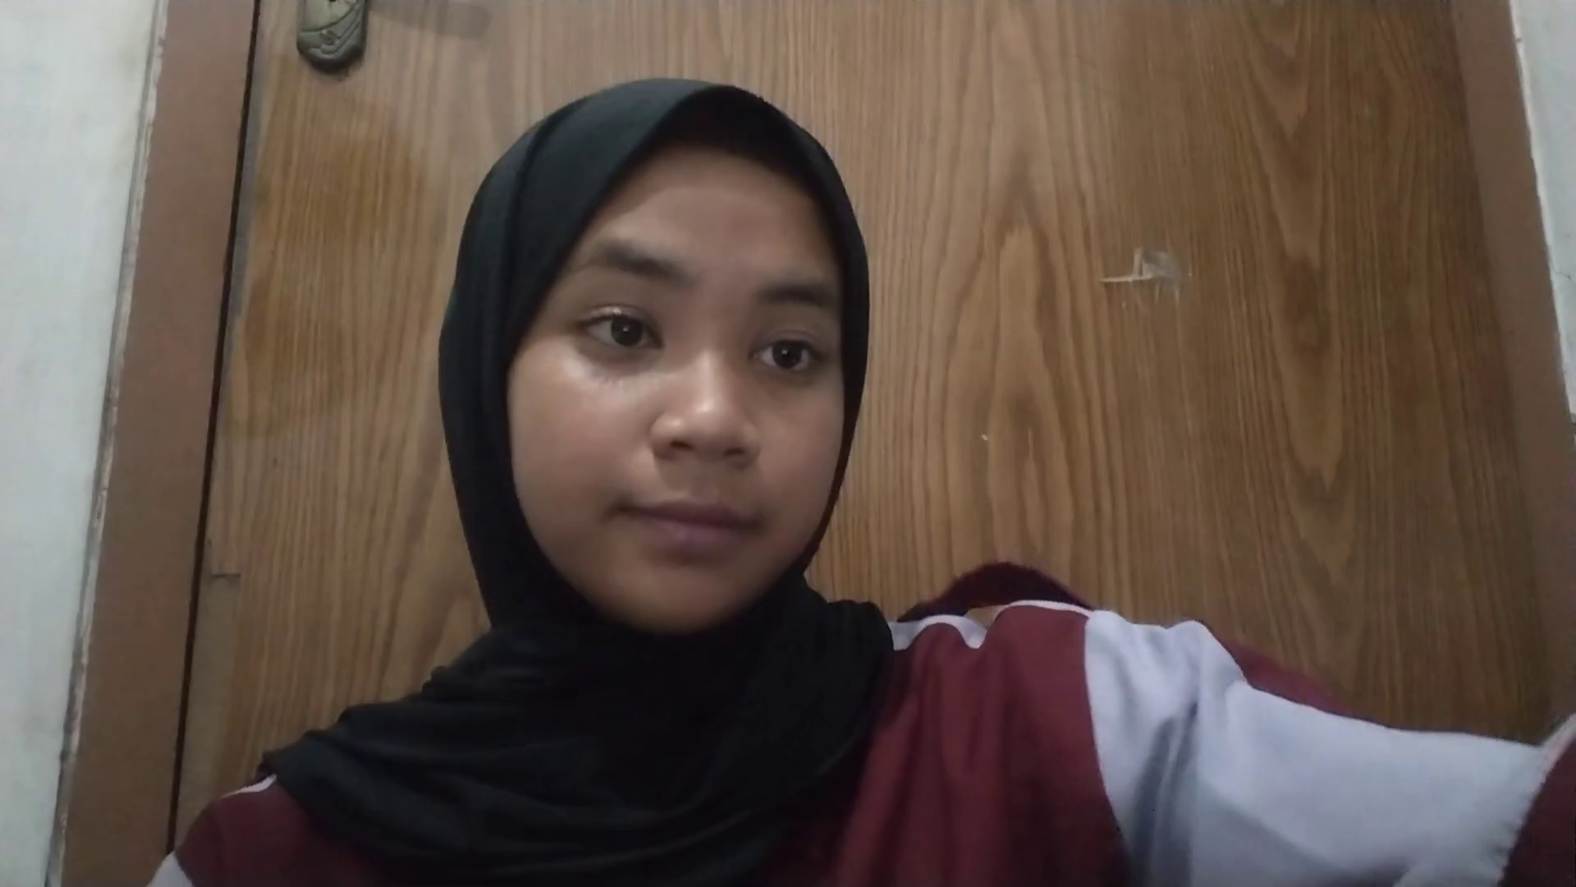